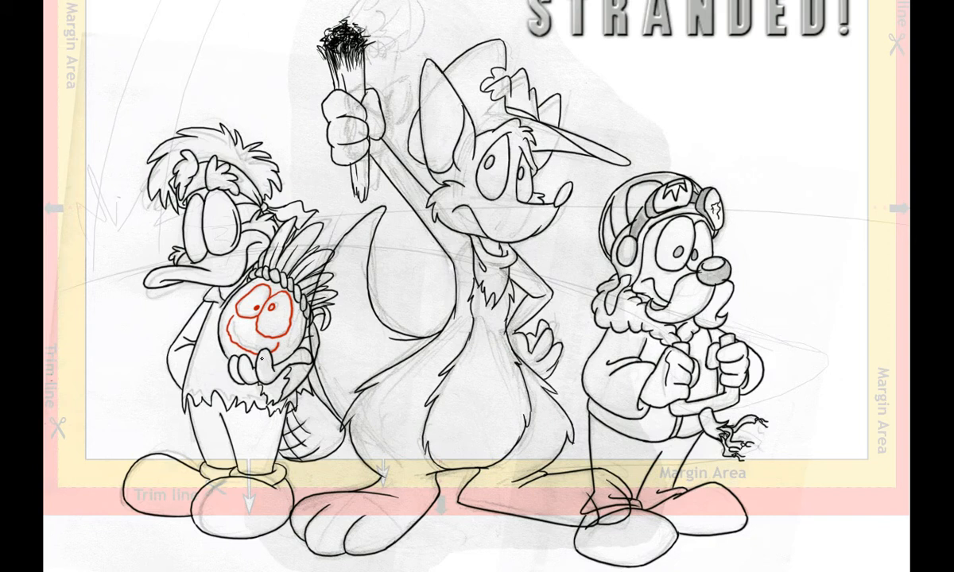
Step: Show the palettes and make the CalColor layer the active one among the characters' color layers
key(Tab)
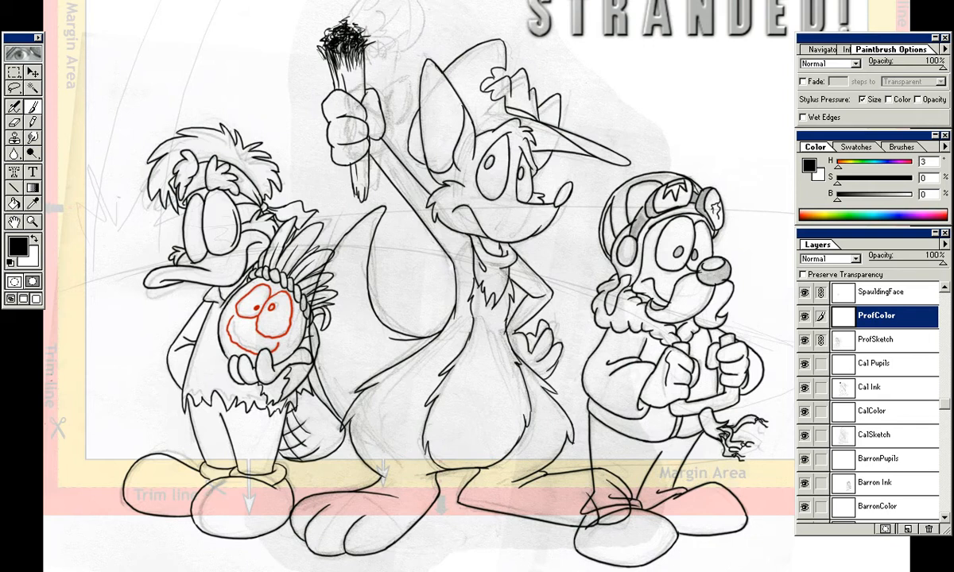
click(876, 412)
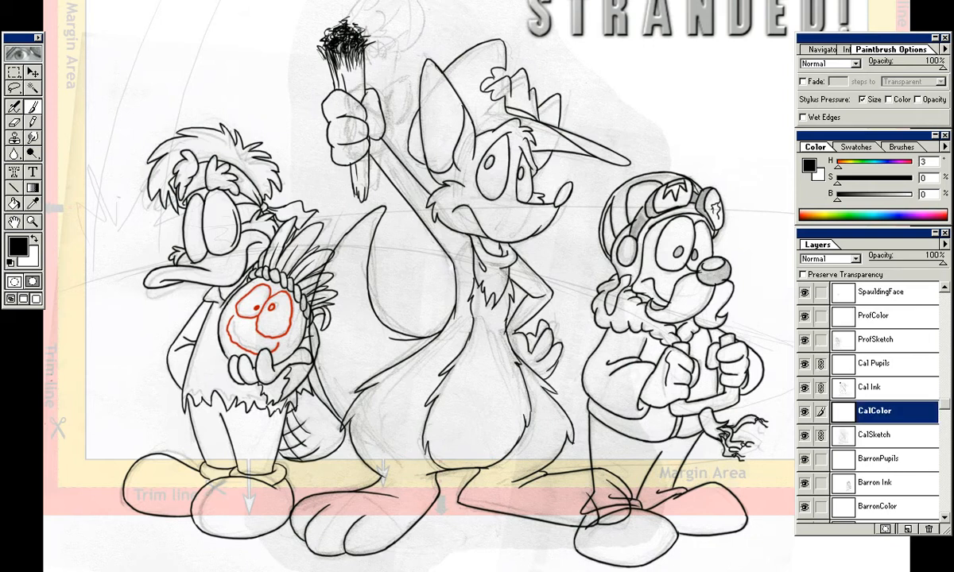
click(881, 507)
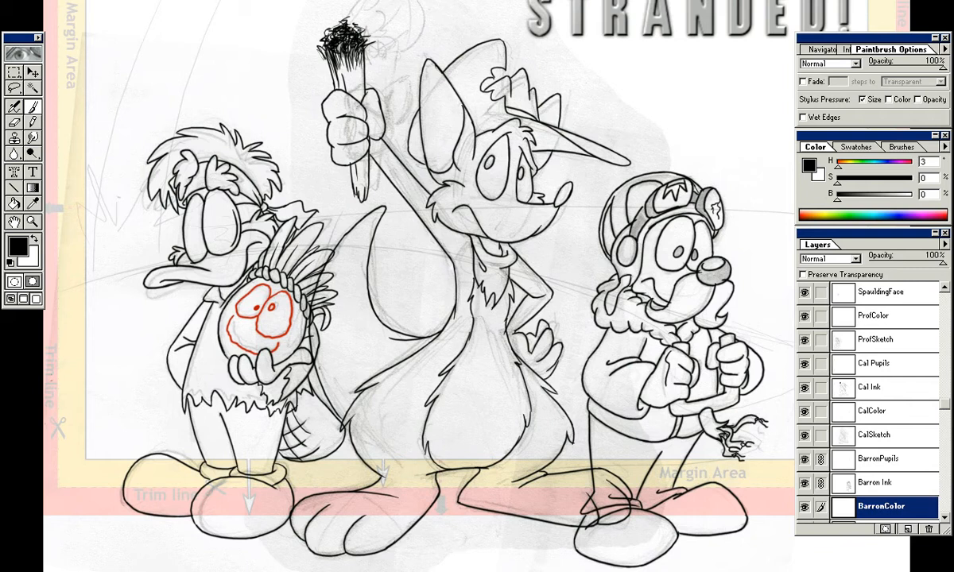
click(875, 412)
click(877, 316)
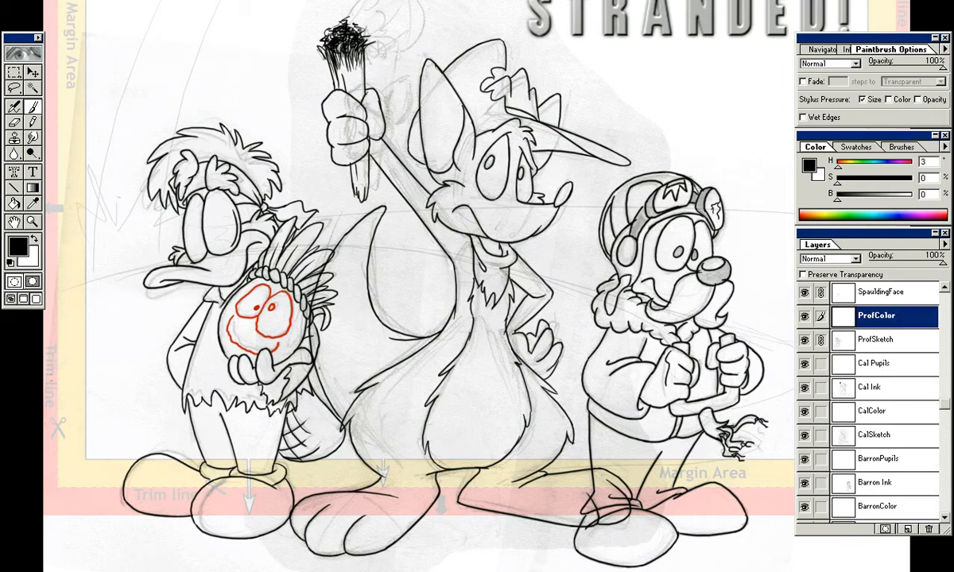
click(875, 412)
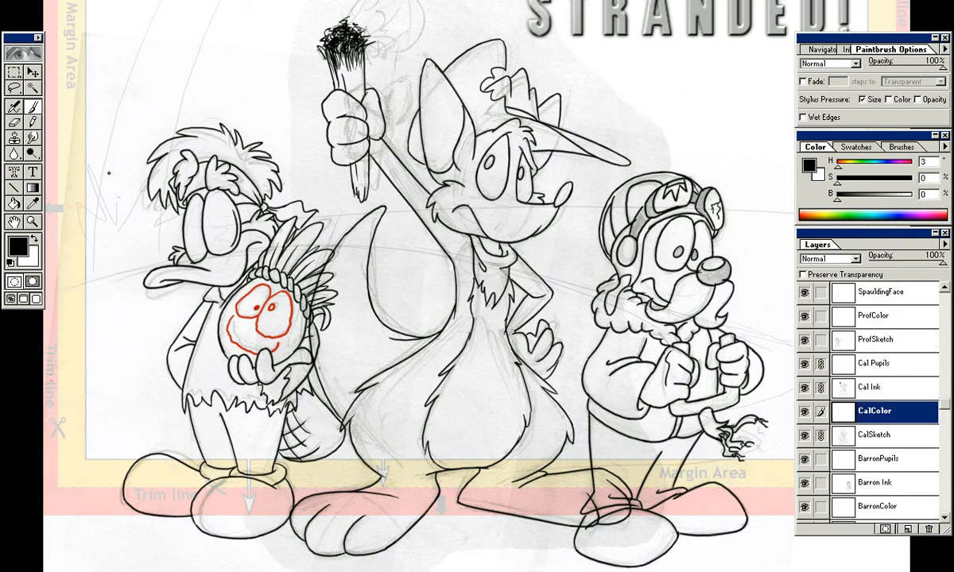
Step: Leave full-screen view, minimize the cover document, and open the comic S10Big.JPG from the Stranded folder as color reference
key(f)
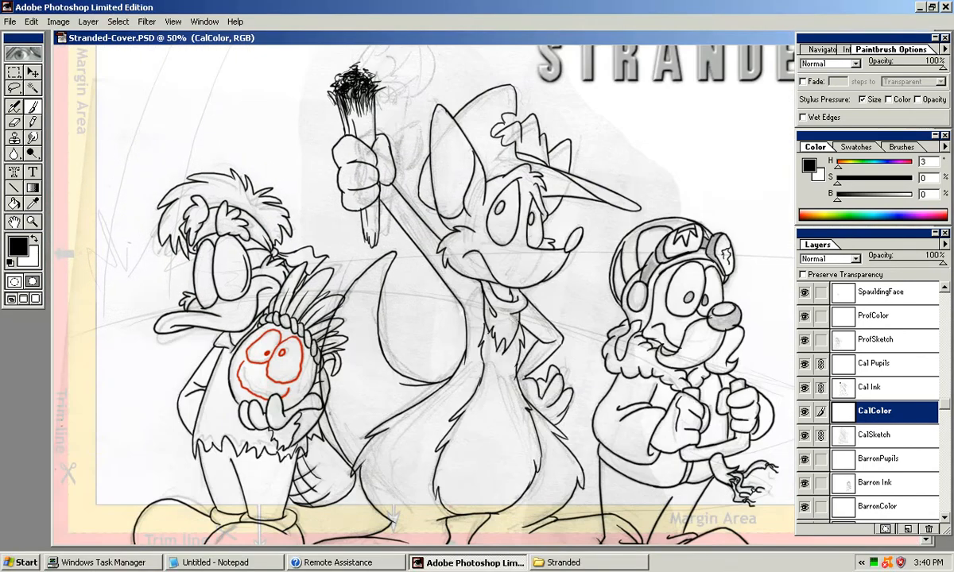
key(Tab)
click(898, 37)
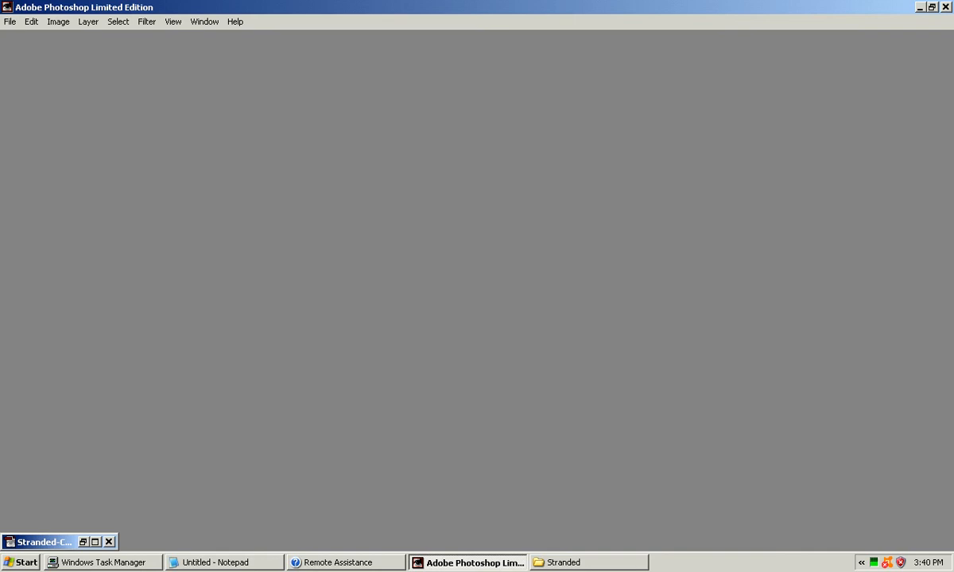
click(588, 563)
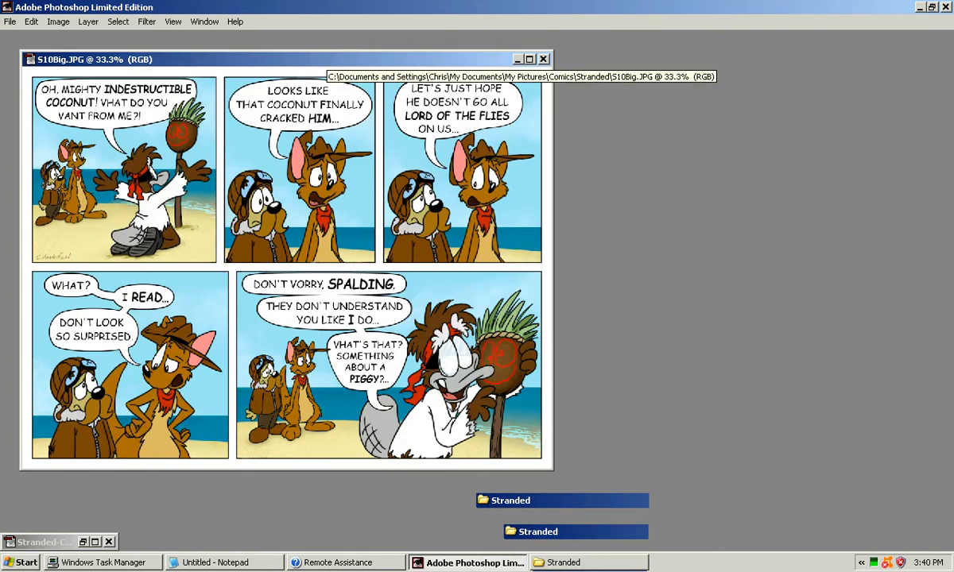
key(ctrl+plus)
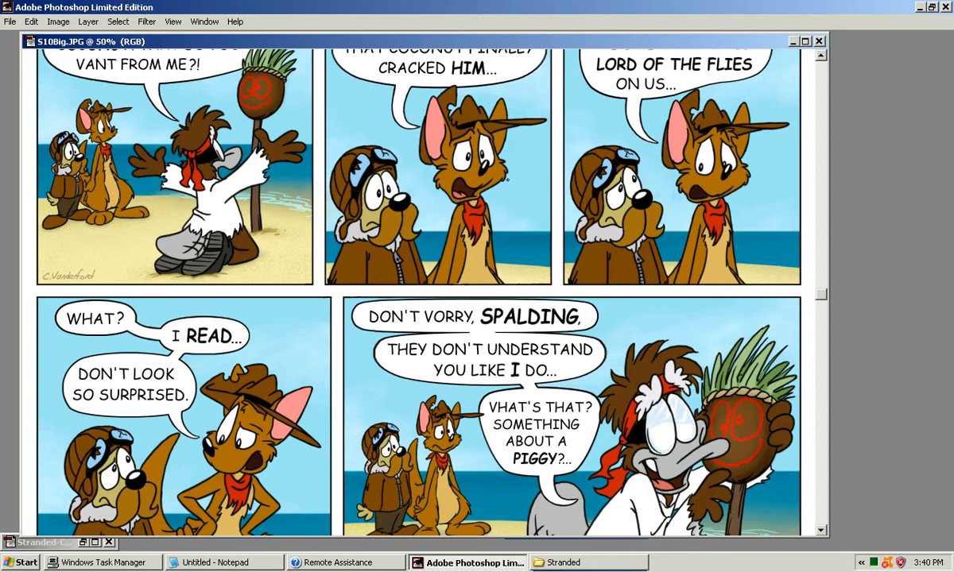
scroll(417, 290, up, 2)
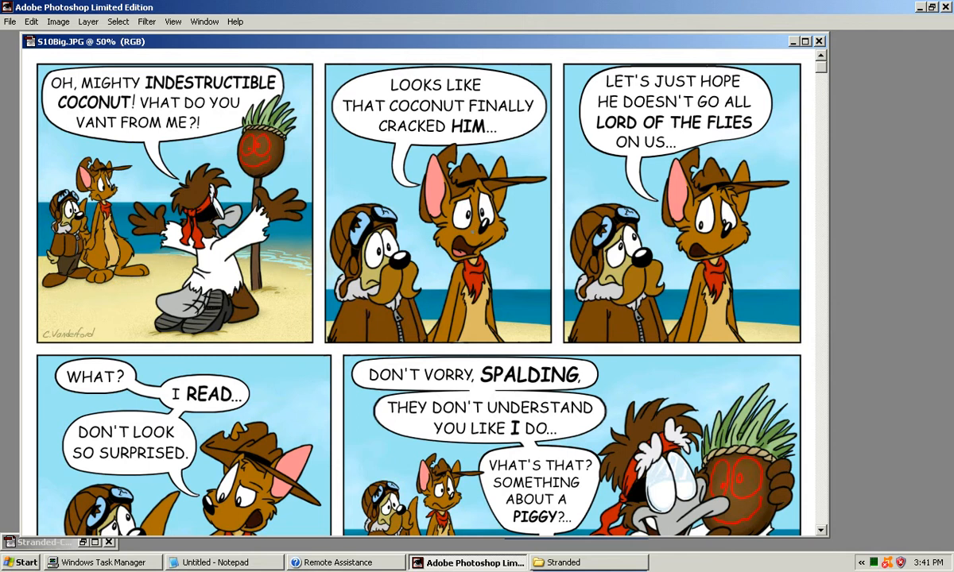
Step: Sample the hat's dark brown (H 29, S 96, B 40) as foreground, keeping the fur brown (H 36, S 99, B 60) as background
key(Tab)
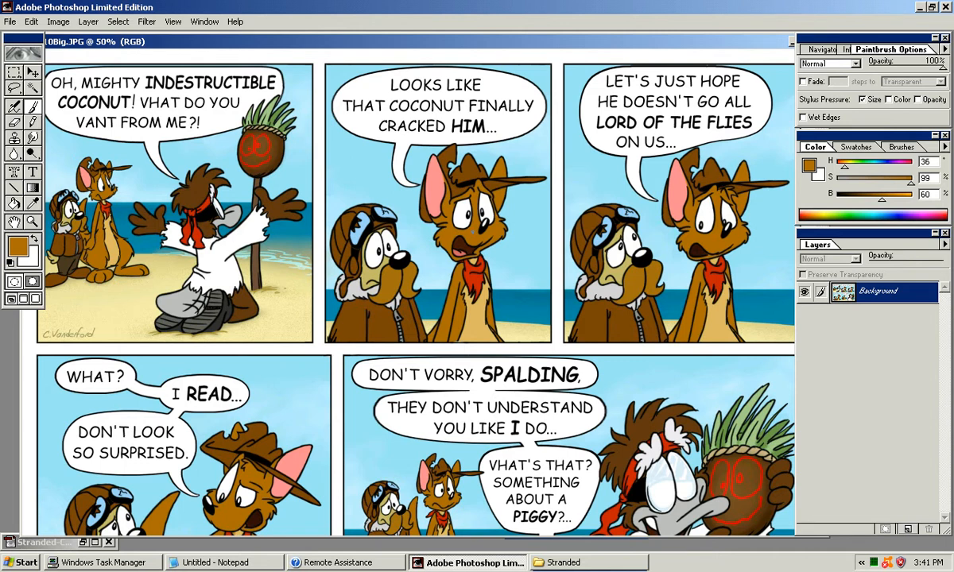
key(x)
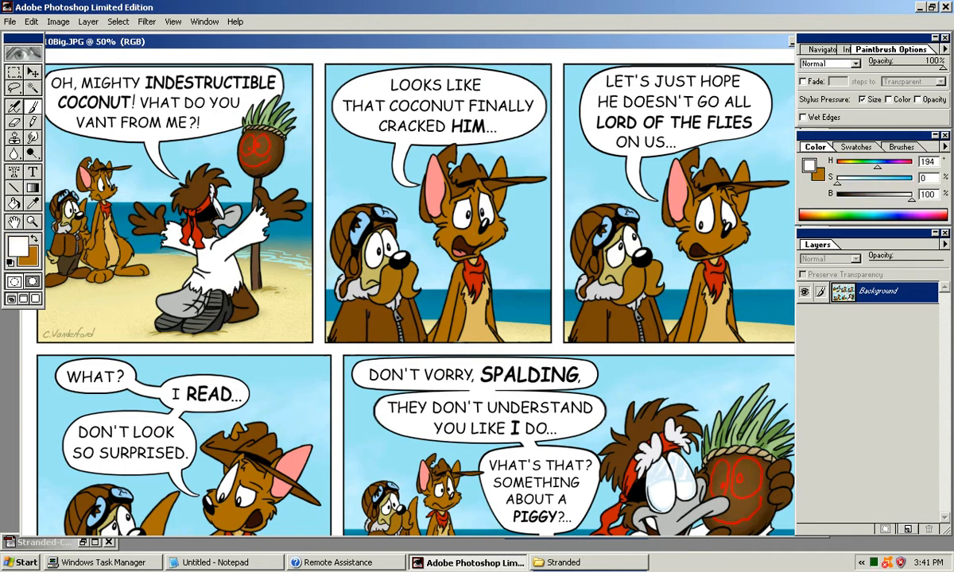
alt+click(477, 177)
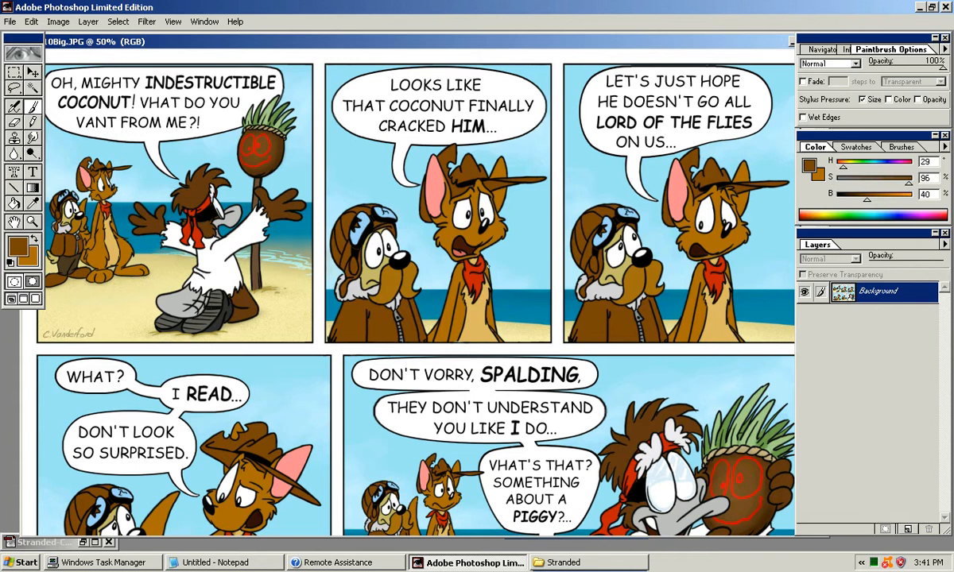
Step: Minimize the S10Big.JPG reference comic and restore the Stranded-Cover.PSD document
drag(509, 41, 392, 53)
click(677, 54)
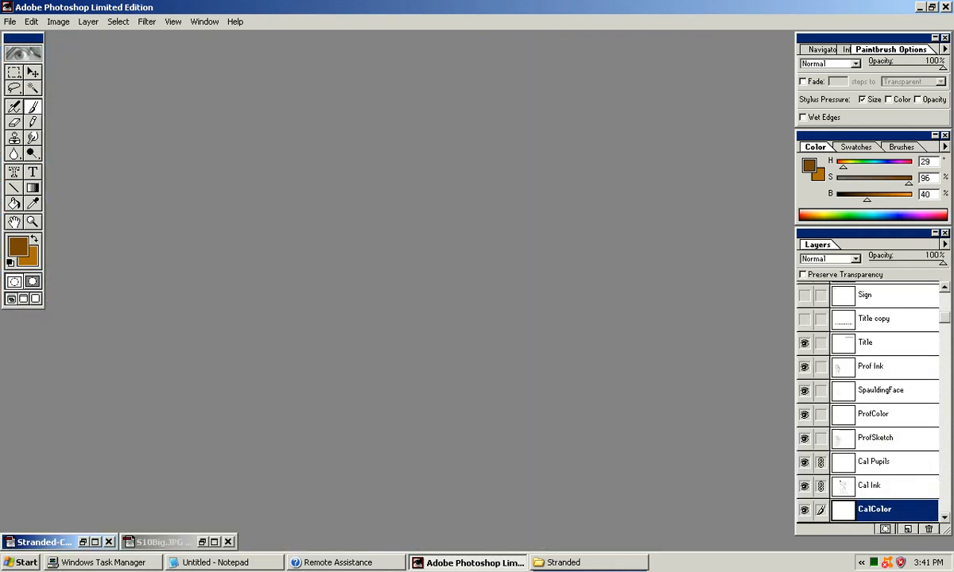
click(83, 543)
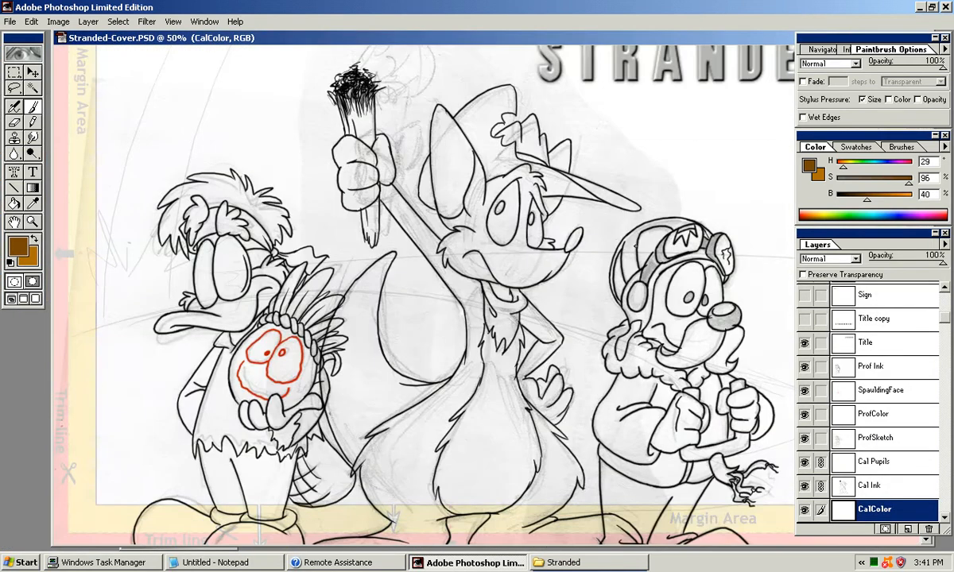
Step: On the Cal Ink layer, select the empty area around the central character's outline with the Magic Wand at tolerance 32
scroll(423, 295, down, 3)
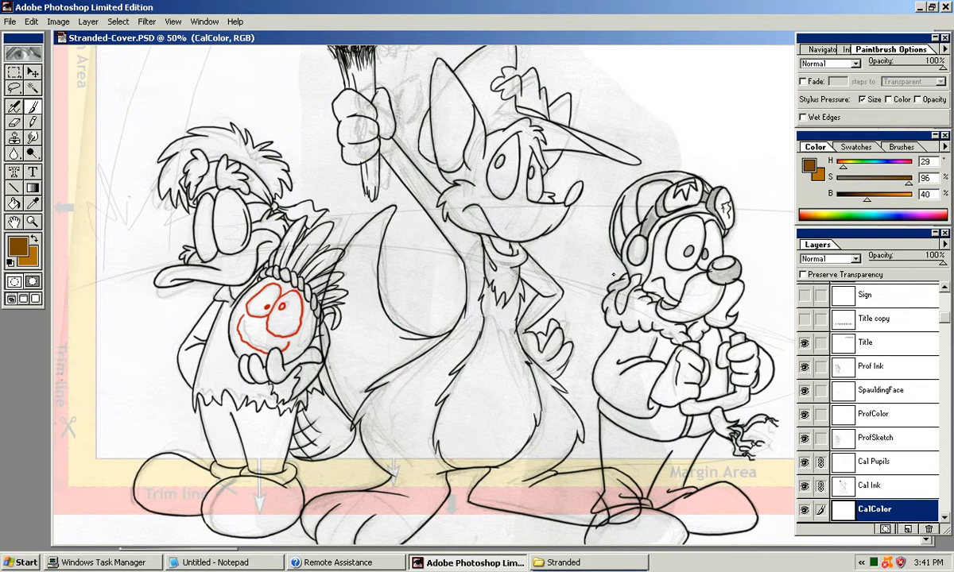
scroll(423, 294, up, 5)
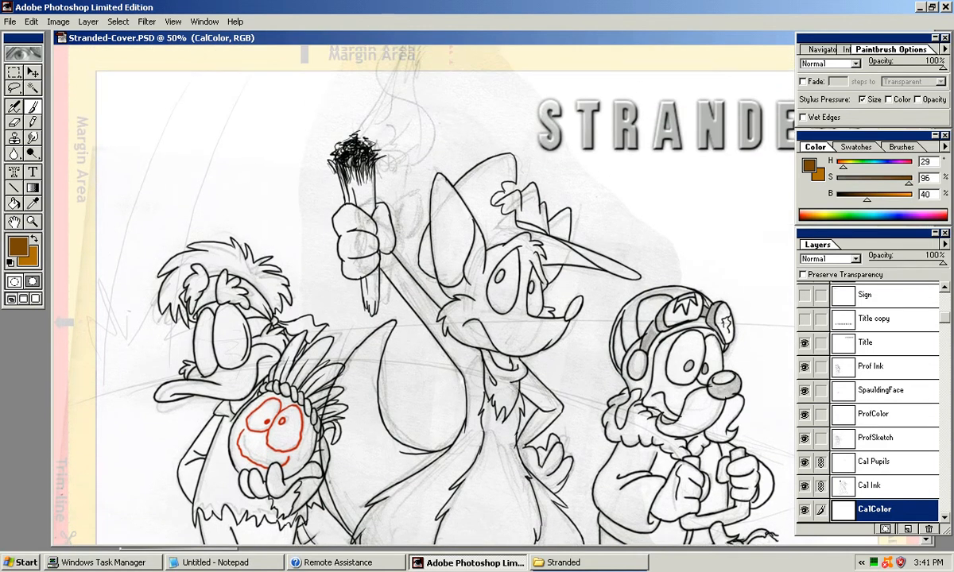
scroll(422, 294, up, 1)
scroll(423, 294, down, 2)
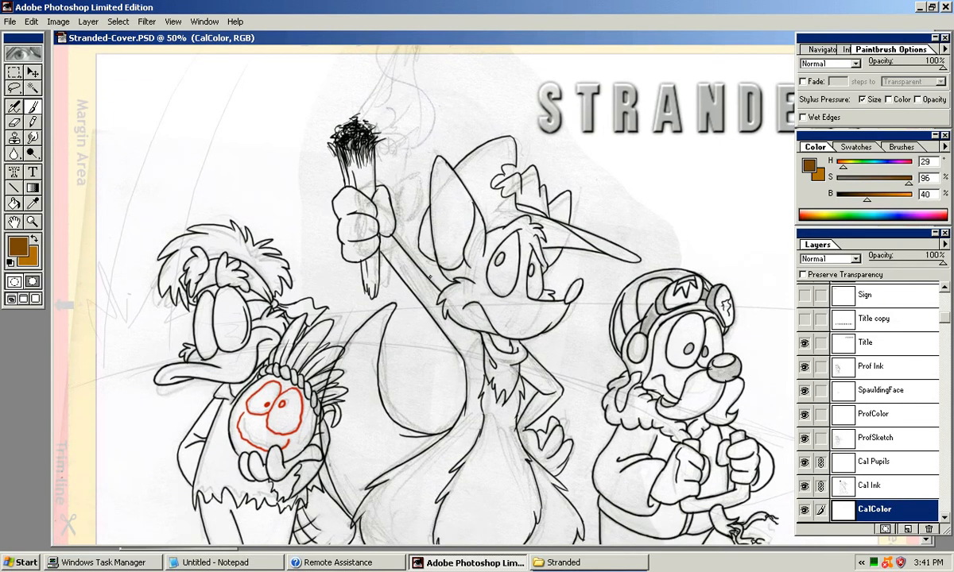
key(ctrl+plus)
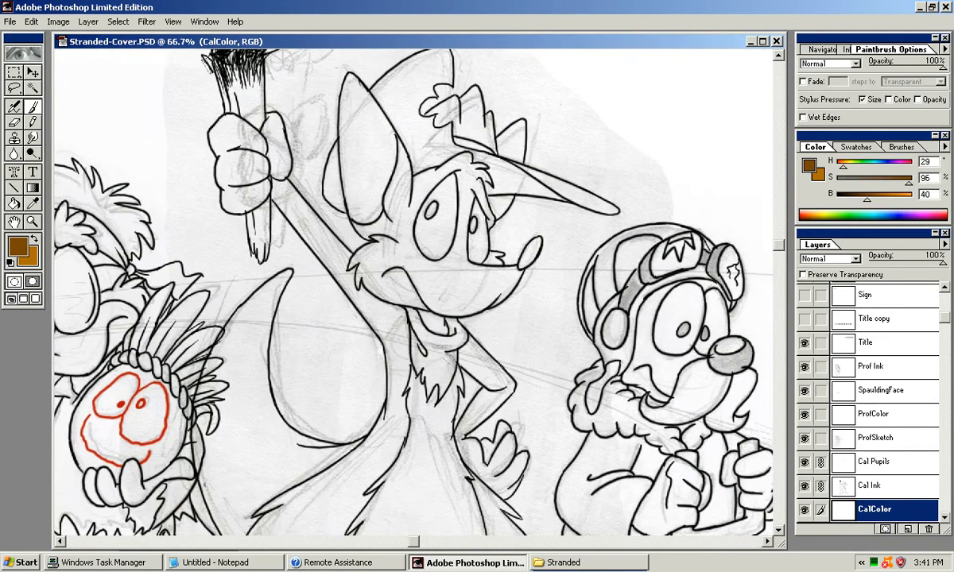
scroll(871, 401, down, 2)
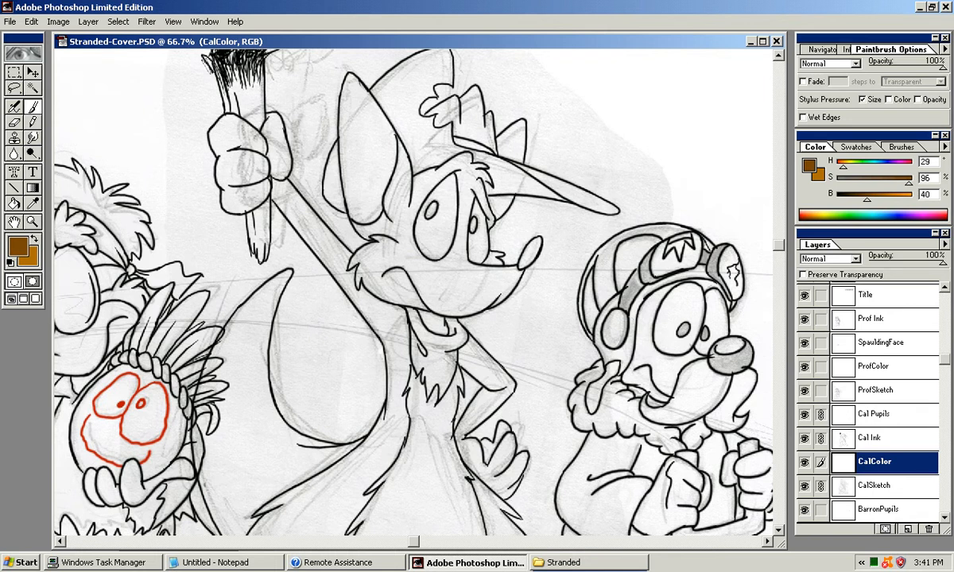
click(873, 438)
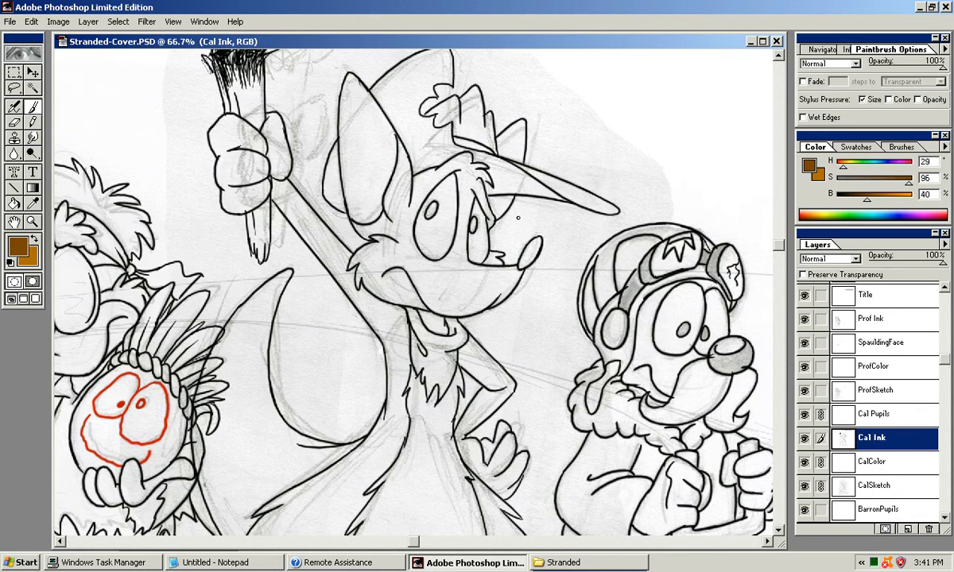
key(ctrl+minus)
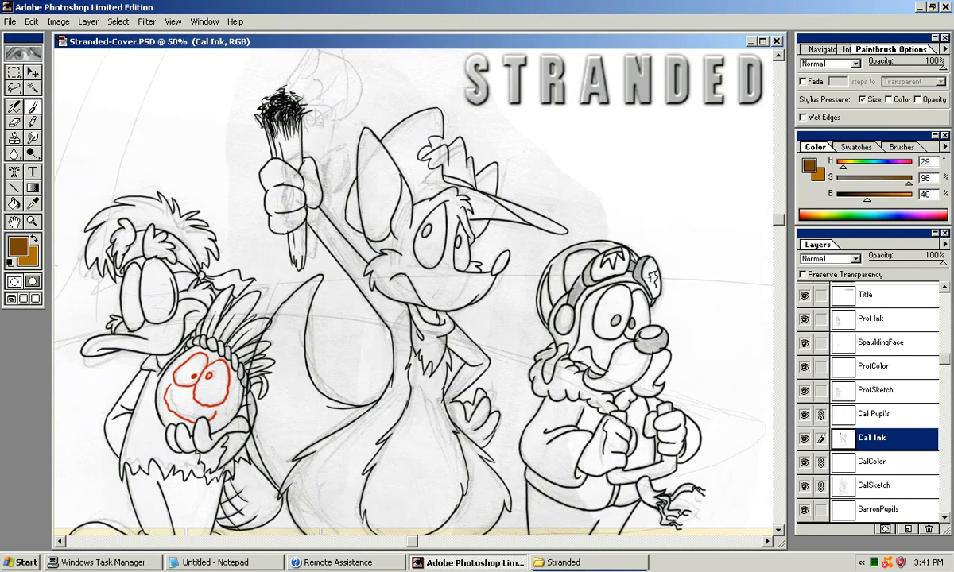
key(w)
click(517, 310)
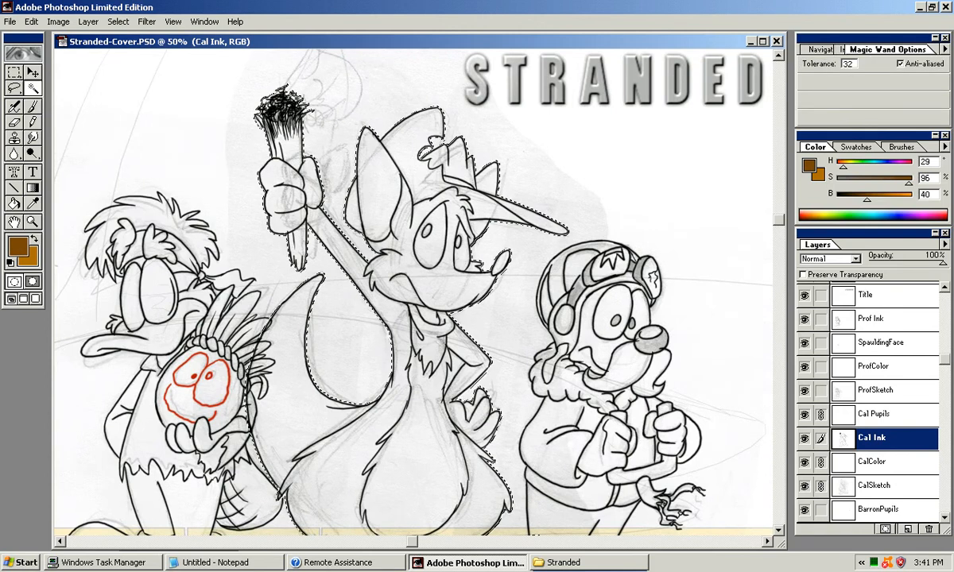
Step: Invert the selection so that it covers the central character instead of the surrounding area
drag(413, 350, 401, 256)
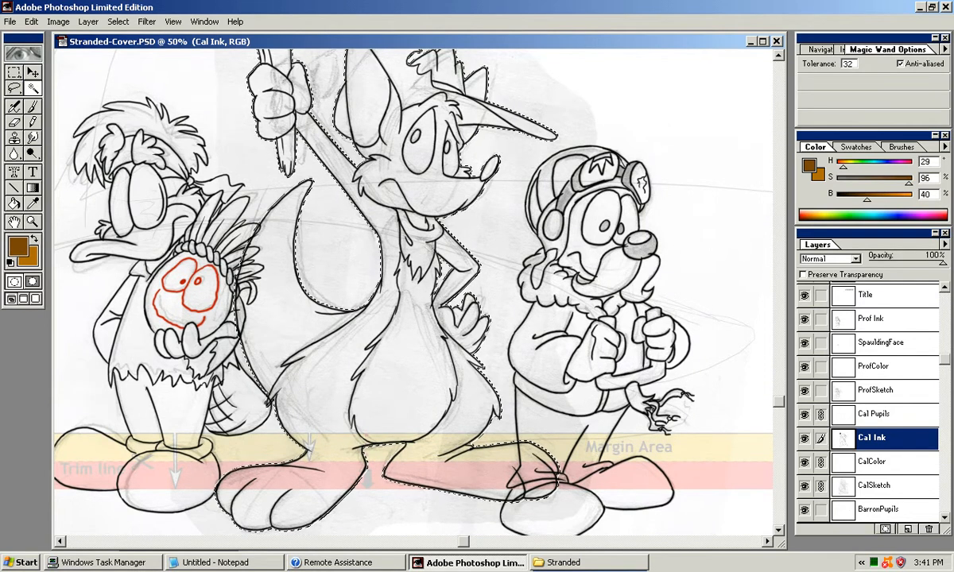
drag(402, 256, 391, 339)
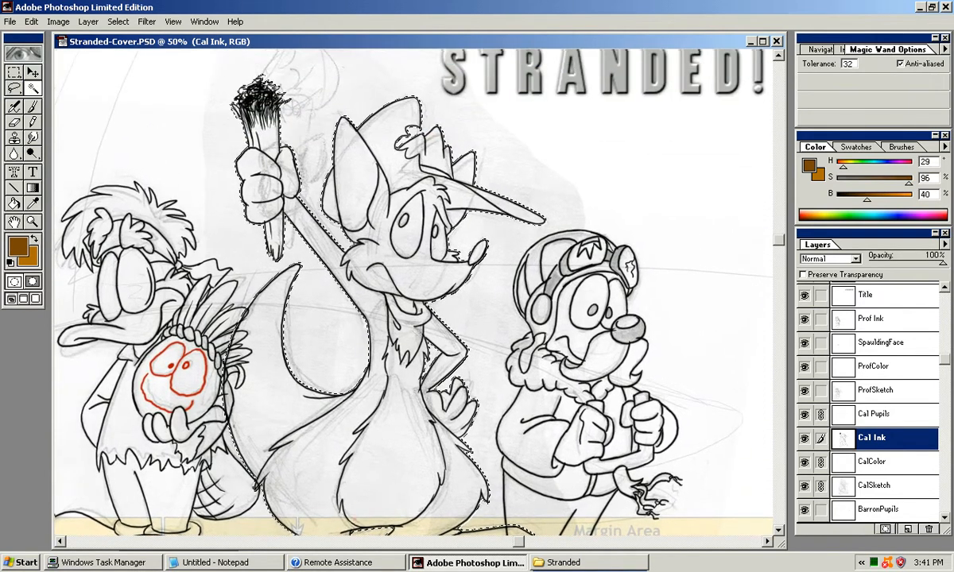
key(ctrl+plus)
key(ctrl+plus)
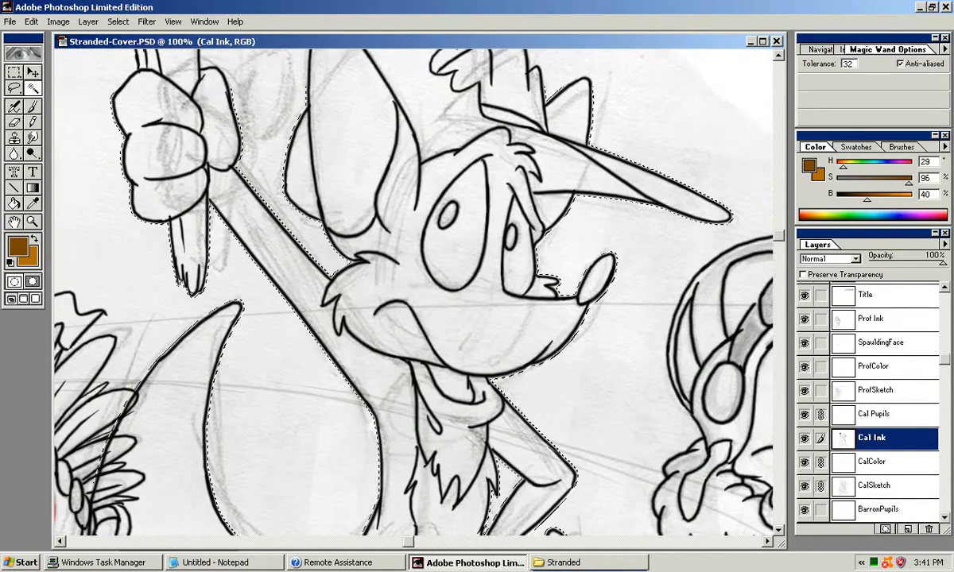
drag(390, 340, 431, 389)
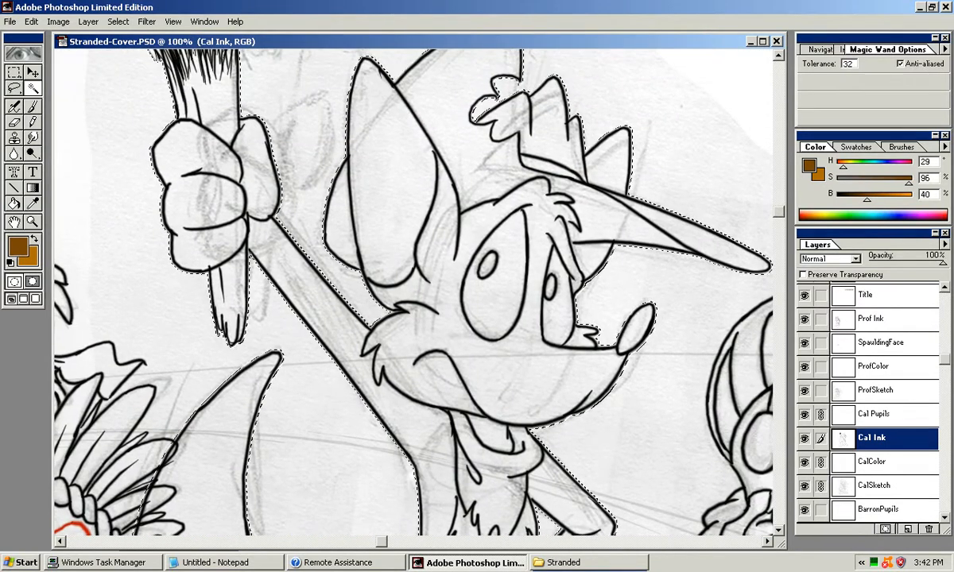
click(119, 21)
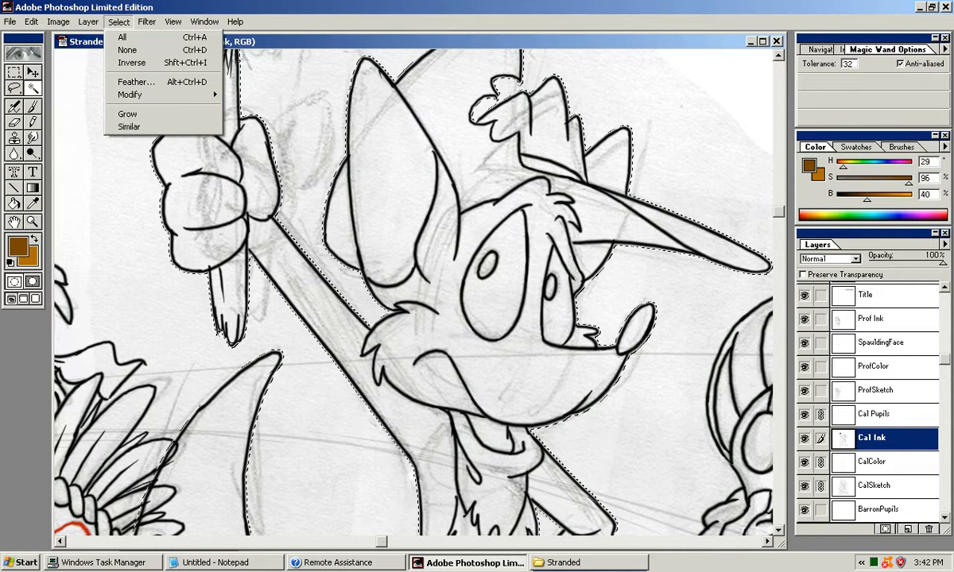
mouse_move(183, 95)
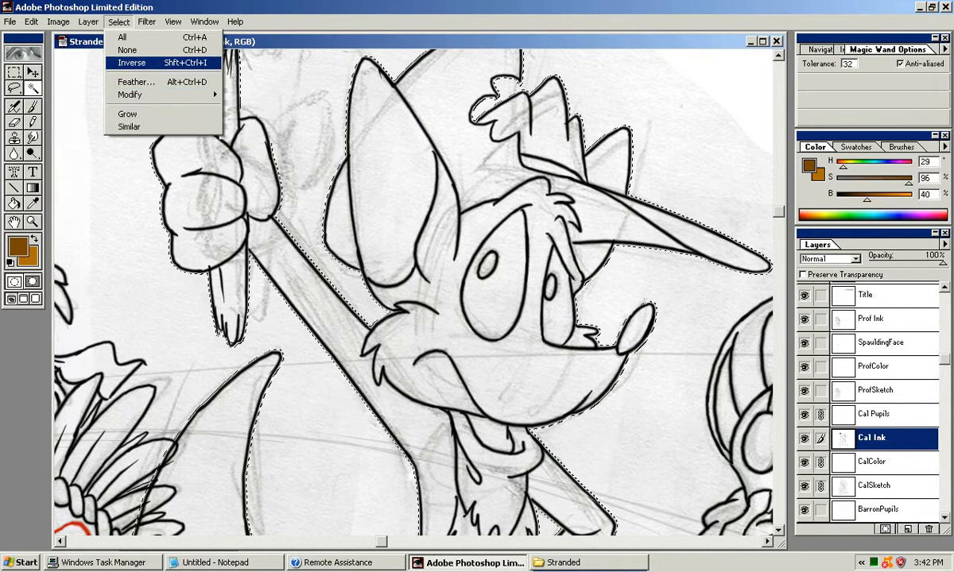
click(105, 61)
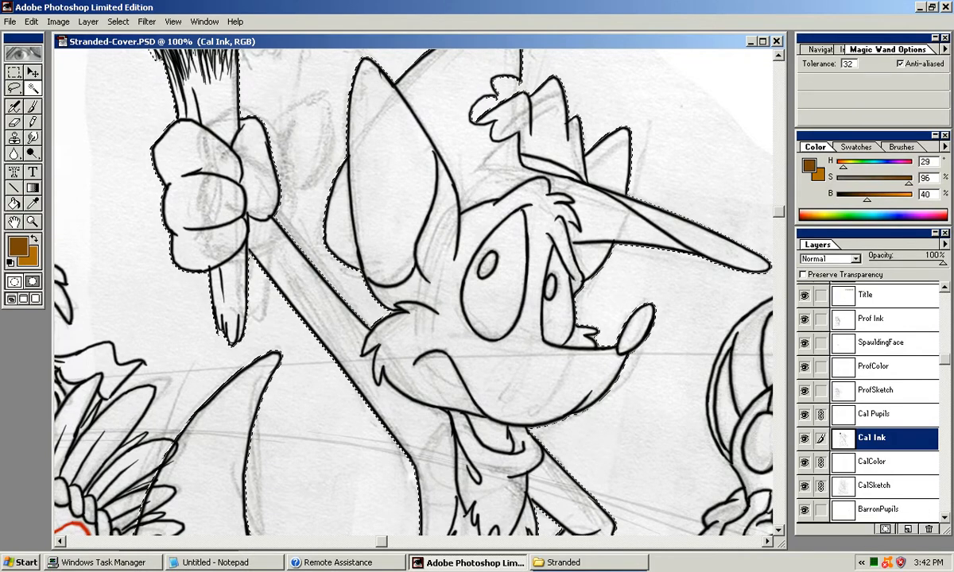
shift+click(241, 381)
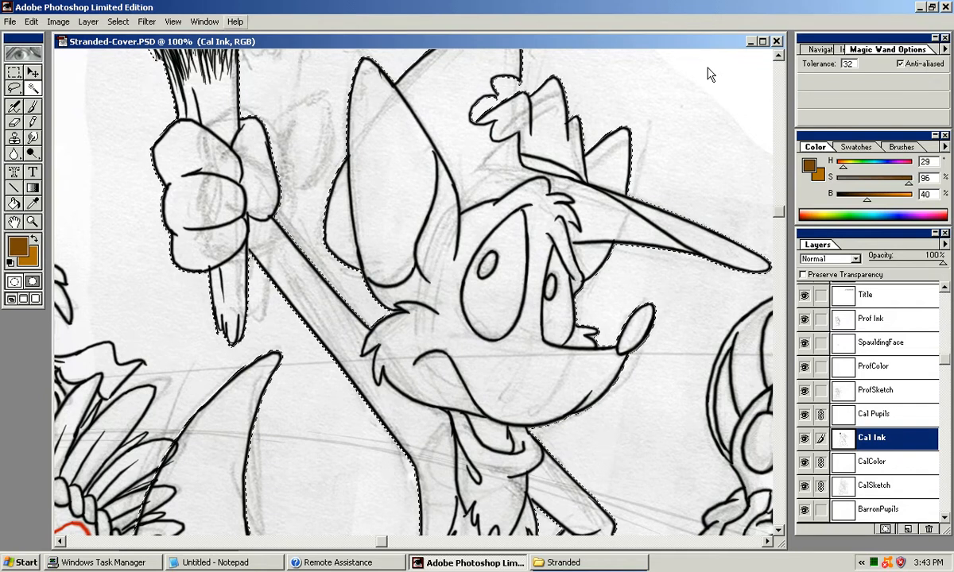
Step: Contract the selection around the central character and inspect its edge along the ink lines close up
key(Down)
key(Left)
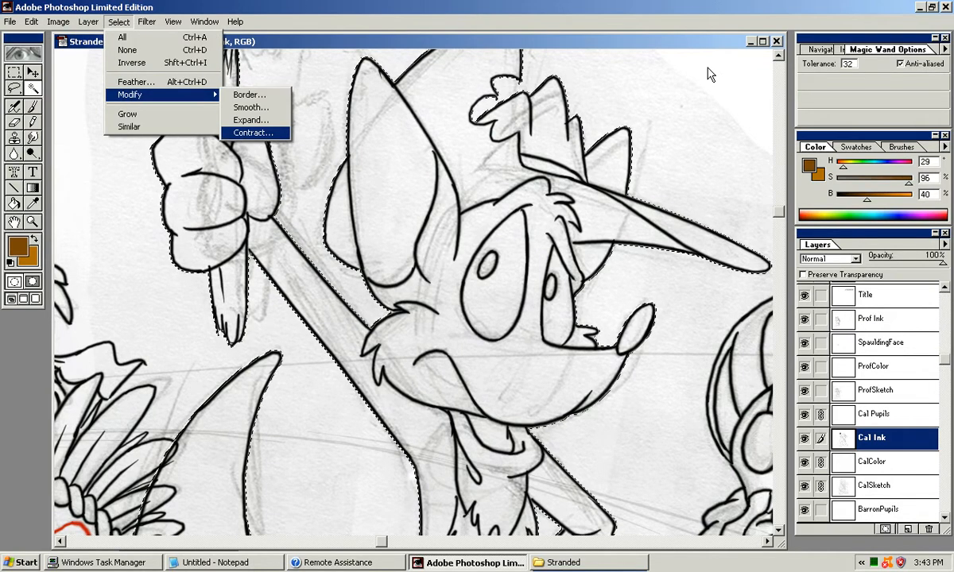
key(Return)
key(Return)
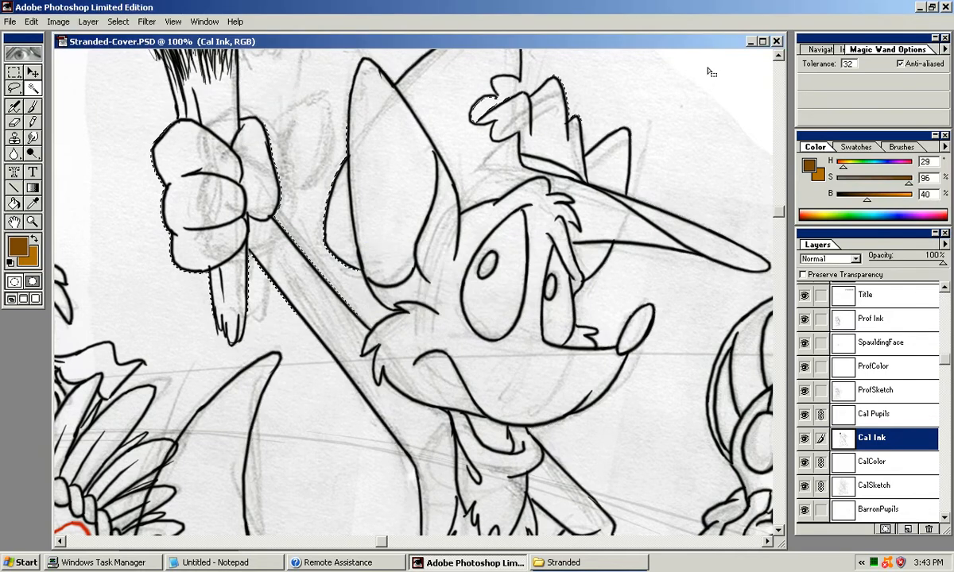
key(ctrl+plus)
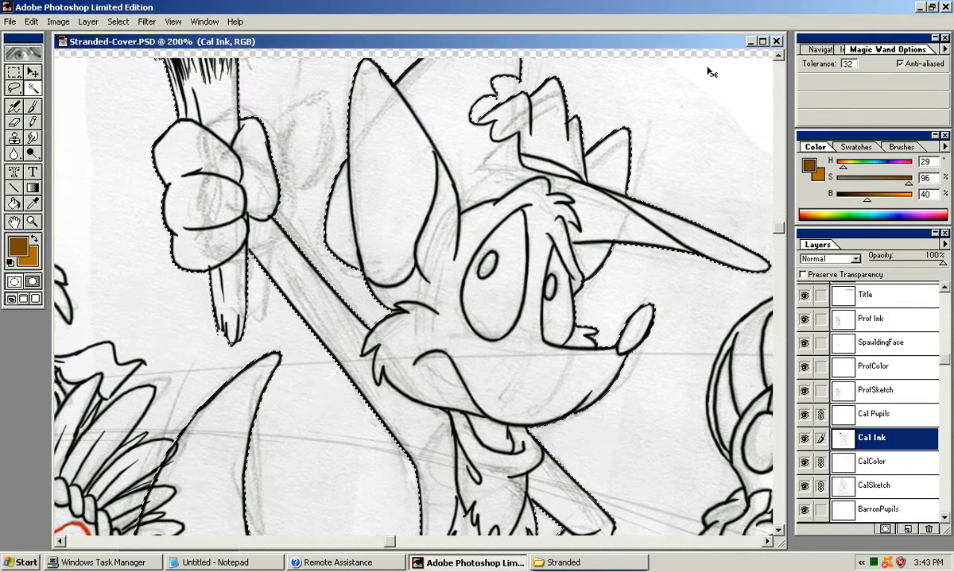
key(ctrl+plus)
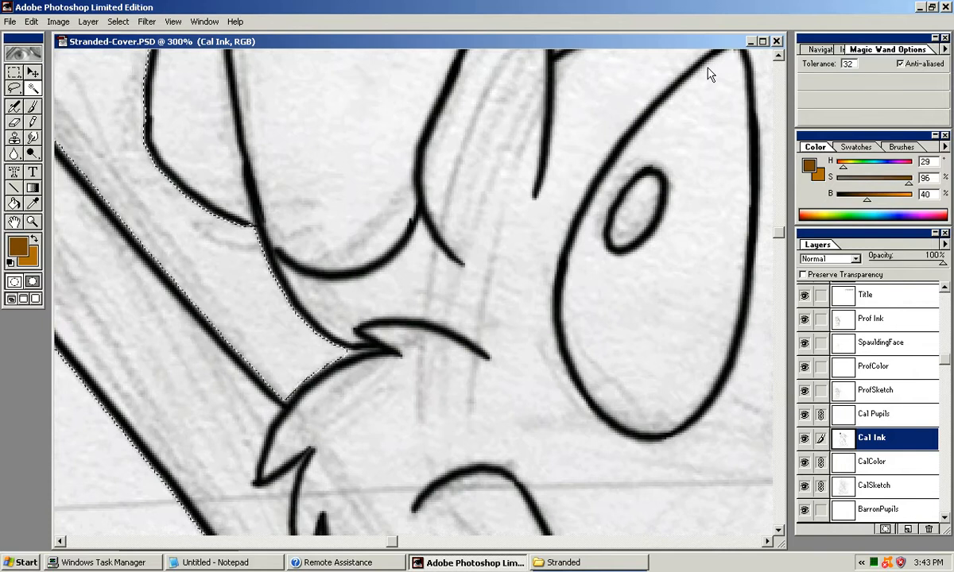
Step: Contract the selection around the central character by 1 pixel
key(alt+s)
key(m)
key(Down)
key(Down)
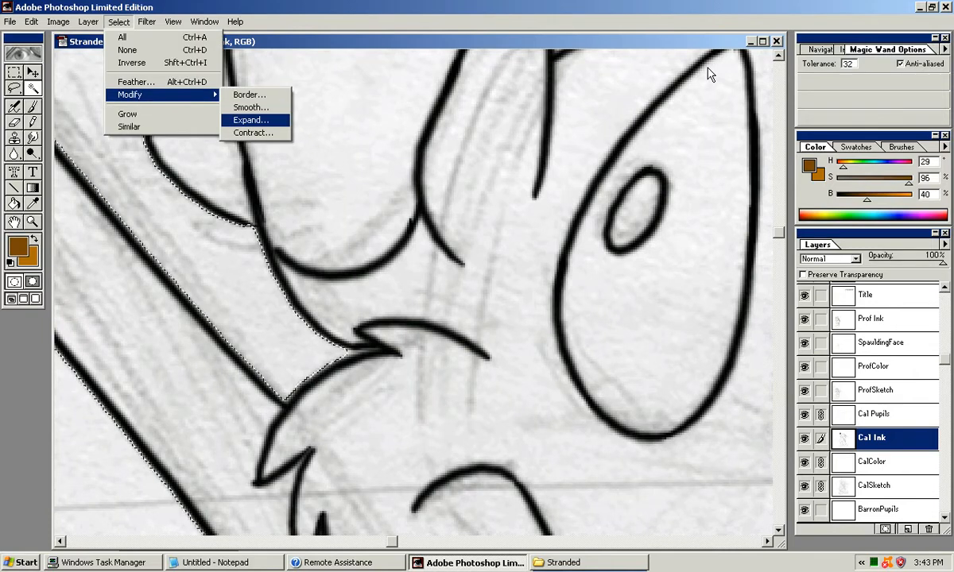
key(Down)
key(Return)
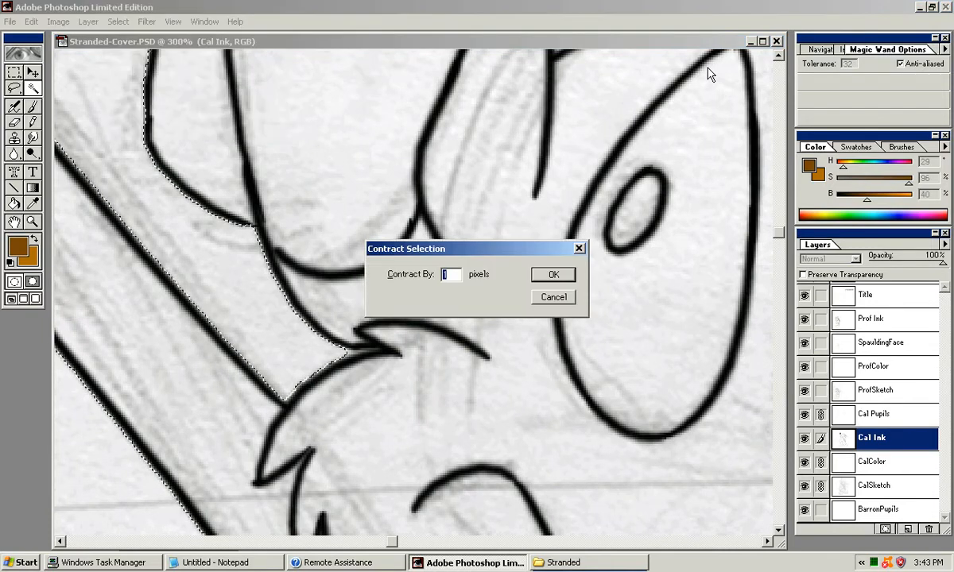
key(Return)
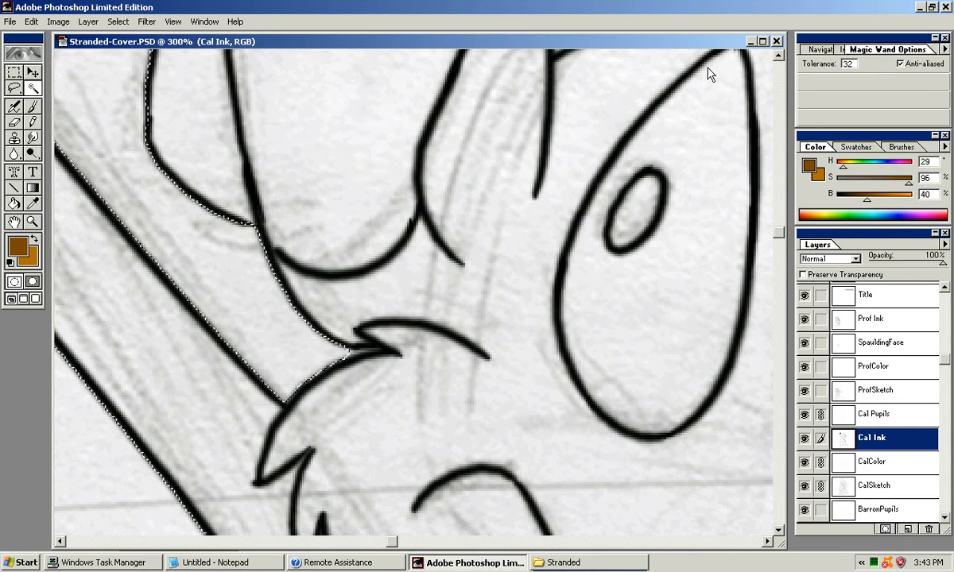
Step: Tighten the character selection further inward with a second 1-pixel contraction
key(alt+t)
key(Left)
key(Down)
key(Down)
key(Down)
key(Down)
key(Right)
key(Down)
key(Down)
key(Down)
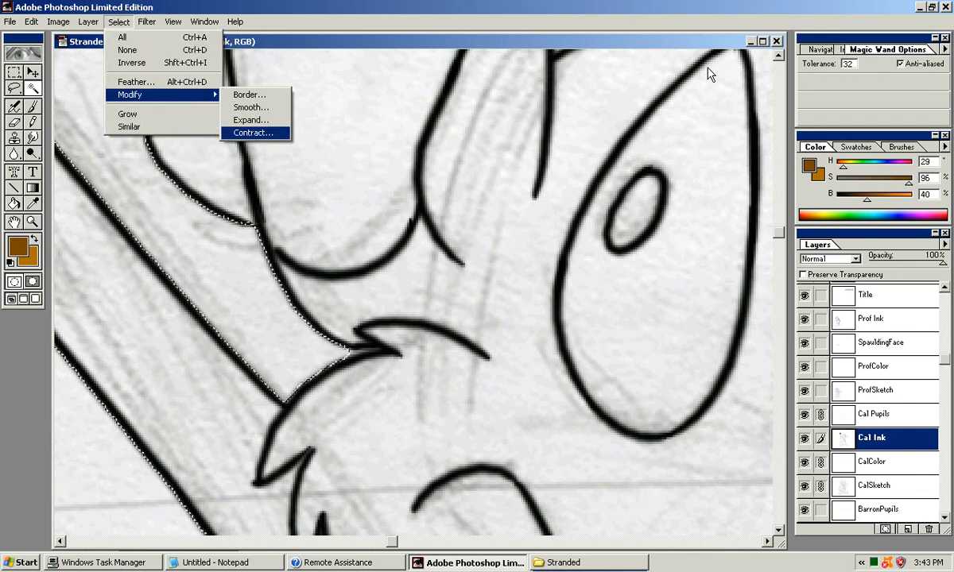
key(Return)
key(Return)
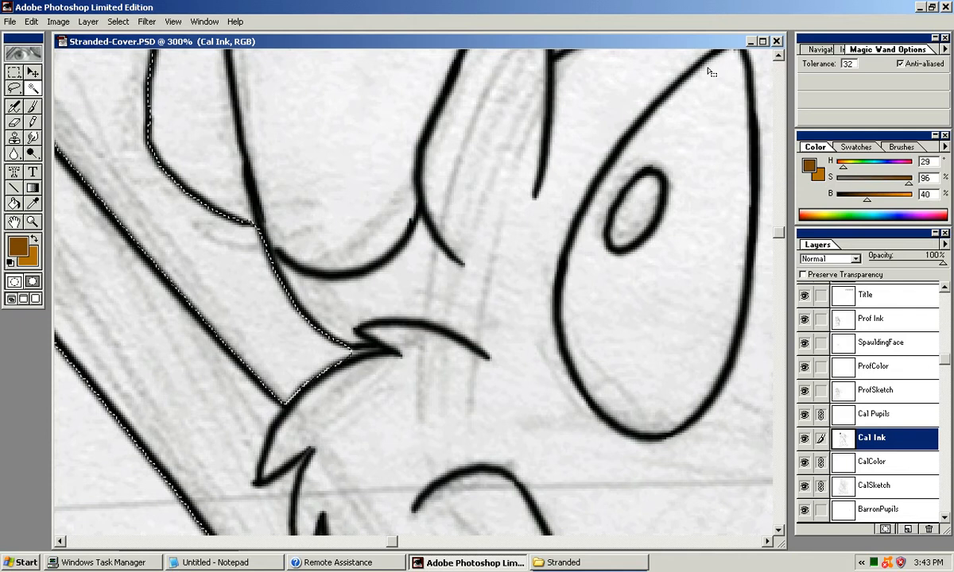
Step: Apply a third 1-pixel contraction to the selection so its edge runs inside the ink lines
key(alt+s)
key(Down)
key(Down)
key(Down)
key(Down)
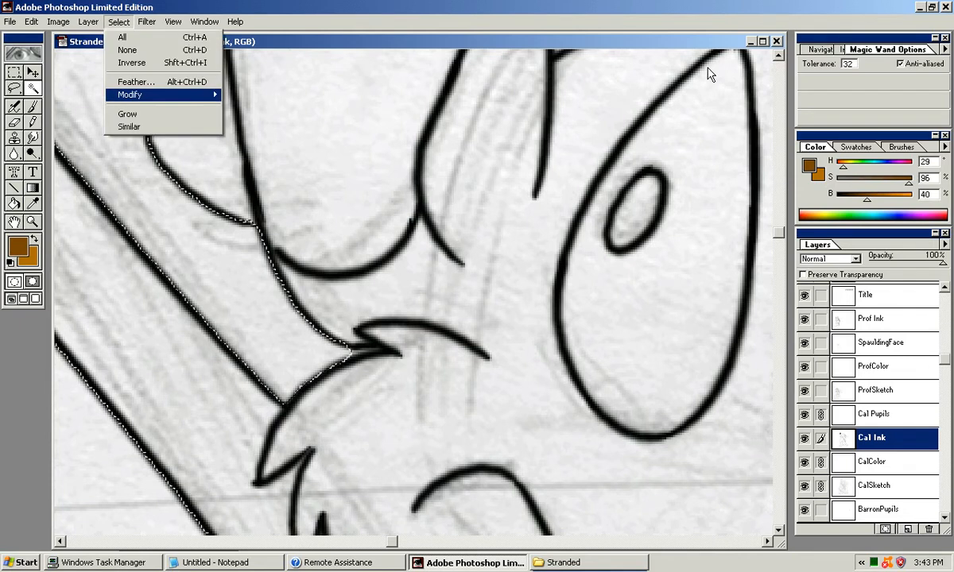
key(Right)
key(Down)
key(Down)
key(Down)
key(Return)
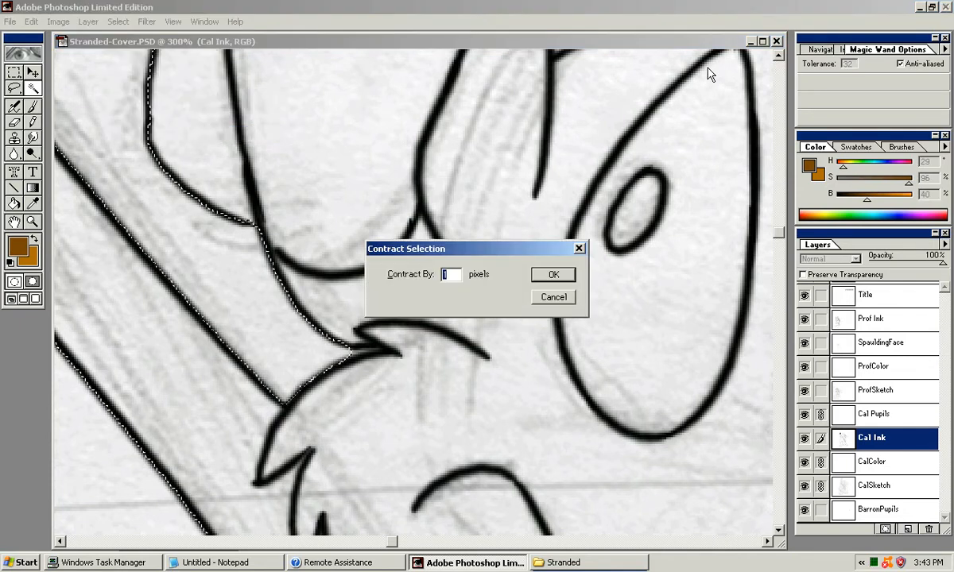
key(Return)
Step: Switch to the Lasso tool and examine the selection edge along the raised arm and the outline of the tail
drag(708, 67, 710, 69)
key(l)
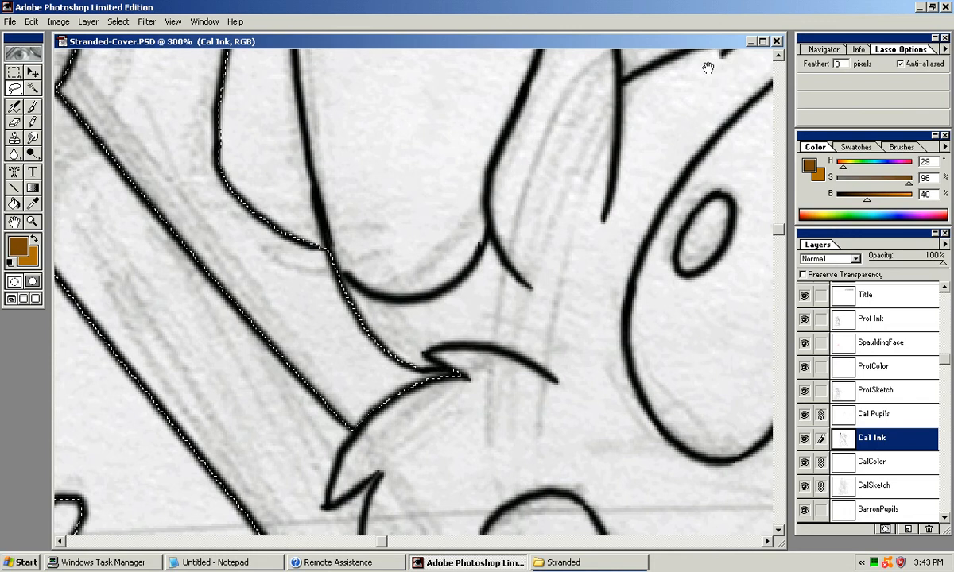
scroll(708, 68, down, 3)
scroll(707, 68, down, 10)
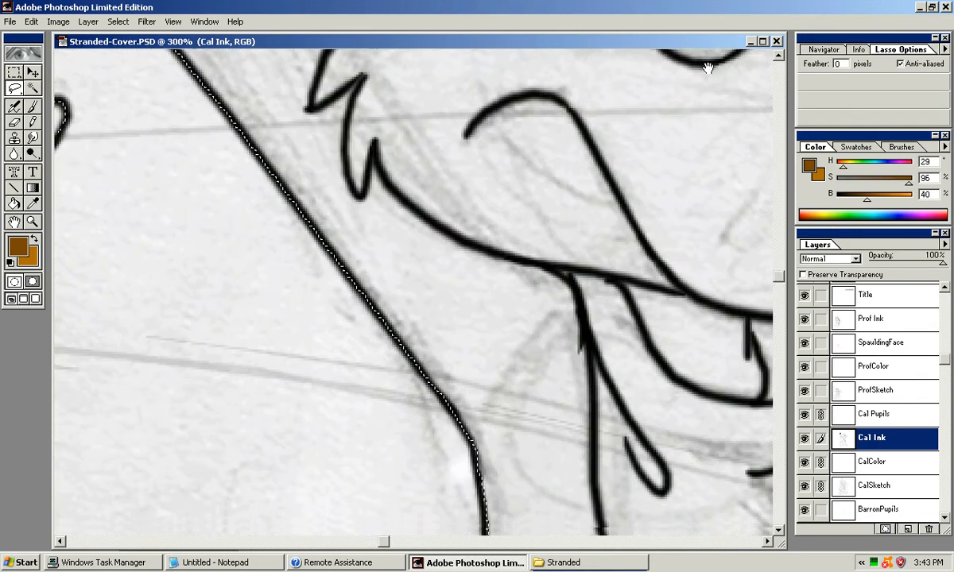
scroll(707, 67, down, 7)
scroll(708, 68, left, 11)
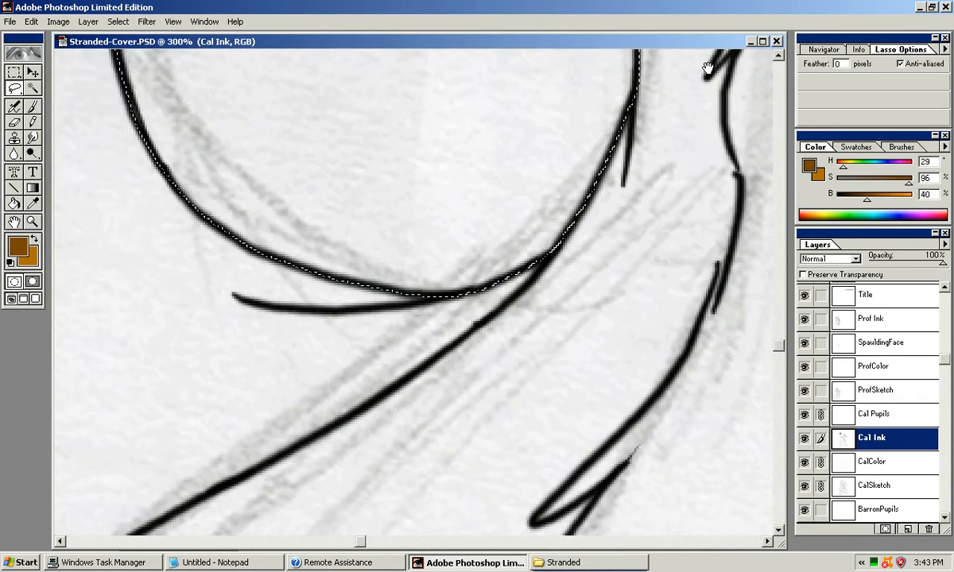
scroll(708, 68, up, 3)
scroll(708, 67, up, 7)
scroll(708, 67, left, 3)
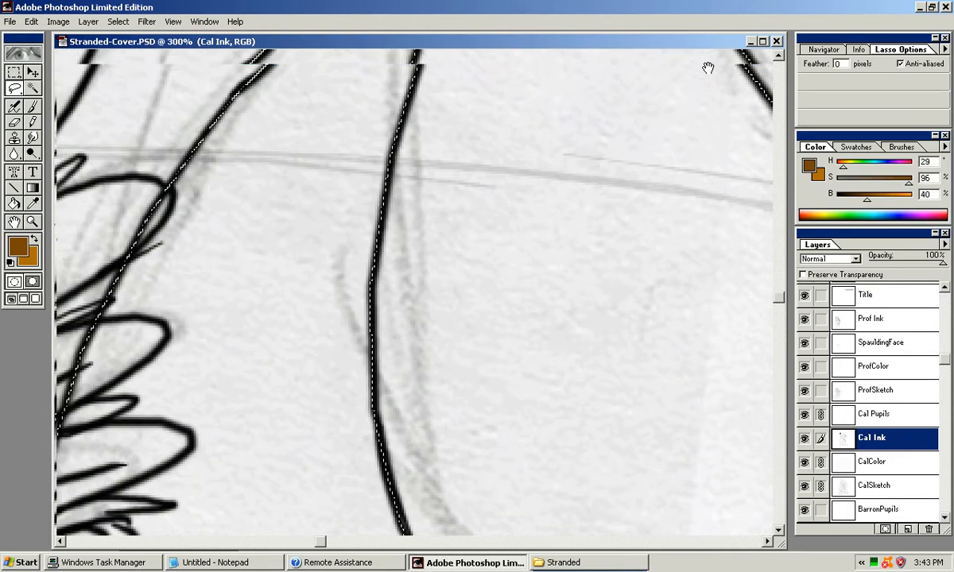
scroll(708, 67, down, 8)
scroll(707, 67, left, 5)
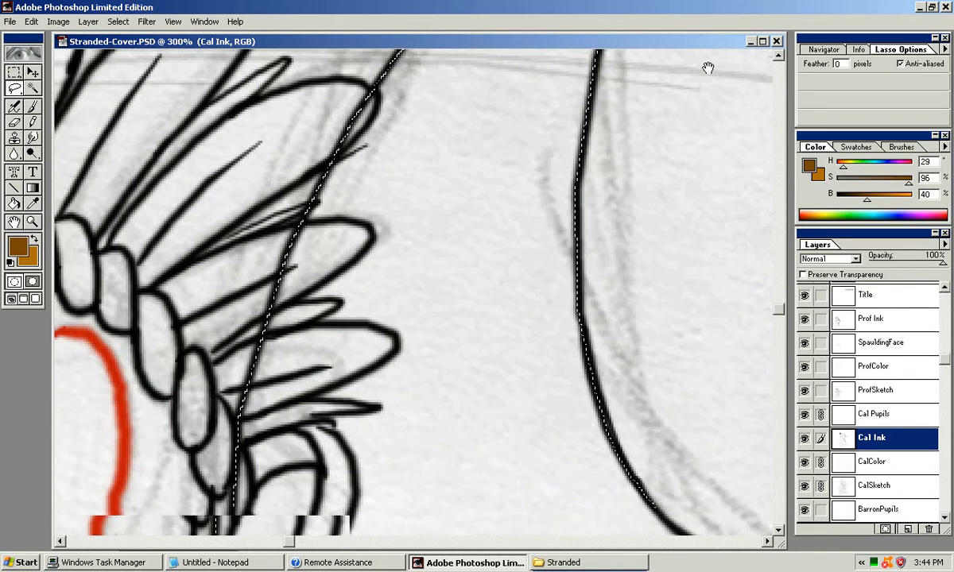
Step: Examine the selection edge along the base of the tail, the lower legs and both feet
scroll(708, 68, down, 9)
scroll(708, 67, right, 4)
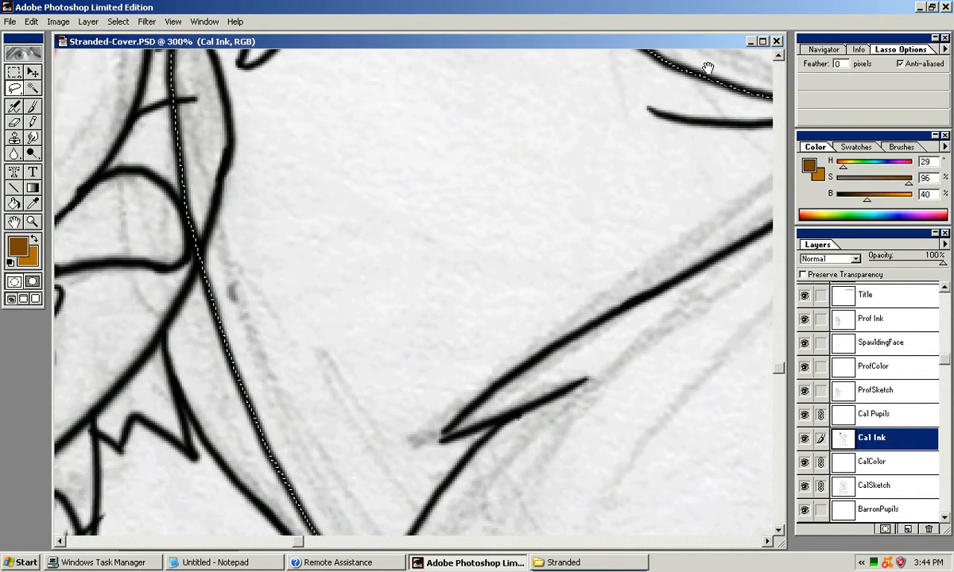
scroll(707, 68, down, 3)
scroll(708, 68, left, 1)
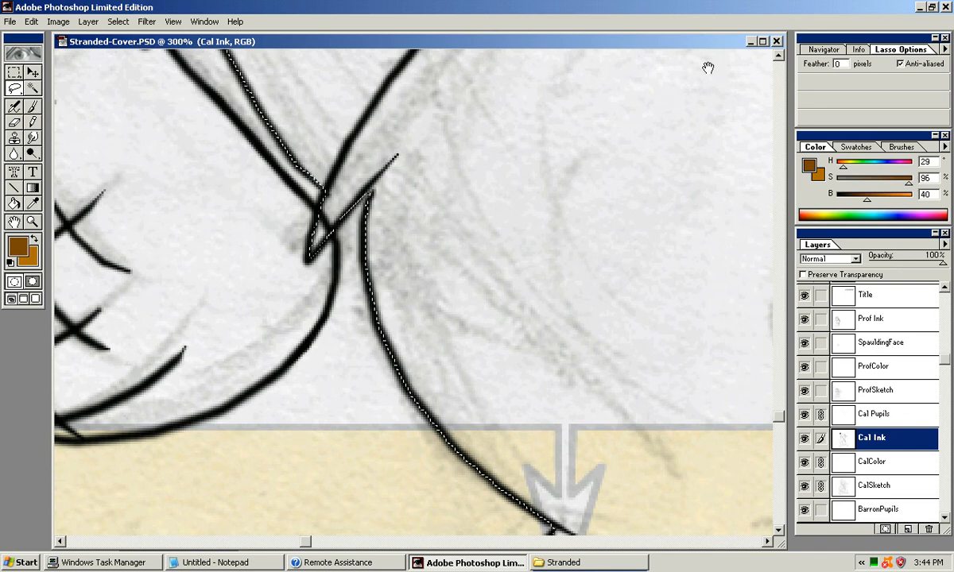
scroll(708, 68, down, 6)
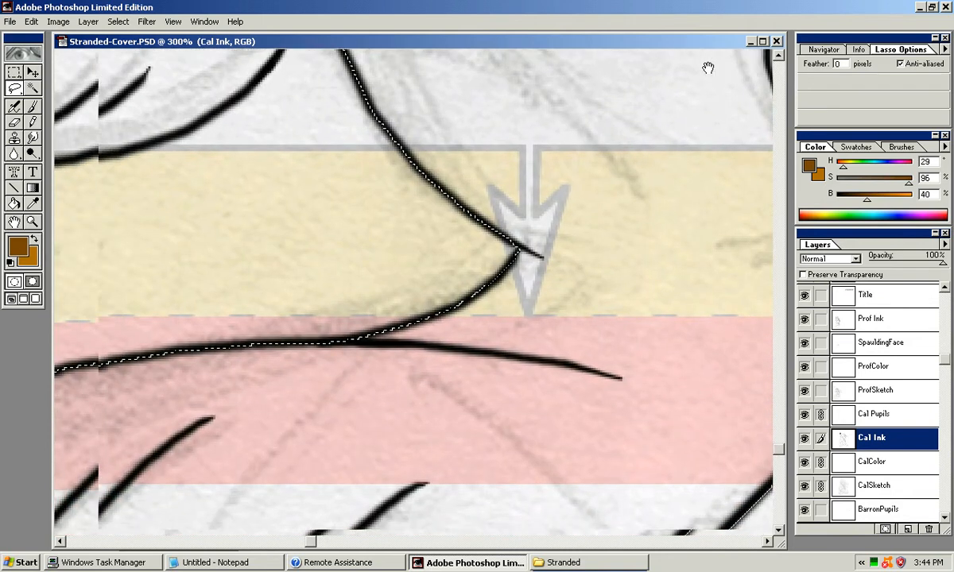
scroll(708, 67, down, 6)
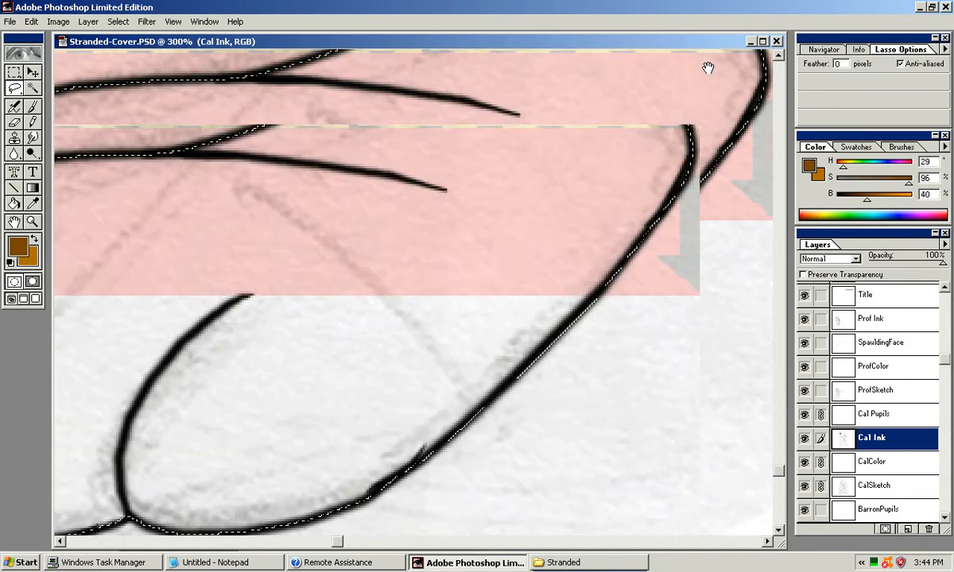
mouse_move(708, 68)
mouse_down()
mouse_move(620, 151)
mouse_move(473, 321)
mouse_move(315, 383)
mouse_up()
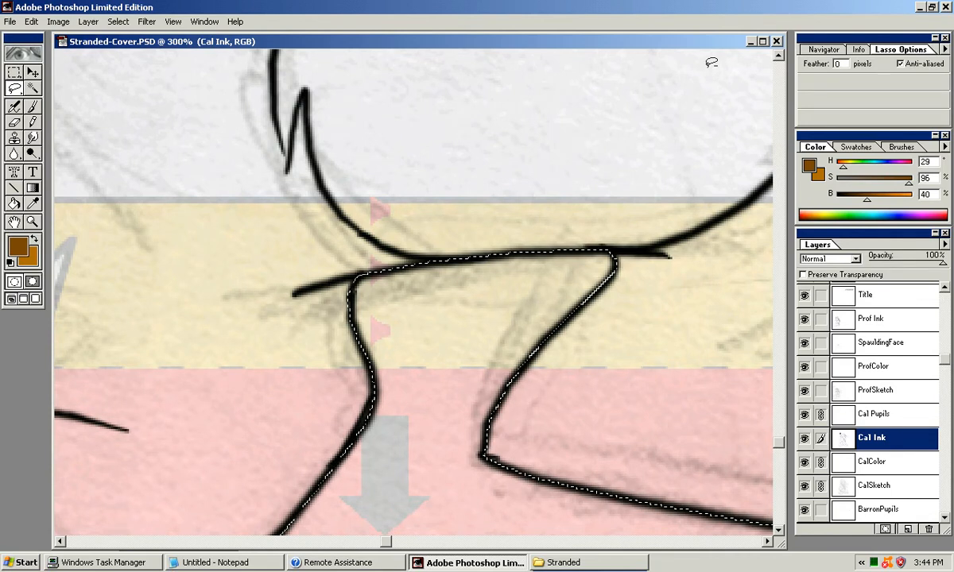
mouse_move(708, 68)
mouse_down()
mouse_move(539, 47)
mouse_move(494, 64)
mouse_move(548, 57)
mouse_move(315, 2)
mouse_move(483, 84)
mouse_move(437, 117)
mouse_move(538, 177)
mouse_move(723, 224)
mouse_up()
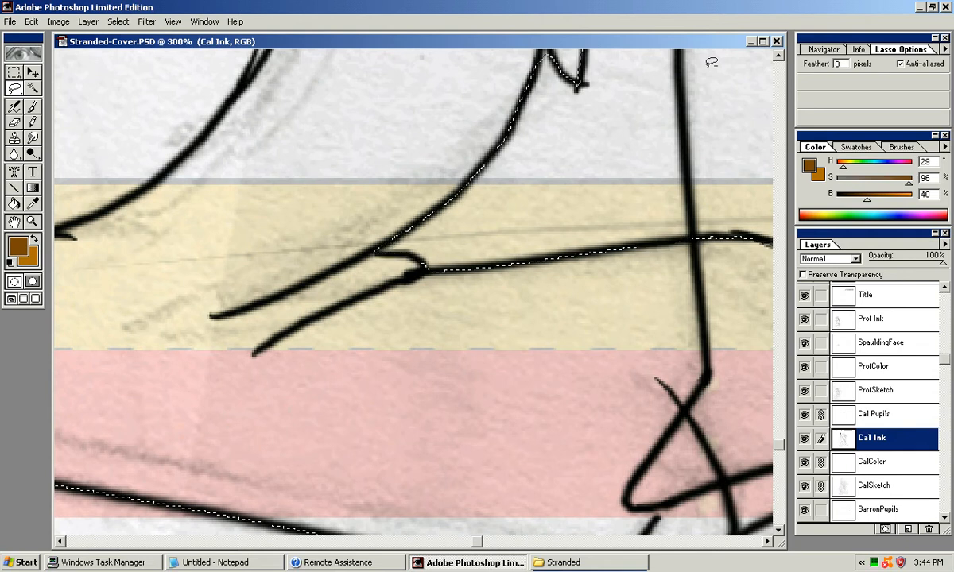
drag(707, 68, 634, 241)
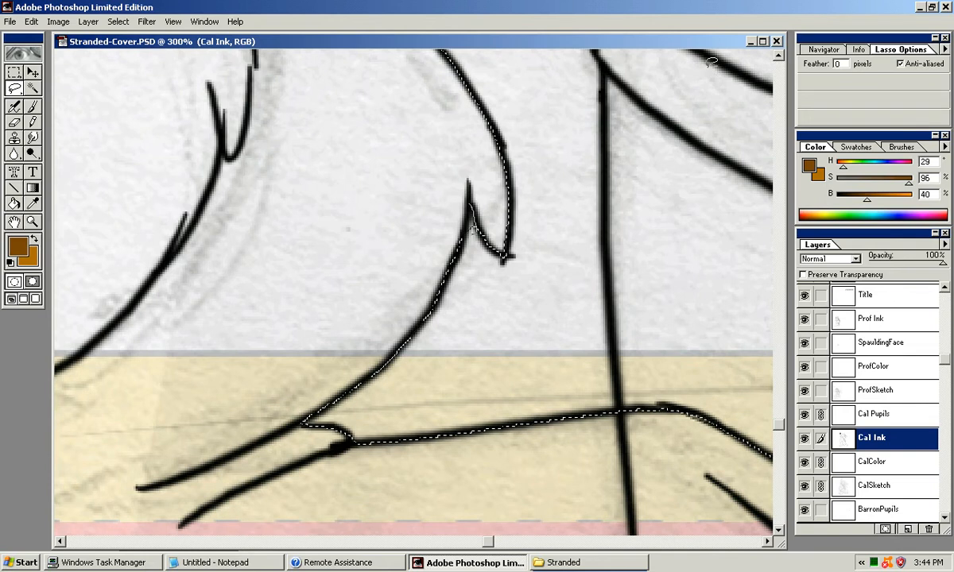
Step: Check the selection edge along the thigh, the hand on the hip and the bent arm
mouse_move(707, 68)
mouse_down()
mouse_move(731, 250)
mouse_move(709, 140)
mouse_move(842, 163)
mouse_move(839, 214)
mouse_up()
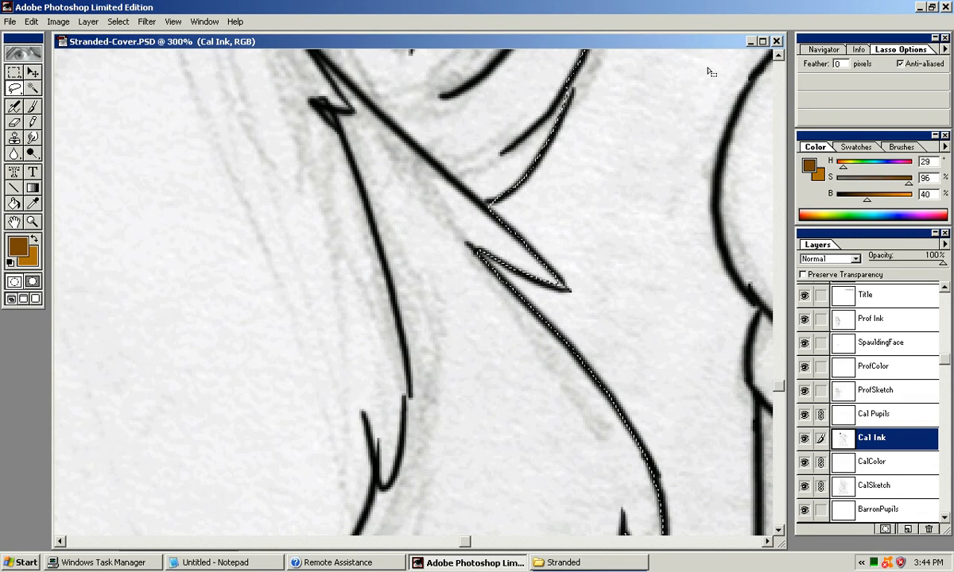
key(space)
drag(708, 68, 661, 190)
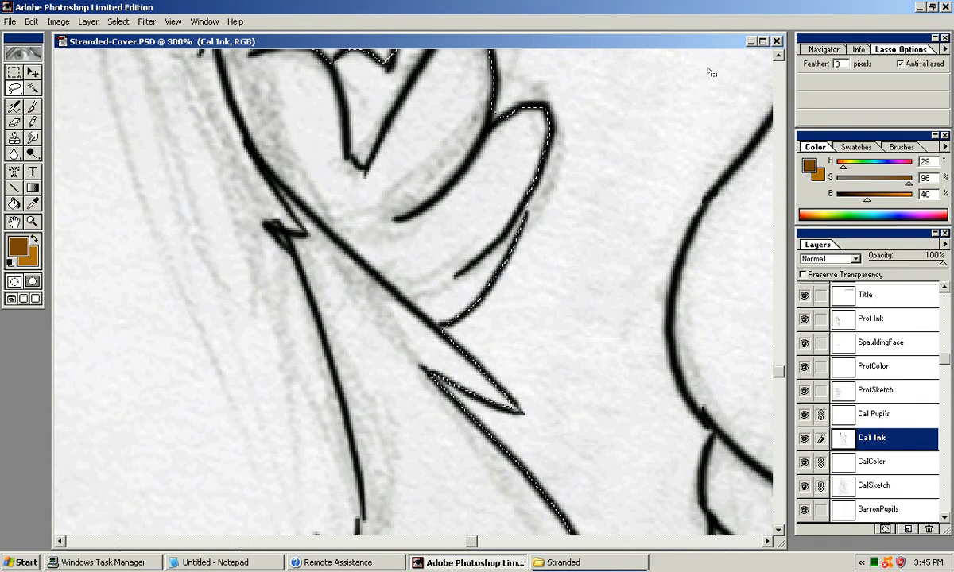
key(space)
drag(711, 63, 697, 129)
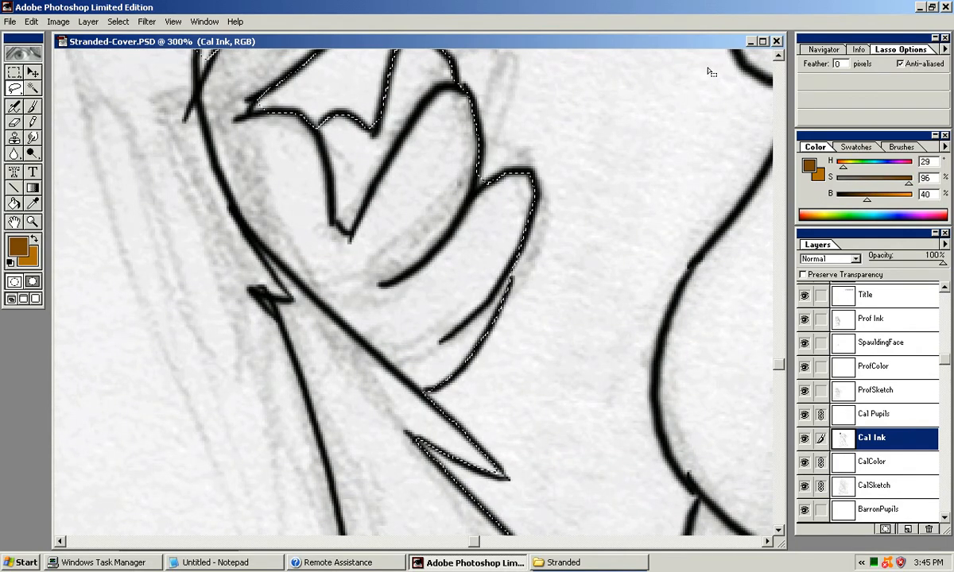
scroll(709, 68, up, 2)
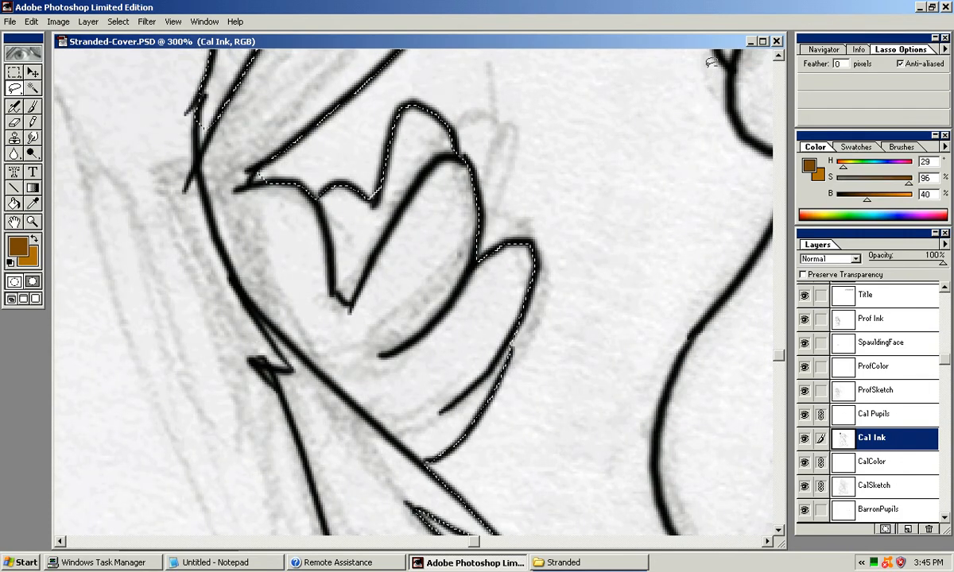
key(space)
drag(708, 69, 746, 133)
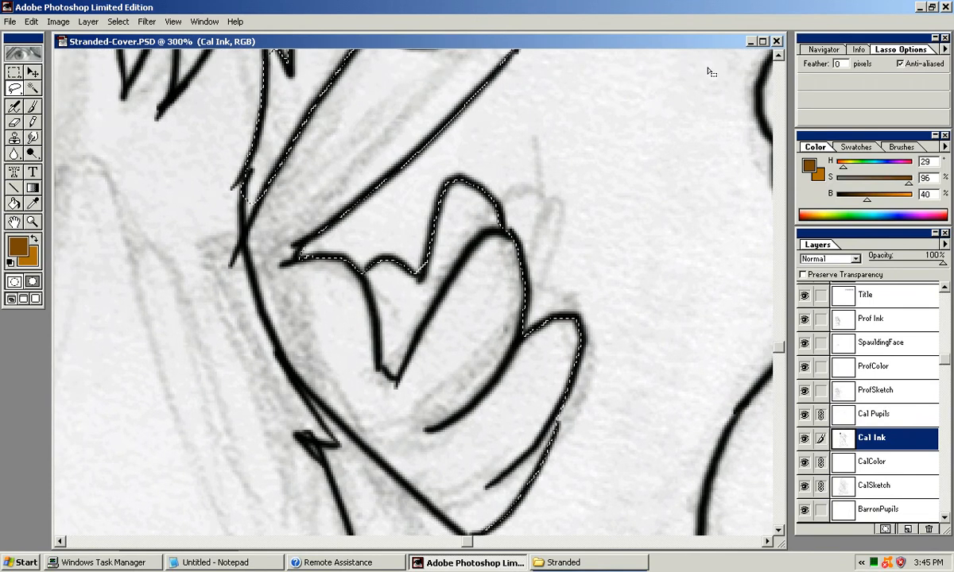
key(space)
drag(696, 48, 714, 91)
key(space)
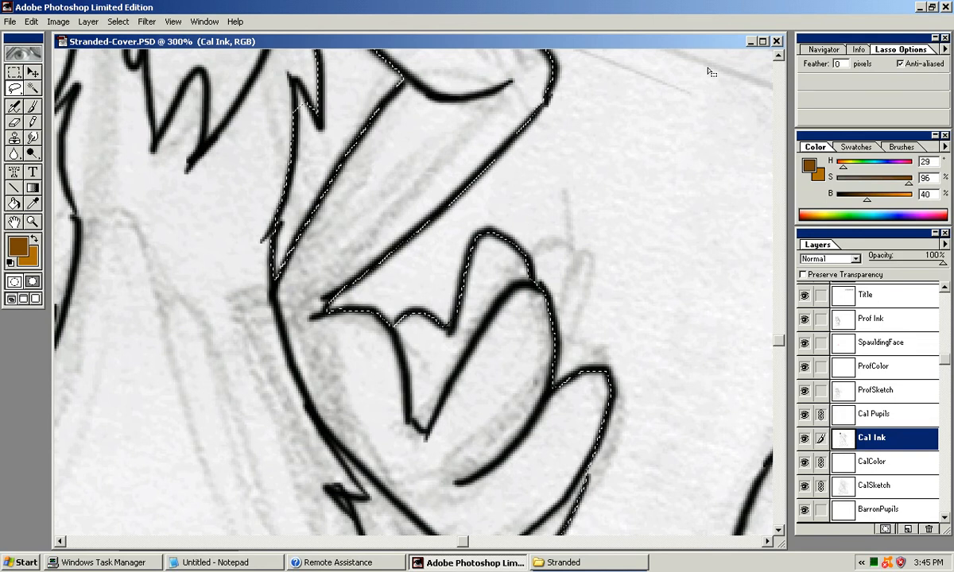
mouse_move(708, 68)
mouse_down()
mouse_move(655, 174)
mouse_move(641, 231)
mouse_move(682, 267)
mouse_move(732, 84)
mouse_up()
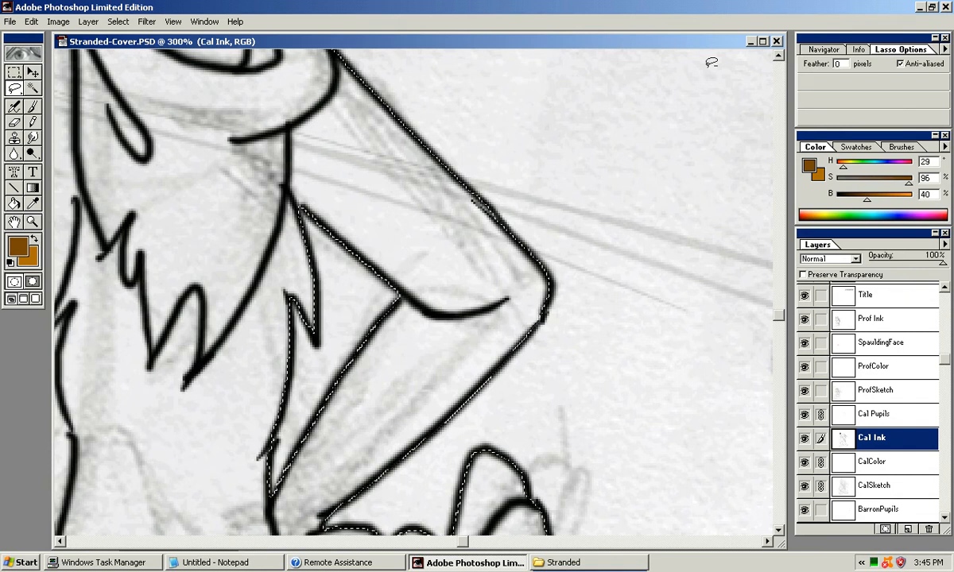
Step: Check the selection edge around the chin, nose, cap brim and the jagged top of the cap
scroll(709, 70, up, 3)
scroll(708, 68, up, 2)
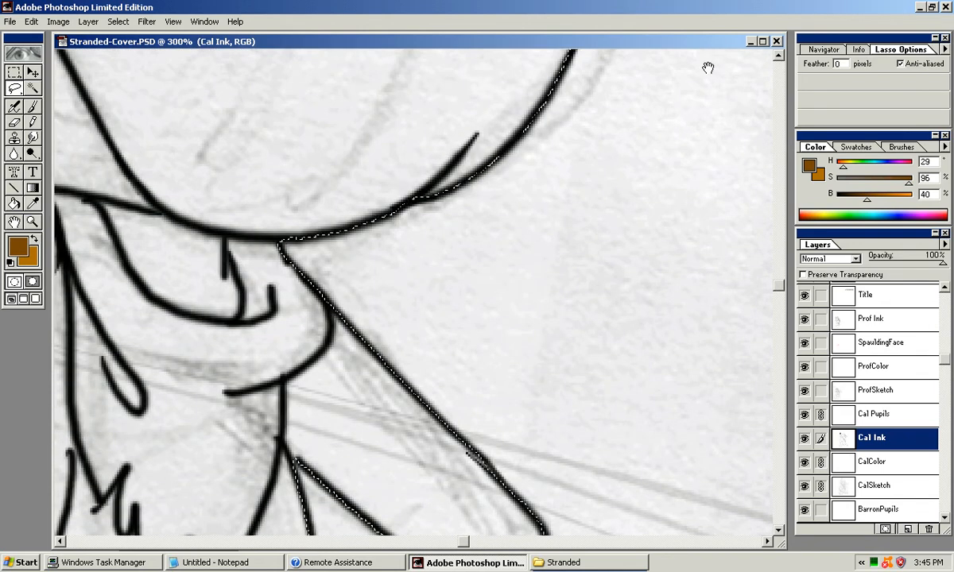
scroll(708, 66, up, 3)
scroll(707, 68, up, 2)
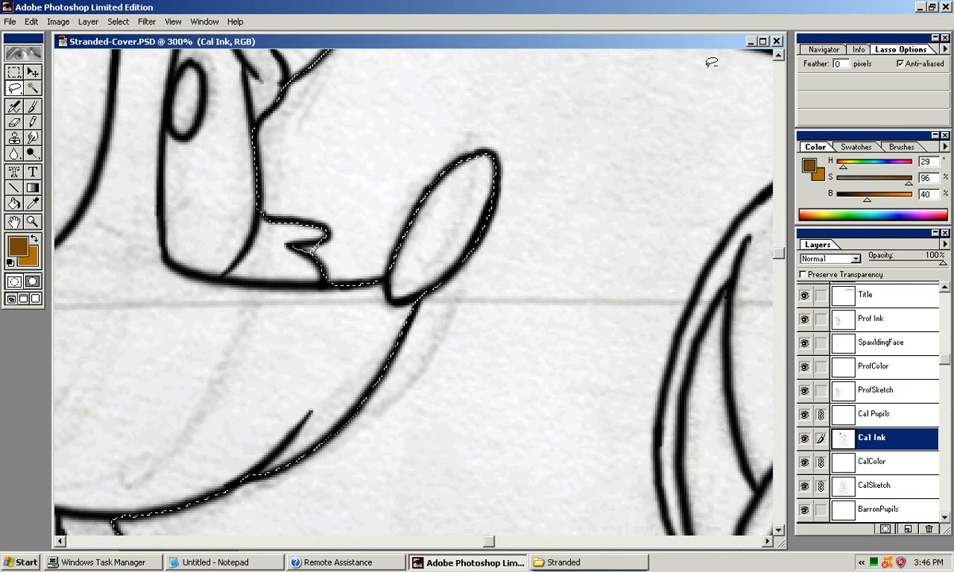
mouse_move(707, 64)
mouse_down()
mouse_move(740, 298)
mouse_move(640, 371)
mouse_move(521, 370)
mouse_move(725, 130)
mouse_move(899, 305)
mouse_move(931, 308)
mouse_up()
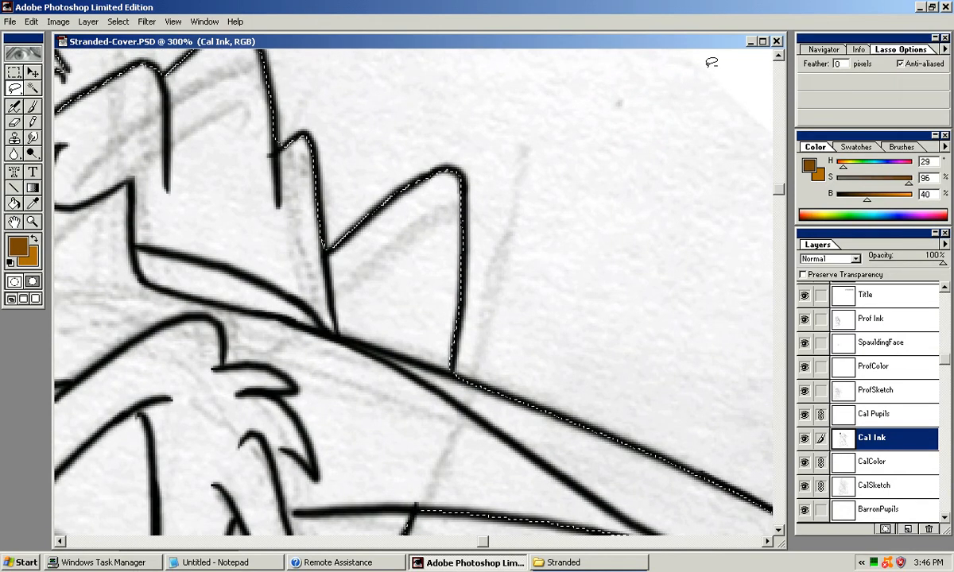
mouse_move(708, 67)
mouse_down()
mouse_move(747, 152)
mouse_move(733, 102)
mouse_up()
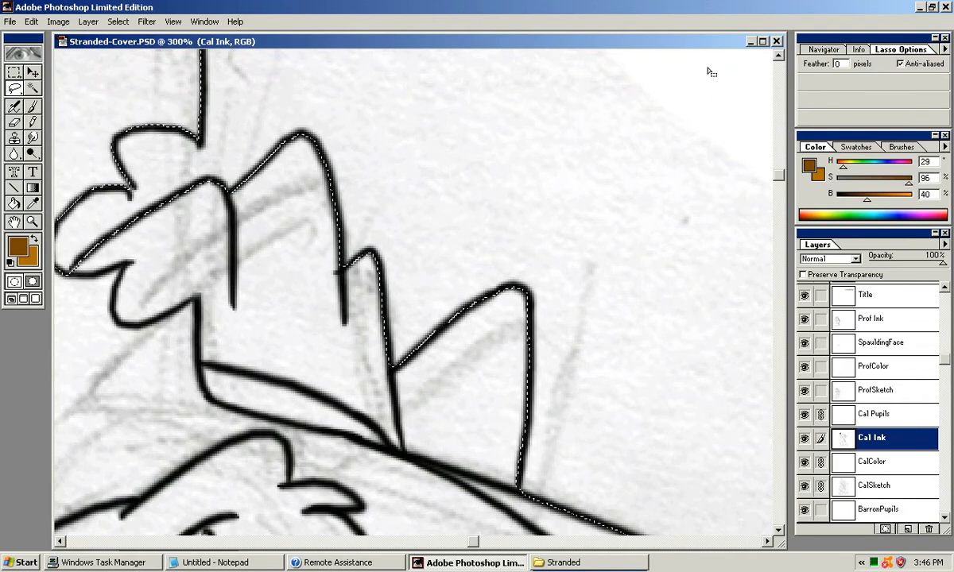
drag(707, 68, 784, 151)
mouse_move(707, 68)
mouse_down()
mouse_move(799, 121)
mouse_move(953, 129)
mouse_move(841, 10)
mouse_move(953, 0)
mouse_move(370, 0)
mouse_move(620, 0)
mouse_move(461, 0)
mouse_move(693, 53)
mouse_move(682, 0)
mouse_move(659, 0)
mouse_move(677, 32)
mouse_move(675, 0)
mouse_up()
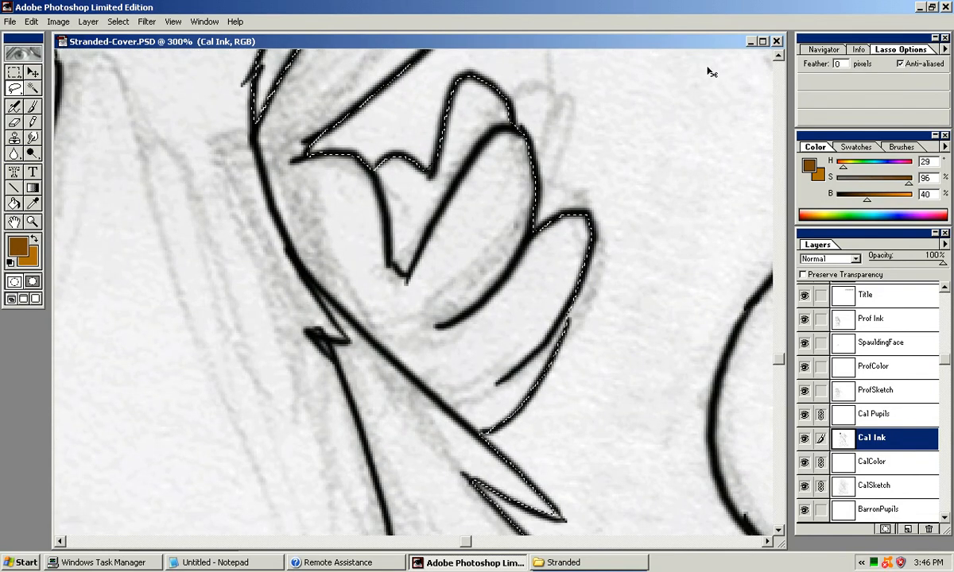
Step: Swap the foreground and background colors and fill the character's face with orange-brown (H 36, S 99, B 60) using the Paint Bucket
key(ctrl+minus)
key(ctrl+minus)
key(ctrl+minus)
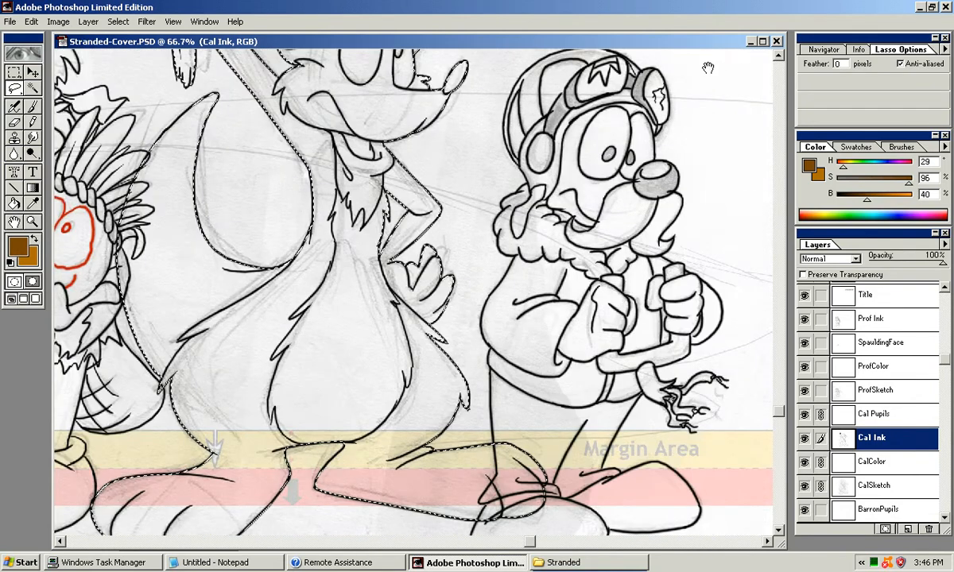
mouse_move(708, 67)
mouse_down()
mouse_move(749, 260)
mouse_move(722, 95)
mouse_move(736, 123)
mouse_up()
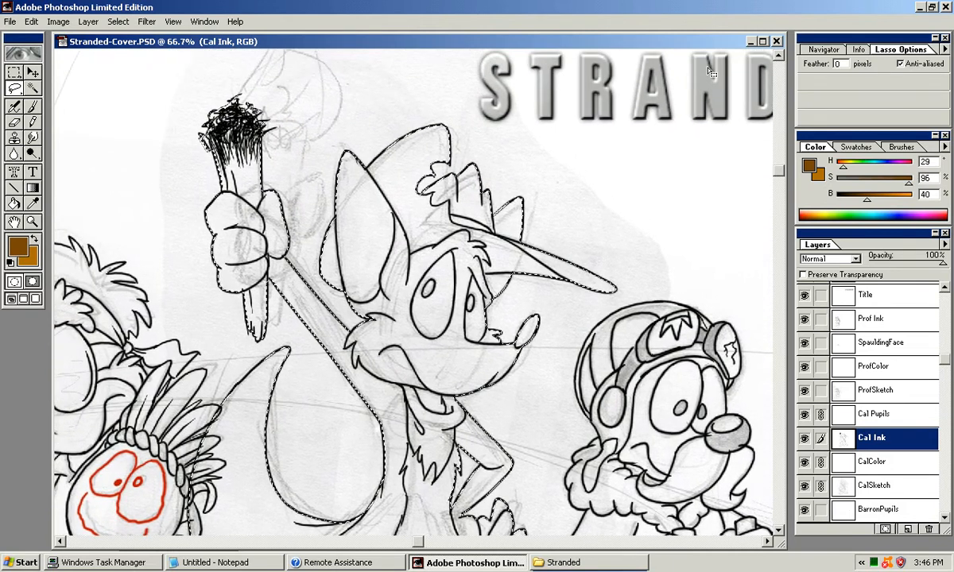
key(k)
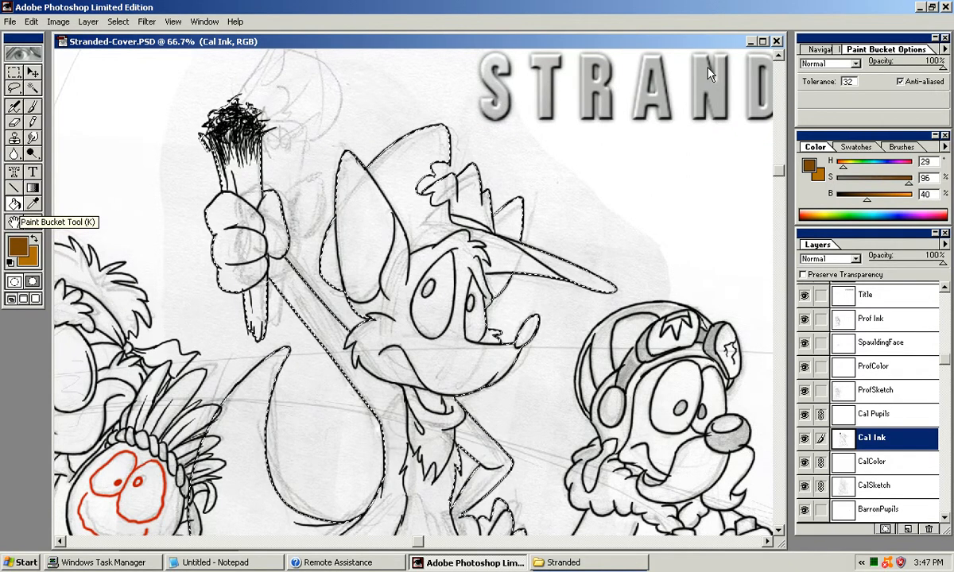
click(34, 238)
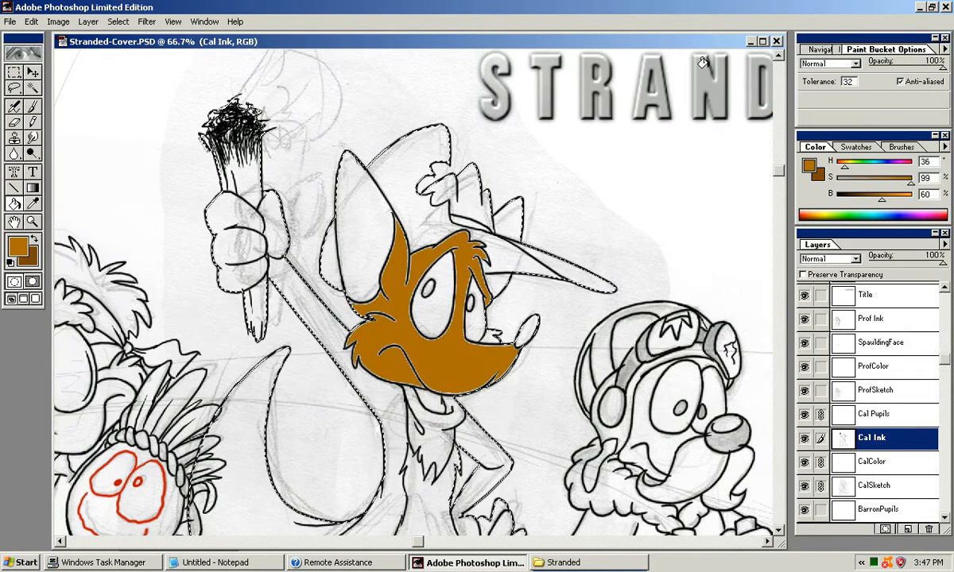
Step: Undo the face fill on the ink layer and fill the whole Cal selection on the CalColor layer with orange-brown (H 36, S 99, B 60)
key(ctrl+z)
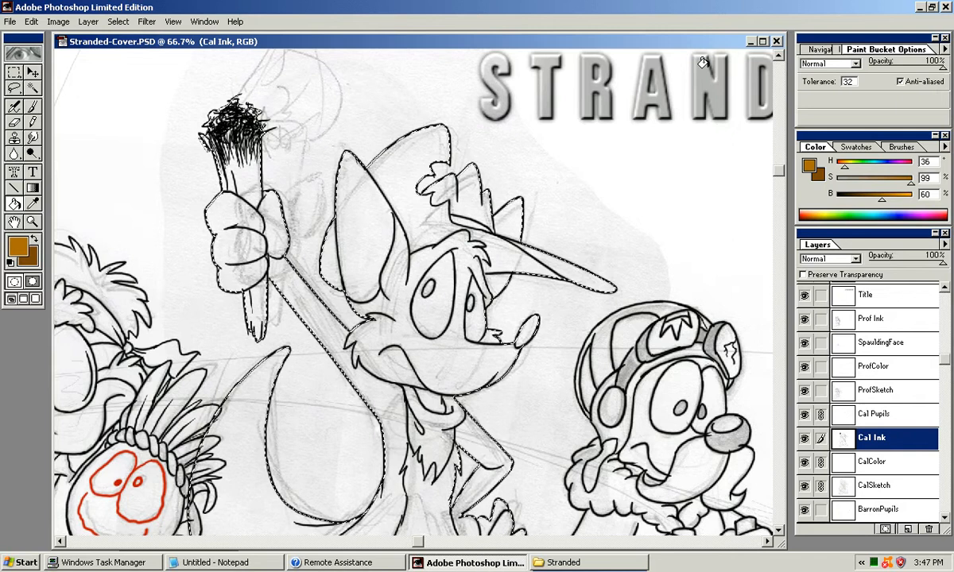
key(alt+bracketleft)
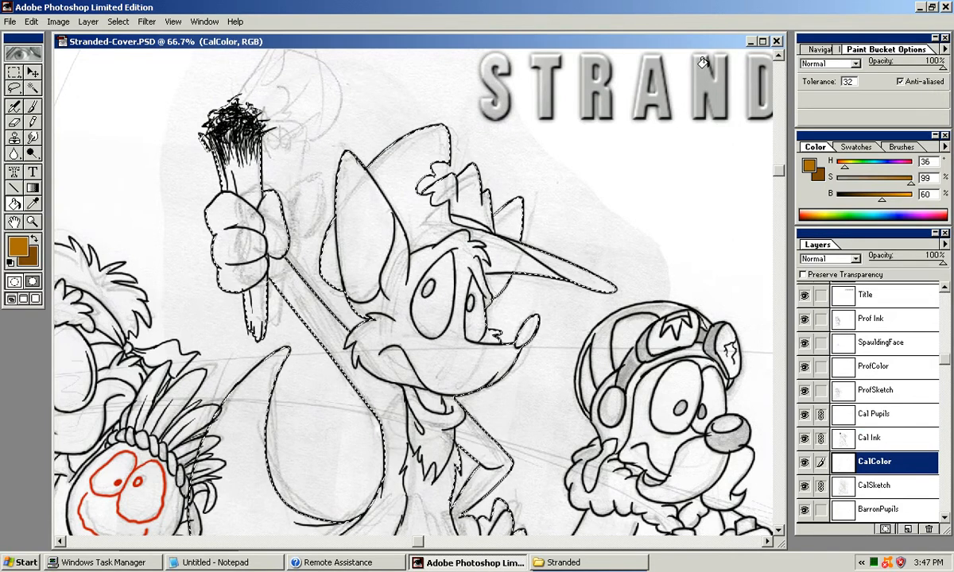
key(alt+BackSpace)
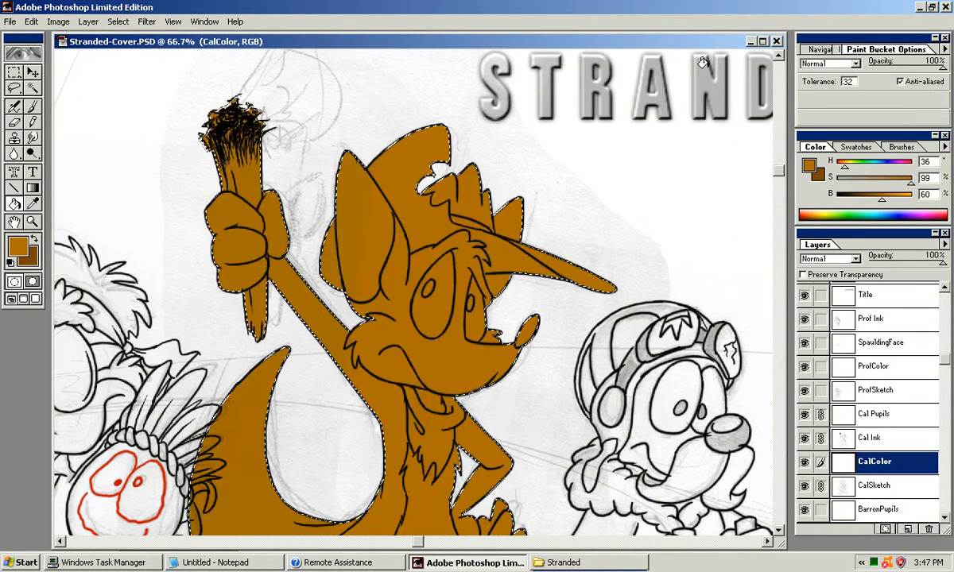
key(ctrl+minus)
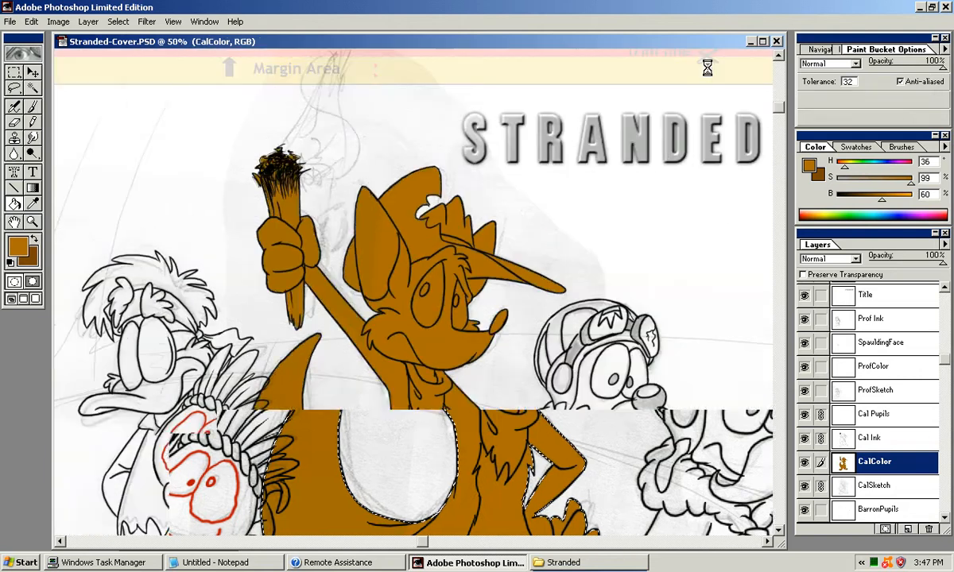
scroll(704, 62, down, 5)
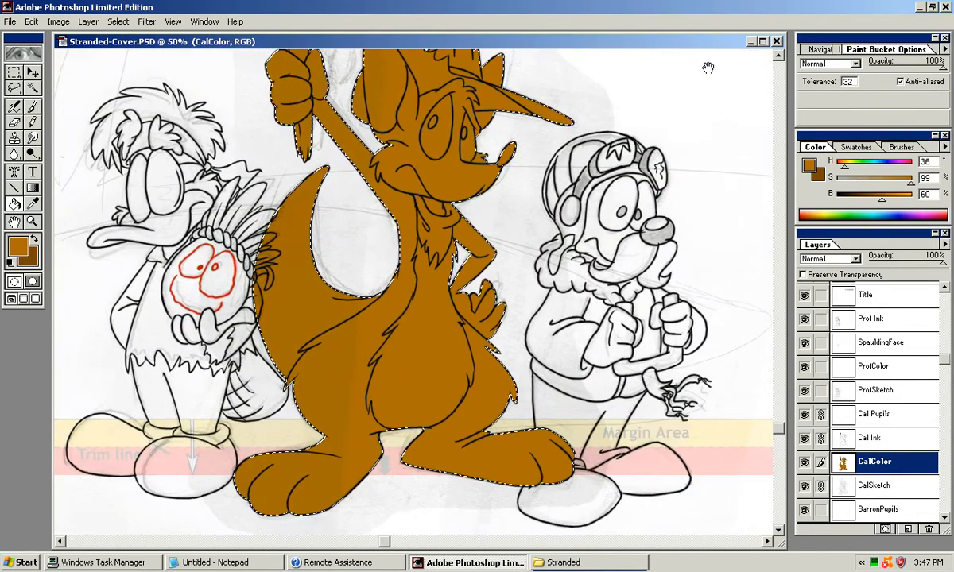
scroll(708, 68, up, 3)
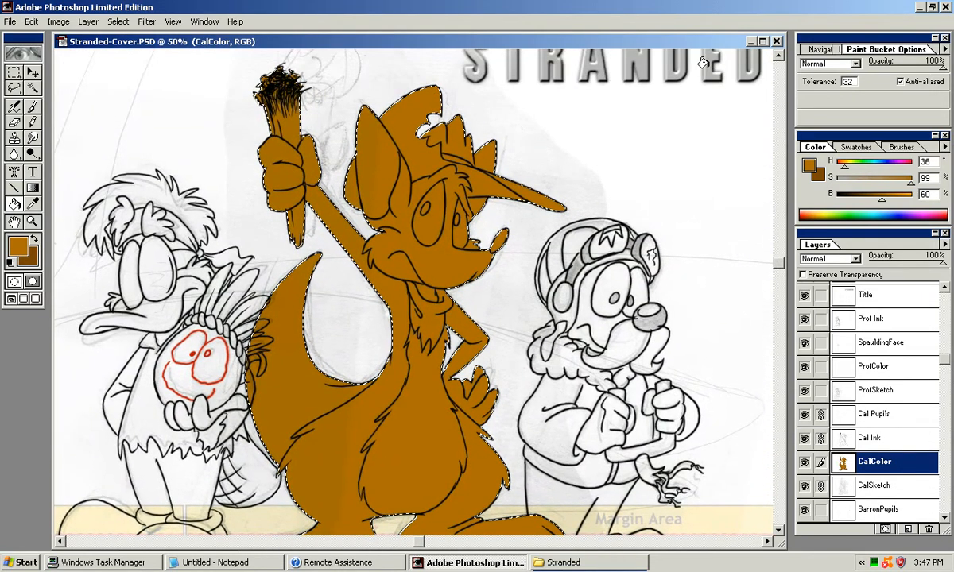
drag(707, 68, 739, 94)
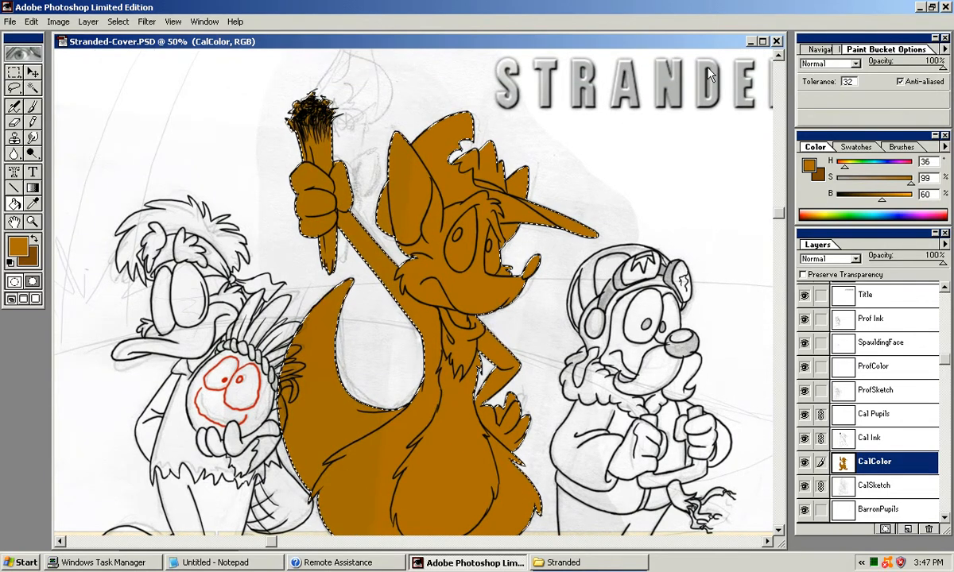
Step: Draw a wavy test stroke across the muzzle with the Pencil in dark brown (H 29, S 96, B 40), and undo it
key(n)
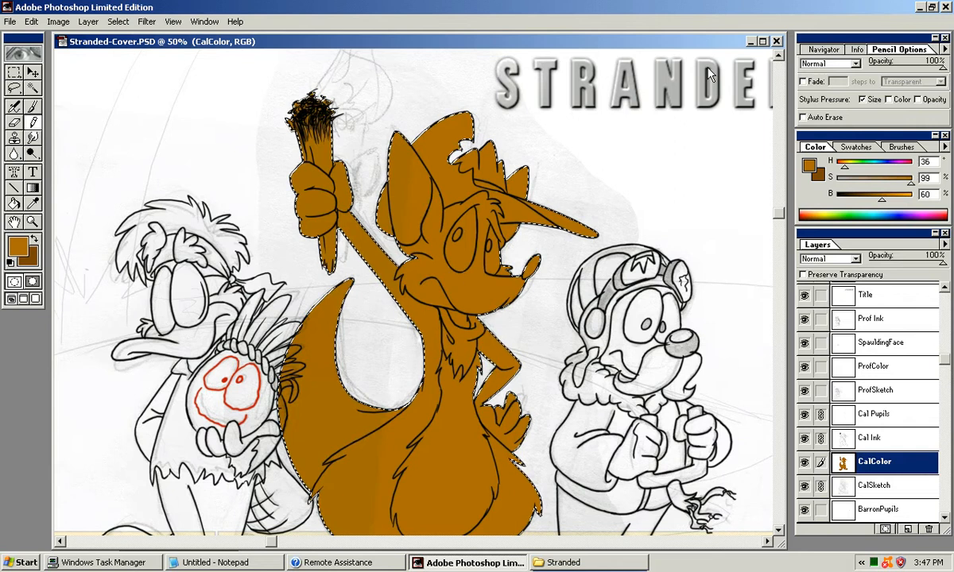
key(ctrl+equal)
key(ctrl+equal)
key(ctrl+equal)
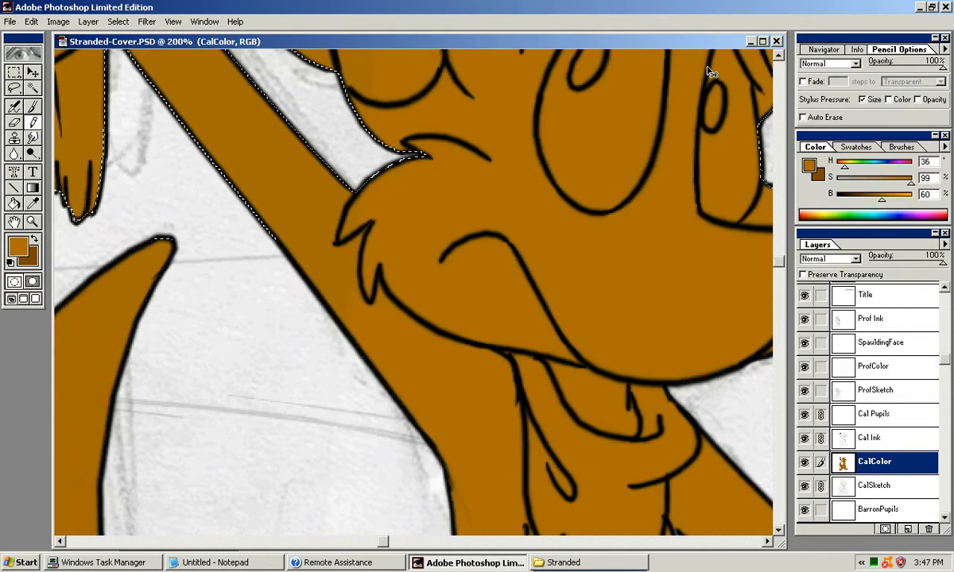
drag(709, 69, 597, 97)
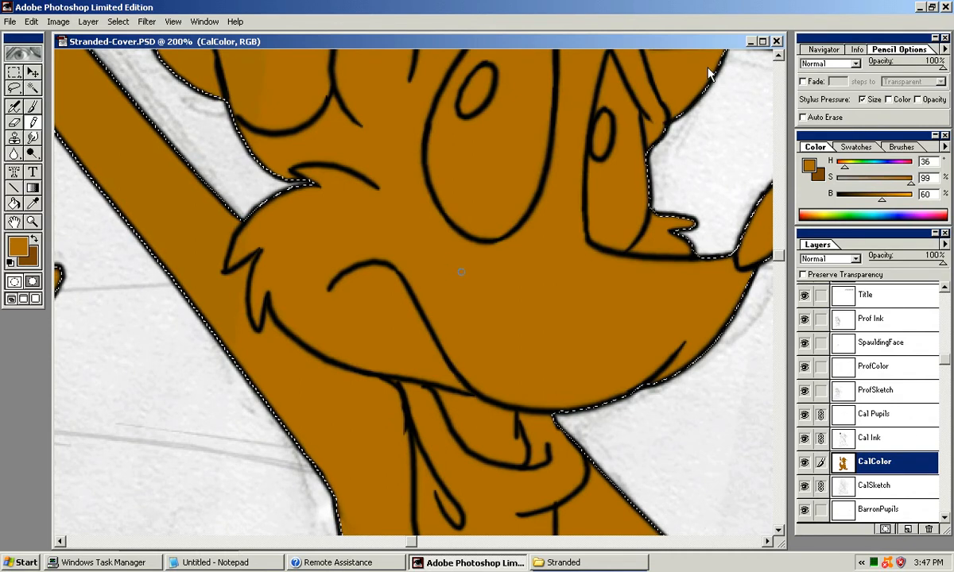
key(x)
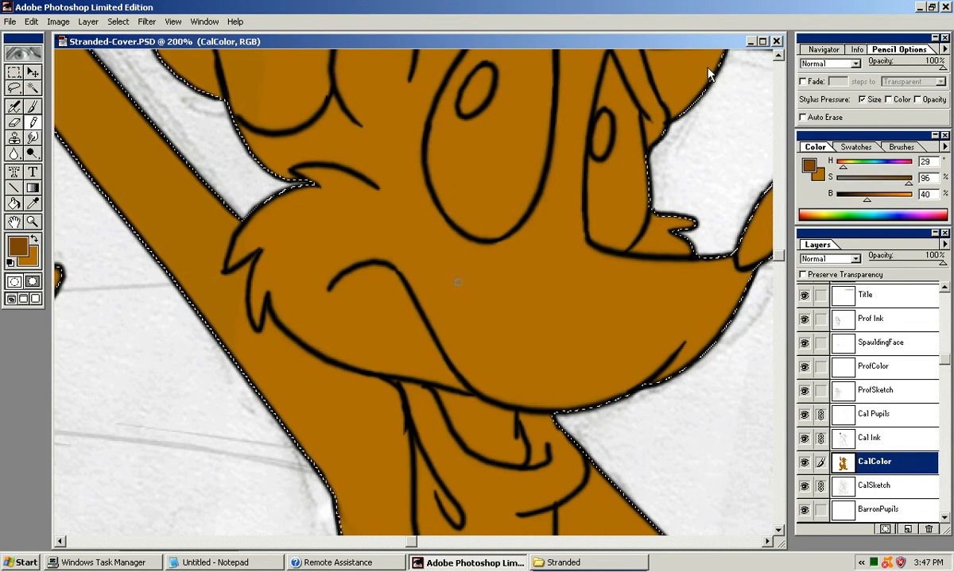
mouse_move(456, 284)
mouse_down()
mouse_move(485, 300)
mouse_move(518, 298)
mouse_move(539, 281)
mouse_move(581, 329)
mouse_move(620, 298)
mouse_up()
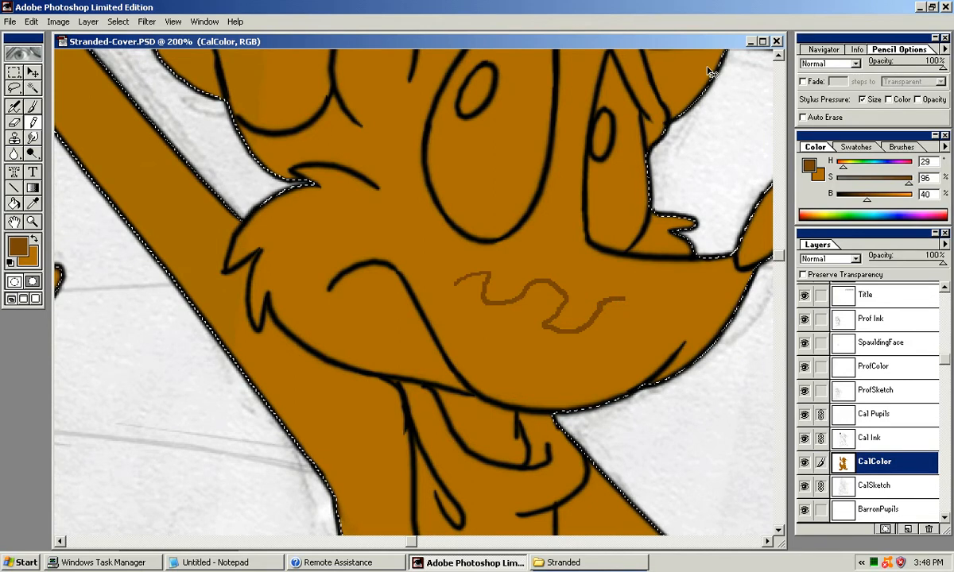
key(ctrl+z)
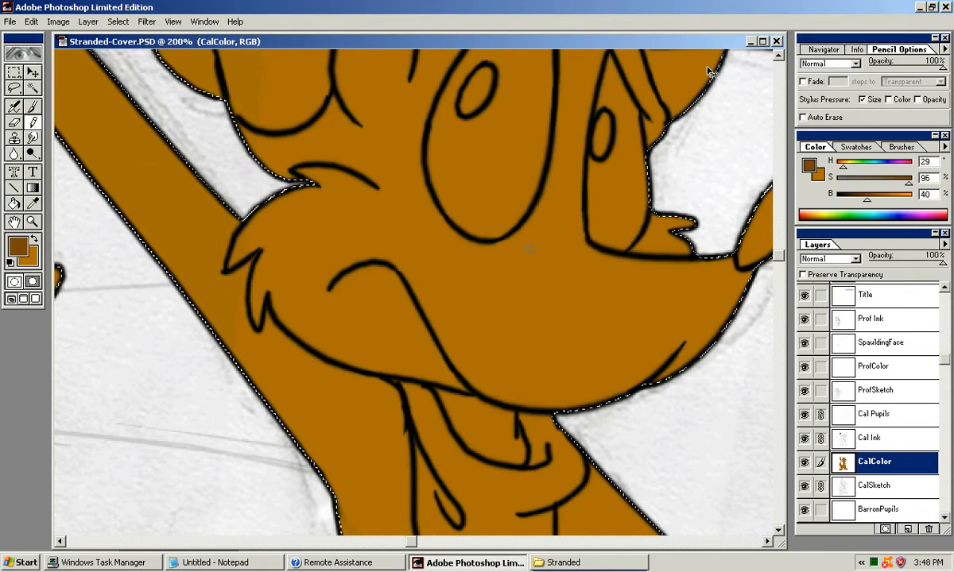
Step: Hide the ProfSketch layer
mouse_move(708, 68)
mouse_down()
mouse_move(737, 259)
mouse_move(735, 100)
mouse_move(752, 204)
mouse_move(710, 99)
mouse_move(713, 124)
mouse_up()
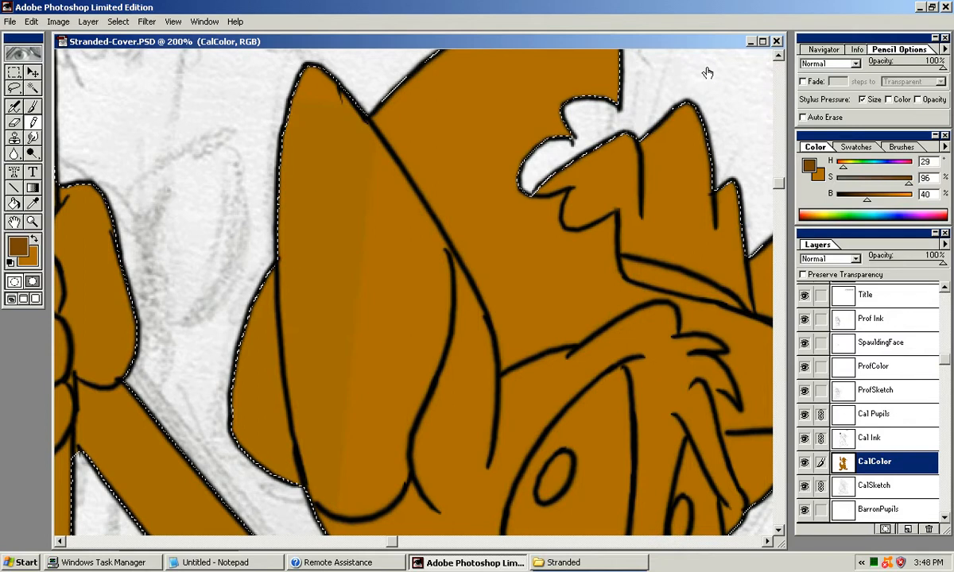
click(804, 391)
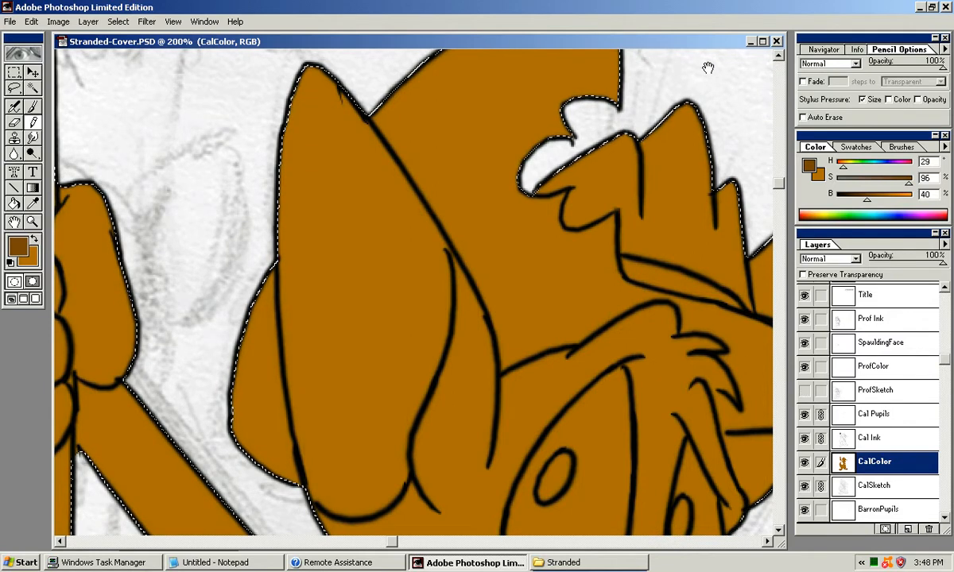
drag(413, 366, 351, 190)
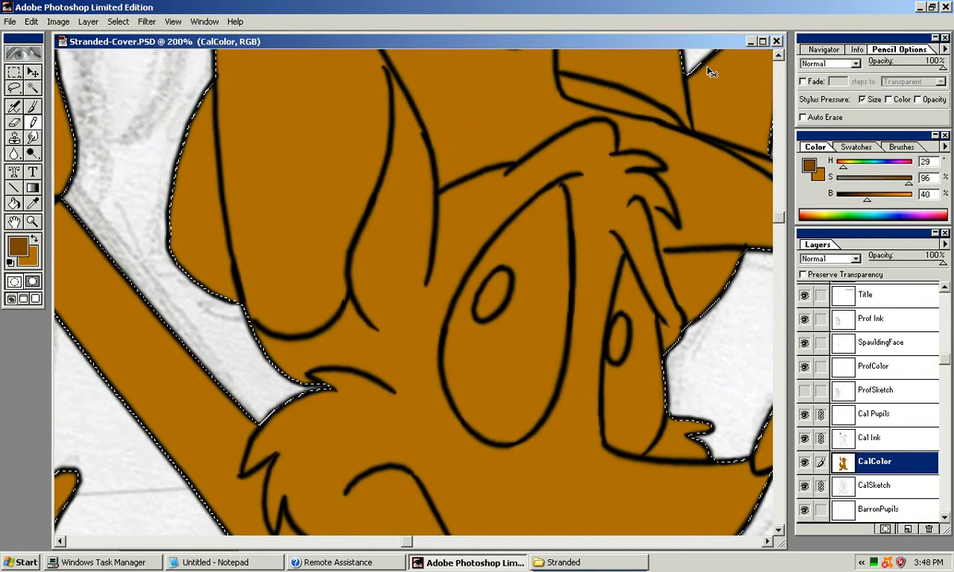
Step: Paint a soft-edged dark brown test ring on the cap with the Paintbrush and fill its inside using the Paint Bucket
key(ctrl+plus)
drag(396, 234, 385, 345)
mouse_move(708, 68)
mouse_down()
mouse_move(666, 141)
mouse_move(629, 170)
mouse_move(694, 80)
mouse_up()
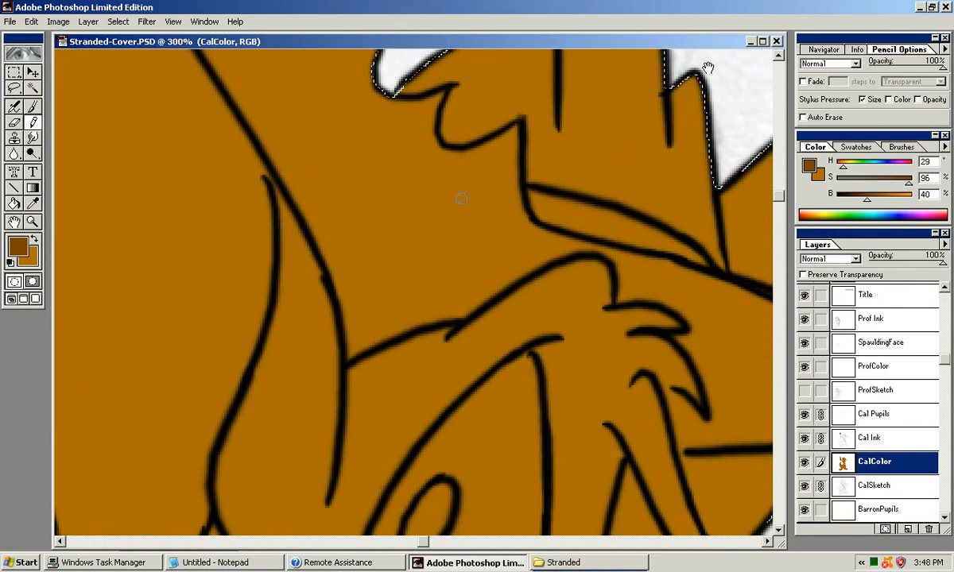
drag(438, 205, 466, 260)
key(b)
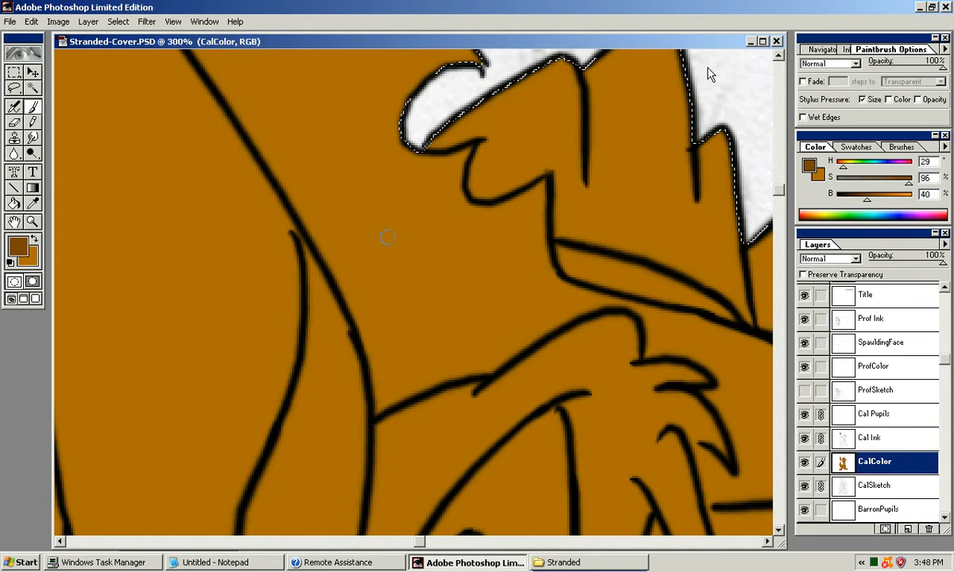
mouse_move(407, 198)
mouse_down()
mouse_move(361, 238)
mouse_move(410, 200)
mouse_up()
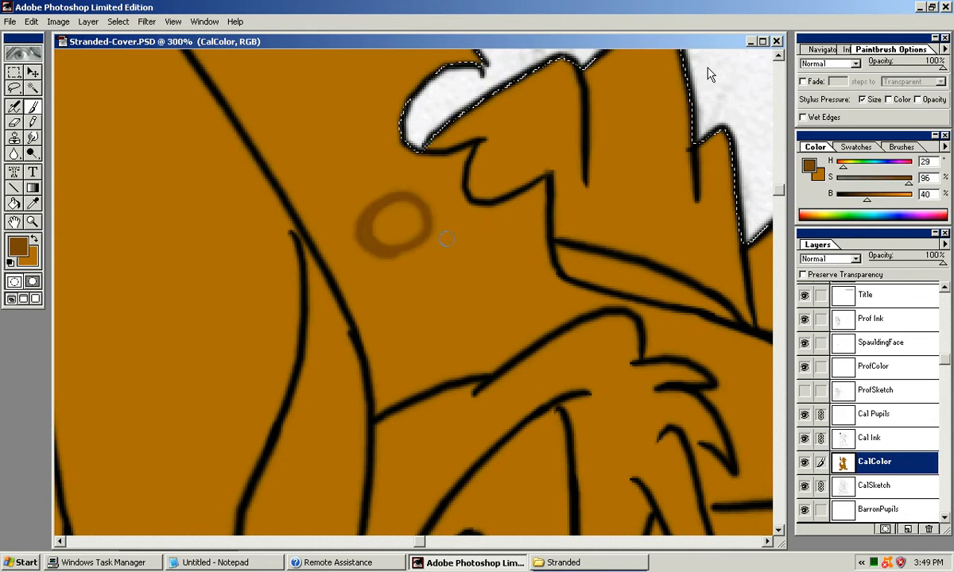
key(k)
click(392, 222)
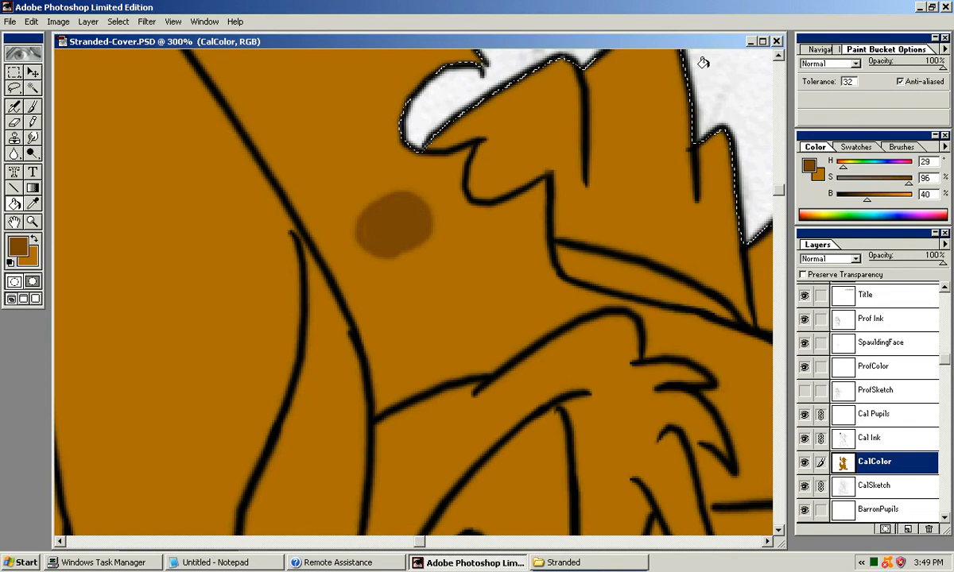
Step: Draw a second, hard-edged dark brown ring below the first with the Pencil and fill its inside using the Paint Bucket
key(b)
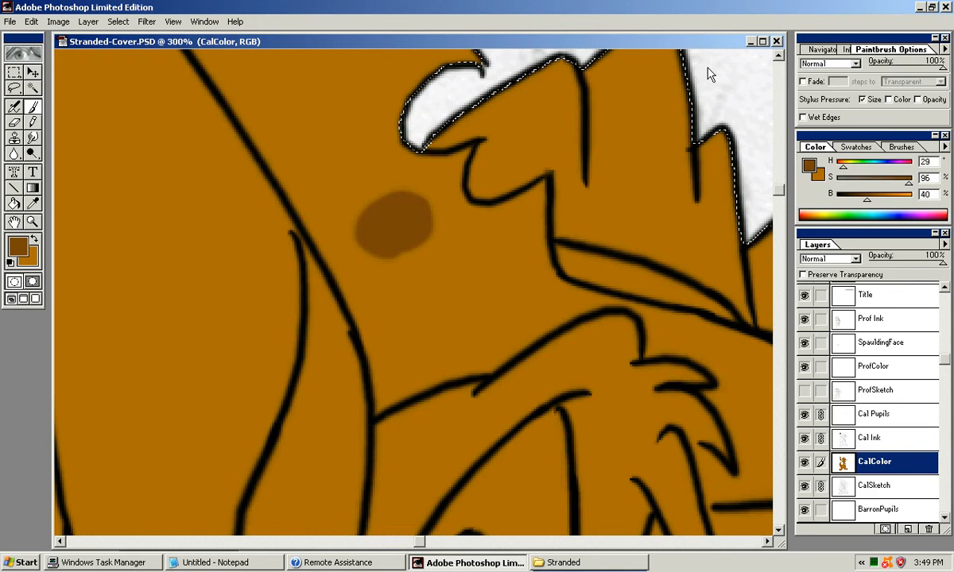
key(n)
mouse_move(474, 268)
mouse_down()
mouse_move(445, 269)
mouse_move(441, 311)
mouse_move(478, 312)
mouse_move(503, 290)
mouse_move(485, 263)
mouse_up()
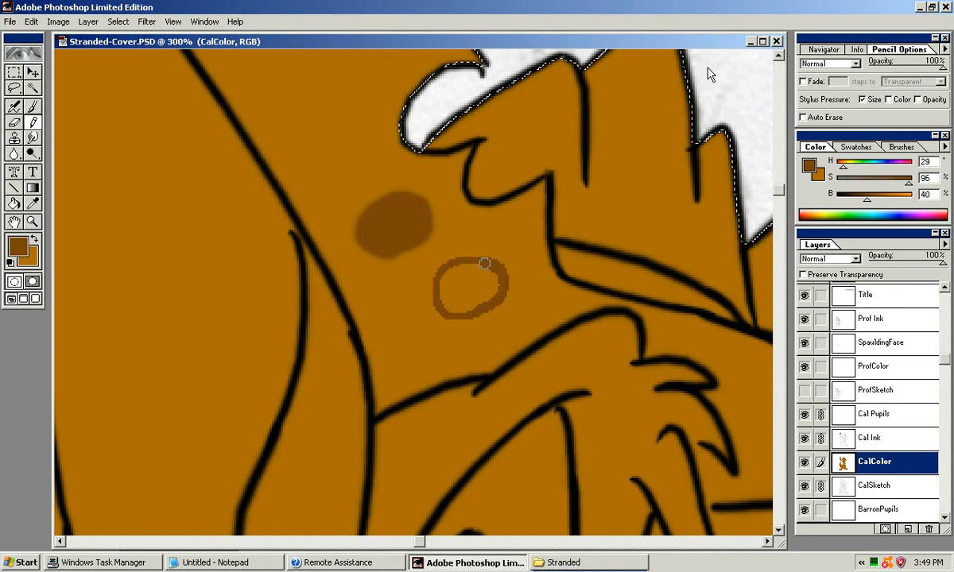
key(g)
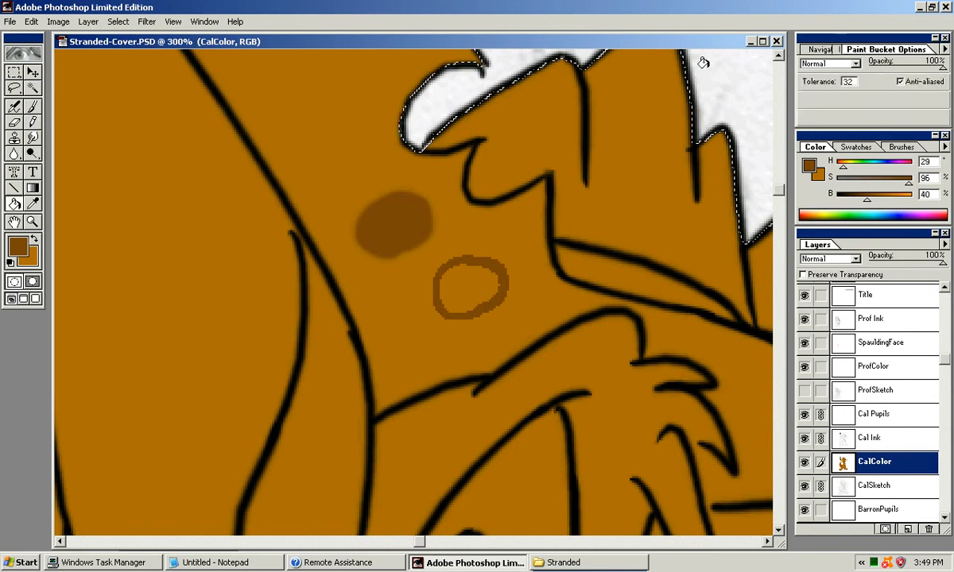
click(420, 286)
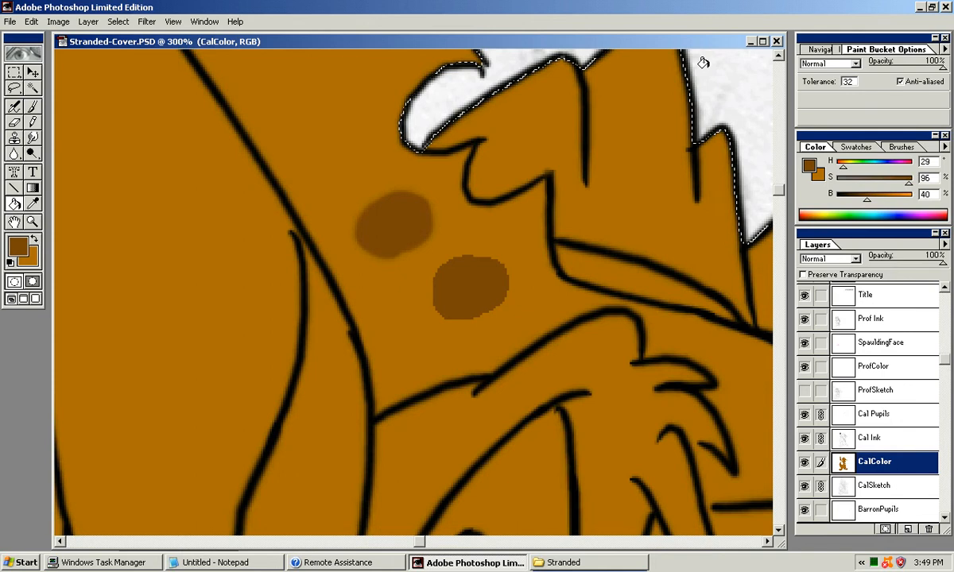
Step: Swap the colors and cover both dark brown test spots on the cap with orange-brown (H 36, S 99, B 60)
key(x)
mouse_move(489, 308)
mouse_down()
mouse_move(472, 302)
mouse_move(507, 273)
mouse_up()
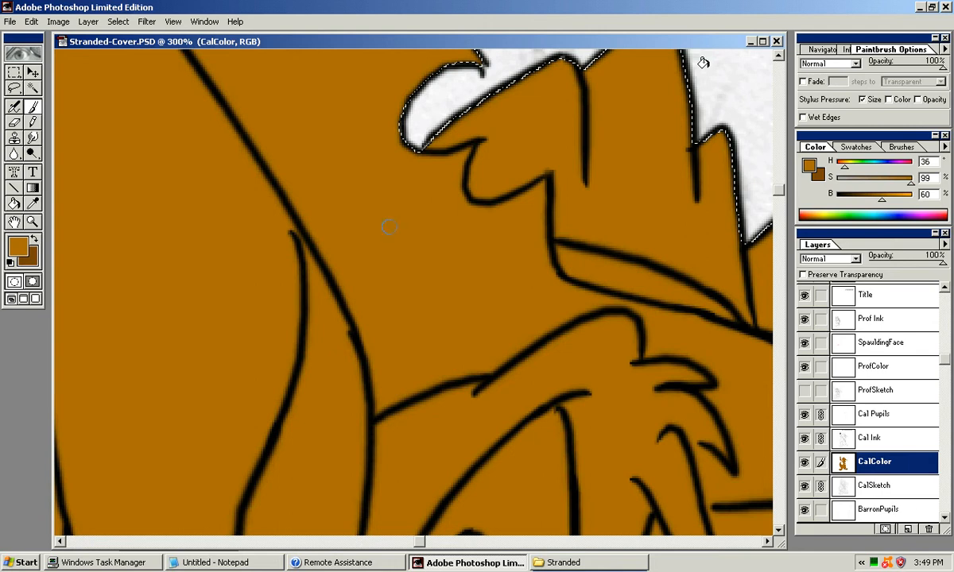
Step: Edge the area behind the large ear with the Pencil in dark brown (H 29, S 96, B 40) and fill it using the Paint Bucket
key(space)
drag(412, 241, 441, 317)
drag(643, 146, 707, 68)
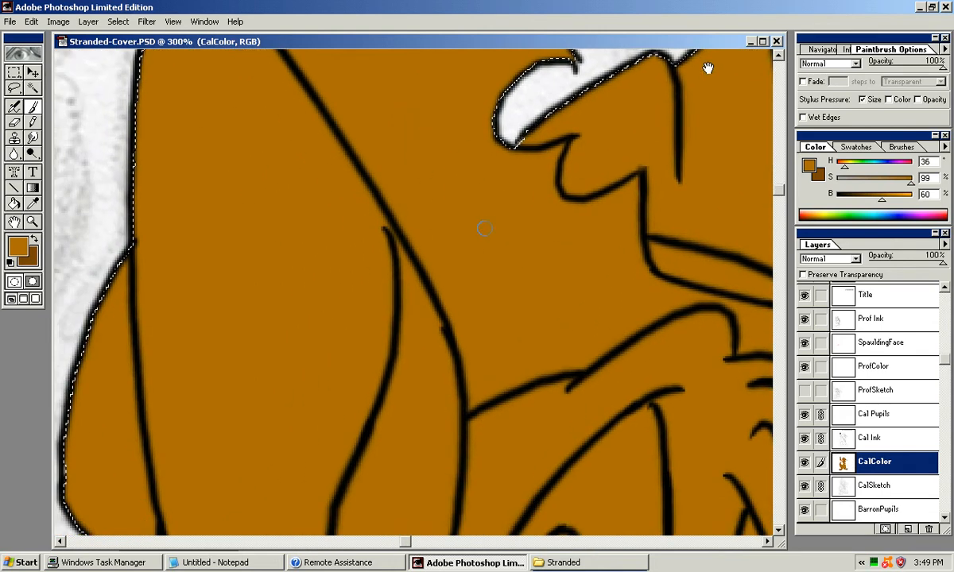
drag(566, 228, 708, 68)
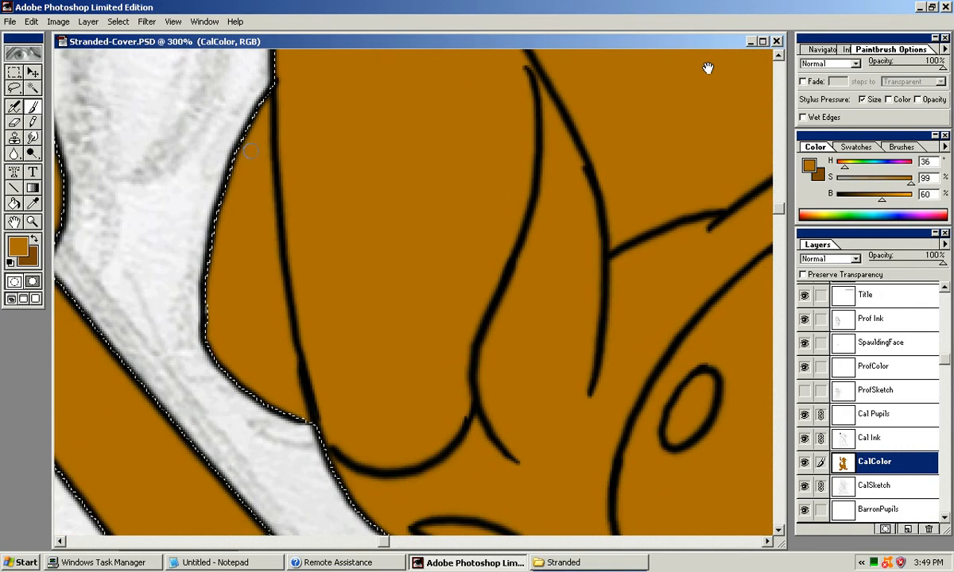
key(n)
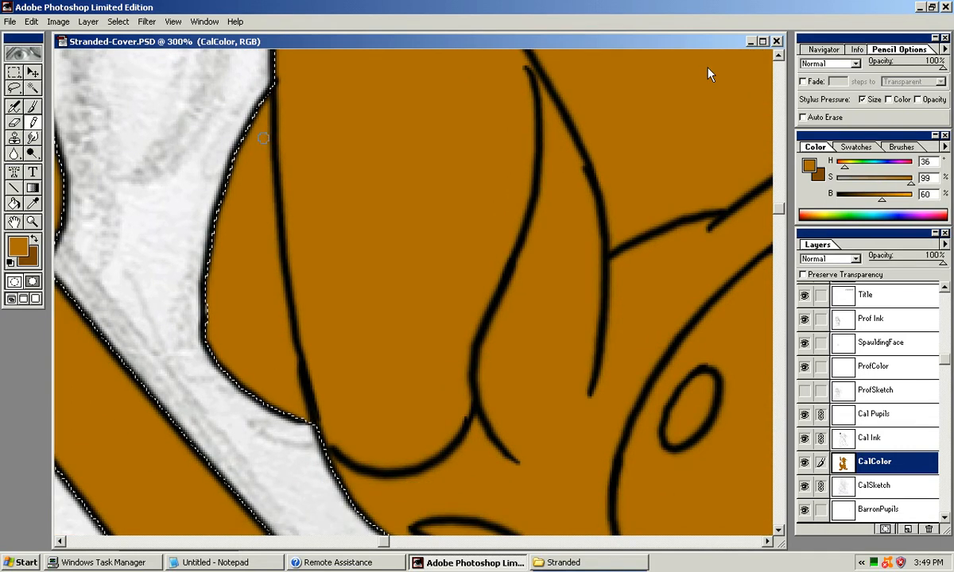
key(x)
drag(265, 106, 266, 136)
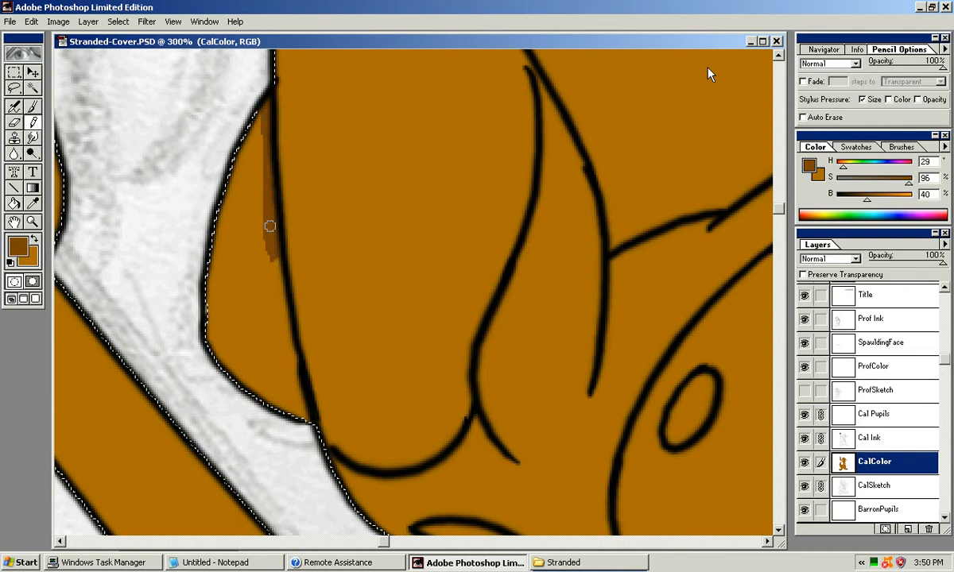
mouse_move(276, 270)
mouse_down()
mouse_move(263, 188)
mouse_move(263, 210)
mouse_up()
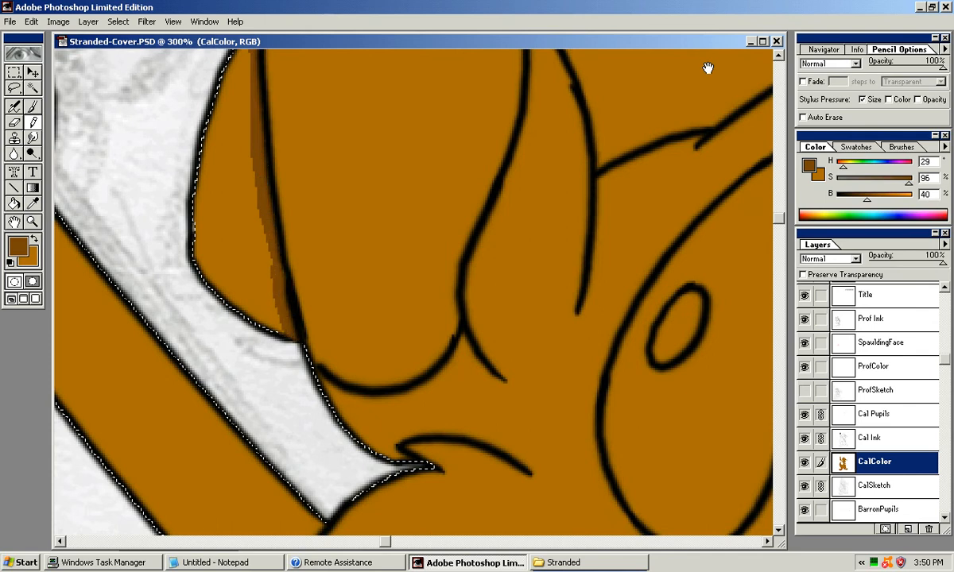
drag(288, 332, 332, 428)
key(k)
click(276, 320)
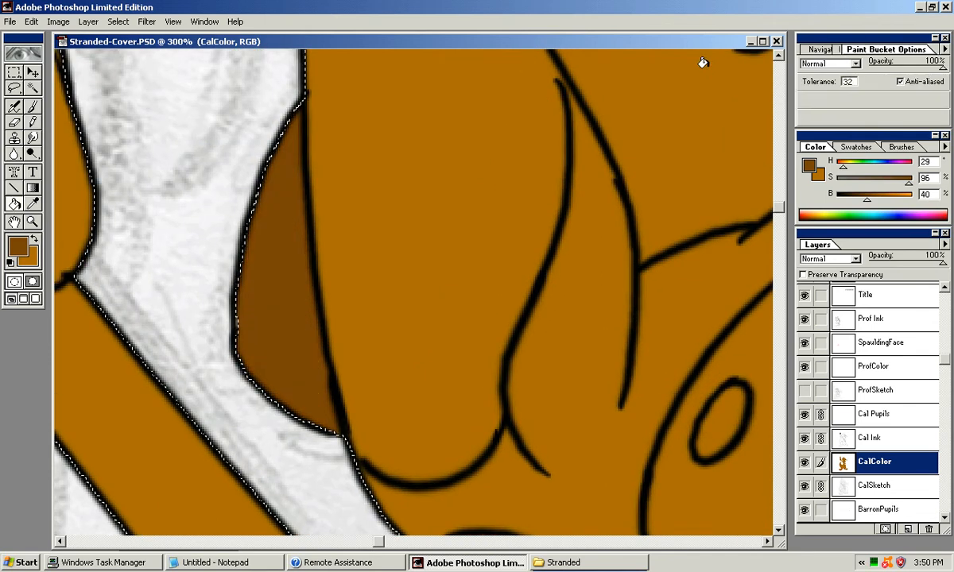
Step: Start edging the cap's lower rim above the brow with the Pencil in dark brown, briefly hiding Cal Ink to check the stroke
mouse_move(703, 62)
mouse_down()
mouse_move(652, 146)
mouse_move(606, 189)
mouse_move(686, 120)
mouse_up()
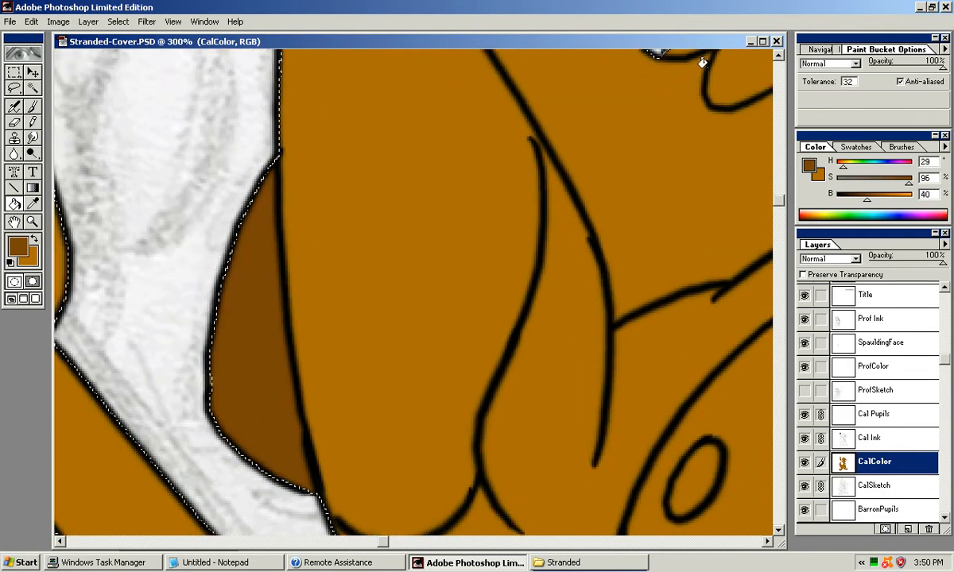
mouse_move(703, 62)
mouse_down()
mouse_move(561, 153)
mouse_move(486, 229)
mouse_up()
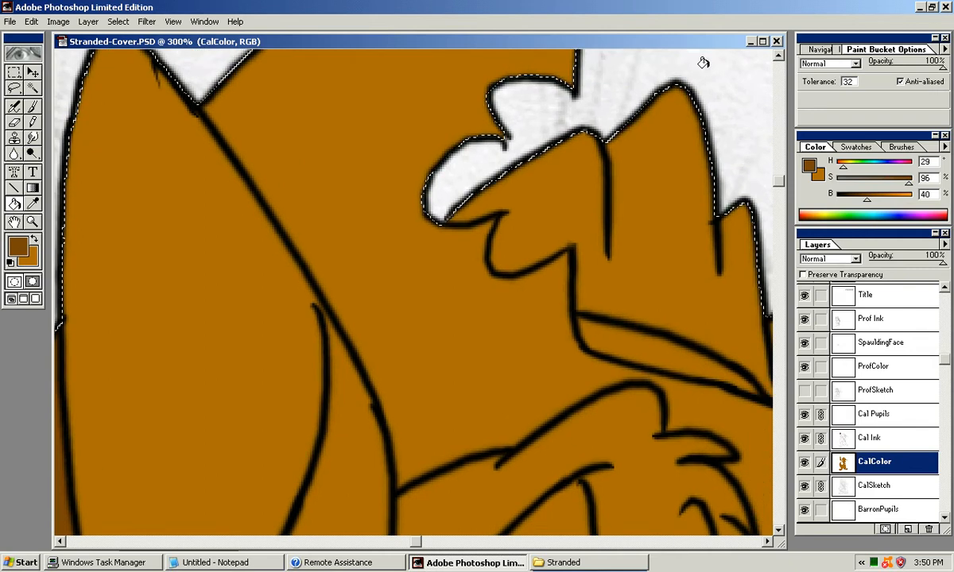
key(n)
scroll(457, 353, down, 3)
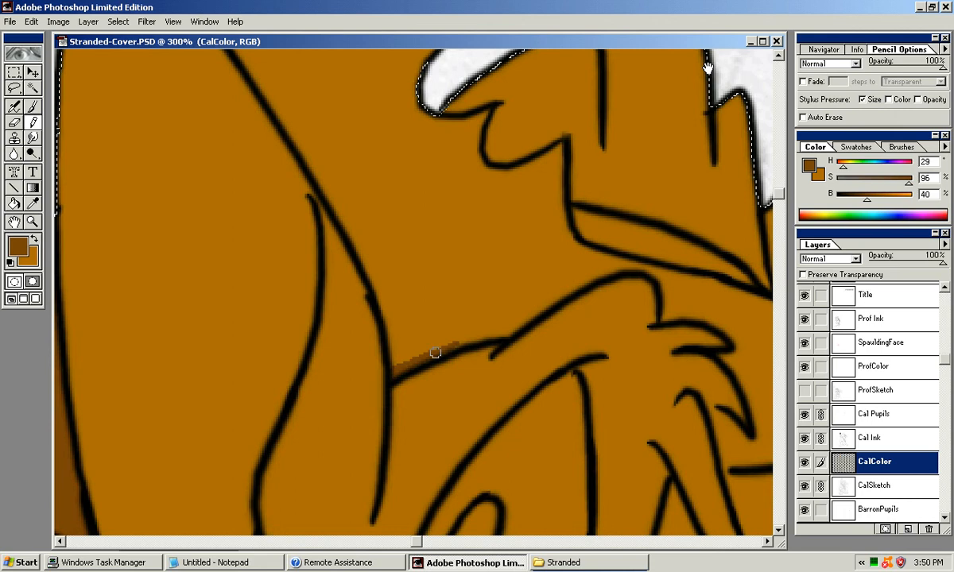
drag(435, 352, 655, 243)
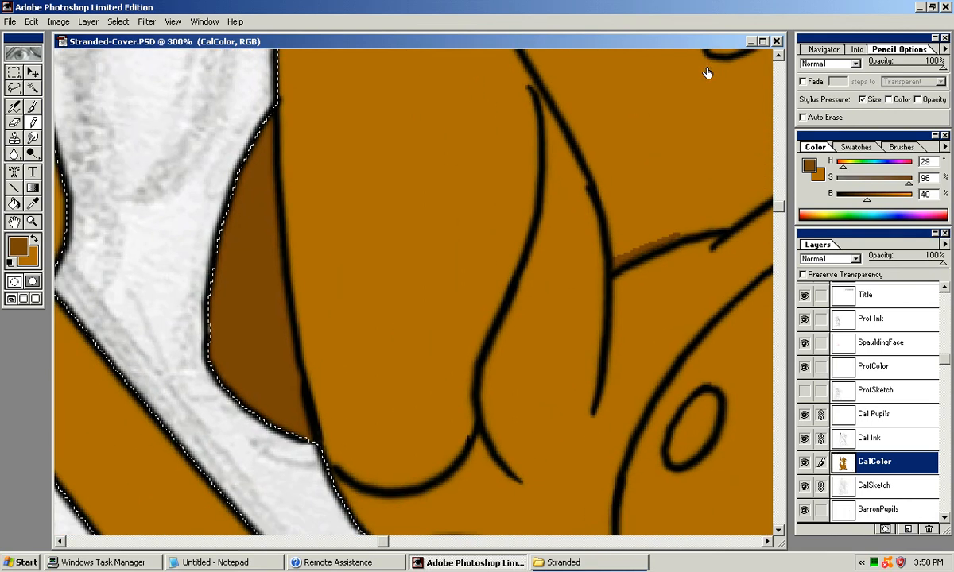
click(805, 438)
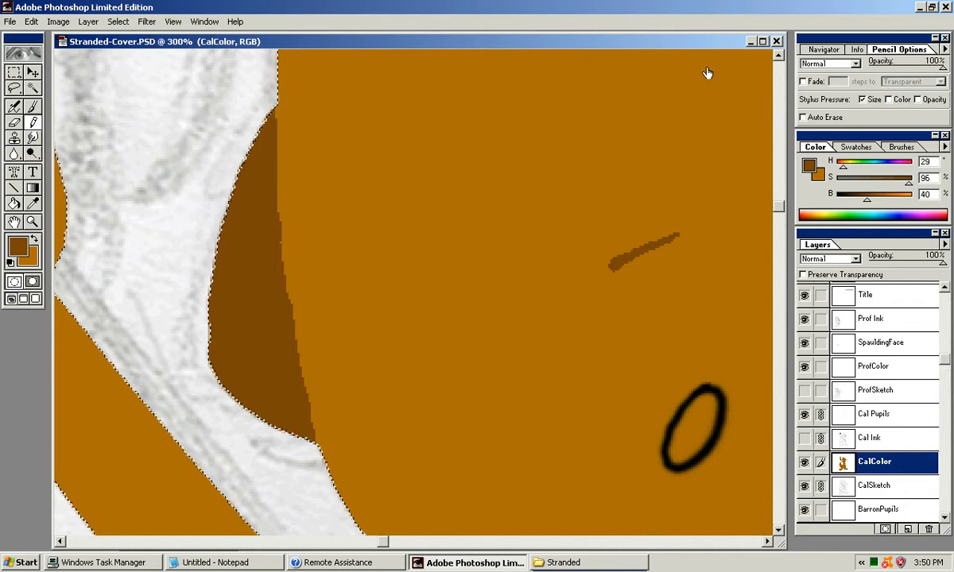
click(805, 438)
drag(708, 68, 526, 146)
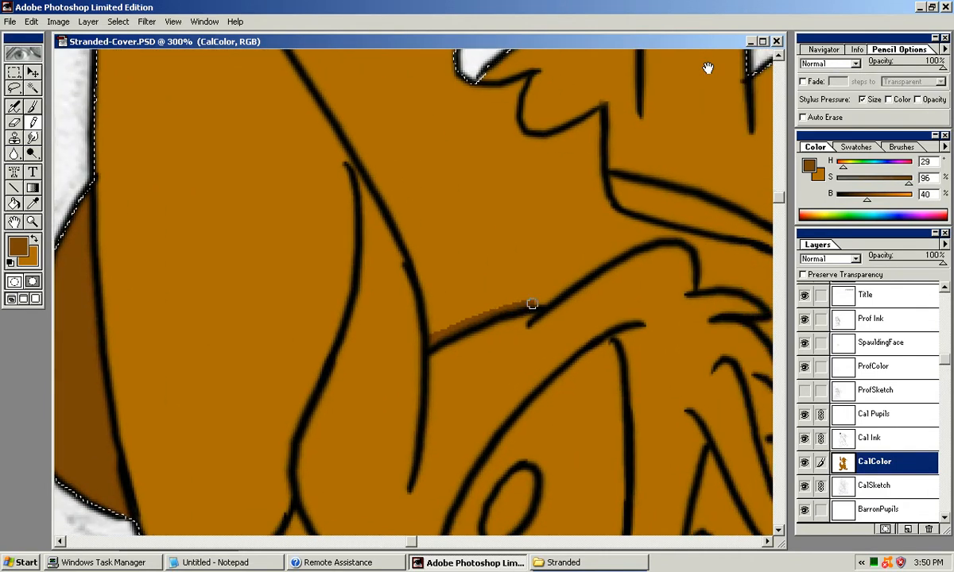
Step: Edge the cap along the large ear in dark brown with the Pencil, down to the corner where it meets the brow
scroll(708, 69, up, 3)
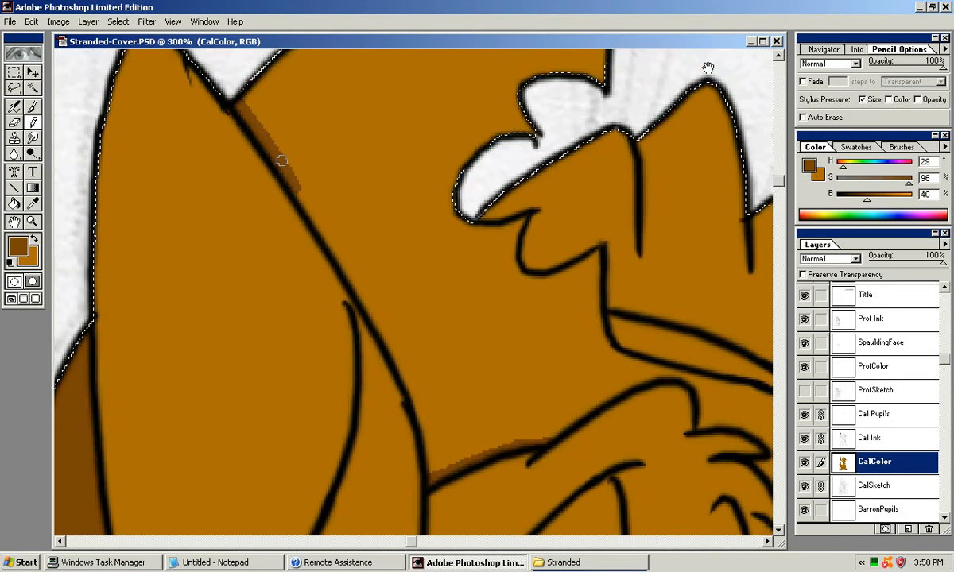
drag(326, 212, 289, 121)
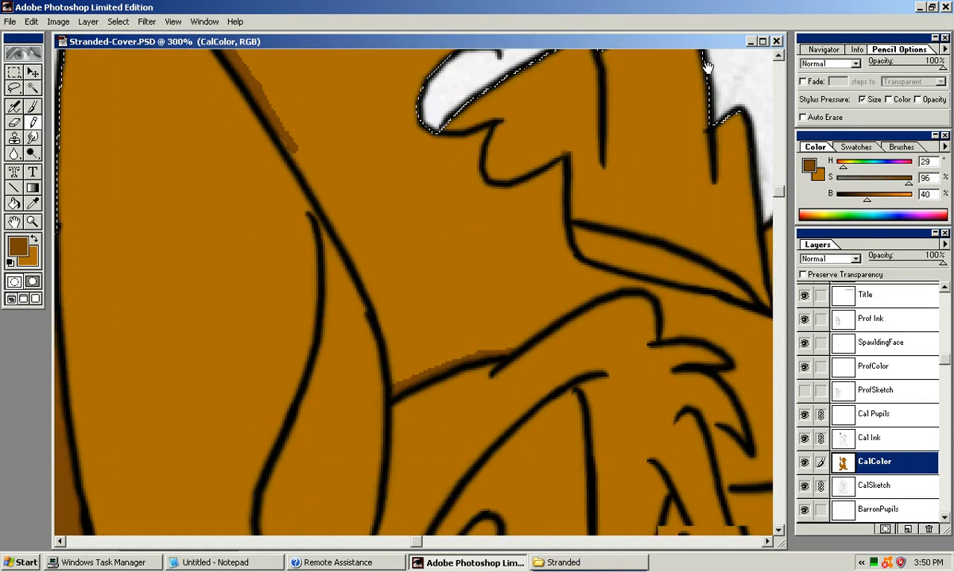
mouse_move(319, 193)
mouse_down()
mouse_move(294, 176)
mouse_move(285, 130)
mouse_up()
drag(327, 202, 324, 200)
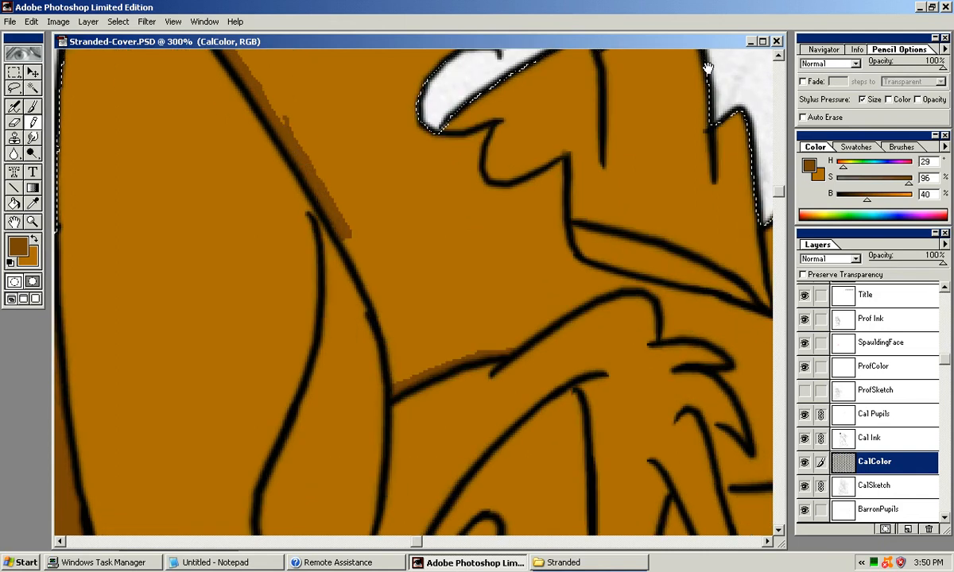
drag(349, 237, 309, 161)
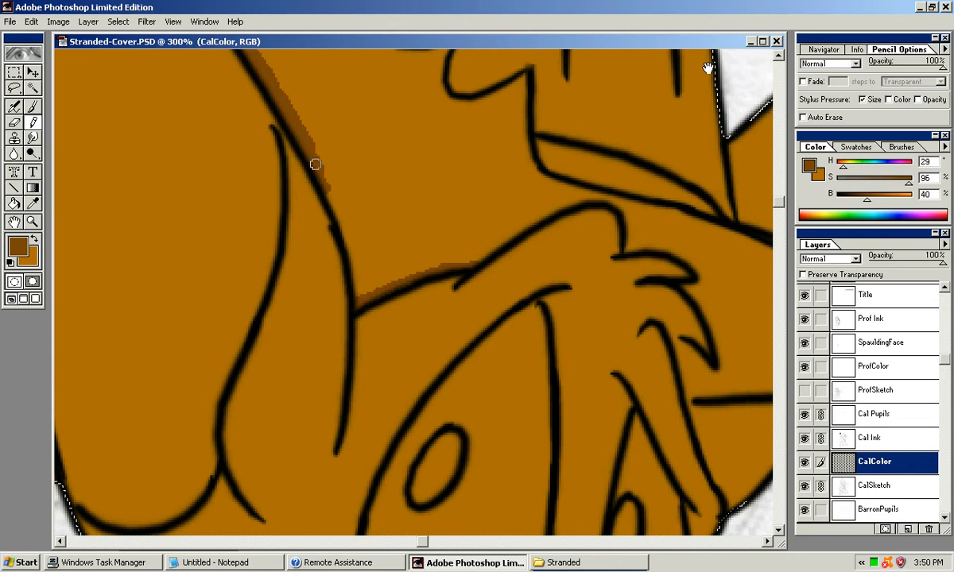
drag(341, 217, 324, 162)
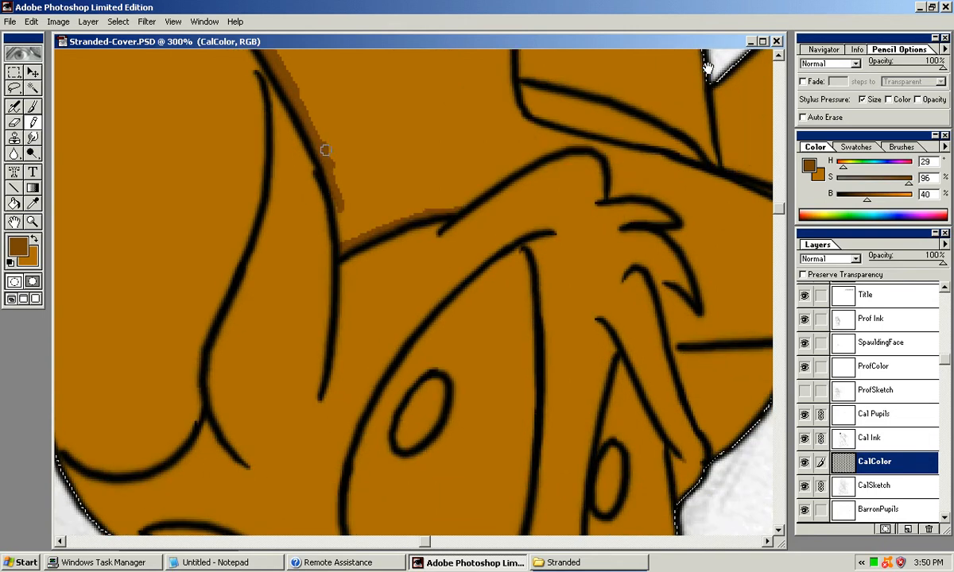
drag(343, 235, 335, 328)
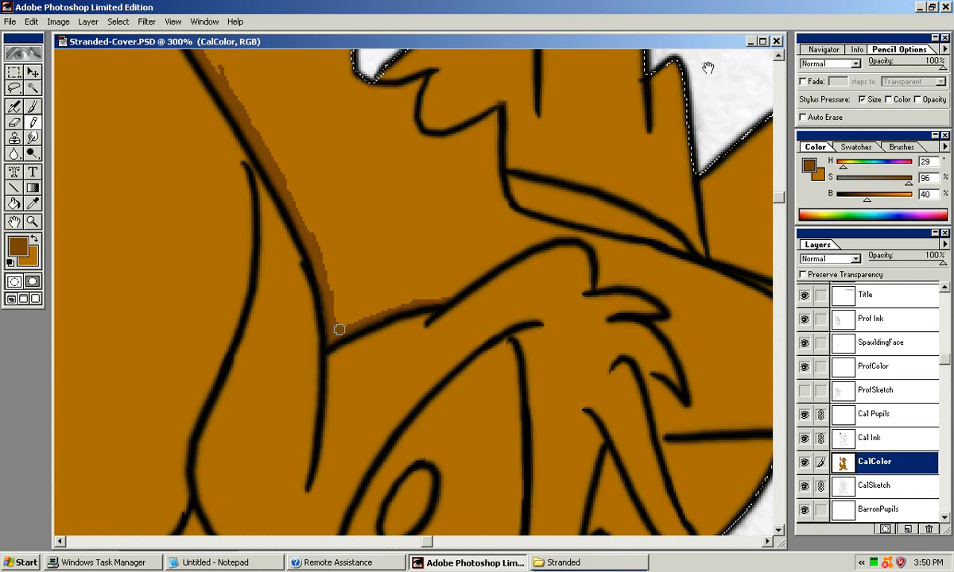
Step: Try covering the cap's corner between the ear and brow with the Paintbrush in dark brown, and undo it
key(b)
drag(312, 245, 400, 296)
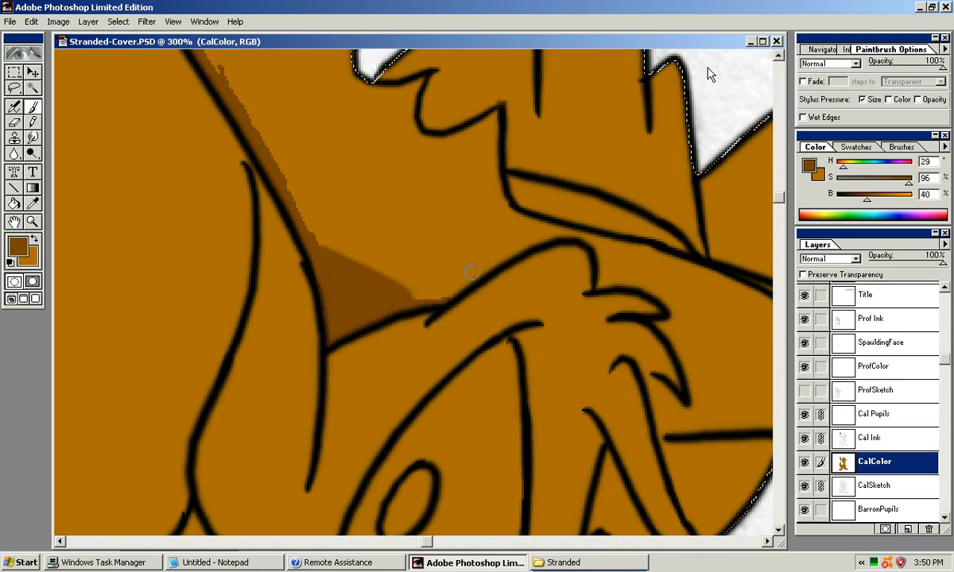
key(ctrl+z)
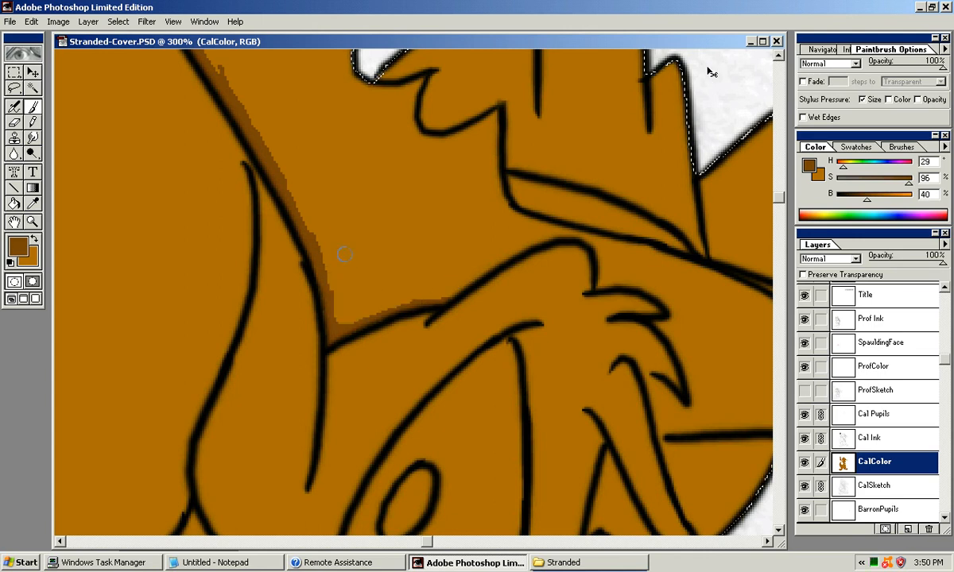
key(n)
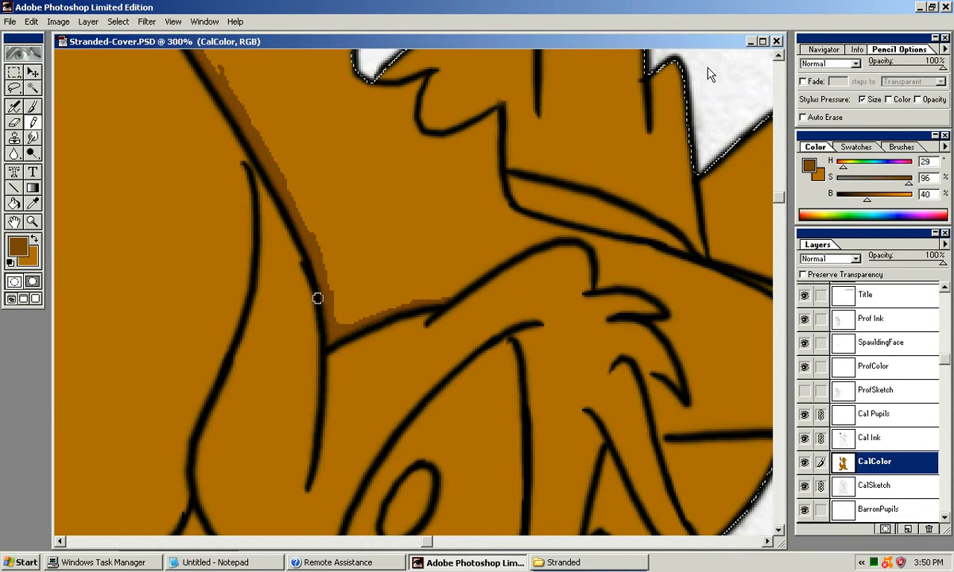
Step: Continue the dark brown Pencil edge on the cap over the brow and around the hair tufts beneath the brim
key(space)
drag(709, 68, 622, 117)
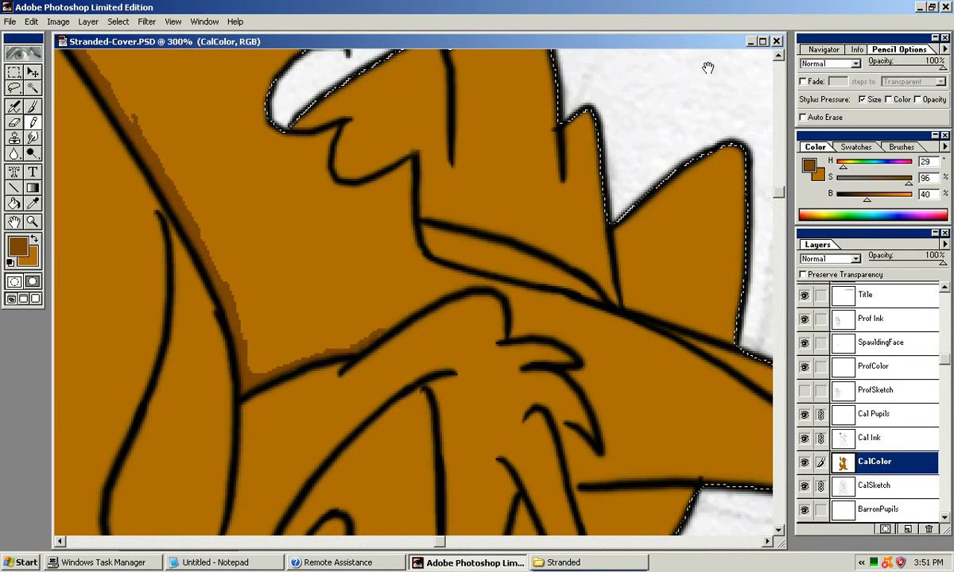
mouse_move(358, 347)
mouse_down()
mouse_move(446, 291)
mouse_move(500, 297)
mouse_move(511, 322)
mouse_move(510, 305)
mouse_move(513, 334)
mouse_move(478, 260)
mouse_up()
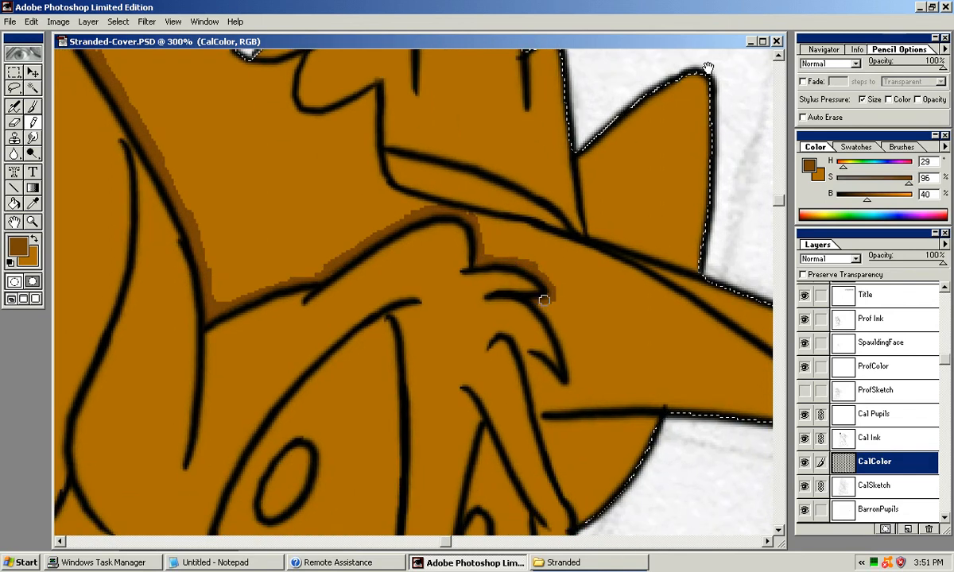
drag(543, 300, 530, 277)
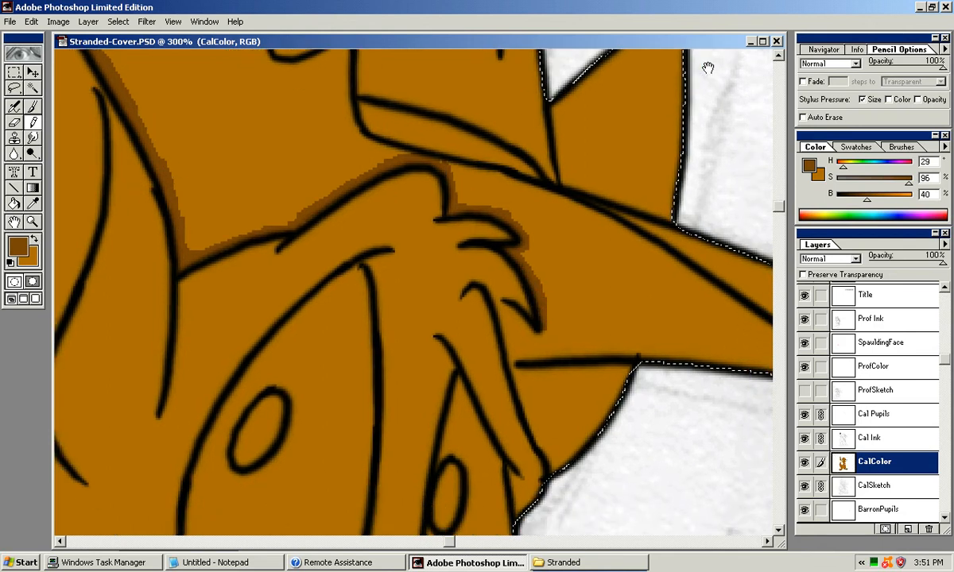
drag(495, 303, 508, 247)
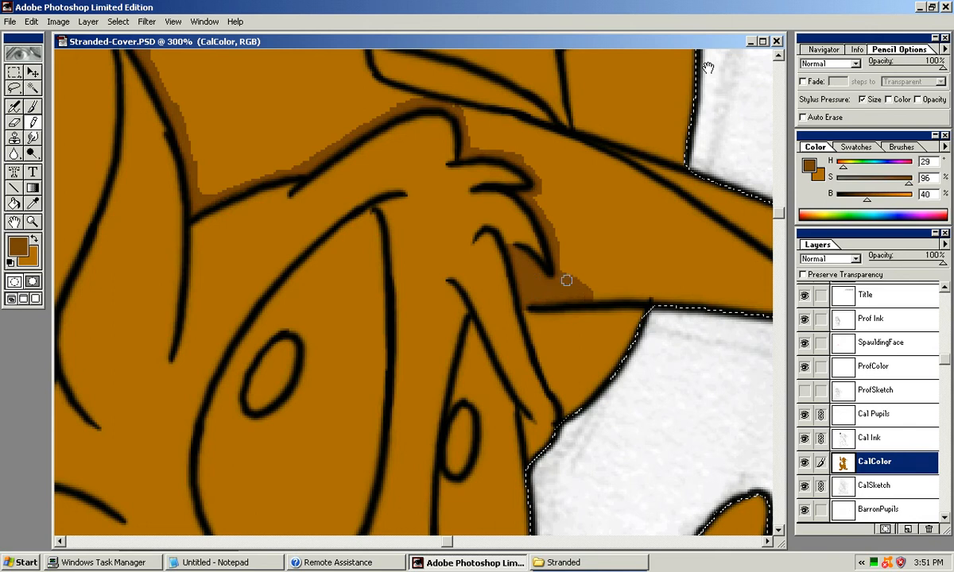
Step: Extend the dark brown Pencil edge along the underside of the cap's brim, past the point where it meets the far side of the head
key(r)
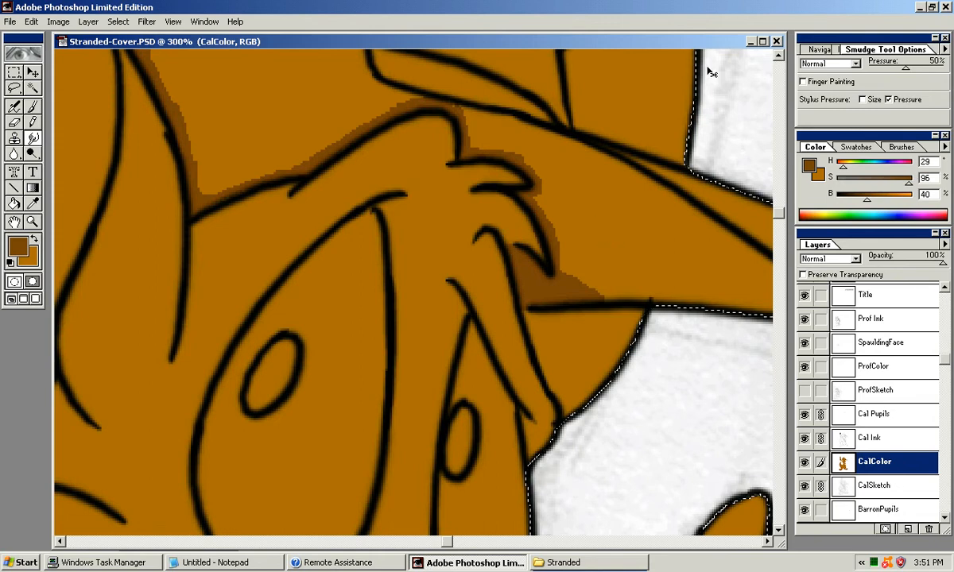
key(b)
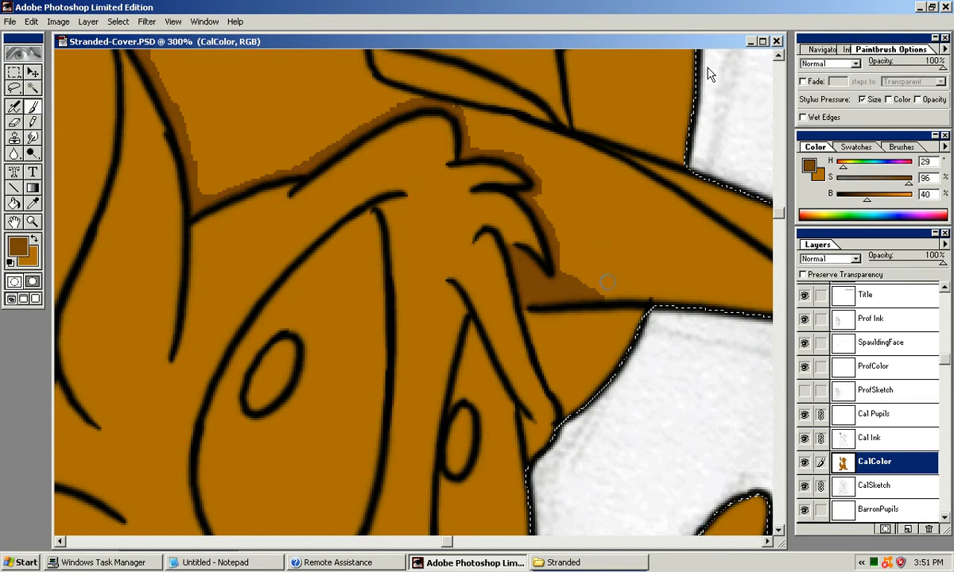
key(y)
drag(601, 301, 445, 240)
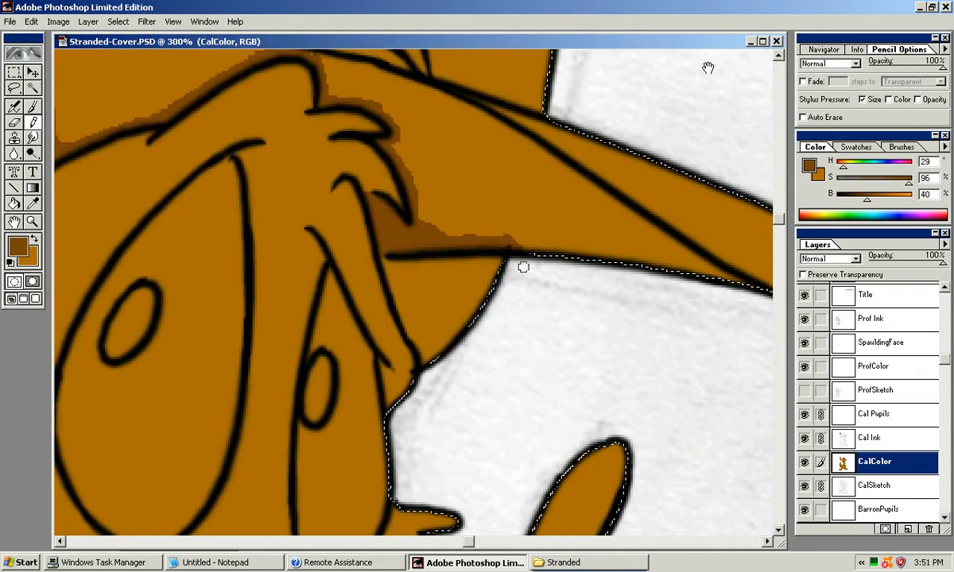
mouse_move(508, 241)
mouse_down()
mouse_move(540, 316)
mouse_move(513, 353)
mouse_move(525, 394)
mouse_move(546, 400)
mouse_move(581, 356)
mouse_up()
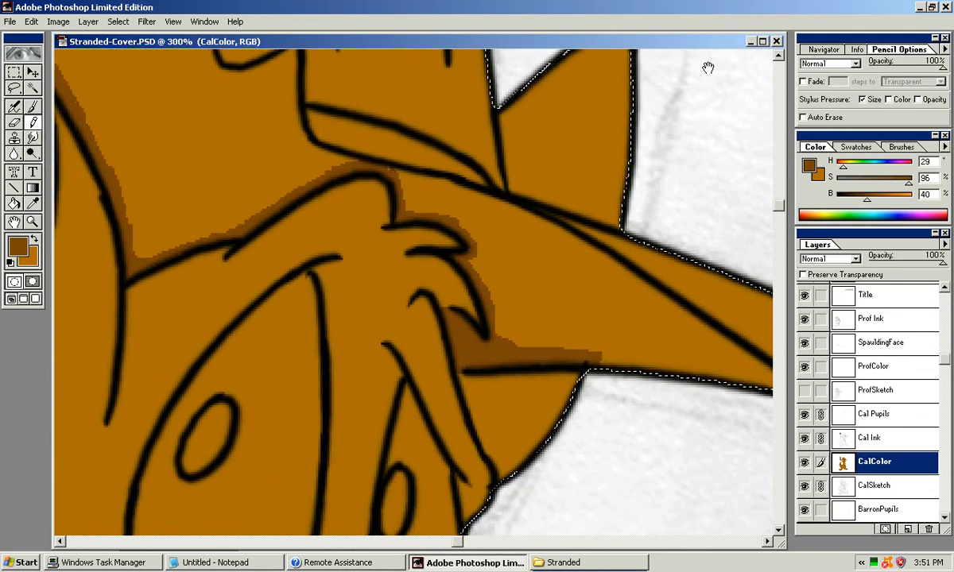
Step: Edge the cap's crown beside the far ear and the top of the brim beneath that ear with the dark brown Pencil
drag(456, 317, 452, 313)
mouse_move(484, 315)
mouse_down()
mouse_move(277, 294)
mouse_move(275, 341)
mouse_move(360, 363)
mouse_up()
drag(384, 247, 508, 294)
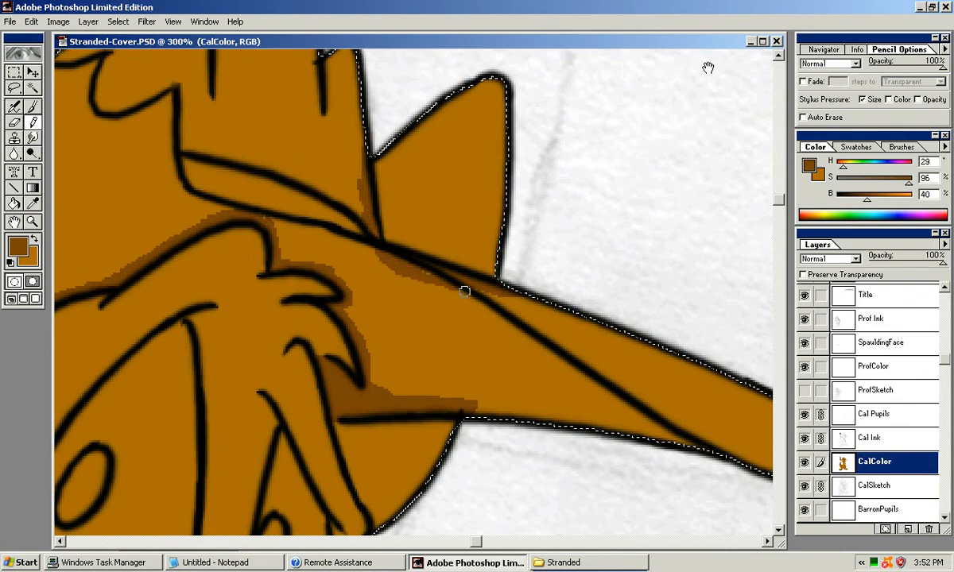
mouse_move(584, 306)
mouse_down()
mouse_move(728, 445)
mouse_move(876, 459)
mouse_move(904, 470)
mouse_move(849, 570)
mouse_move(824, 418)
mouse_up()
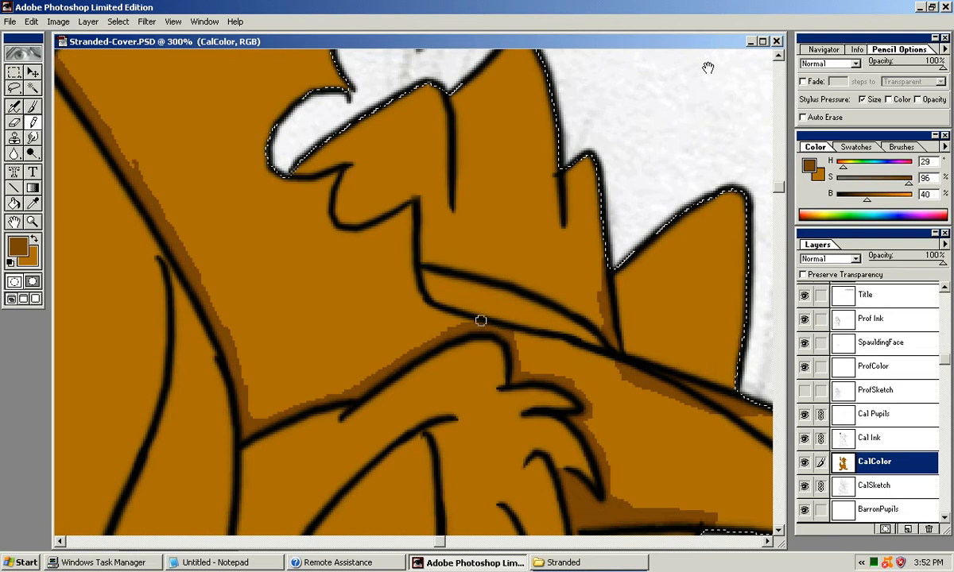
Step: Fill the cap's crown and brim inside the edging with dark brown (H 29, S 96, B 40) using the Paint Bucket
key(ctrl+minus)
key(ctrl+minus)
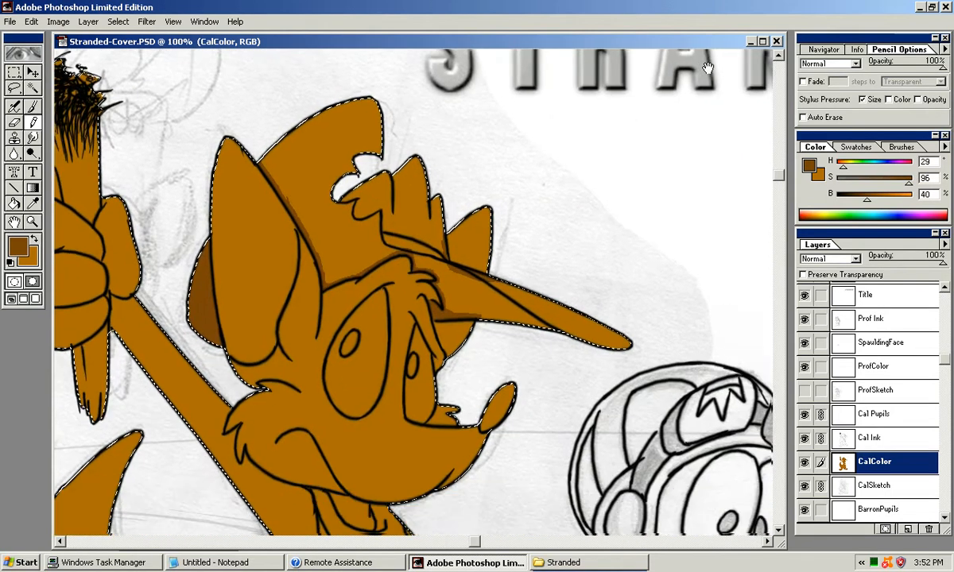
key(g)
click(326, 183)
mouse_move(398, 318)
mouse_down()
mouse_move(368, 277)
mouse_move(410, 244)
mouse_up()
drag(708, 68, 703, 62)
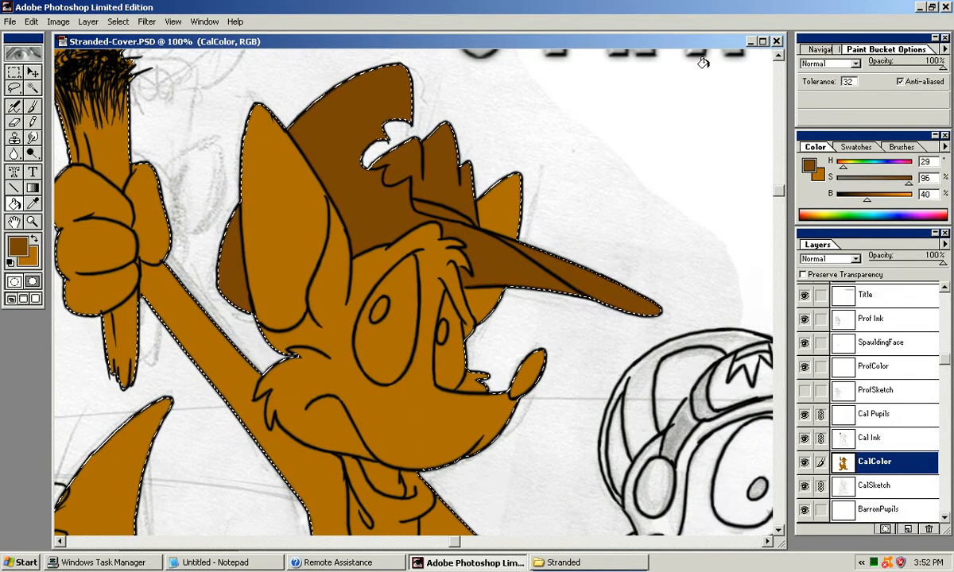
Step: Minimize the cover and restore the S10Big.JPG comic page, showing the colored panels with Cal as a reference
drag(711, 65, 709, 67)
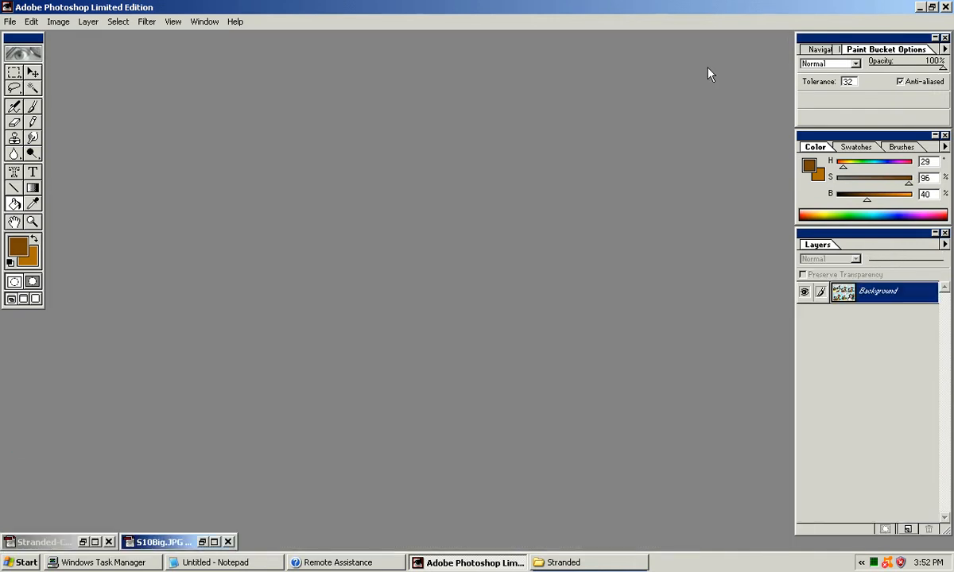
key(ctrl+Tab)
drag(706, 69, 703, 62)
click(751, 41)
click(202, 542)
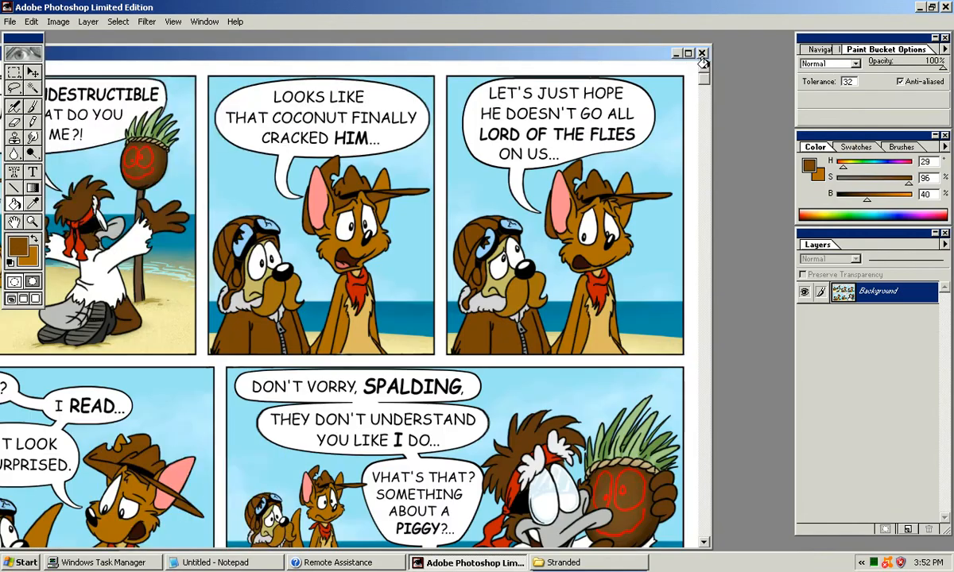
drag(708, 68, 703, 62)
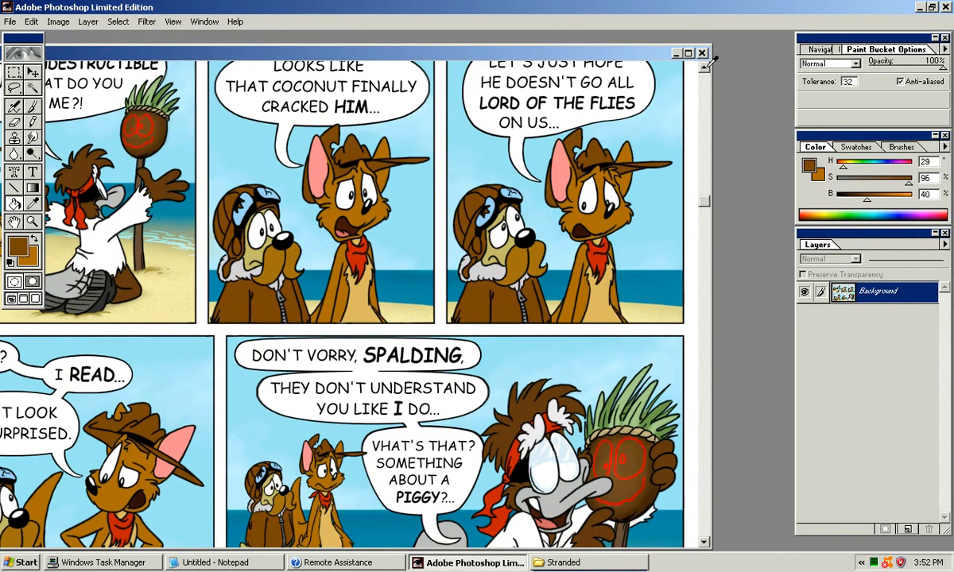
Step: Sample light tan (H 43, S 62, B 83) as background color and pink (H 359, S 50, B 99) as foreground color from the comic page
alt+click(709, 66)
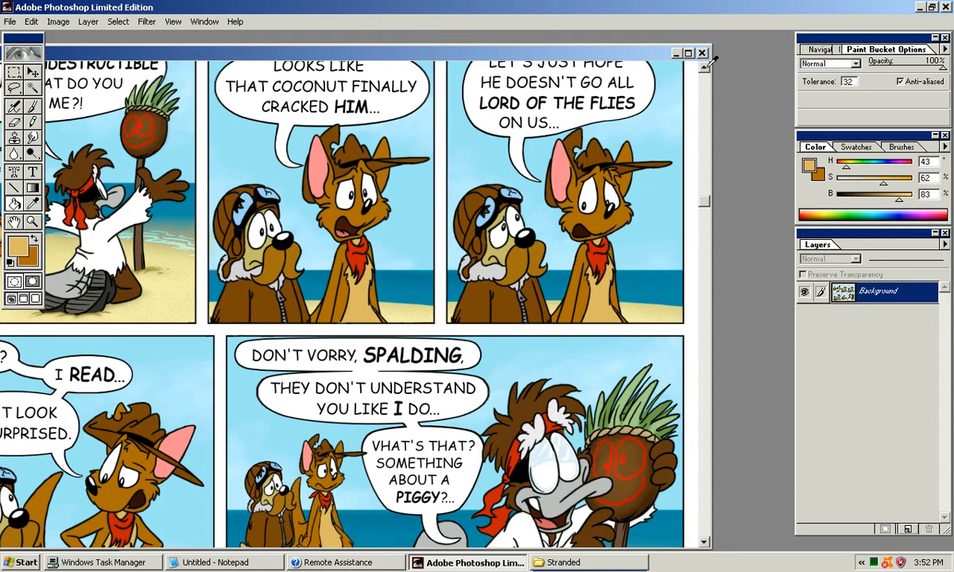
key(x)
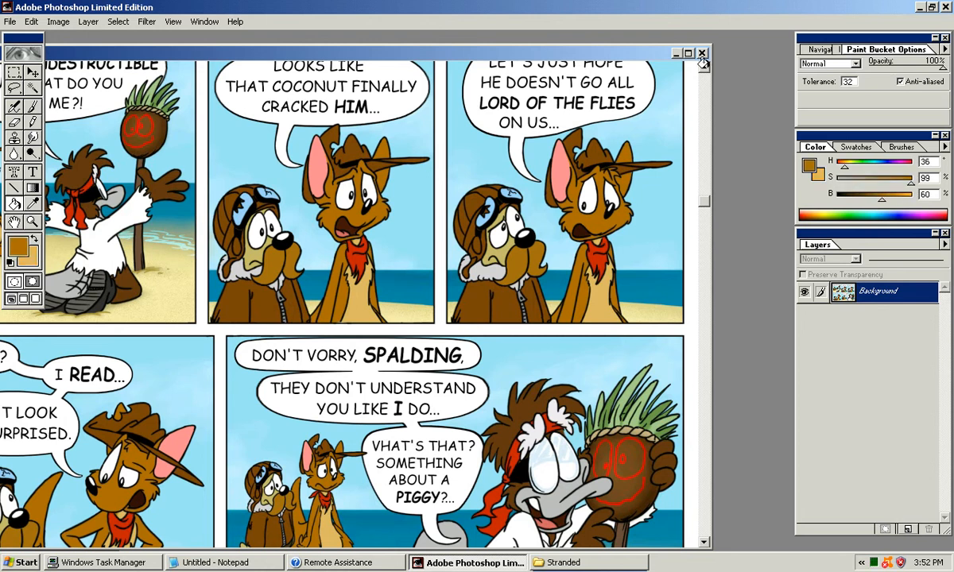
alt+click(708, 66)
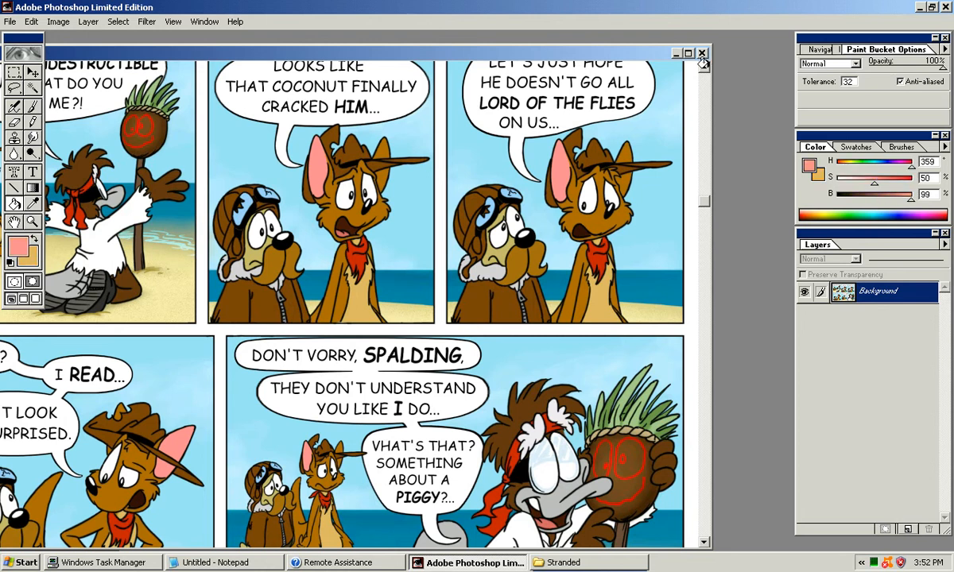
click(677, 54)
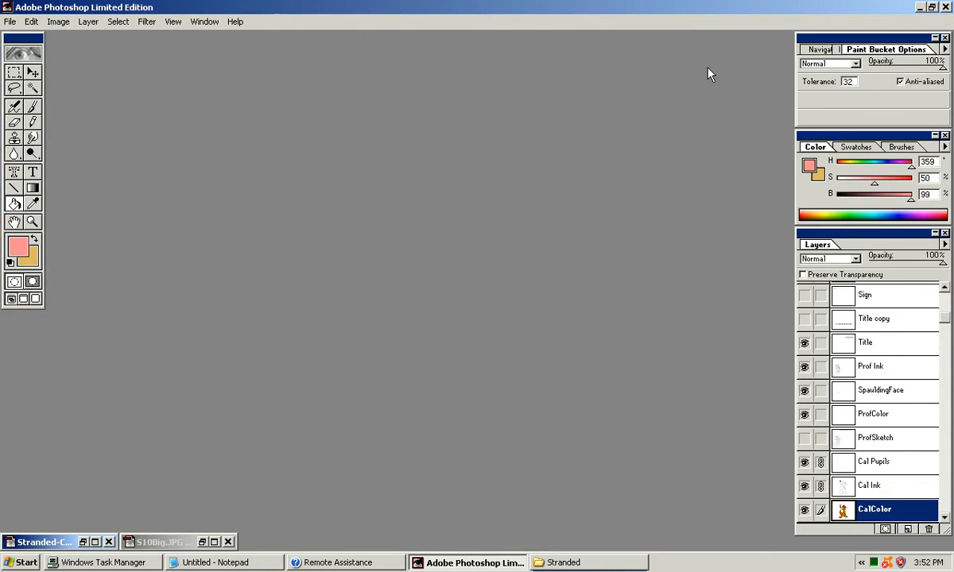
click(202, 542)
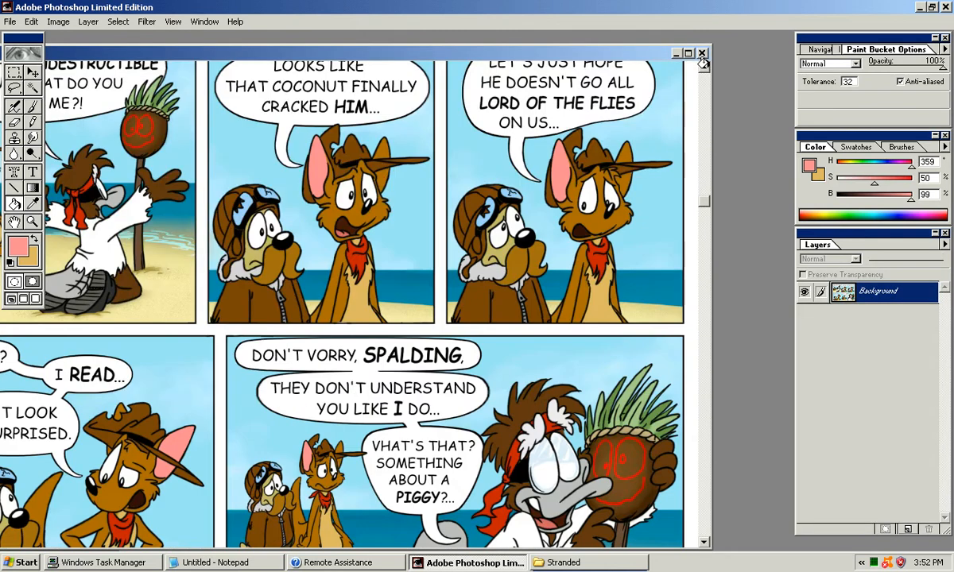
Step: Minimize the comic page, restore the Stranded cover, and edge the inside of Cal's near ear along the face side in pink with the Pencil
click(677, 53)
click(83, 543)
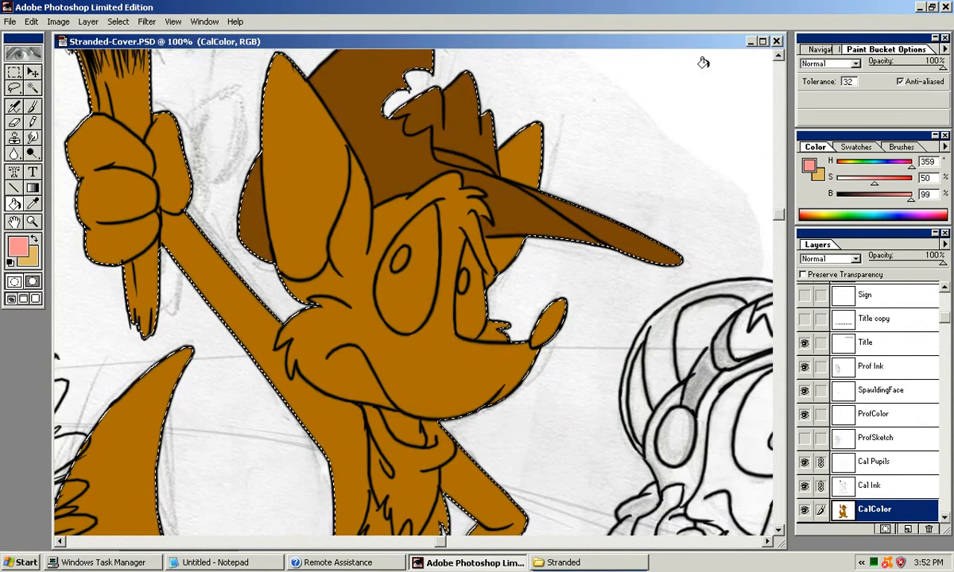
key(ctrl+plus)
key(ctrl+plus)
drag(707, 68, 756, 180)
scroll(311, 205, up, 5)
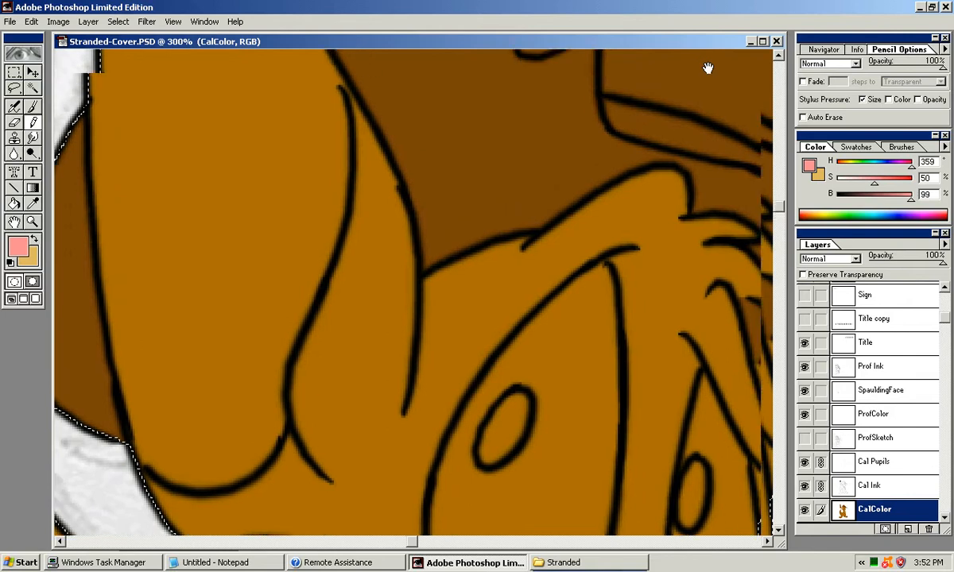
drag(319, 237, 315, 181)
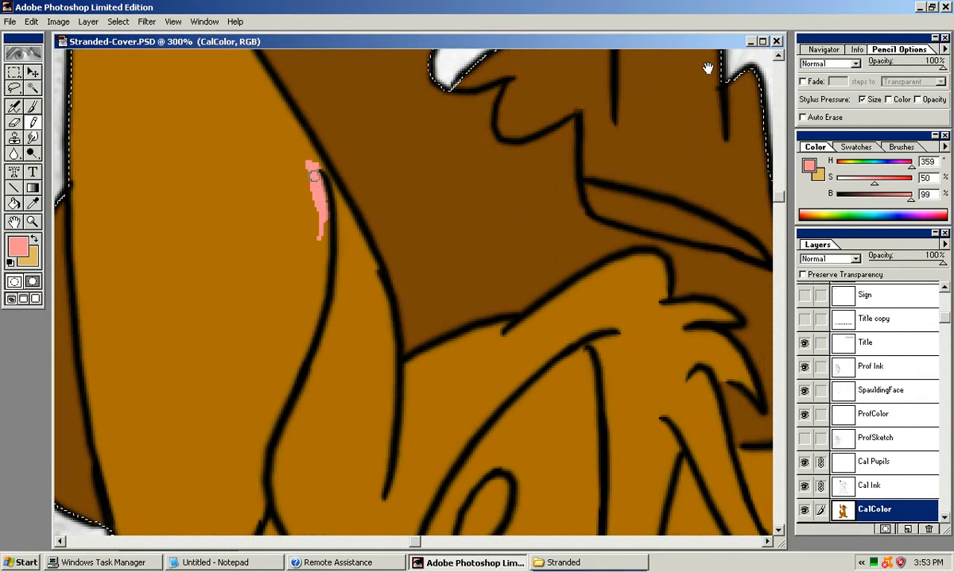
mouse_move(312, 175)
mouse_down()
mouse_move(324, 221)
mouse_move(334, 148)
mouse_up()
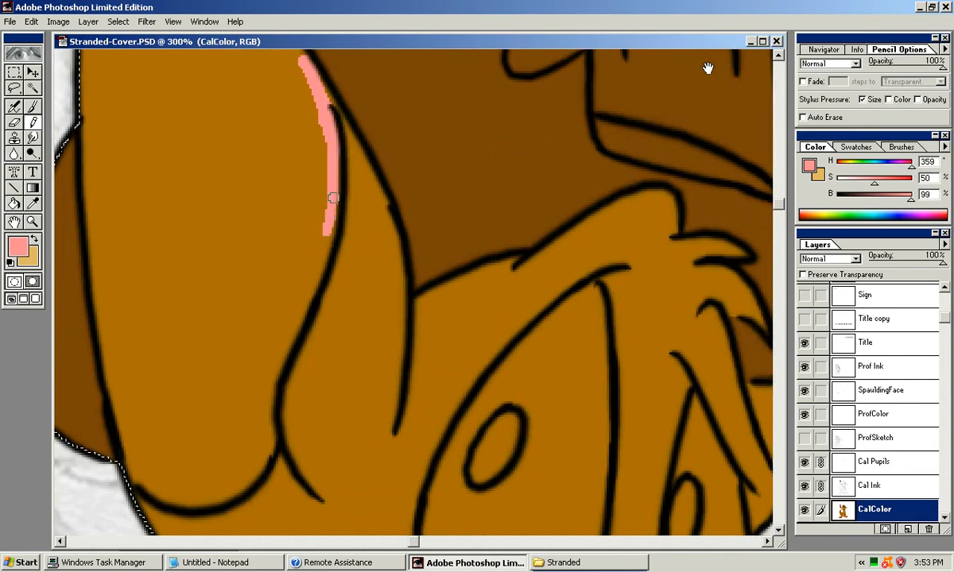
drag(272, 439, 269, 429)
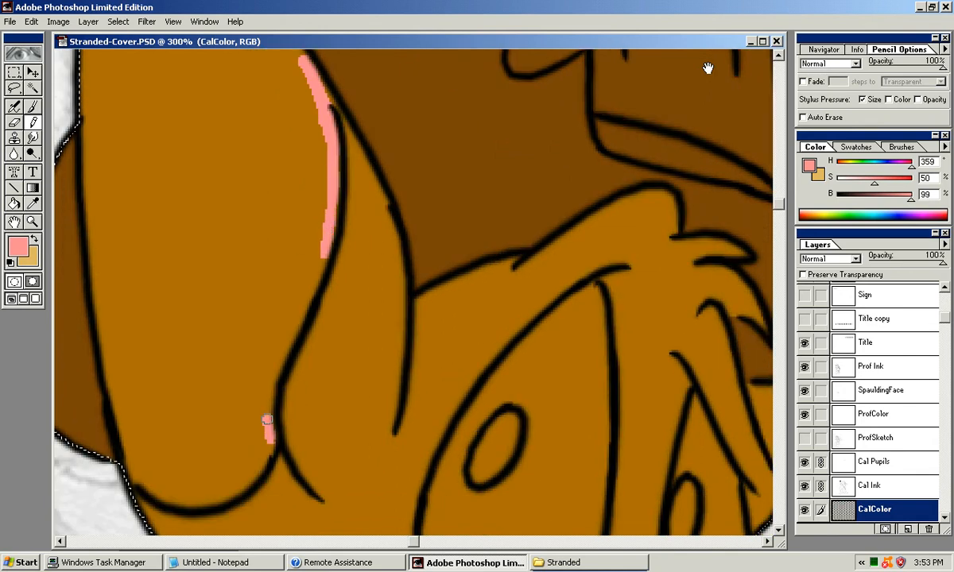
mouse_move(292, 337)
mouse_down()
mouse_move(327, 257)
mouse_move(331, 215)
mouse_move(417, 45)
mouse_up()
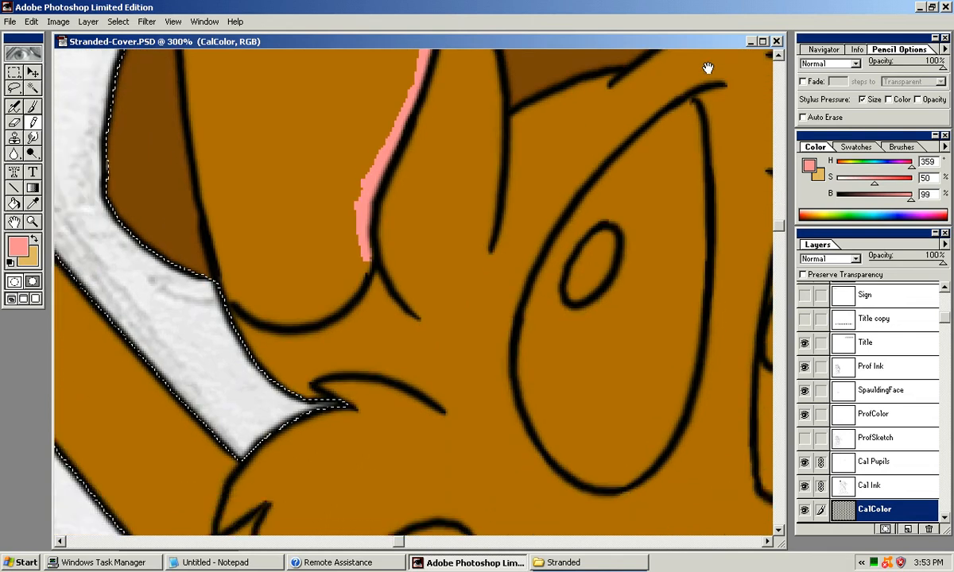
Step: Edge the base and the outer side of the near ear's interior in pink with the Pencil
mouse_move(230, 296)
mouse_down()
mouse_move(309, 316)
mouse_move(317, 309)
mouse_move(275, 317)
mouse_move(338, 307)
mouse_move(363, 259)
mouse_up()
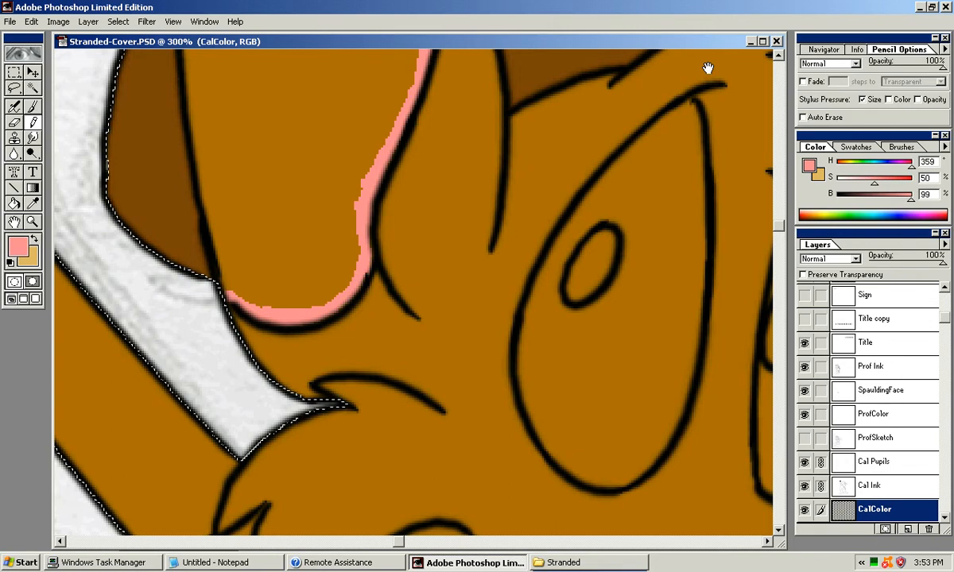
drag(312, 228, 297, 315)
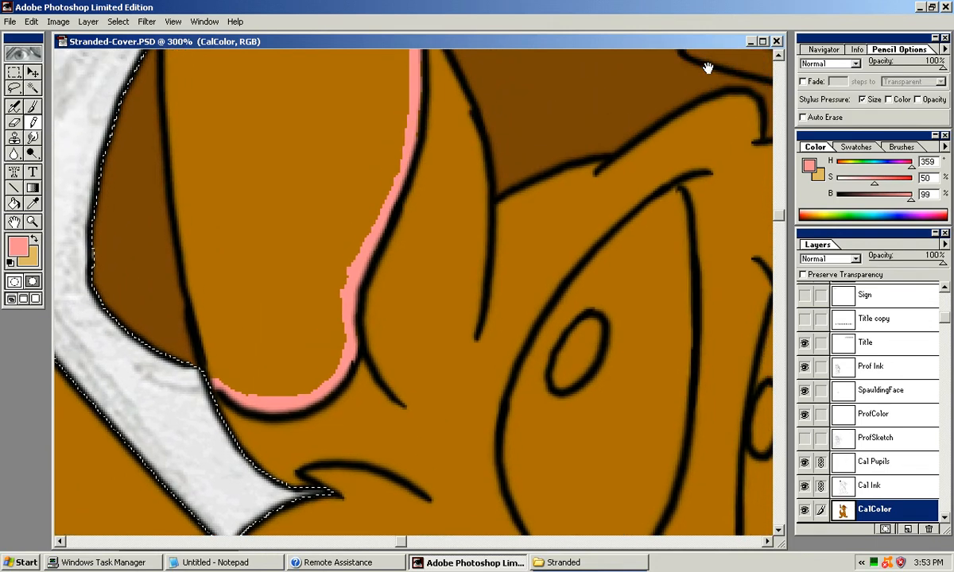
drag(198, 322, 212, 372)
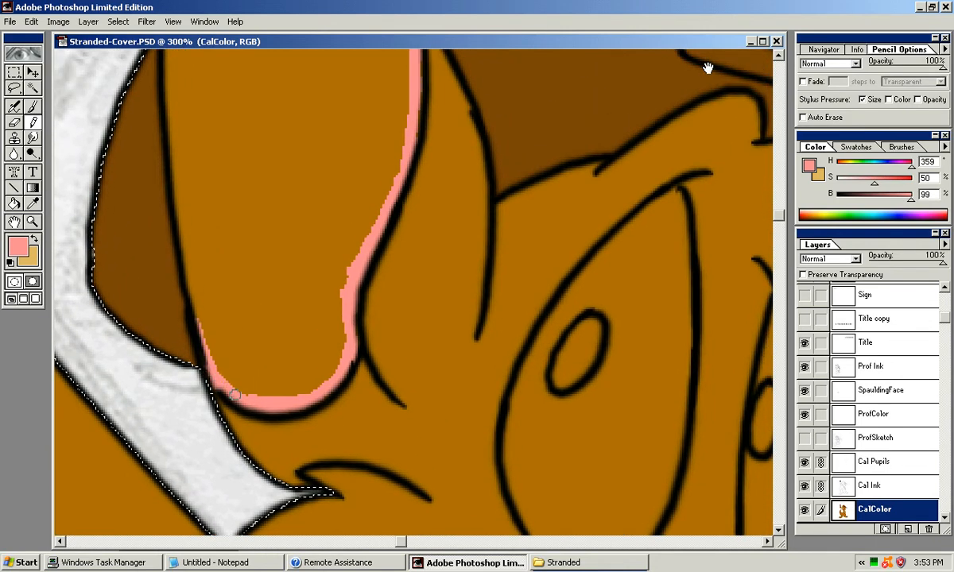
mouse_move(302, 190)
mouse_down()
mouse_move(326, 260)
mouse_move(334, 472)
mouse_move(339, 431)
mouse_up()
mouse_move(205, 256)
mouse_down()
mouse_move(210, 302)
mouse_move(207, 214)
mouse_move(214, 268)
mouse_up()
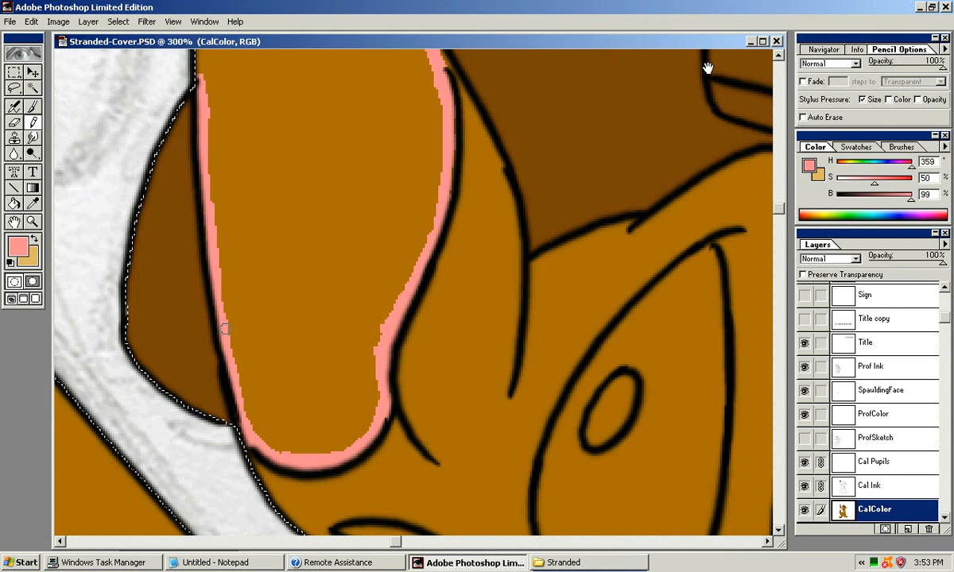
drag(707, 68, 710, 82)
drag(204, 107, 225, 305)
drag(204, 259, 196, 371)
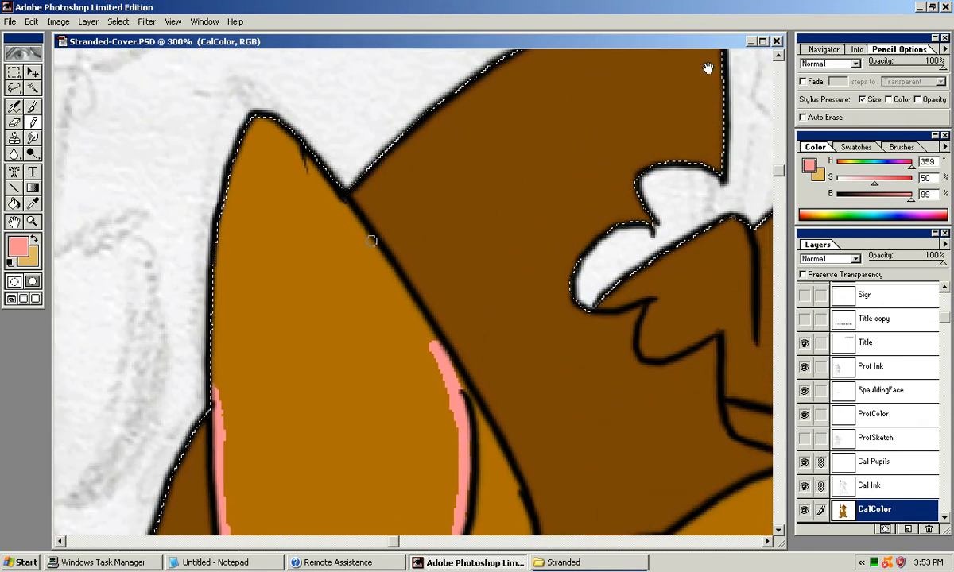
Step: Edge the near ear in pink where it borders the cap, and fill its interior with pink (H 359, S 50, B 99)
drag(342, 204, 348, 219)
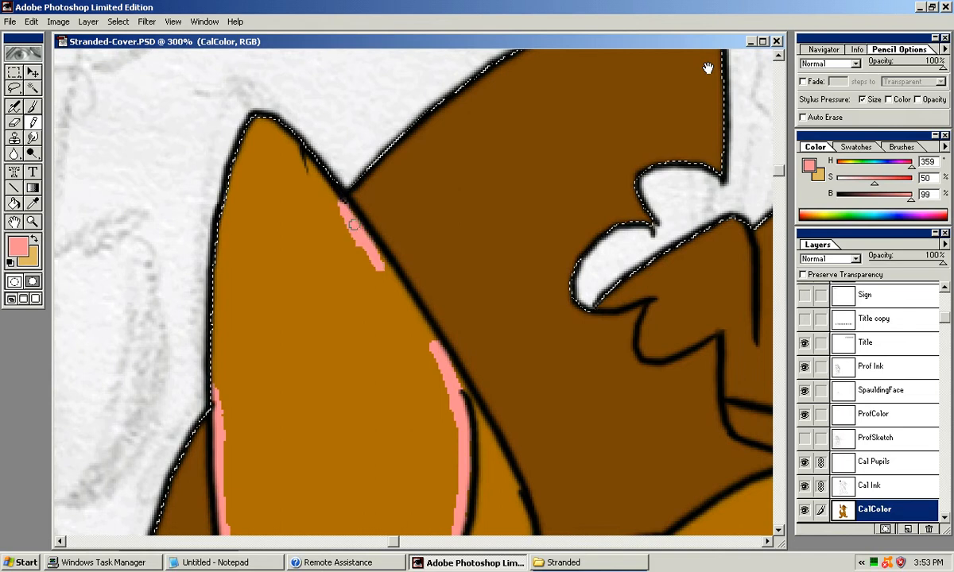
drag(402, 293, 371, 217)
drag(337, 183, 390, 252)
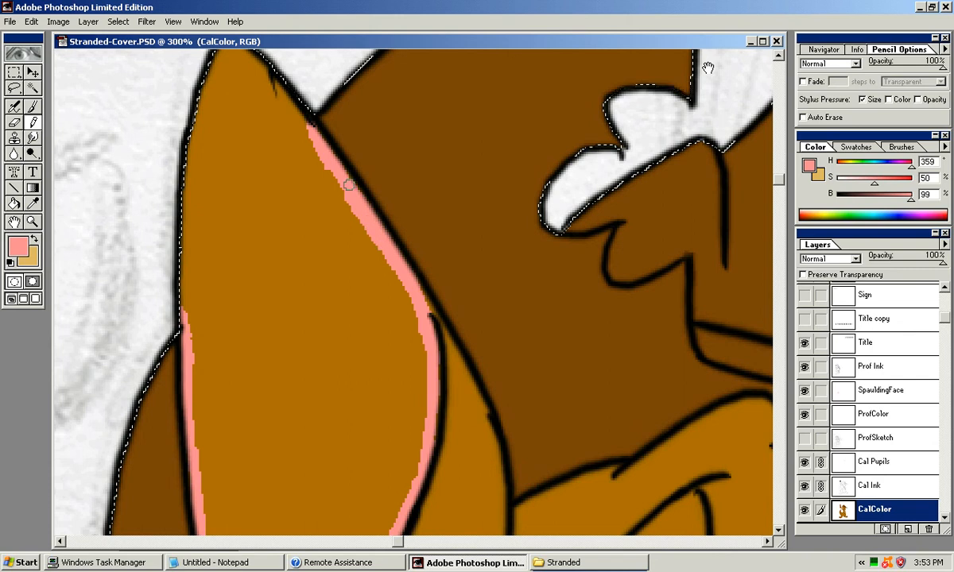
mouse_move(307, 139)
mouse_down()
mouse_move(355, 270)
mouse_move(348, 246)
mouse_move(367, 121)
mouse_move(397, 45)
mouse_up()
key(k)
click(389, 206)
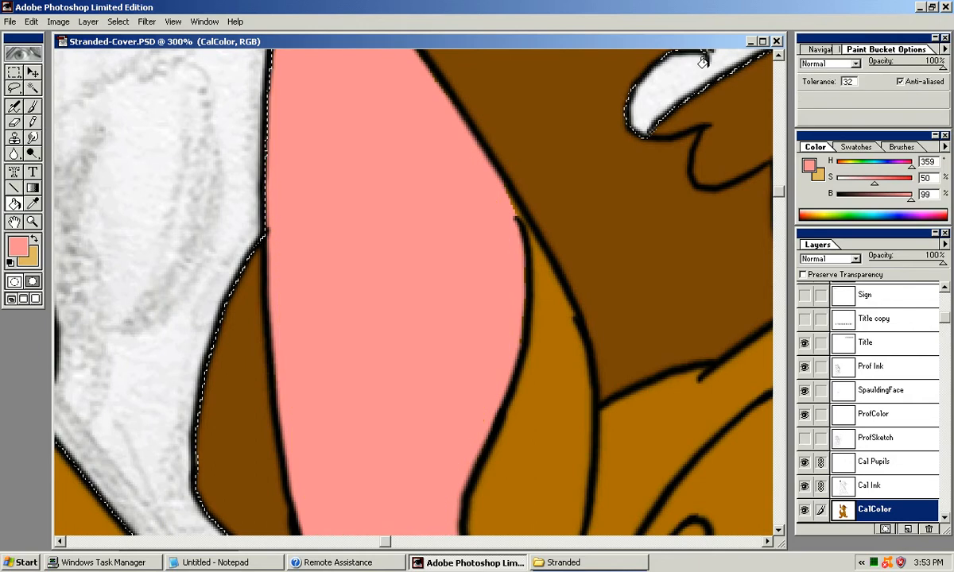
key(ctrl+minus)
key(ctrl+minus)
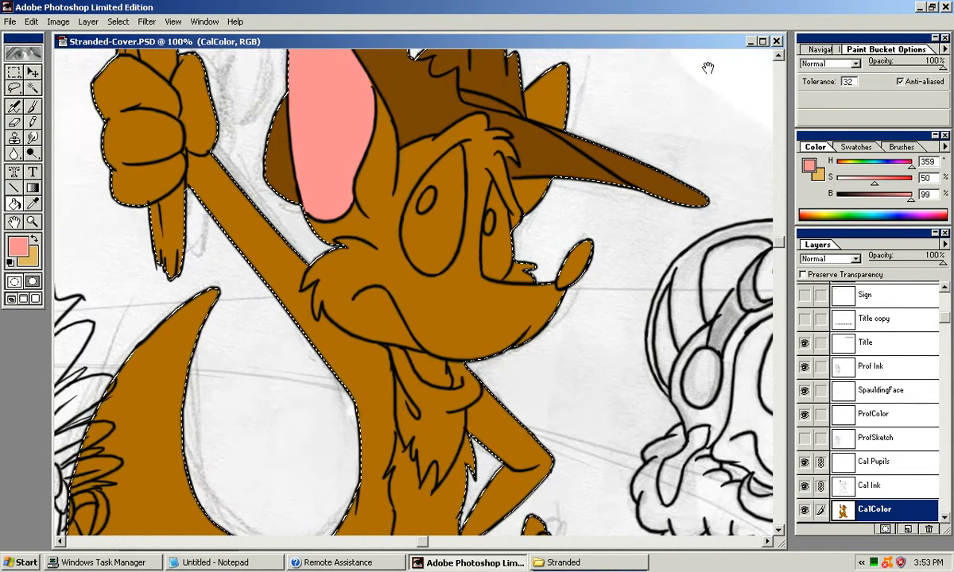
Step: Edge the throat patch between Cal's chin and bandana with the Pencil and fill it with light tan (H 43, S 62, B 83)
scroll(708, 69, down, 6)
key(x)
key(ctrl+plus)
key(ctrl+plus)
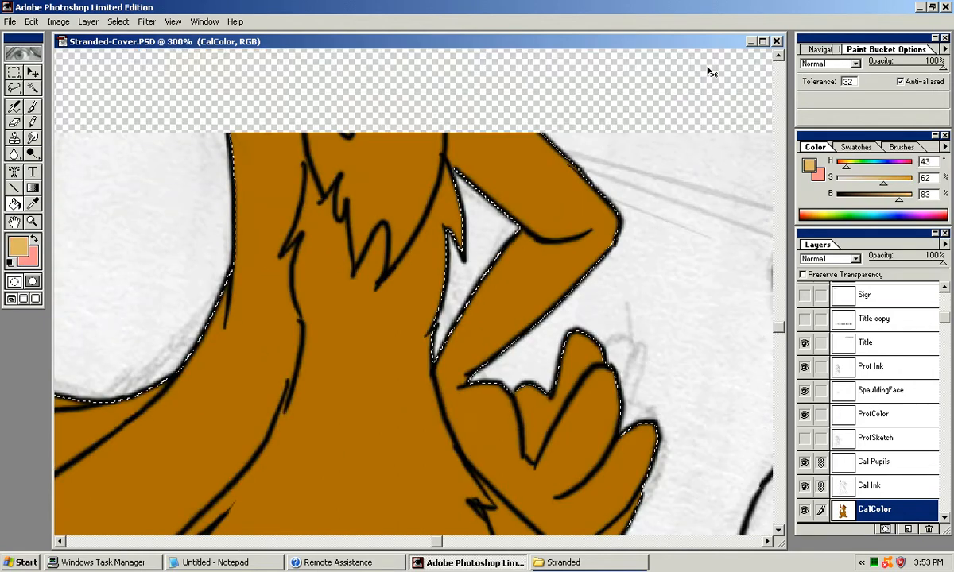
scroll(707, 69, up, 8)
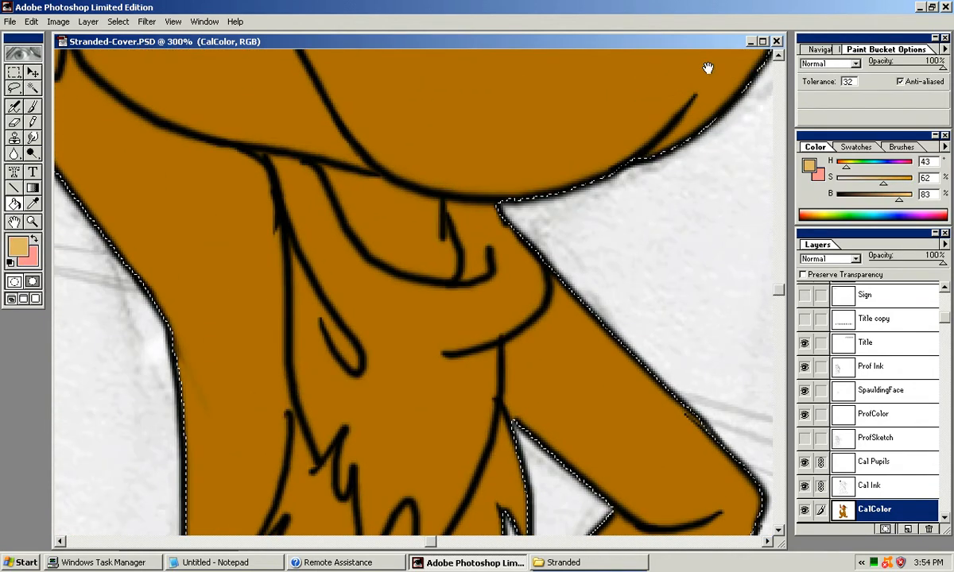
key(n)
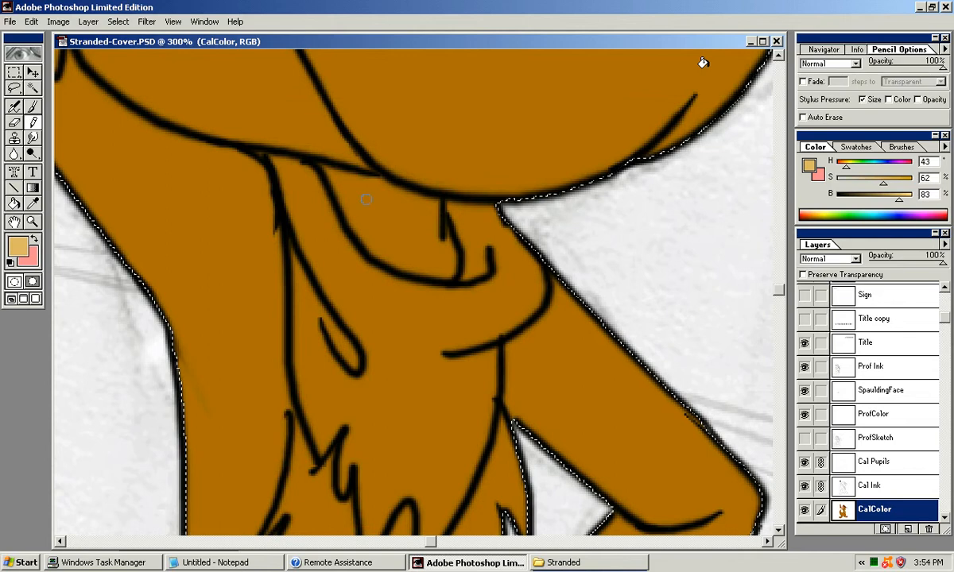
mouse_move(353, 177)
mouse_down()
mouse_move(338, 207)
mouse_move(371, 182)
mouse_up()
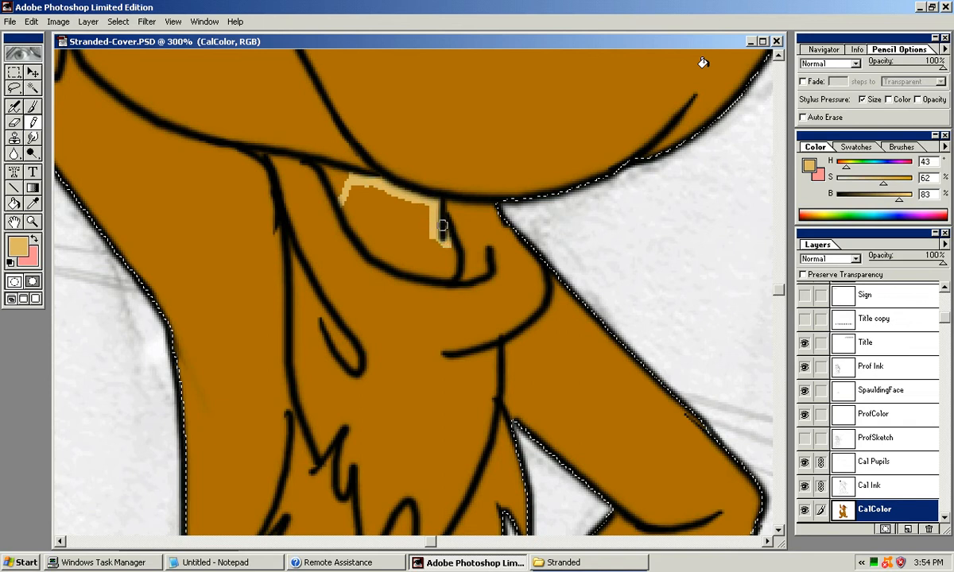
drag(445, 242, 389, 263)
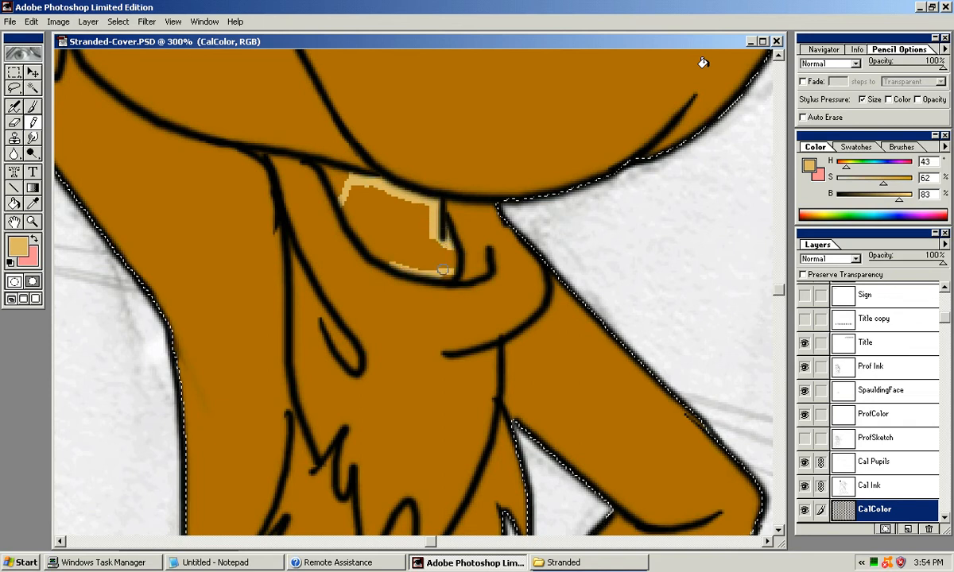
drag(342, 206, 359, 237)
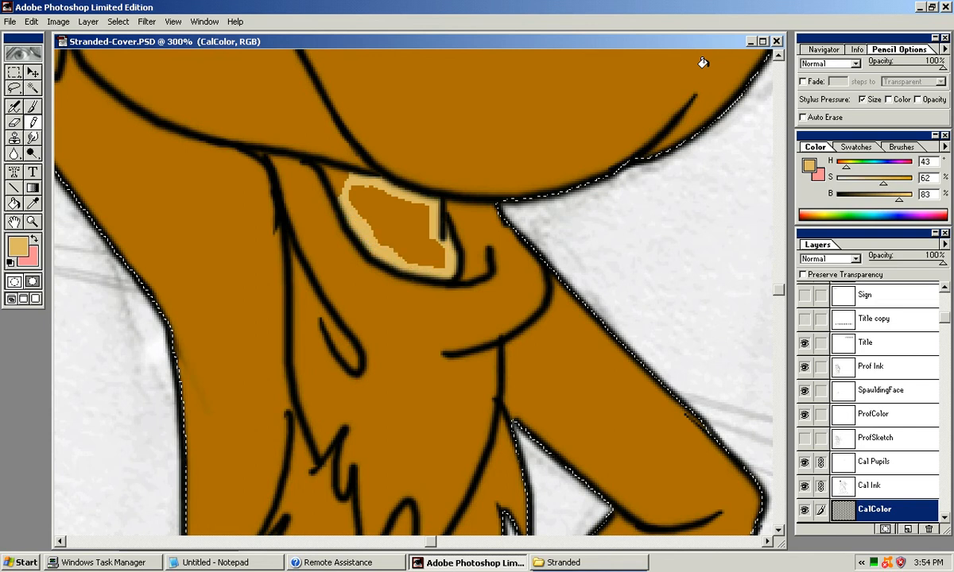
key(g)
click(413, 252)
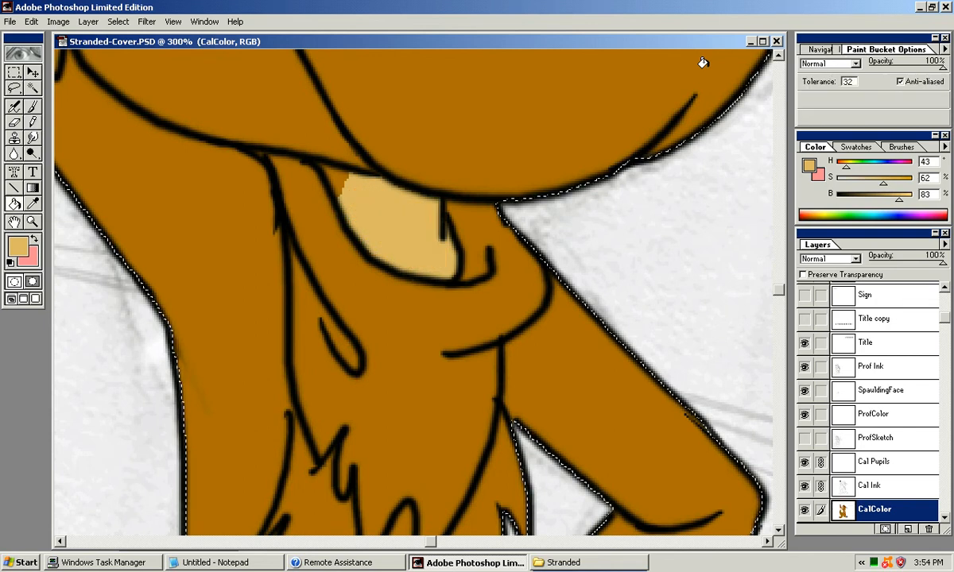
Step: Paint the chest fur tuft beside the bandana's lower edge light tan with the Pencil
scroll(702, 62, up, 3)
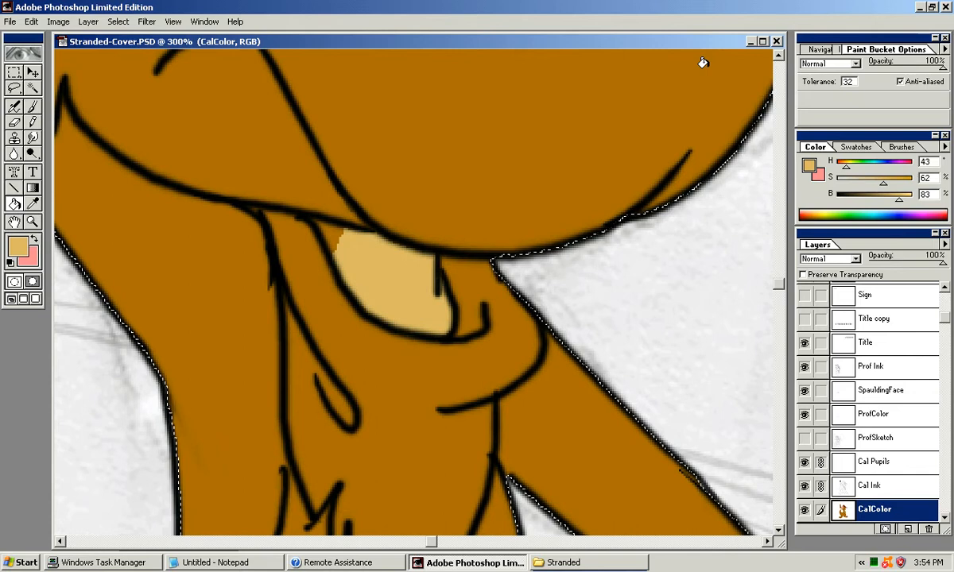
key(b)
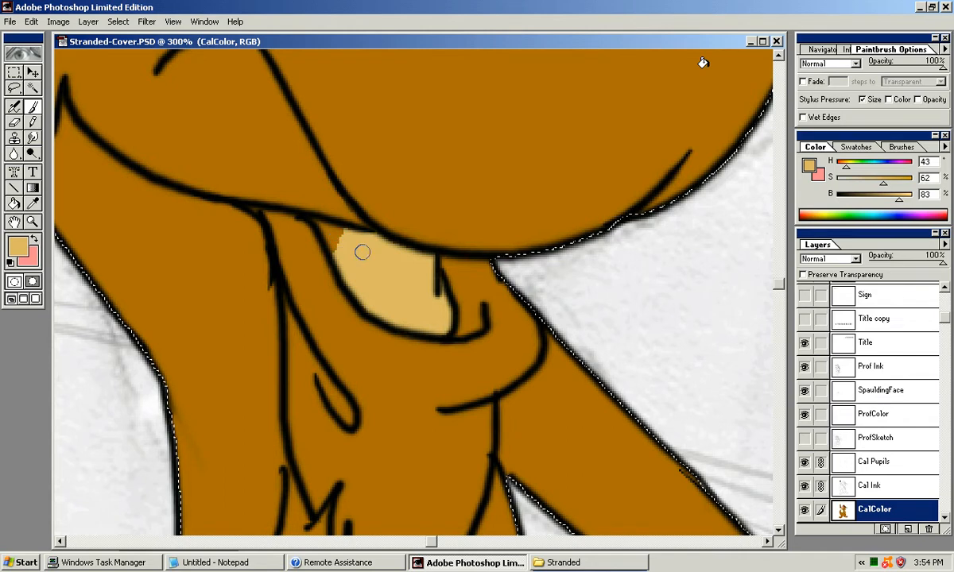
key(space)
mouse_move(350, 262)
mouse_down()
mouse_move(415, 50)
mouse_move(361, 187)
mouse_move(302, 184)
mouse_move(296, 262)
mouse_up()
key(n)
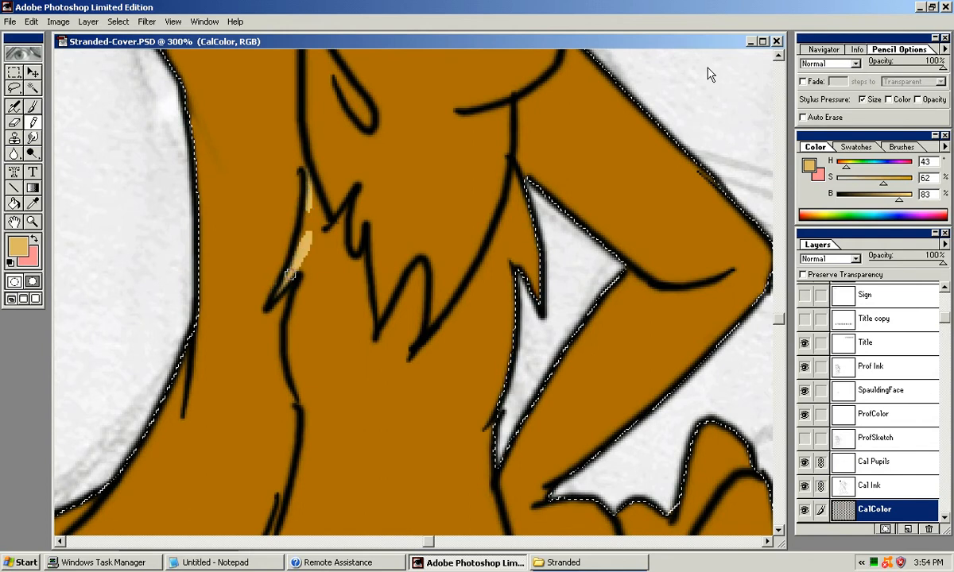
key(ctrl+z)
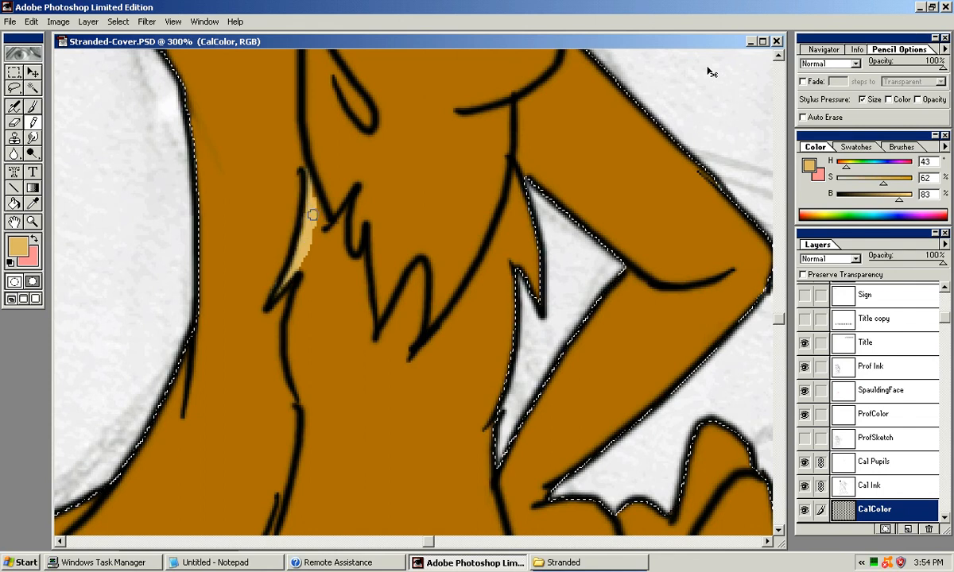
drag(303, 261, 287, 291)
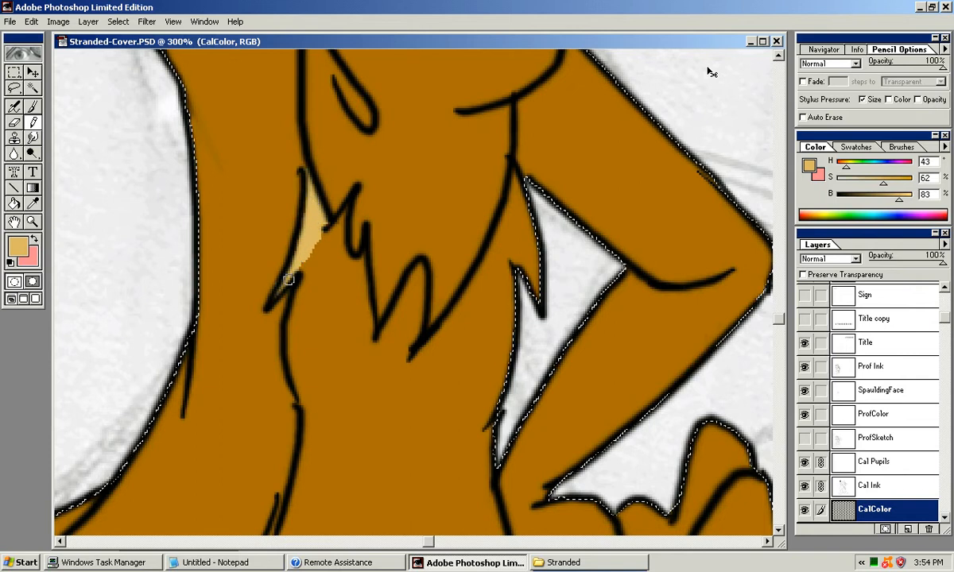
Step: Sample the fur brown (H 36, S 99, B 60) as background color, keeping light tan as foreground color
key(x)
alt+click(268, 291)
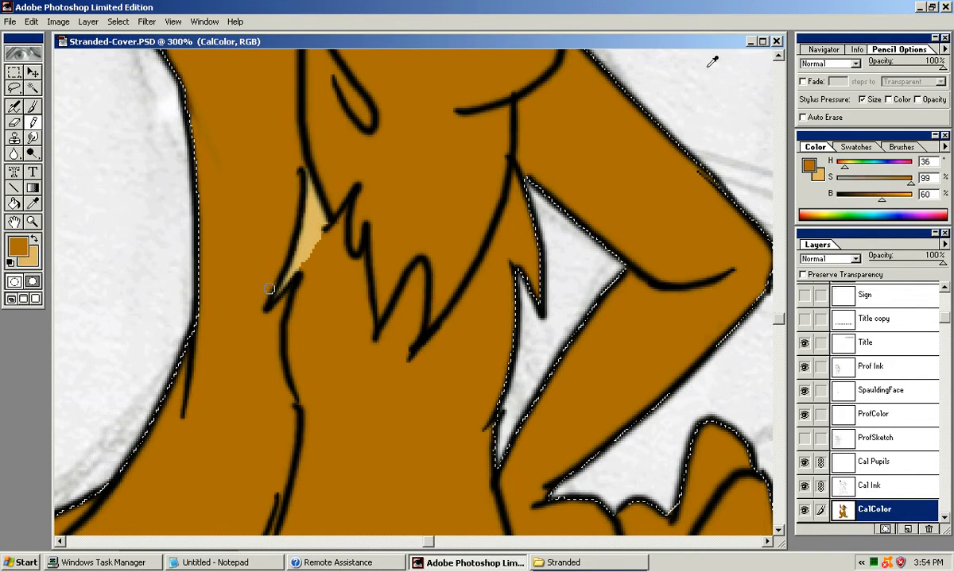
key(x)
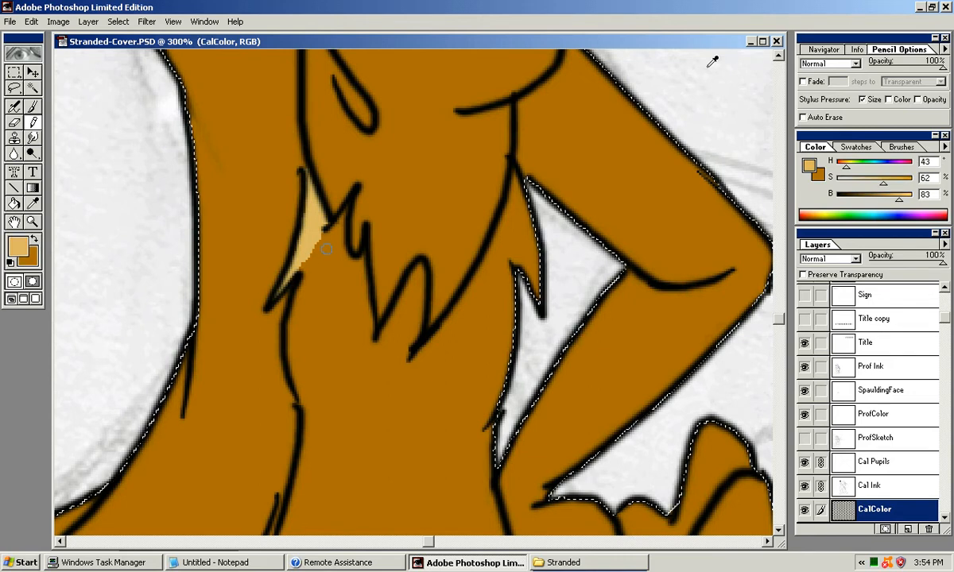
Step: Edge the tail side of Cal's waist and belly in light tan with the Pencil, down toward the first hip fur tuft
drag(708, 89, 708, 68)
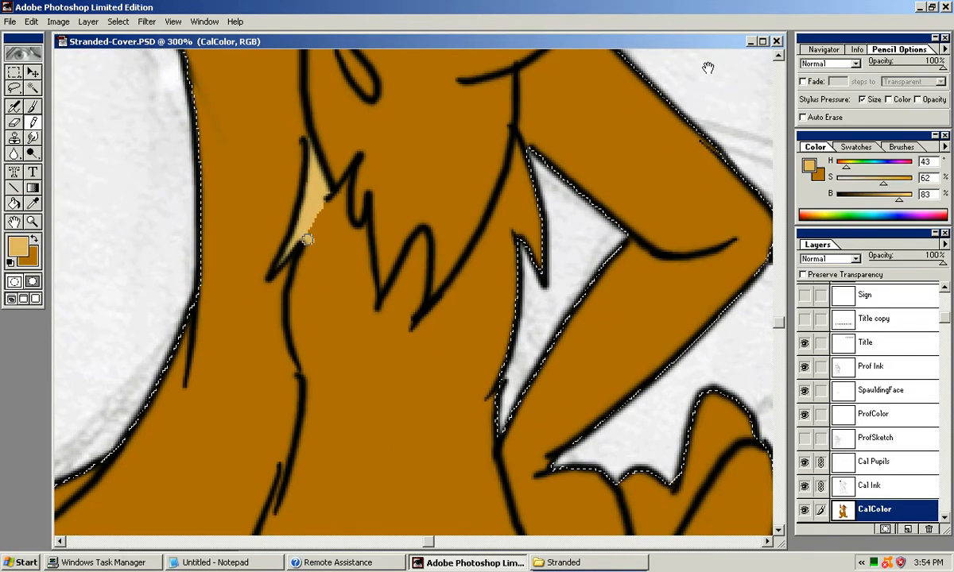
mouse_move(295, 304)
mouse_down()
mouse_move(294, 317)
mouse_move(298, 256)
mouse_move(292, 274)
mouse_move(307, 323)
mouse_move(303, 192)
mouse_up()
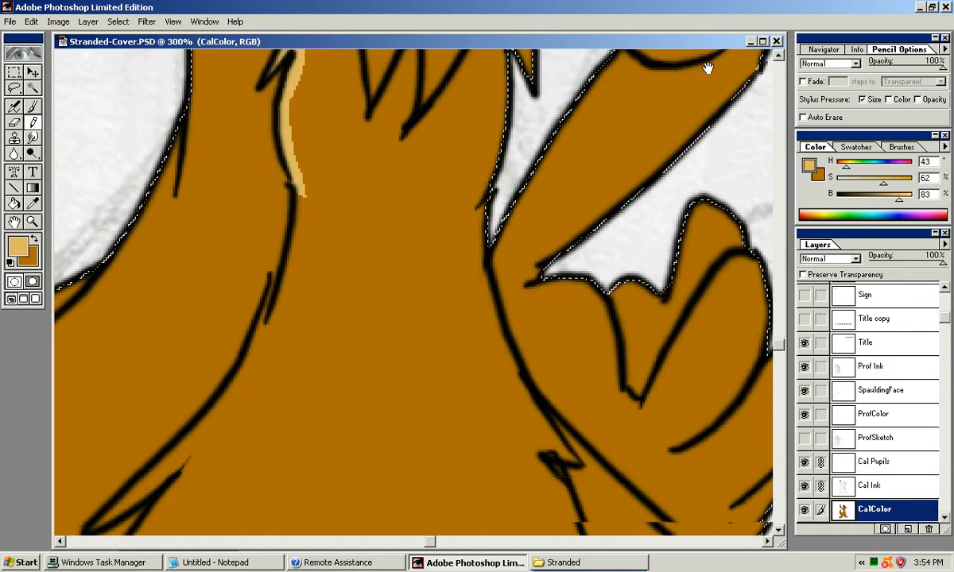
mouse_move(268, 324)
mouse_down()
mouse_move(302, 221)
mouse_move(300, 196)
mouse_move(294, 249)
mouse_up()
drag(279, 190, 305, 113)
mouse_move(122, 451)
mouse_down()
mouse_move(153, 420)
mouse_move(141, 395)
mouse_move(158, 383)
mouse_move(183, 387)
mouse_move(215, 365)
mouse_move(221, 357)
mouse_move(208, 334)
mouse_move(239, 298)
mouse_move(279, 282)
mouse_up()
drag(240, 331, 291, 248)
drag(264, 308, 294, 228)
Step: Continue the light tan Pencil edging through the lower hip fur tufts to the pointed tuft near the belly's base
drag(302, 334, 422, 112)
drag(158, 401, 232, 332)
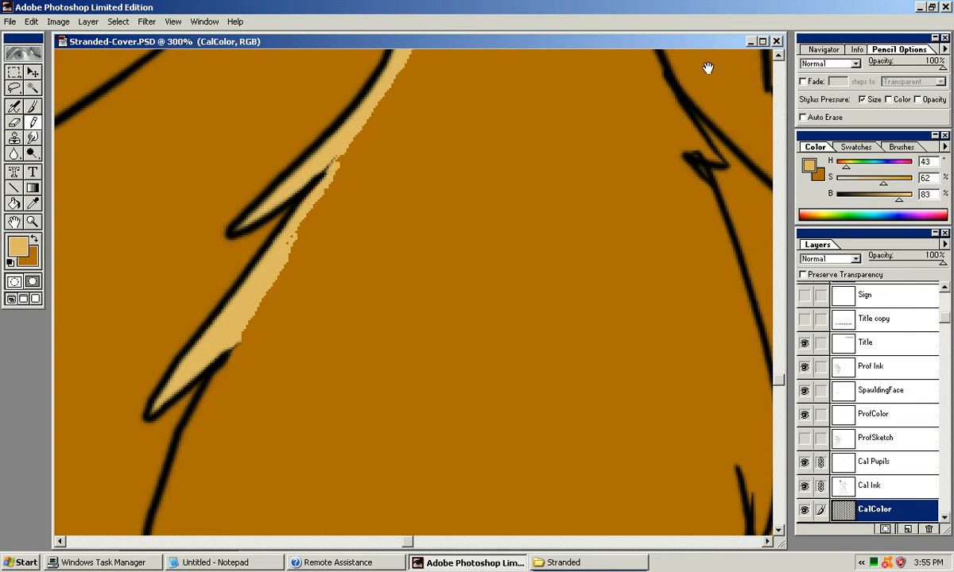
drag(649, 190, 709, 68)
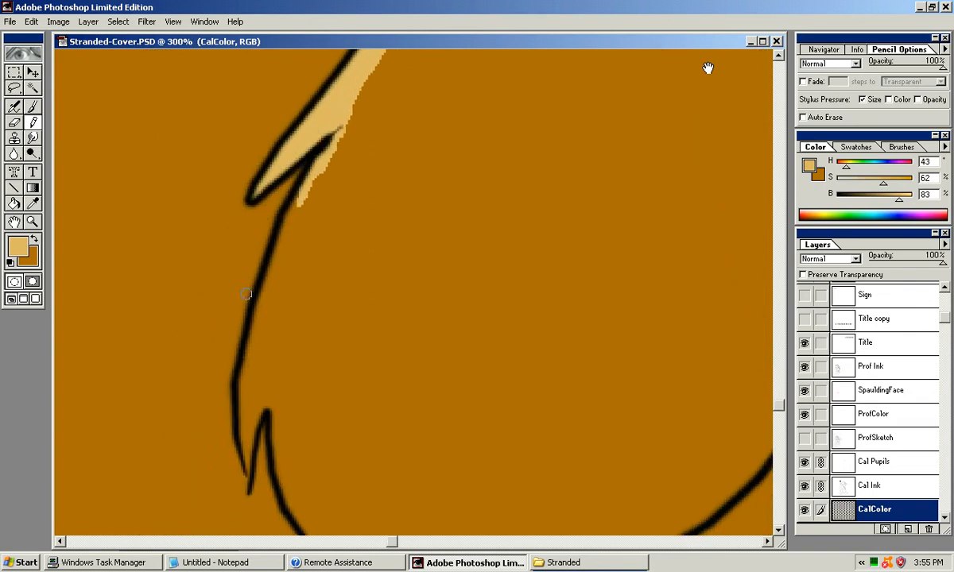
drag(284, 184, 267, 318)
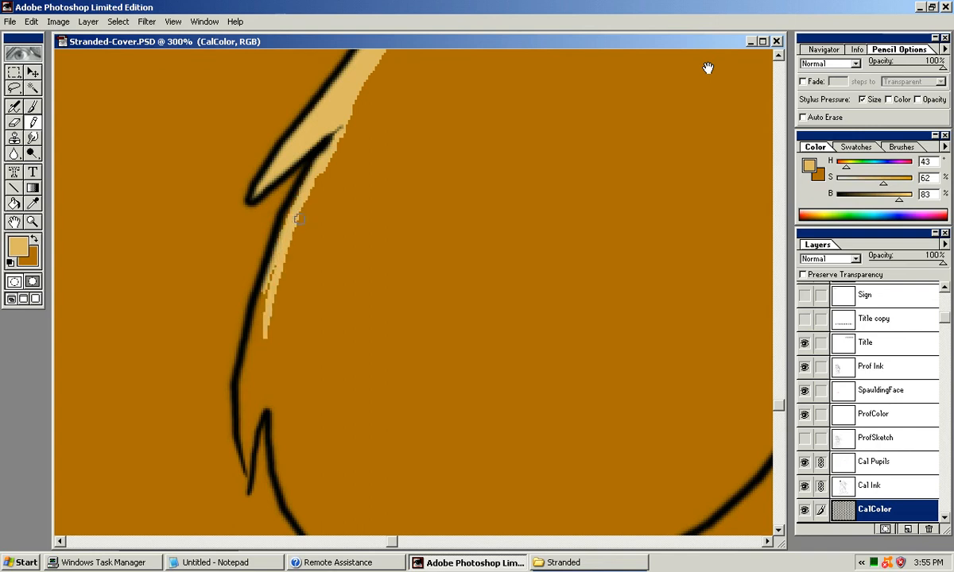
mouse_move(283, 249)
mouse_down()
mouse_move(307, 148)
mouse_move(275, 322)
mouse_move(283, 305)
mouse_up()
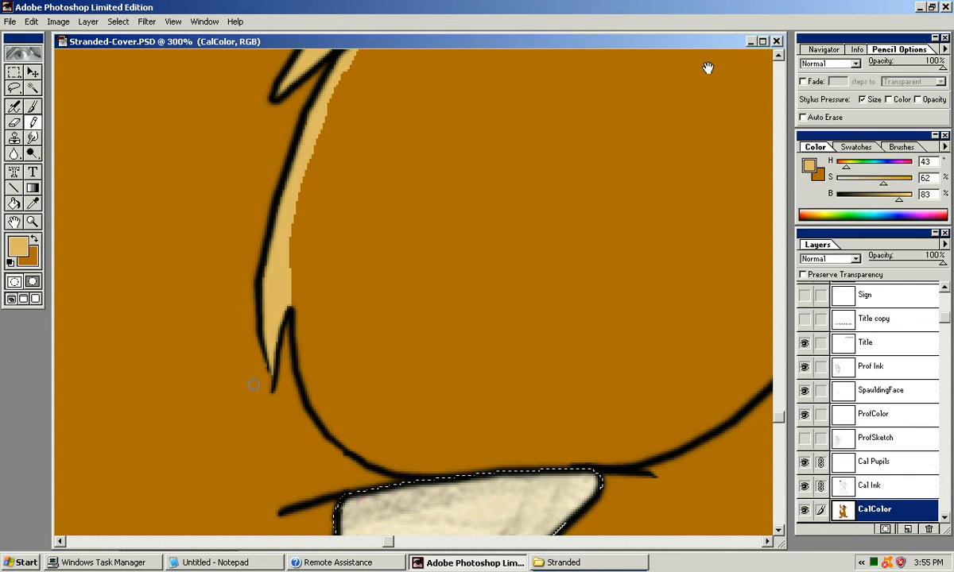
Step: Edge the belly's base in light tan with the Pencil, from the pointed hip tuft along the bottom above the gap between the legs
key(x)
key(x)
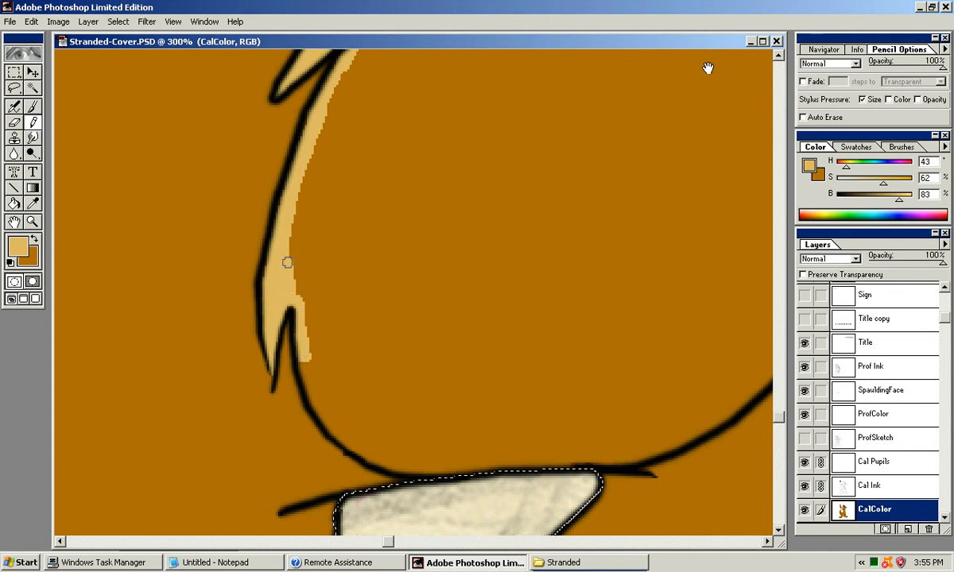
scroll(294, 281, down, 2)
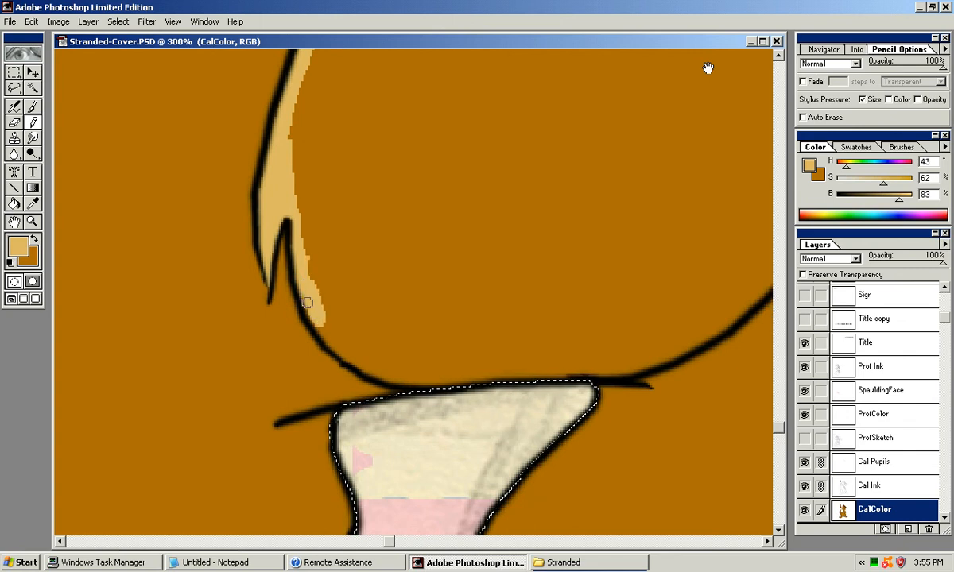
drag(352, 348, 326, 331)
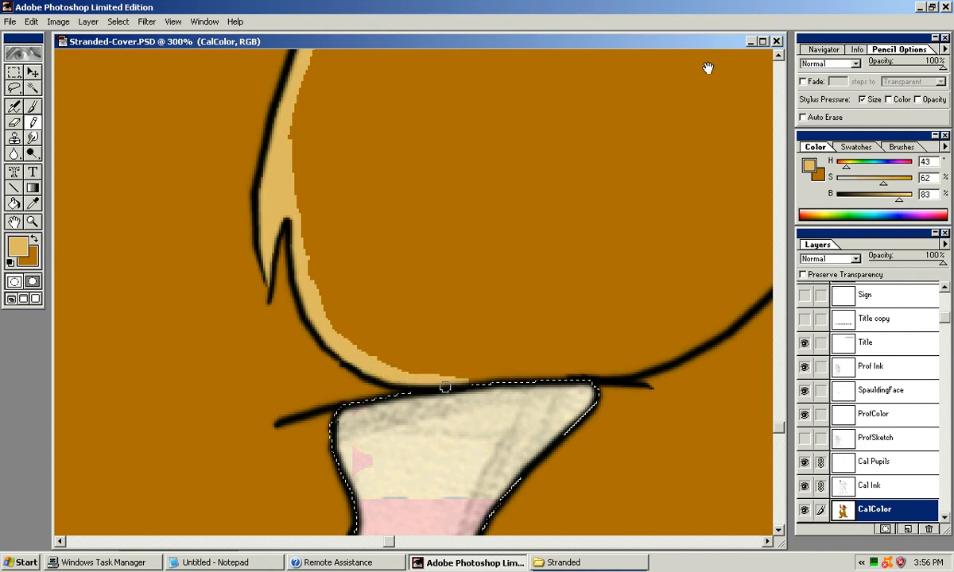
drag(500, 383, 220, 481)
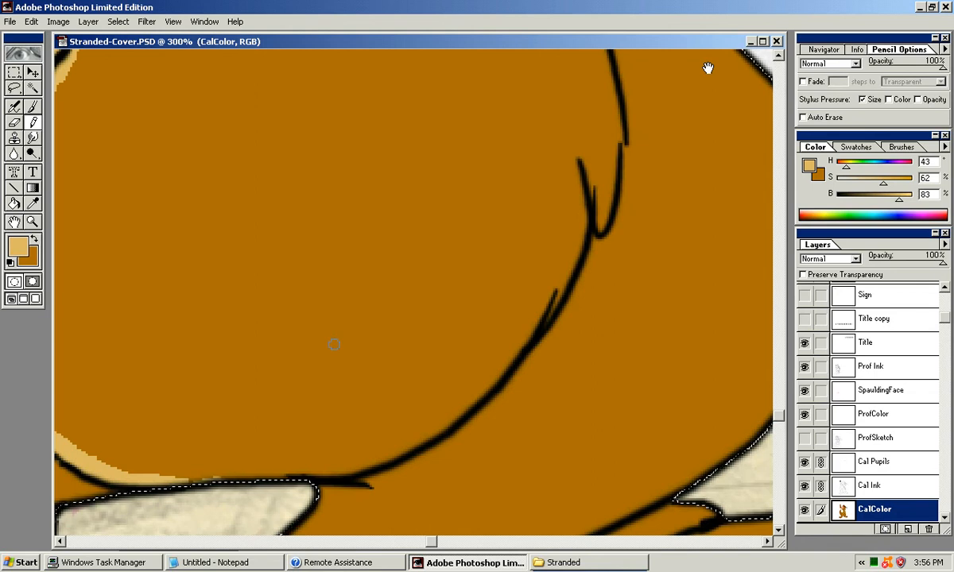
drag(374, 378, 473, 302)
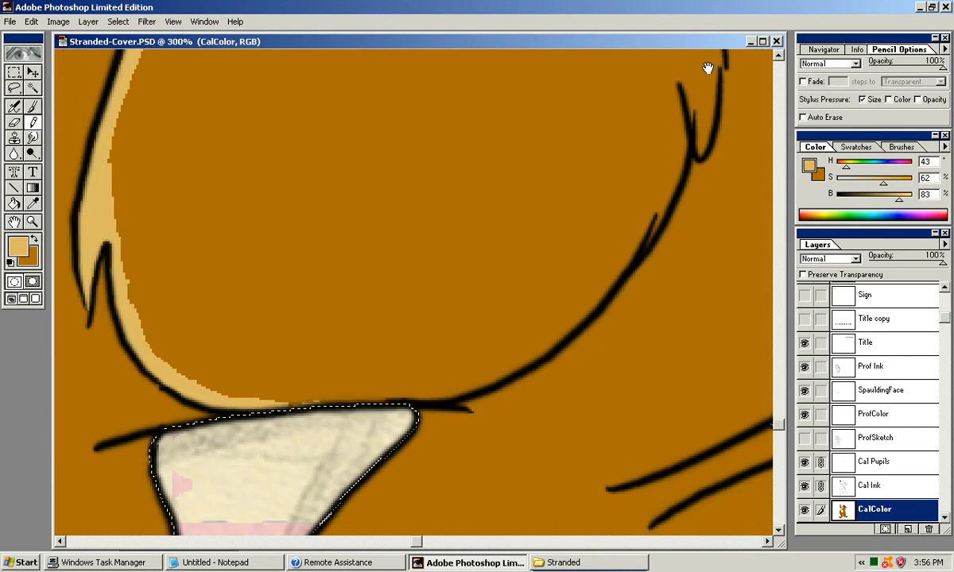
mouse_move(295, 399)
mouse_down()
mouse_move(412, 398)
mouse_move(468, 387)
mouse_up()
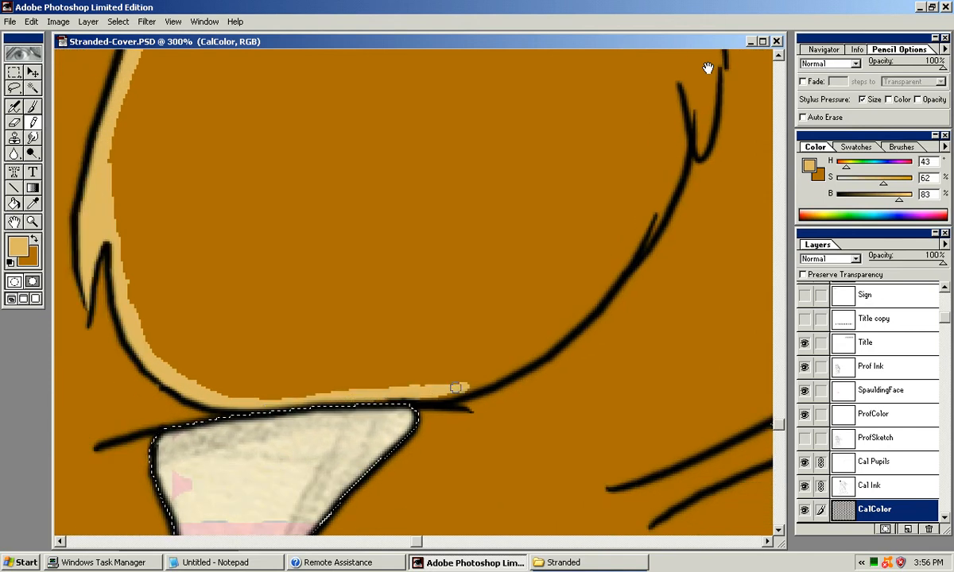
Step: Continue the light tan Pencil edging up the belly's far curve to the small fur tuft beneath the hand on the hip
drag(594, 221, 460, 280)
mouse_move(331, 440)
mouse_down()
mouse_move(380, 424)
mouse_move(447, 373)
mouse_move(522, 276)
mouse_up()
drag(476, 334, 448, 372)
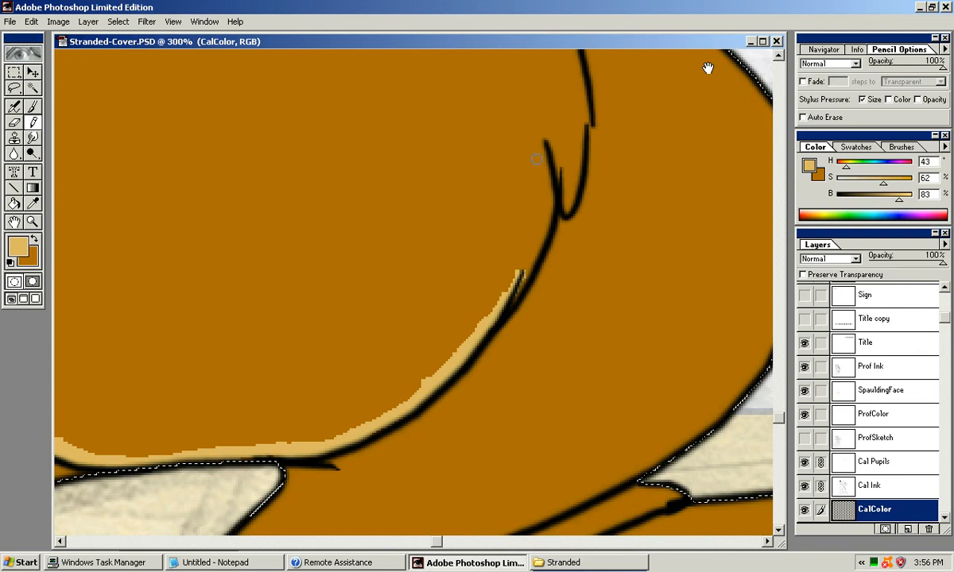
drag(521, 273, 541, 135)
mouse_move(519, 276)
mouse_down()
mouse_move(500, 317)
mouse_move(542, 198)
mouse_move(496, 302)
mouse_up()
mouse_move(494, 245)
mouse_down()
mouse_move(517, 316)
mouse_move(532, 217)
mouse_move(525, 238)
mouse_move(494, 230)
mouse_move(513, 204)
mouse_move(516, 156)
mouse_move(513, 288)
mouse_move(532, 356)
mouse_up()
mouse_move(472, 148)
mouse_down()
mouse_move(481, 148)
mouse_move(516, 242)
mouse_move(505, 201)
mouse_move(515, 244)
mouse_move(507, 226)
mouse_up()
mouse_move(528, 277)
mouse_down()
mouse_move(511, 242)
mouse_move(533, 342)
mouse_move(538, 306)
mouse_move(532, 290)
mouse_move(528, 367)
mouse_move(539, 374)
mouse_move(572, 492)
mouse_up()
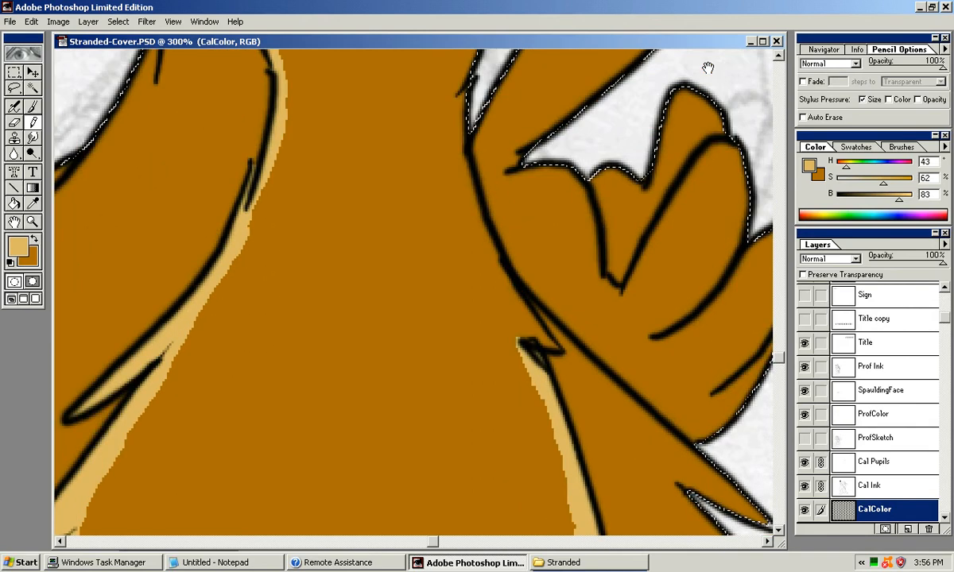
Step: Carry the light tan edging from the small fur tuft up along the wrist to the waist at the arm gap
drag(707, 68, 706, 166)
mouse_move(462, 229)
mouse_down()
mouse_move(457, 254)
mouse_move(472, 316)
mouse_up()
mouse_move(458, 251)
mouse_down()
mouse_move(475, 320)
mouse_move(448, 255)
mouse_move(463, 302)
mouse_move(490, 337)
mouse_up()
mouse_move(469, 315)
mouse_down()
mouse_move(491, 341)
mouse_move(450, 279)
mouse_move(463, 310)
mouse_up()
mouse_move(445, 271)
mouse_down()
mouse_move(449, 294)
mouse_move(477, 309)
mouse_up()
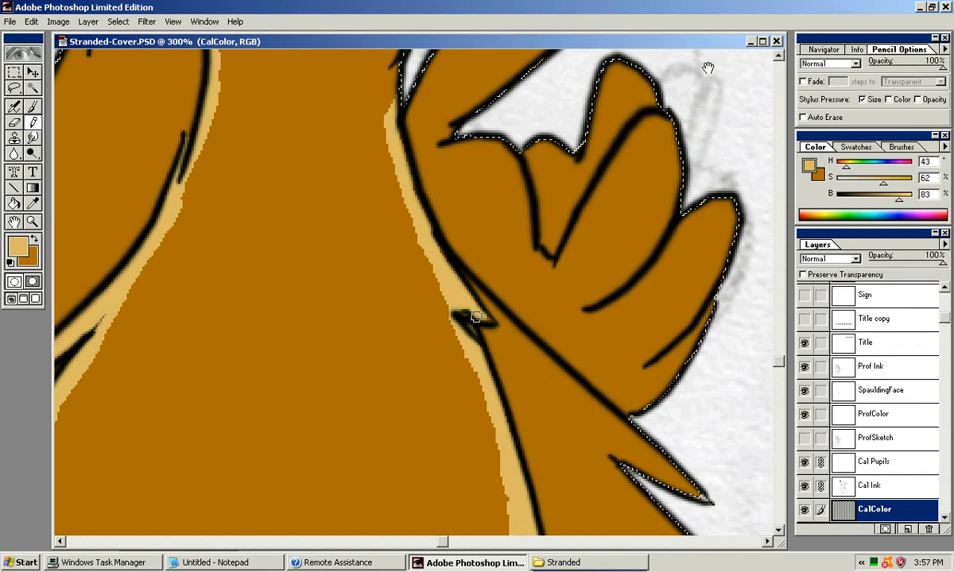
mouse_move(387, 122)
mouse_down()
mouse_move(362, 346)
mouse_move(372, 313)
mouse_up()
drag(393, 255, 361, 381)
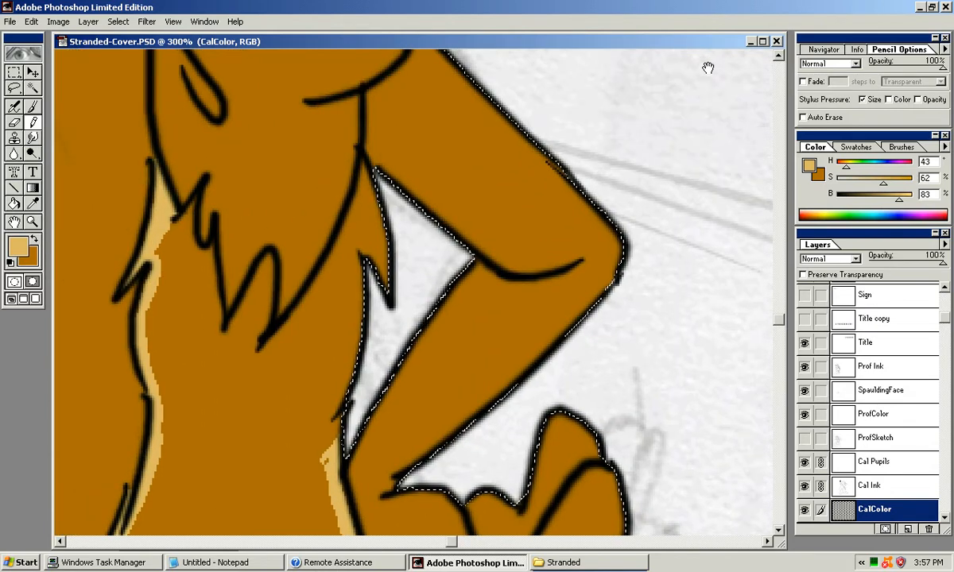
Step: Edge the chest in light tan beneath the bandana's jagged lower edge, up to the fur tuft beside the bent arm
mouse_move(162, 213)
mouse_down()
mouse_move(183, 218)
mouse_move(199, 192)
mouse_up()
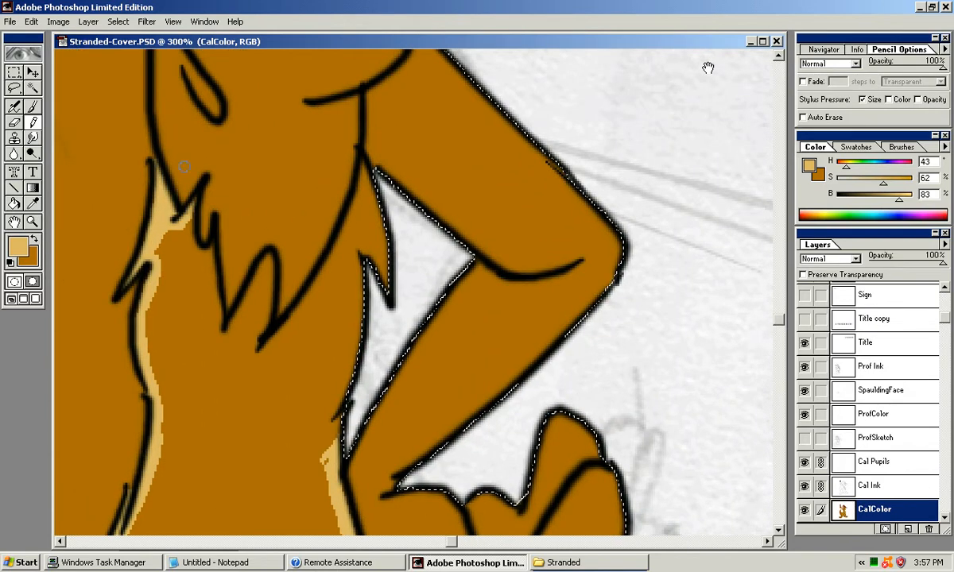
mouse_move(170, 226)
mouse_down()
mouse_move(191, 256)
mouse_move(185, 235)
mouse_move(191, 241)
mouse_move(199, 217)
mouse_move(188, 233)
mouse_move(189, 218)
mouse_move(201, 257)
mouse_move(185, 228)
mouse_move(187, 220)
mouse_move(198, 260)
mouse_move(206, 254)
mouse_move(209, 262)
mouse_move(221, 331)
mouse_move(235, 327)
mouse_move(269, 263)
mouse_move(253, 346)
mouse_move(266, 309)
mouse_move(263, 332)
mouse_move(259, 287)
mouse_move(231, 345)
mouse_move(258, 334)
mouse_up()
key(ctrl+z)
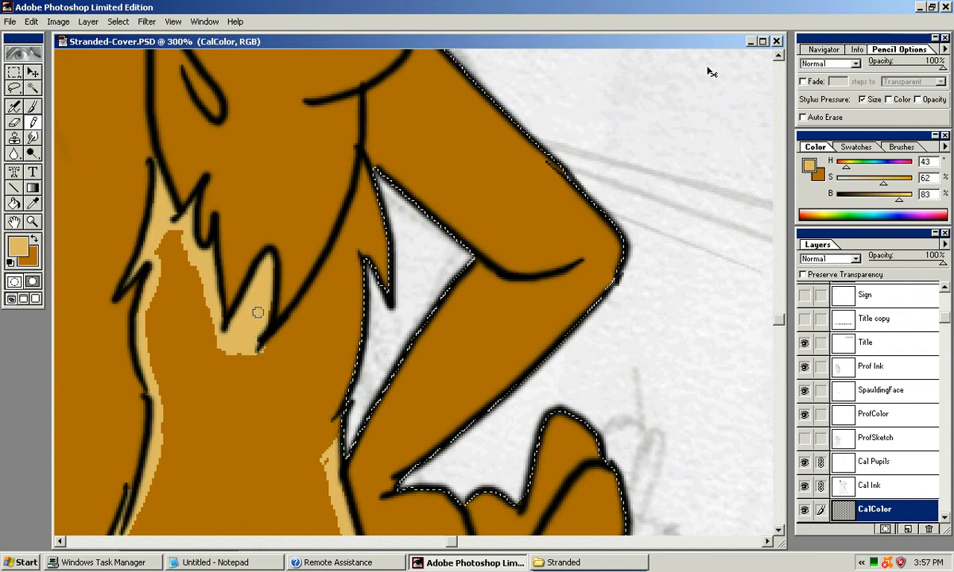
mouse_move(282, 326)
mouse_down()
mouse_move(263, 334)
mouse_move(324, 273)
mouse_move(349, 232)
mouse_move(363, 168)
mouse_move(351, 209)
mouse_up()
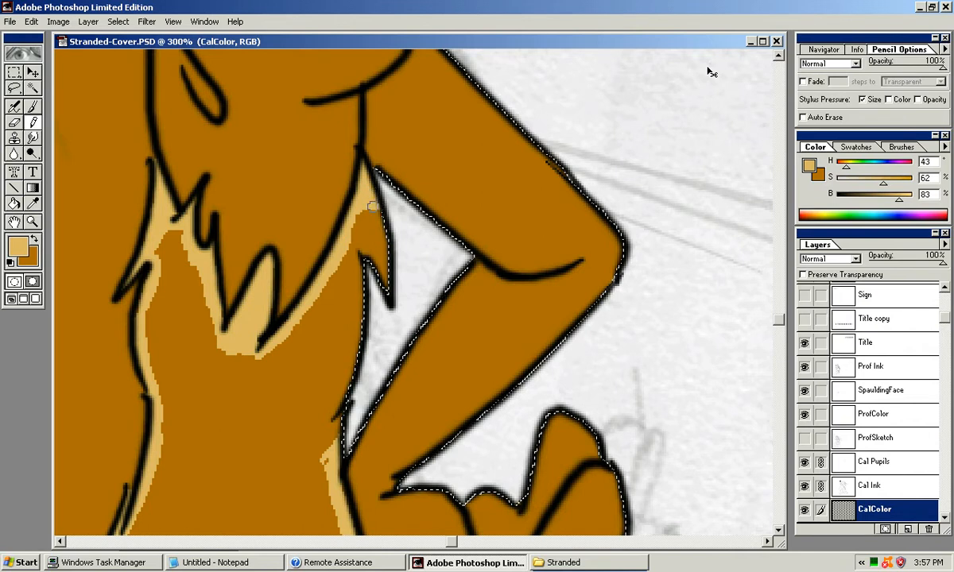
drag(334, 446, 350, 355)
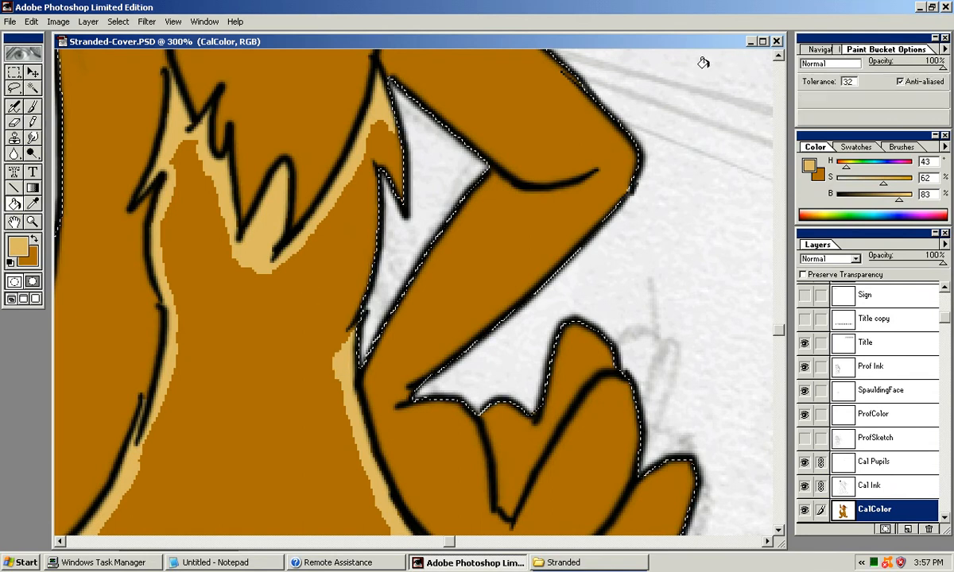
Step: Fill the outlined belly and chest with light tan using the Paint Bucket and save the cover file
key(g)
click(313, 305)
key(ctrl+minus)
key(ctrl+minus)
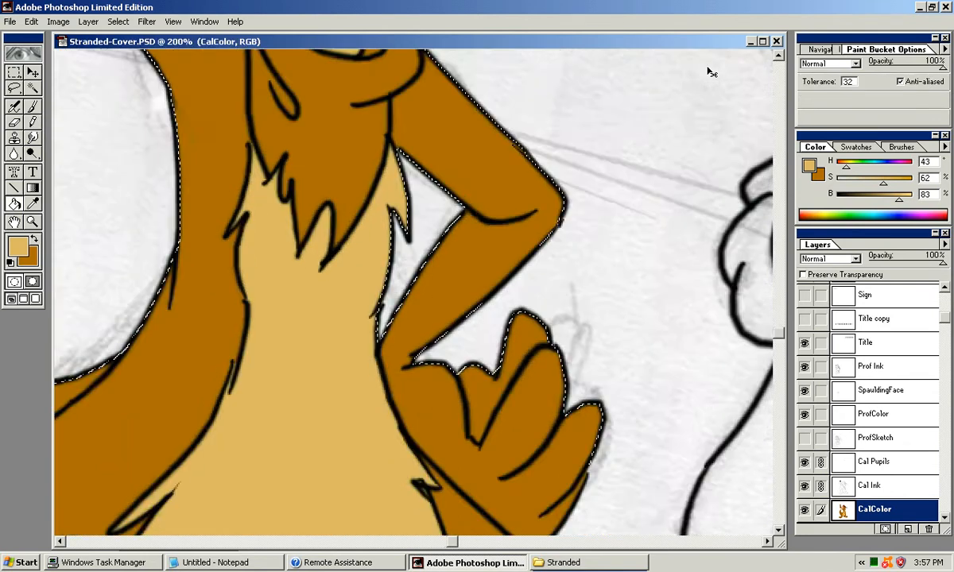
key(ctrl+minus)
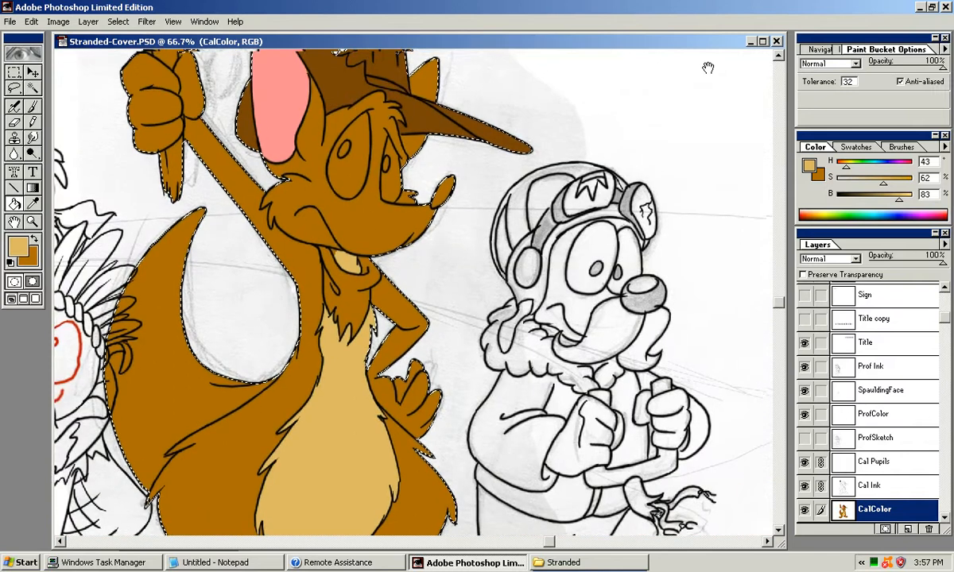
drag(692, 102, 828, 8)
drag(707, 68, 680, 148)
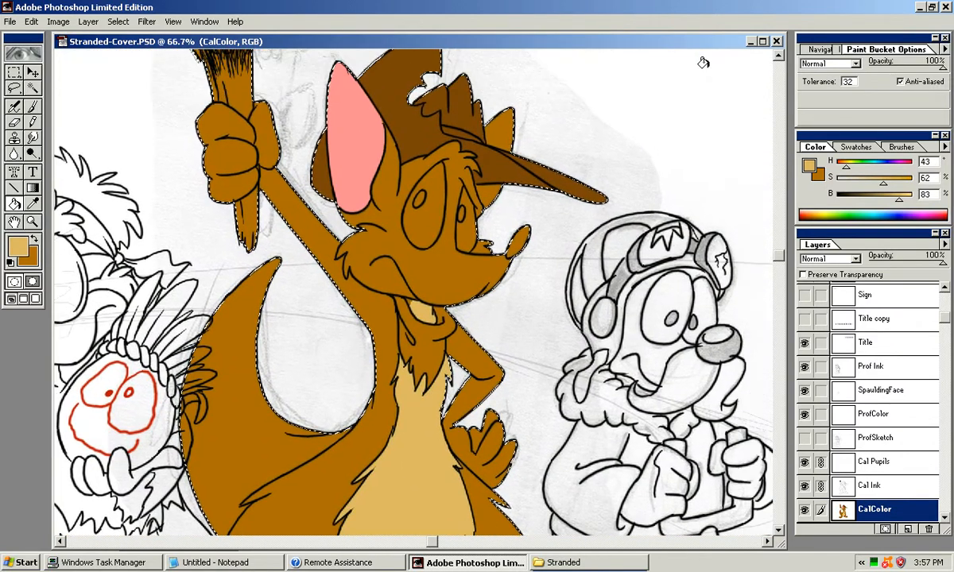
key(ctrl+s)
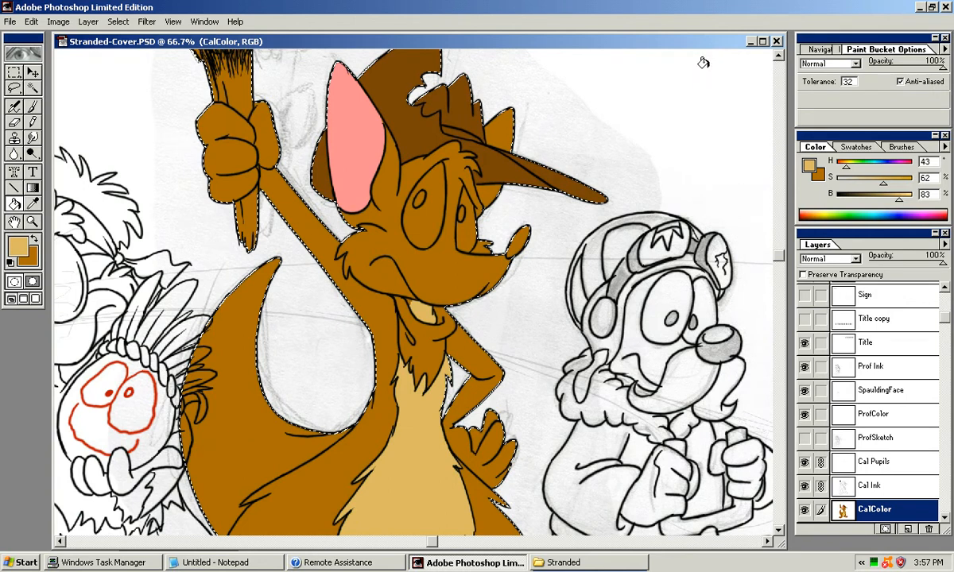
drag(707, 69, 618, 161)
drag(658, 111, 705, 62)
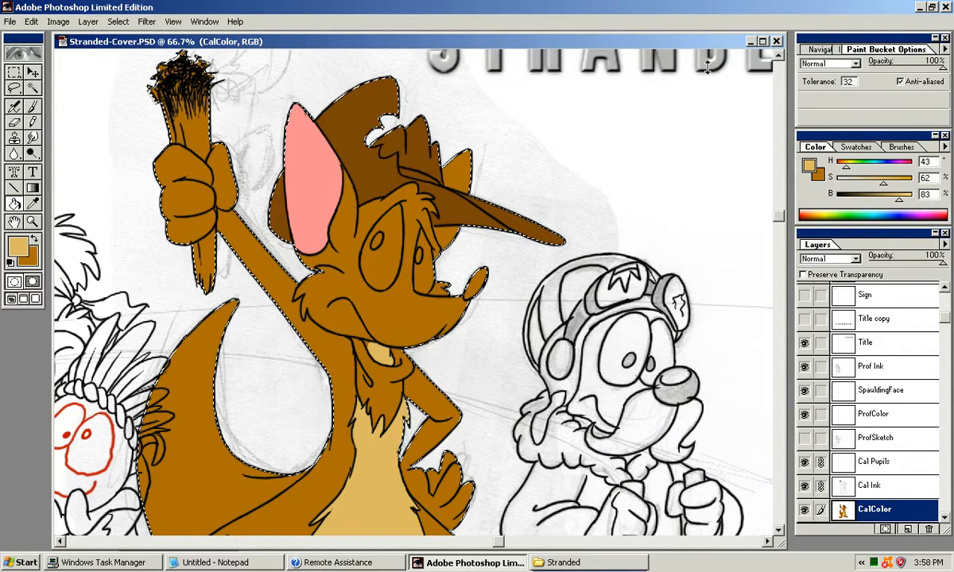
Step: Sample the bandana red (H 6, S 99, B 73) as background color and white as foreground color from S10Big.JPG
key(ctrl+Tab)
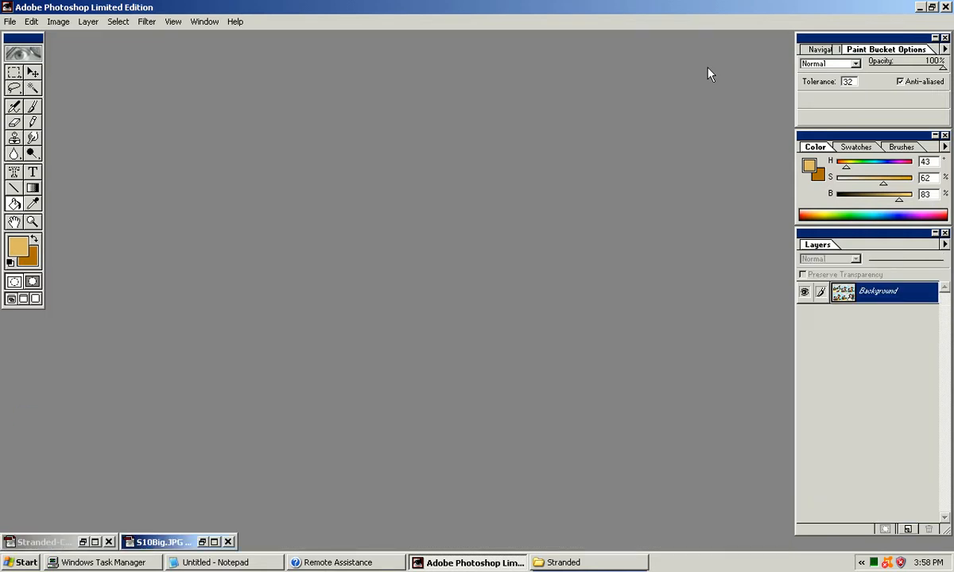
key(ctrl+Tab)
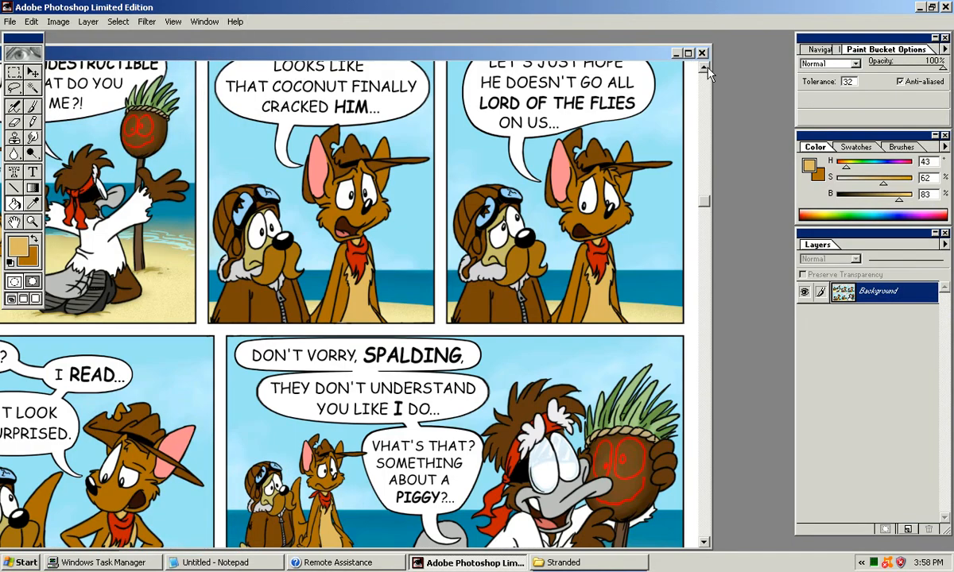
click(688, 54)
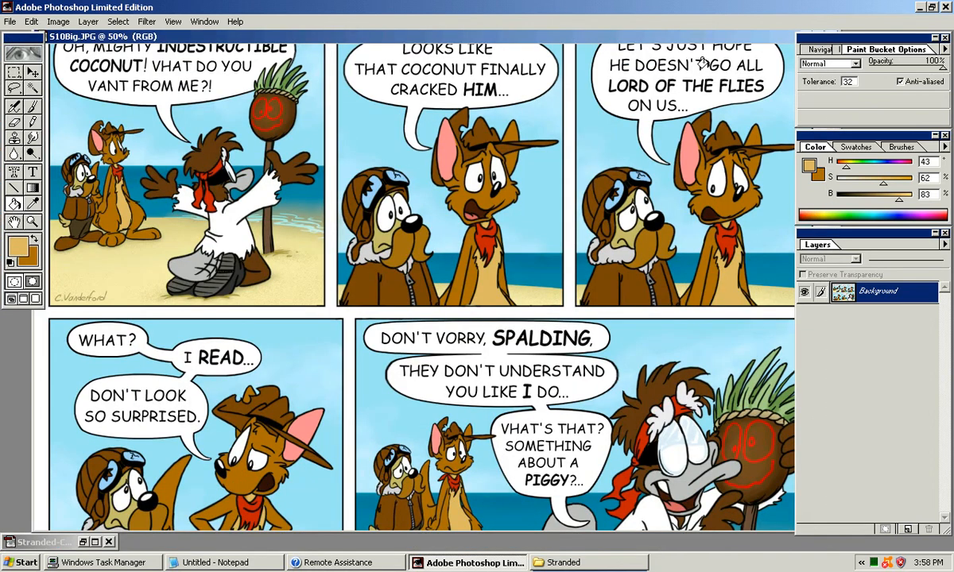
scroll(702, 63, down, 3)
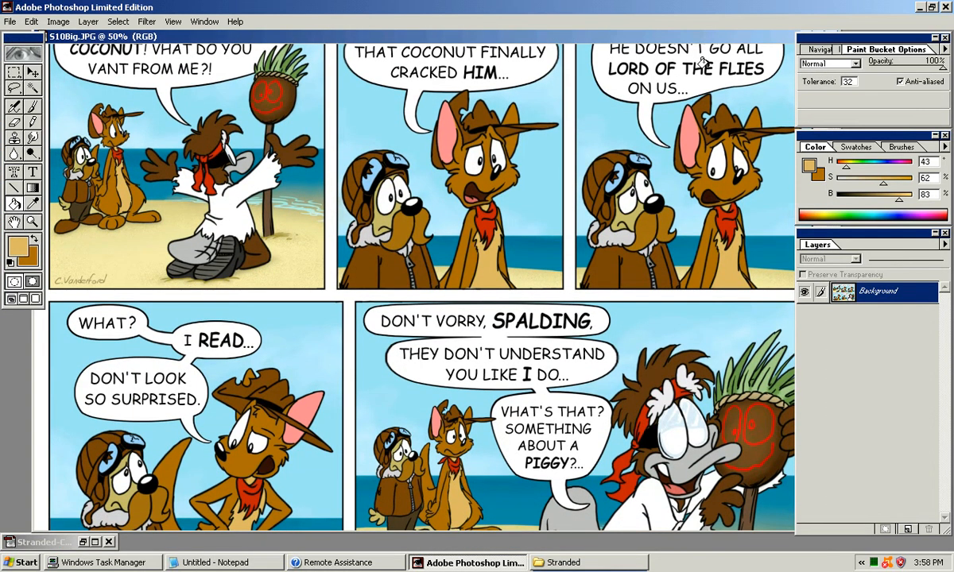
alt+click(709, 68)
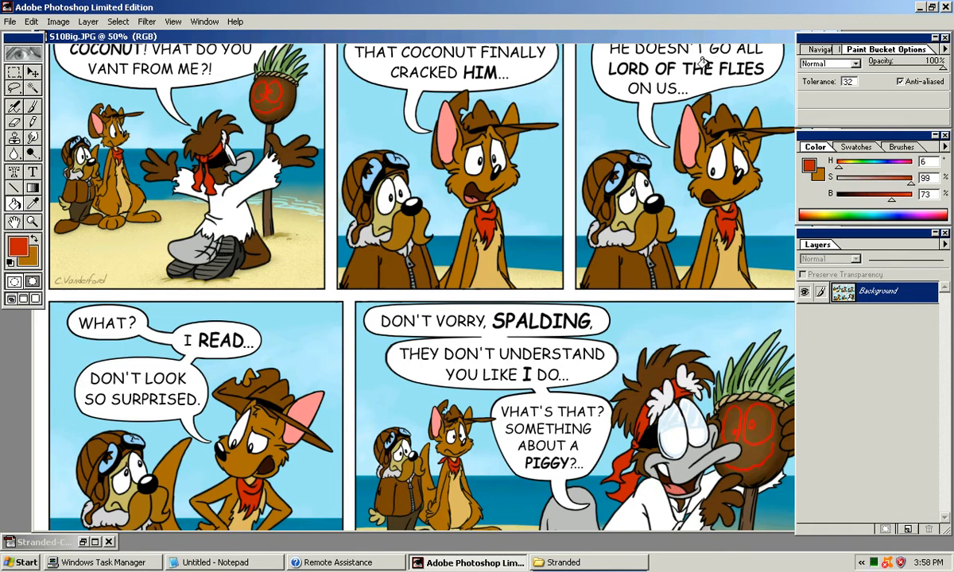
key(x)
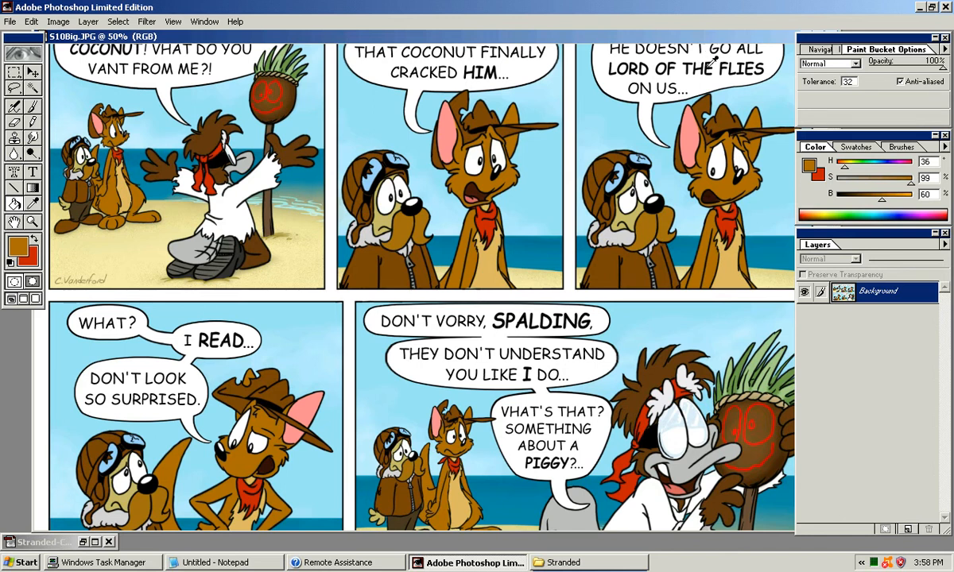
alt+click(713, 61)
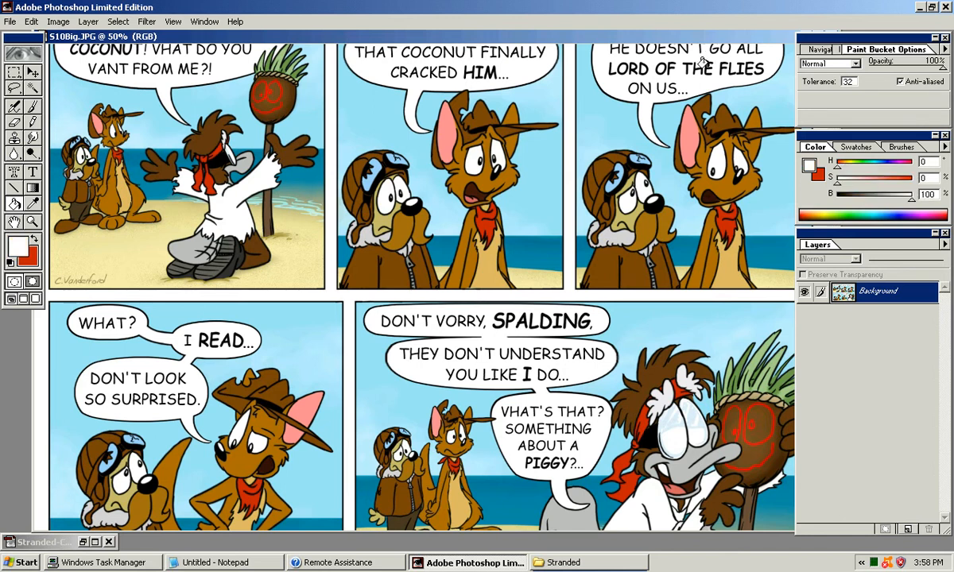
Step: Hide the palettes, shift the S10Big.JPG reference window aside and bring Stranded-Cover.PSD back to the front
key(Tab)
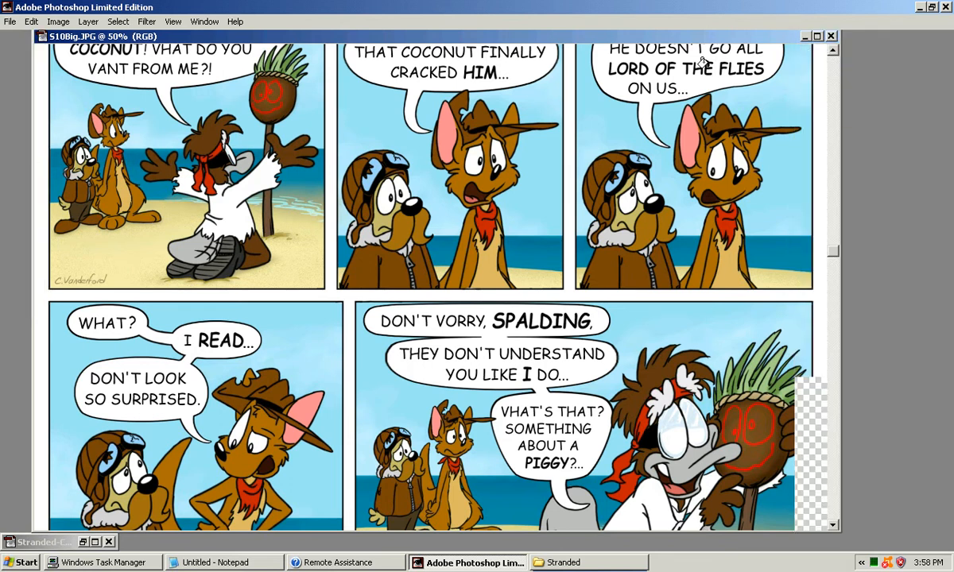
drag(657, 36, 709, 37)
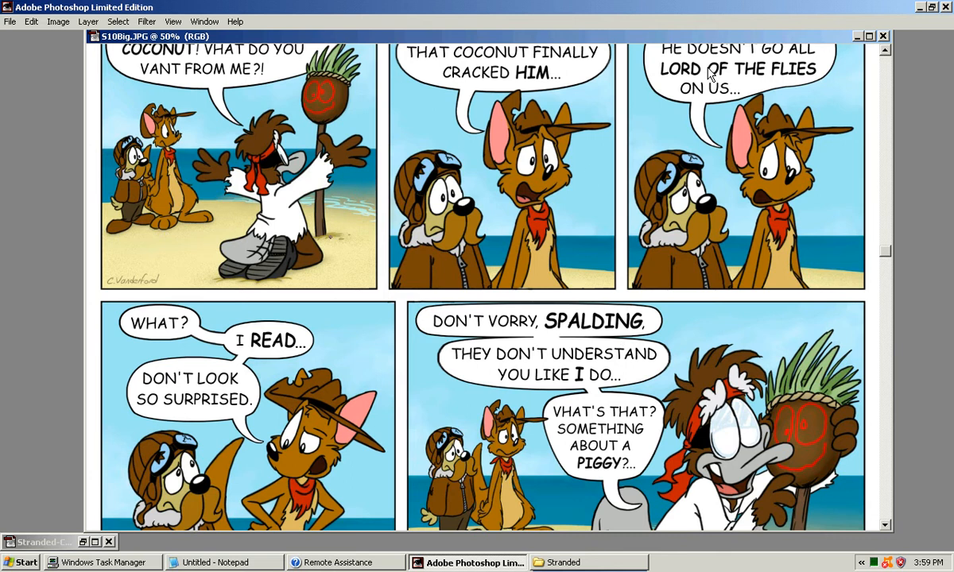
key(ctrl+Tab)
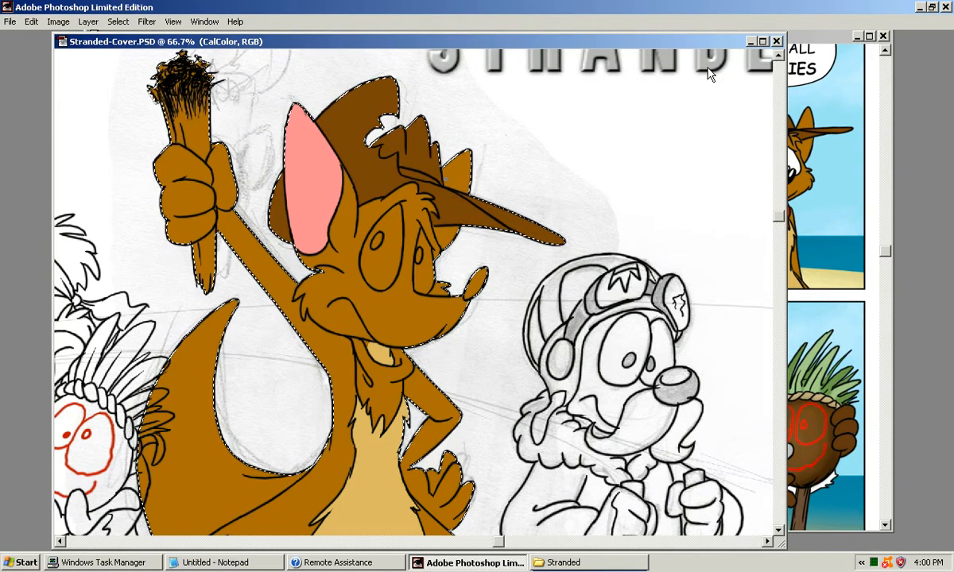
key(ctrl+Tab)
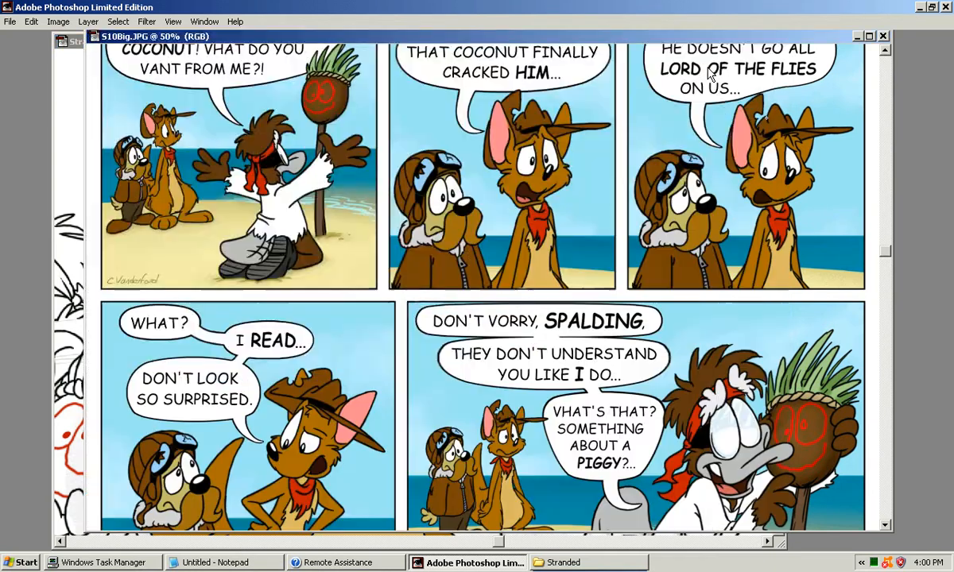
drag(687, 36, 817, 2)
key(ctrl+Tab)
drag(708, 68, 708, 23)
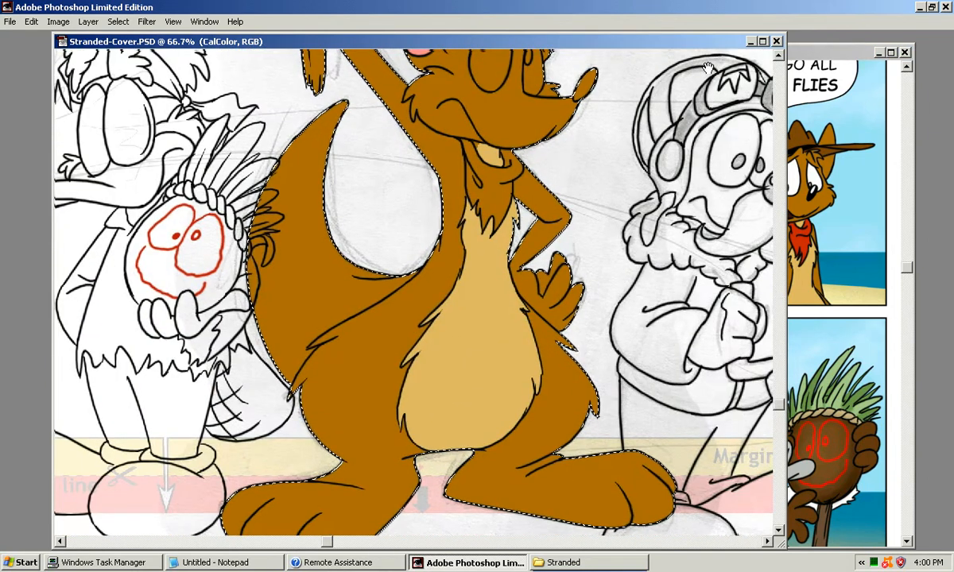
drag(707, 69, 671, 194)
Step: Edge the bandana's upper corner beneath the jaw and the first part of its neckline in red with the Pencil
key(Tab)
key(Tab)
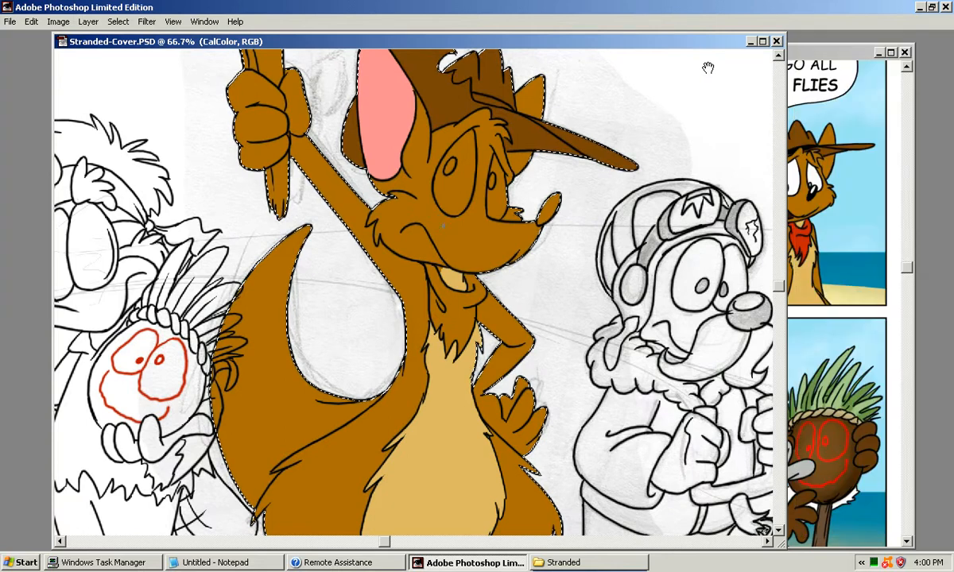
key(ctrl+plus)
key(ctrl+plus)
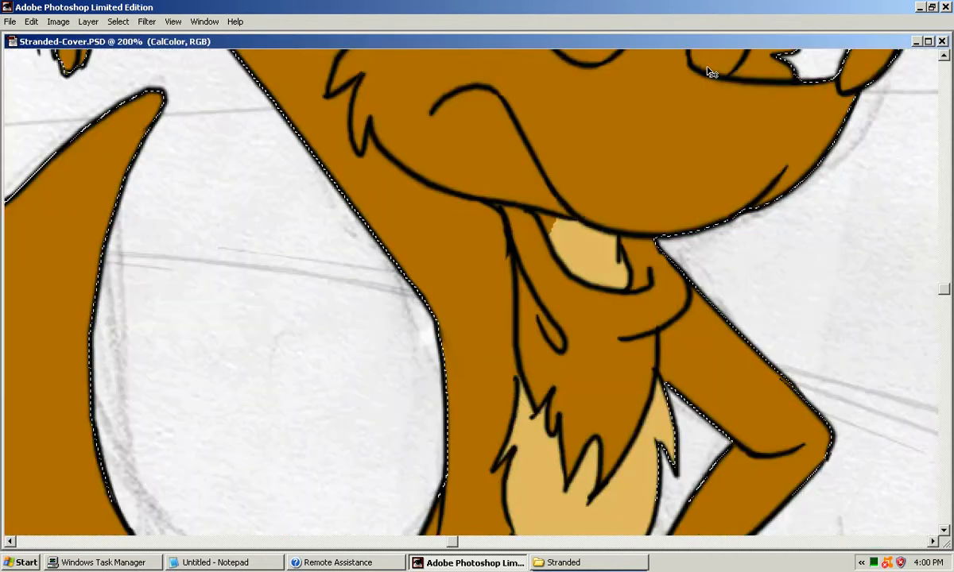
key(ctrl+plus)
drag(708, 68, 642, 156)
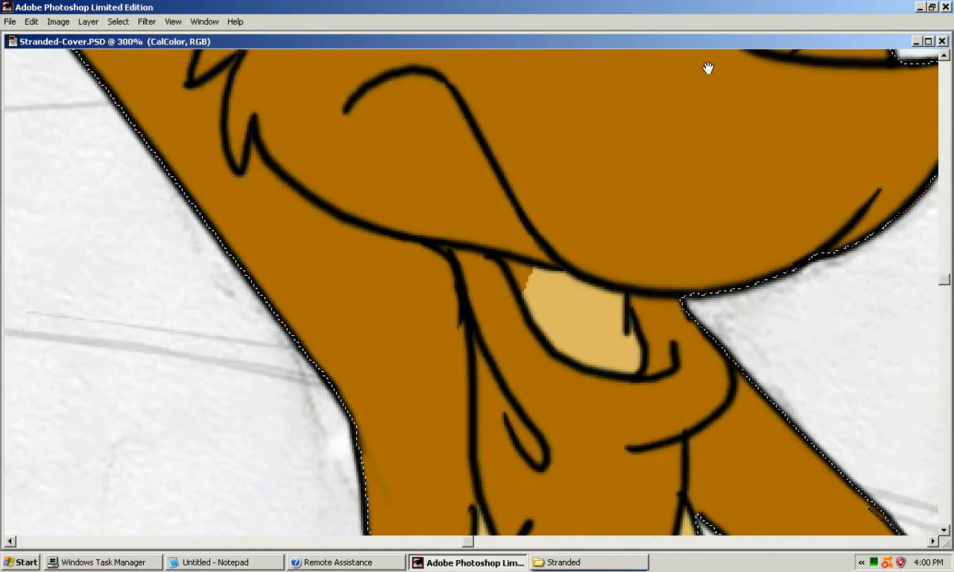
key(Tab)
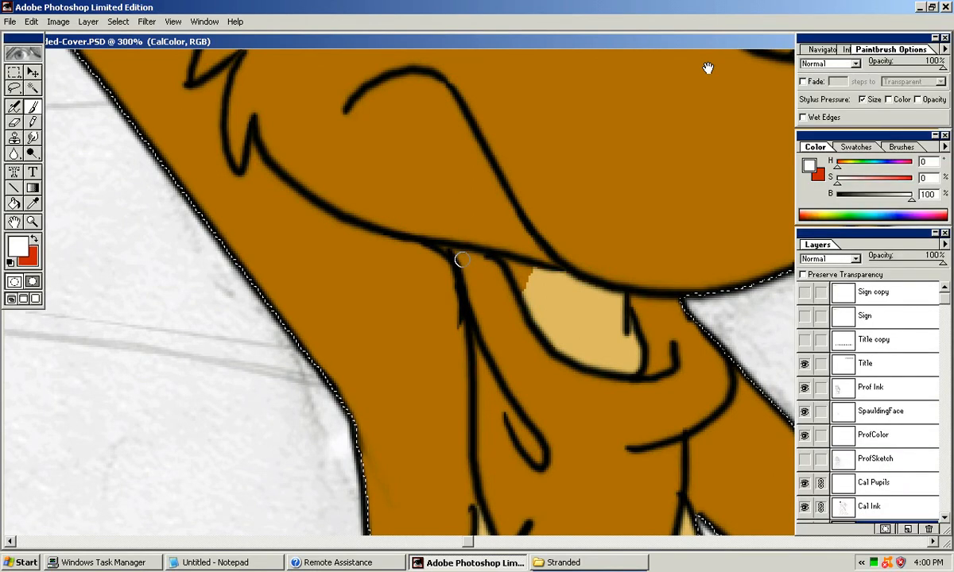
key(Tab)
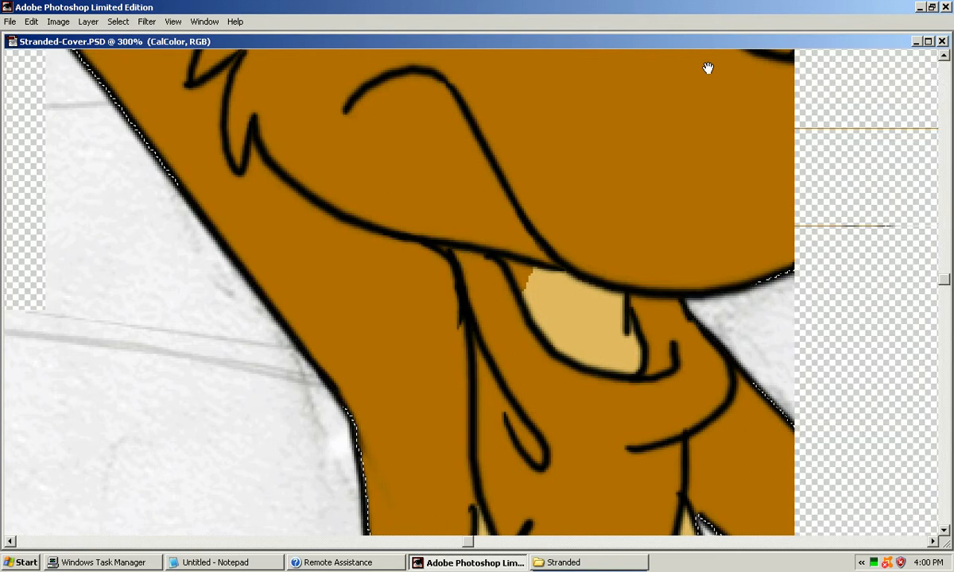
drag(454, 253, 487, 262)
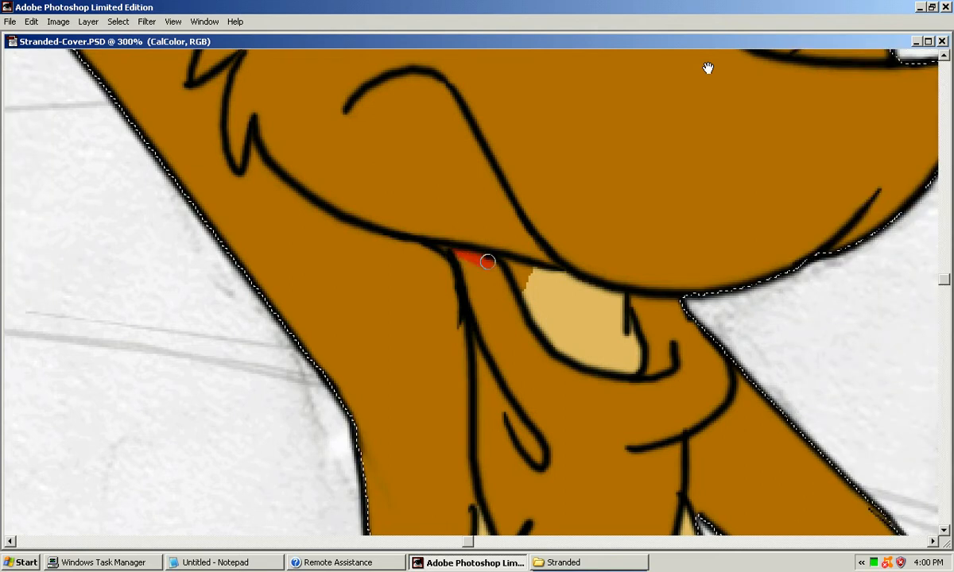
key(ctrl+z)
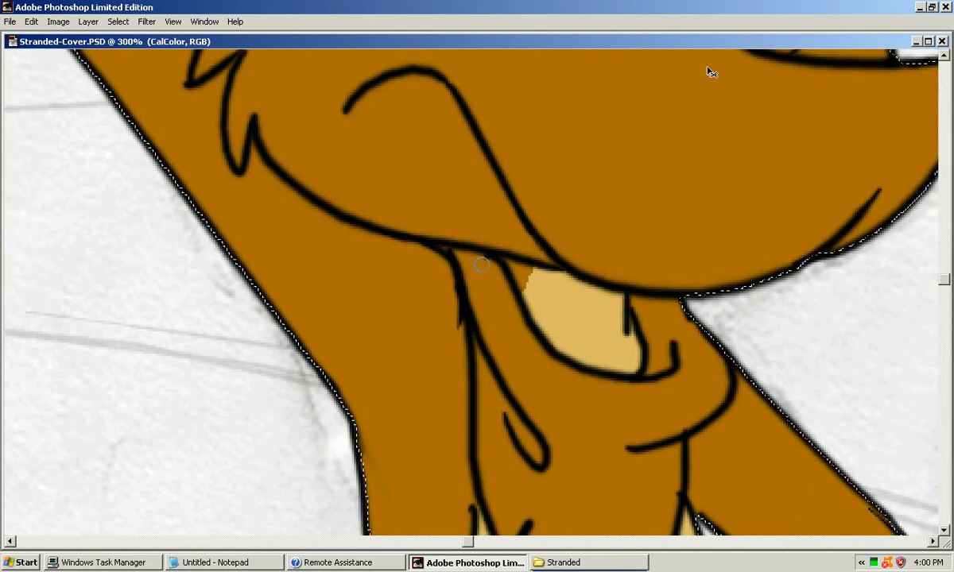
mouse_move(455, 253)
mouse_down()
mouse_move(486, 259)
mouse_move(472, 260)
mouse_move(494, 268)
mouse_move(520, 319)
mouse_move(483, 248)
mouse_move(501, 275)
mouse_move(494, 263)
mouse_move(546, 299)
mouse_move(517, 292)
mouse_move(542, 300)
mouse_up()
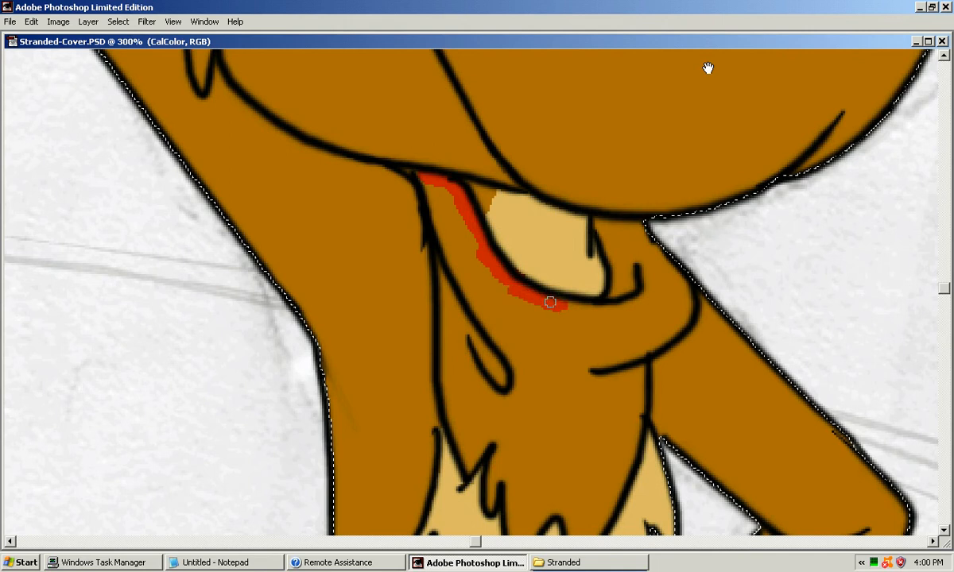
Step: Redo the lower neckline edge in red and edge the bandana's fold from under the chin around its curve beside the bent arm
key(ctrl+z)
mouse_move(481, 244)
mouse_down()
mouse_move(494, 271)
mouse_move(568, 308)
mouse_up()
mouse_move(519, 282)
mouse_down()
mouse_move(560, 307)
mouse_move(597, 311)
mouse_up()
mouse_move(641, 223)
mouse_down()
mouse_move(601, 223)
mouse_move(656, 224)
mouse_move(599, 229)
mouse_move(616, 247)
mouse_move(605, 238)
mouse_move(620, 276)
mouse_move(605, 306)
mouse_move(618, 290)
mouse_move(622, 246)
mouse_move(604, 230)
mouse_move(613, 241)
mouse_move(631, 231)
mouse_move(616, 257)
mouse_move(645, 227)
mouse_move(624, 261)
mouse_up()
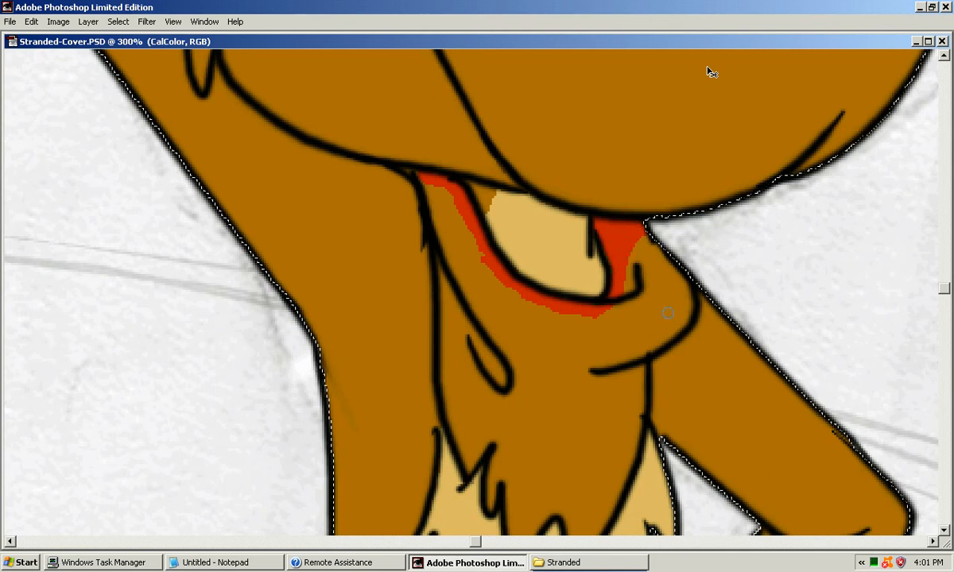
mouse_move(644, 359)
mouse_down()
mouse_move(687, 308)
mouse_move(685, 322)
mouse_move(689, 289)
mouse_move(648, 233)
mouse_up()
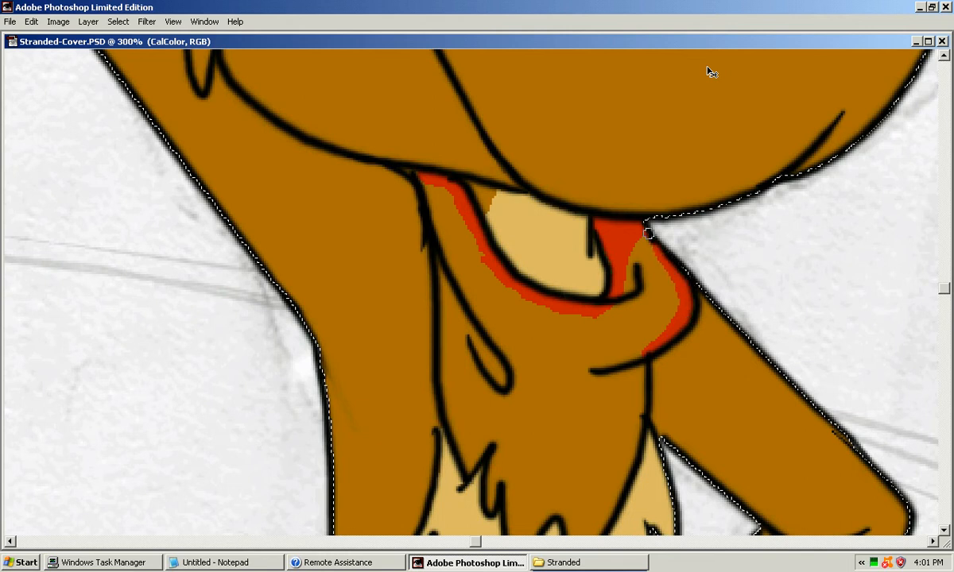
Step: Edge both hanging sides of the bandana in red, from the jaw and the shoulder fold down to the chest fur
scroll(708, 68, down, 1)
drag(434, 249, 443, 315)
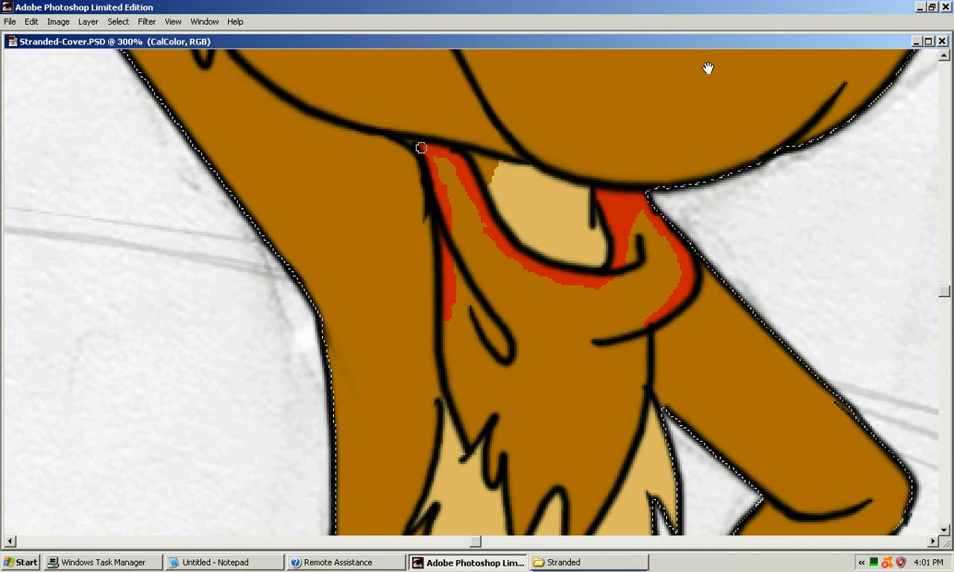
scroll(708, 68, down, 3)
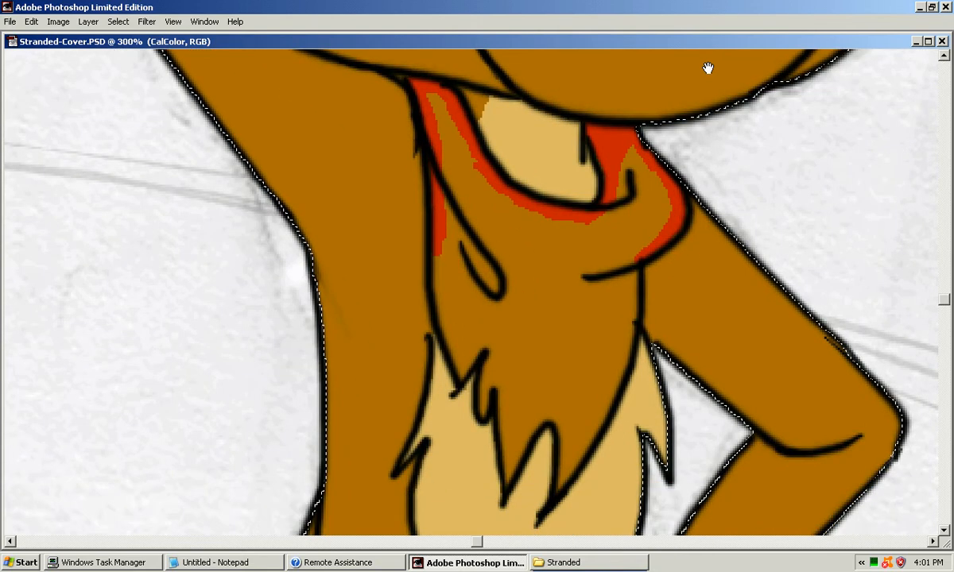
drag(436, 251, 437, 292)
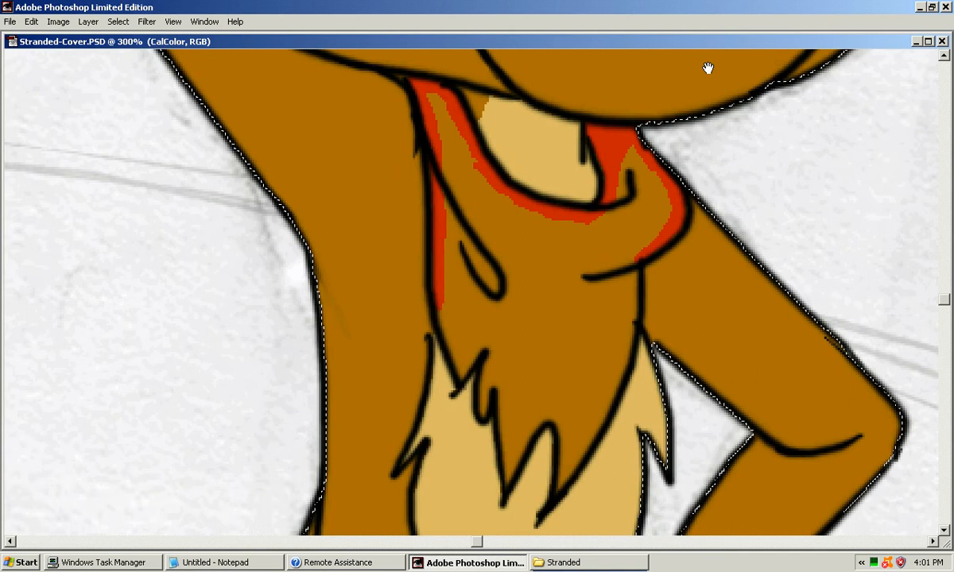
scroll(440, 291, down, 3)
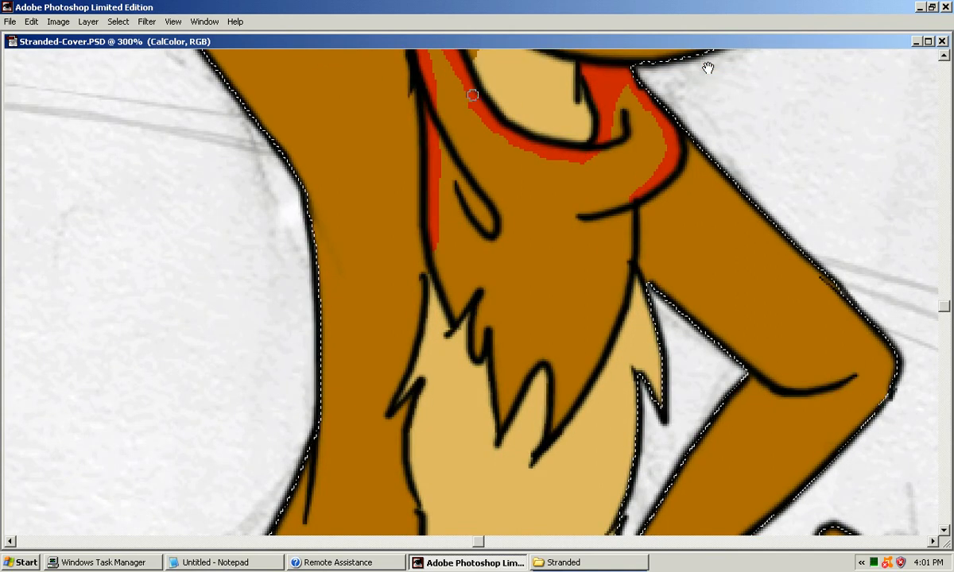
drag(434, 231, 439, 298)
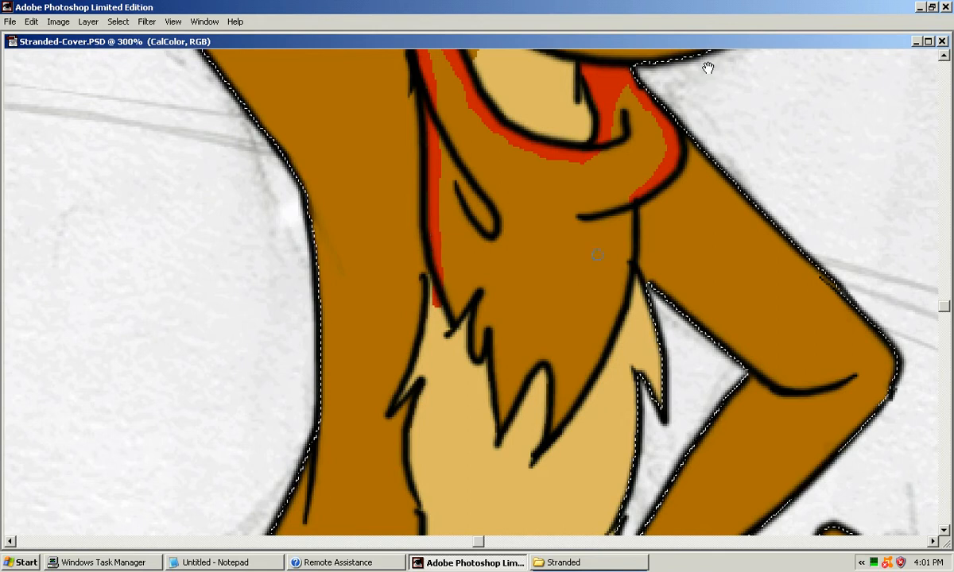
drag(633, 203, 633, 261)
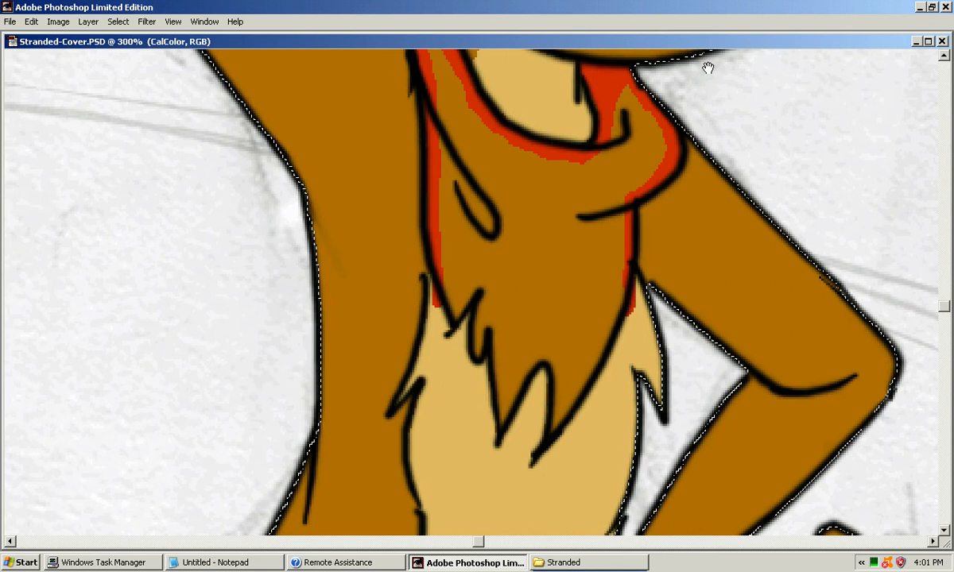
Step: Fill the outlined bandana with red using the Paint Bucket, replacing the first fill with one that has anti-aliasing off
scroll(588, 301, up, 2)
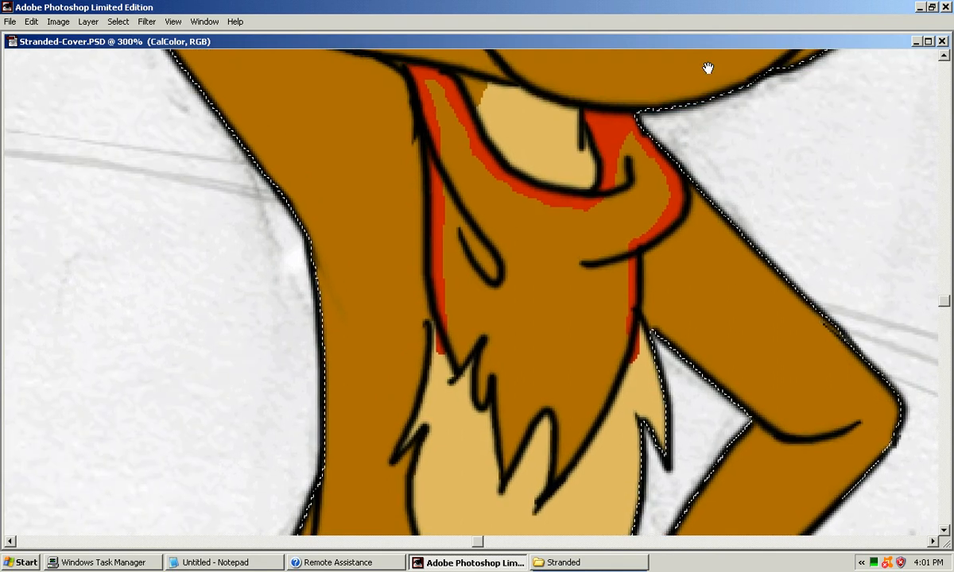
click(552, 304)
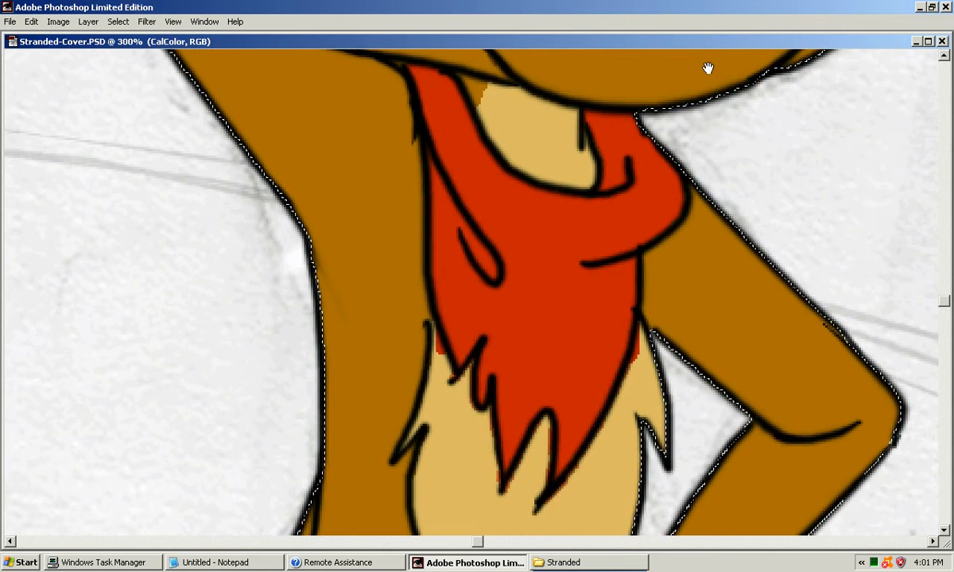
scroll(707, 67, down, 4)
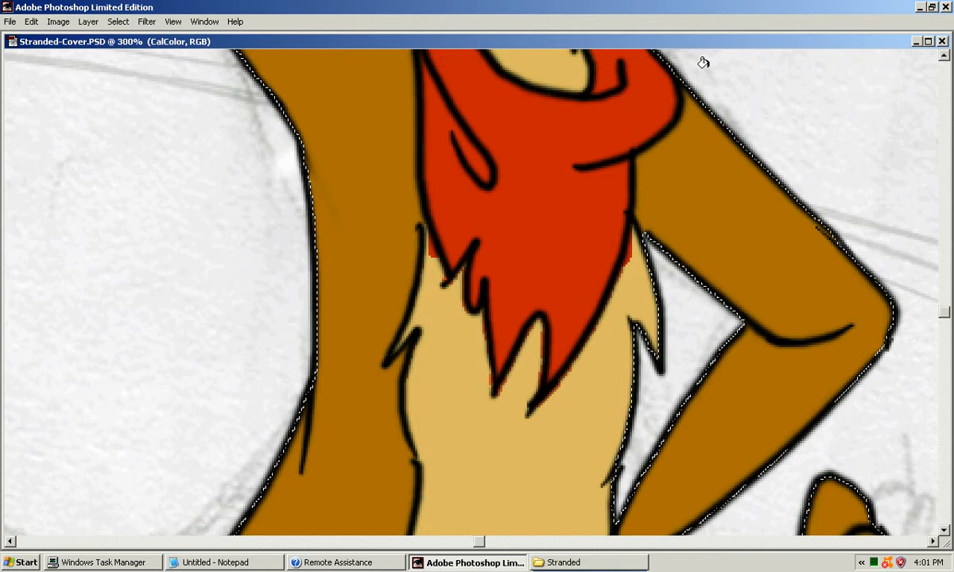
key(ctrl+z)
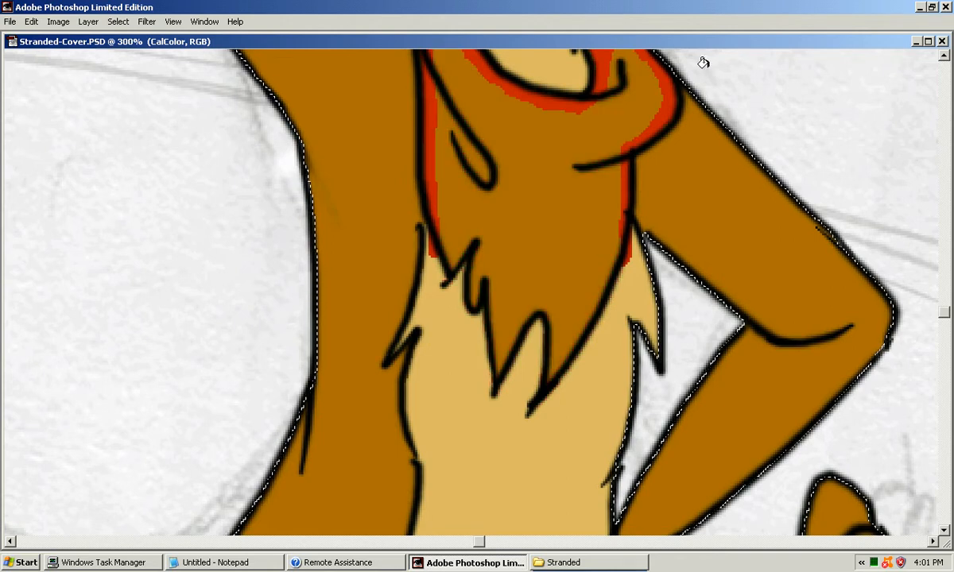
key(Tab)
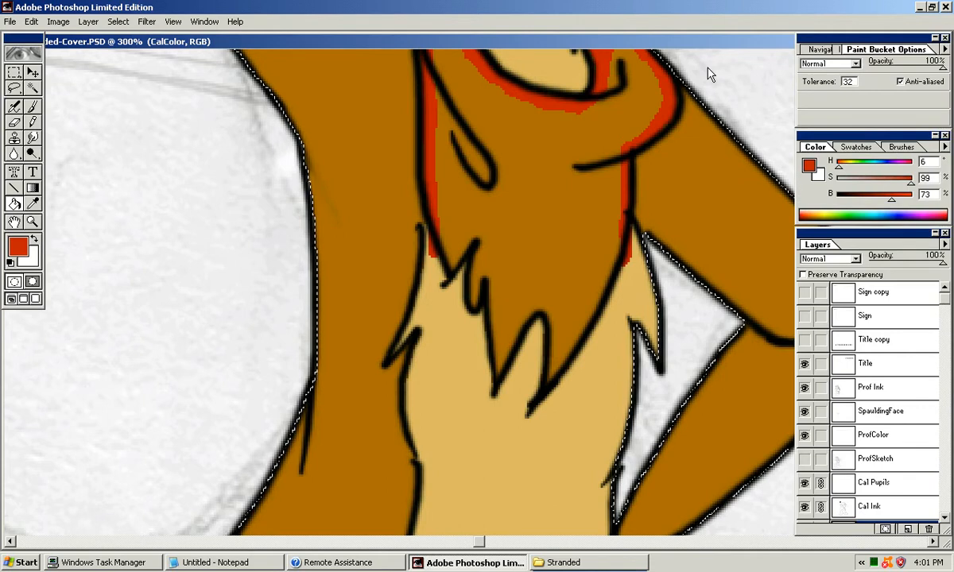
key(Tab)
key(ctrl+z)
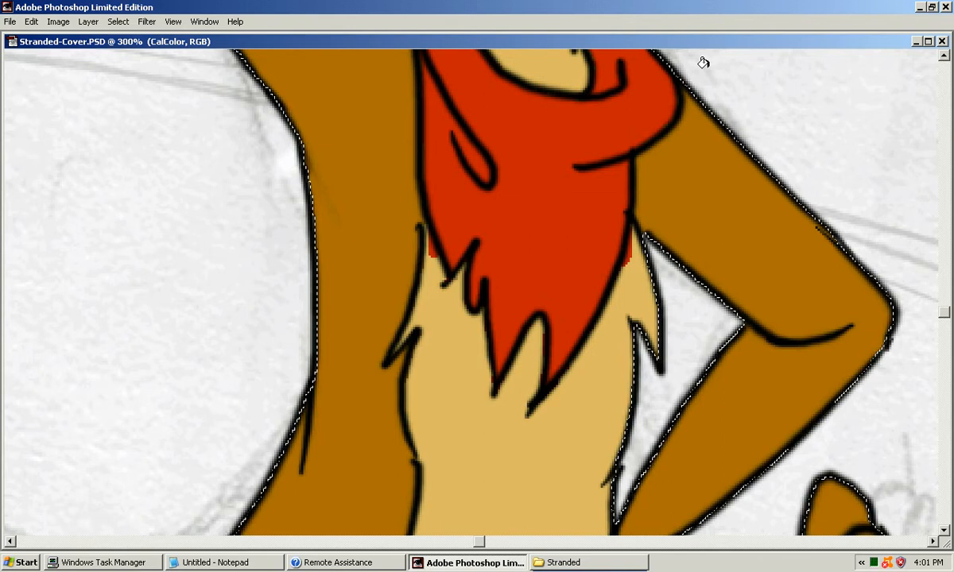
key(Tab)
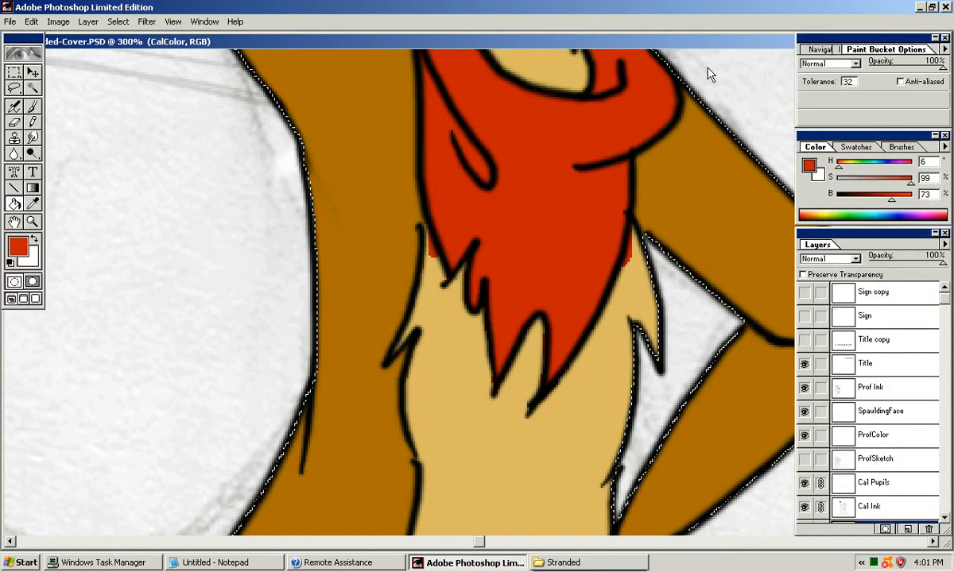
Step: Cover the stray red outside both sides of the bandana with the chest's light tan (H 43, S 62, B 83) using the Pencil
key(Tab)
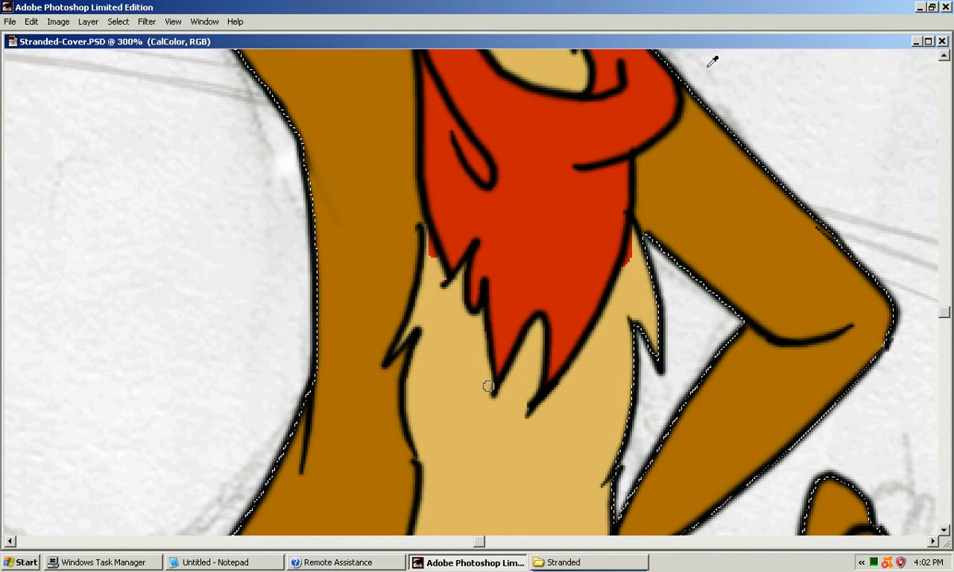
drag(433, 239, 435, 253)
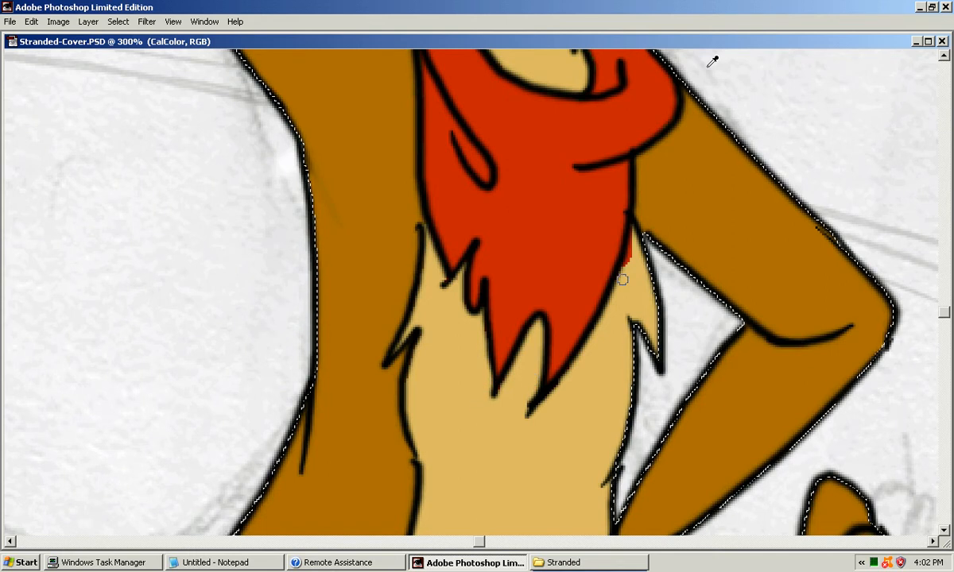
mouse_move(707, 67)
mouse_down()
mouse_move(702, 150)
mouse_move(708, 68)
mouse_move(678, 110)
mouse_move(668, 99)
mouse_move(692, 234)
mouse_move(694, 183)
mouse_move(675, 542)
mouse_move(689, 569)
mouse_up()
Step: Set white as the foreground color and the brown sampled from Cal's face as the background color
key(Tab)
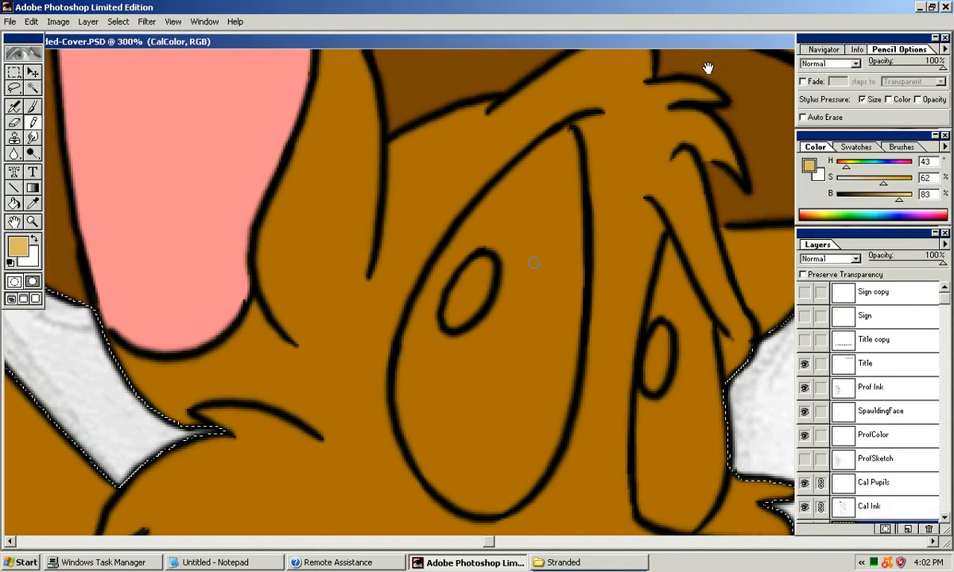
key(x)
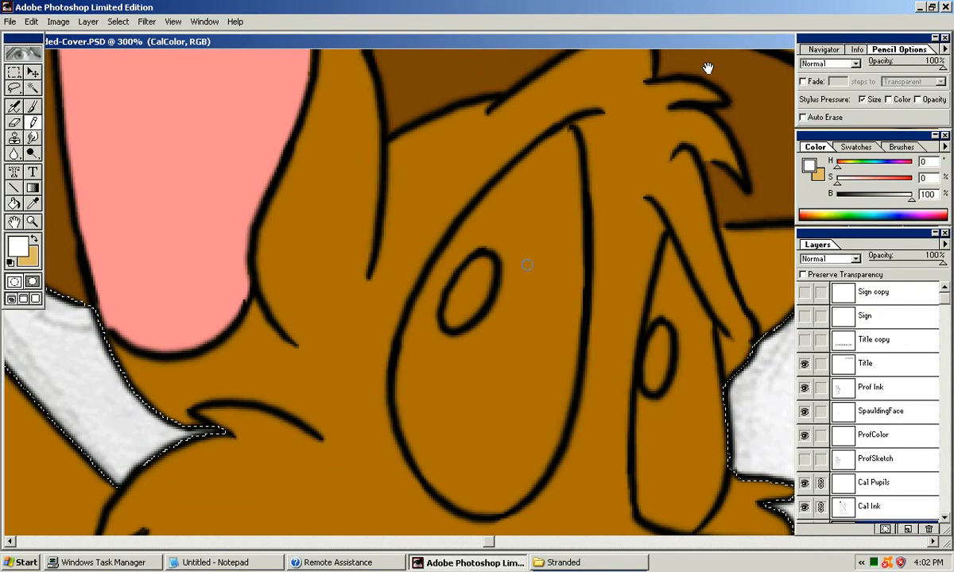
key(x)
alt+click(557, 232)
key(x)
key(Tab)
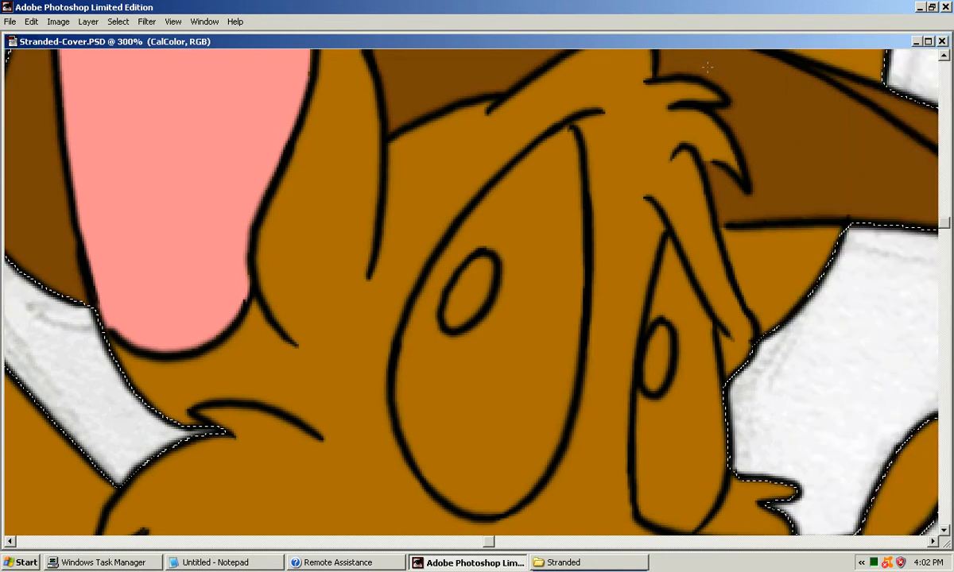
key(Tab)
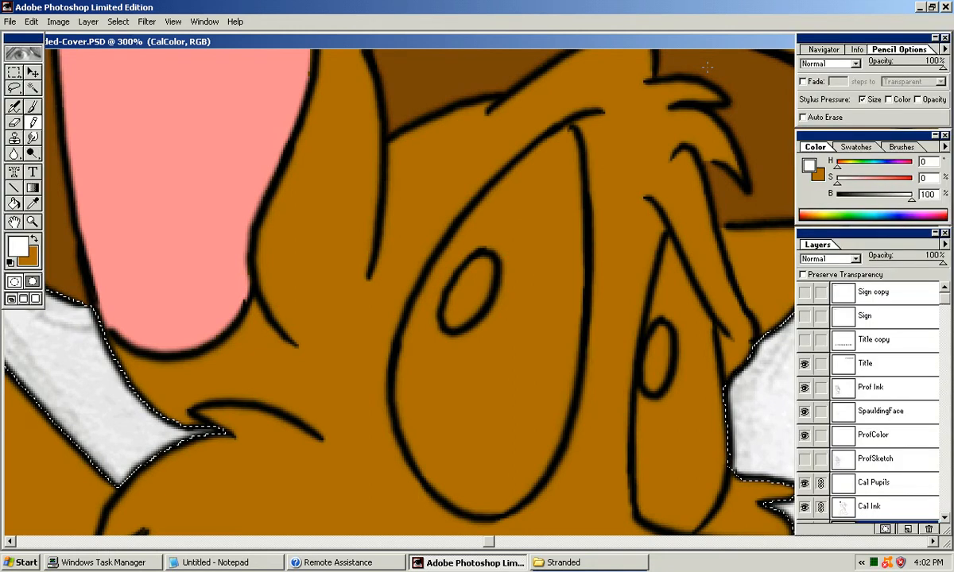
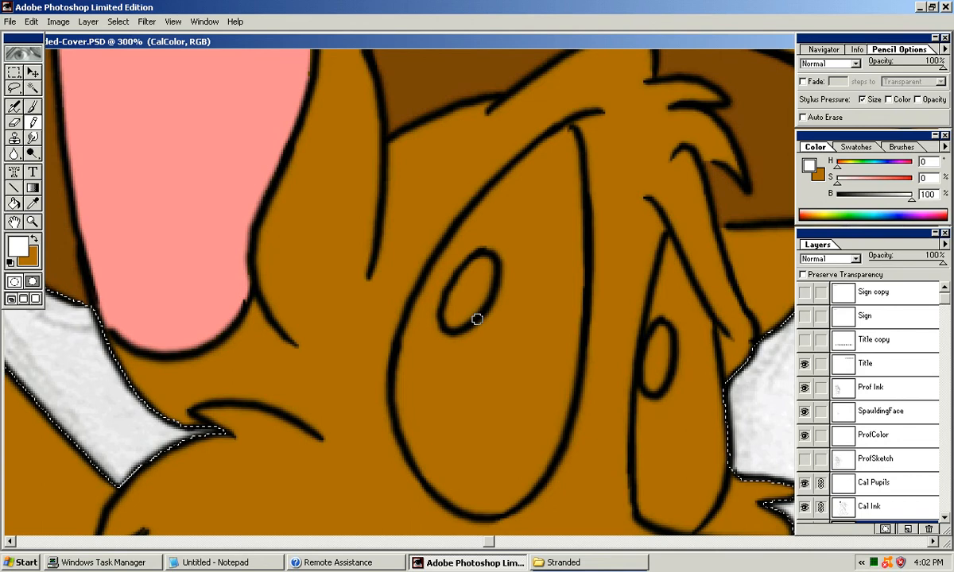
Step: Edge the inside of Cal's larger eye in white with the Pencil, all the way around its outline
scroll(413, 286, down, 1)
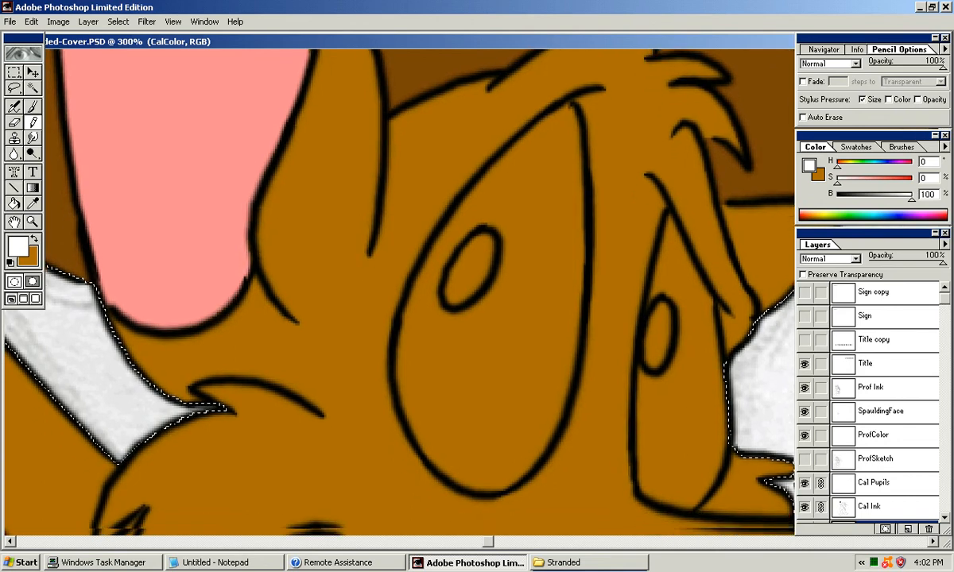
drag(407, 323, 450, 229)
drag(419, 283, 467, 198)
drag(483, 177, 502, 164)
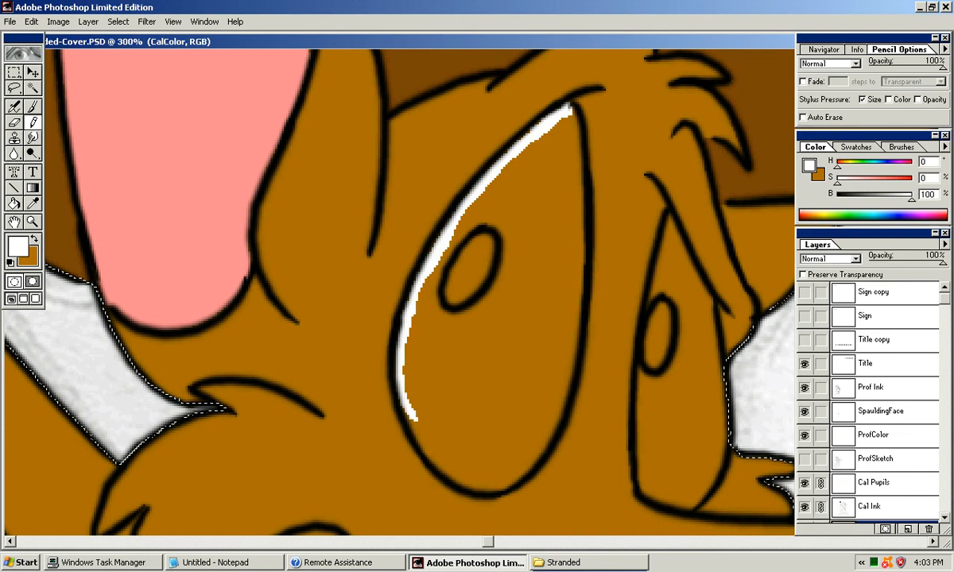
scroll(399, 291, down, 3)
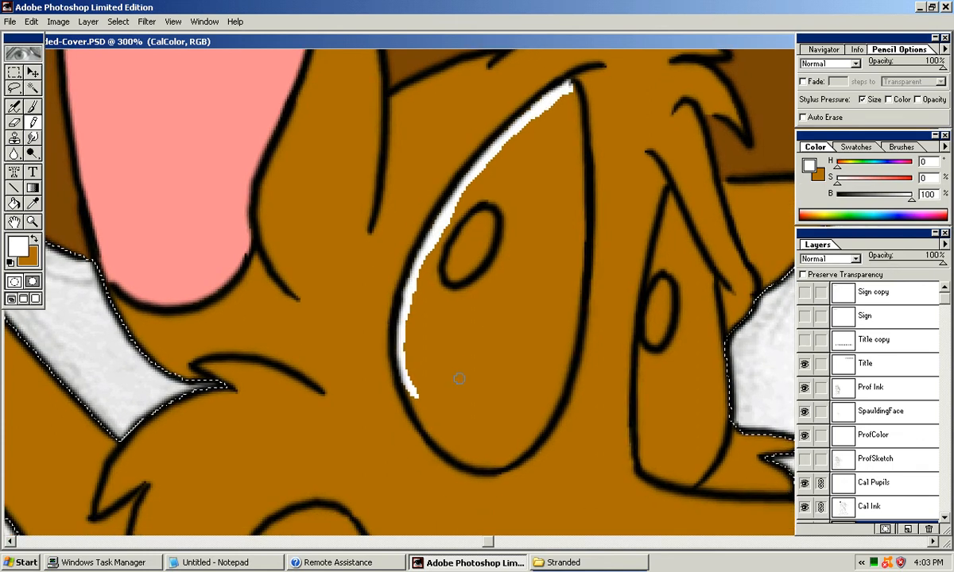
drag(415, 396, 435, 434)
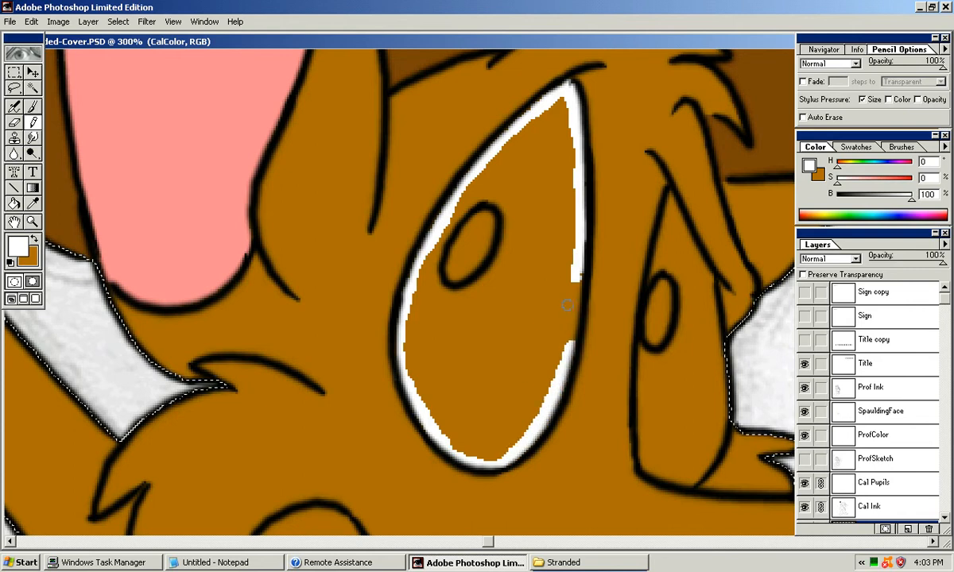
drag(571, 320, 576, 275)
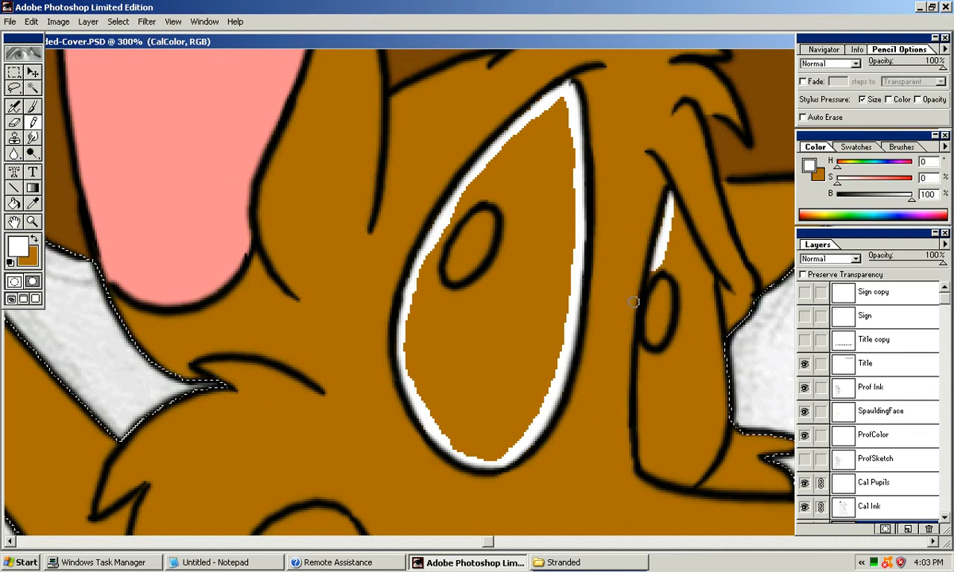
Step: Edge the inside of Cal's smaller eye in white with the Pencil, all the way around its outline
mouse_move(654, 274)
mouse_down()
mouse_move(644, 249)
mouse_move(575, 195)
mouse_move(570, 235)
mouse_up()
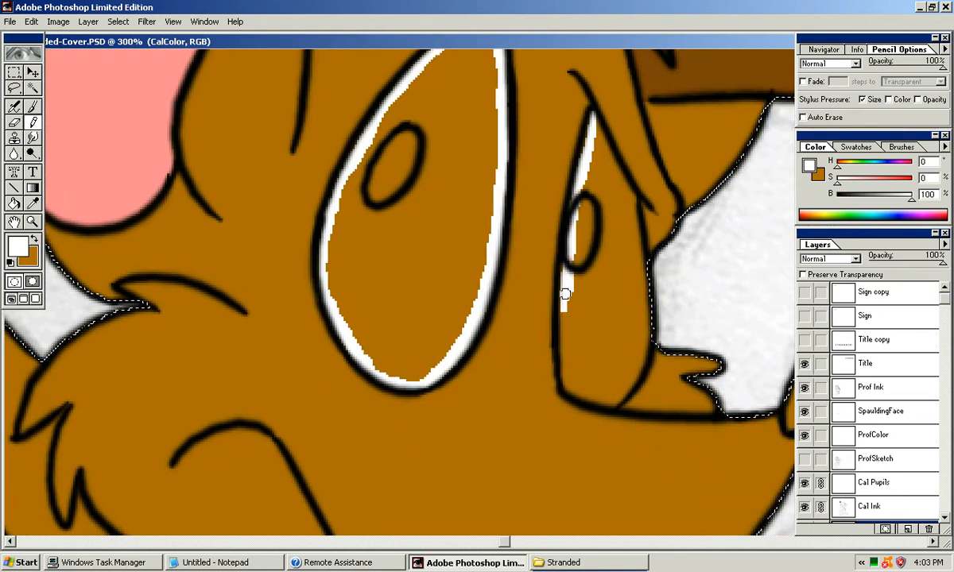
drag(565, 307, 567, 352)
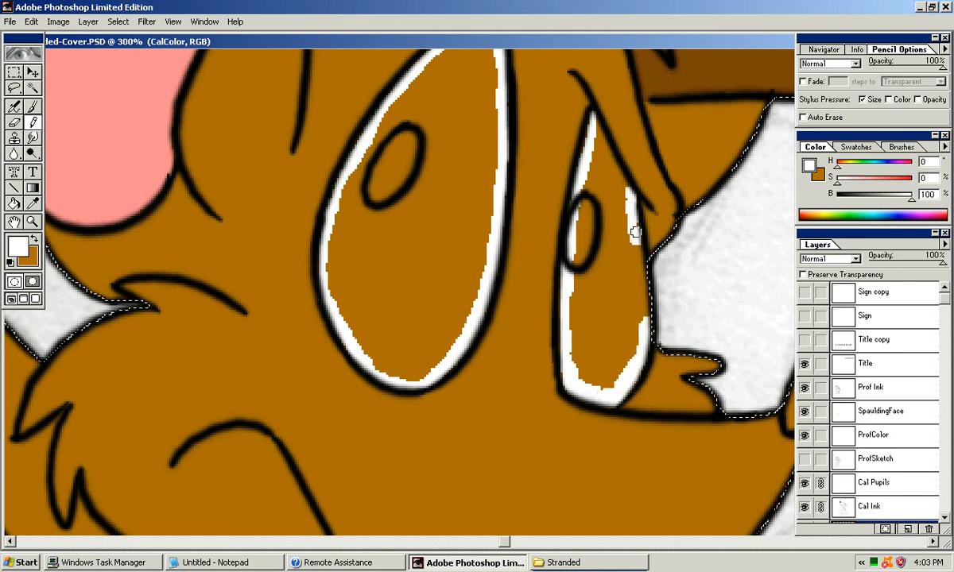
drag(636, 231, 633, 236)
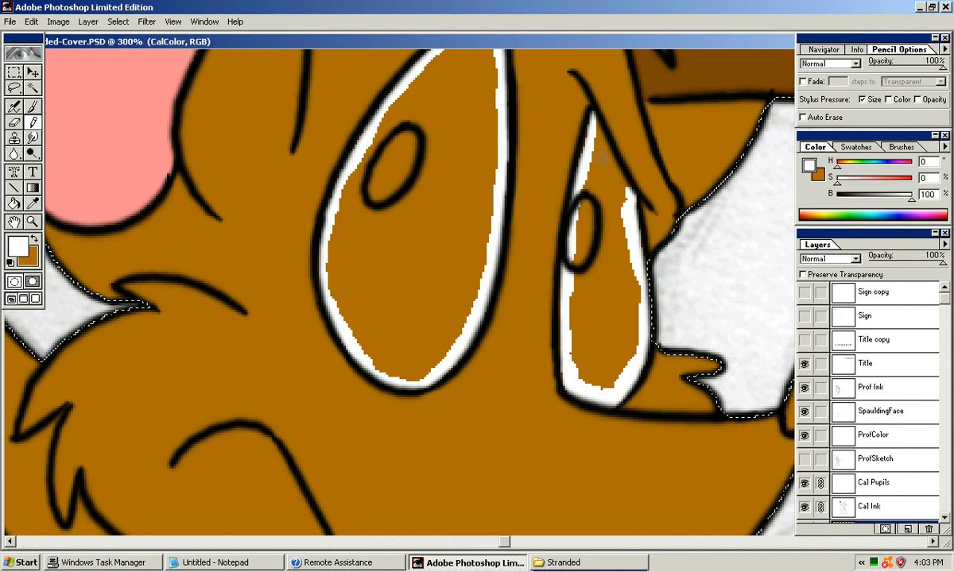
drag(594, 128, 606, 146)
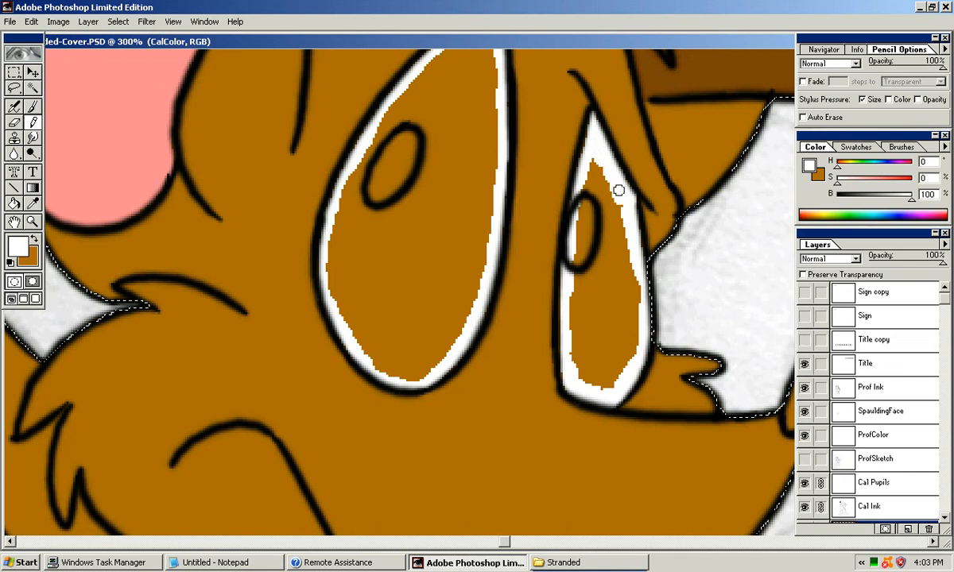
Step: Fill the remaining brown inside both of Cal's outlined eyes with white using the Paint Bucket
scroll(626, 210, up, 3)
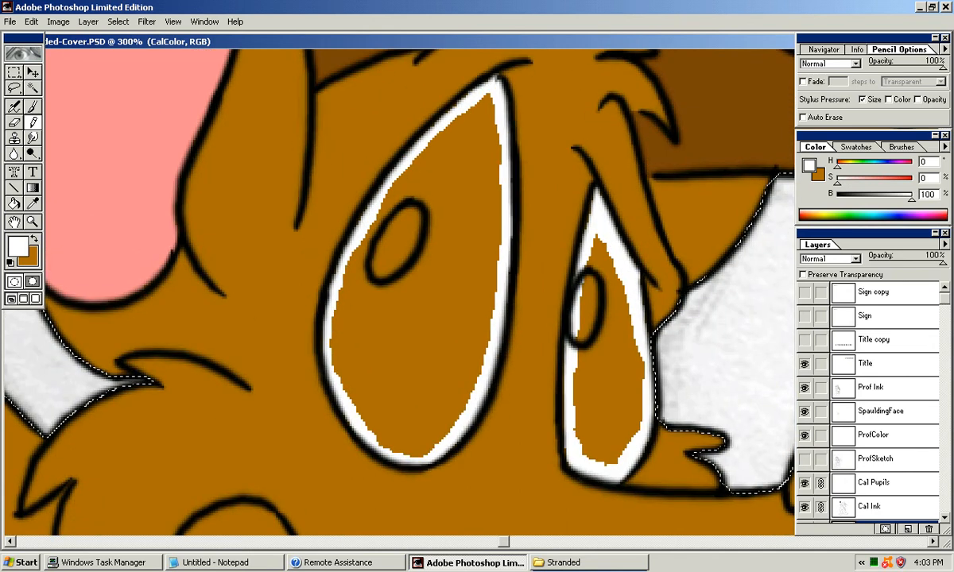
scroll(588, 262, down, 2)
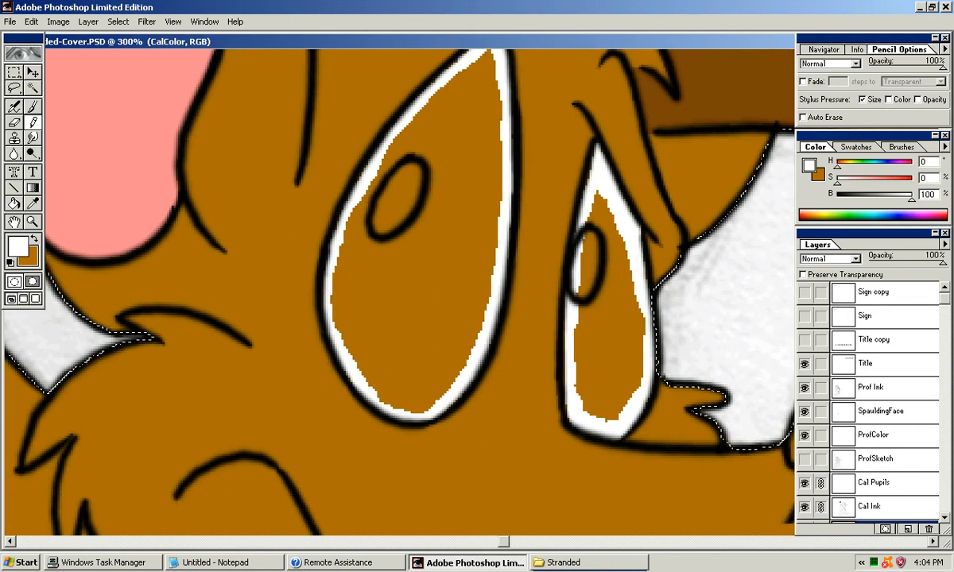
key(k)
click(623, 312)
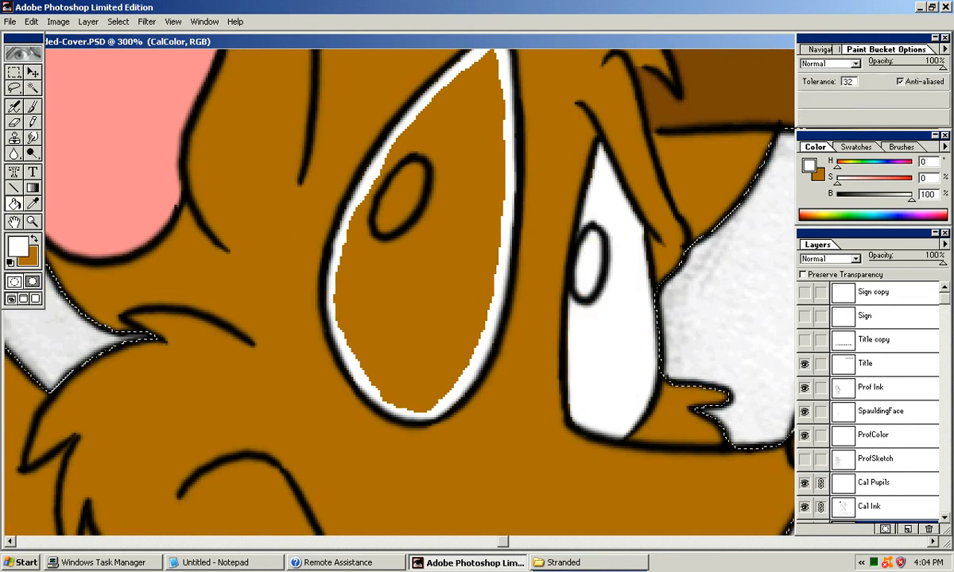
click(421, 302)
key(ctrl+alt+0)
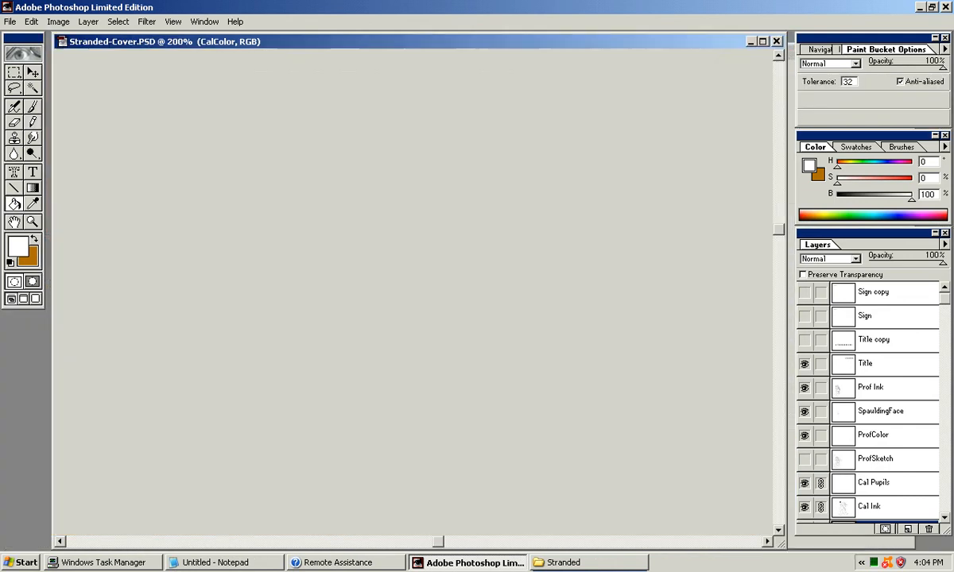
key(ctrl+minus)
key(ctrl+minus)
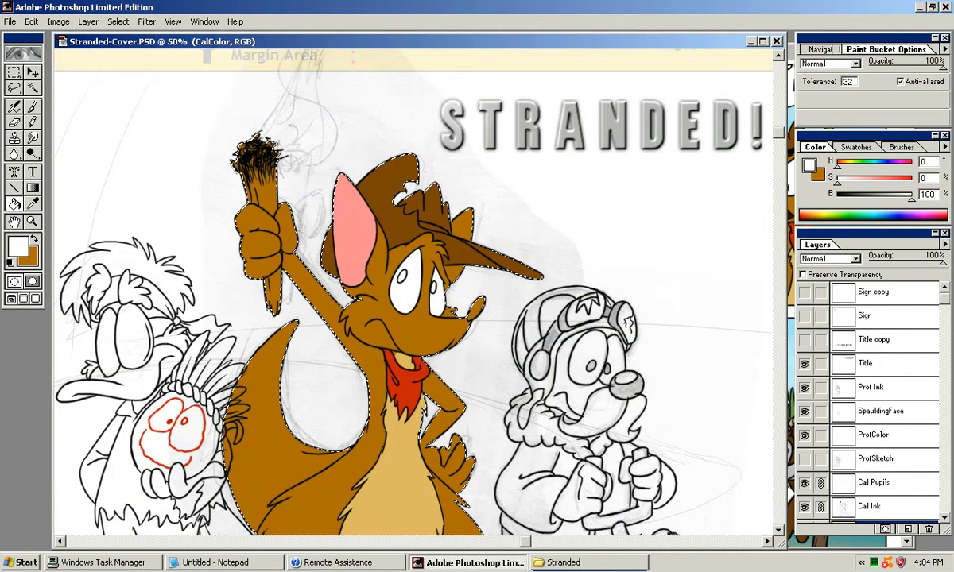
Step: Edge the inside of Cal's nose in white with the Pencil and fill the rest of it with white
key(ctrl+plus)
key(ctrl+plus)
key(ctrl+plus)
key(ctrl+plus)
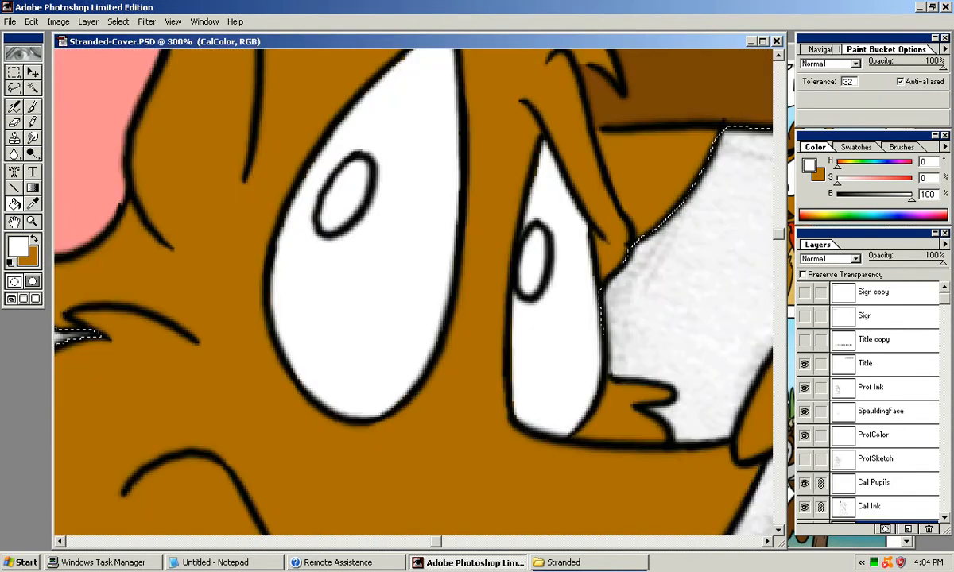
drag(548, 341, 278, 247)
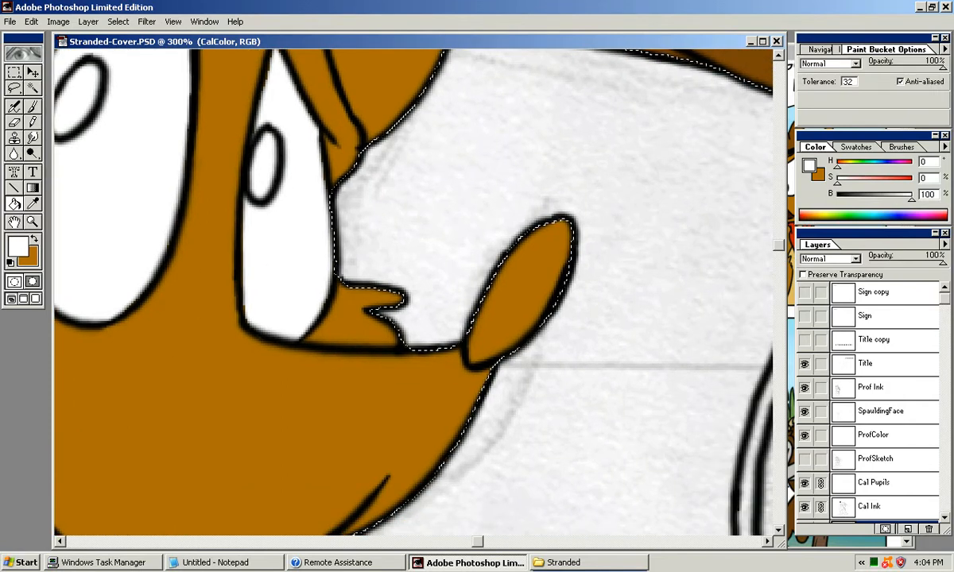
key(n)
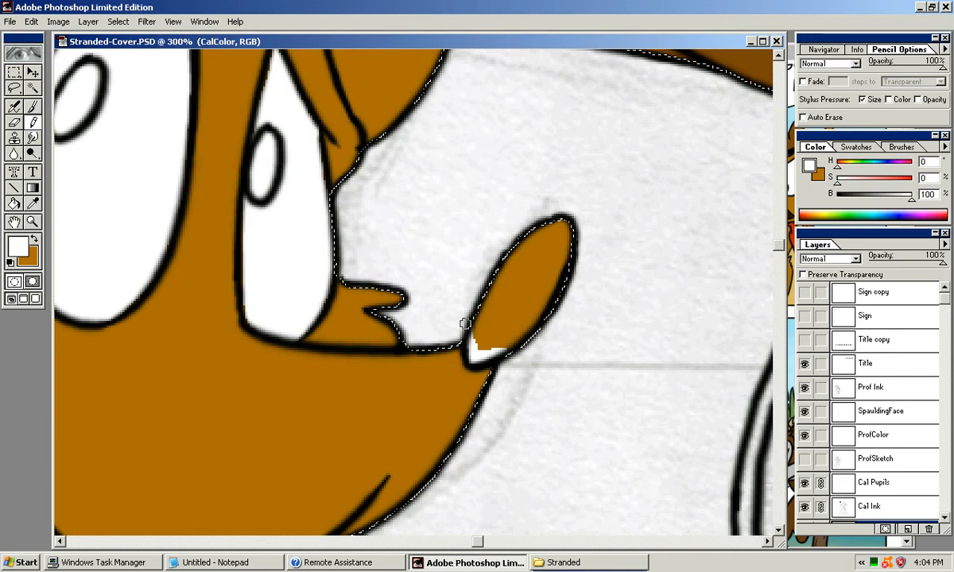
key(g)
click(493, 326)
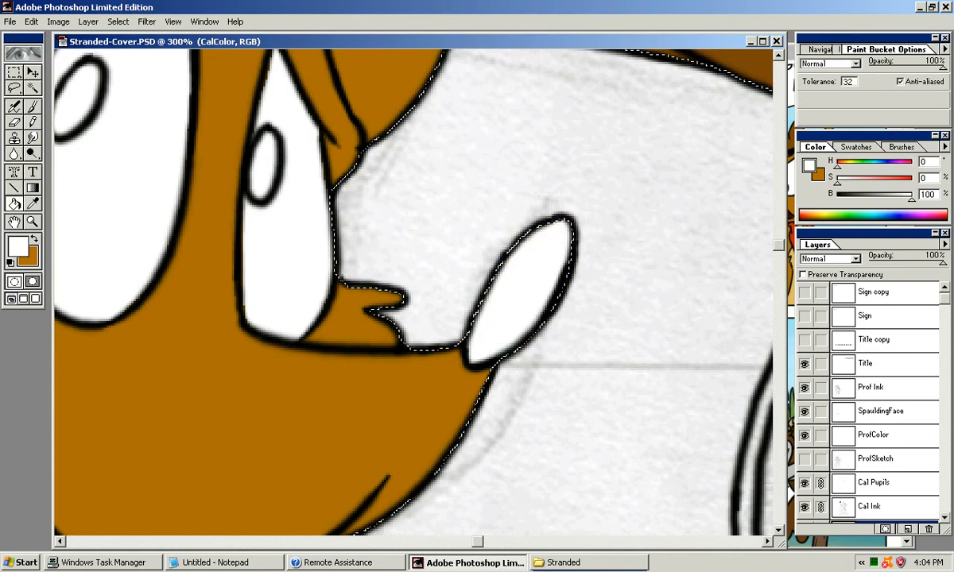
Step: Sample black from the ink outline and refill Cal's nose with it using the Paint Bucket
drag(509, 294, 553, 325)
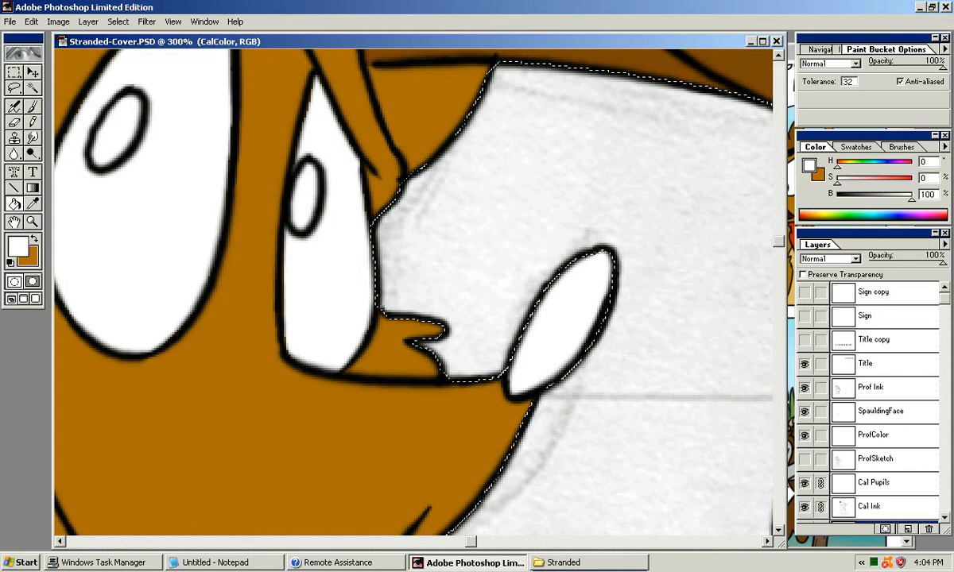
alt+click(510, 388)
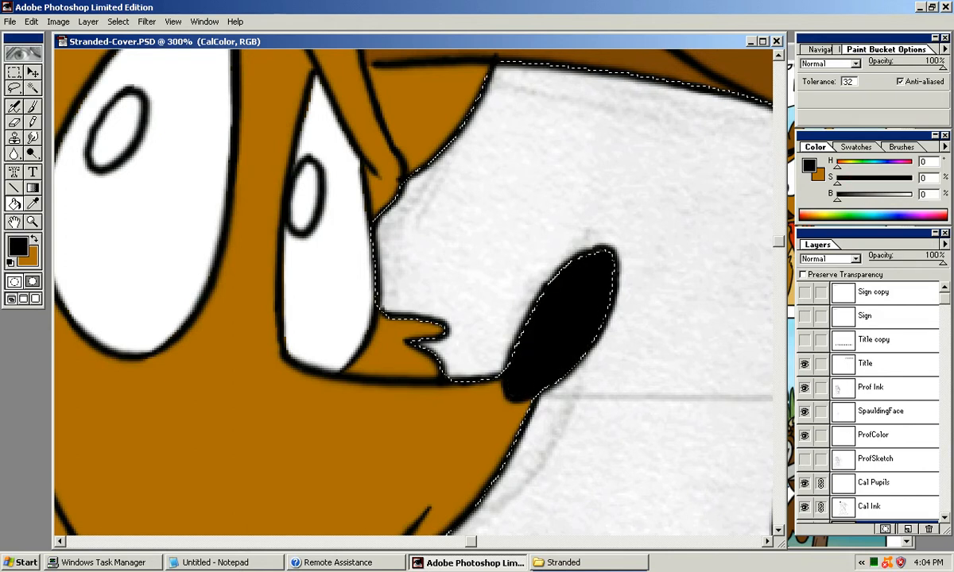
drag(560, 334, 637, 399)
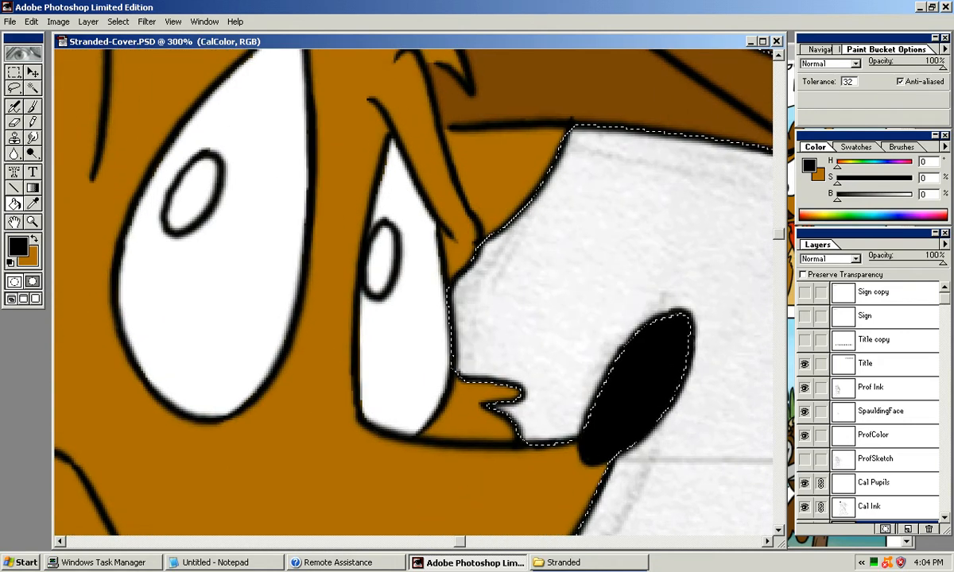
key(ctrl+minus)
key(ctrl+minus)
key(ctrl+minus)
key(ctrl+minus)
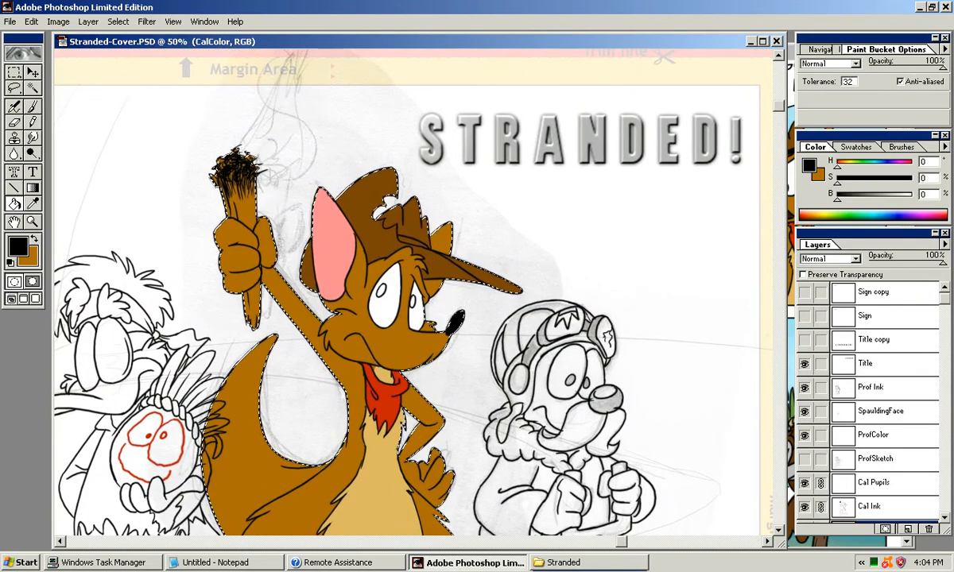
Step: Sample white from Cal's eye and touch up the inner edges of both eyes with the Pencil
key(ctrl+plus)
key(ctrl+plus)
key(ctrl+plus)
key(ctrl+plus)
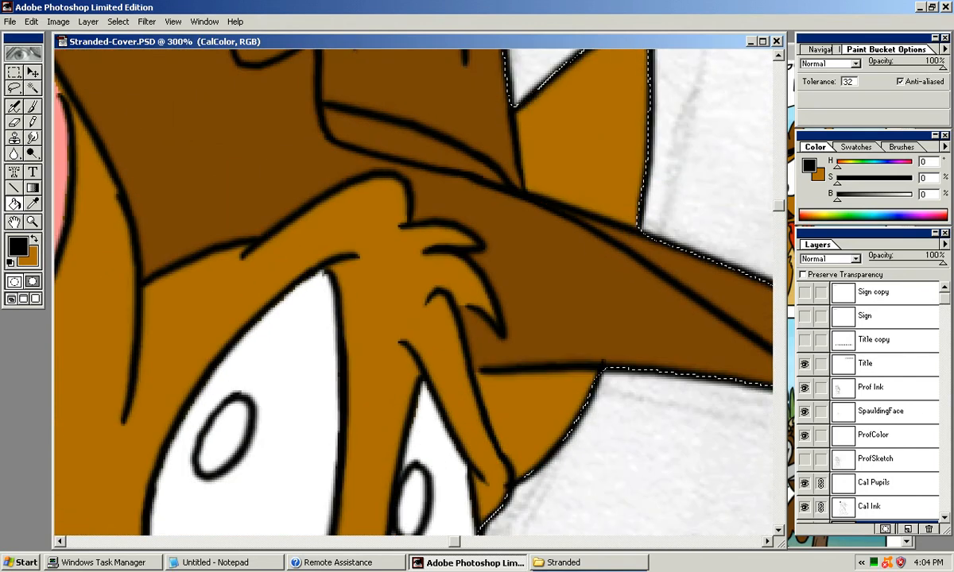
drag(413, 262, 459, 324)
alt+click(338, 422)
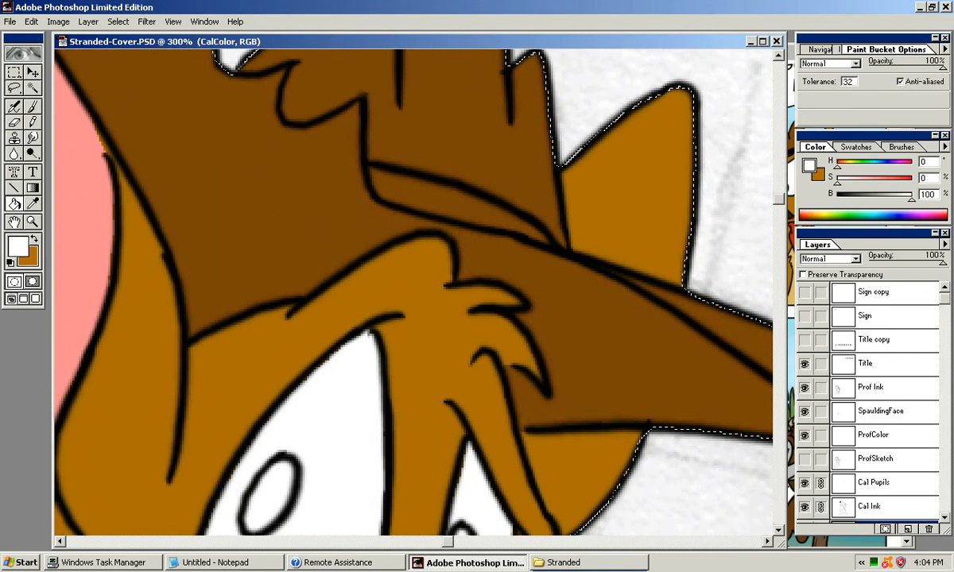
key(y)
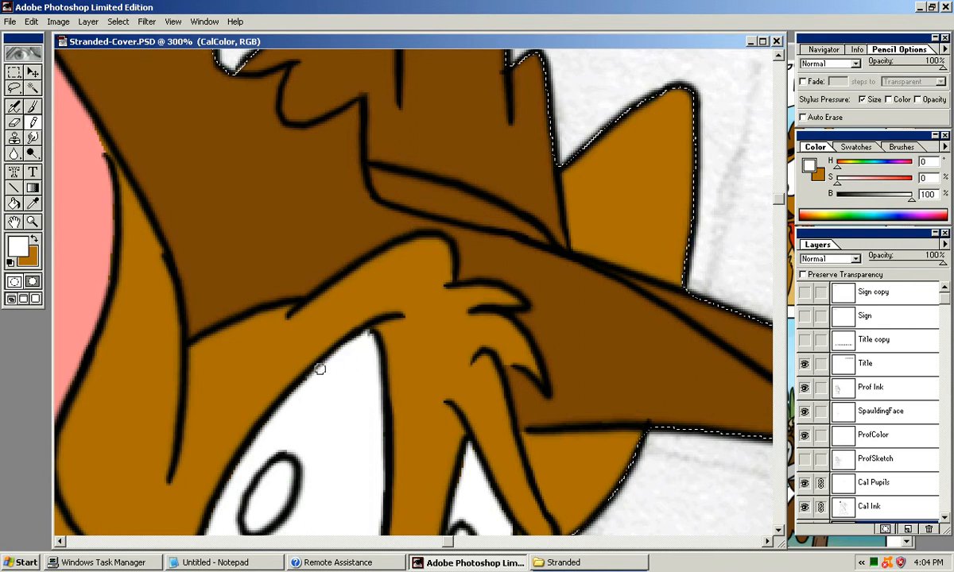
drag(241, 467, 290, 366)
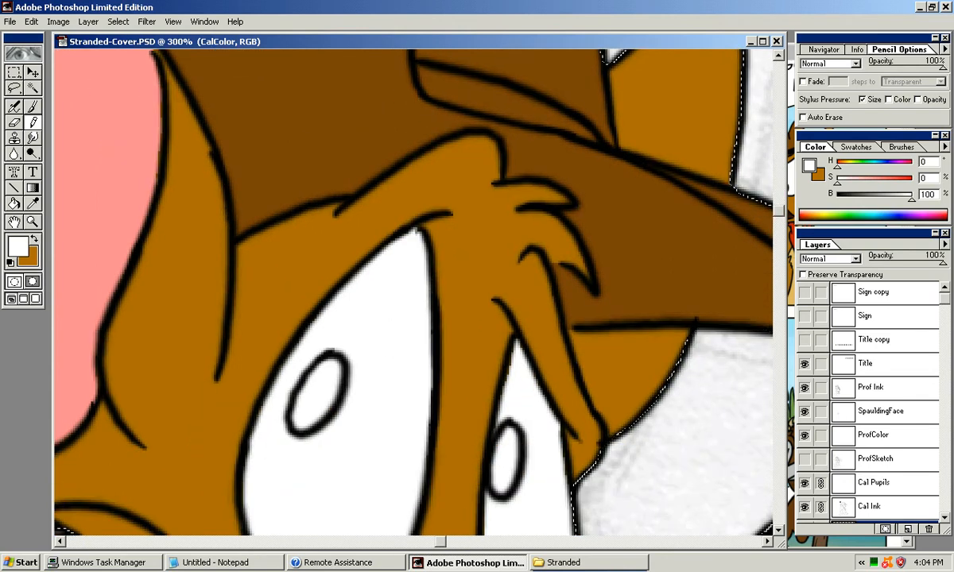
mouse_move(258, 322)
mouse_down()
mouse_move(155, 495)
mouse_move(217, 411)
mouse_move(120, 229)
mouse_up()
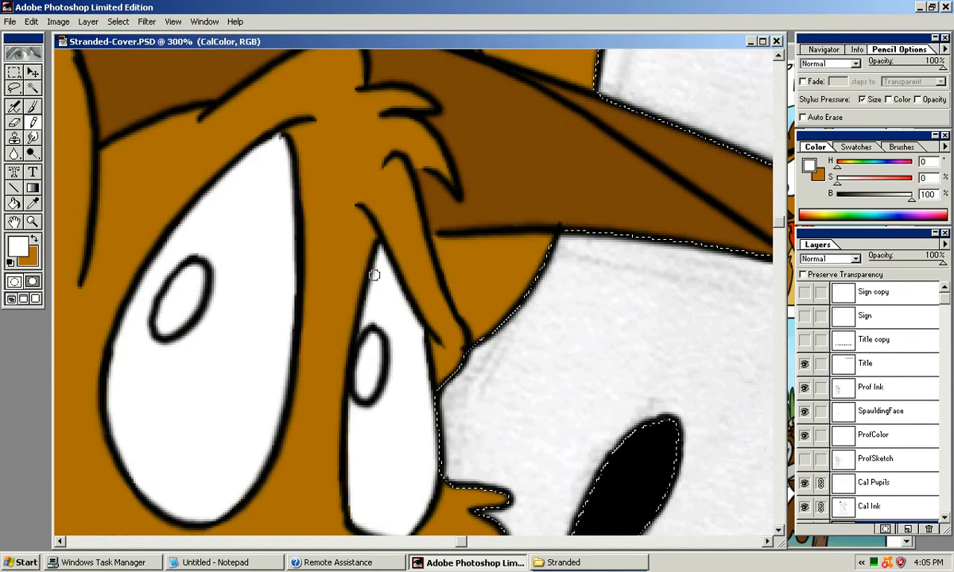
Step: Sample black from Cal's nose and color the narrow band between the hat's crown and brim with the Pencil
alt+click(638, 467)
mouse_move(478, 295)
mouse_down()
mouse_move(448, 487)
mouse_move(482, 547)
mouse_up()
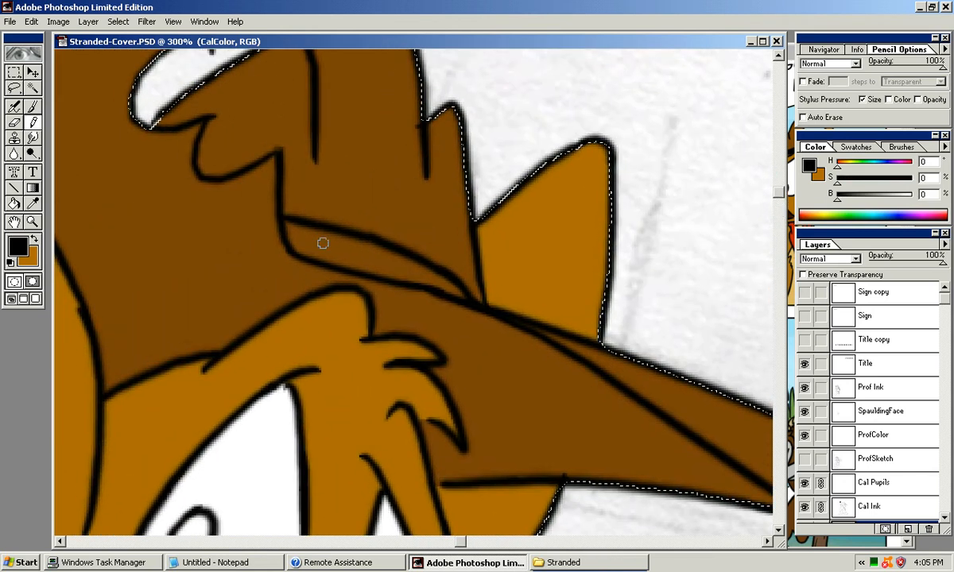
drag(291, 228, 304, 233)
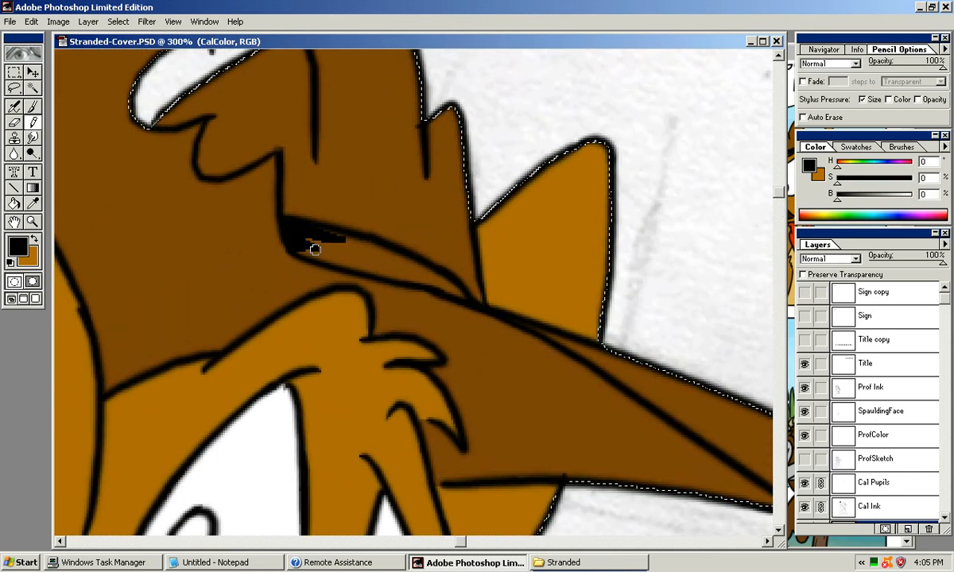
drag(322, 255, 405, 261)
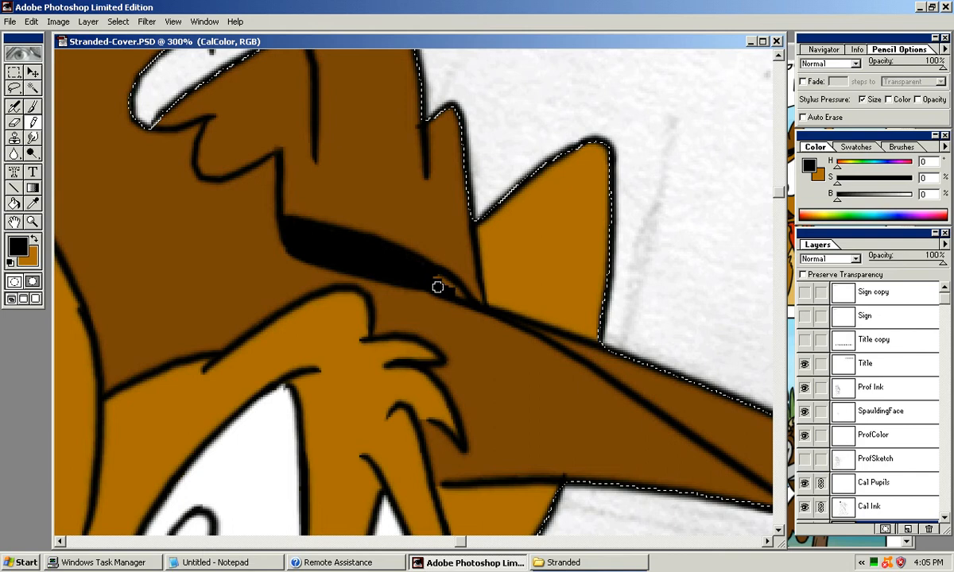
drag(432, 273, 458, 294)
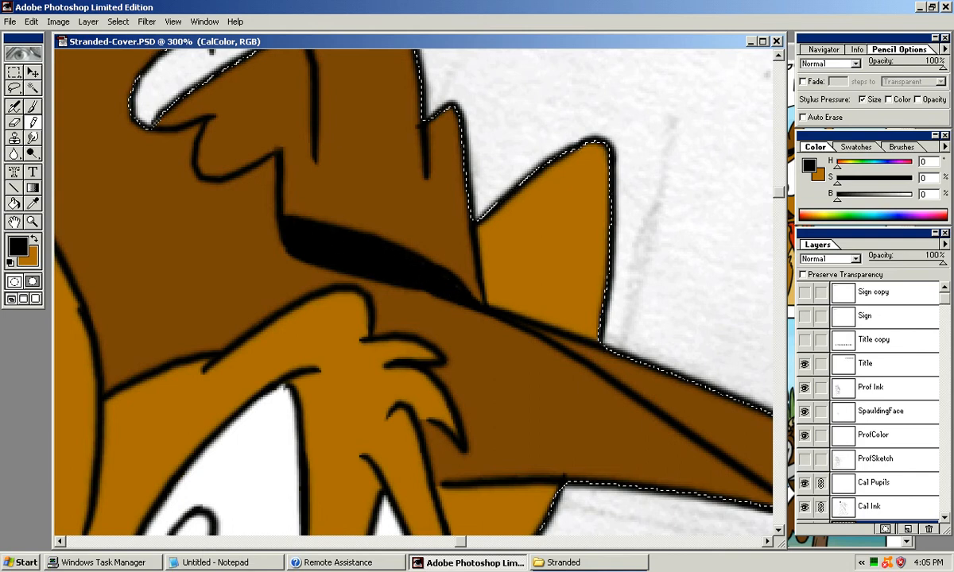
key(ctrl+minus)
key(ctrl+minus)
key(ctrl+minus)
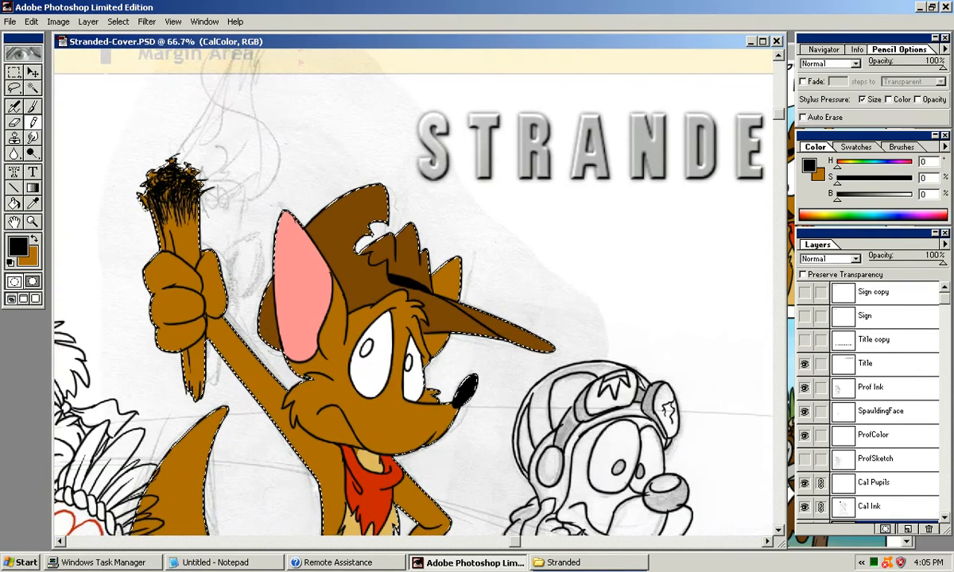
Step: Sample the dark brown (H 25, S 53, B 34) from the professor's hair in S10Big.JPG and return to Stranded-Cover.PSD
drag(396, 527, 493, 532)
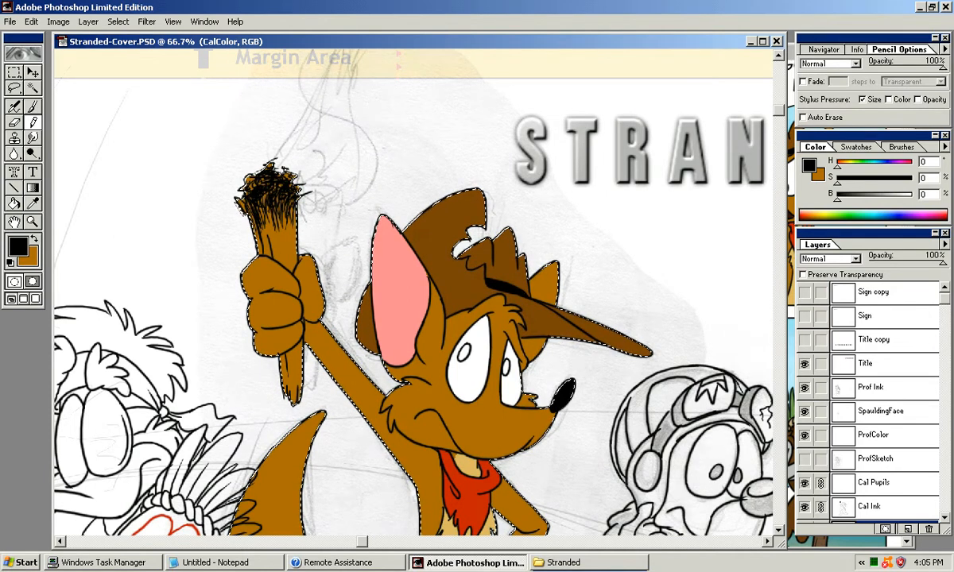
click(791, 270)
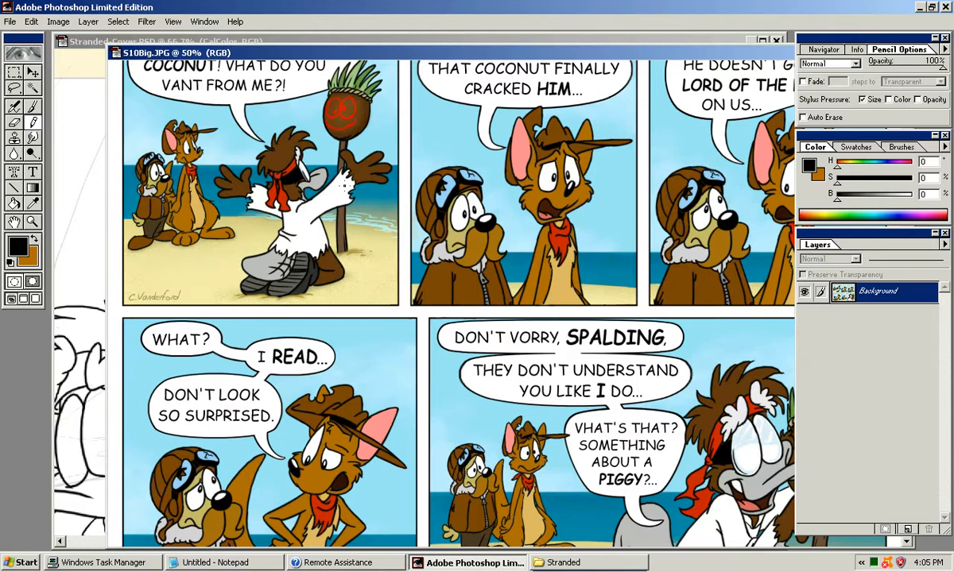
alt+click(736, 385)
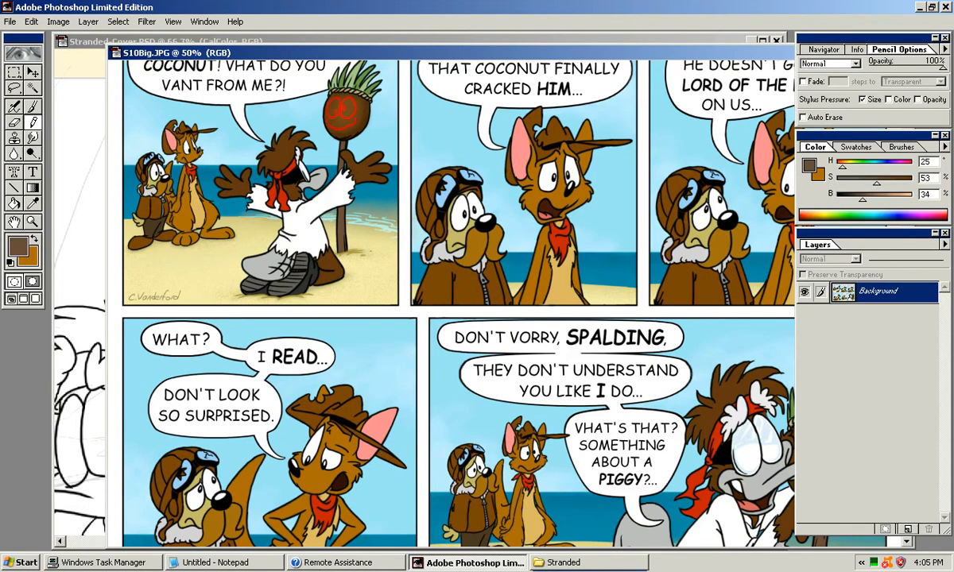
click(80, 238)
key(ctrl+plus)
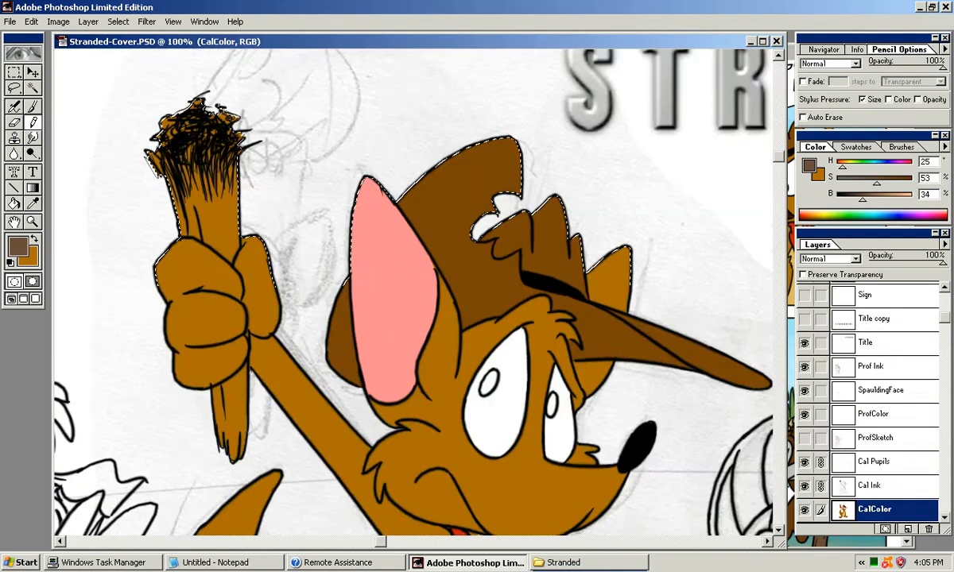
Step: Edge the torch in the sampled dark brown above Cal's fist with the Pencil and fill its upper part using the Paint Bucket
key(ctrl+plus)
drag(57, 176, 233, 270)
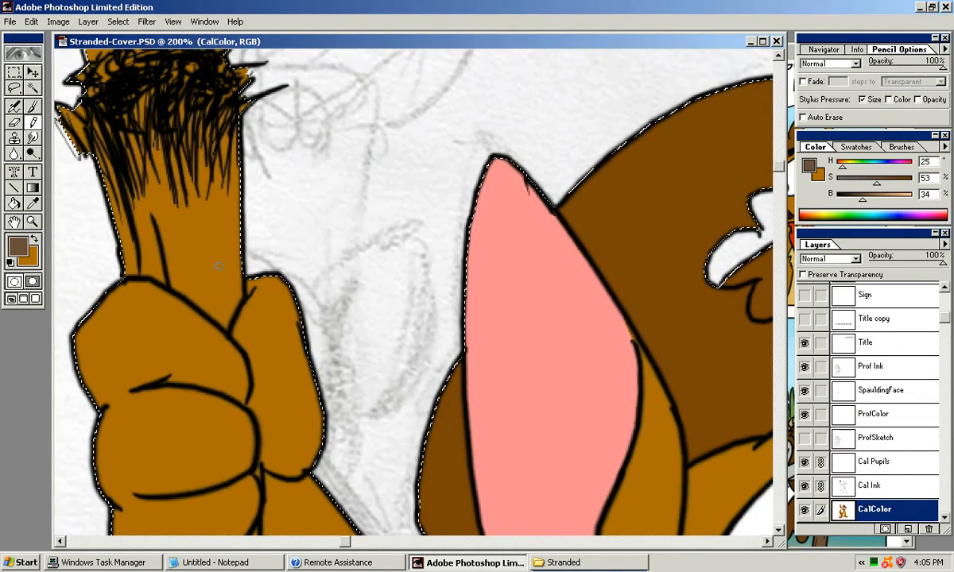
drag(228, 309, 226, 322)
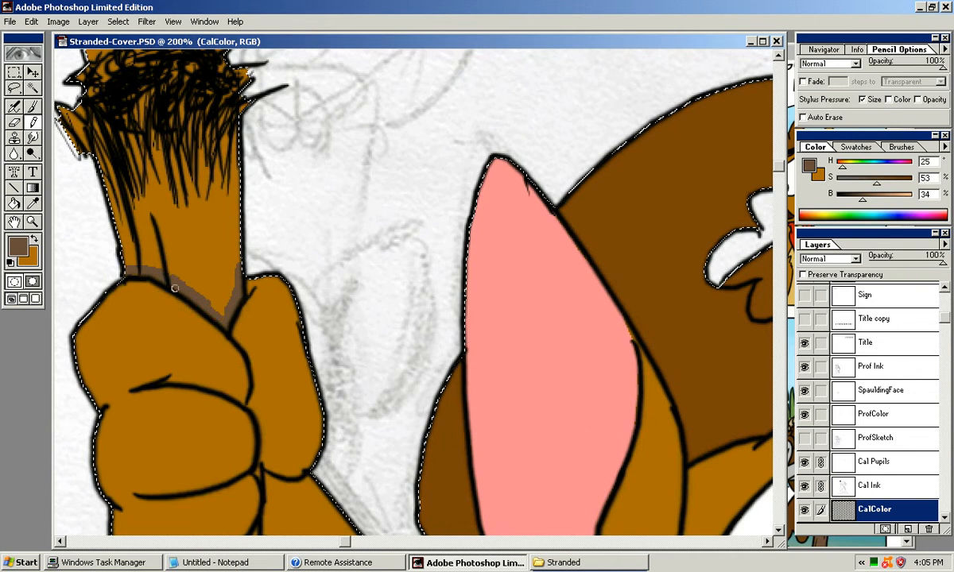
key(k)
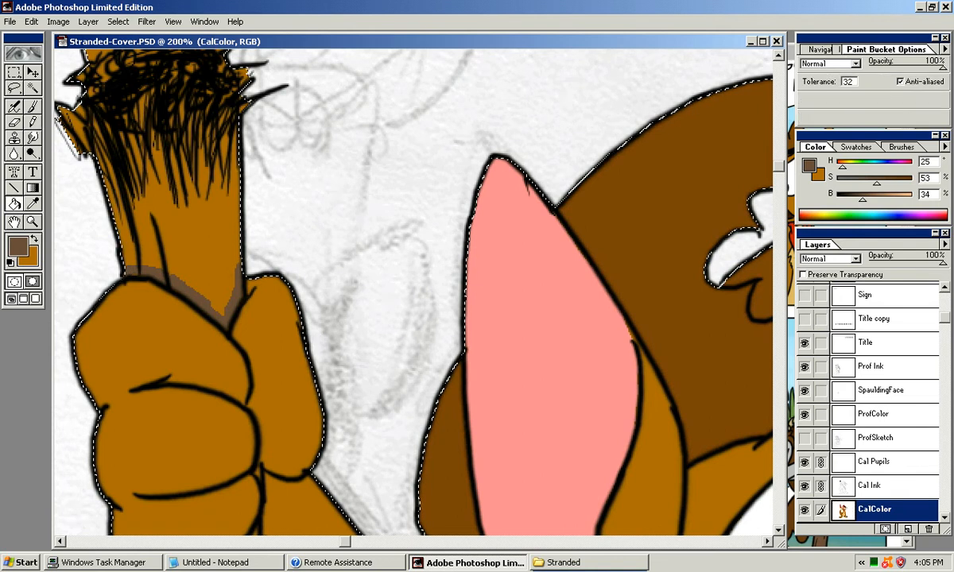
click(202, 221)
mouse_move(230, 366)
mouse_down()
mouse_move(218, 306)
mouse_move(251, 137)
mouse_up()
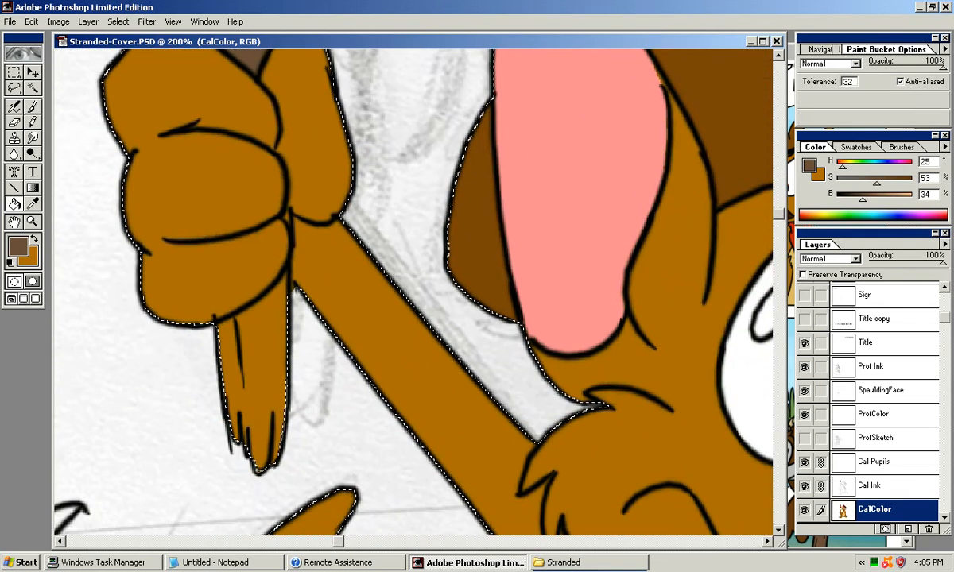
Step: Edge the torch below Cal's fist in the dark brown with the Pencil and fill its lower part using the Paint Bucket
key(n)
drag(269, 286, 233, 299)
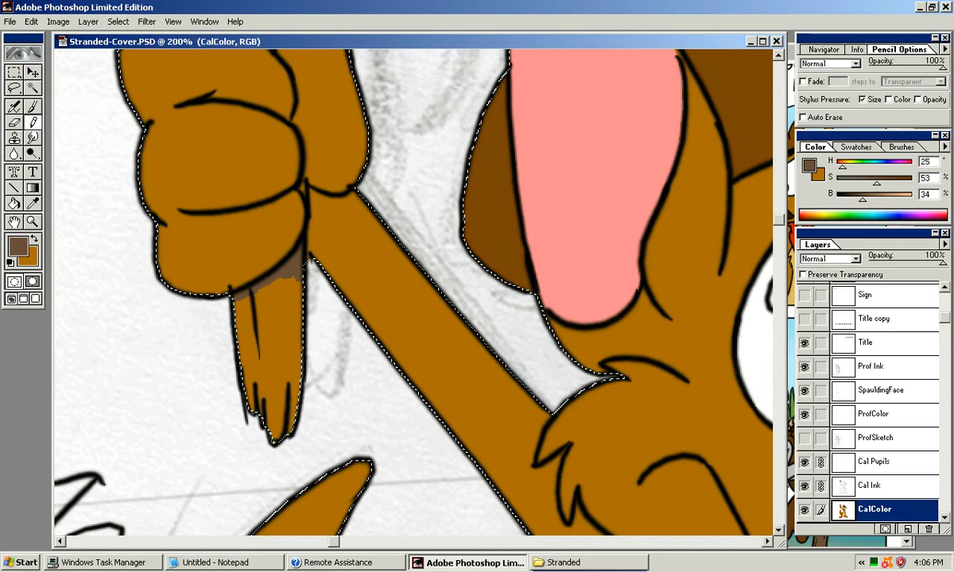
key(k)
click(305, 270)
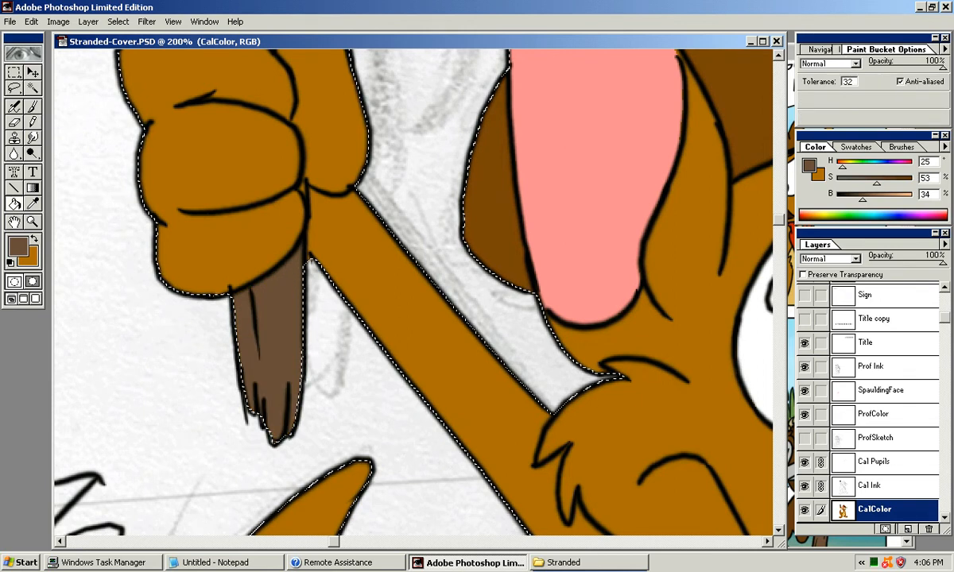
key(n)
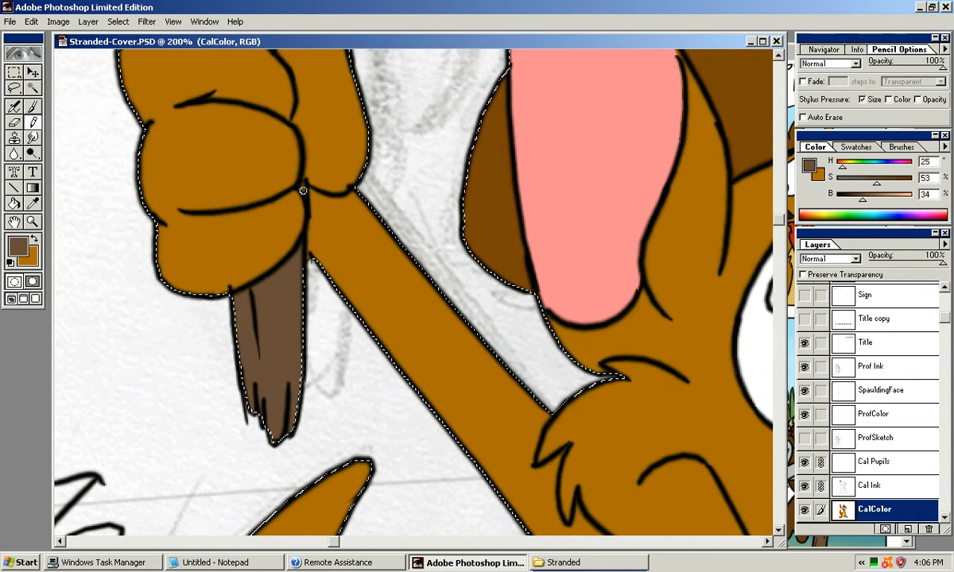
mouse_move(318, 270)
mouse_down()
mouse_move(269, 424)
mouse_move(357, 424)
mouse_up()
Step: Sample black from the outline of Cal's eye and color both of his pupils solid black with the Pencil
key(ctrl+minus)
key(ctrl+minus)
key(ctrl+minus)
key(ctrl+minus)
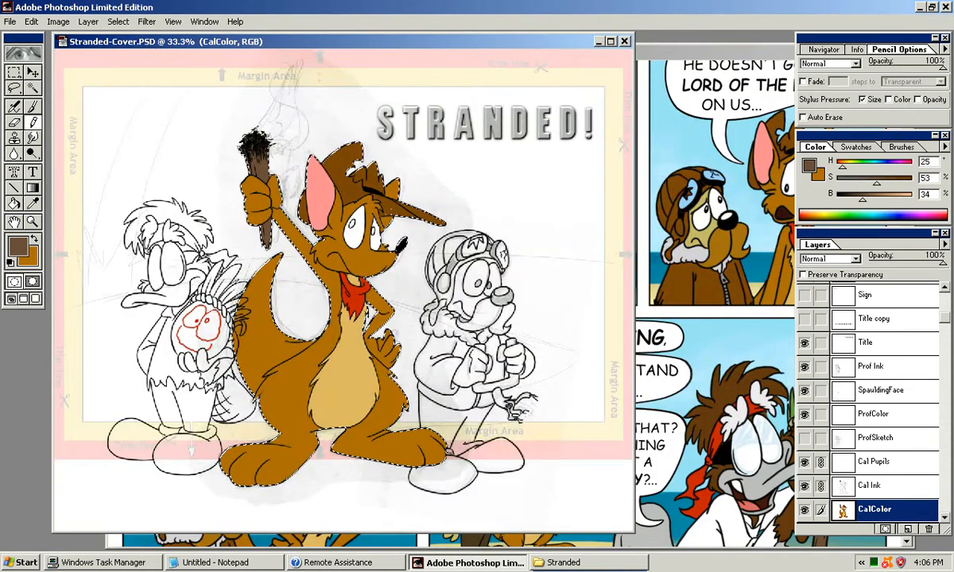
key(ctrl+plus)
key(ctrl+plus)
key(ctrl+plus)
key(ctrl+plus)
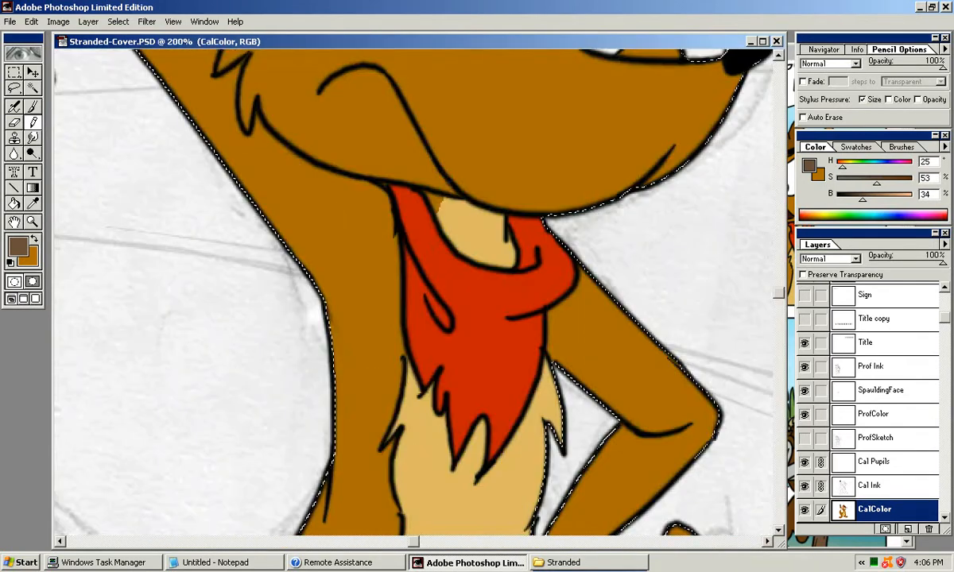
key(ctrl+plus)
drag(454, 186, 166, 471)
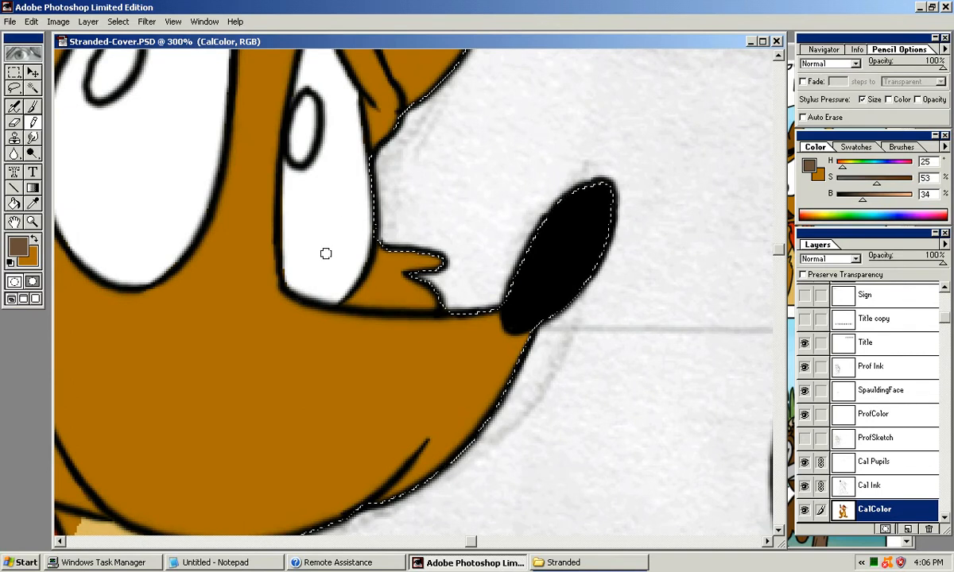
alt+click(292, 264)
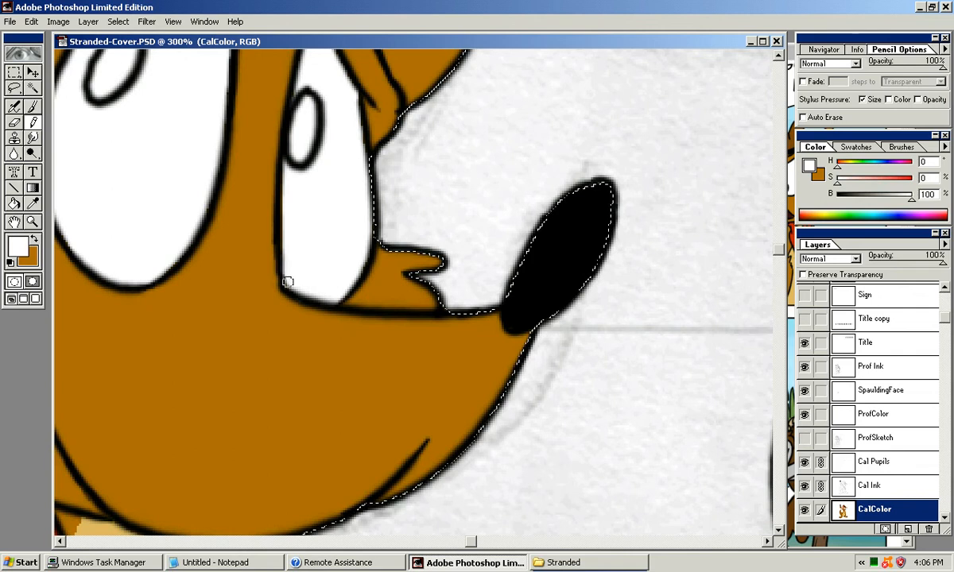
alt+click(287, 295)
drag(289, 292, 281, 398)
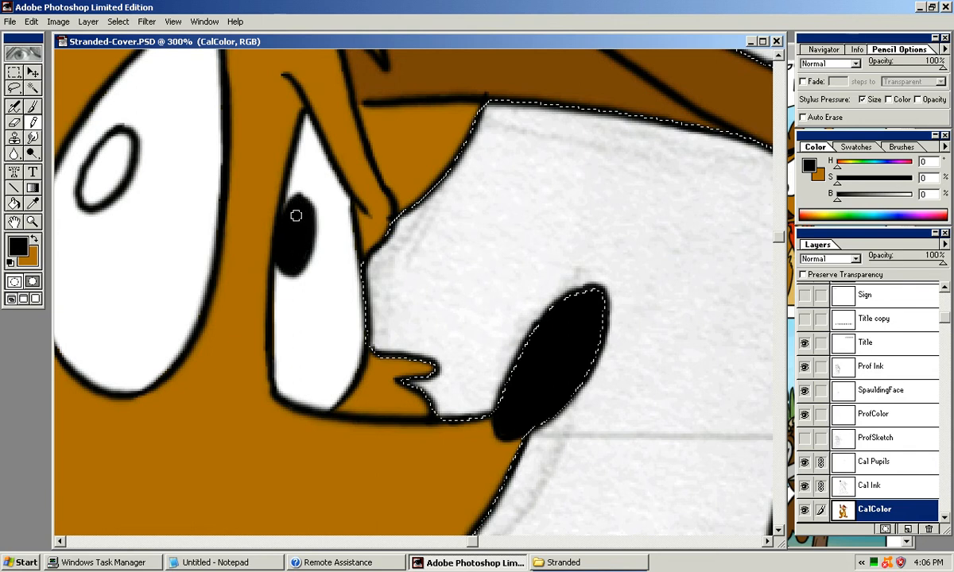
mouse_move(98, 169)
mouse_down()
mouse_move(198, 212)
mouse_move(190, 217)
mouse_up()
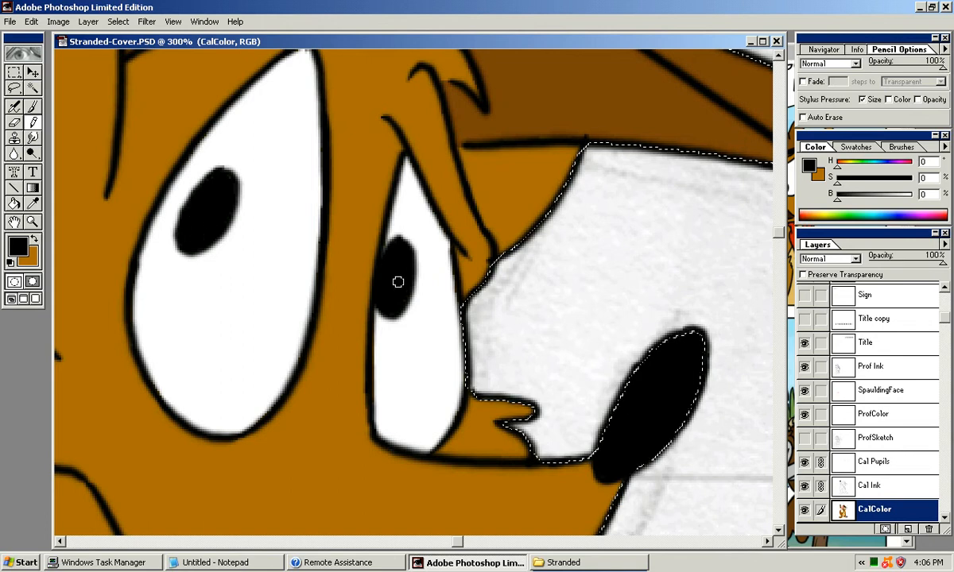
Step: Examine Cal's finished coloring from torch to feet, including where his foot meets the aviator character beside him
key(ctrl+minus)
key(ctrl+minus)
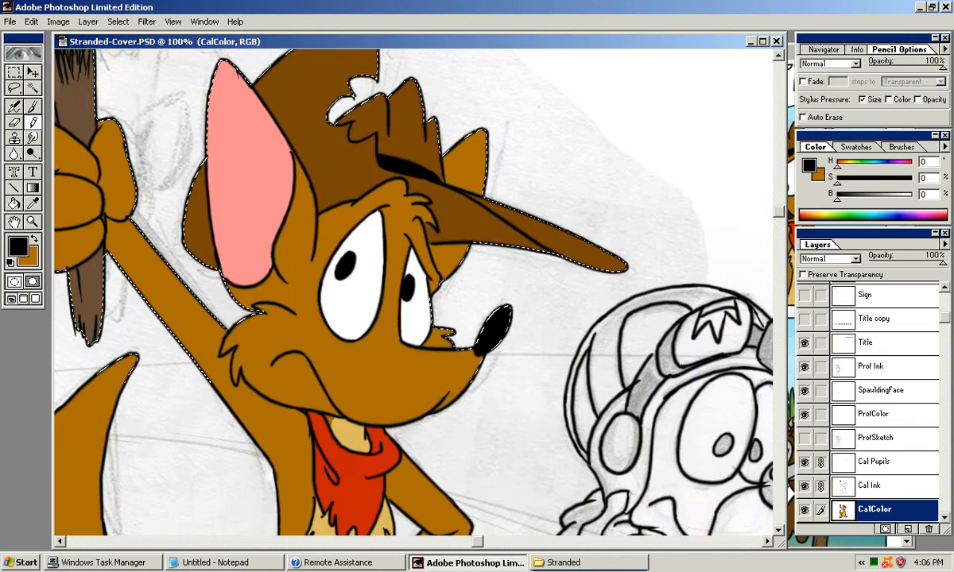
key(ctrl+minus)
key(ctrl+minus)
drag(413, 318, 408, 272)
drag(307, 368, 363, 302)
mouse_move(532, 220)
mouse_down()
mouse_move(476, 257)
mouse_move(471, 251)
mouse_up()
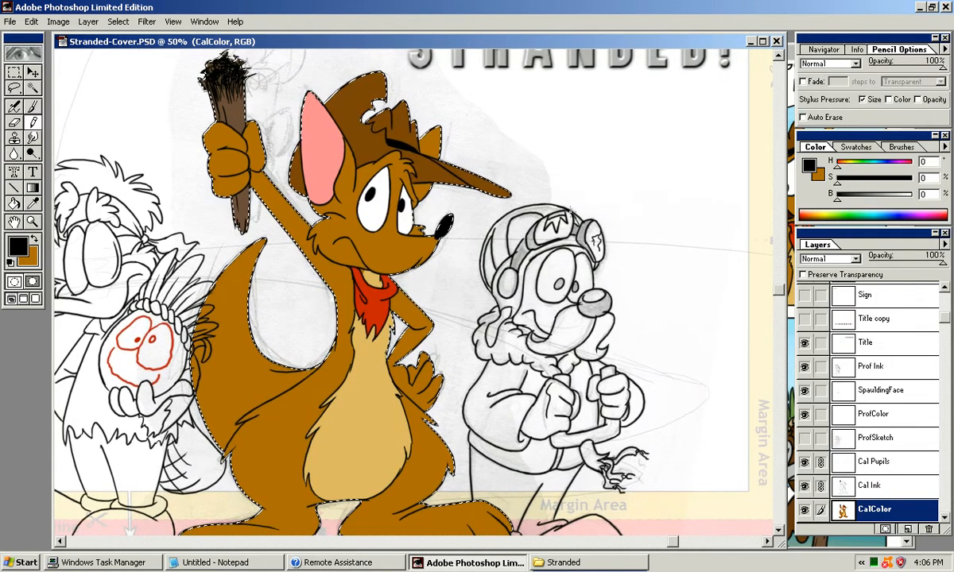
drag(434, 356, 419, 252)
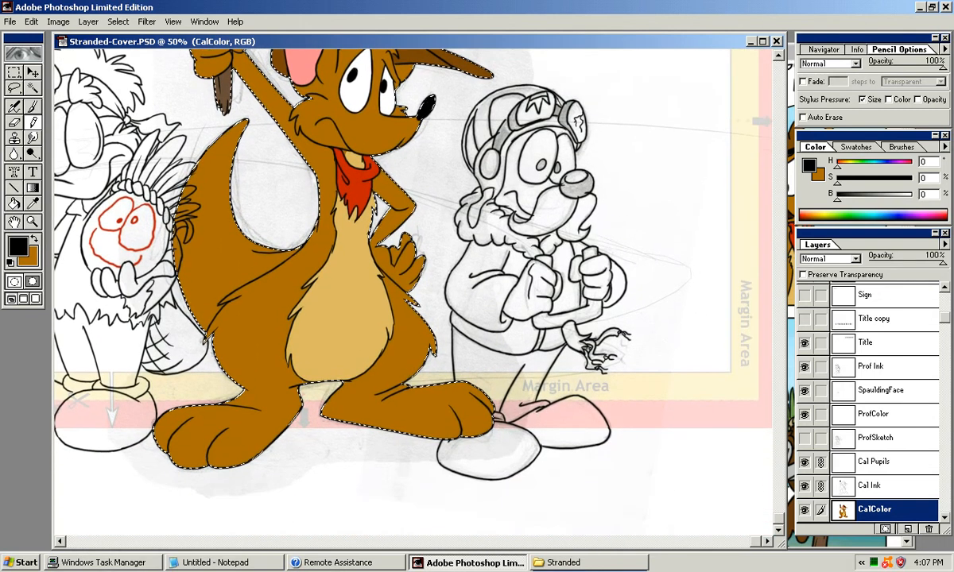
Step: Move the CalSketch, CalColor, Cal Ink and Cal Pupils layers below BarronSketch, keeping their order above IslandSketch
scroll(868, 401, down, 5)
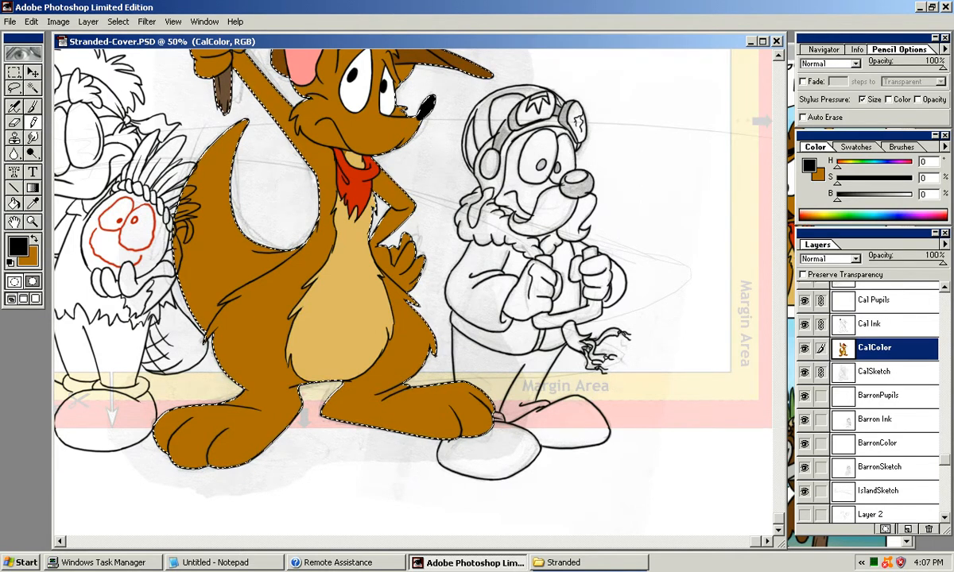
click(878, 372)
drag(878, 372, 878, 477)
drag(877, 348, 877, 453)
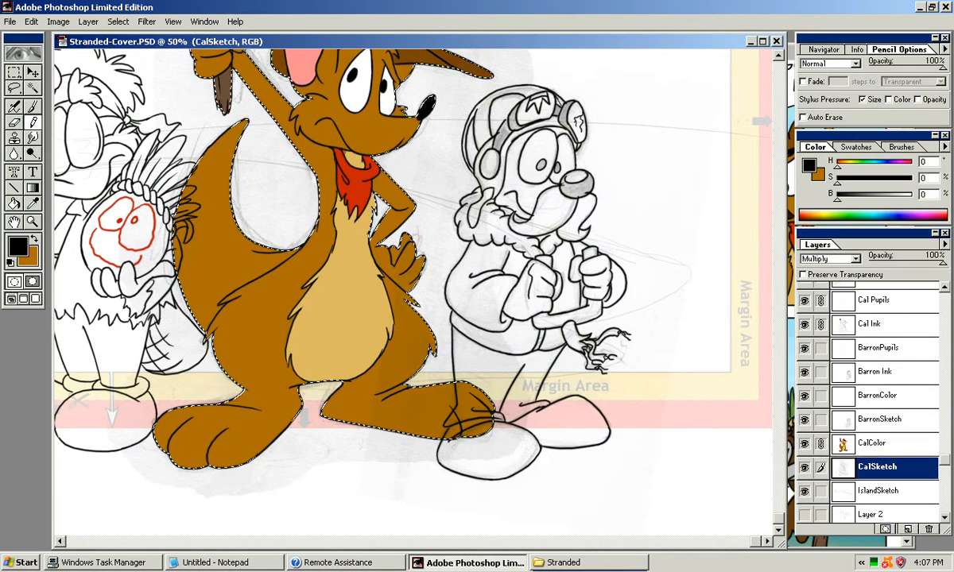
drag(878, 324, 878, 431)
drag(878, 372, 878, 402)
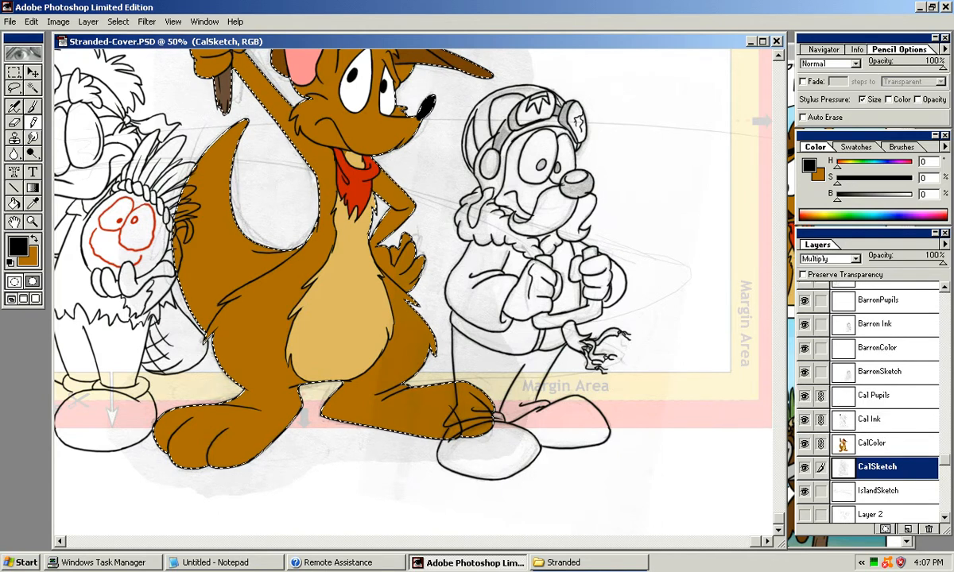
Step: Hide the CalSketch and BarronSketch layers so only the inks and colors of those two characters show
mouse_move(575, 265)
mouse_down()
mouse_move(578, 317)
mouse_move(605, 360)
mouse_up()
drag(656, 232, 685, 286)
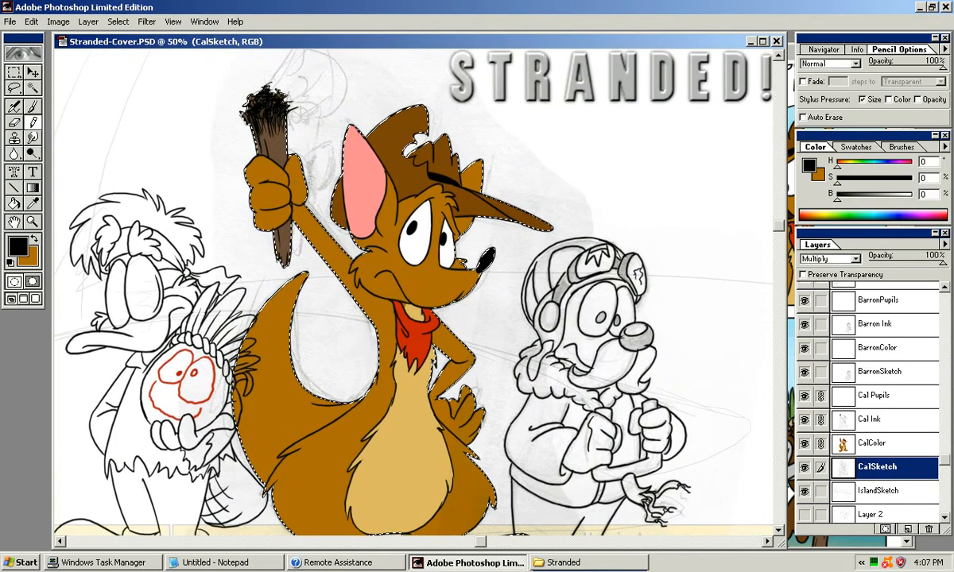
click(804, 467)
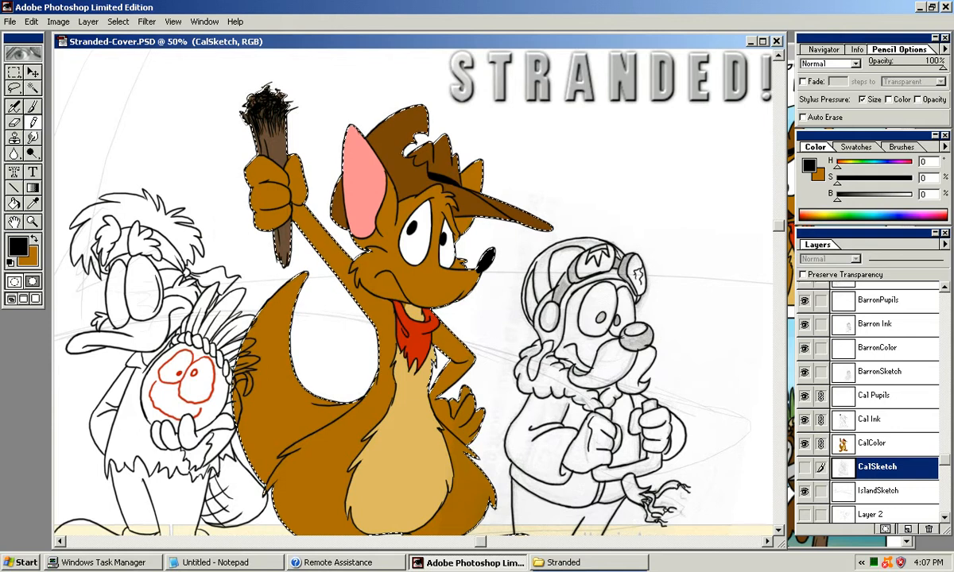
mouse_move(945, 460)
mouse_down()
mouse_move(945, 389)
mouse_move(944, 509)
mouse_up()
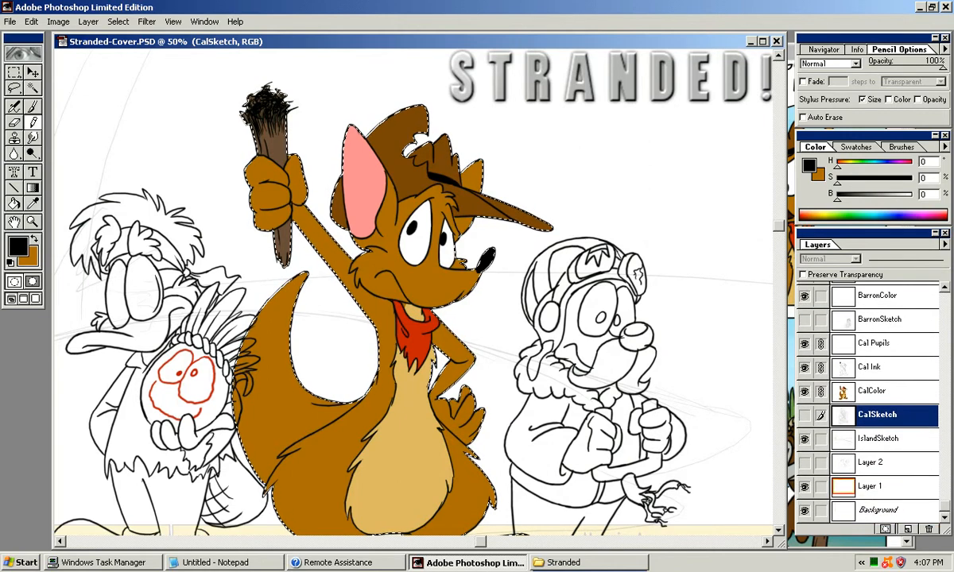
mouse_move(628, 321)
mouse_down()
mouse_move(643, 207)
mouse_move(689, 332)
mouse_move(636, 307)
mouse_up()
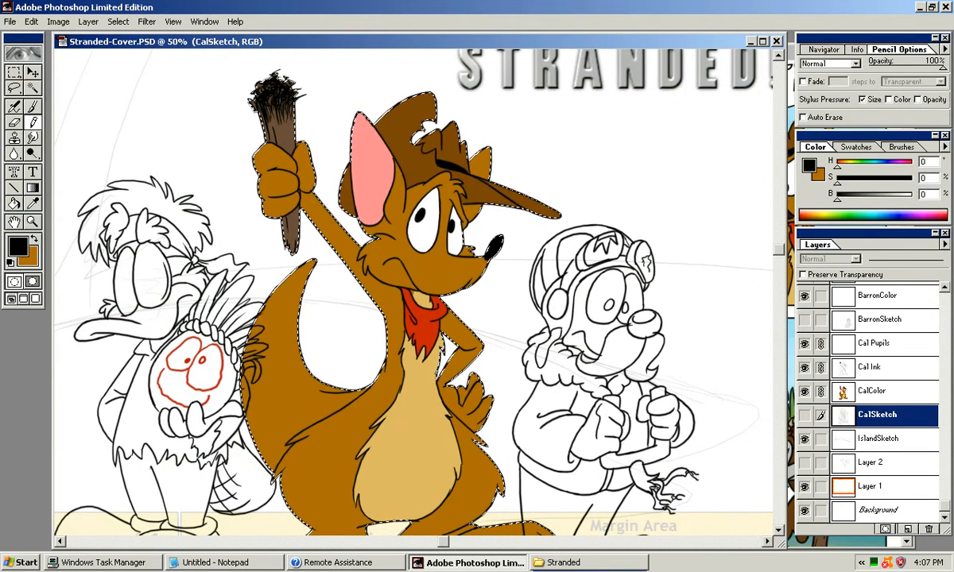
Step: Make the BarronColor layer active and clear the selection around the brown kangaroo character
drag(945, 507, 945, 390)
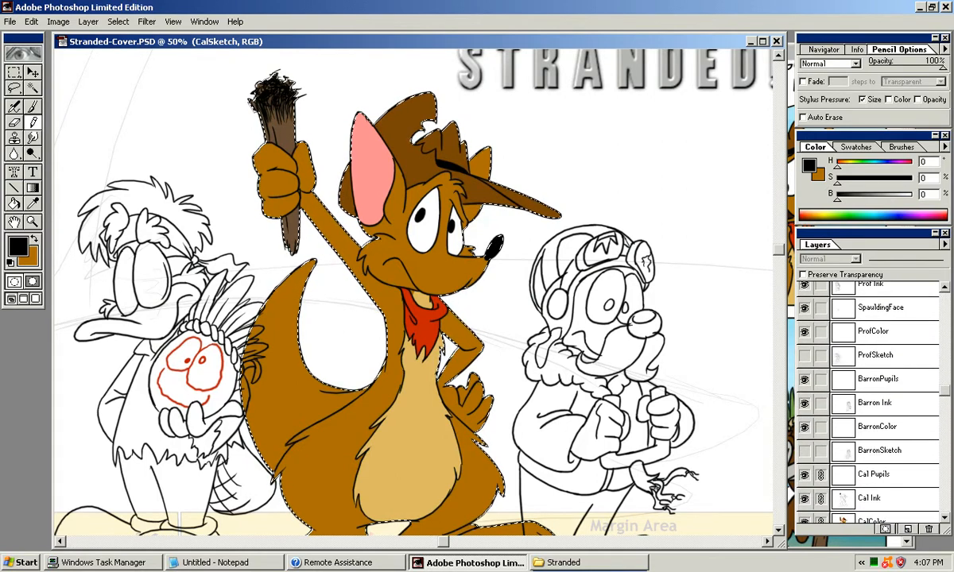
click(881, 427)
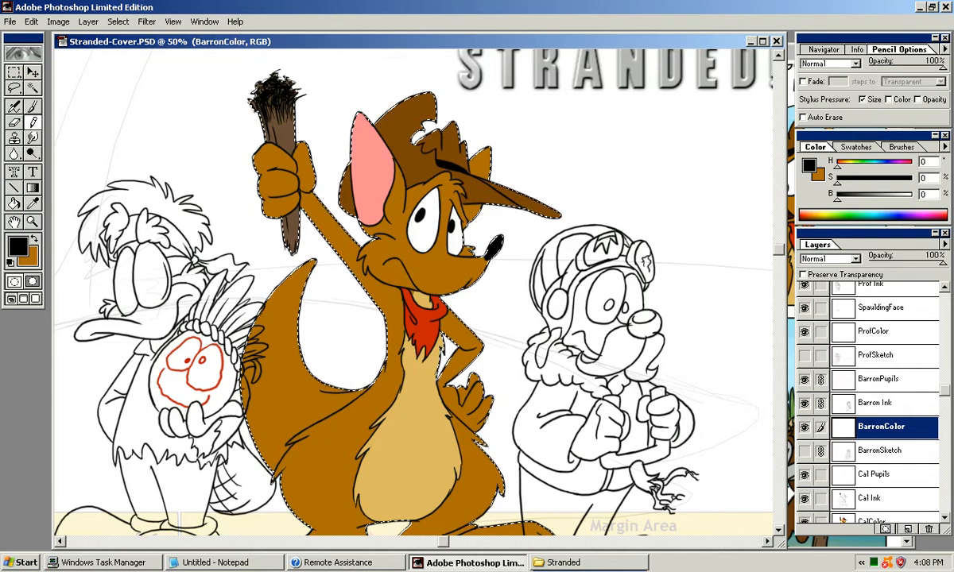
key(m)
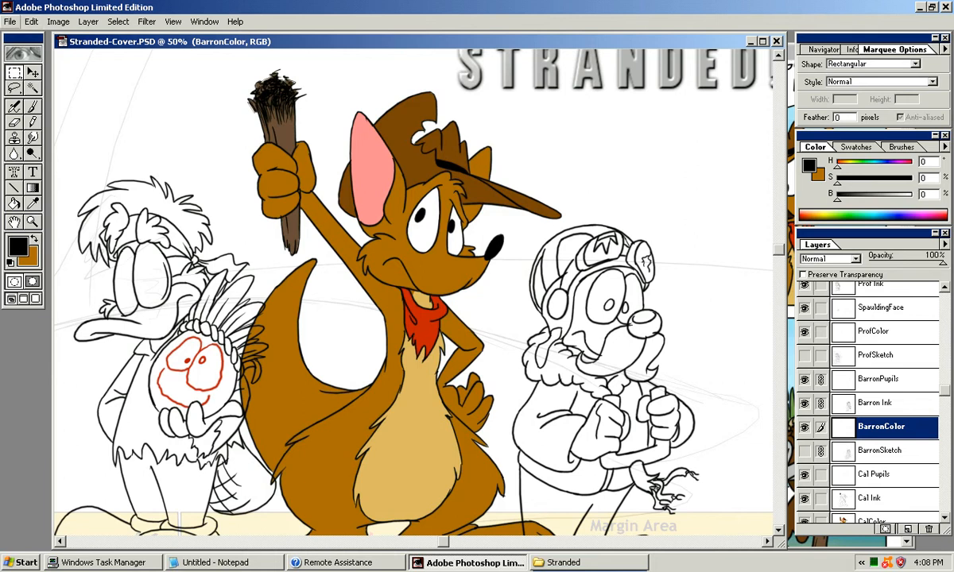
click(10, 22)
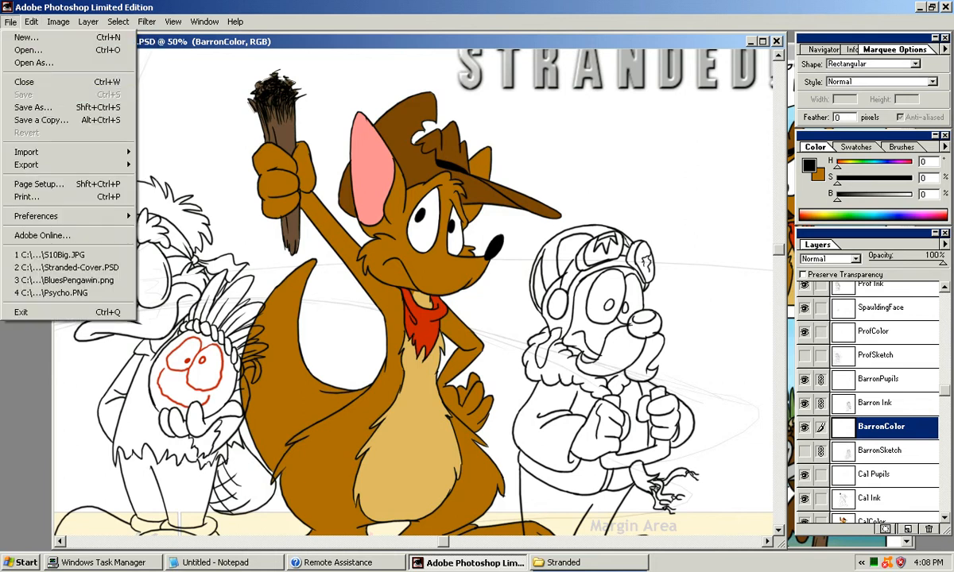
click(10, 22)
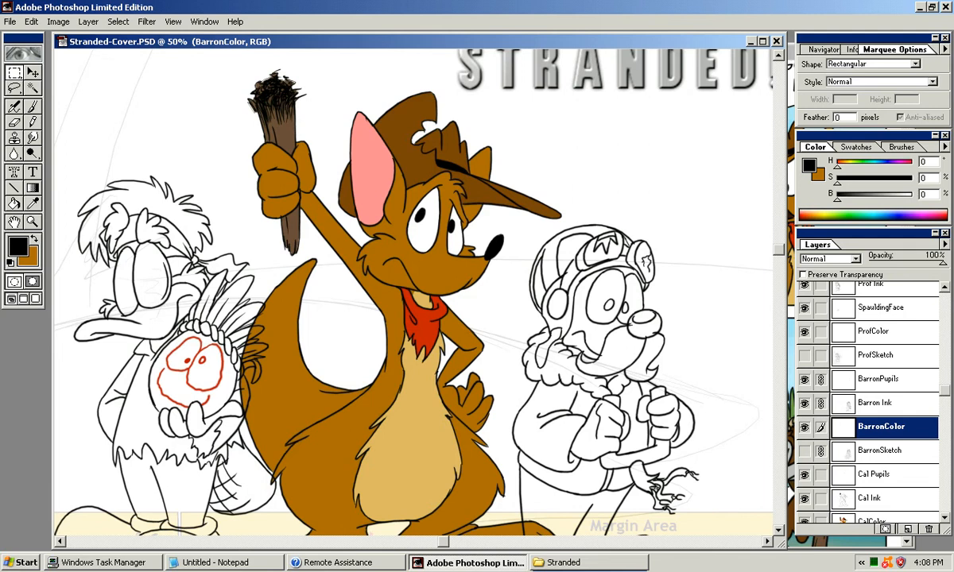
Step: Select the empty area outside the pilot character's outline on the Barron Ink layer with the Magic Wand
key(ctrl+plus)
drag(509, 302, 358, 249)
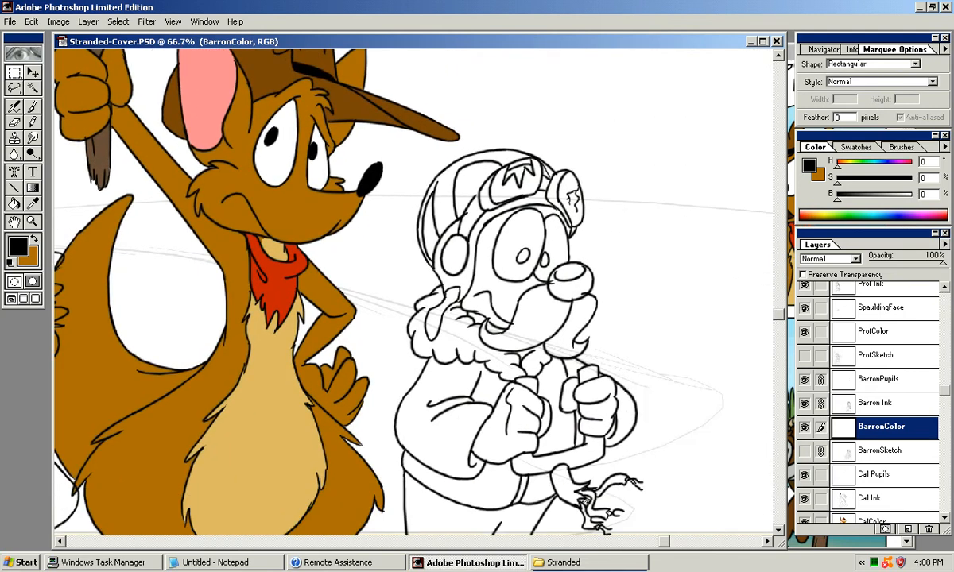
key(ctrl+plus)
mouse_move(517, 279)
mouse_down()
mouse_move(424, 277)
mouse_move(339, 304)
mouse_move(340, 200)
mouse_move(397, 104)
mouse_move(467, 182)
mouse_move(360, 241)
mouse_move(304, 233)
mouse_up()
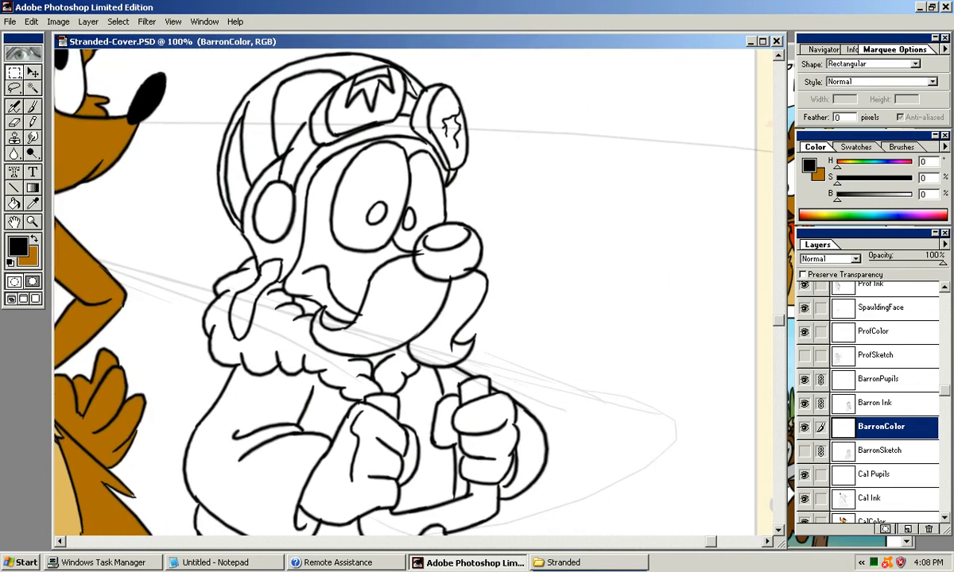
key(w)
key(alt+bracketright)
key(ctrl+minus)
key(ctrl+minus)
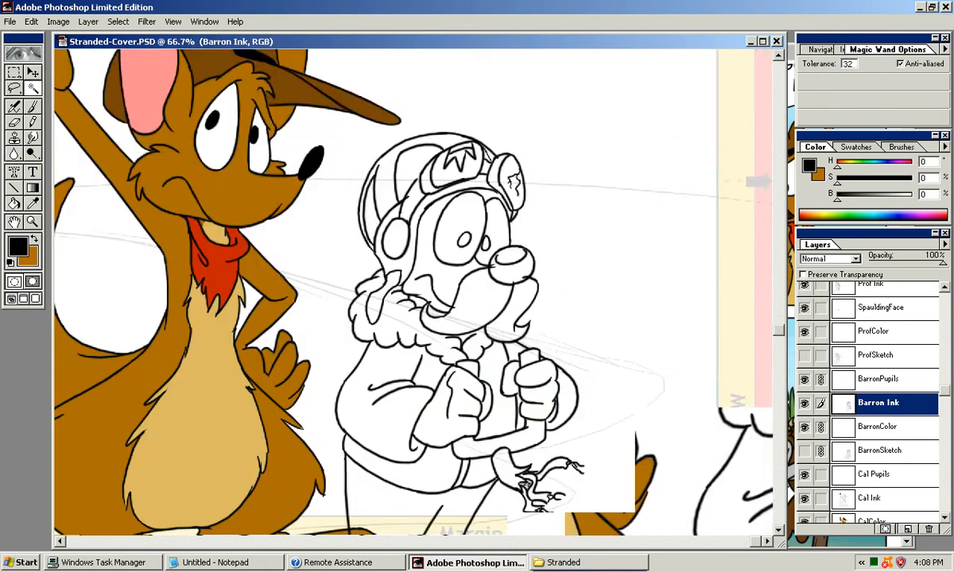
scroll(414, 294, down, 1)
click(676, 207)
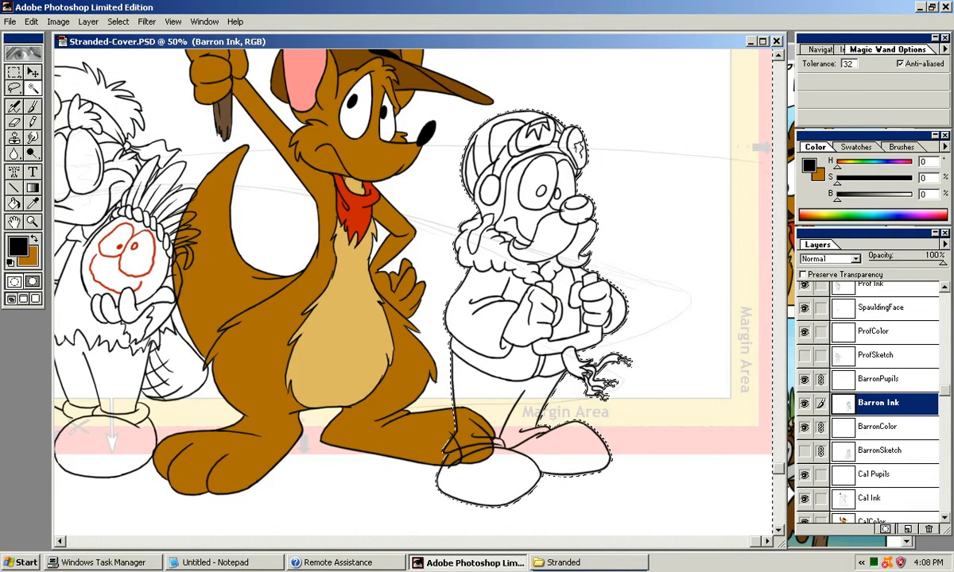
Step: Invert the selection so it covers the pilot character instead of the surrounding area
scroll(413, 274, up, 3)
scroll(390, 274, up, 1)
click(119, 22)
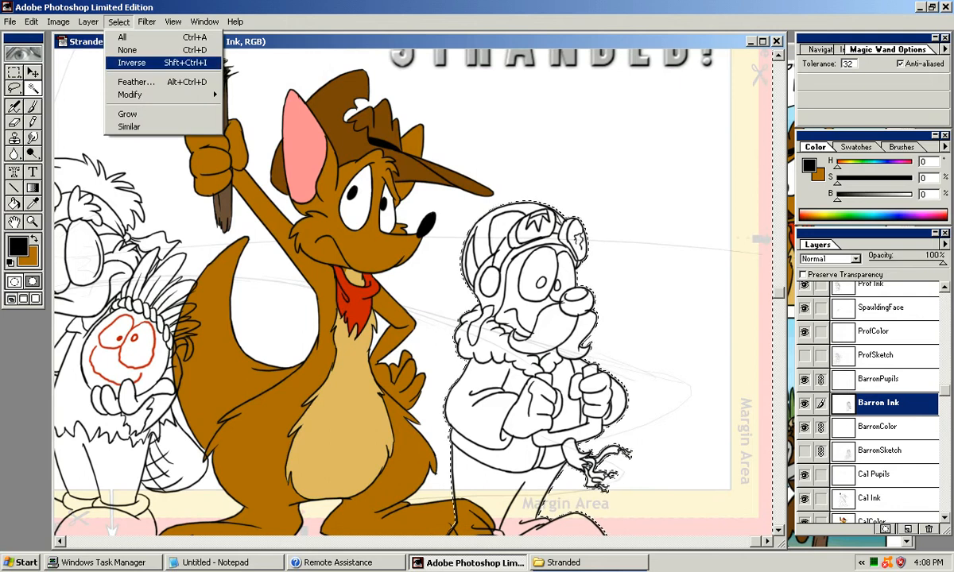
click(131, 62)
Step: Contract the pilot selection by 1 pixel four times to pull its edge inside the ink line
key(ctrl+plus)
key(ctrl+plus)
key(ctrl+plus)
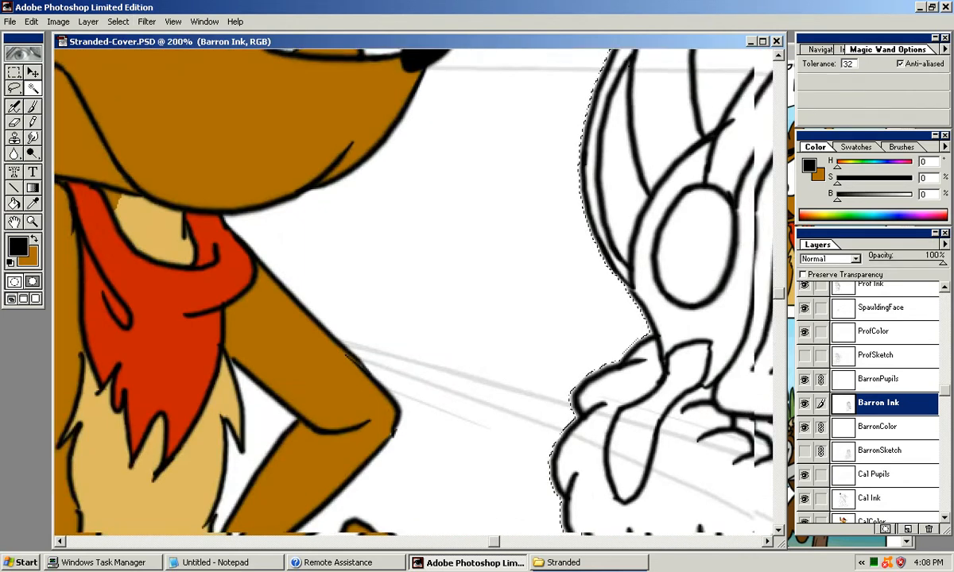
drag(493, 239, 330, 320)
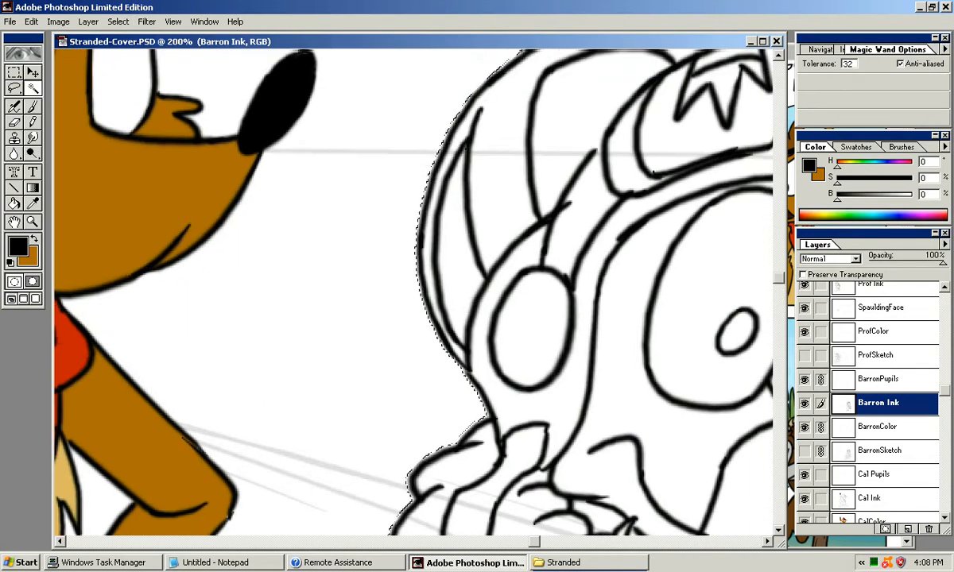
click(142, 21)
mouse_move(118, 22)
mouse_move(159, 94)
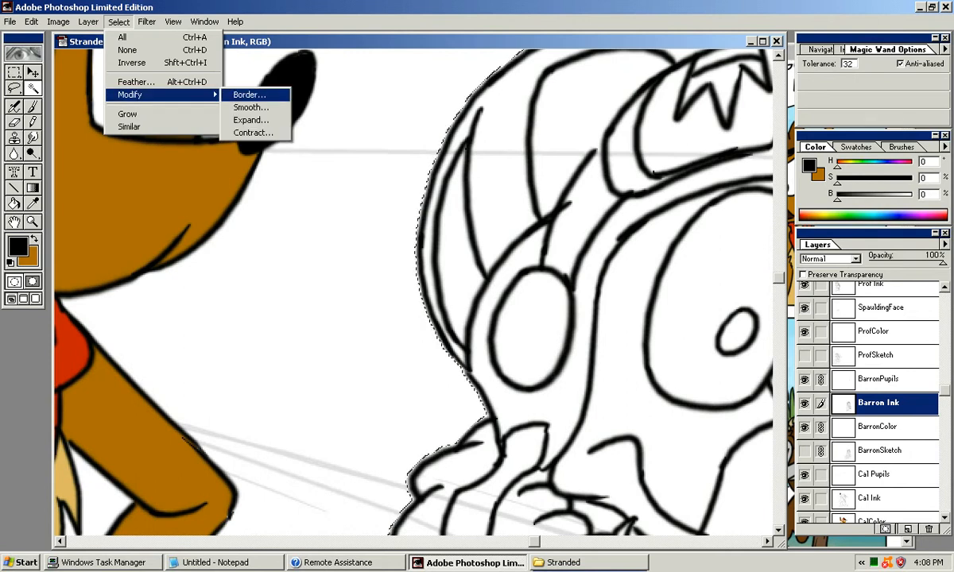
click(239, 129)
key(Return)
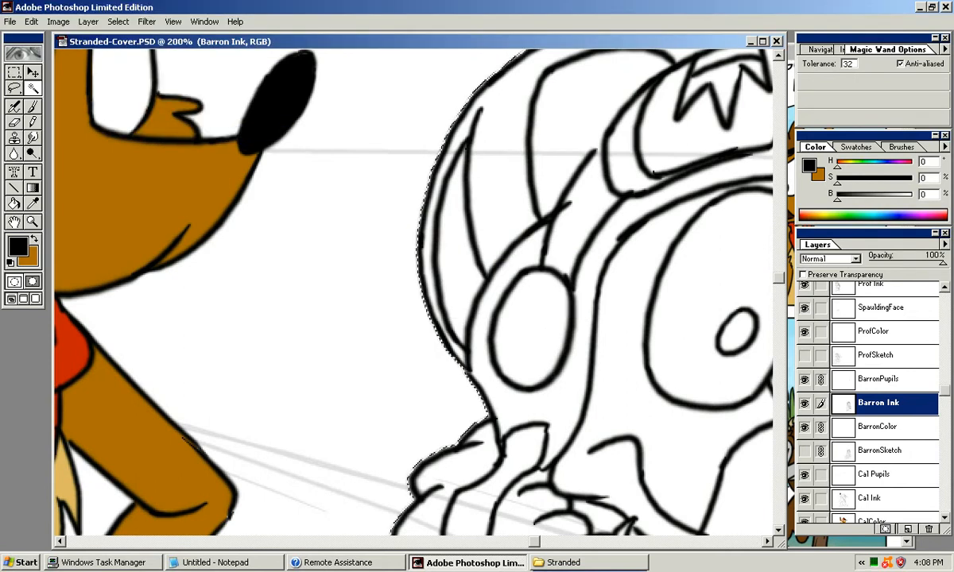
click(119, 21)
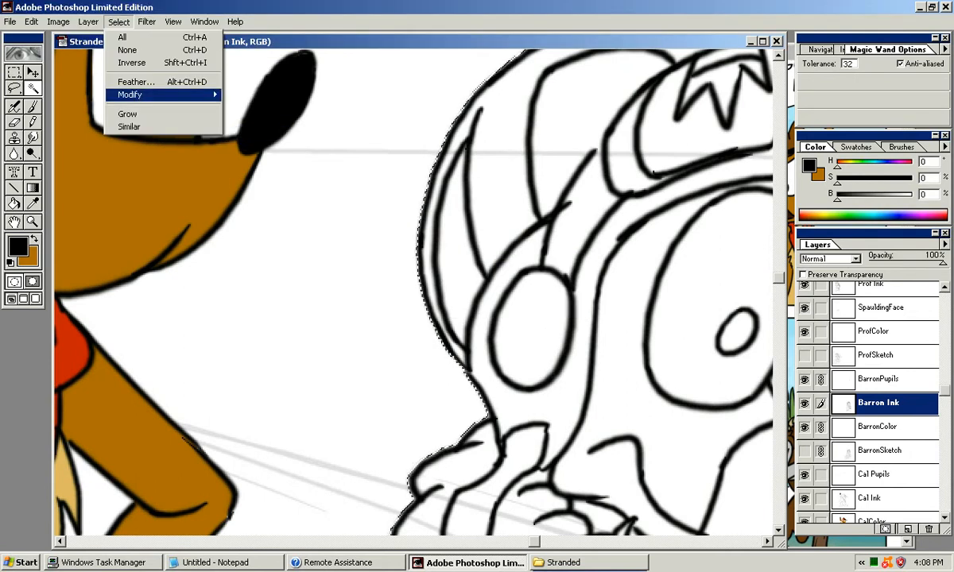
mouse_move(159, 94)
click(253, 132)
key(Return)
click(118, 21)
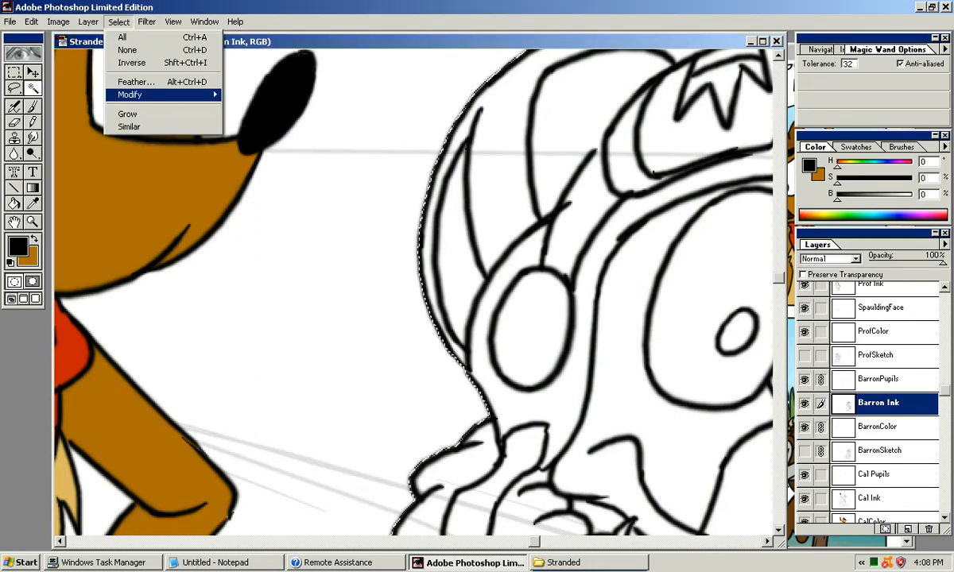
mouse_move(159, 94)
click(253, 133)
key(Return)
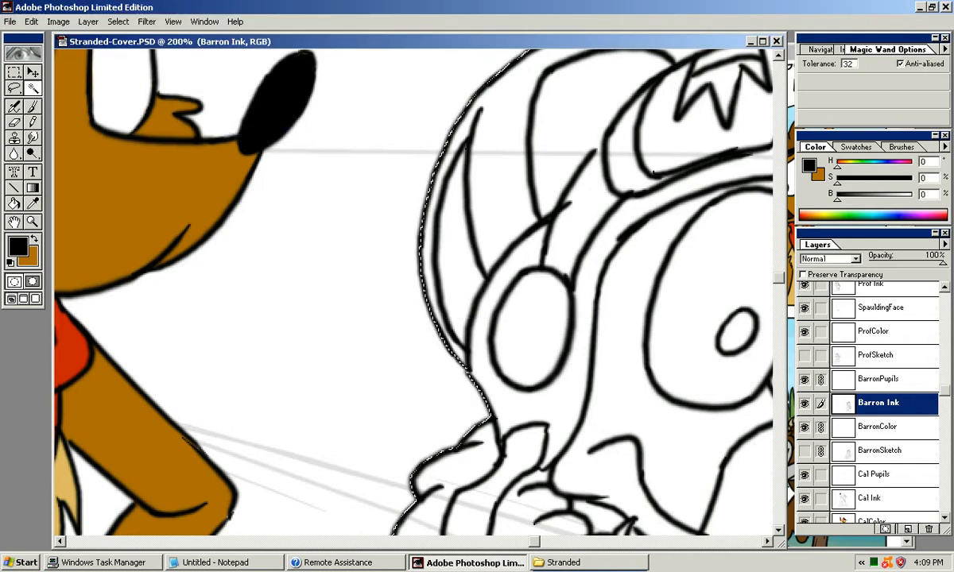
click(119, 22)
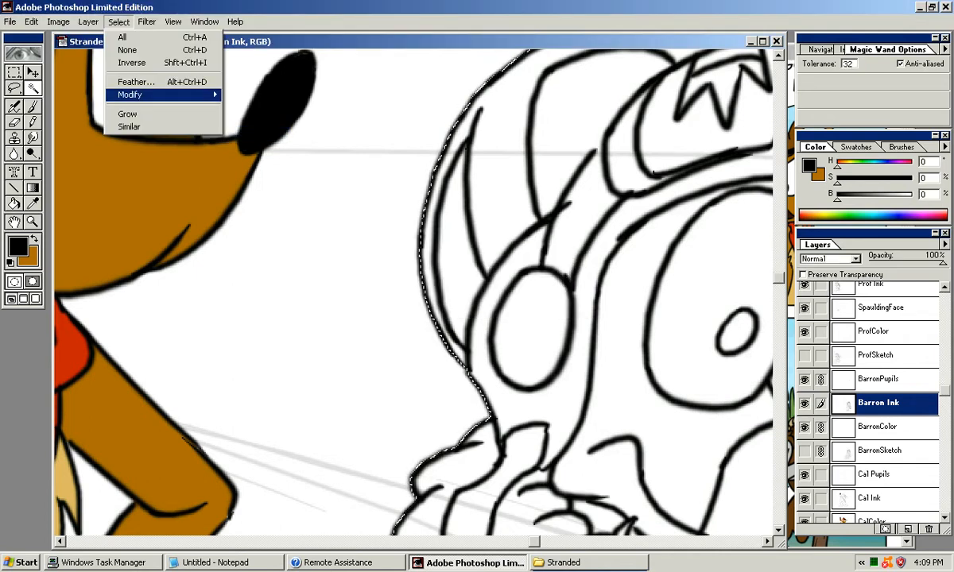
mouse_move(159, 94)
click(253, 133)
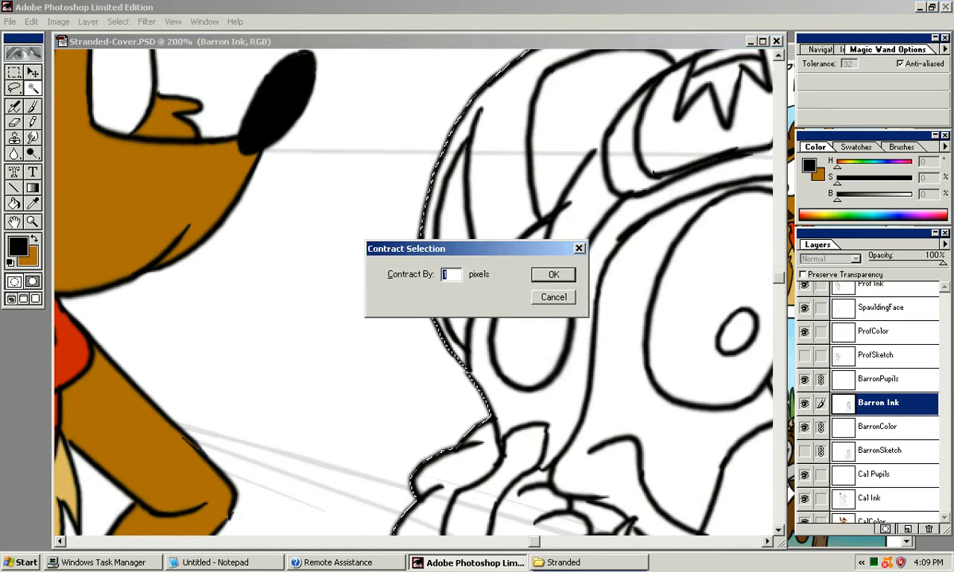
key(Return)
Step: Inspect the contracted selection edge closely around the pilot's jacket, fur collar and helmet, with the Lasso tool ready
mouse_move(525, 263)
mouse_down()
mouse_move(414, 329)
mouse_move(257, 312)
mouse_move(226, 272)
mouse_move(214, 223)
mouse_move(215, 89)
mouse_move(226, 79)
mouse_up()
mouse_move(445, 381)
mouse_down()
mouse_move(442, 318)
mouse_move(359, 228)
mouse_move(331, 163)
mouse_move(376, 145)
mouse_move(364, 57)
mouse_up()
mouse_move(478, 318)
mouse_down()
mouse_move(476, 275)
mouse_move(521, 225)
mouse_move(649, 224)
mouse_move(696, 336)
mouse_move(683, 438)
mouse_up()
key(ctrl+plus)
key(ctrl+plus)
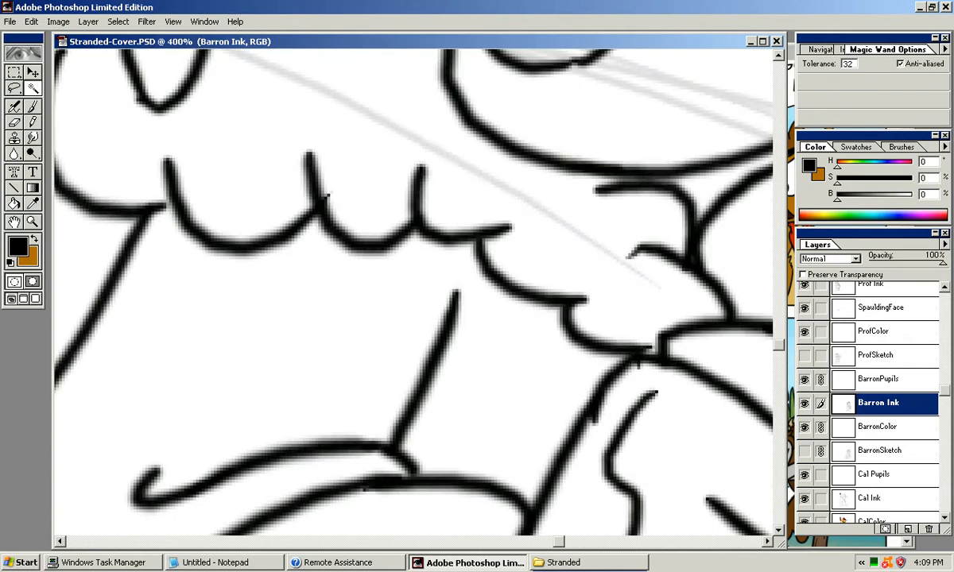
drag(398, 279, 493, 311)
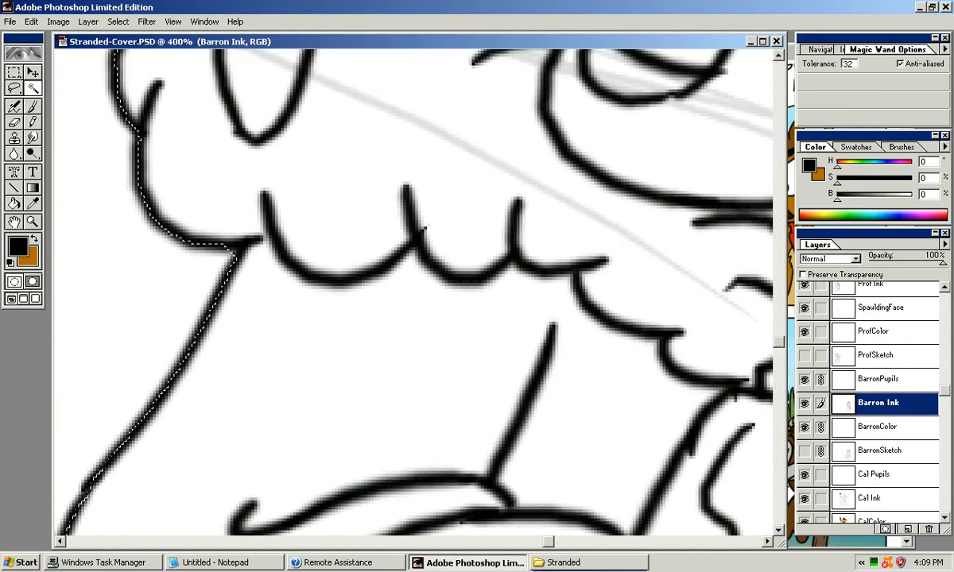
key(l)
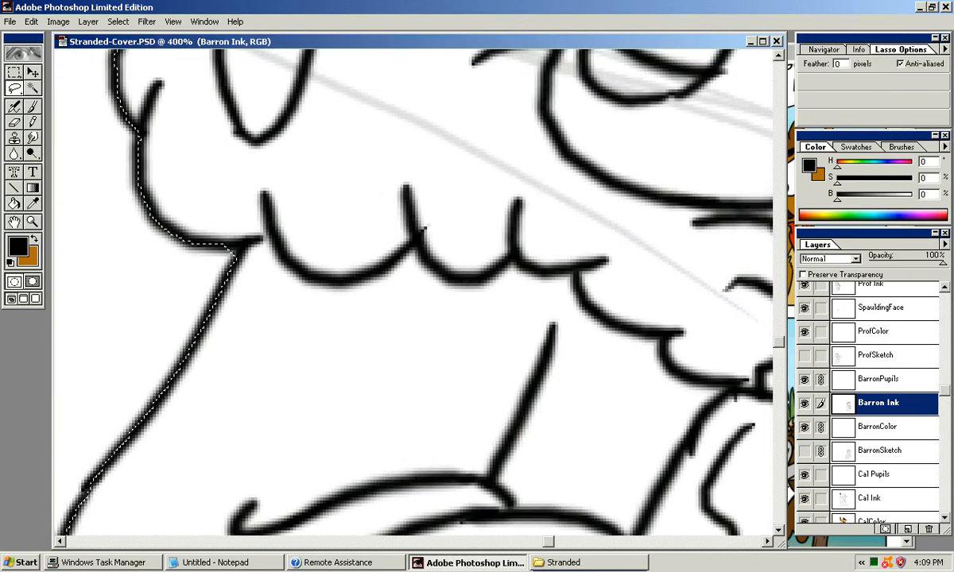
drag(414, 183, 435, 388)
drag(445, 182, 378, 381)
drag(398, 238, 376, 331)
drag(397, 127, 383, 490)
drag(414, 175, 328, 350)
drag(604, 239, 191, 269)
drag(493, 445, 341, 131)
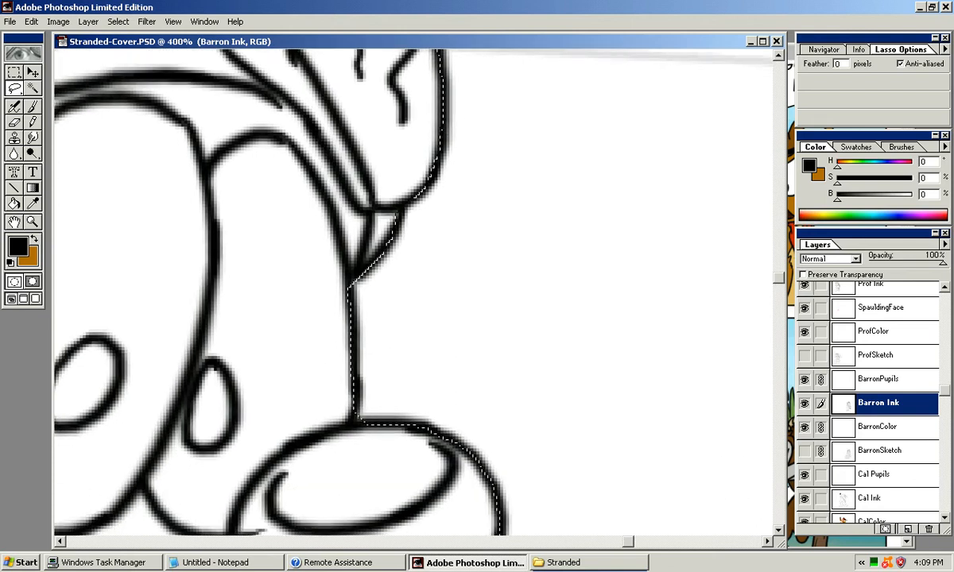
Step: Examine the selection edge along the pilot's goggles, nose, moustache, arm and the branching twigs below the hands
drag(413, 350, 437, 304)
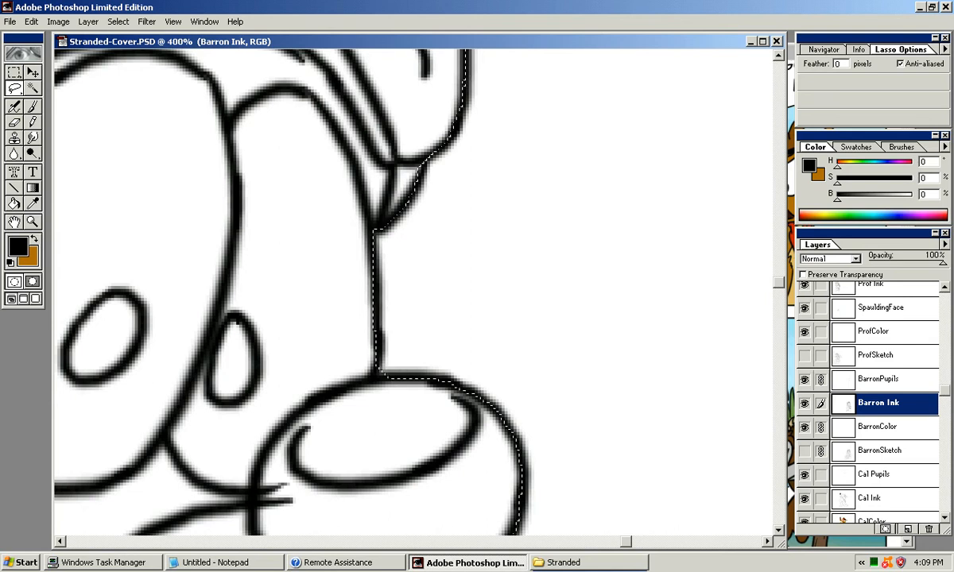
drag(414, 350, 435, 256)
drag(445, 358, 385, 238)
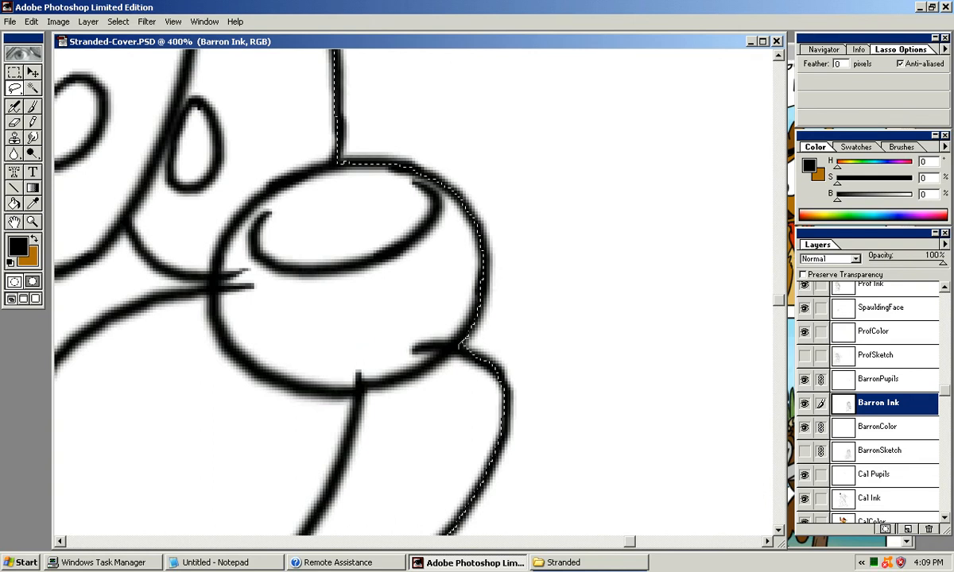
drag(446, 413, 446, 141)
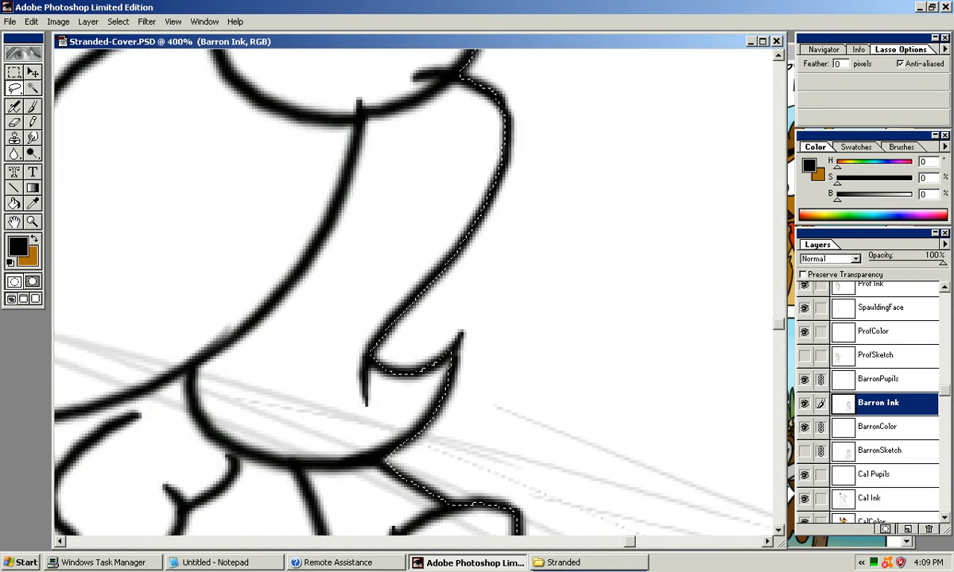
drag(445, 358, 467, 229)
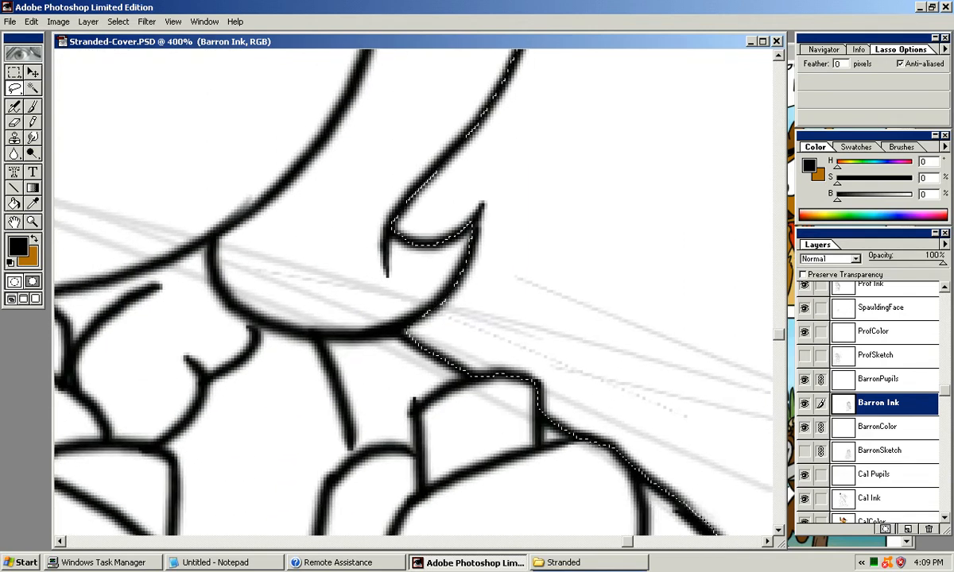
drag(509, 382, 387, 223)
drag(446, 469, 433, 111)
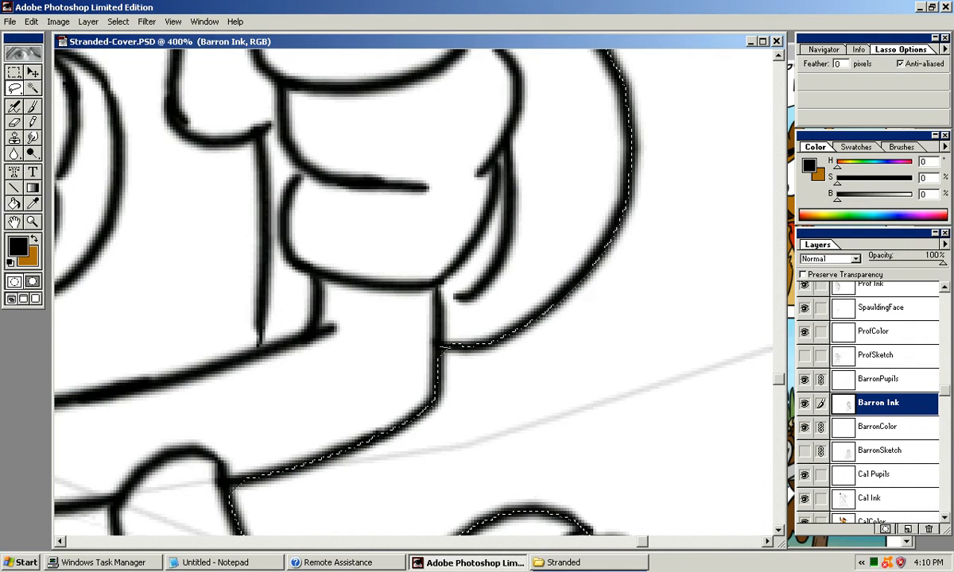
drag(382, 398, 596, 171)
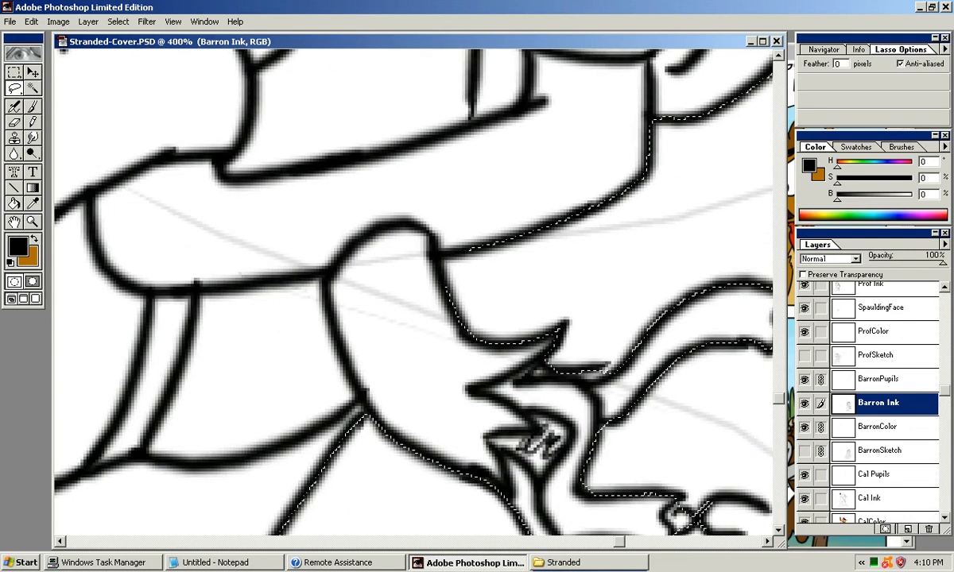
drag(533, 441, 366, 322)
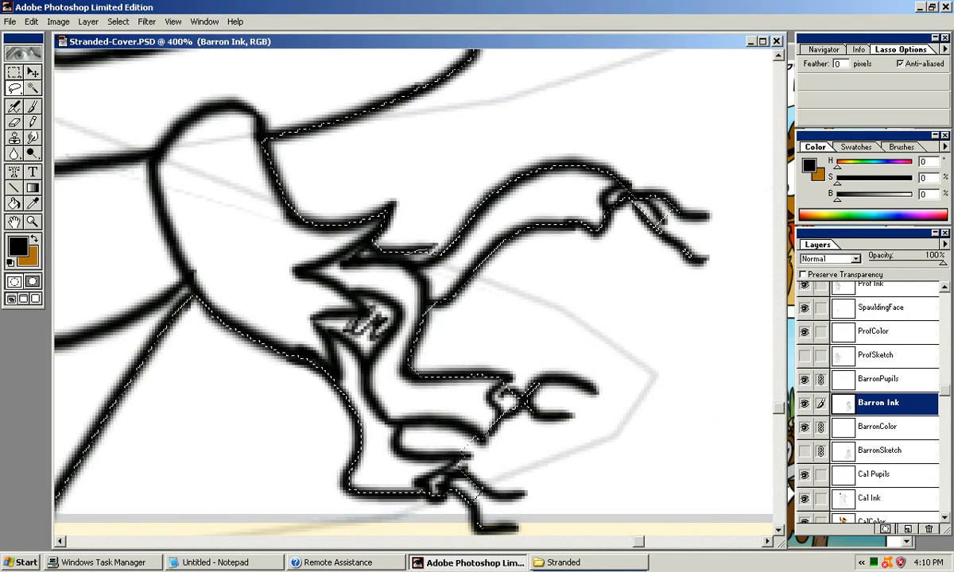
Step: Subtract the background gap between the two lower twigs from the selection with the Lasso, following their ink lines
drag(477, 334, 439, 326)
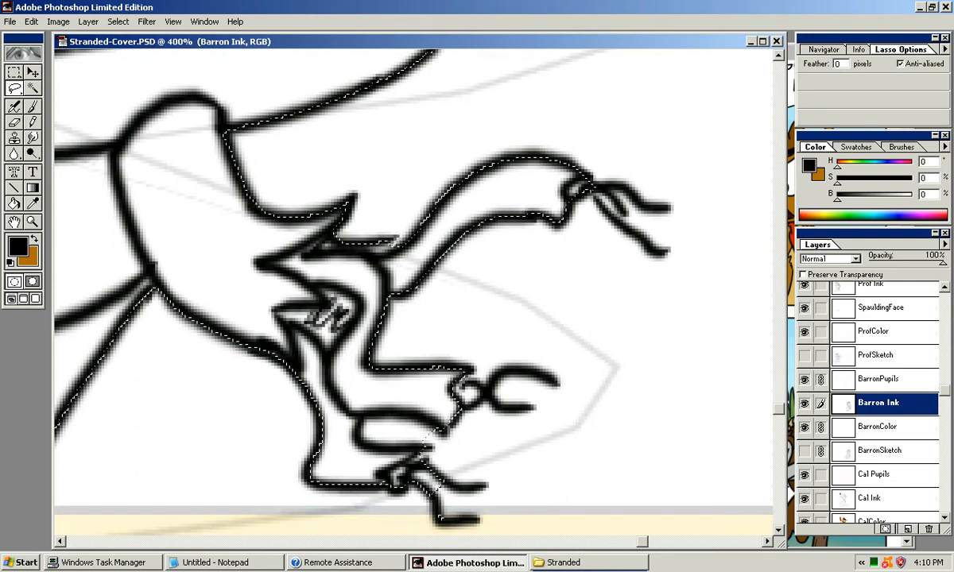
drag(429, 413, 463, 255)
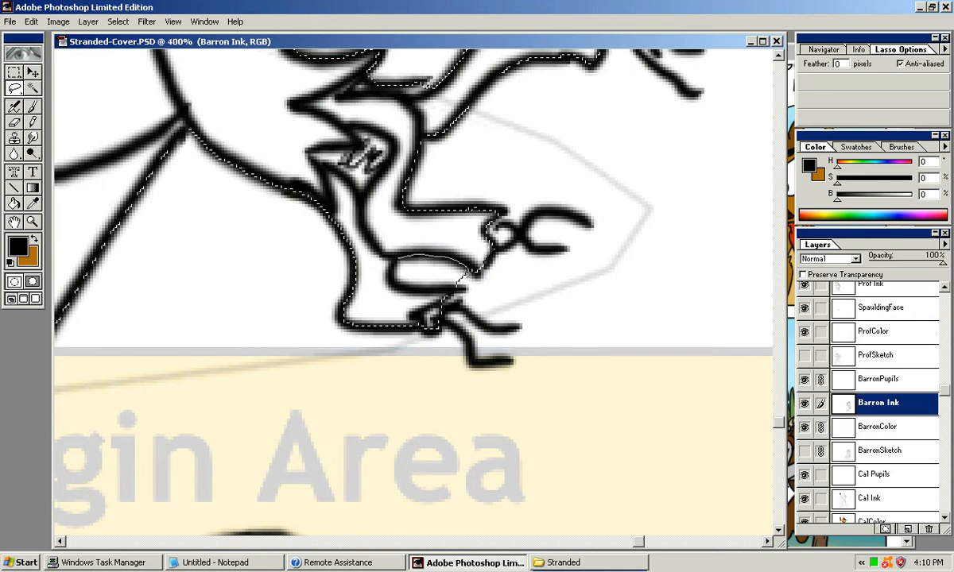
drag(480, 275, 459, 282)
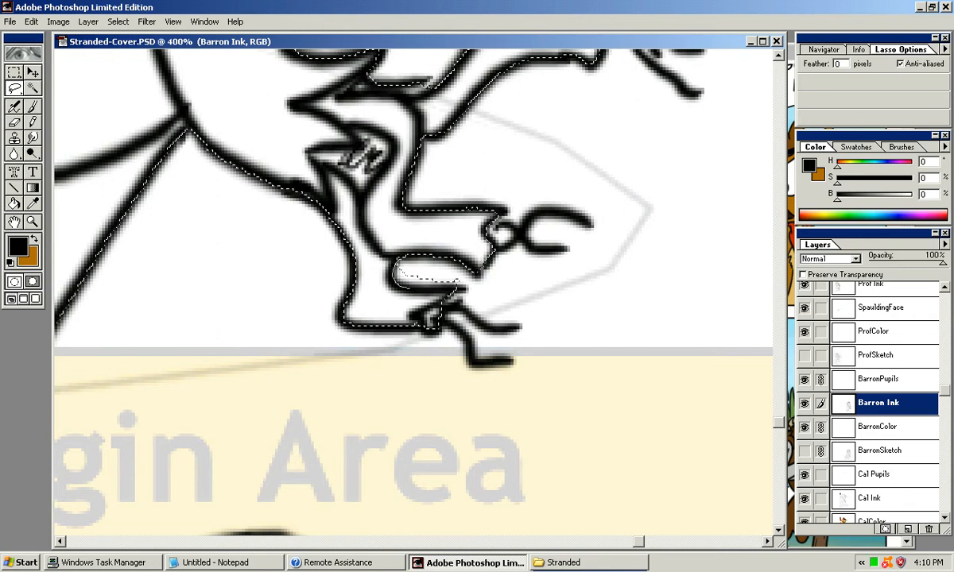
mouse_move(395, 266)
alt+mouse_down()
mouse_move(422, 264)
mouse_move(438, 371)
mouse_move(471, 403)
alt+mouse_up()
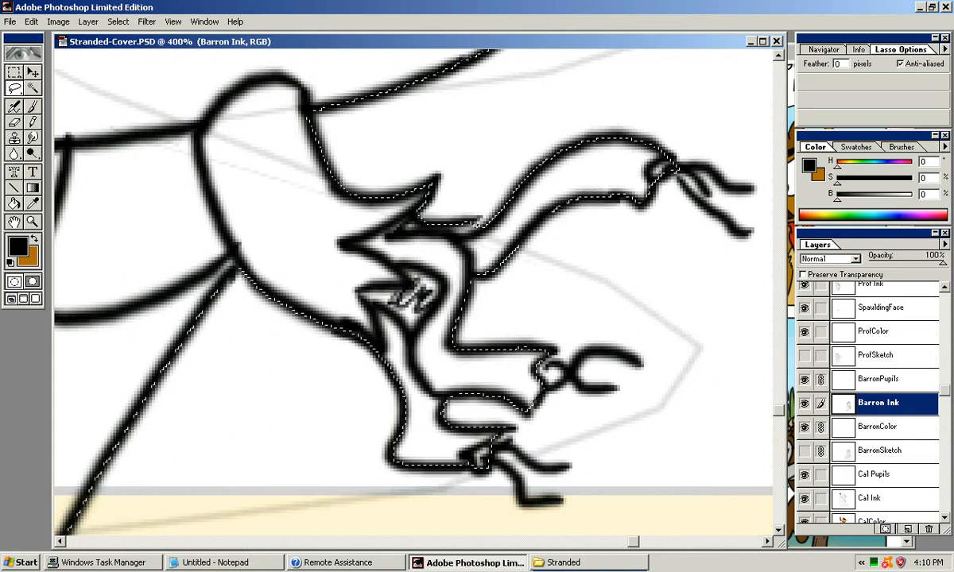
Step: Examine the pilot's selection edge from the twigs up past the nose and helmet, and around the moustache, hands and sleeve
key(ctrl+minus)
drag(413, 296, 597, 170)
drag(413, 159, 474, 451)
drag(477, 63, 394, 532)
drag(493, 198, 312, 428)
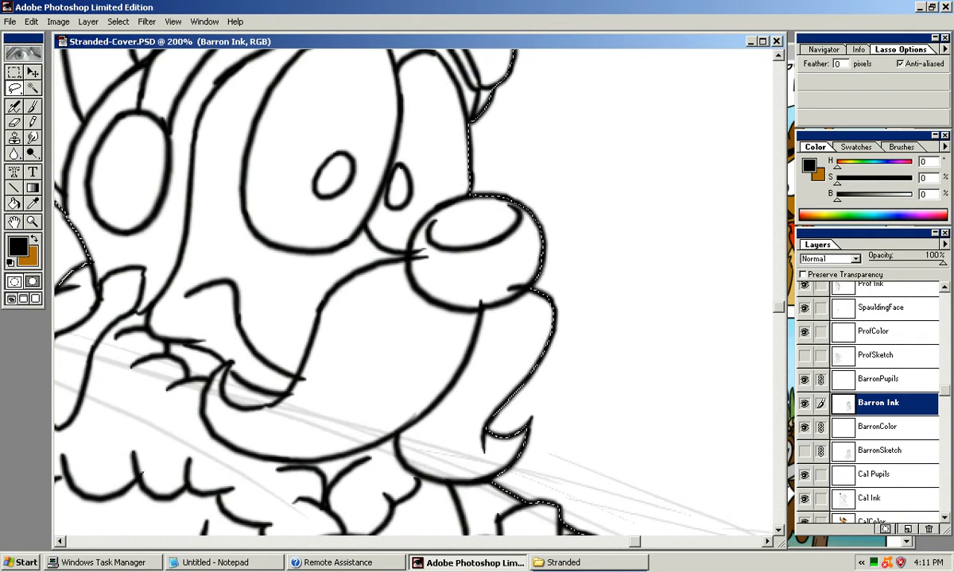
key(ctrl+minus)
drag(477, 263, 570, 315)
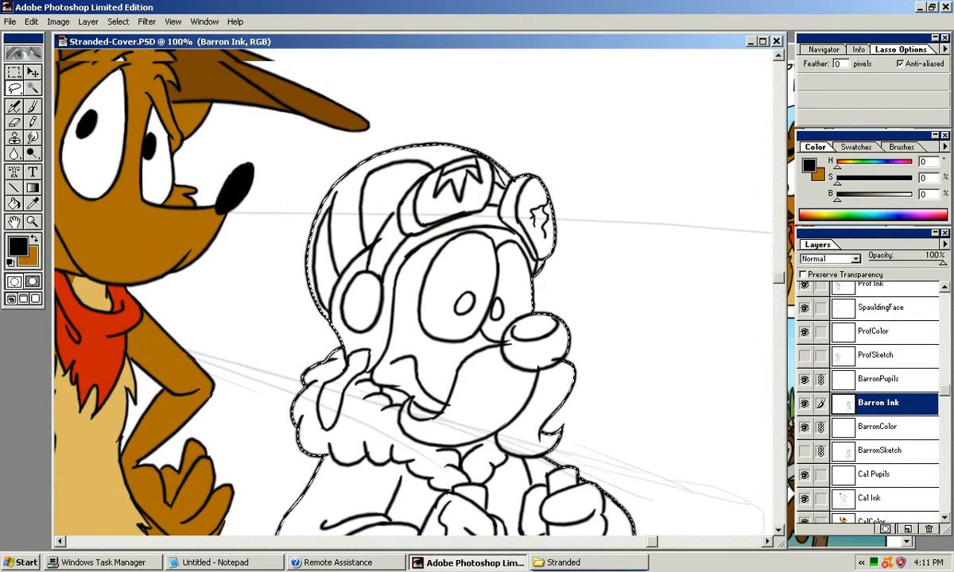
drag(477, 445, 412, 26)
drag(445, 238, 431, 386)
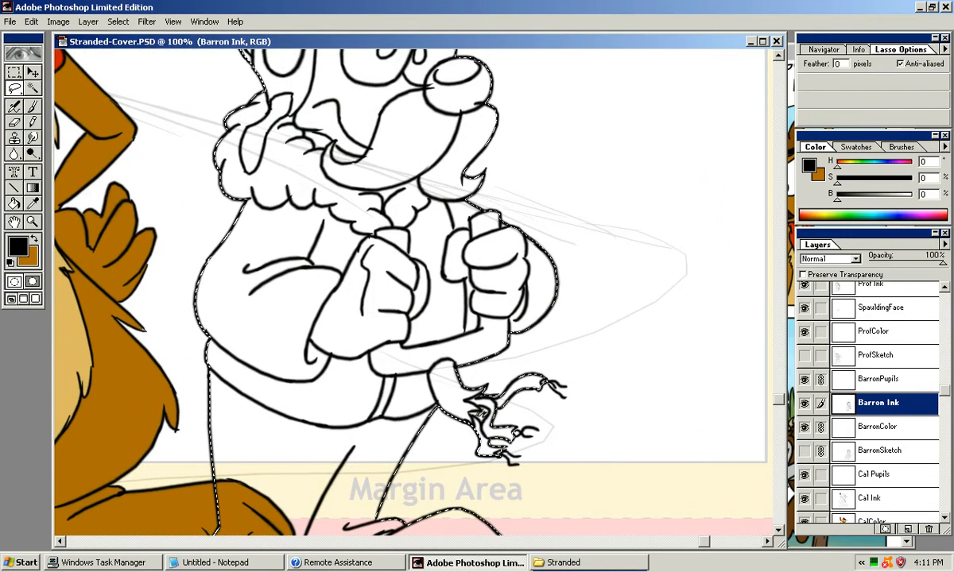
key(ctrl+plus)
drag(461, 159, 380, 462)
drag(429, 175, 496, 0)
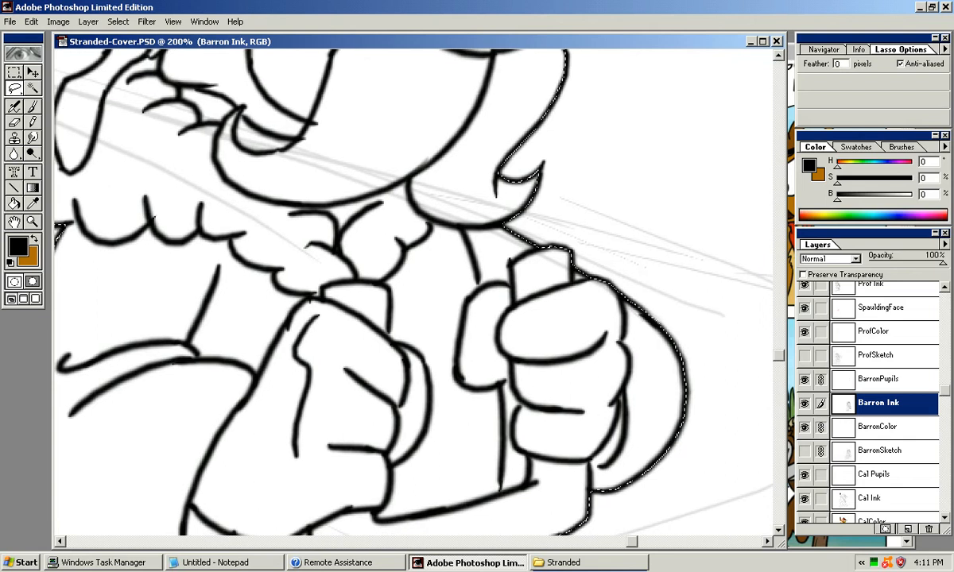
Step: Review the pilot's overall selection outline at reduced magnification beside the finished kangaroo
key(ctrl+minus)
key(ctrl+minus)
drag(414, 318, 414, 254)
scroll(413, 292, up, 10)
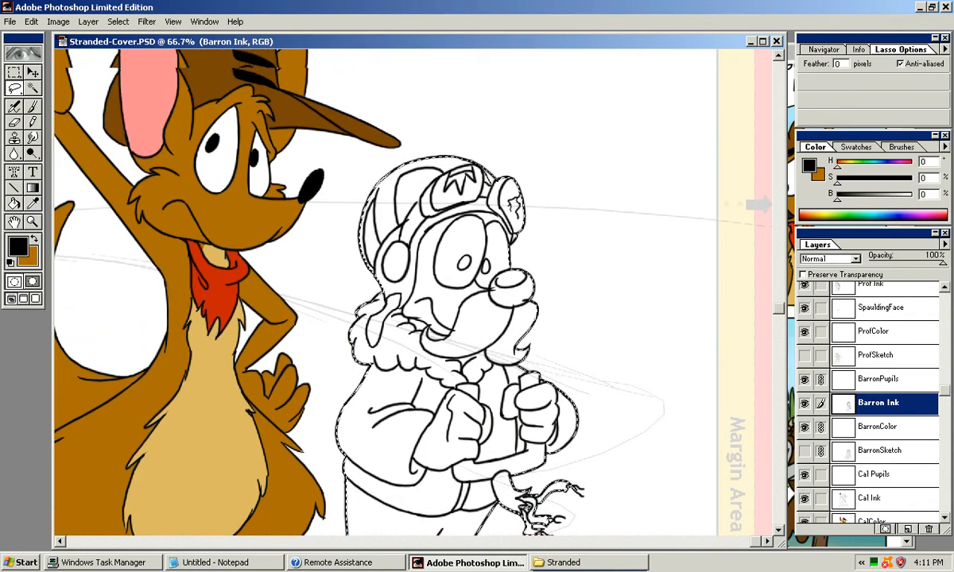
scroll(413, 291, up, 3)
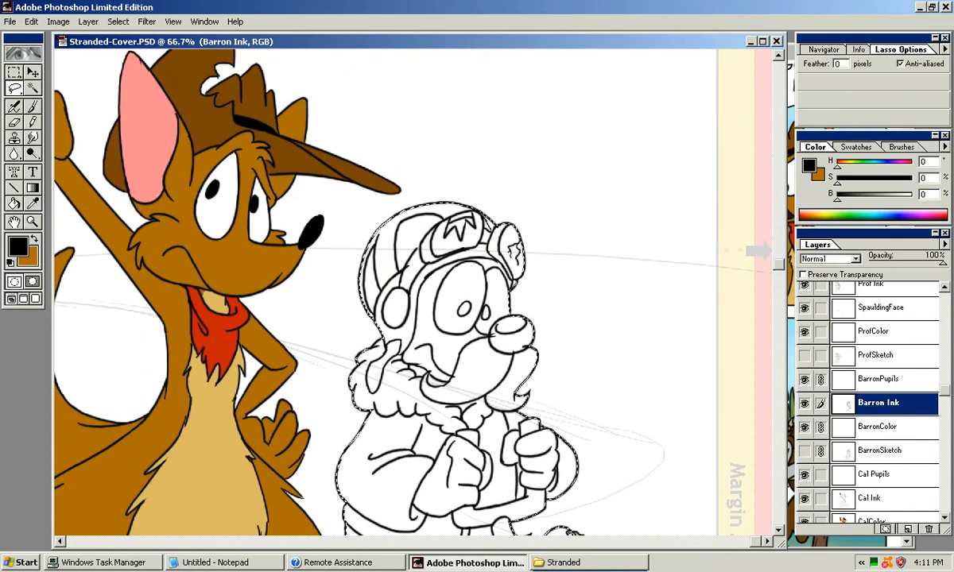
key(ctrl+minus)
key(ctrl+plus)
key(ctrl+plus)
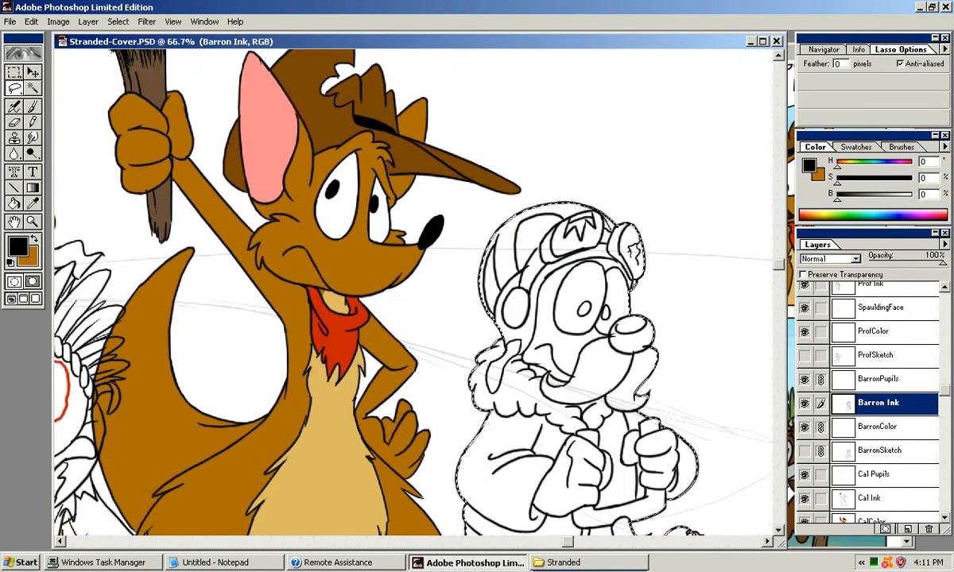
Step: Switch to the S10Big.JPG comic and sample the pilot's brown (H 29, S 96, B 40) and tan face colour (H 53, S 54, B 73)
mouse_move(521, 362)
mouse_down()
mouse_move(397, 291)
mouse_move(220, 148)
mouse_move(244, 141)
mouse_move(338, 157)
mouse_move(310, 182)
mouse_move(200, 221)
mouse_move(168, 253)
mouse_move(215, 317)
mouse_move(249, 341)
mouse_move(301, 335)
mouse_up()
drag(357, 40, 269, 37)
click(744, 263)
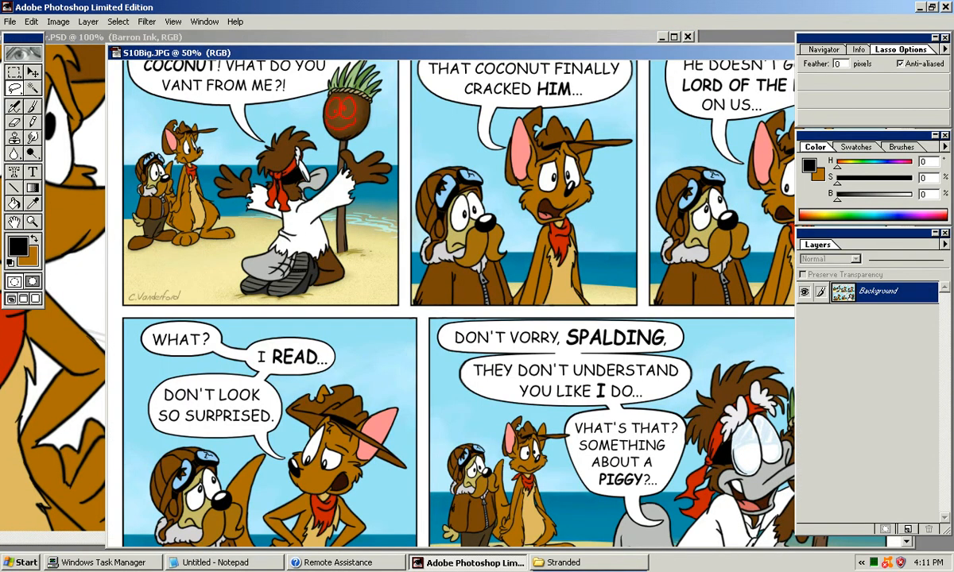
key(b)
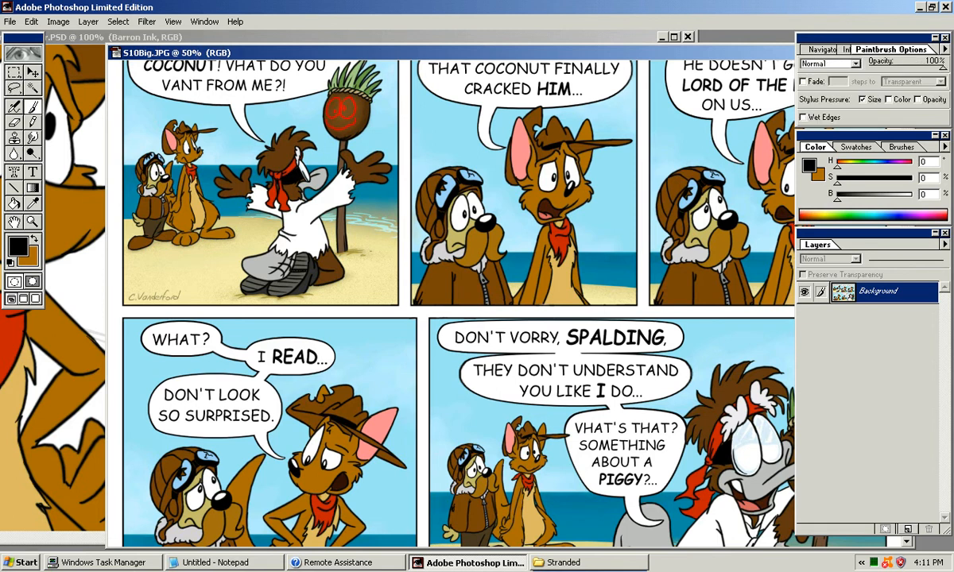
alt+click(337, 406)
alt+click(422, 259)
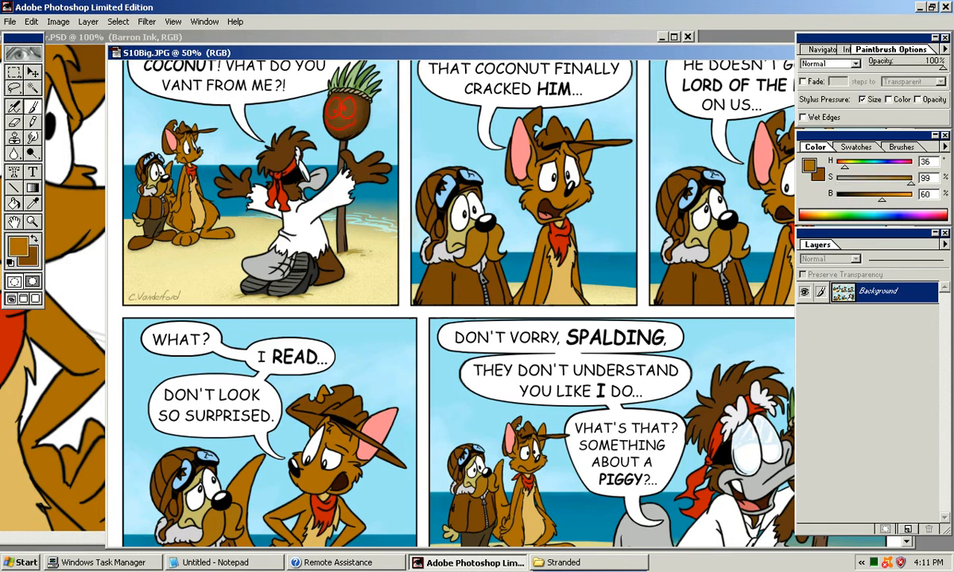
alt+click(456, 233)
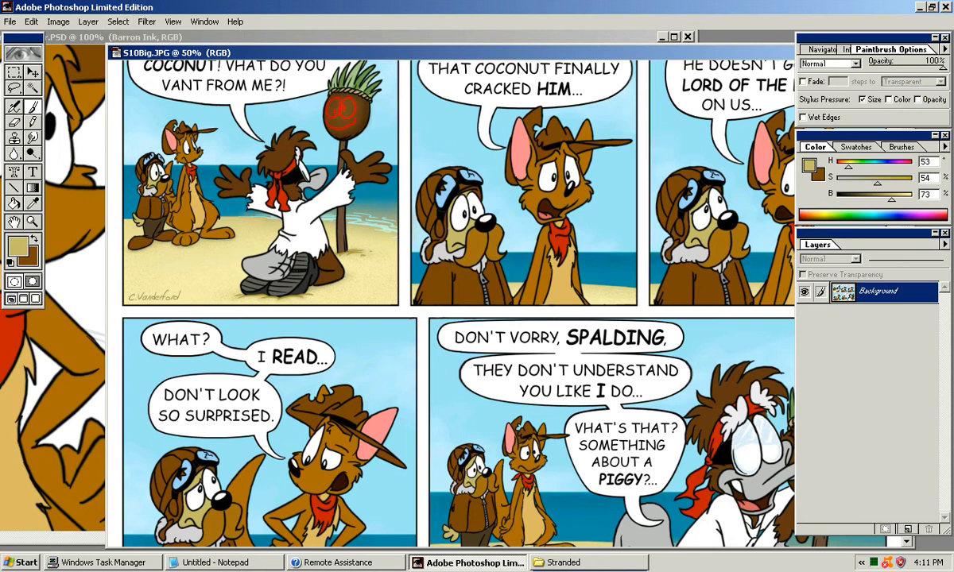
Step: Return to the Stranded cover and check the selected pilot from helmet to shoes
key(ctrl+Tab)
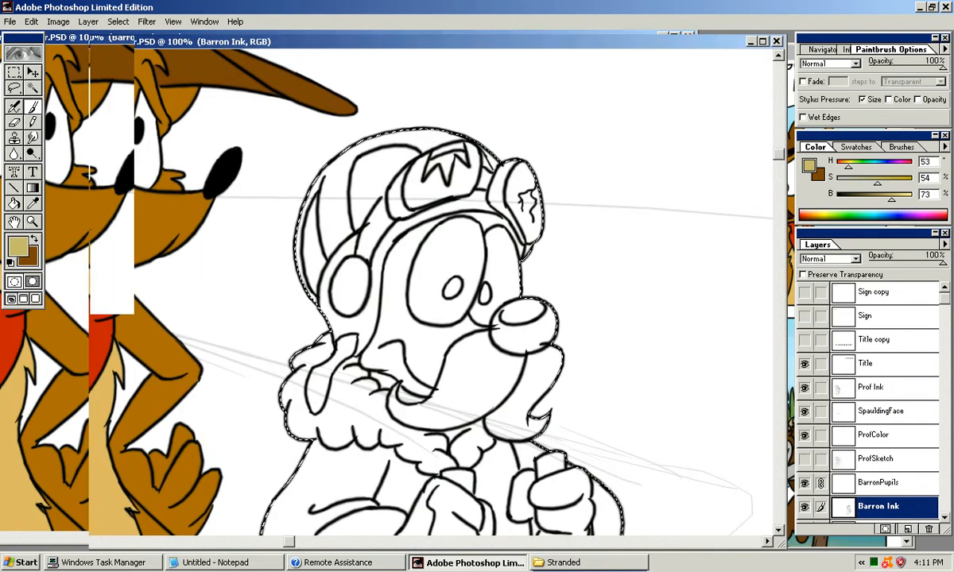
key(ctrl+plus)
drag(445, 179, 432, 198)
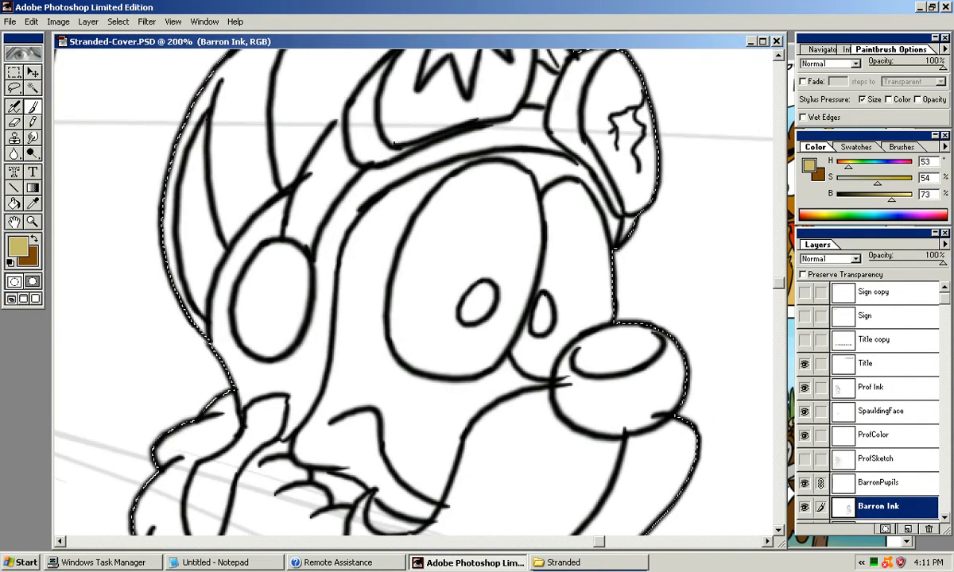
key(ctrl+minus)
key(ctrl+minus)
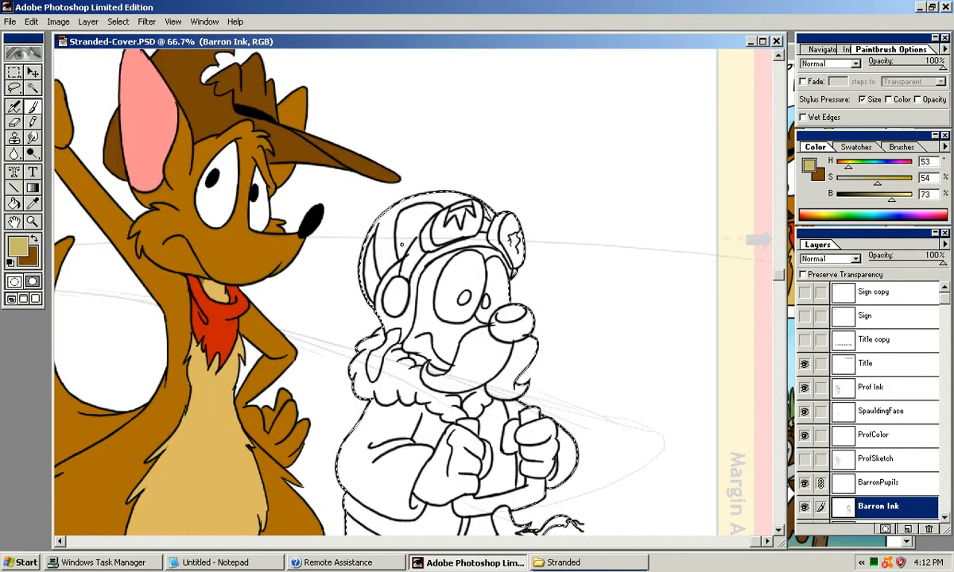
scroll(414, 293, down, 10)
scroll(414, 293, up, 4)
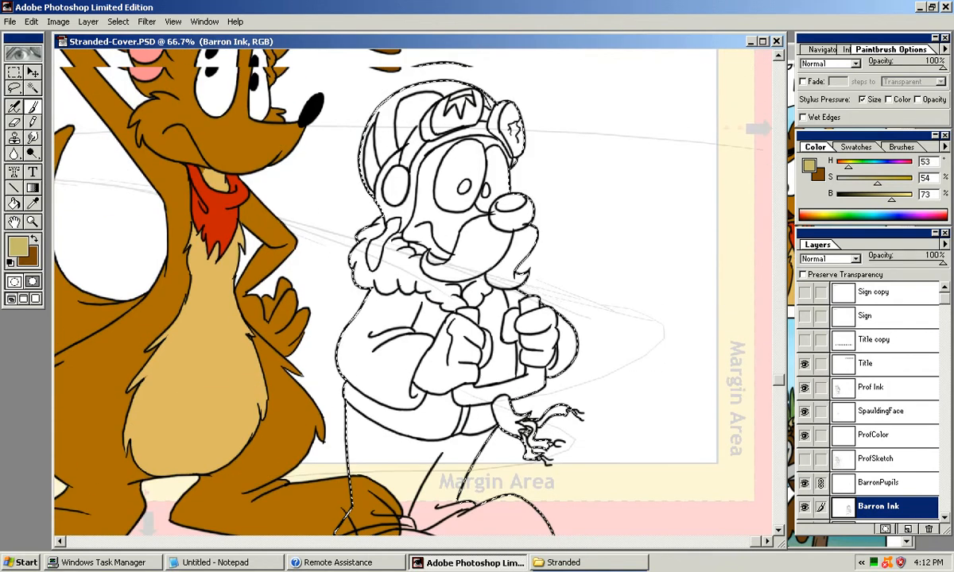
scroll(413, 293, up, 1)
key(ctrl+minus)
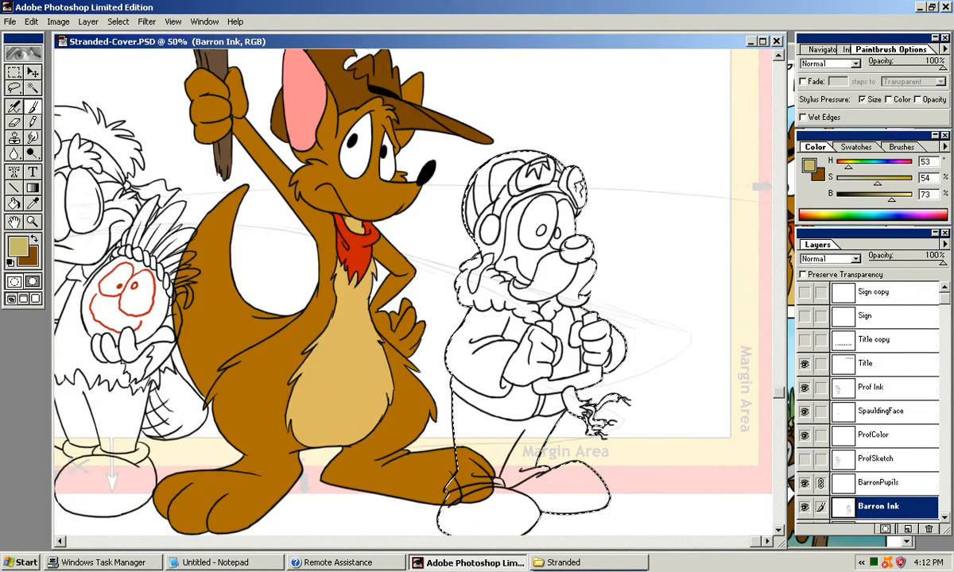
scroll(413, 293, up, 2)
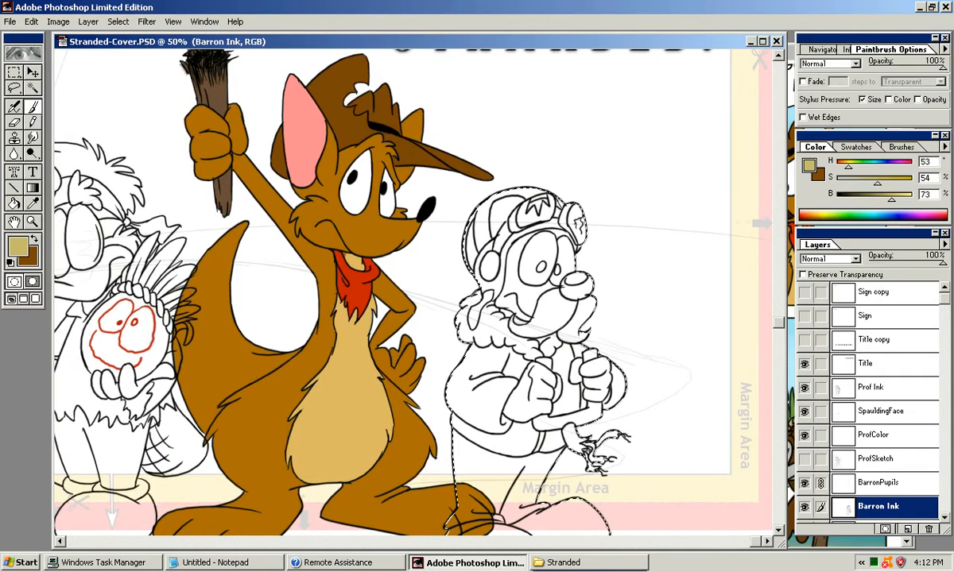
Step: Fill the pilot selection on the BarronColor layer with the sampled brown using the Paint Bucket
key(x)
key(k)
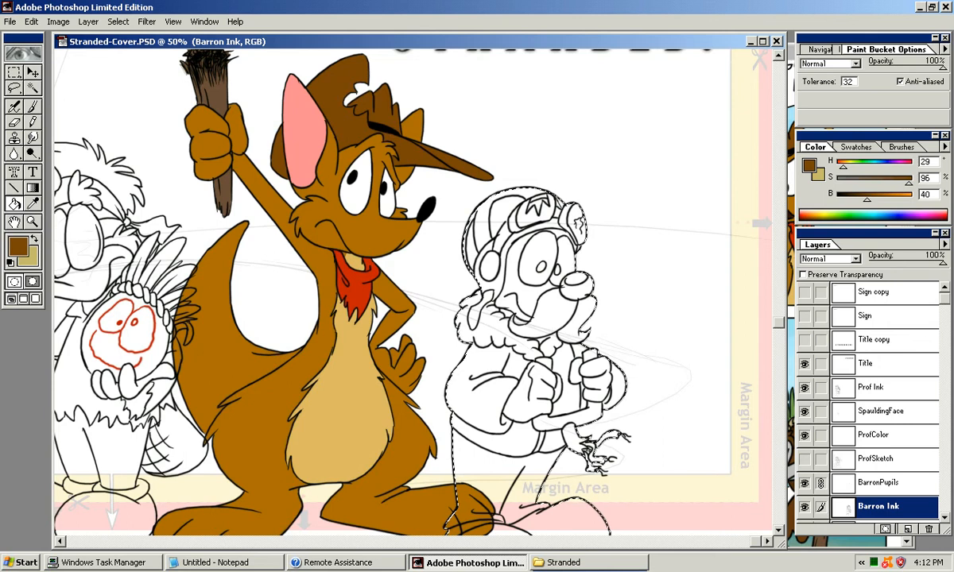
scroll(870, 397, down, 2)
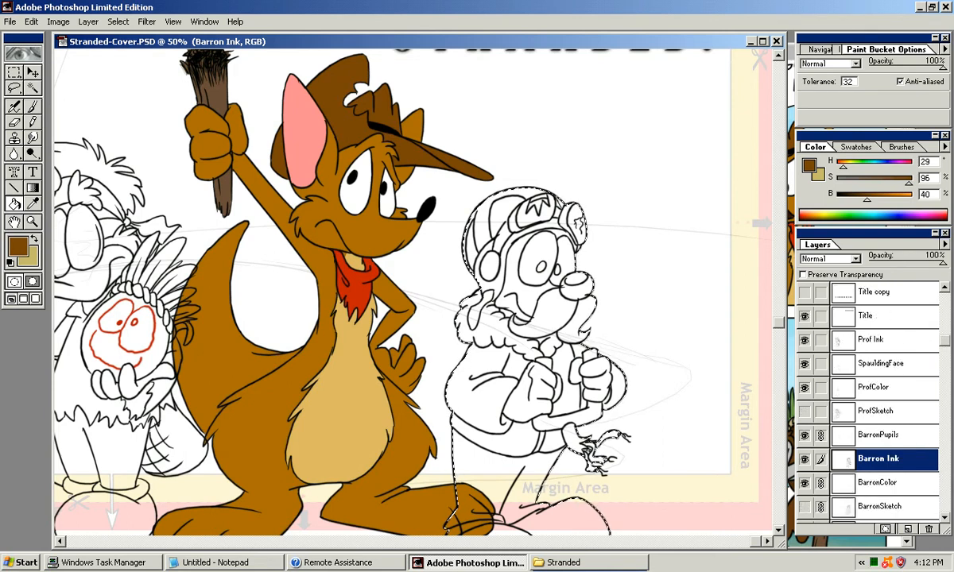
click(882, 483)
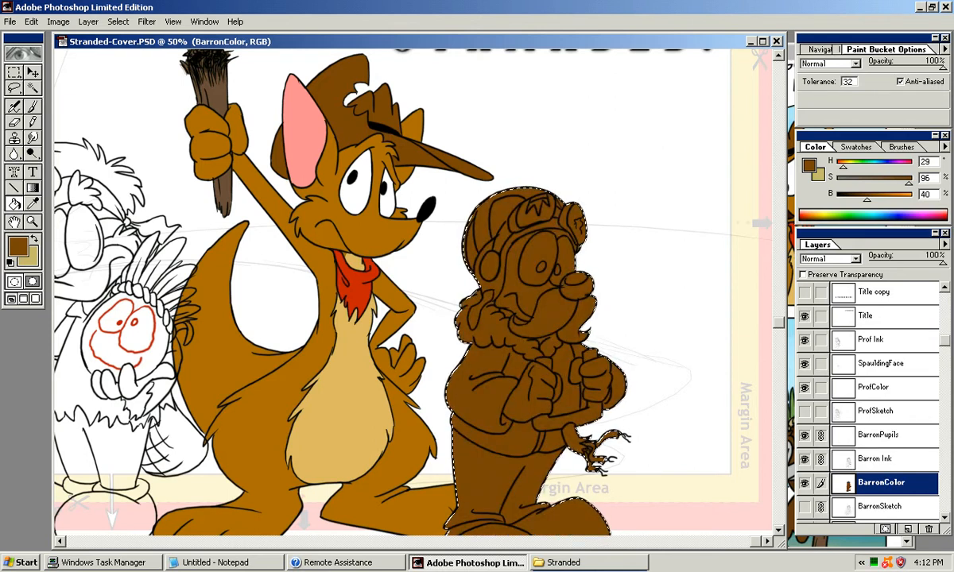
scroll(413, 294, down, 3)
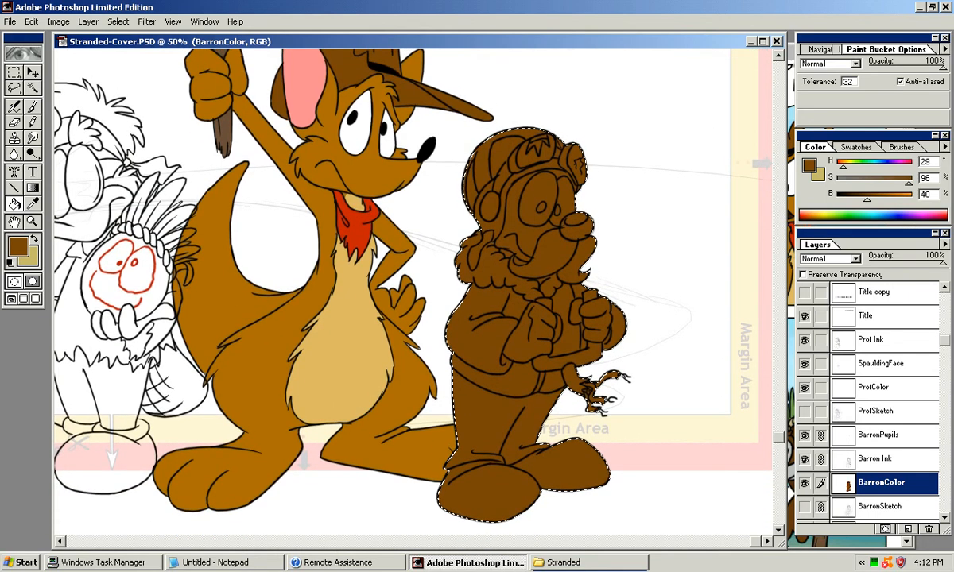
Step: Draw a tan Pencil line along the upper edge of the pilot's face, just beneath the helmet rim
key(x)
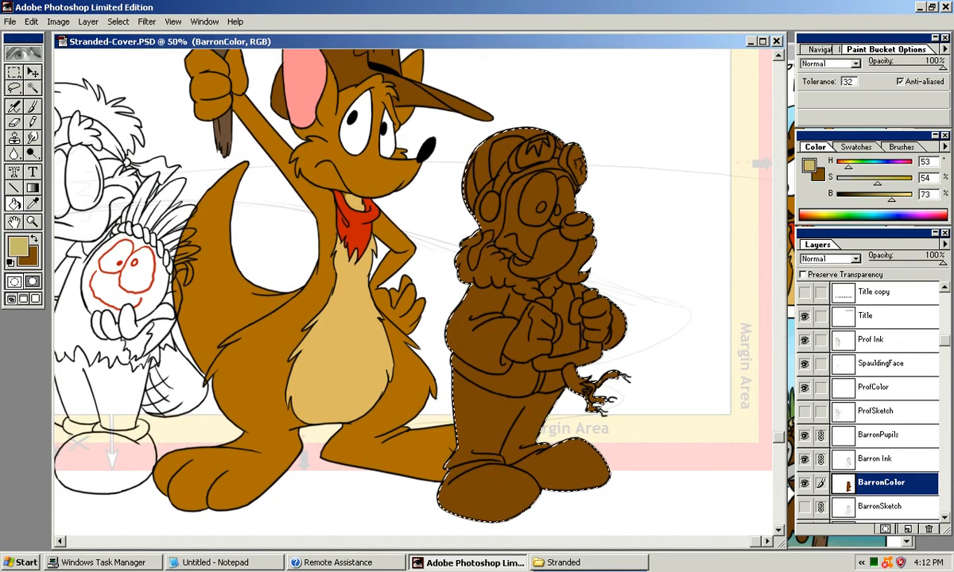
key(ctrl+plus)
key(ctrl+plus)
drag(636, 231, 410, 389)
key(n)
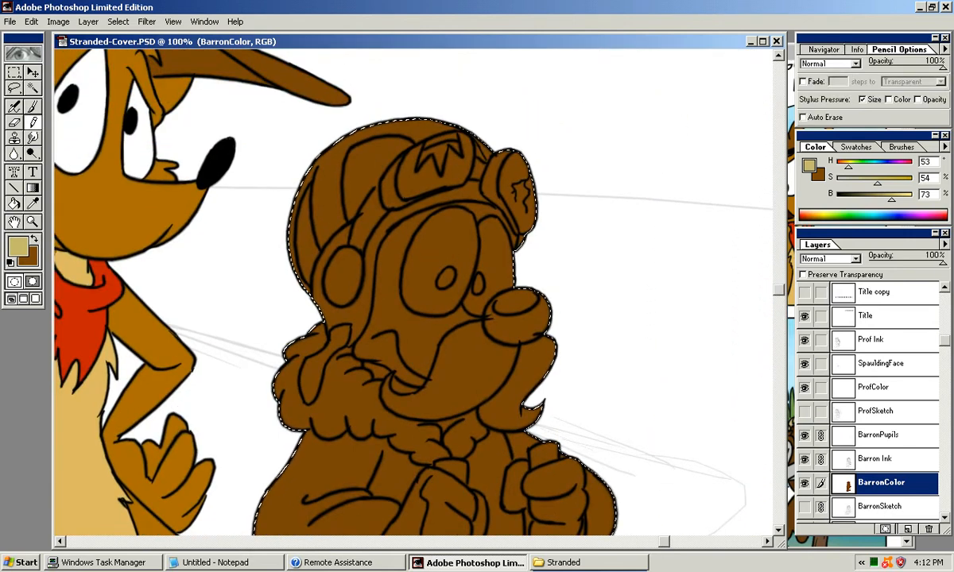
key(ctrl+plus)
drag(433, 195, 390, 287)
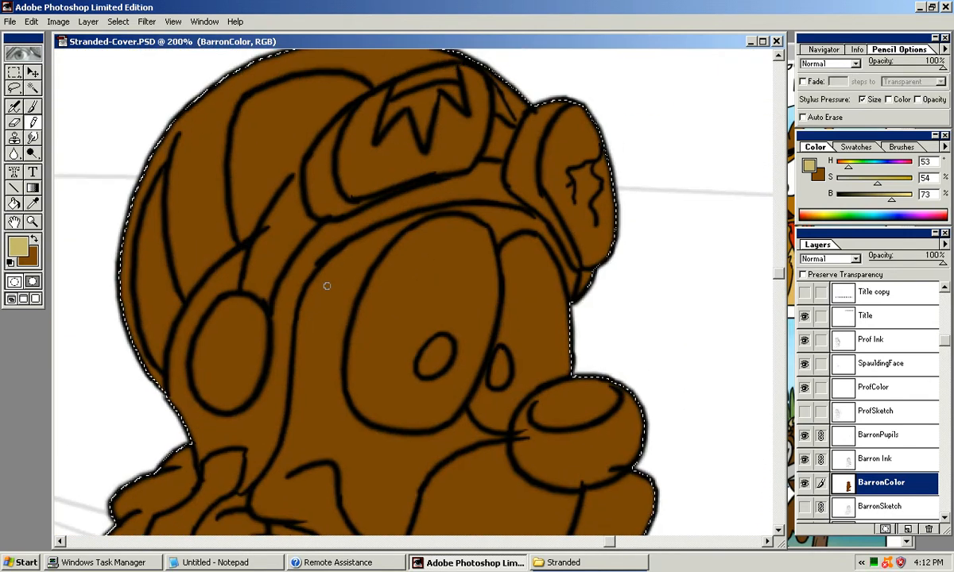
drag(317, 287, 331, 267)
drag(391, 227, 463, 213)
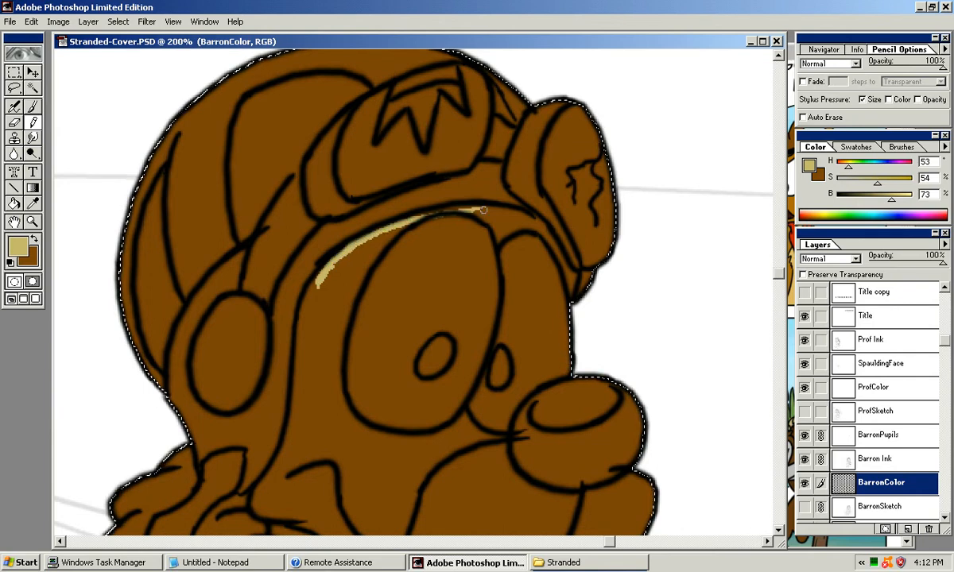
drag(473, 209, 509, 215)
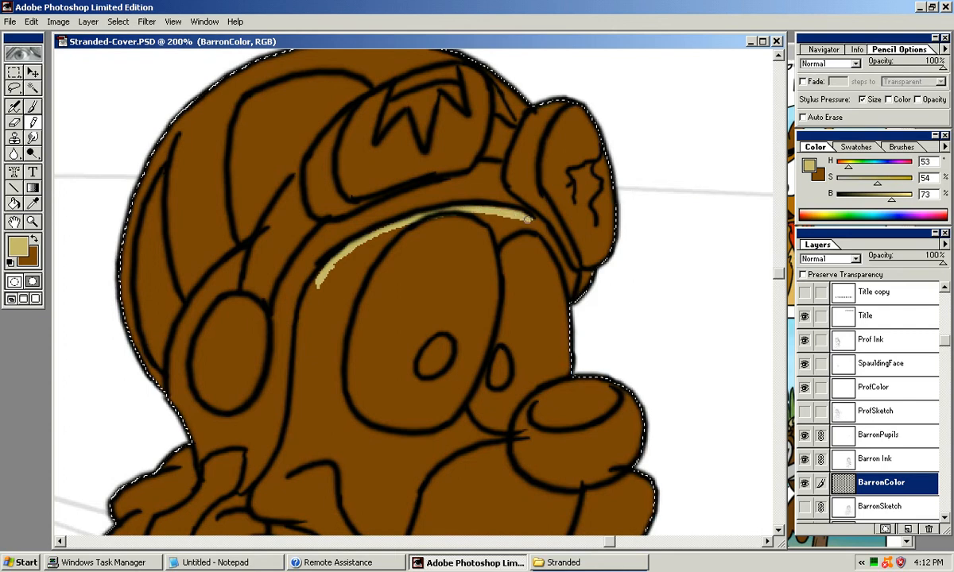
Step: Continue the tan outline down the helmet side of the face, around the cheek and along to the mouth
mouse_move(352, 267)
mouse_down()
mouse_move(392, 203)
mouse_move(341, 256)
mouse_move(339, 269)
mouse_move(367, 203)
mouse_move(356, 230)
mouse_up()
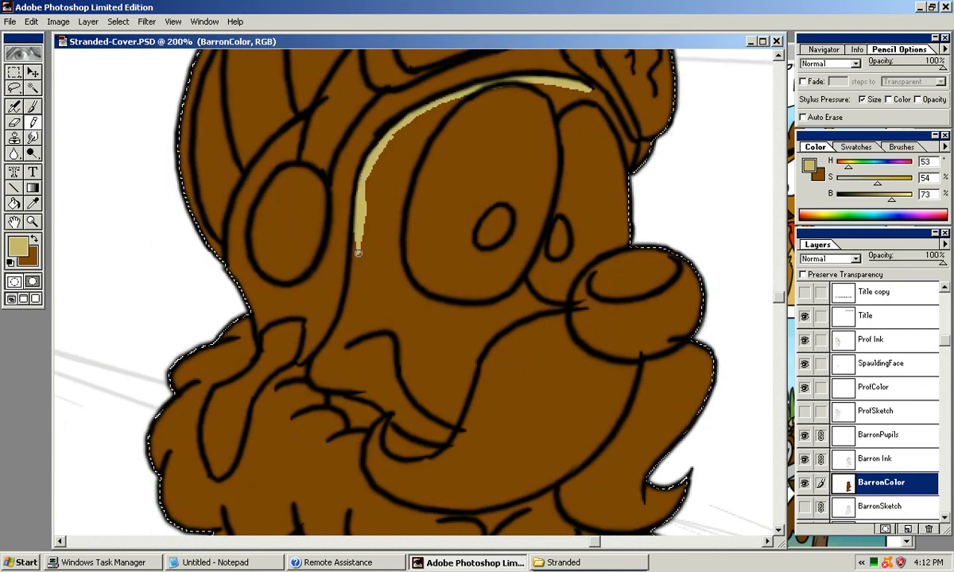
drag(318, 358, 335, 341)
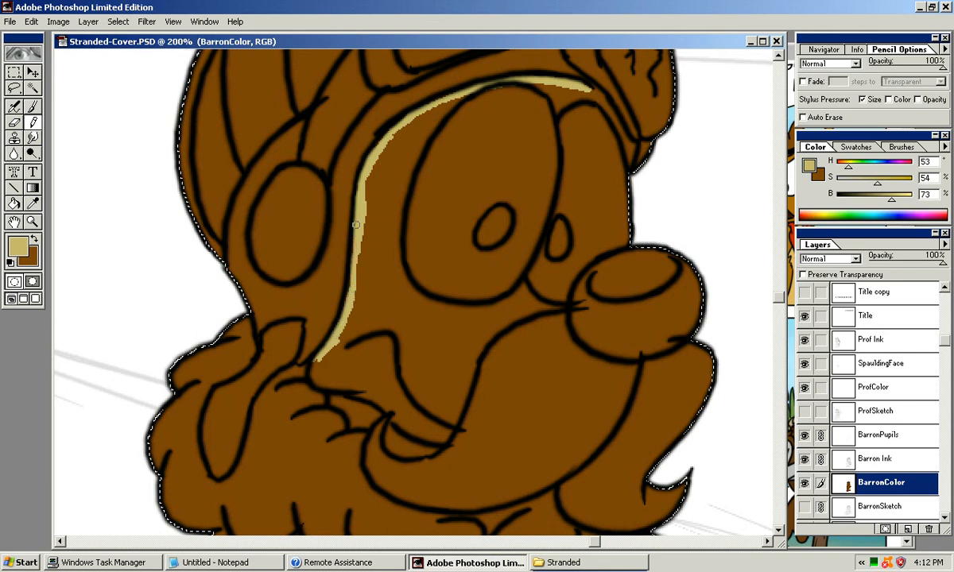
mouse_move(321, 372)
mouse_down()
mouse_move(351, 278)
mouse_move(343, 272)
mouse_move(355, 231)
mouse_up()
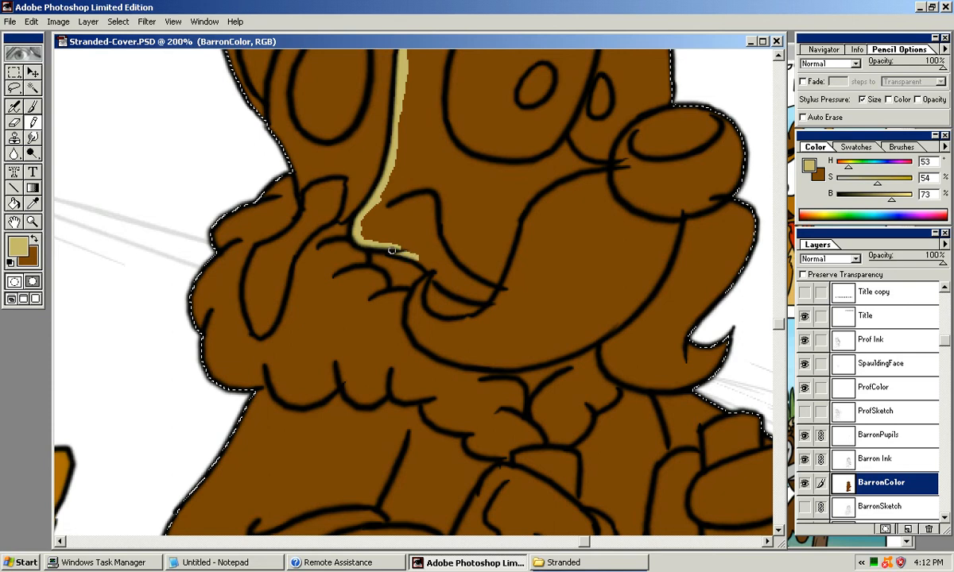
drag(404, 251, 434, 272)
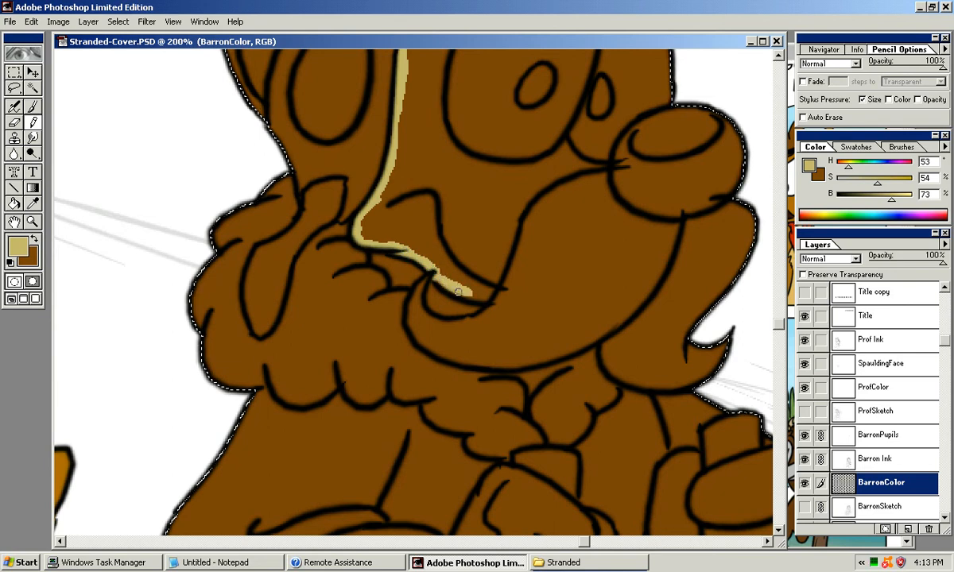
Step: Extend the tan outline from the mouth corner up along the moustache line and over the edge of the nose
drag(489, 297, 444, 328)
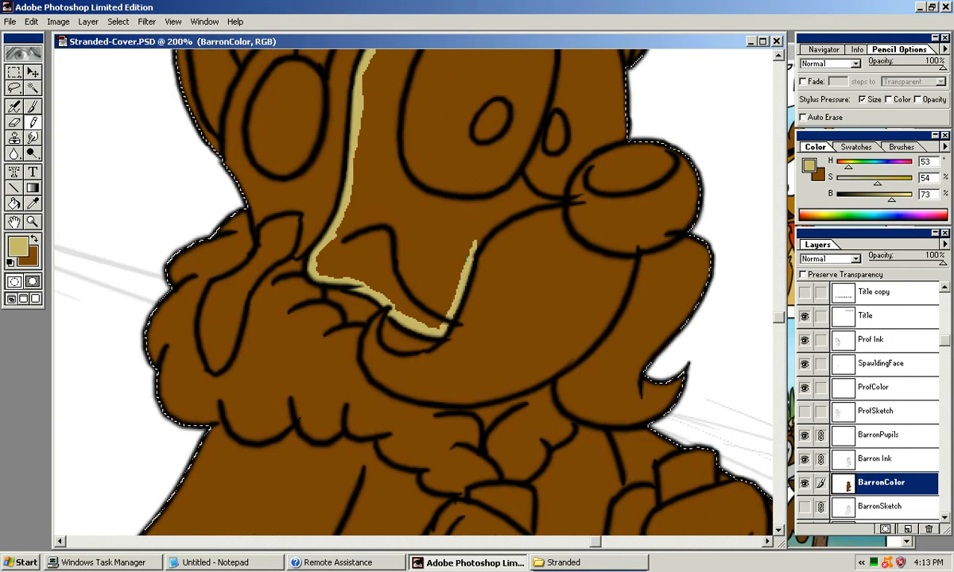
drag(475, 241, 447, 283)
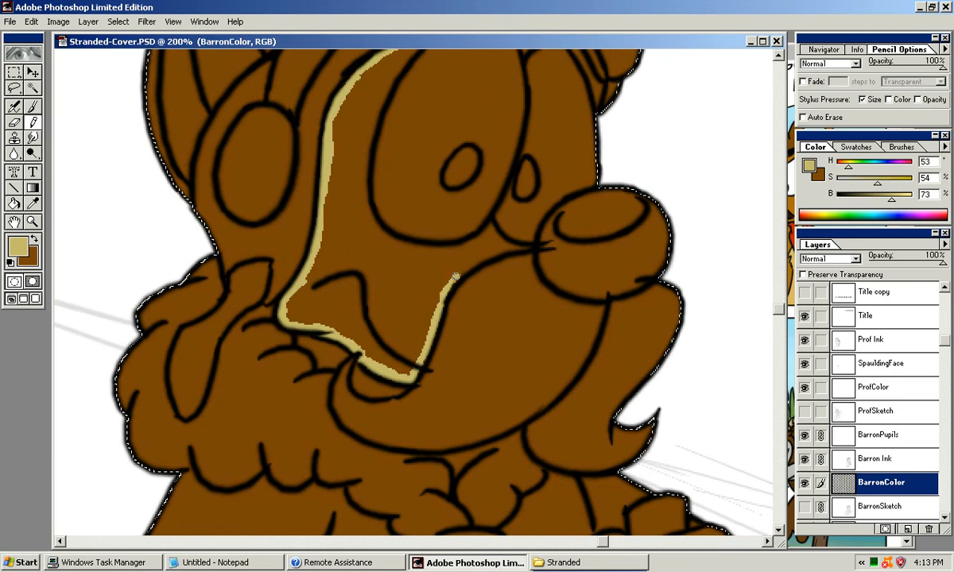
mouse_move(455, 276)
mouse_down()
mouse_move(525, 249)
mouse_move(477, 315)
mouse_up()
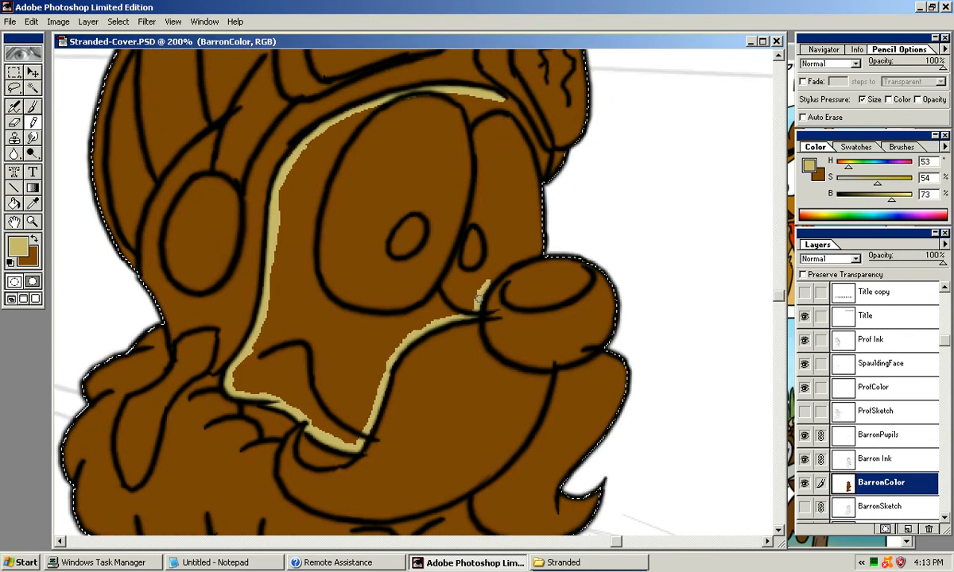
drag(499, 269, 537, 256)
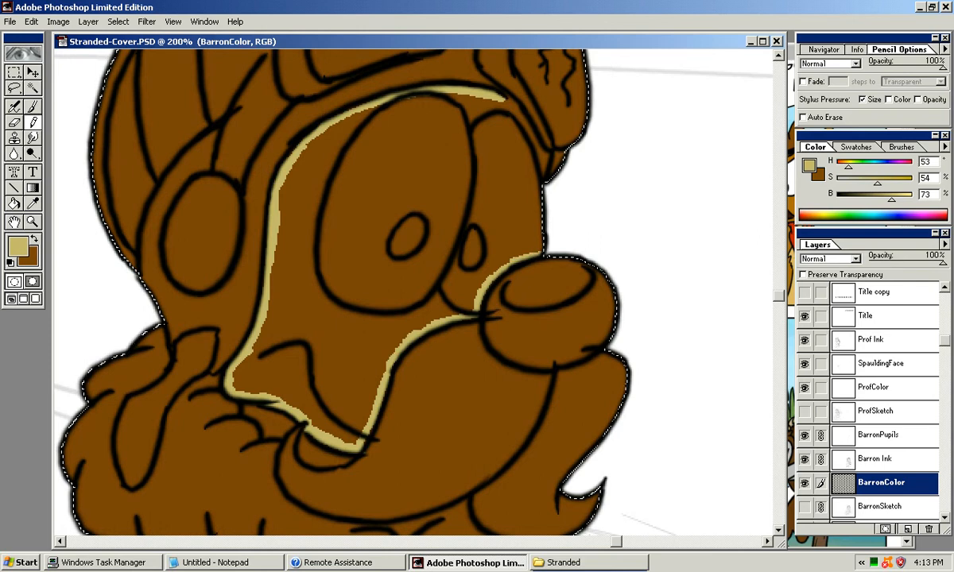
Step: Close the tan face outline along the outer edge of the smaller eye, from the nose up to the helmet rim
mouse_move(478, 292)
mouse_down()
mouse_move(465, 307)
mouse_move(498, 272)
mouse_move(544, 248)
mouse_move(580, 338)
mouse_up()
mouse_move(545, 184)
mouse_down()
mouse_move(560, 198)
mouse_move(581, 273)
mouse_up()
drag(568, 224, 586, 307)
drag(585, 302, 556, 206)
mouse_move(581, 313)
mouse_down()
mouse_move(571, 245)
mouse_move(571, 260)
mouse_up()
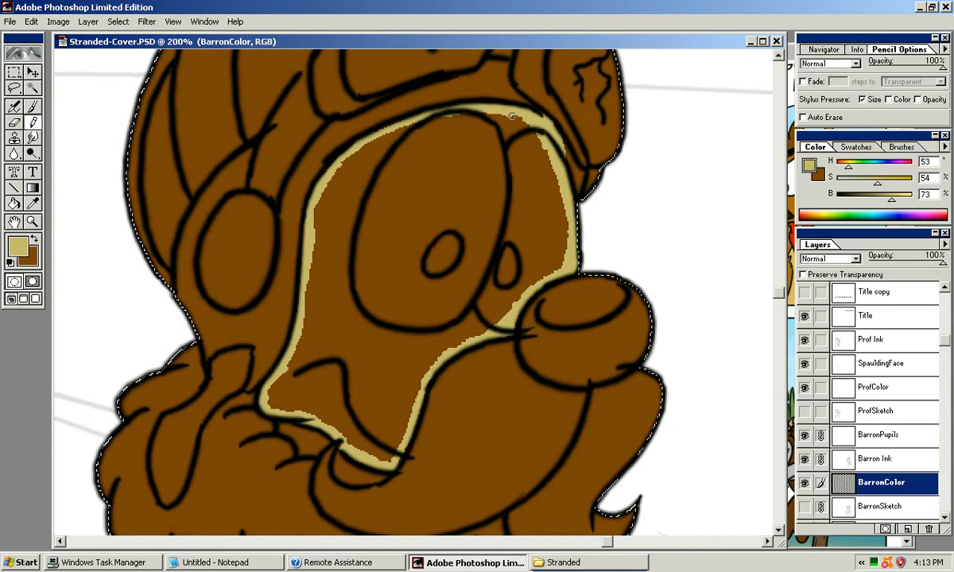
Step: Finish the tan outline at the upper edge of the pilot's face, and fill the enclosed face area with tan
mouse_move(529, 122)
mouse_down()
mouse_move(405, 120)
mouse_move(385, 77)
mouse_move(373, 118)
mouse_move(398, 37)
mouse_up()
mouse_move(469, 169)
mouse_down()
mouse_move(447, 260)
mouse_move(415, 322)
mouse_move(355, 376)
mouse_move(447, 113)
mouse_up()
key(k)
click(444, 261)
scroll(414, 286, down, 10)
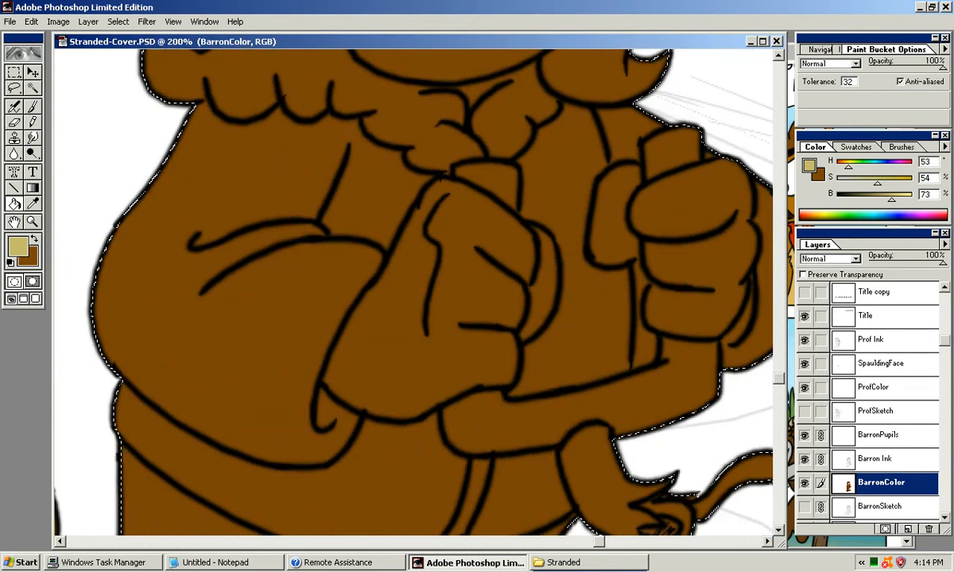
key(b)
mouse_move(445, 270)
mouse_down()
mouse_move(406, 322)
mouse_move(411, 257)
mouse_up()
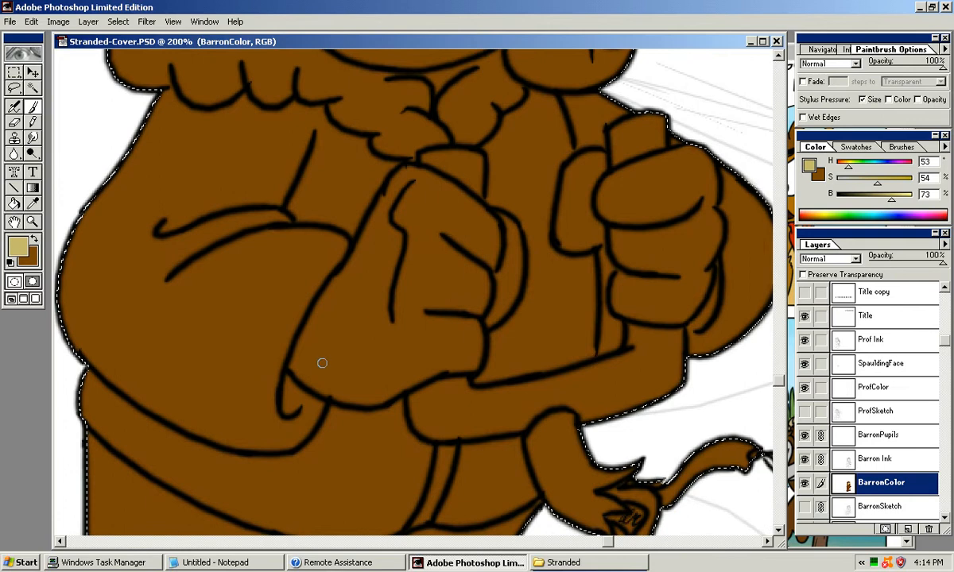
drag(293, 366, 302, 338)
key(ctrl+z)
Step: Draw a tan Pencil outline inside the nearer hand, from its wrist side around the heel and up to the lowest finger
key(n)
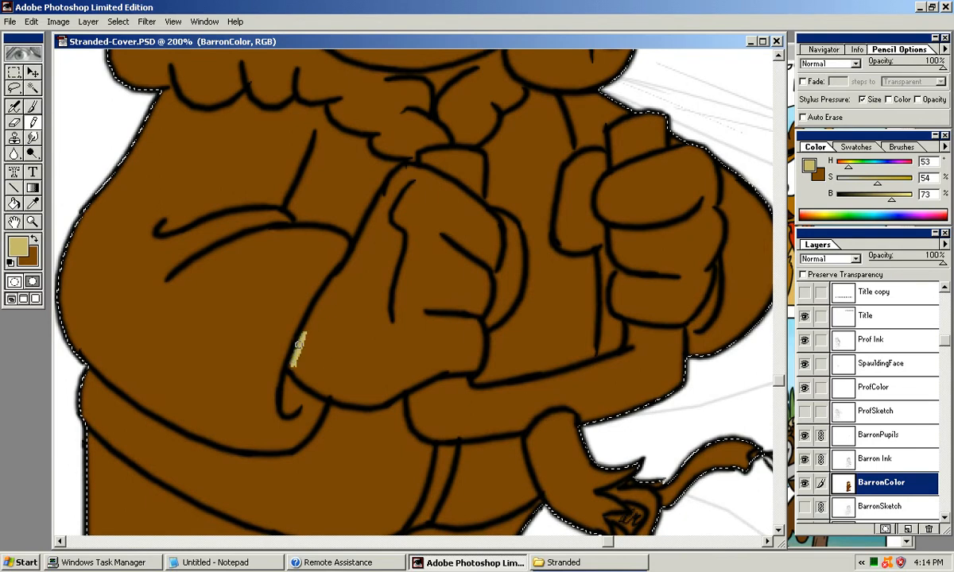
drag(301, 339, 352, 218)
drag(316, 296, 341, 319)
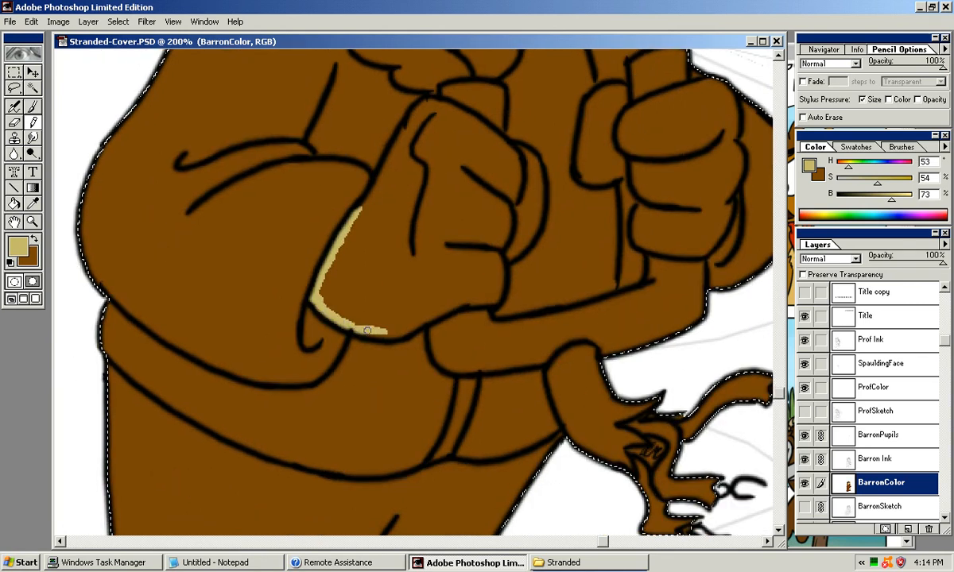
drag(401, 334, 425, 318)
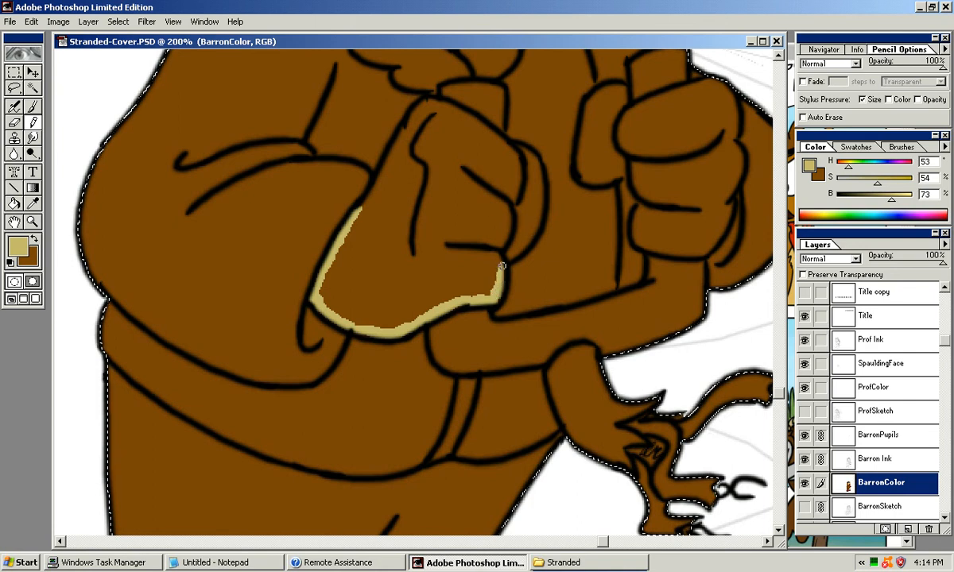
Step: Continue the tan outline around the outer curve of the nearer hand, behind the curled fingers
mouse_move(509, 248)
mouse_down()
mouse_move(487, 296)
mouse_move(507, 286)
mouse_up()
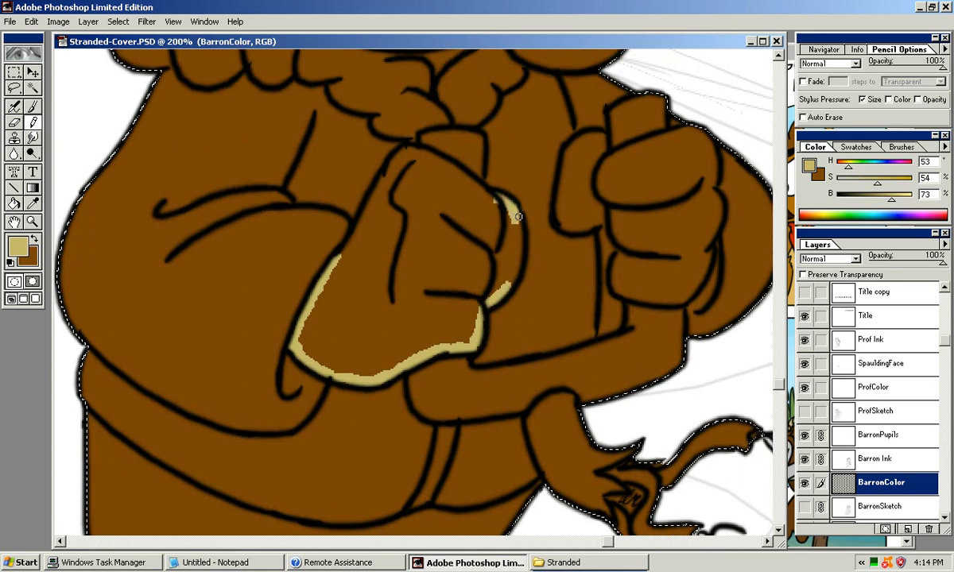
drag(516, 217, 517, 254)
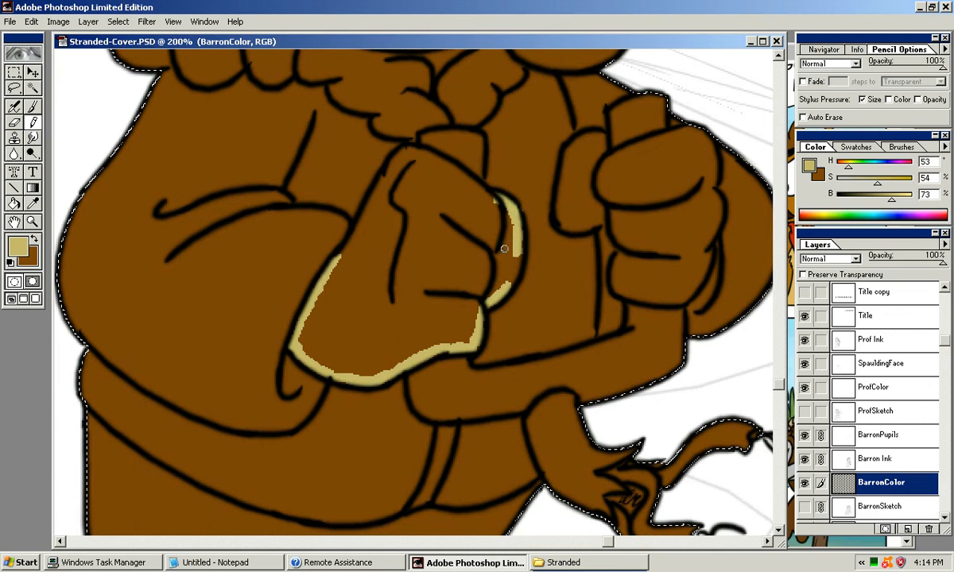
key(x)
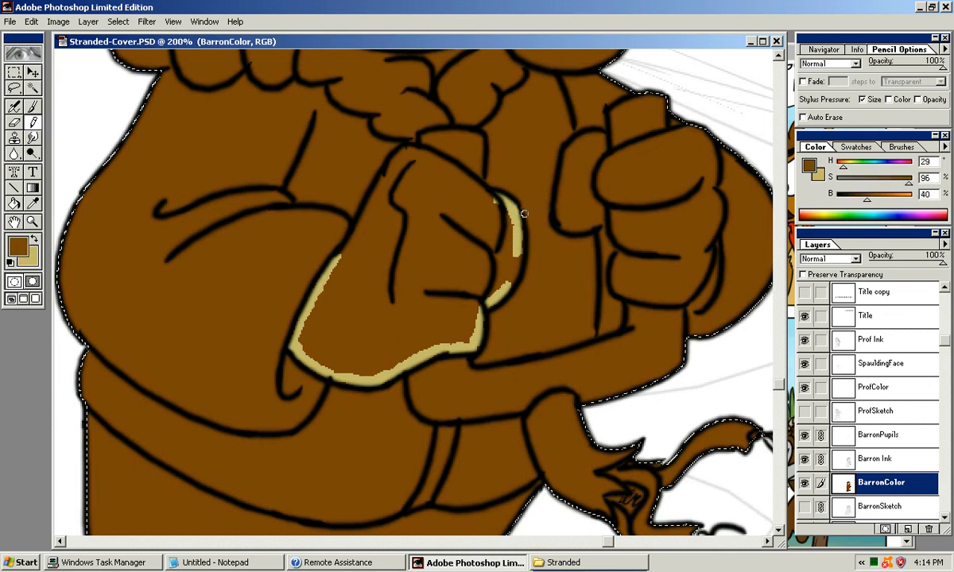
key(x)
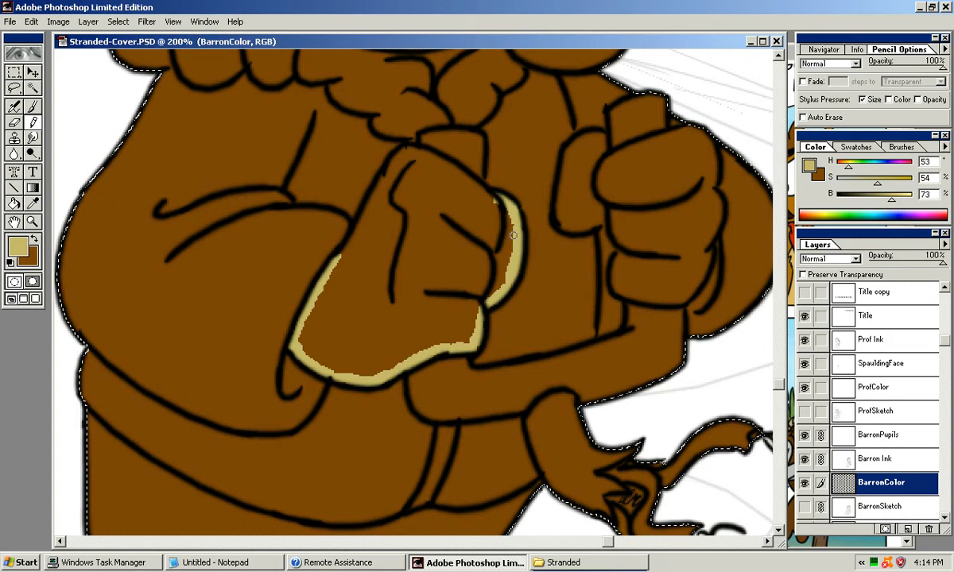
Step: Close the nearer hand's tan outline along its upper edge and down the side facing the sleeve
scroll(400, 198, up, 2)
click(395, 185)
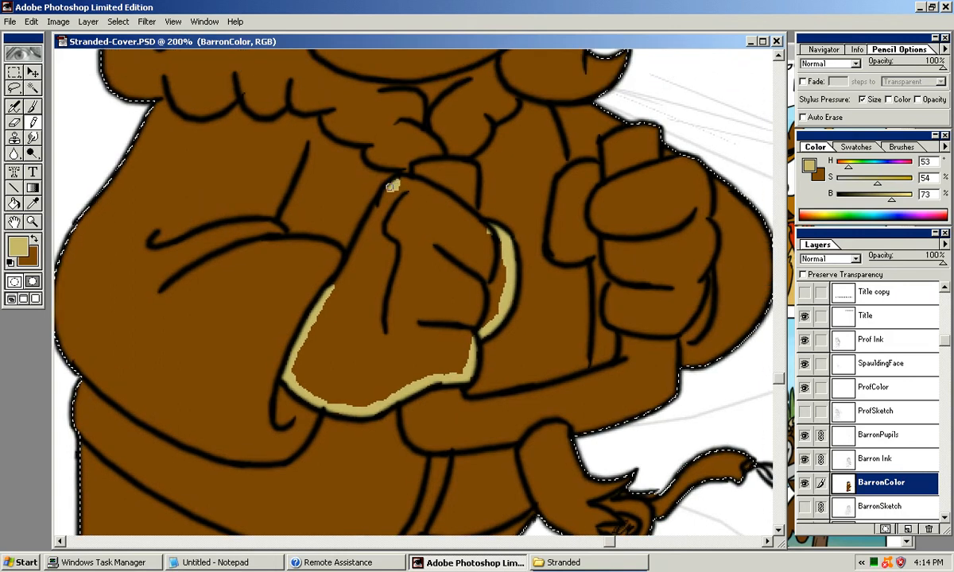
mouse_move(411, 184)
mouse_down()
mouse_move(451, 204)
mouse_move(431, 187)
mouse_up()
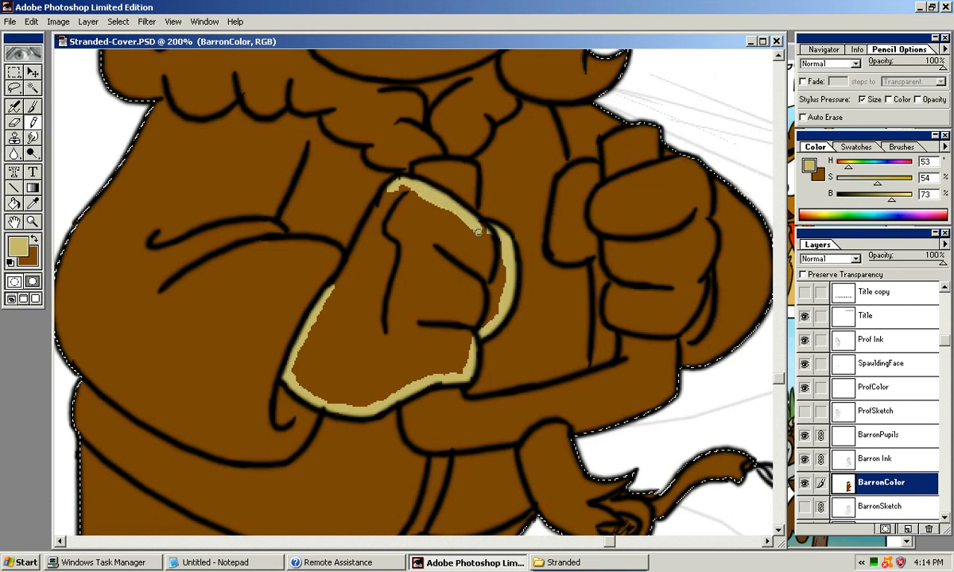
drag(394, 188, 346, 279)
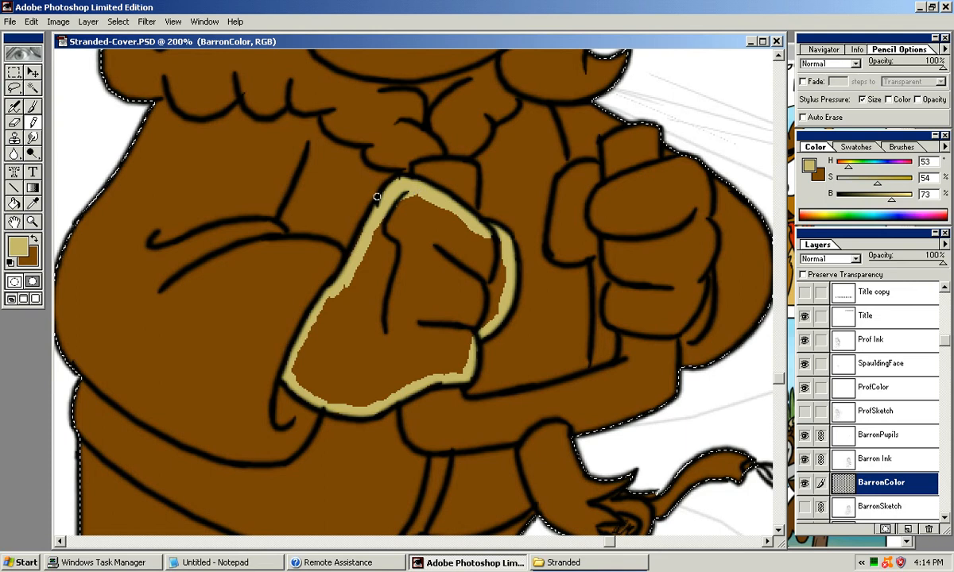
mouse_move(338, 296)
mouse_down()
mouse_move(381, 194)
mouse_move(362, 213)
mouse_up()
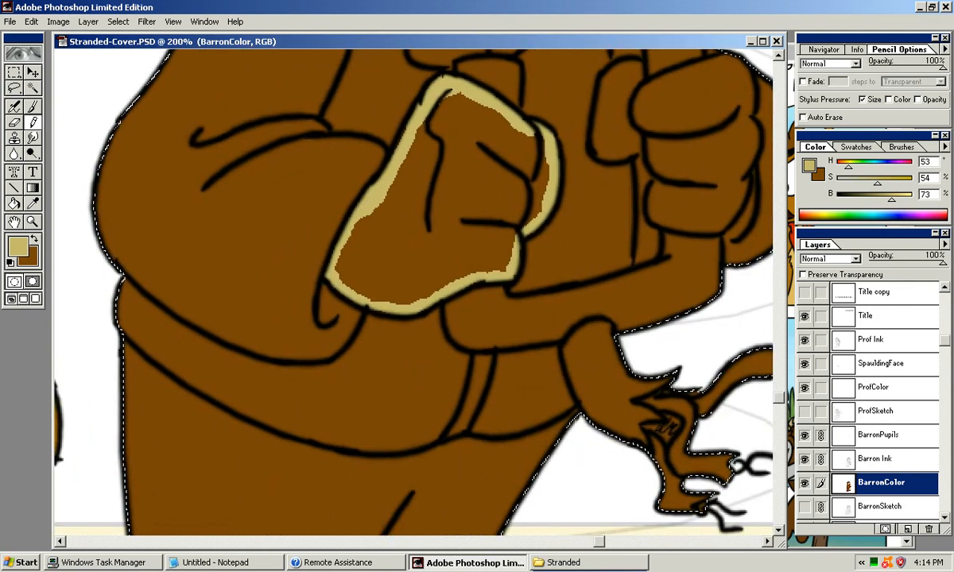
Step: Fill the outlined nearer hand with tan using the Paint Bucket
drag(476, 130, 369, 274)
key(k)
click(391, 251)
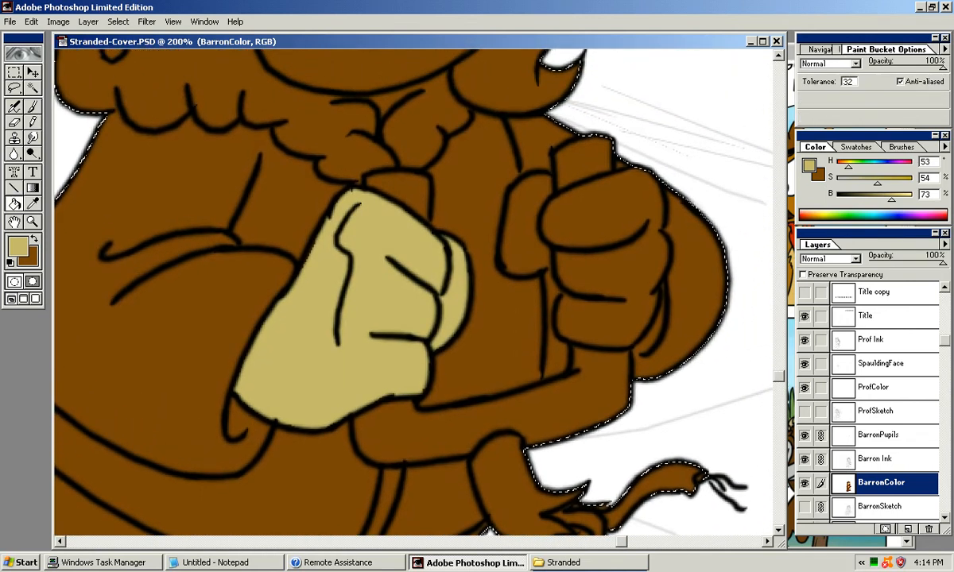
Step: Draw a tan Pencil outline around the part of the other hand that sticks out behind its curled fingers
key(n)
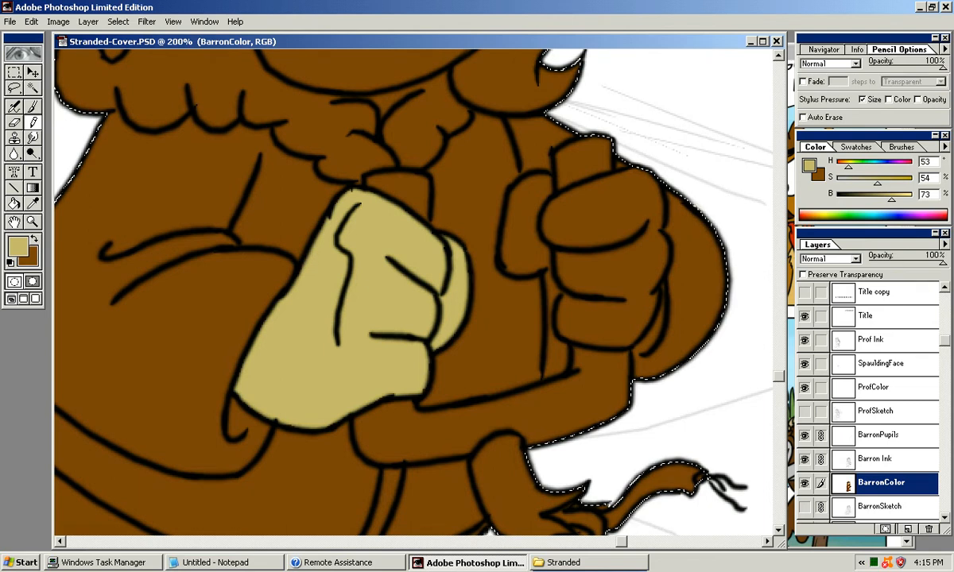
drag(311, 255, 230, 278)
mouse_move(479, 213)
mouse_down()
mouse_move(454, 209)
mouse_move(423, 230)
mouse_up()
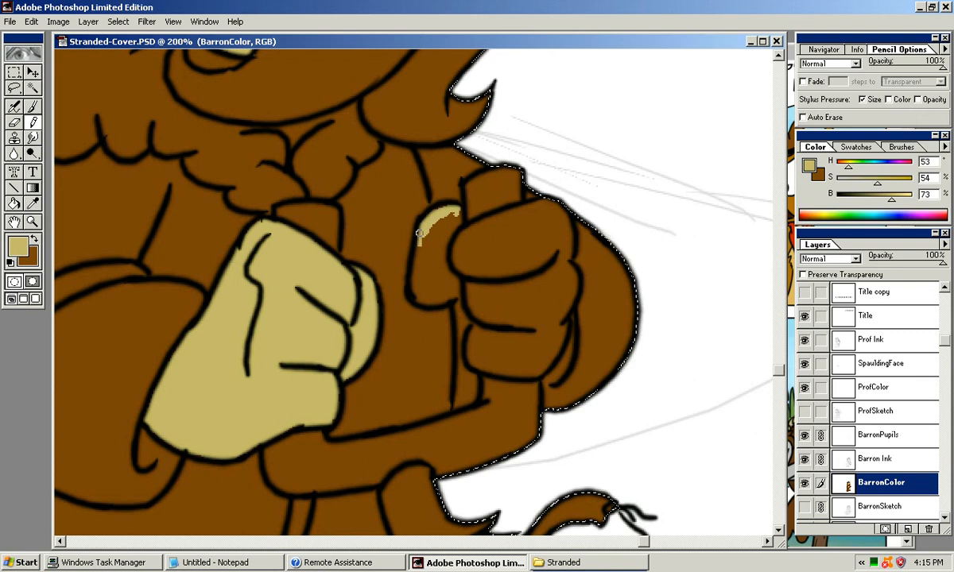
drag(415, 266, 423, 226)
drag(423, 226, 421, 237)
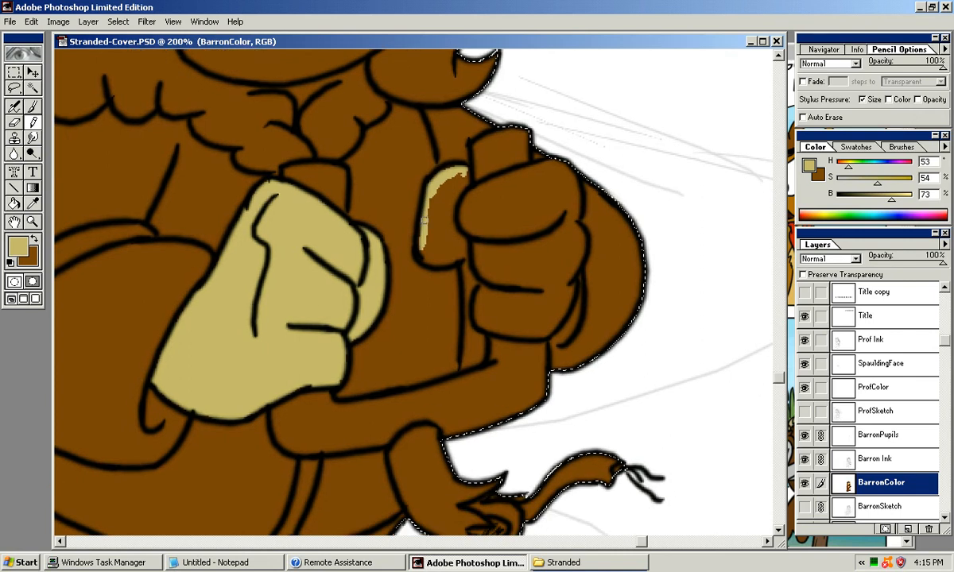
drag(426, 258, 457, 257)
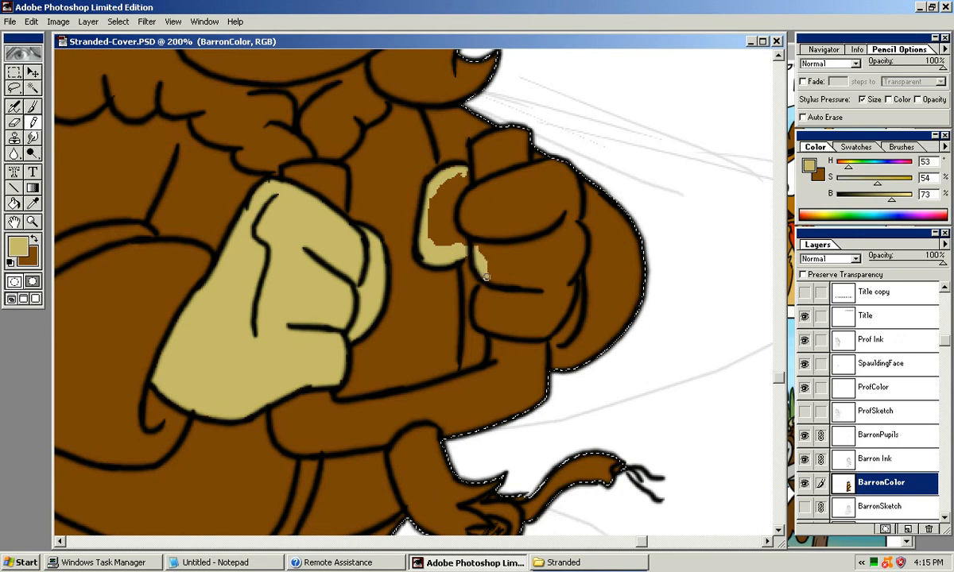
Step: Outline the other hand's curled fingers in tan, around the lower knuckles, up the outer side and across the top
mouse_move(486, 286)
mouse_down()
mouse_move(494, 246)
mouse_move(492, 275)
mouse_up()
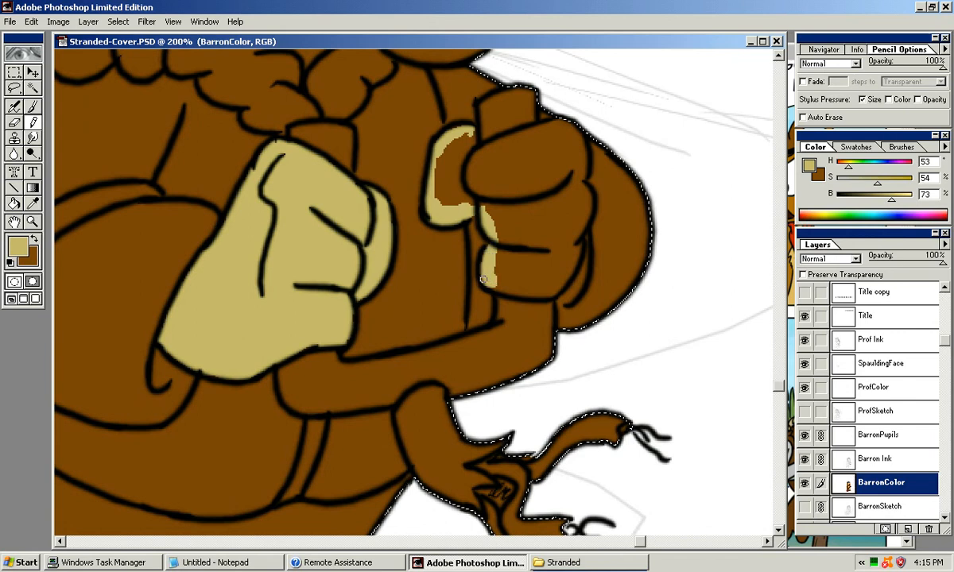
mouse_move(494, 282)
mouse_down()
mouse_move(518, 294)
mouse_move(555, 290)
mouse_up()
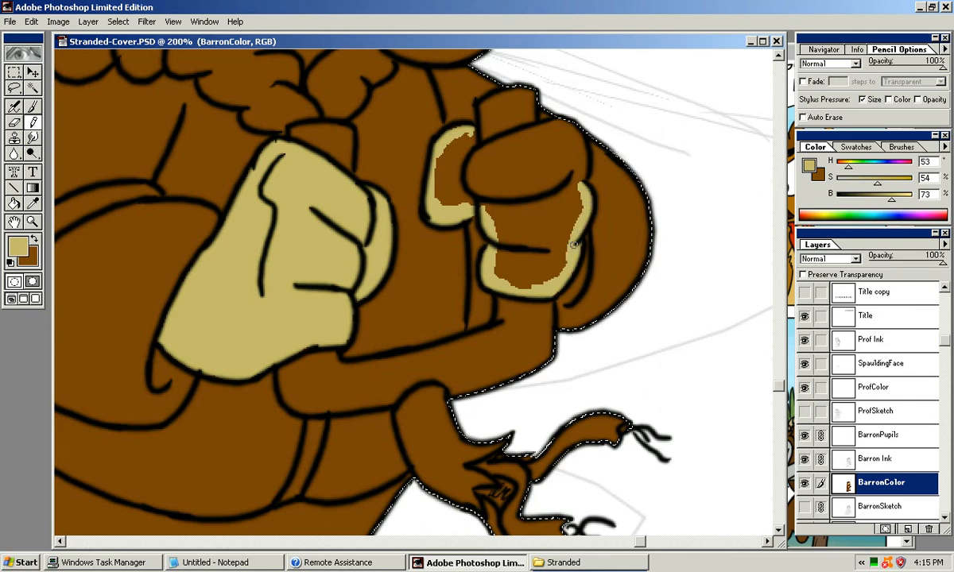
drag(569, 257, 566, 265)
drag(542, 127, 541, 125)
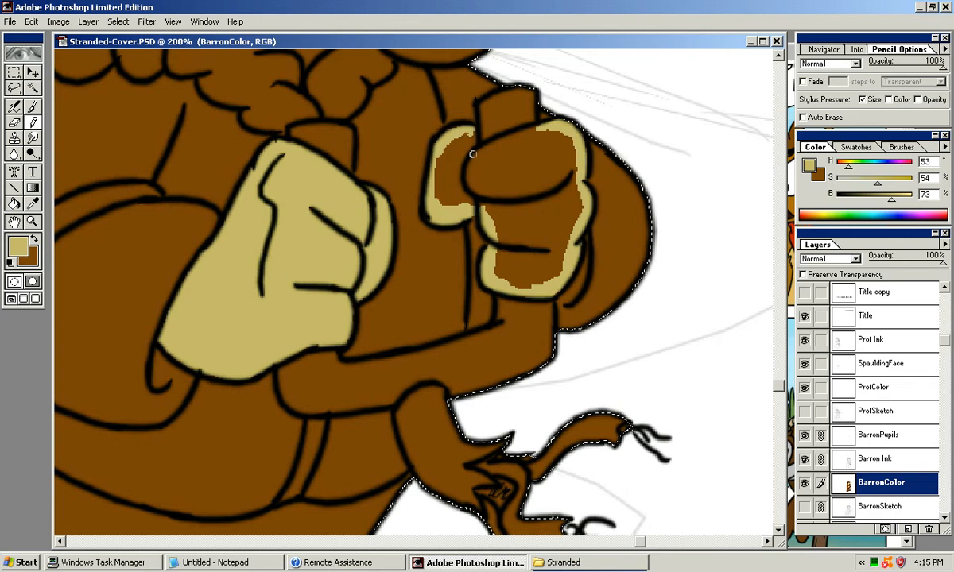
mouse_move(473, 145)
mouse_down()
mouse_move(460, 142)
mouse_move(546, 125)
mouse_up()
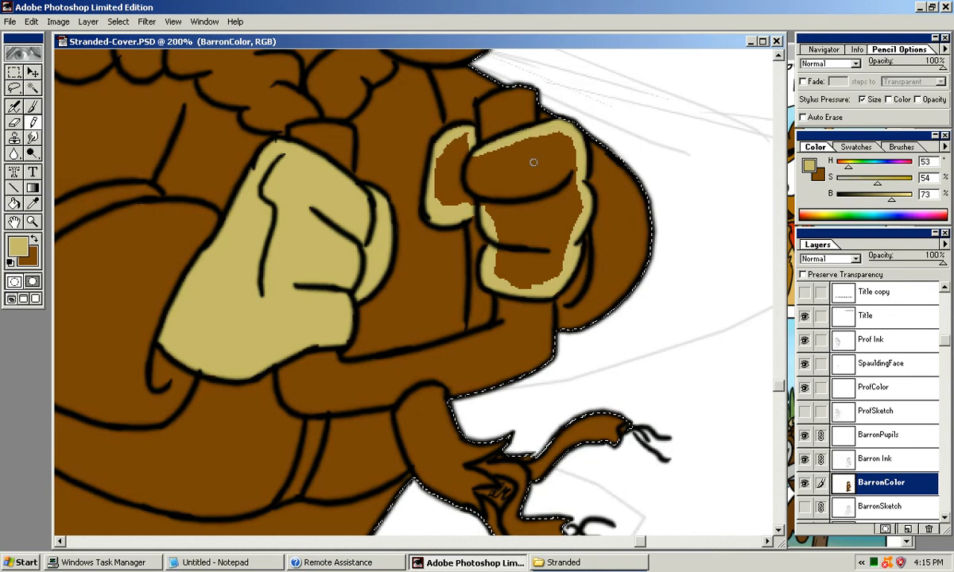
Step: Fill the outlined areas of the other hand with tan using the Paint Bucket
key(k)
click(520, 211)
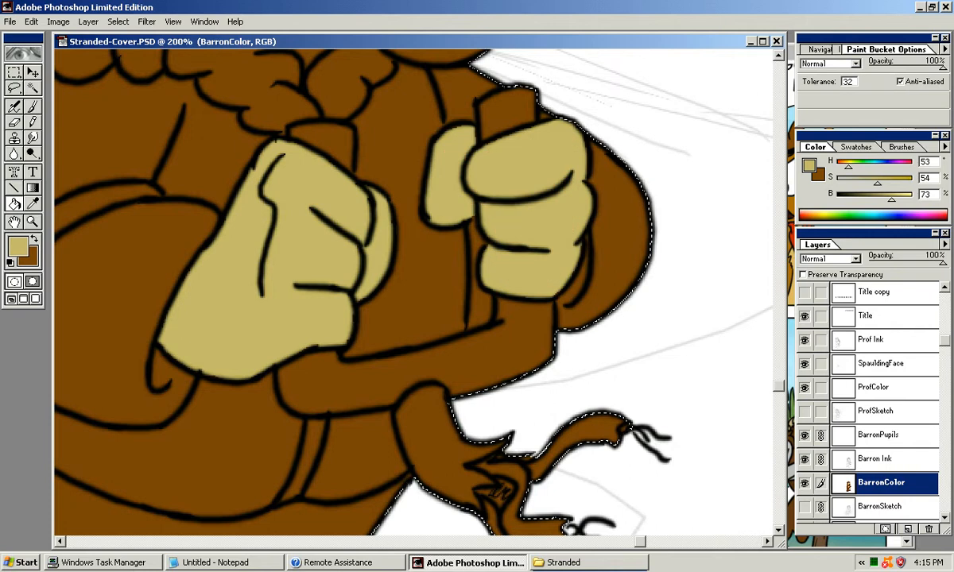
drag(521, 210, 515, 256)
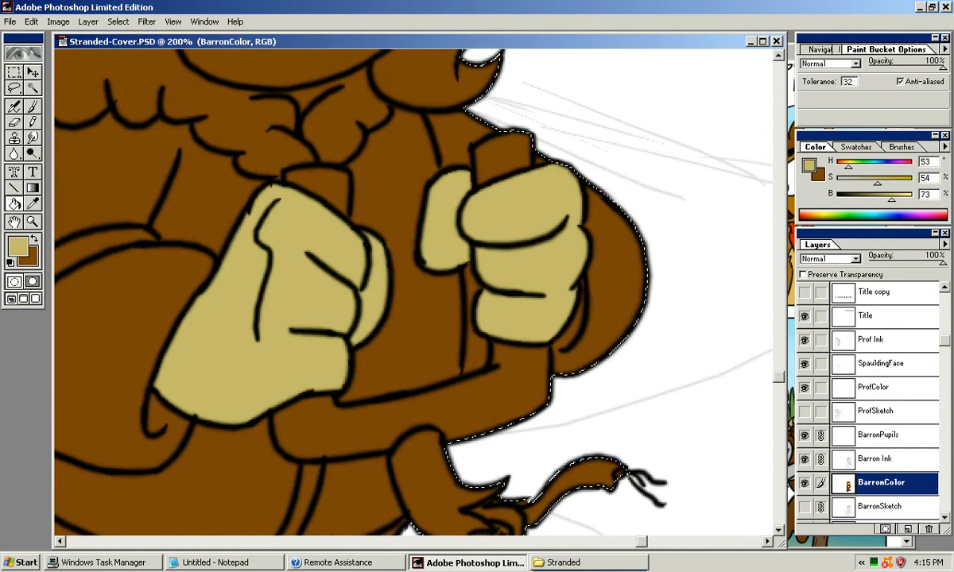
key(b)
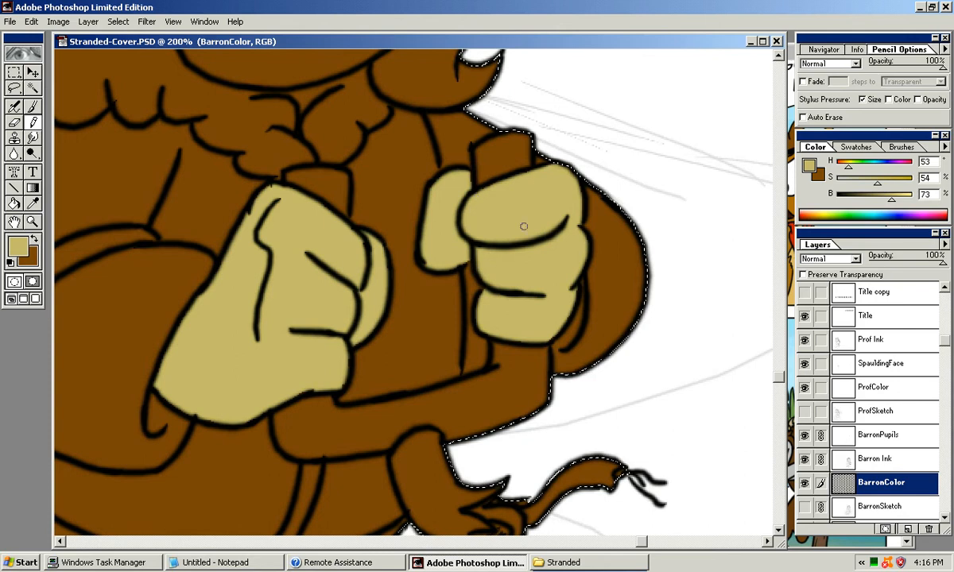
drag(464, 236, 469, 232)
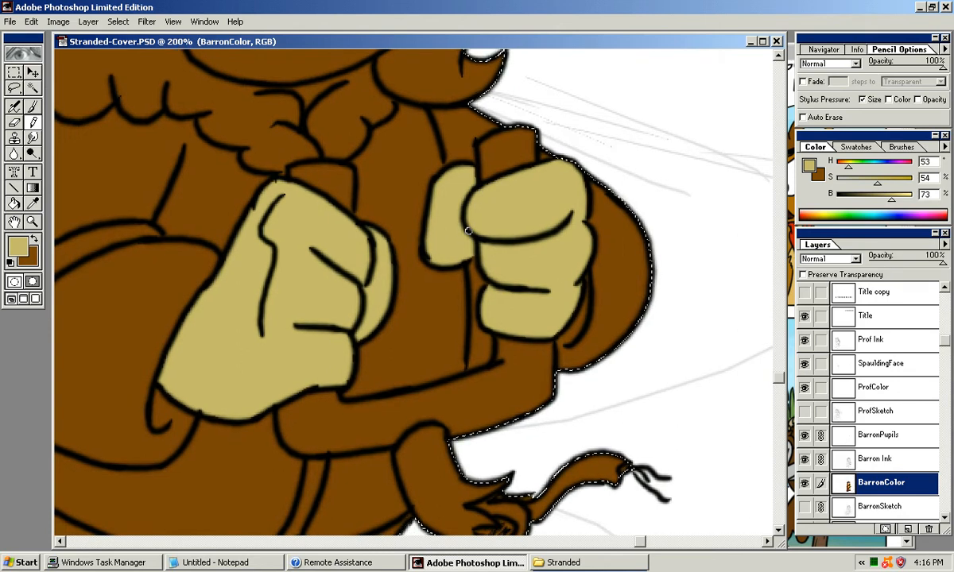
drag(430, 258, 380, 306)
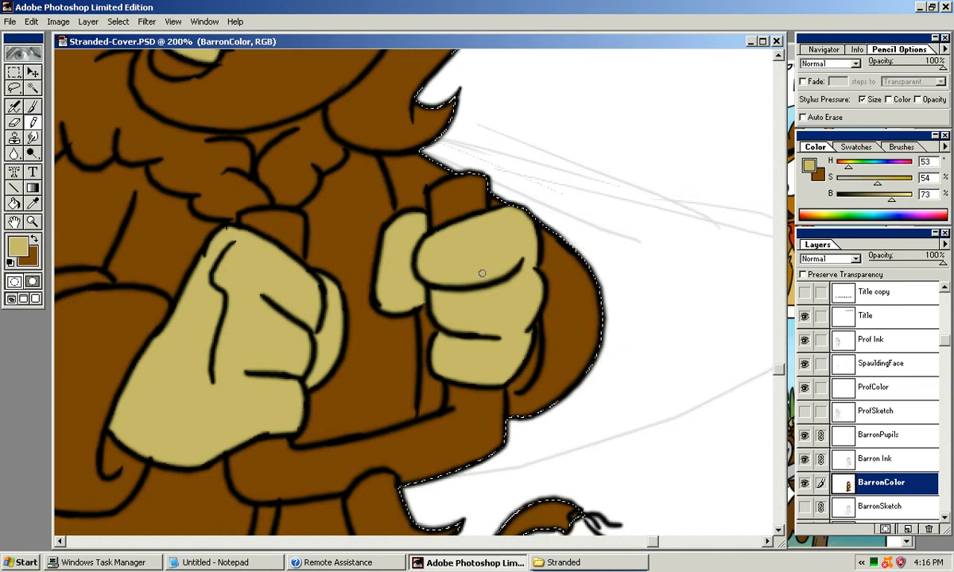
Step: Switch to the S10Big.JPG comic strip and sample the golden brown of the pilot's moustache as the foreground colour
key(ctrl+minus)
key(ctrl+minus)
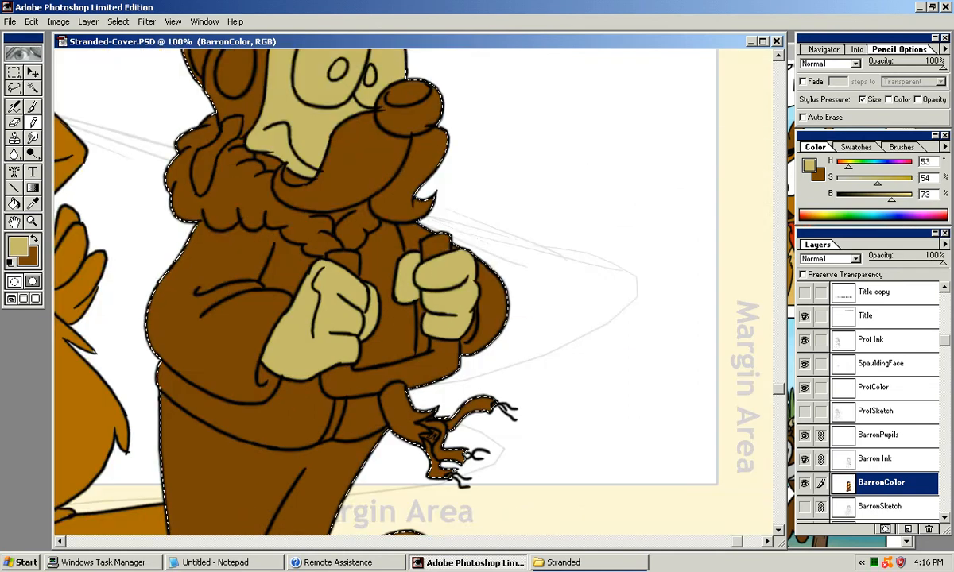
scroll(413, 294, up, 3)
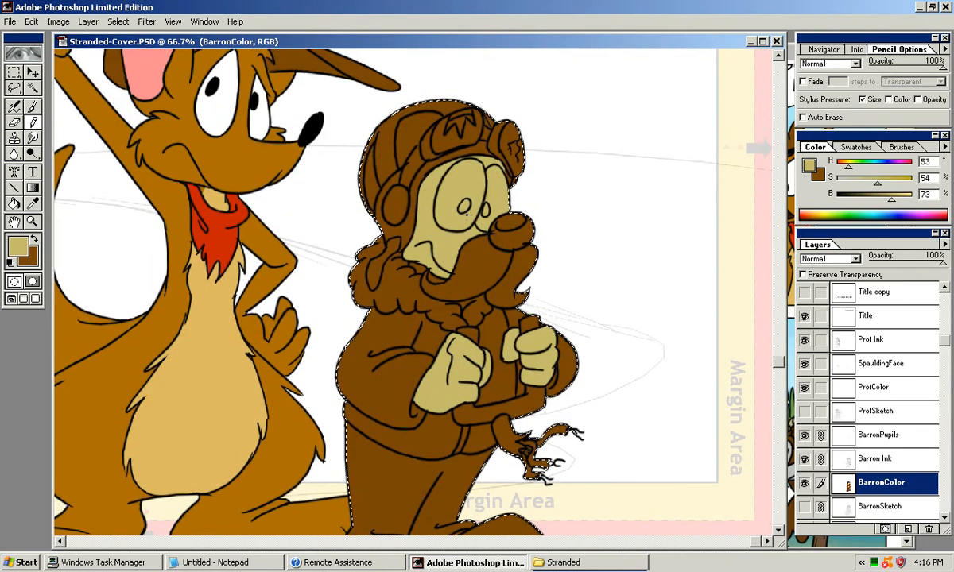
drag(499, 41, 449, 40)
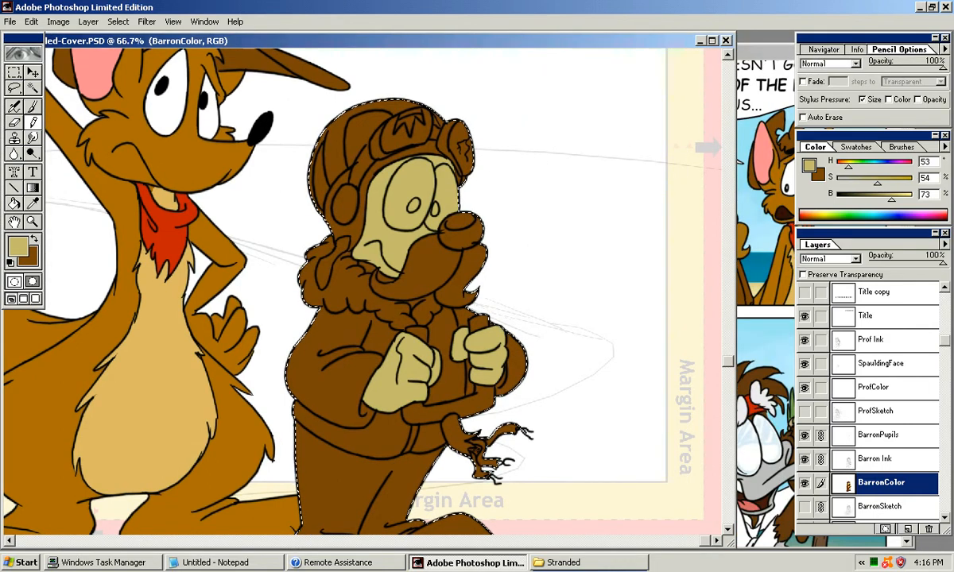
click(761, 229)
scroll(457, 302, down, 3)
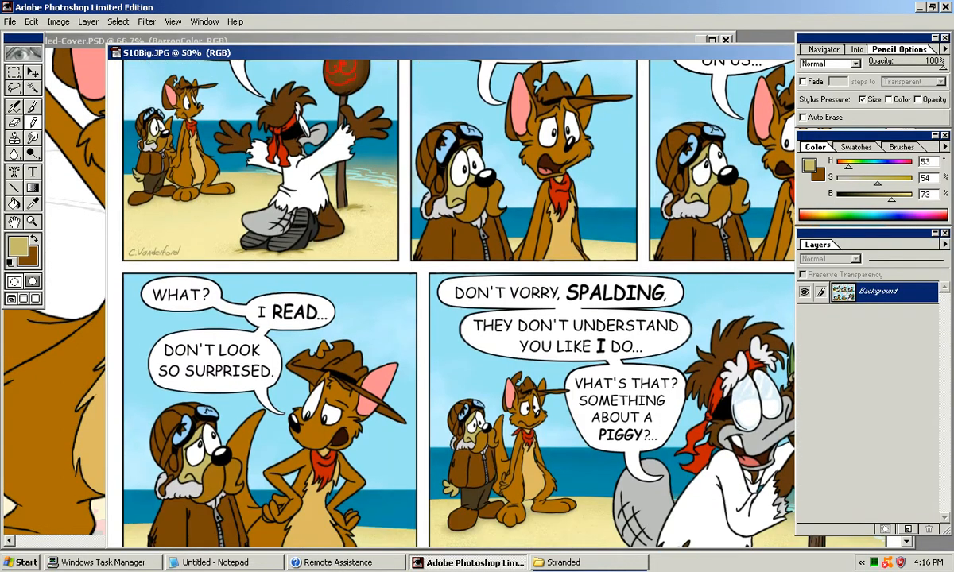
scroll(468, 302, up, 2)
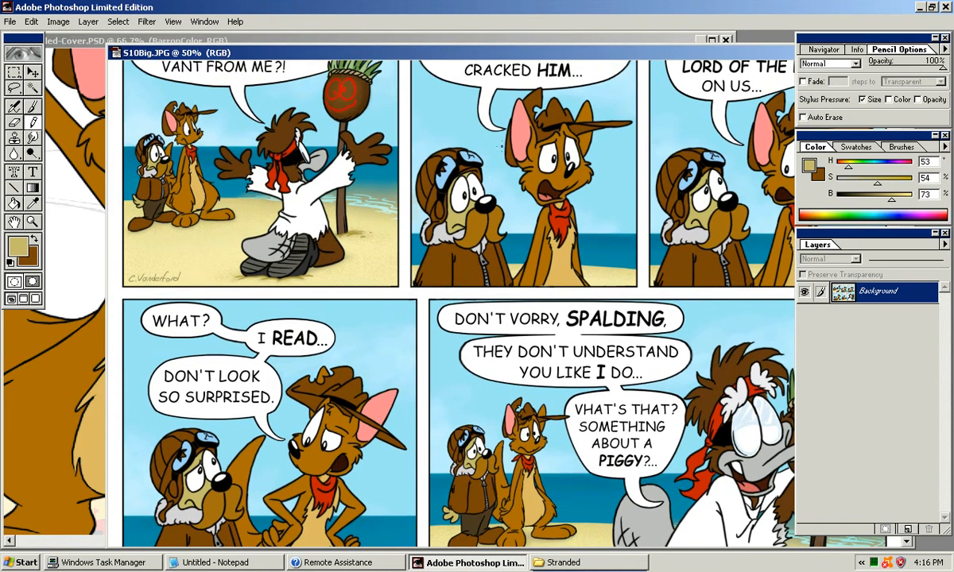
key(ctrl+Tab)
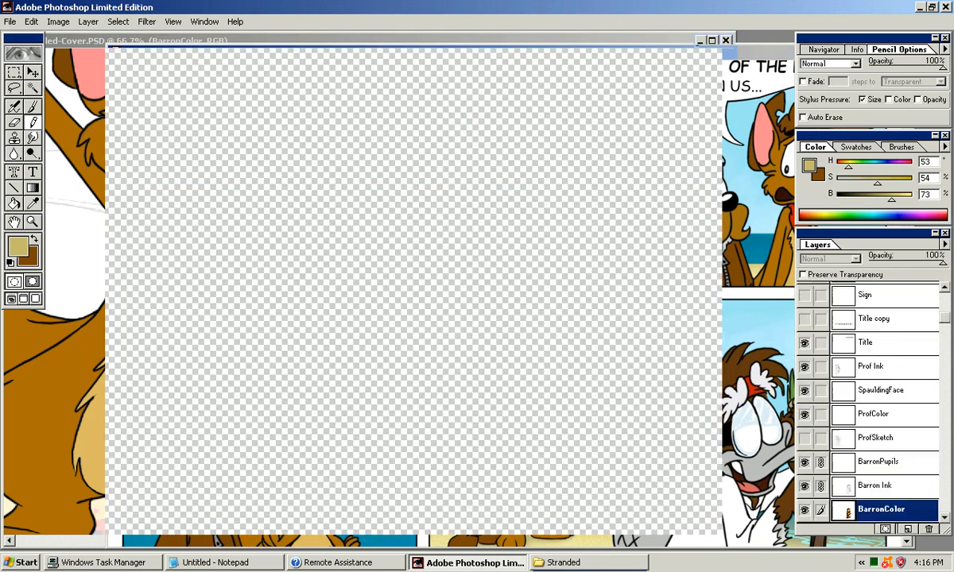
key(ctrl+Tab)
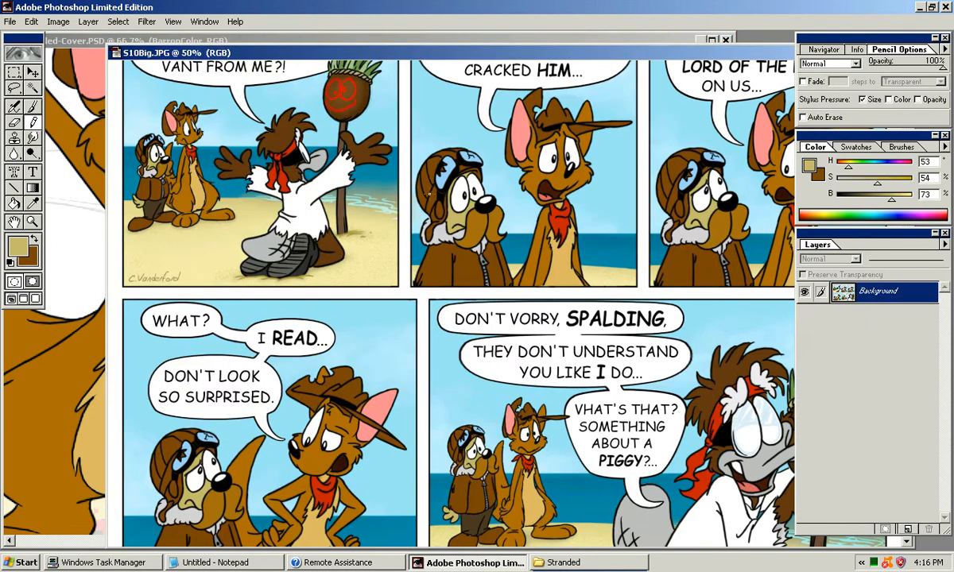
alt+click(477, 229)
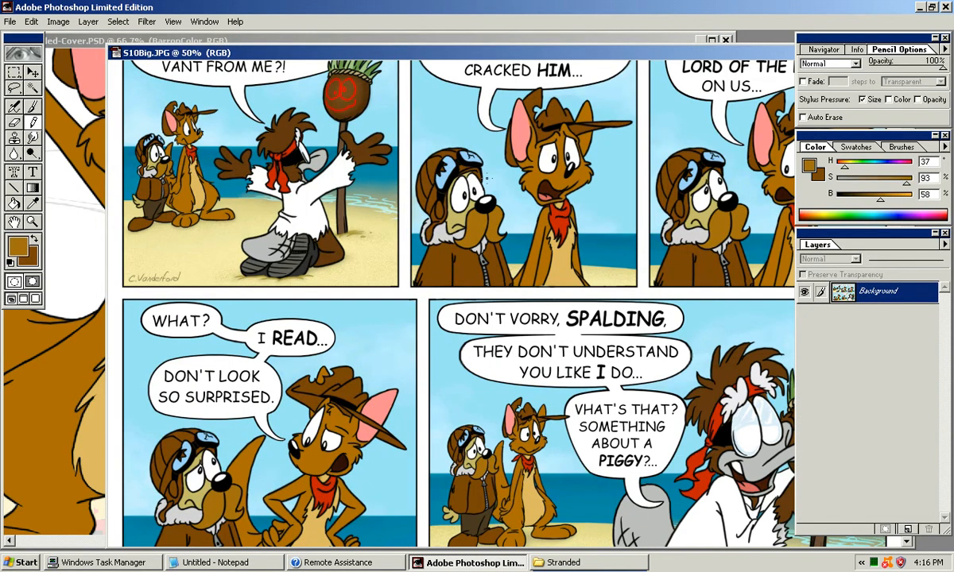
Step: Keep golden brown as the background colour, sample the pilot's light blue goggle lens from the strip, and return to the Stranded cover
key(x)
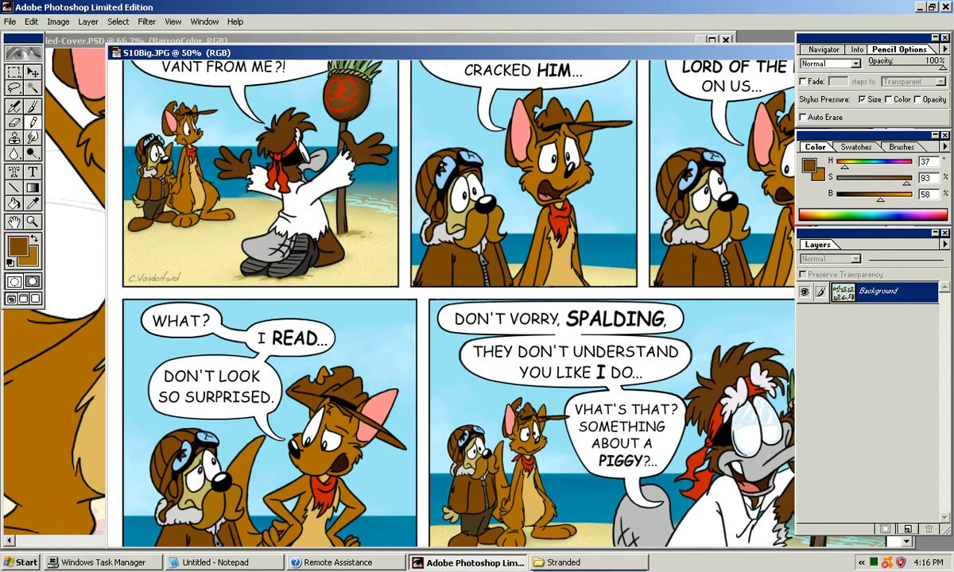
alt+click(448, 167)
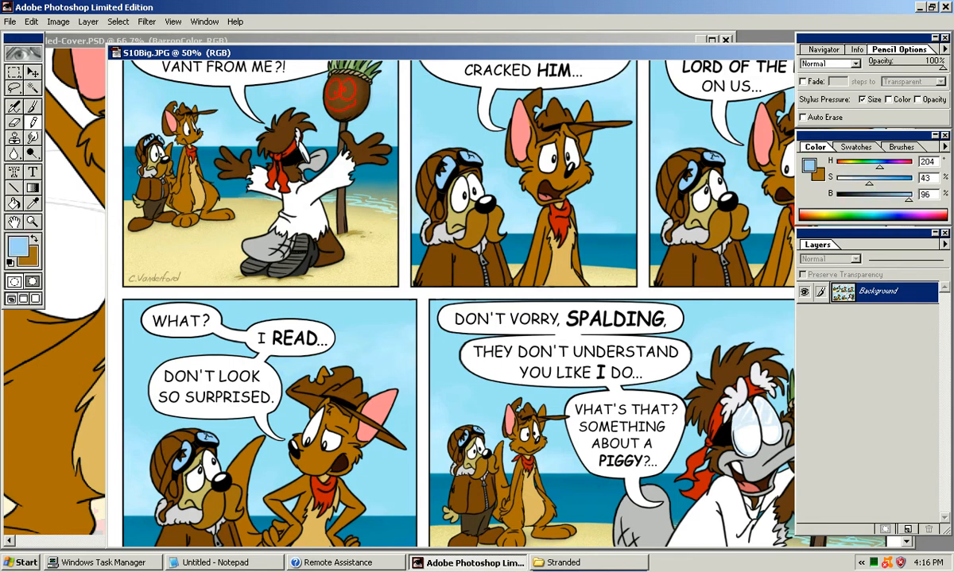
key(ctrl+Tab)
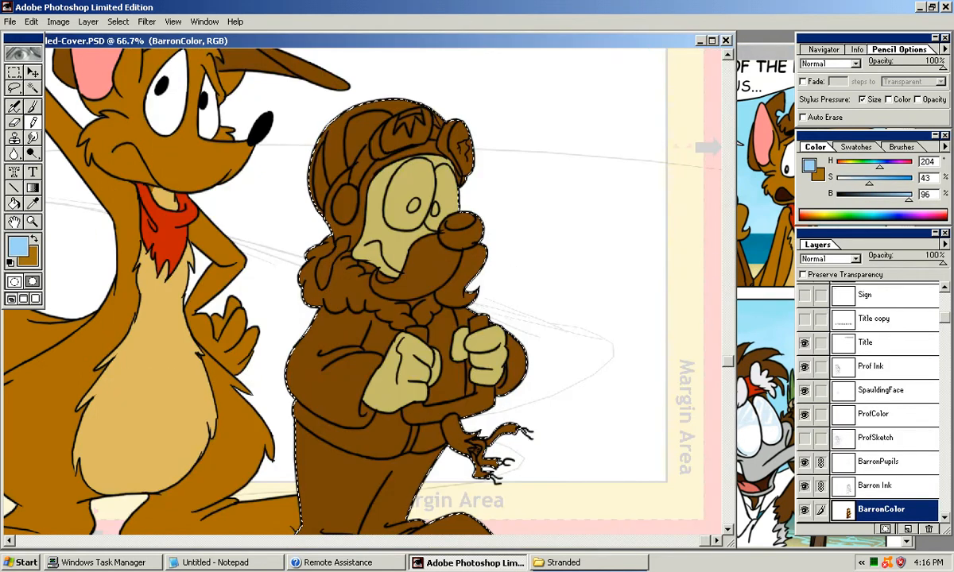
Step: Draw a golden brown Pencil outline along the moustache's upper edge, from its curled tip up to and beneath the nose
key(ctrl+plus)
key(ctrl+plus)
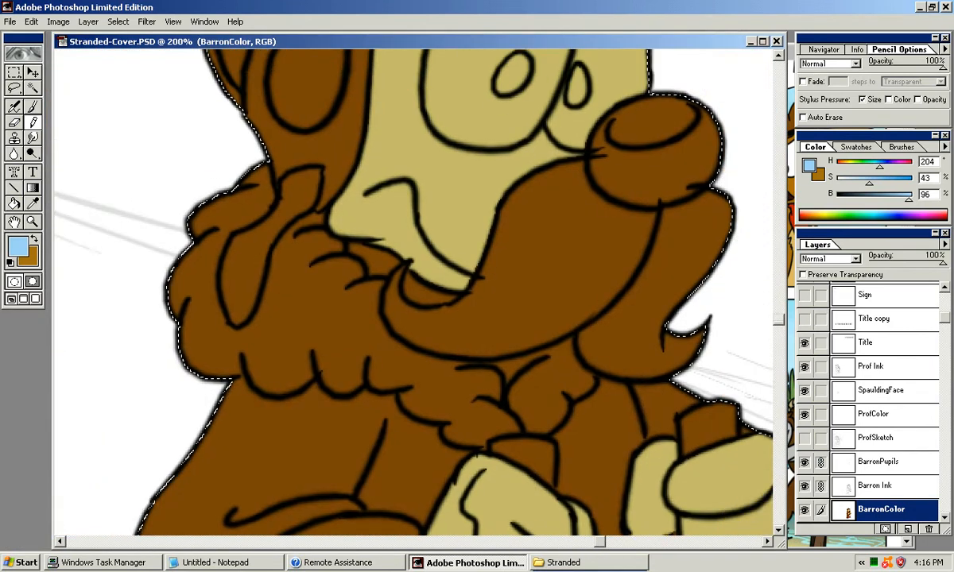
mouse_move(519, 221)
mouse_down()
mouse_move(421, 302)
mouse_move(386, 257)
mouse_up()
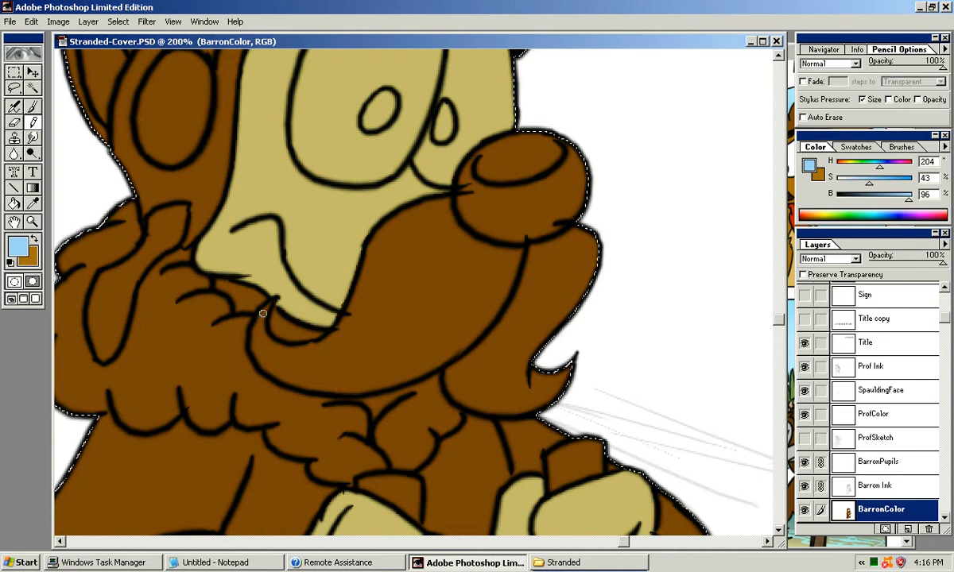
key(x)
mouse_move(263, 319)
mouse_down()
mouse_move(282, 345)
mouse_move(299, 341)
mouse_move(266, 308)
mouse_up()
key(ctrl+z)
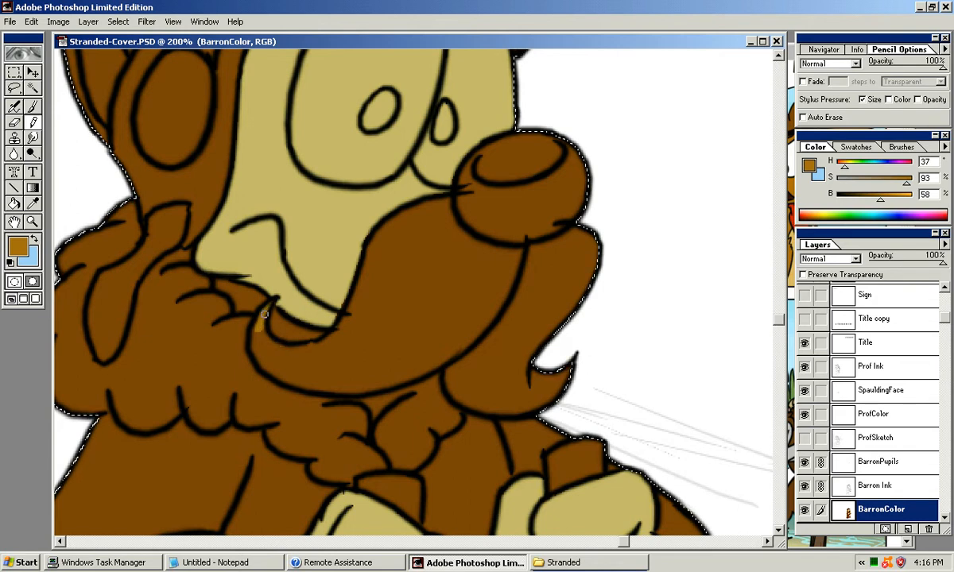
mouse_move(274, 349)
mouse_down()
mouse_move(321, 345)
mouse_move(350, 309)
mouse_move(379, 235)
mouse_move(451, 201)
mouse_up()
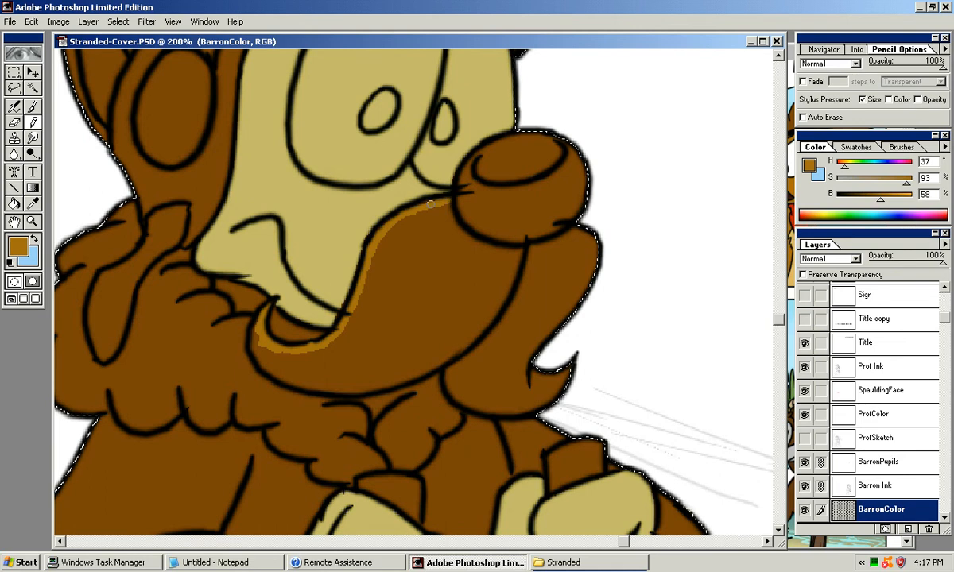
mouse_move(447, 214)
mouse_down()
mouse_move(507, 236)
mouse_move(519, 253)
mouse_up()
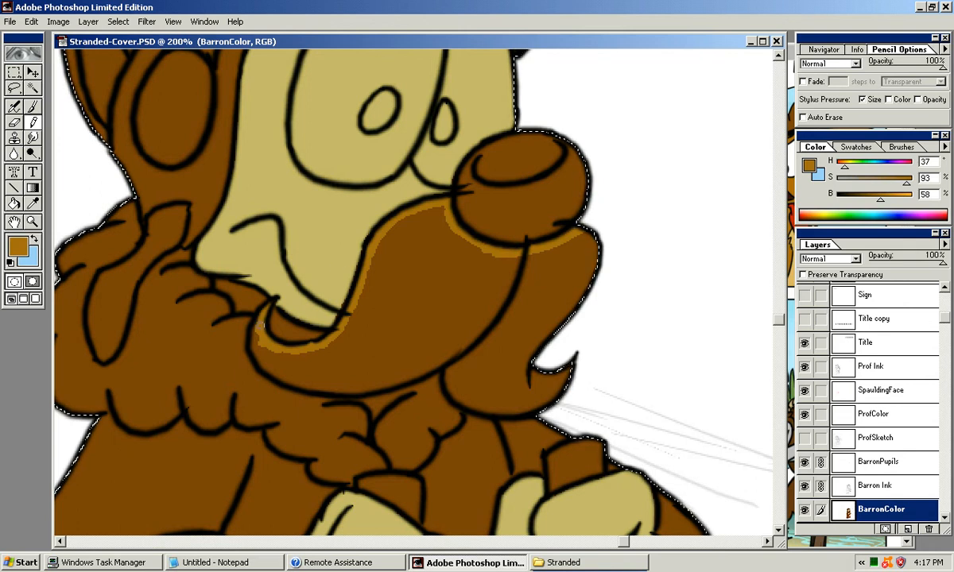
Step: Outline the moustache's curled tip and lower edges in golden brown, and fill both halves using the Paint Bucket
mouse_move(260, 321)
mouse_down()
mouse_move(255, 337)
mouse_move(277, 356)
mouse_move(274, 371)
mouse_up()
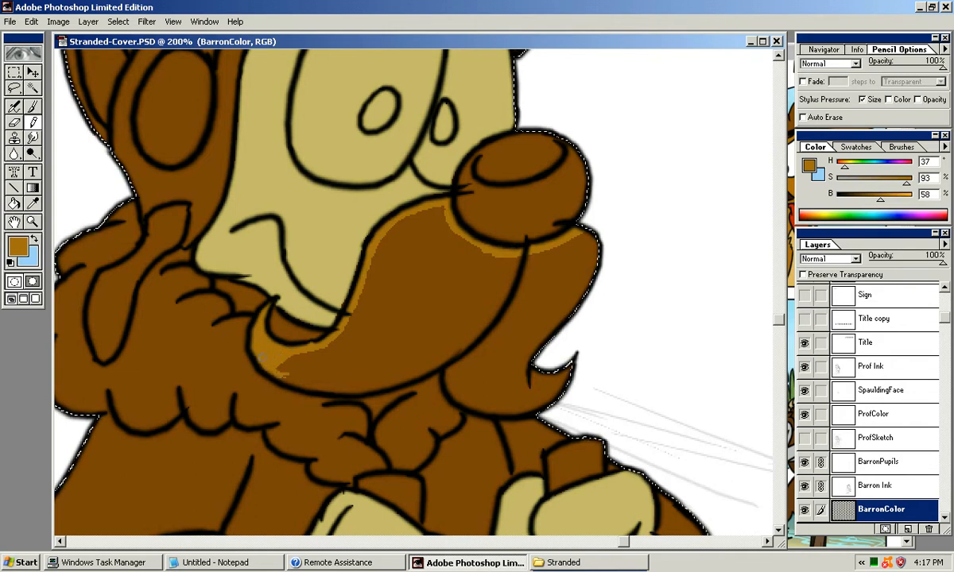
mouse_move(282, 363)
mouse_down()
mouse_move(309, 378)
mouse_move(377, 385)
mouse_move(313, 387)
mouse_move(405, 342)
mouse_up()
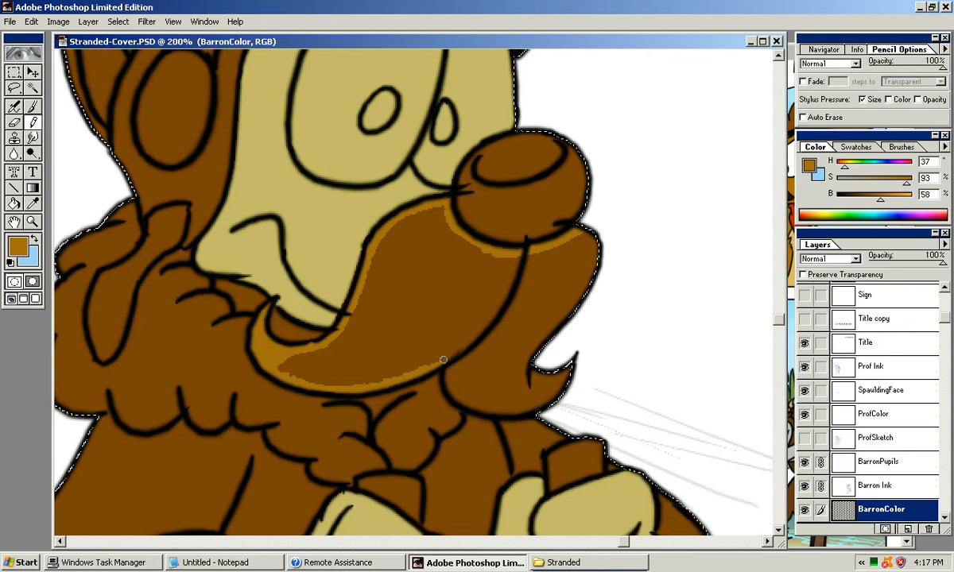
mouse_move(447, 370)
mouse_down()
mouse_move(459, 398)
mouse_move(521, 407)
mouse_up()
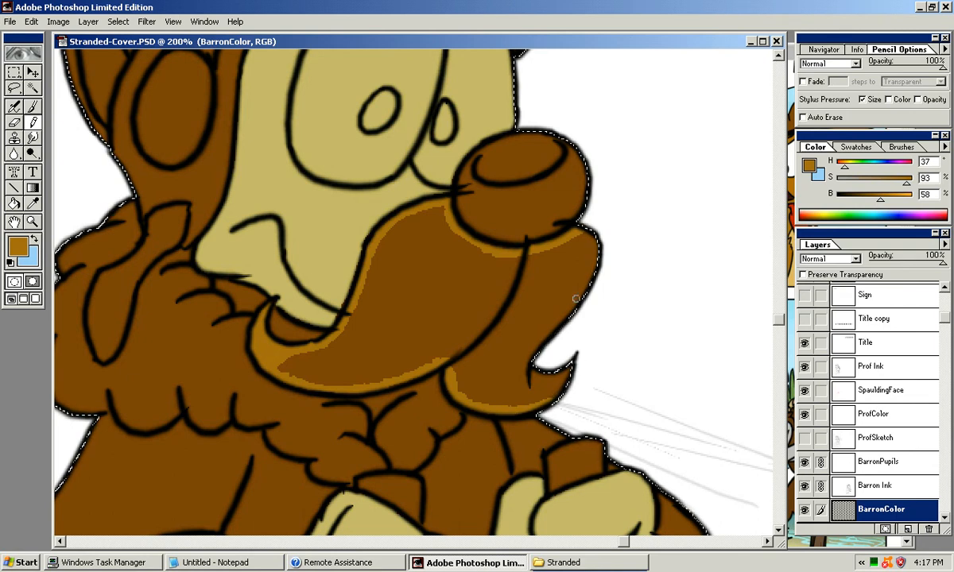
drag(298, 361, 306, 370)
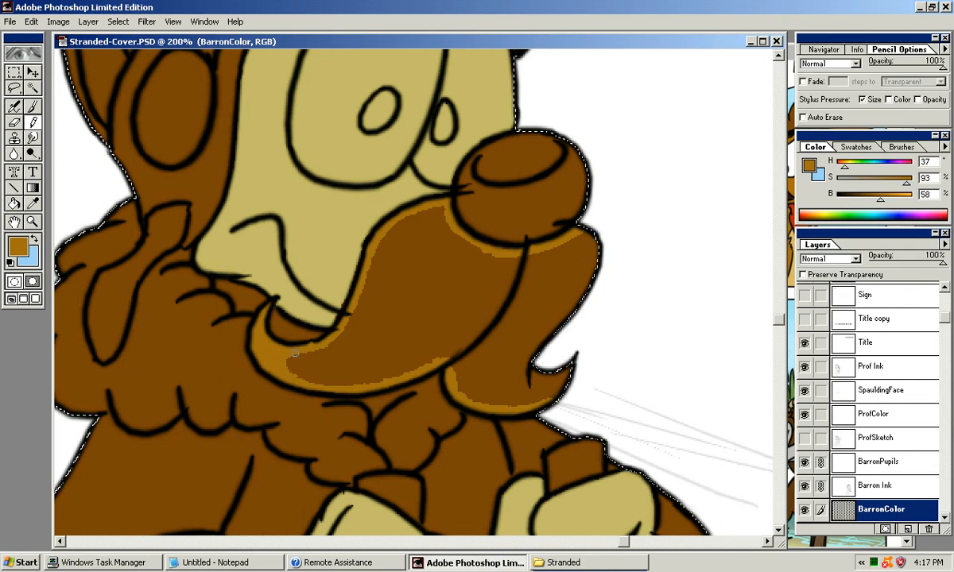
key(g)
click(420, 262)
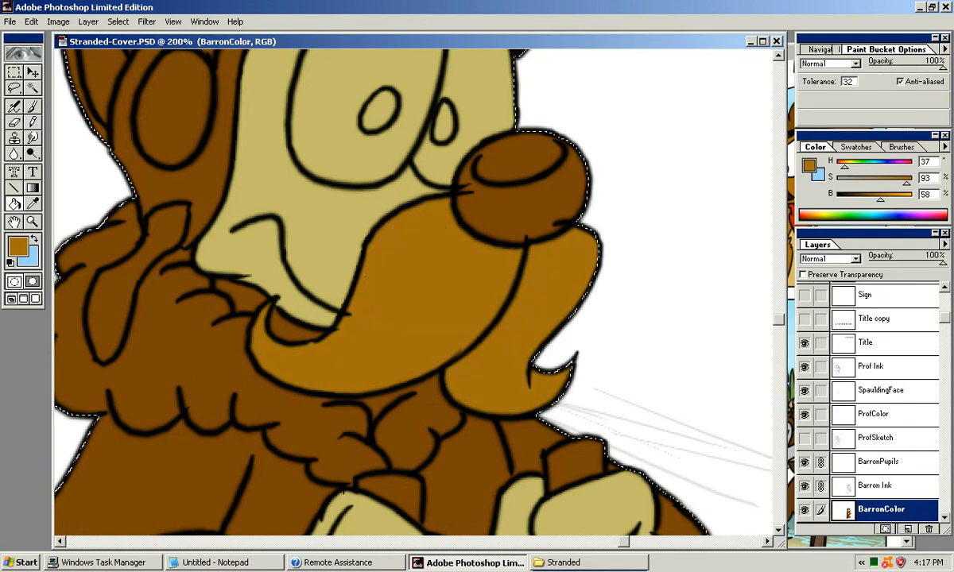
Step: Sample the face's tan to keep as the background colour, and outline the near goggle lens in light blue with the Pencil
alt+click(338, 231)
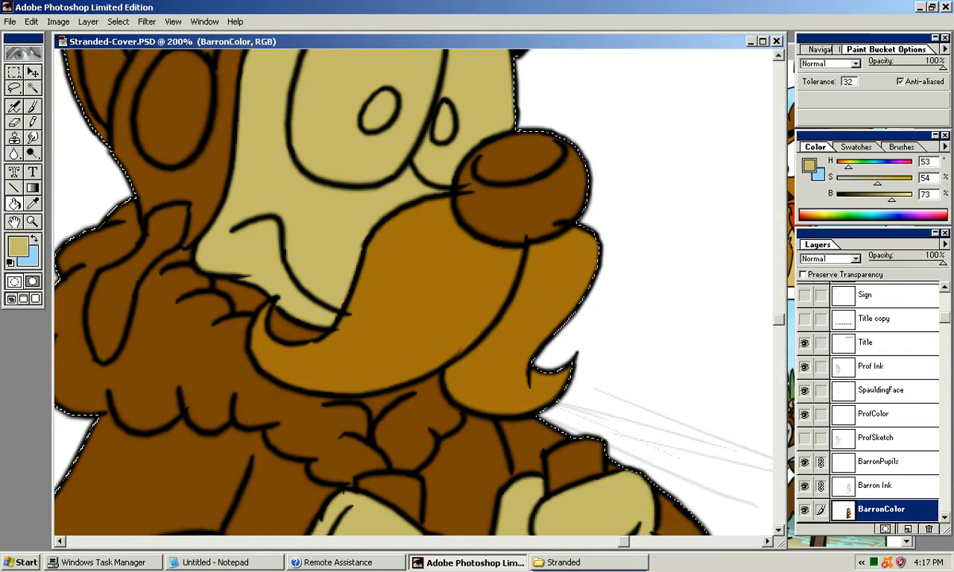
key(n)
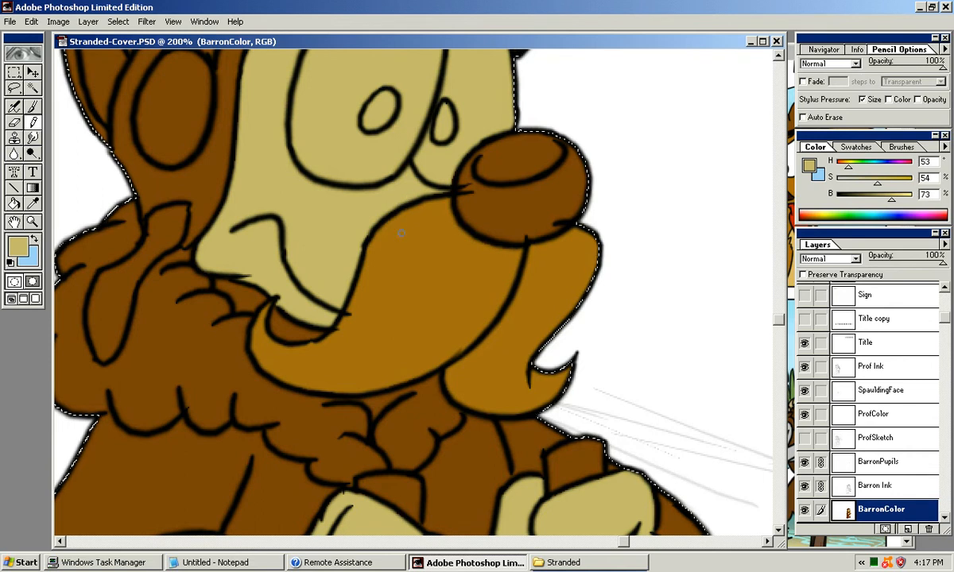
drag(392, 209, 448, 517)
key(x)
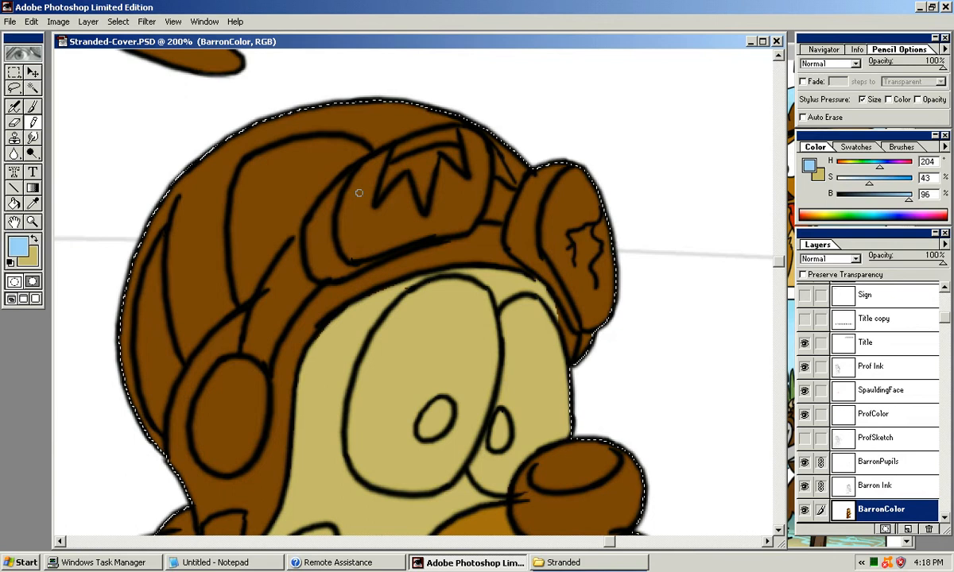
mouse_move(340, 216)
mouse_down()
mouse_move(361, 172)
mouse_move(387, 154)
mouse_move(367, 203)
mouse_move(357, 196)
mouse_move(350, 208)
mouse_move(363, 183)
mouse_move(368, 202)
mouse_move(340, 196)
mouse_up()
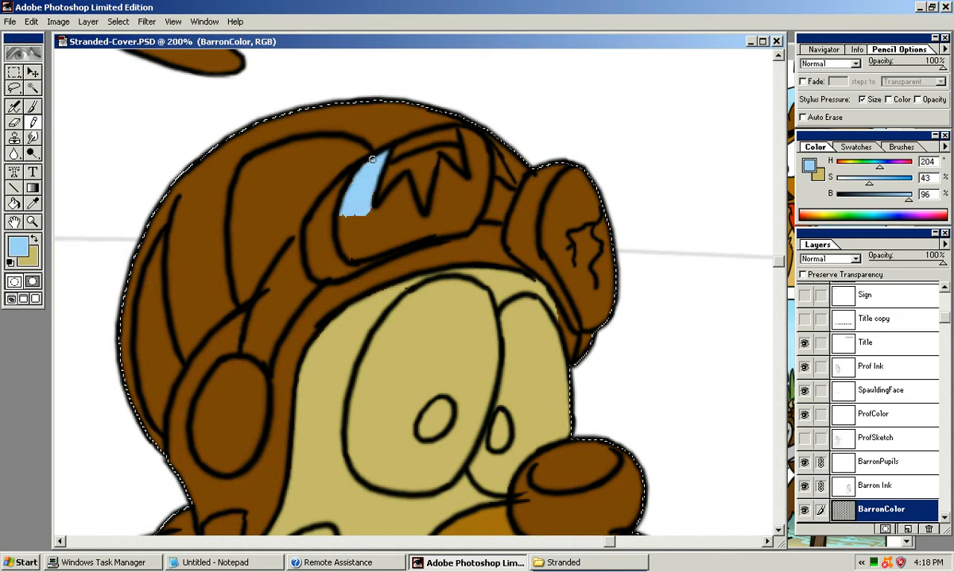
mouse_move(342, 224)
mouse_down()
mouse_move(363, 245)
mouse_move(359, 210)
mouse_move(345, 252)
mouse_move(345, 227)
mouse_move(377, 249)
mouse_move(424, 235)
mouse_move(363, 246)
mouse_move(466, 225)
mouse_up()
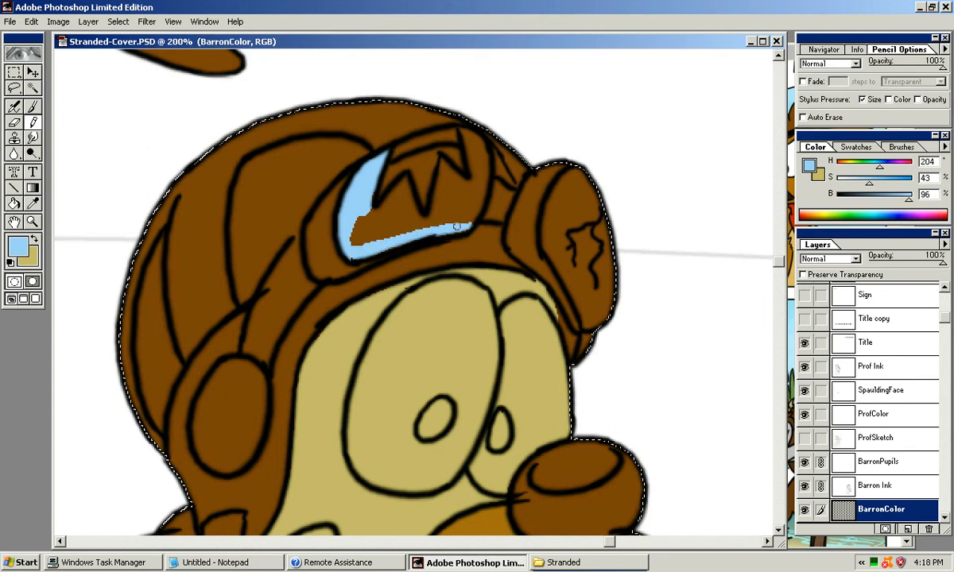
mouse_move(475, 148)
mouse_down()
mouse_move(481, 182)
mouse_move(468, 217)
mouse_move(485, 189)
mouse_up()
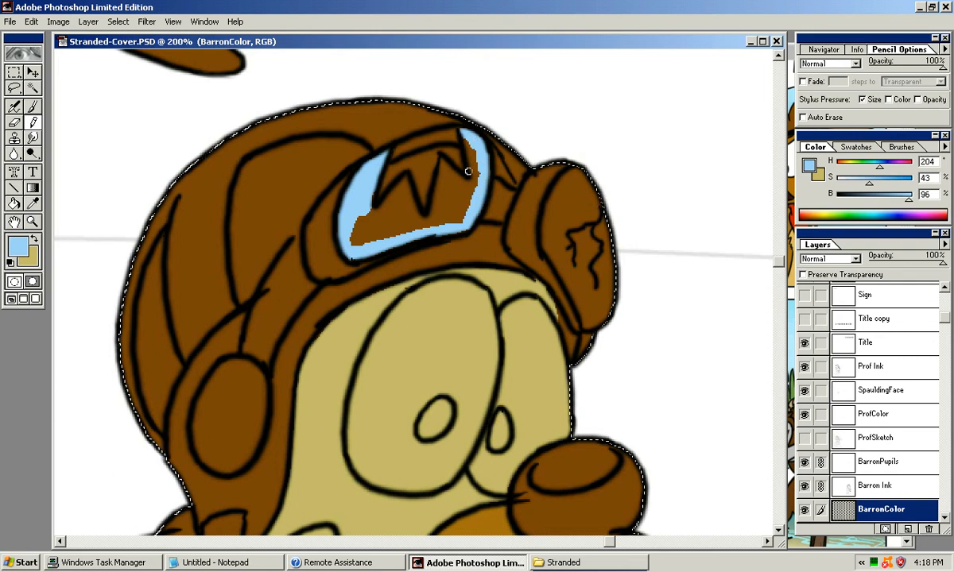
mouse_move(475, 138)
mouse_down()
mouse_move(471, 168)
mouse_move(471, 158)
mouse_up()
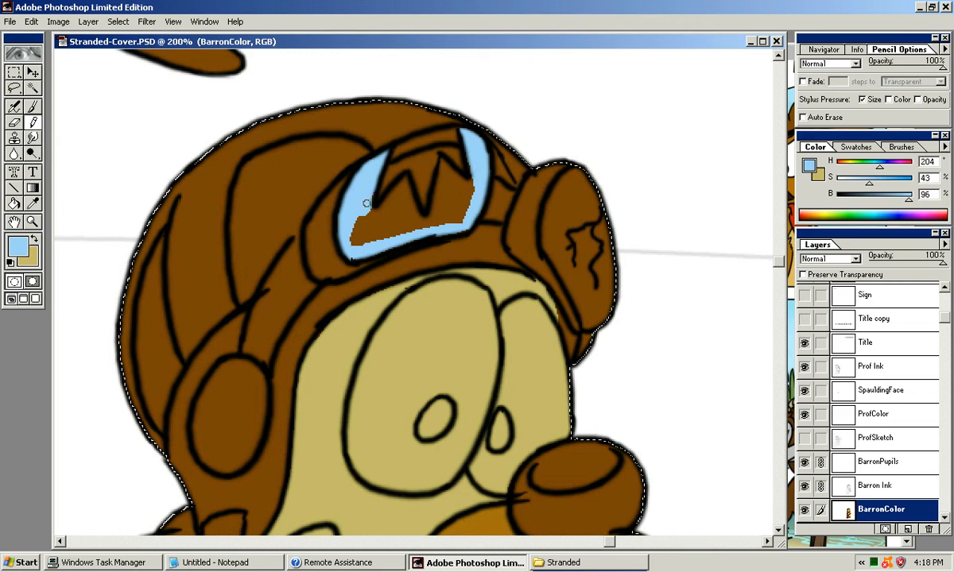
Step: Paint the remaining interior of the near goggle lens light blue with the Pencil, working around the jagged crack
mouse_move(346, 204)
mouse_down()
mouse_move(379, 168)
mouse_move(404, 195)
mouse_move(369, 184)
mouse_move(362, 199)
mouse_move(386, 216)
mouse_move(378, 197)
mouse_move(365, 194)
mouse_move(392, 207)
mouse_move(387, 188)
mouse_move(401, 210)
mouse_move(390, 215)
mouse_move(417, 220)
mouse_move(363, 216)
mouse_move(357, 227)
mouse_up()
mouse_move(421, 218)
mouse_down()
mouse_move(435, 171)
mouse_move(432, 214)
mouse_move(446, 184)
mouse_move(446, 217)
mouse_move(463, 213)
mouse_up()
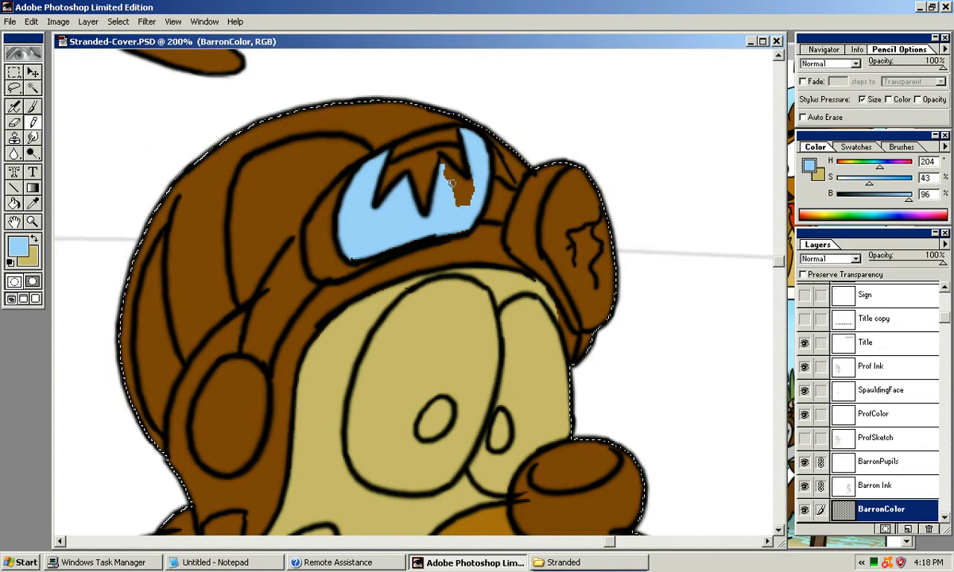
mouse_move(443, 163)
mouse_down()
mouse_move(458, 197)
mouse_move(462, 179)
mouse_move(474, 184)
mouse_up()
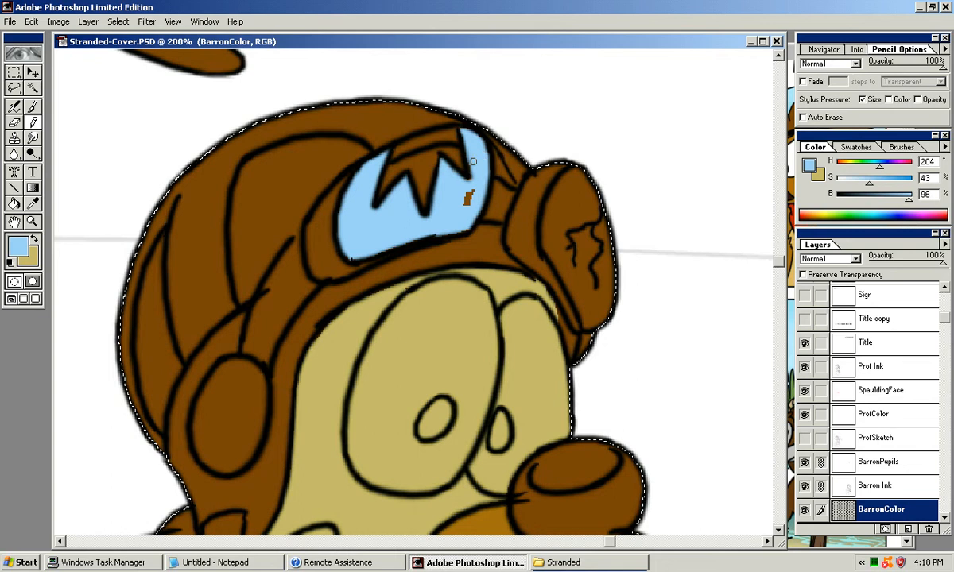
drag(468, 200, 473, 194)
Step: Outline the far, cracked goggle lens in light blue and fill it using the Paint Bucket
drag(373, 227, 295, 231)
mouse_move(467, 248)
mouse_down()
mouse_move(480, 191)
mouse_move(470, 220)
mouse_move(473, 206)
mouse_move(495, 175)
mouse_up()
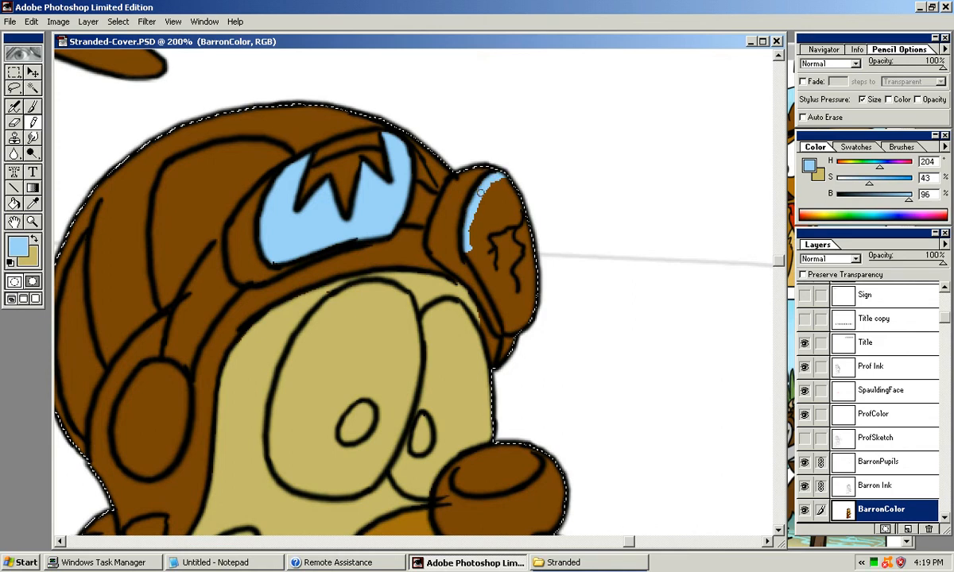
mouse_move(483, 191)
mouse_down()
mouse_move(470, 251)
mouse_move(480, 264)
mouse_move(466, 253)
mouse_move(501, 312)
mouse_move(518, 273)
mouse_up()
scroll(497, 268, down, 2)
mouse_move(461, 238)
mouse_down()
mouse_move(477, 255)
mouse_move(507, 238)
mouse_up()
key(g)
click(508, 188)
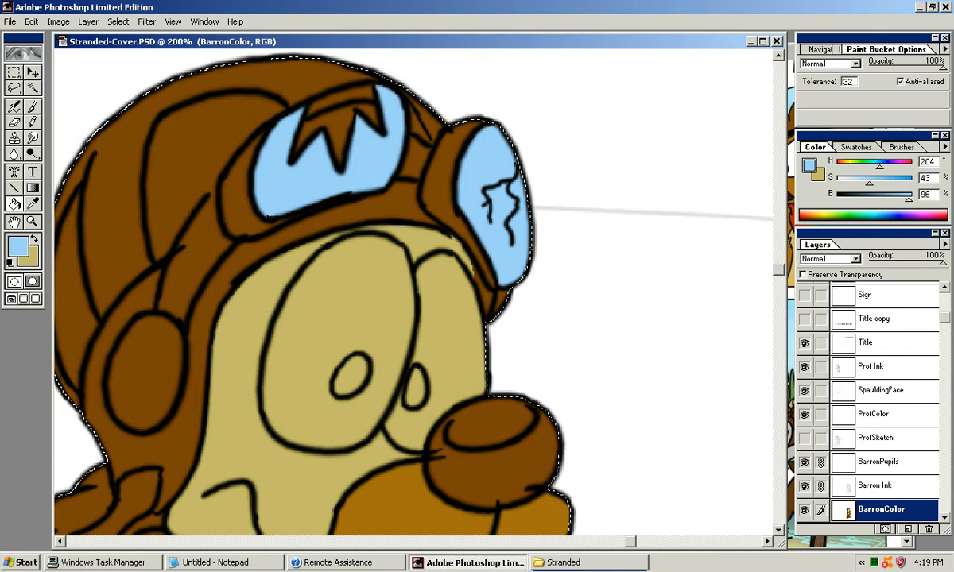
Step: Sample the light grey of the pilot's fur collar from the S10Big.JPG strip with the Pencil active, and return to the Stranded cover
key(n)
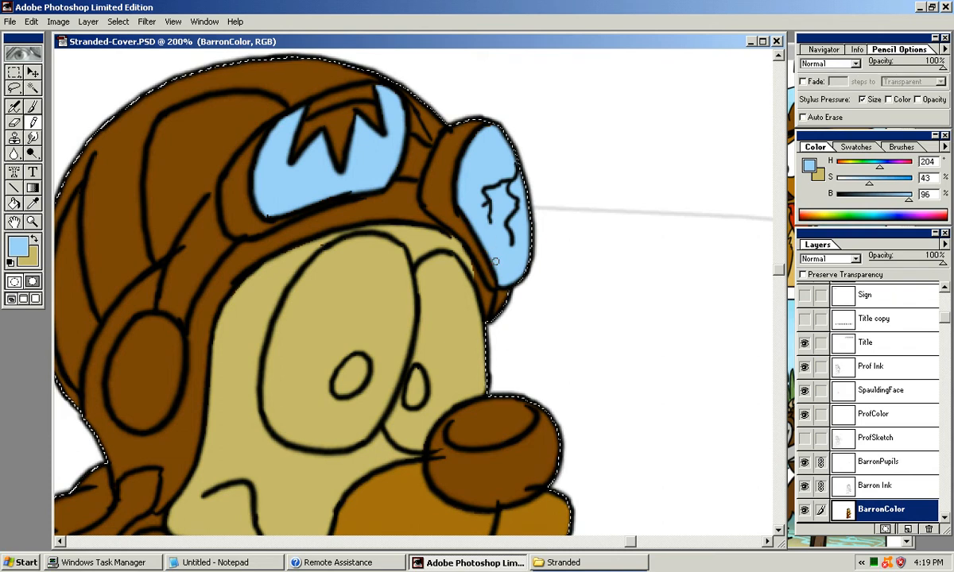
drag(469, 318, 517, 173)
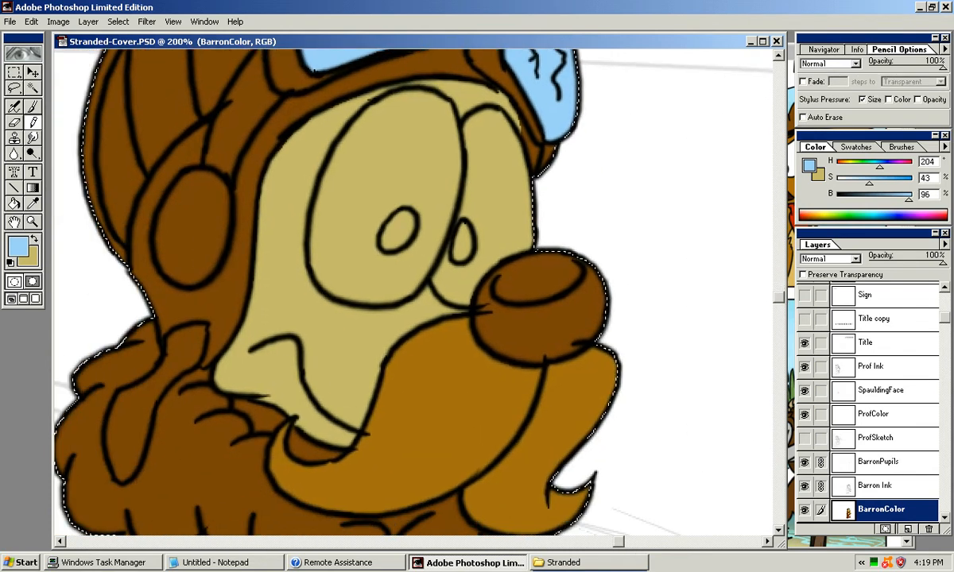
key(ctrl+minus)
key(ctrl+minus)
drag(445, 238, 406, 220)
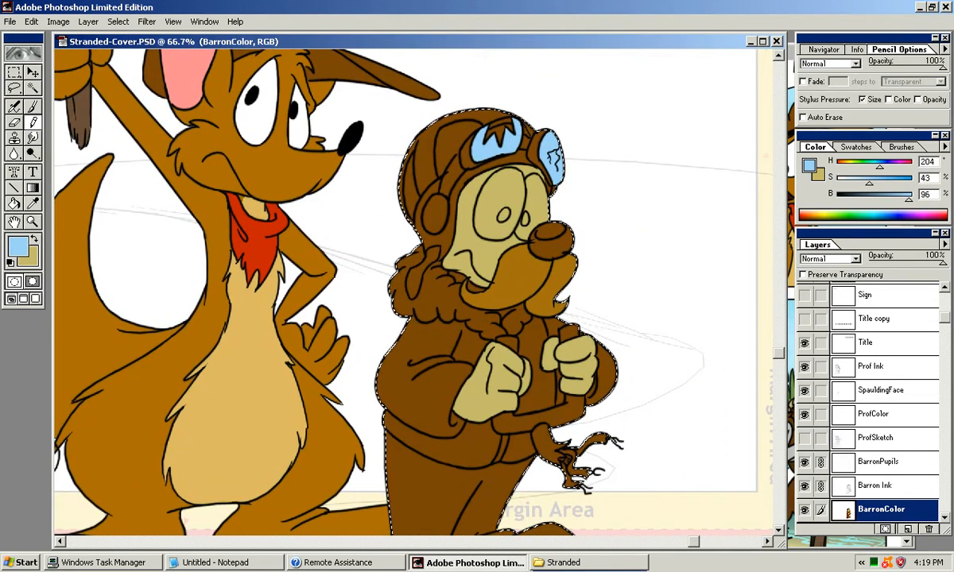
drag(414, 42, 363, 42)
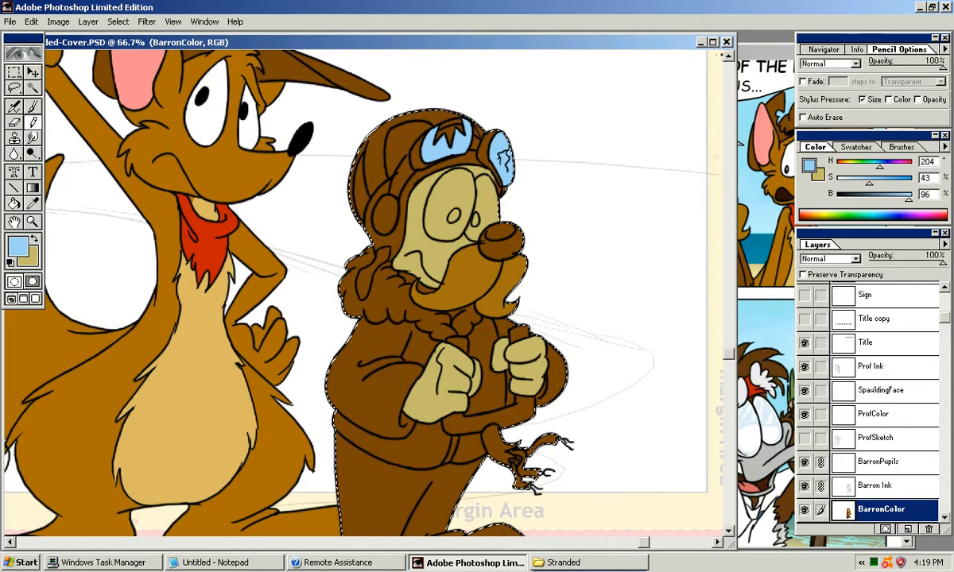
click(761, 104)
drag(607, 204, 607, 198)
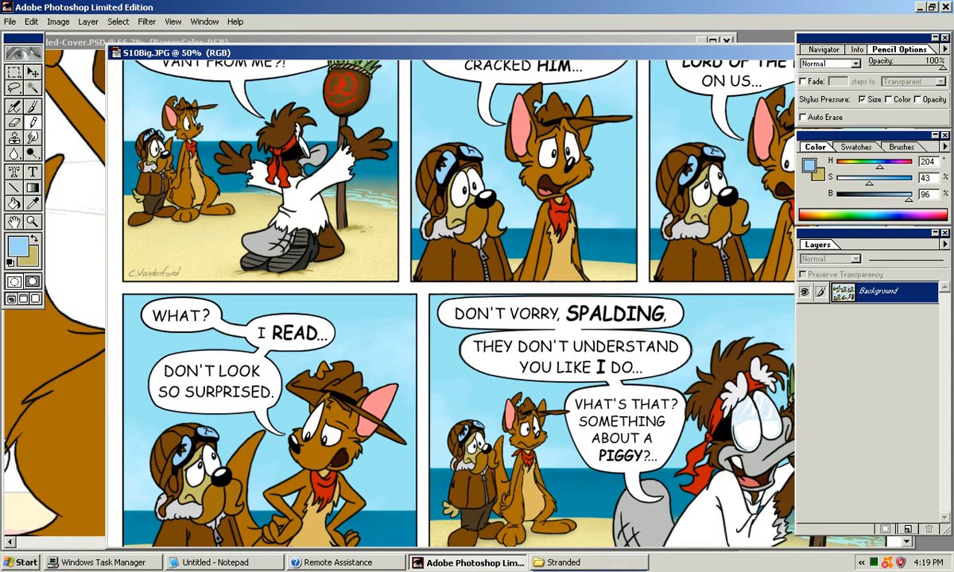
alt+click(442, 232)
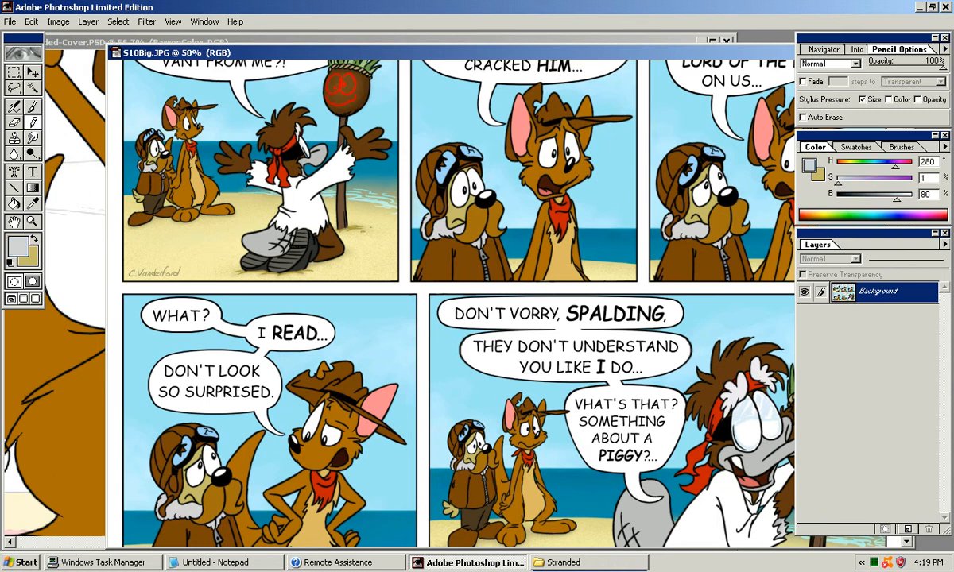
key(ctrl+Tab)
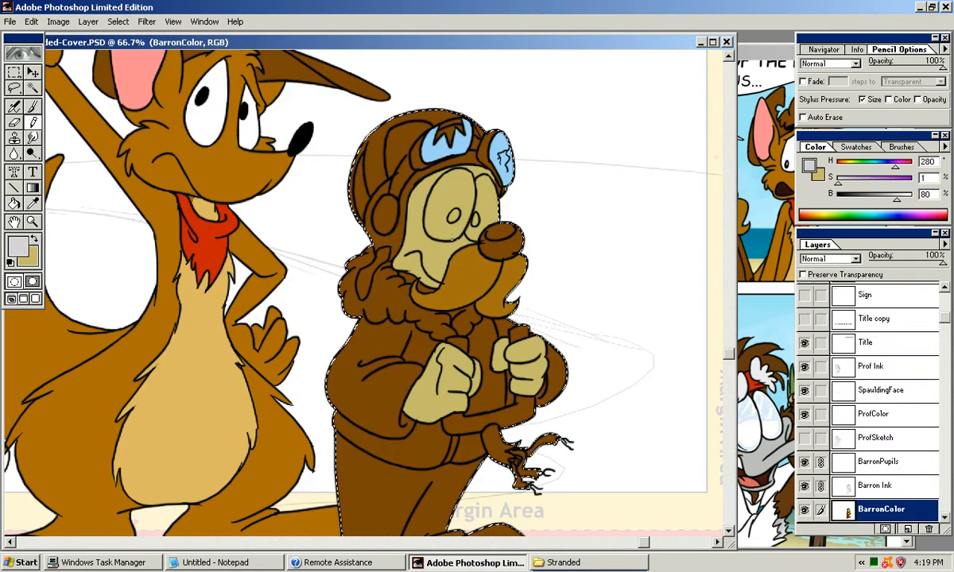
Step: Draw a light grey Pencil outline along the scalloped lower edge of the pilot's fur collar
key(ctrl+plus)
key(ctrl+plus)
key(ctrl+plus)
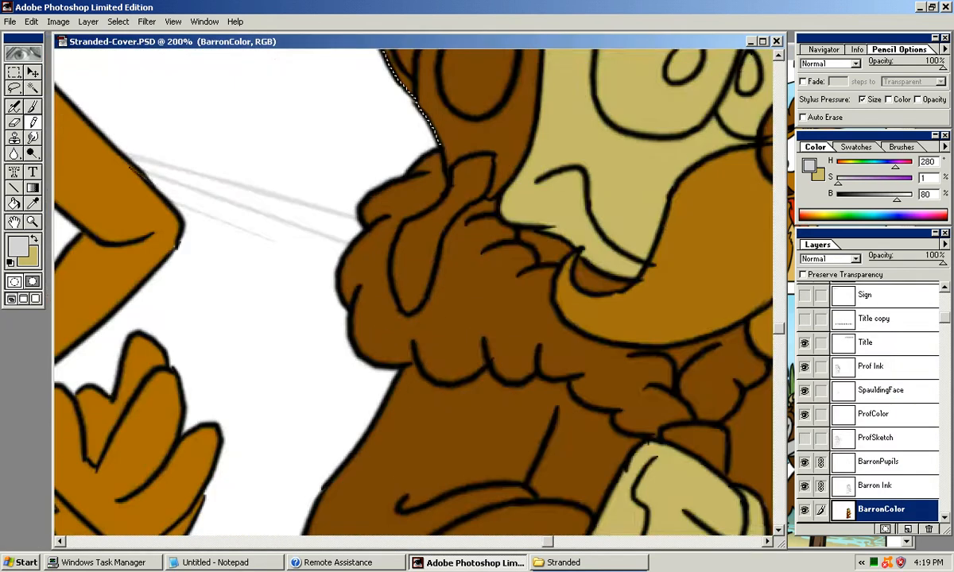
drag(365, 160, 356, 238)
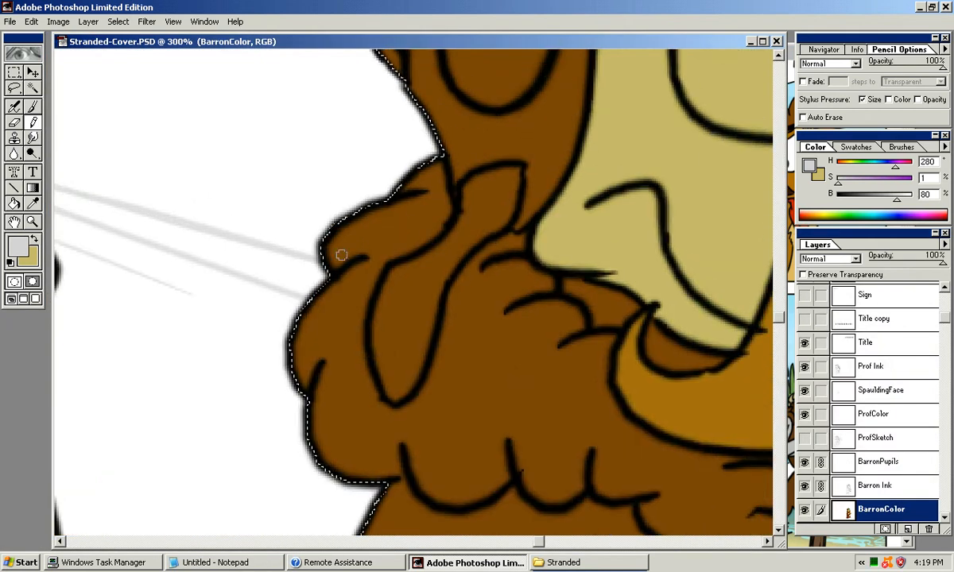
drag(334, 350, 326, 237)
mouse_move(358, 365)
mouse_down()
mouse_move(412, 360)
mouse_move(461, 385)
mouse_move(454, 351)
mouse_move(471, 354)
mouse_move(428, 326)
mouse_move(422, 277)
mouse_up()
mouse_move(471, 311)
mouse_down()
mouse_move(488, 306)
mouse_move(458, 325)
mouse_move(486, 312)
mouse_move(516, 326)
mouse_move(540, 324)
mouse_move(556, 310)
mouse_move(475, 277)
mouse_move(472, 292)
mouse_move(490, 299)
mouse_move(465, 279)
mouse_move(477, 274)
mouse_move(522, 319)
mouse_move(489, 269)
mouse_up()
mouse_move(486, 269)
mouse_down()
mouse_move(527, 291)
mouse_move(499, 292)
mouse_move(540, 288)
mouse_move(525, 291)
mouse_move(574, 333)
mouse_move(601, 332)
mouse_move(635, 310)
mouse_move(678, 312)
mouse_move(565, 309)
mouse_move(573, 316)
mouse_move(612, 300)
mouse_move(618, 272)
mouse_move(595, 292)
mouse_move(622, 258)
mouse_move(615, 265)
mouse_move(646, 251)
mouse_move(654, 229)
mouse_move(648, 252)
mouse_move(658, 242)
mouse_move(639, 259)
mouse_move(652, 233)
mouse_move(610, 260)
mouse_up()
mouse_move(446, 217)
mouse_down()
mouse_move(566, 338)
mouse_move(586, 410)
mouse_move(563, 445)
mouse_up()
Step: Outline the fur collar in light grey where it borders the helmet and around the hanging chin strap
drag(280, 147, 291, 191)
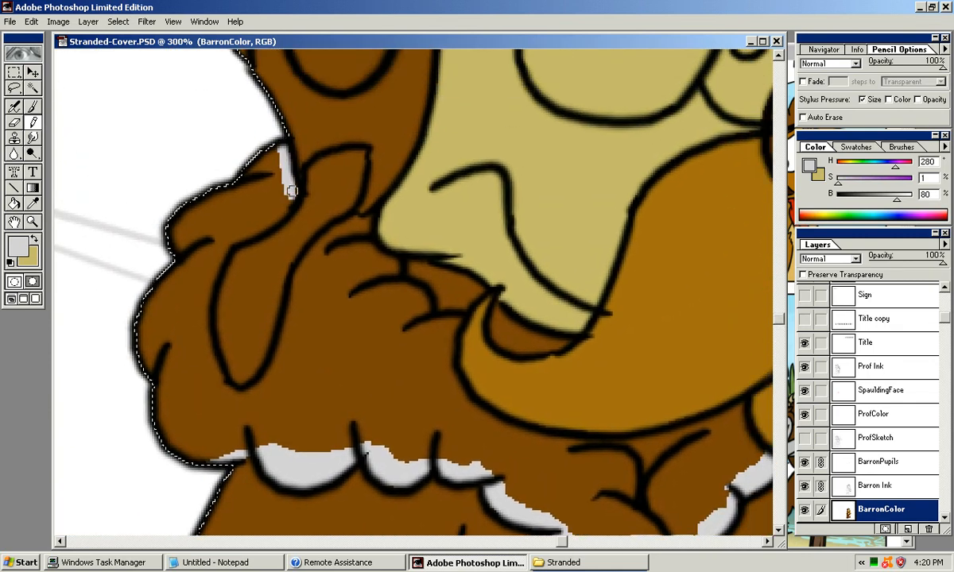
mouse_move(230, 241)
mouse_down()
mouse_move(284, 197)
mouse_move(248, 229)
mouse_move(204, 300)
mouse_move(224, 250)
mouse_move(201, 303)
mouse_move(217, 263)
mouse_move(204, 330)
mouse_up()
mouse_move(233, 248)
mouse_down()
mouse_move(214, 308)
mouse_move(218, 382)
mouse_up()
mouse_move(208, 328)
mouse_down()
mouse_move(238, 396)
mouse_move(232, 388)
mouse_move(244, 389)
mouse_move(231, 399)
mouse_move(271, 378)
mouse_move(225, 385)
mouse_move(243, 395)
mouse_move(273, 370)
mouse_move(308, 254)
mouse_move(298, 272)
mouse_move(362, 225)
mouse_up()
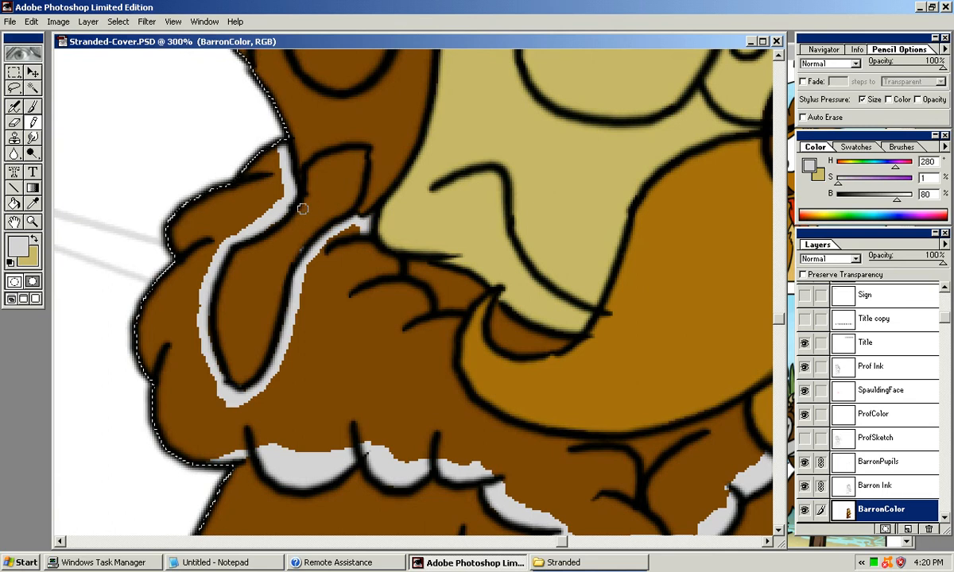
Step: Try to fill the pilot's fur collar with light grey using the Paint Bucket, and undo the fill
key(x)
alt+click(292, 232)
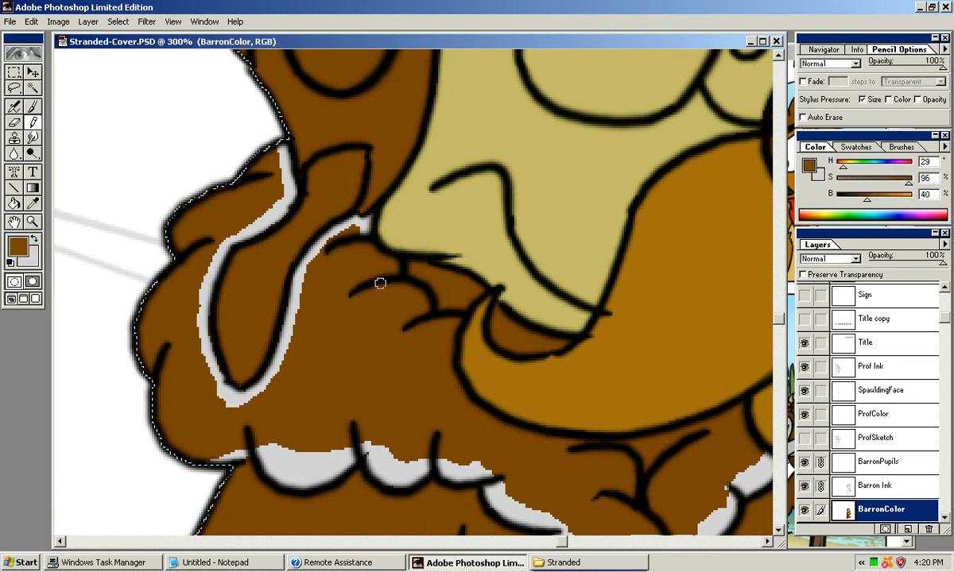
key(ctrl+minus)
key(ctrl+minus)
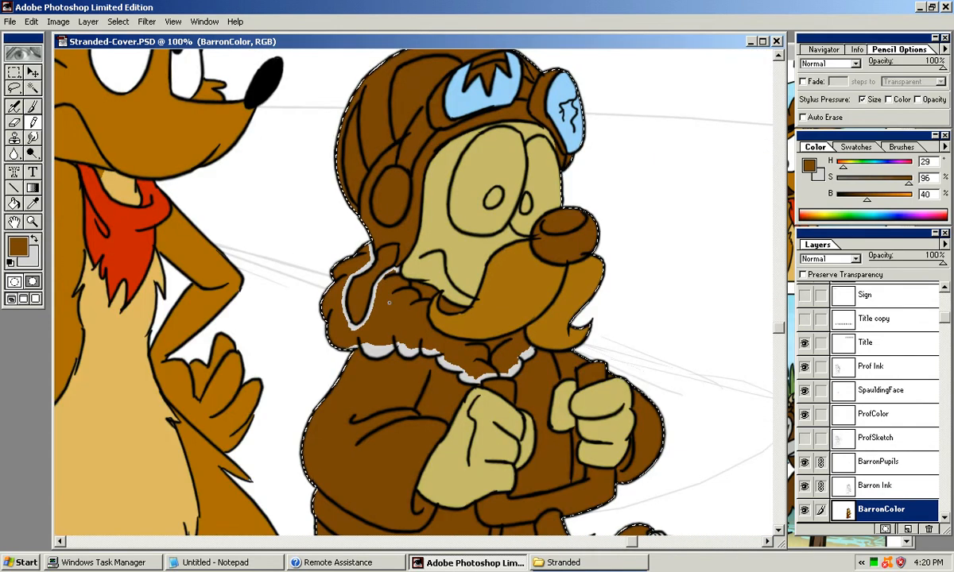
drag(396, 312, 405, 288)
key(g)
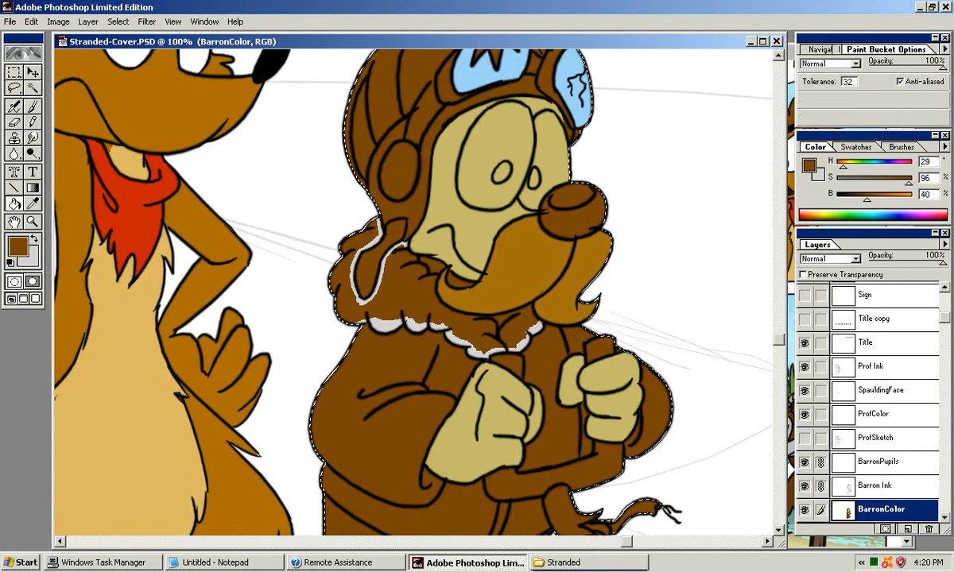
key(x)
click(406, 293)
key(ctrl+z)
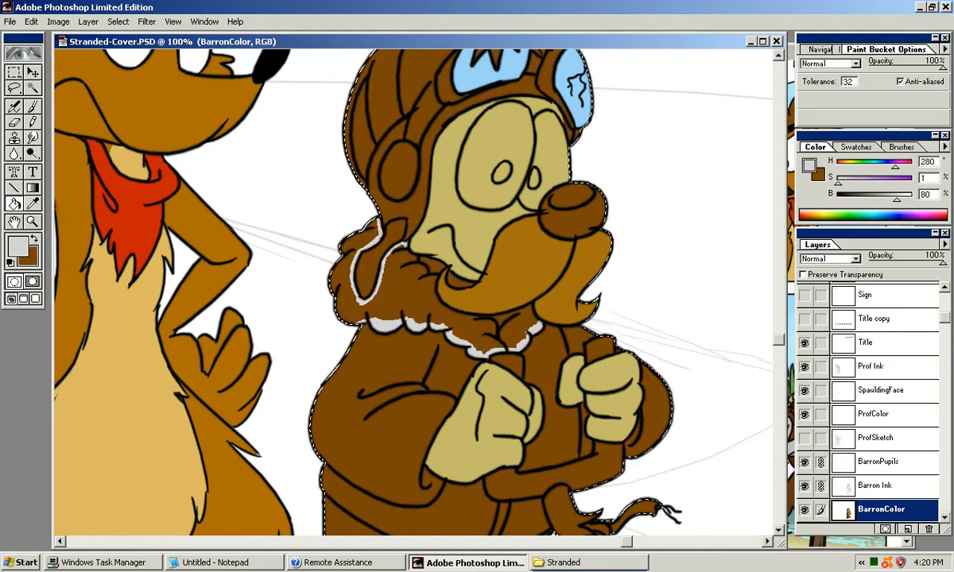
Step: Close the collar's light grey Pencil outline below the pilot's jaw and fill the fur collar using the Paint Bucket
key(ctrl+plus)
key(ctrl+plus)
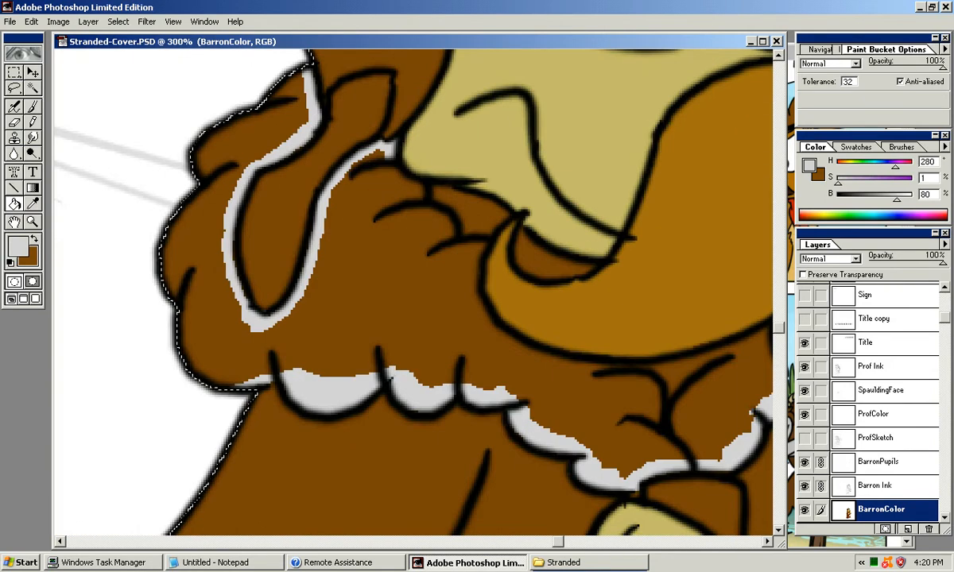
key(b)
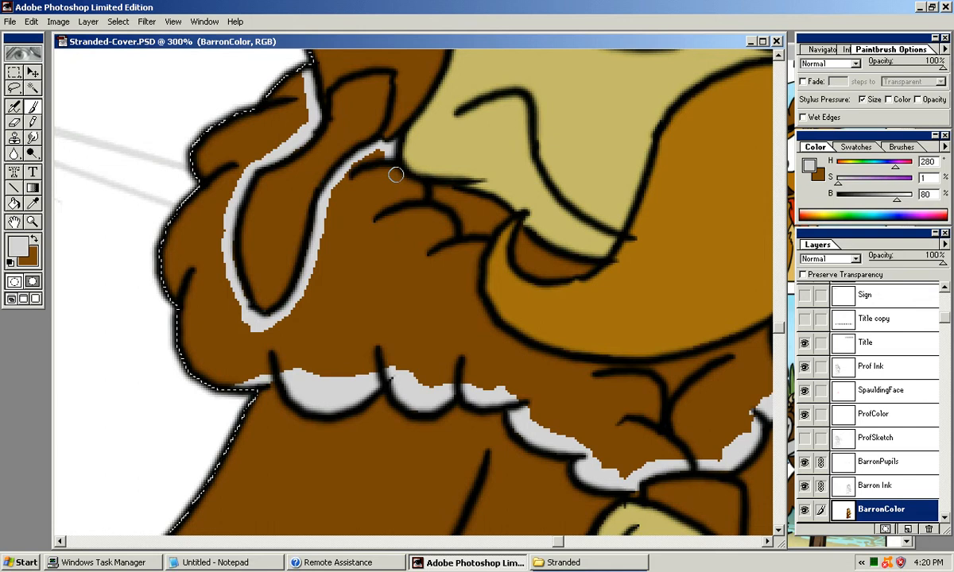
key(n)
mouse_move(392, 166)
mouse_down()
mouse_move(417, 188)
mouse_move(482, 196)
mouse_move(503, 212)
mouse_up()
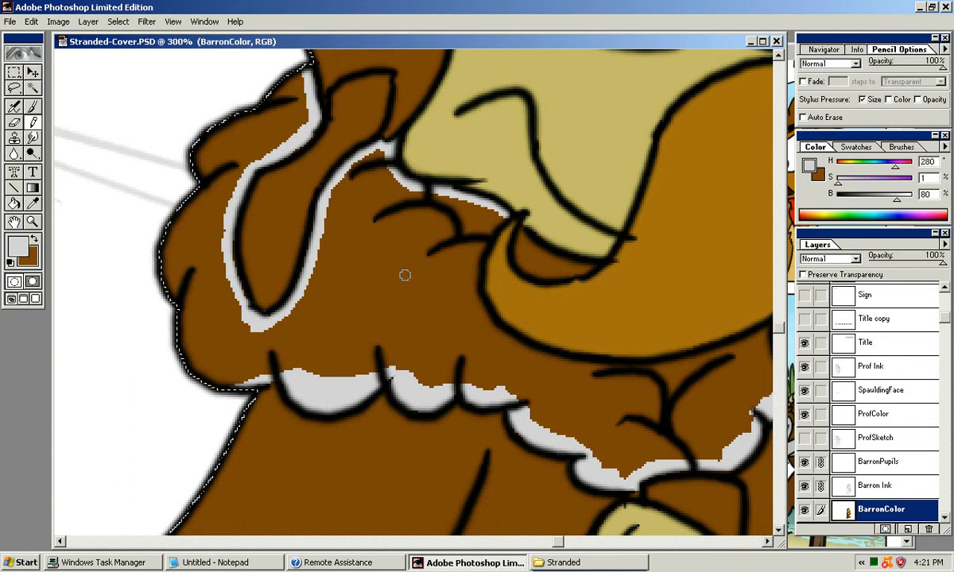
key(l)
key(k)
click(385, 296)
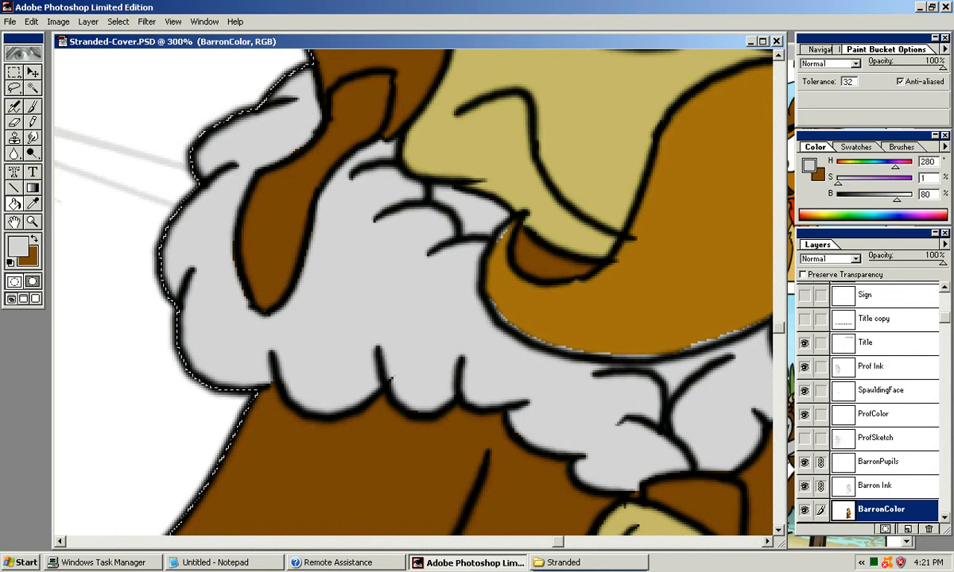
Step: Sample the moustache's golden brown and pencil over the grey fringe along the moustache's lower edge
key(ctrl+minus)
key(ctrl+minus)
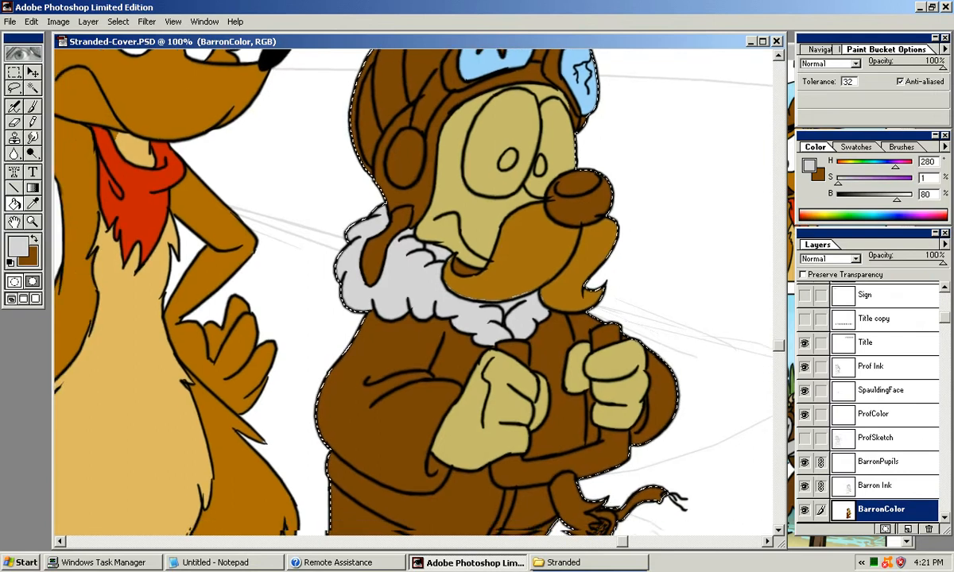
key(ctrl+plus)
key(ctrl+plus)
drag(445, 291, 382, 294)
key(n)
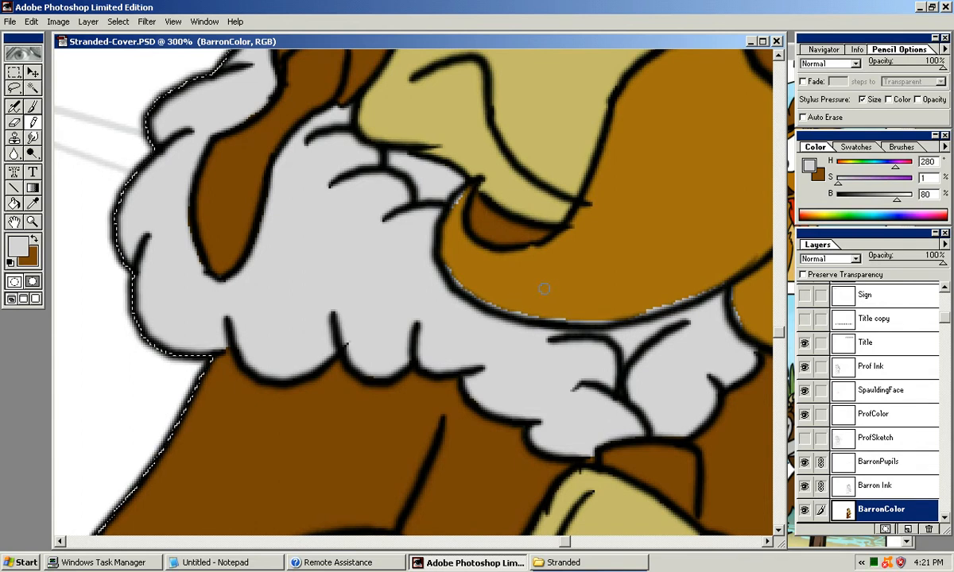
alt+click(540, 287)
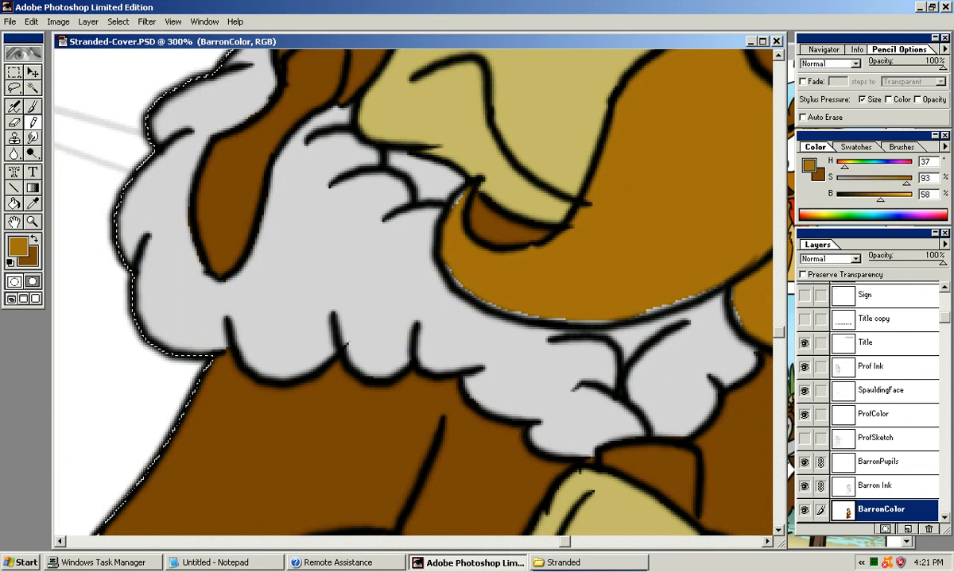
mouse_move(488, 299)
mouse_down()
mouse_move(596, 321)
mouse_move(657, 309)
mouse_up()
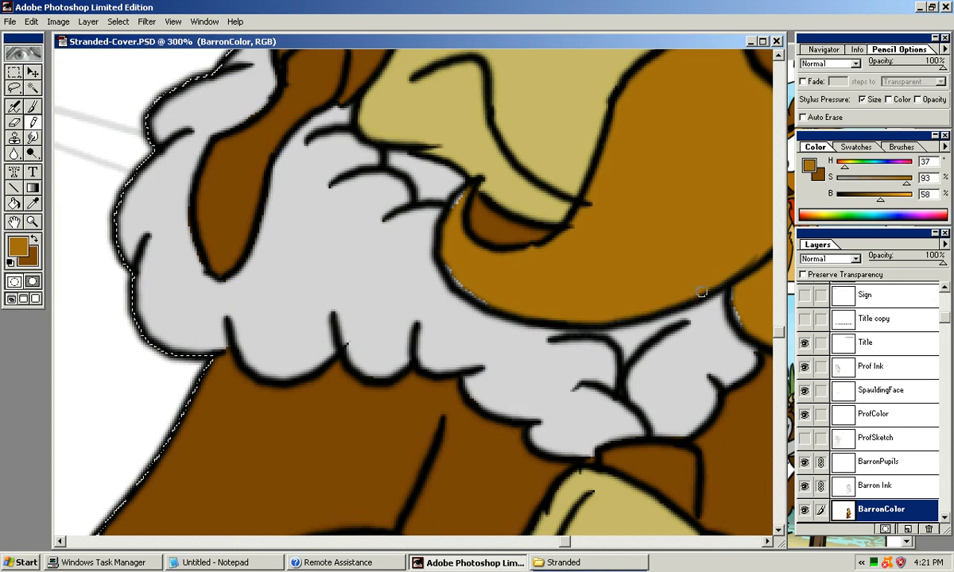
key(ctrl+minus)
key(ctrl+minus)
key(ctrl+minus)
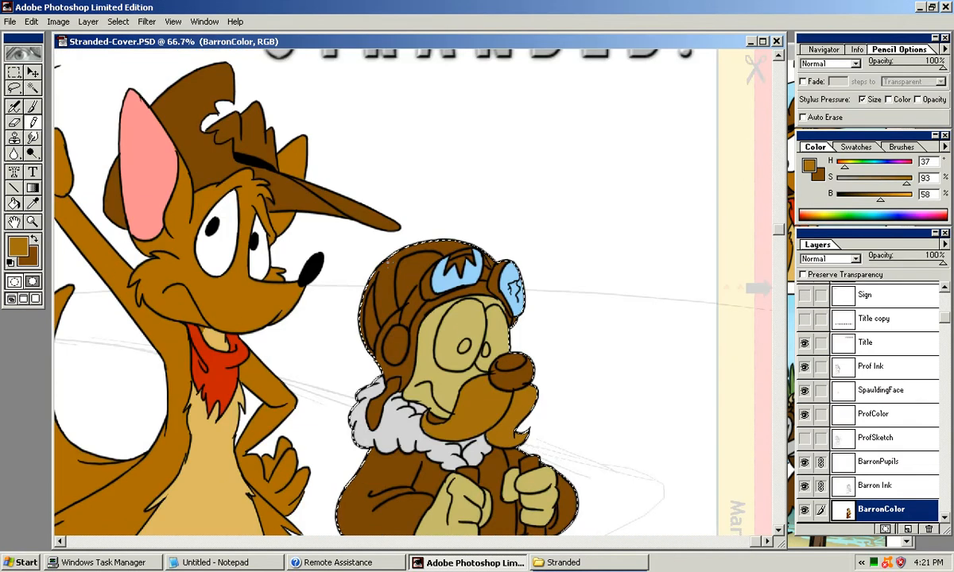
Step: Cover the remaining grey fringe around the moustache's curled near end with golden brown
key(ctrl+minus)
key(ctrl+minus)
key(ctrl+plus)
key(ctrl+plus)
key(ctrl+plus)
key(ctrl+plus)
drag(606, 270, 170, 147)
drag(671, 356, 474, 311)
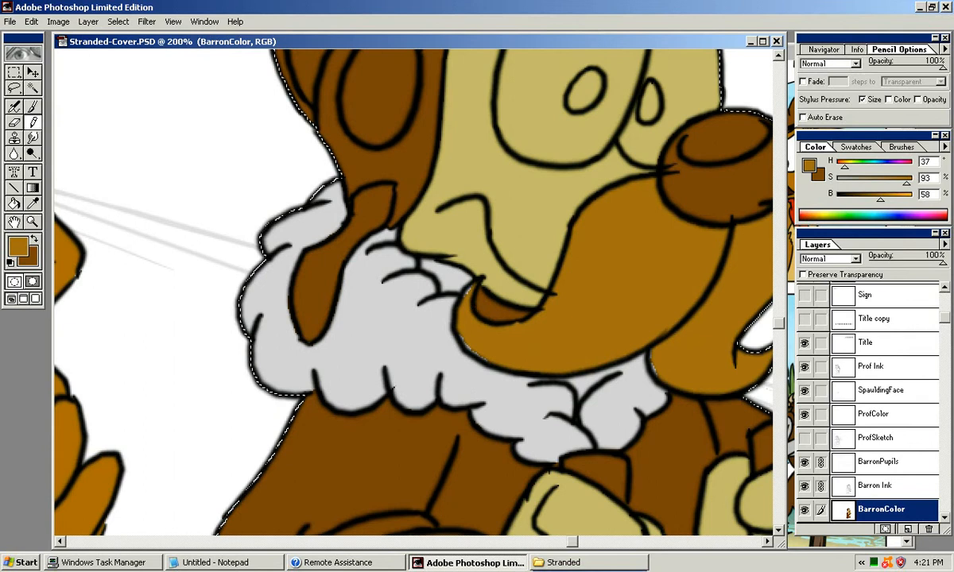
key(ctrl+plus)
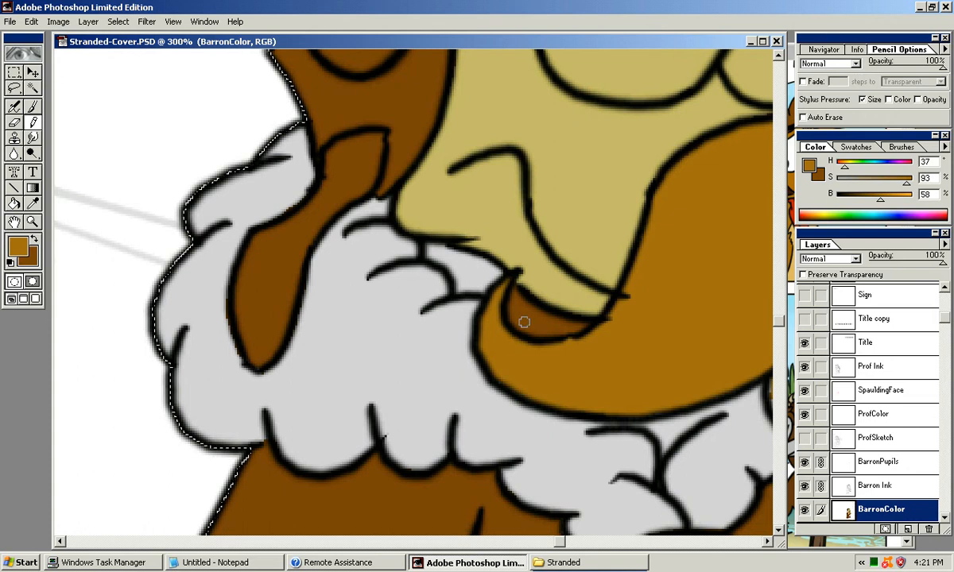
Step: Fill the gap inside the moustache's curl with the collar's light grey and pencil golden brown over the stray fringe below it
key(g)
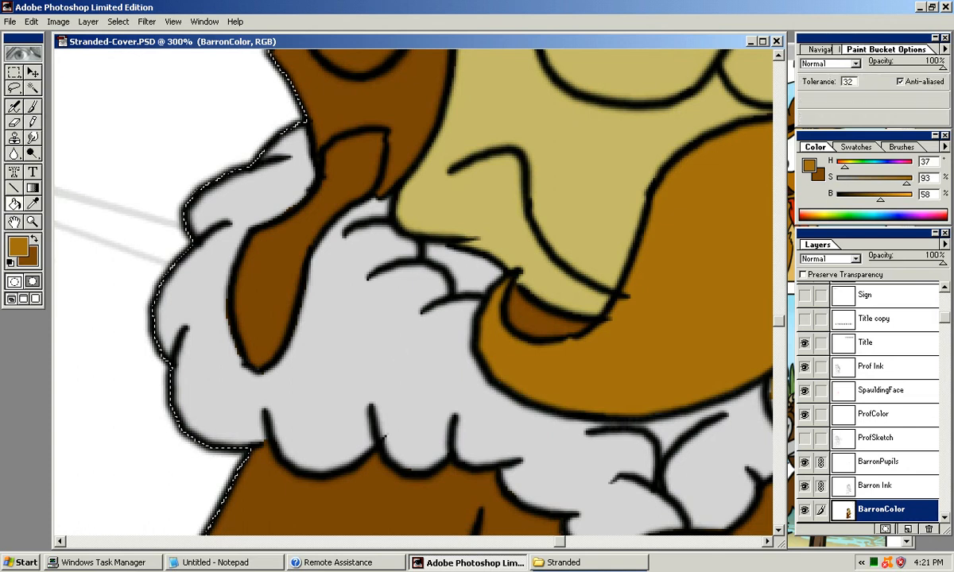
alt+click(358, 318)
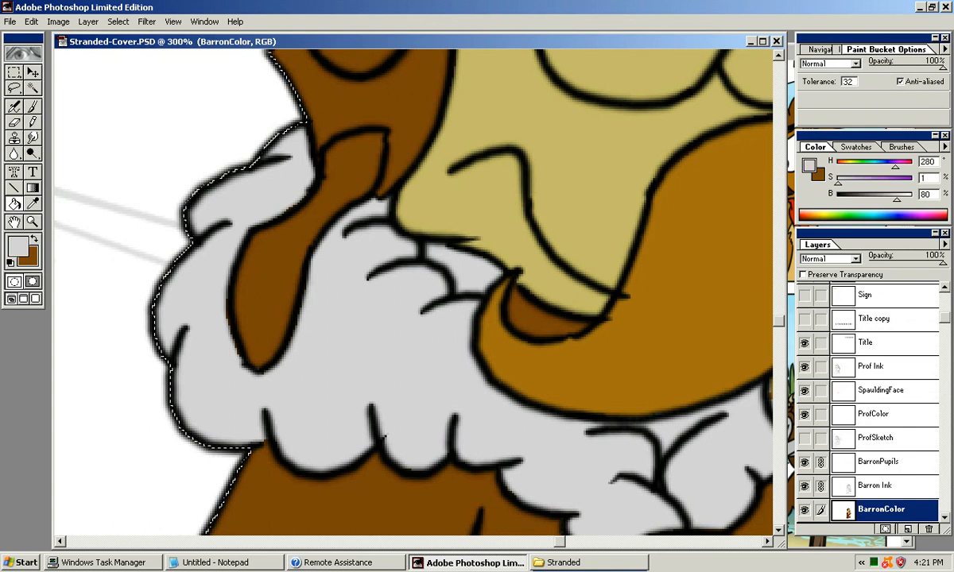
click(534, 312)
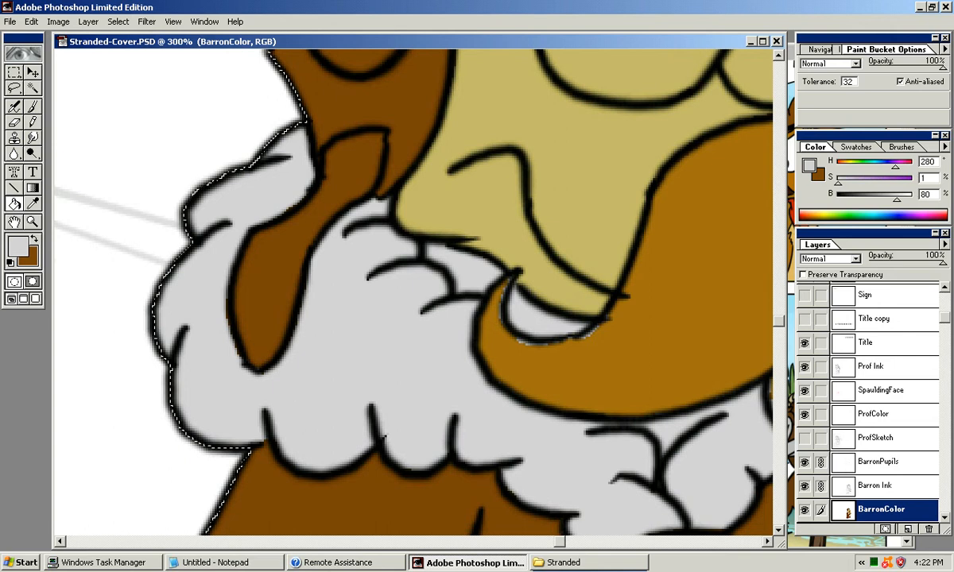
alt+click(548, 367)
key(n)
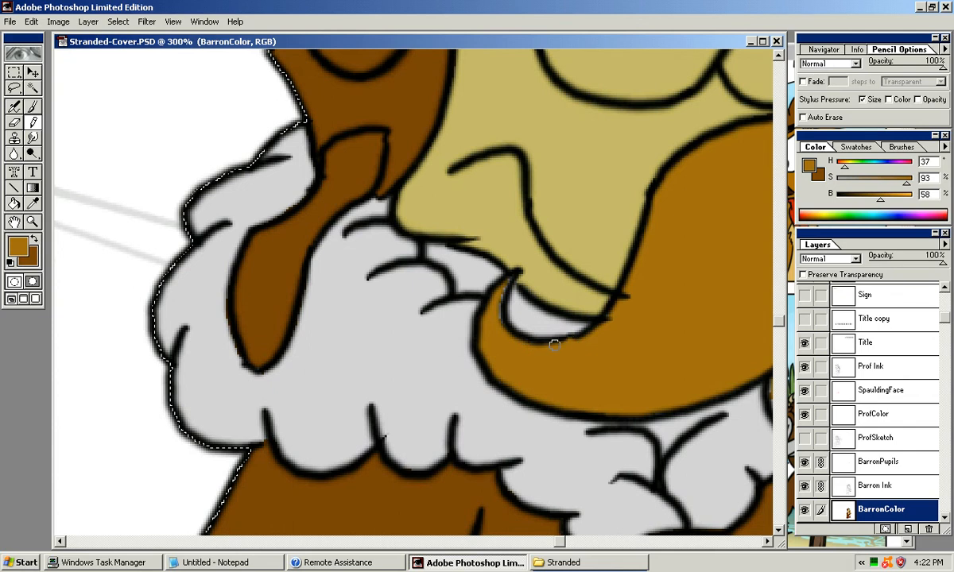
drag(504, 325, 499, 318)
Step: Bring up the S10Big.JPG strip and sample the dark brown of the pilot's trousers with the Pencil active
key(ctrl+minus)
key(ctrl+minus)
key(ctrl+minus)
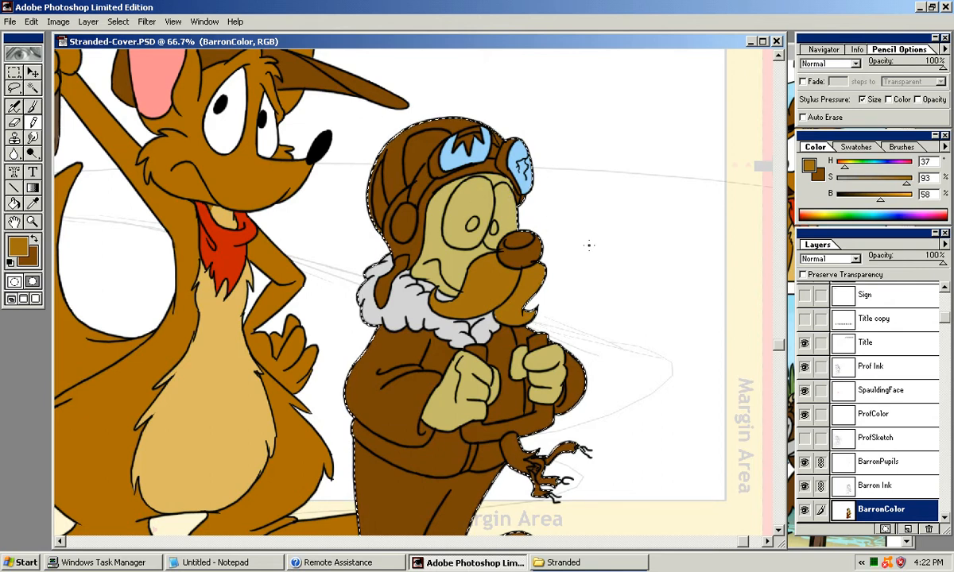
mouse_move(498, 288)
mouse_down()
mouse_move(525, 190)
mouse_move(534, 249)
mouse_move(514, 275)
mouse_move(425, 197)
mouse_move(376, 197)
mouse_up()
key(ctrl+plus)
key(ctrl+plus)
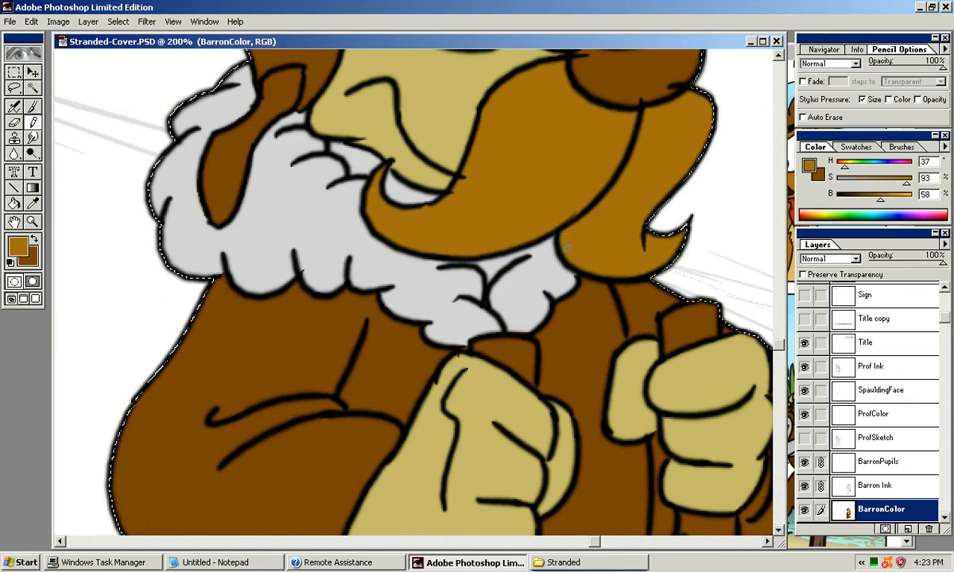
drag(612, 238, 494, 94)
drag(414, 318, 612, 124)
drag(477, 334, 372, 549)
drag(414, 191, 429, 489)
drag(429, 318, 438, 478)
drag(238, 41, 359, 49)
click(141, 53)
drag(446, 334, 445, 291)
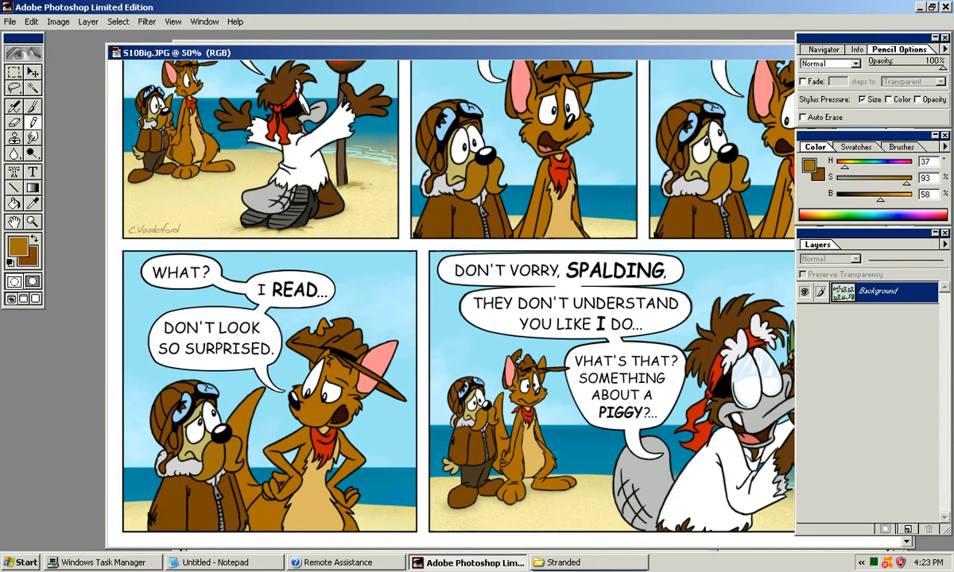
alt+click(477, 475)
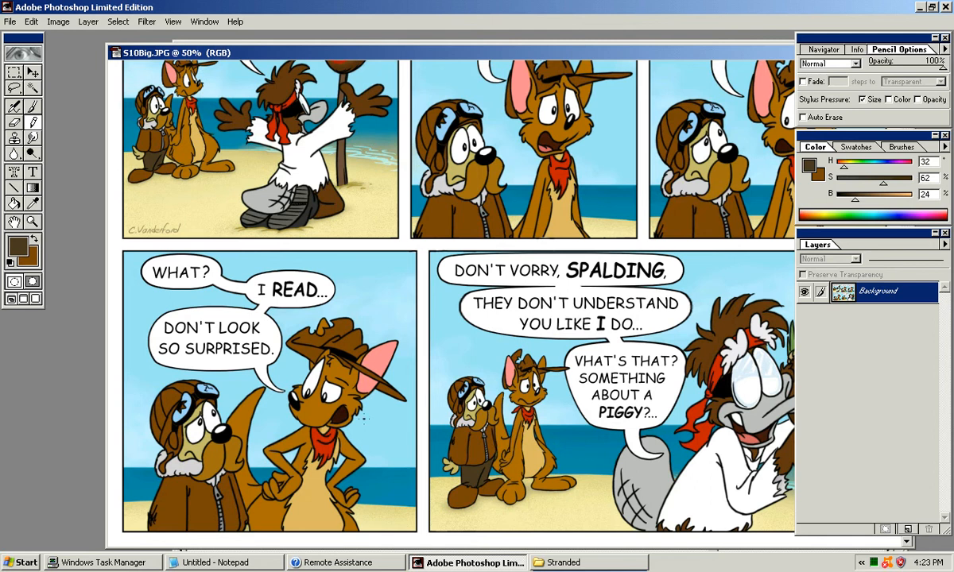
Step: Sample the mid grey of the pilot's jacket zipper from the strip's upper panel and minimize the strip
key(ctrl+plus)
key(ctrl+plus)
drag(493, 262, 326, 405)
drag(654, 257, 502, 301)
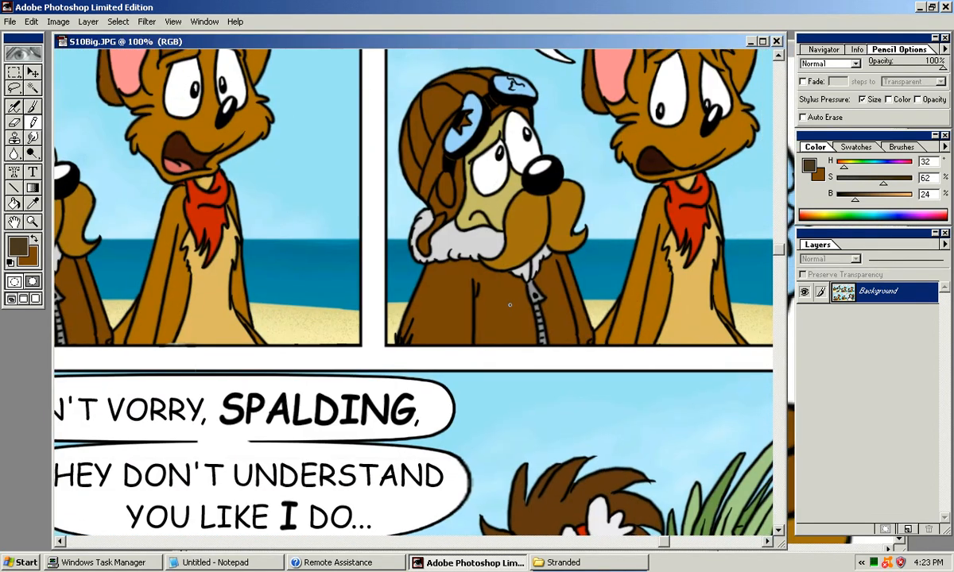
alt+click(524, 282)
alt+click(541, 317)
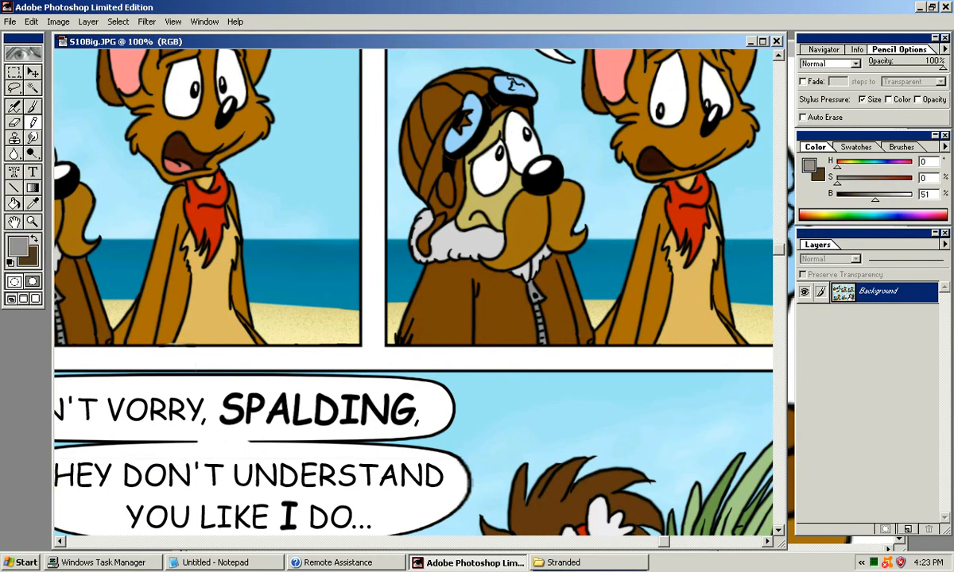
alt+click(541, 318)
click(751, 40)
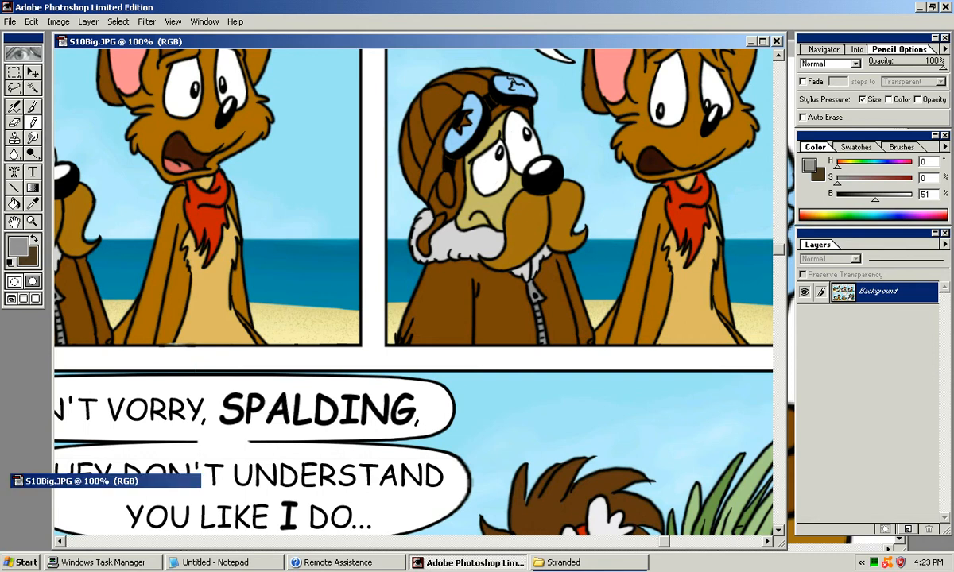
Step: Paint the narrow zipper strip at the bottom front of the pilot's jacket in mid grey with the Pencil
drag(599, 252, 515, 29)
drag(517, 302, 450, 85)
drag(509, 358, 503, 145)
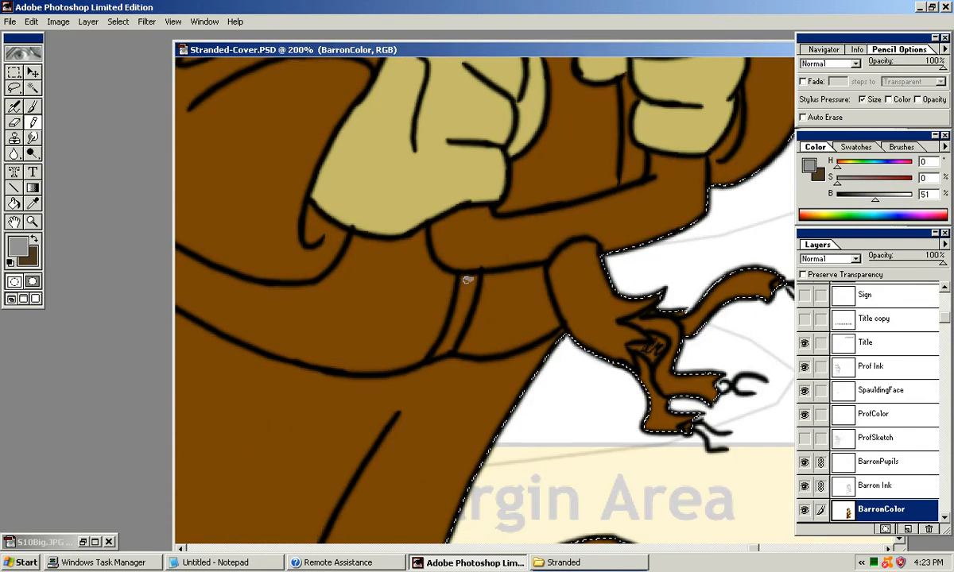
mouse_move(463, 277)
mouse_down()
mouse_move(476, 277)
mouse_move(458, 318)
mouse_up()
drag(437, 353, 433, 356)
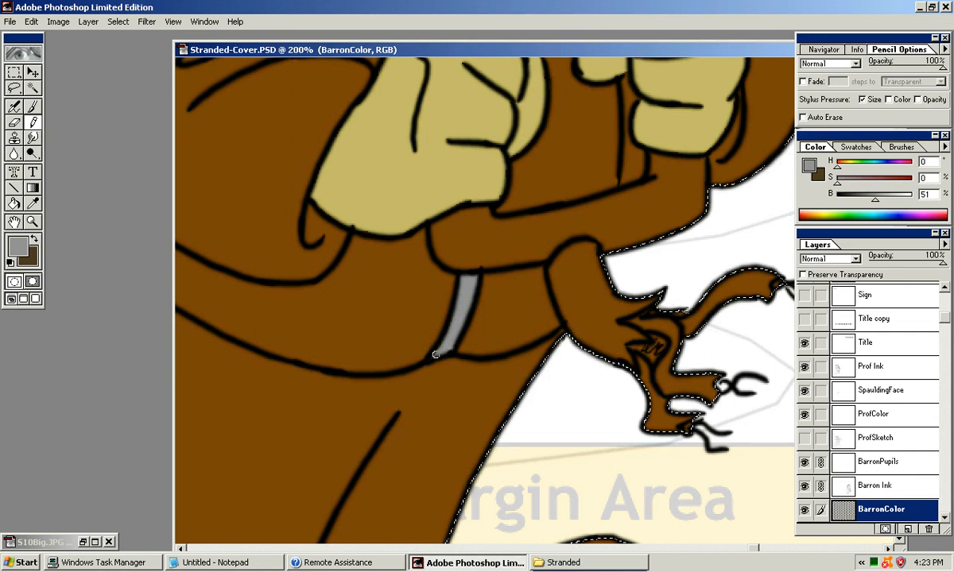
Step: Sample the tan of the pilot's near hand and touch up the hand's lower edge with the Pencil
mouse_move(509, 119)
mouse_down()
mouse_move(472, 254)
mouse_move(404, 409)
mouse_move(380, 508)
mouse_move(419, 454)
mouse_move(545, 162)
mouse_move(518, 256)
mouse_move(525, 337)
mouse_move(521, 249)
mouse_move(438, 291)
mouse_move(419, 322)
mouse_up()
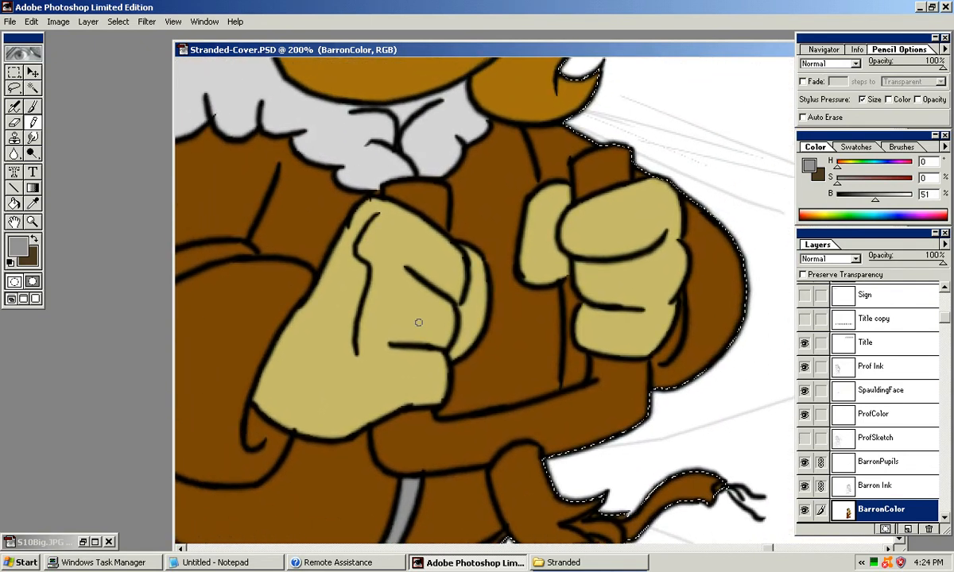
key(x)
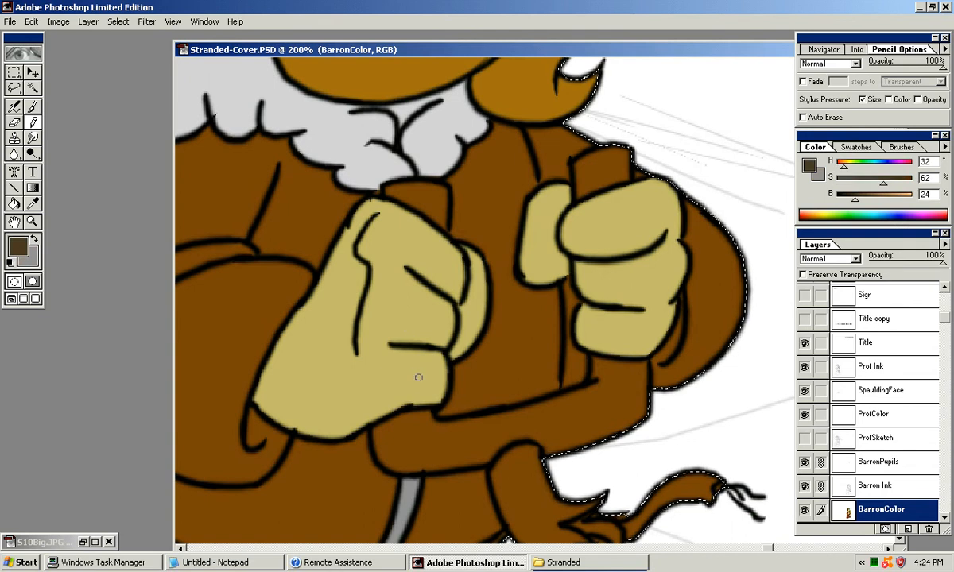
key(x)
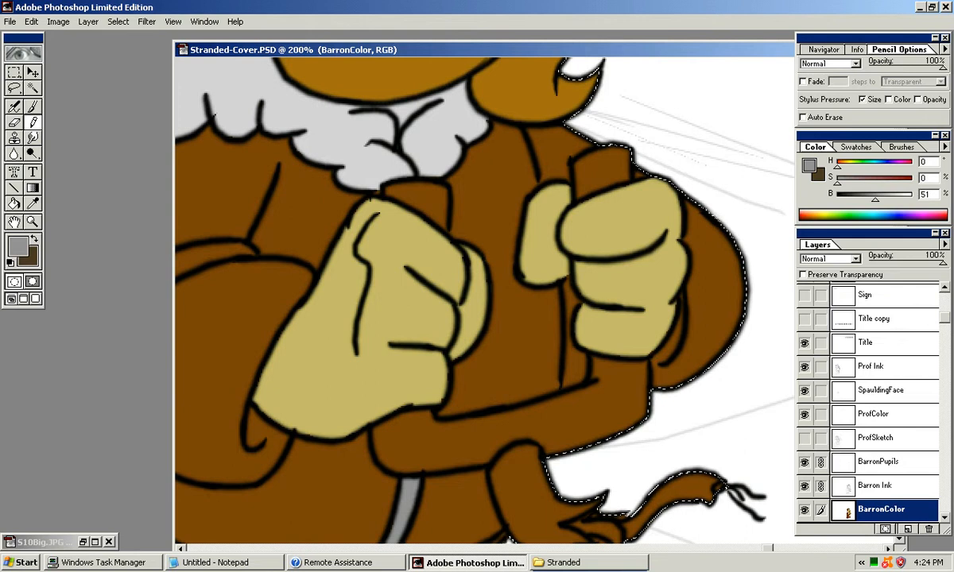
alt+click(433, 394)
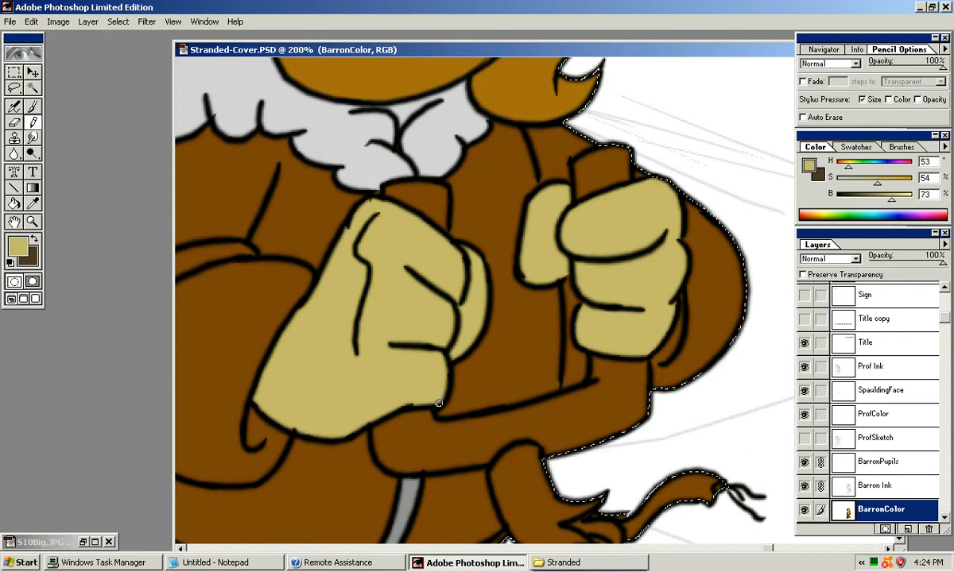
drag(389, 410, 427, 395)
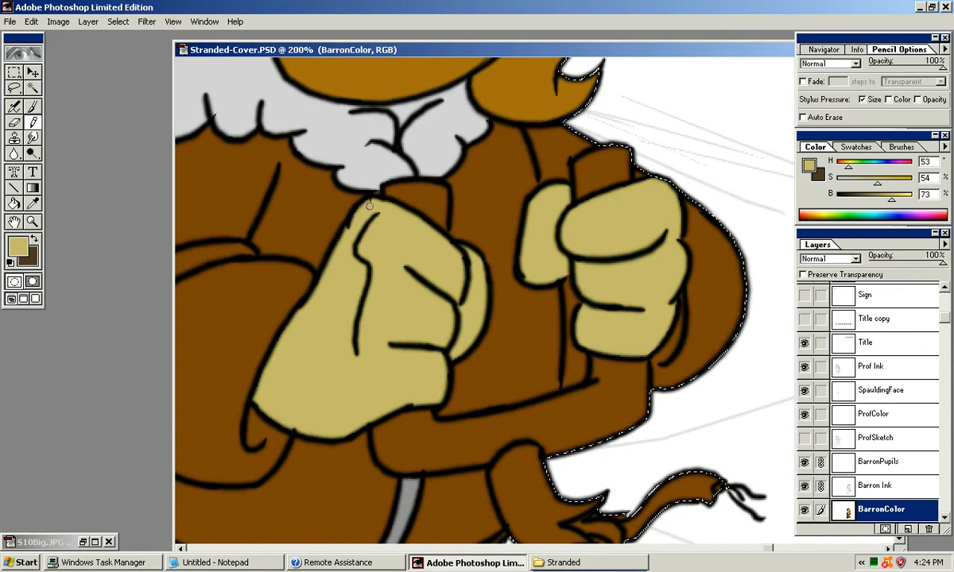
drag(422, 211, 332, 445)
drag(413, 206, 670, 432)
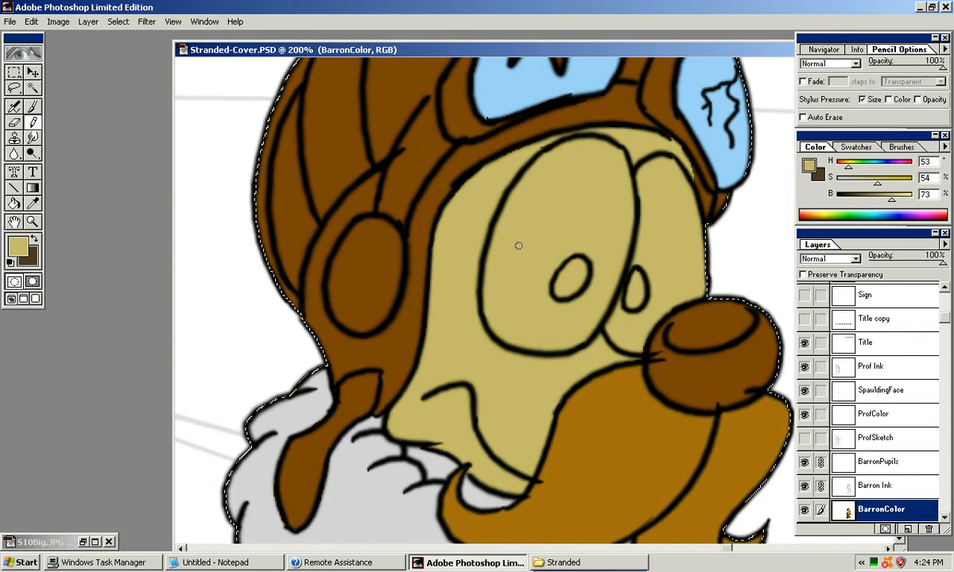
drag(545, 252, 359, 70)
drag(446, 373, 414, 506)
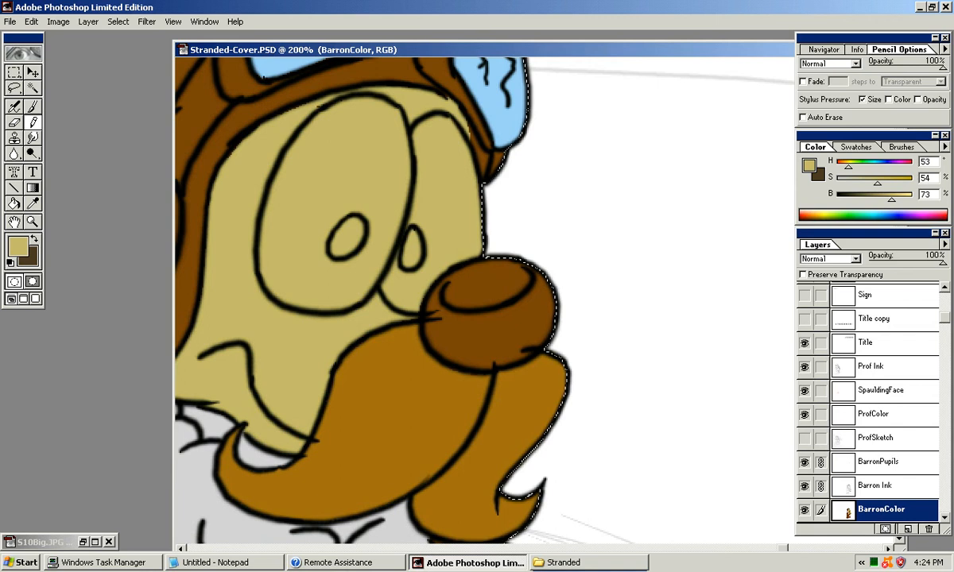
Step: Sample black from the artwork as the paint colour for the pilot's nose
drag(350, 318, 620, 304)
drag(230, 318, 729, 457)
drag(645, 131, 299, 194)
alt+click(575, 226)
drag(636, 358, 260, 182)
key(k)
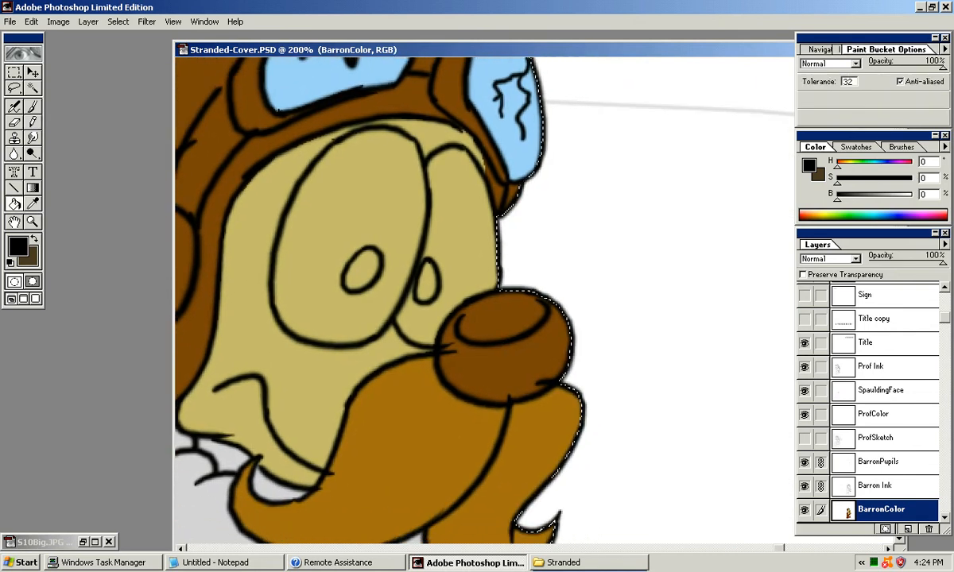
click(489, 318)
key(ctrl+z)
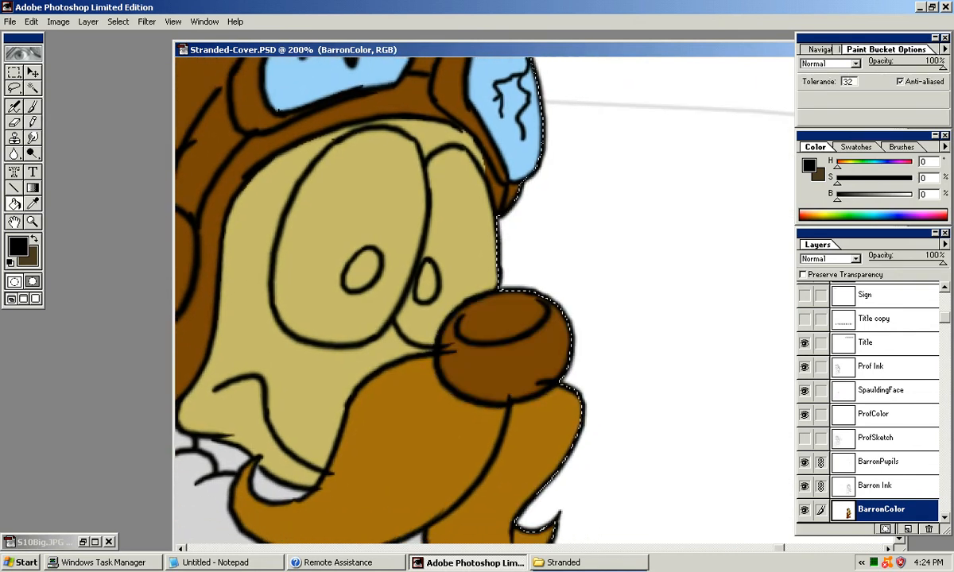
Step: Outline the inside of the pilot's nose in black with the Pencil and fill it with the Paint Bucket
key(y)
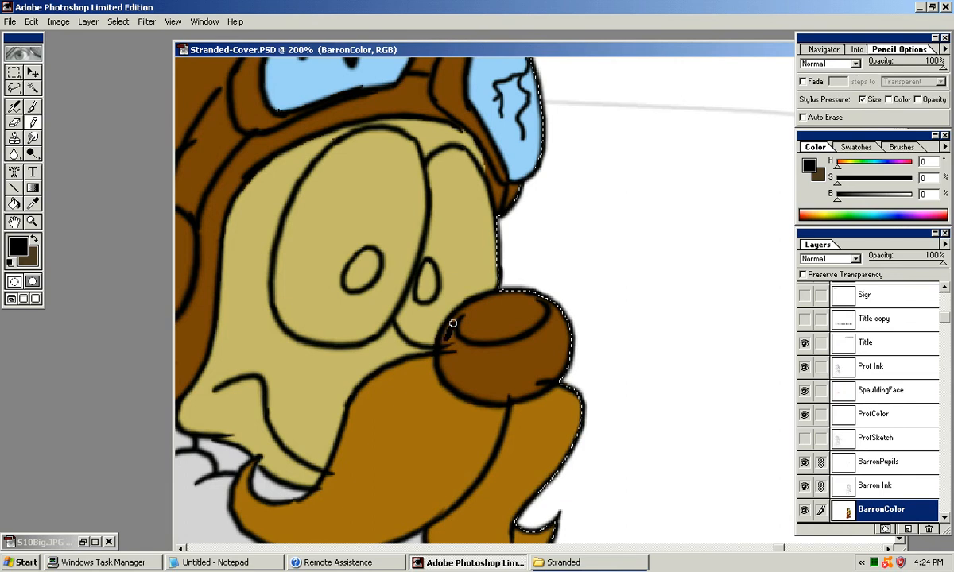
drag(457, 304, 509, 292)
mouse_move(459, 312)
mouse_down()
mouse_move(447, 335)
mouse_move(453, 352)
mouse_move(452, 331)
mouse_move(445, 341)
mouse_move(446, 360)
mouse_move(451, 295)
mouse_move(455, 322)
mouse_move(483, 330)
mouse_move(447, 307)
mouse_move(479, 336)
mouse_move(560, 317)
mouse_up()
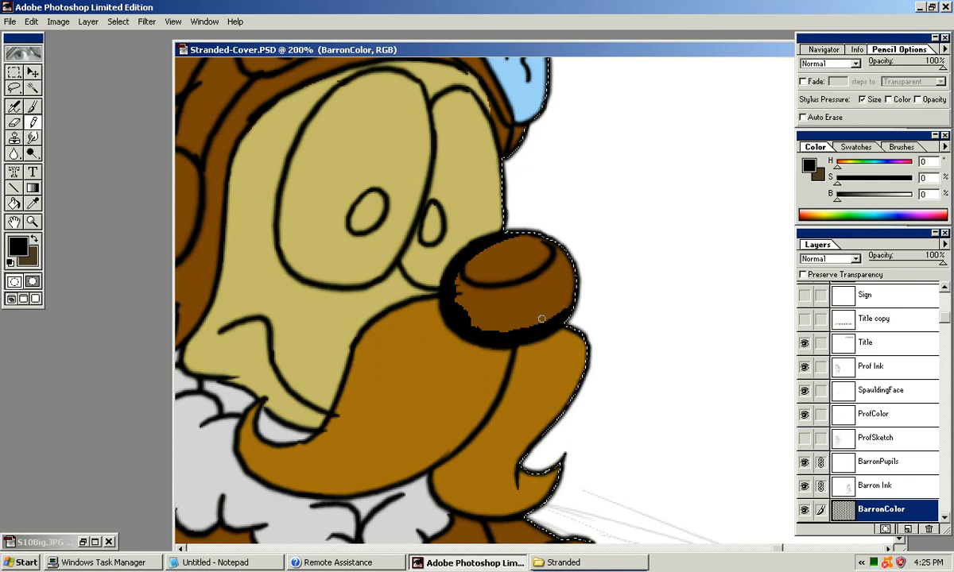
mouse_move(514, 288)
mouse_down()
mouse_move(504, 319)
mouse_move(559, 346)
mouse_move(564, 364)
mouse_up()
key(k)
click(509, 319)
Step: Paint both of the pilot's pupils solid black with the Pencil
key(n)
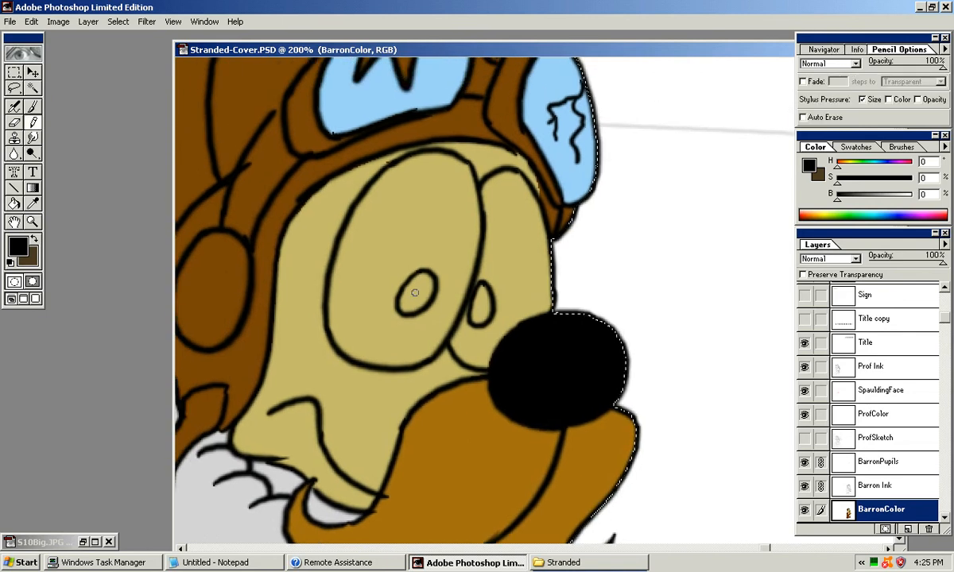
mouse_move(414, 296)
mouse_down()
mouse_move(414, 284)
mouse_move(406, 301)
mouse_move(421, 299)
mouse_move(423, 286)
mouse_move(415, 298)
mouse_up()
drag(479, 290, 476, 321)
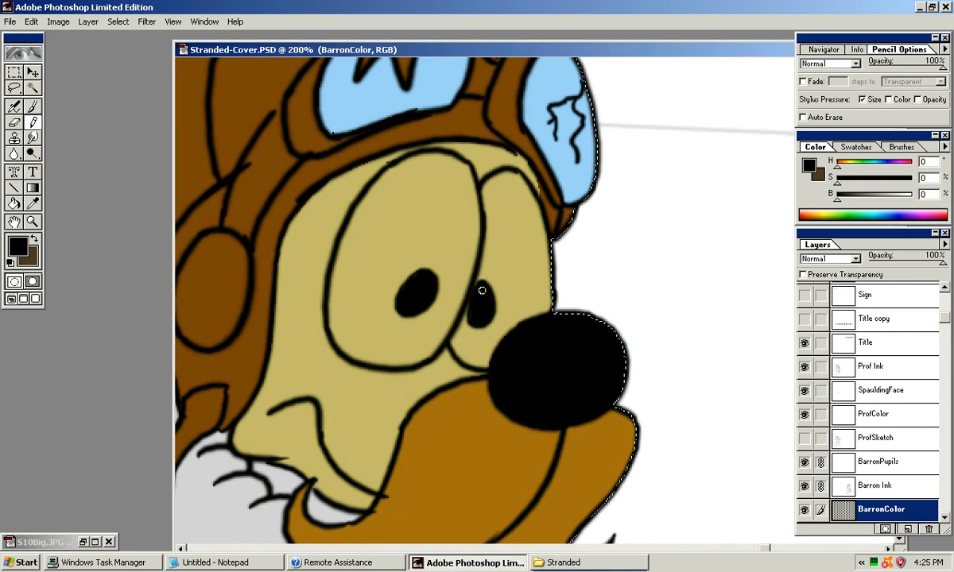
Step: Sample white from the background, outline the inside of both the pilot's eyes with the Pencil, and fill them with the Paint Bucket
mouse_move(583, 270)
mouse_down()
mouse_move(481, 343)
mouse_move(592, 255)
mouse_up()
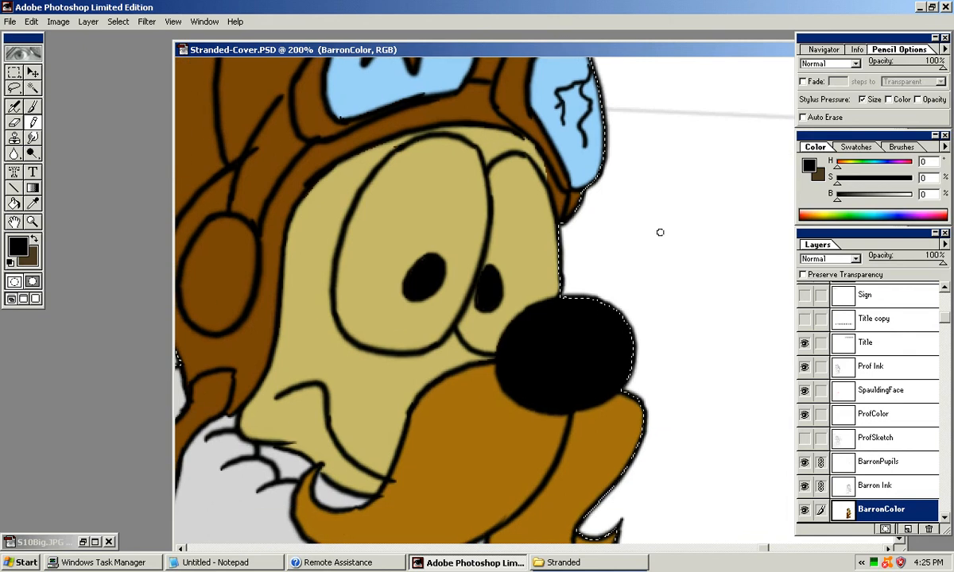
alt+click(632, 247)
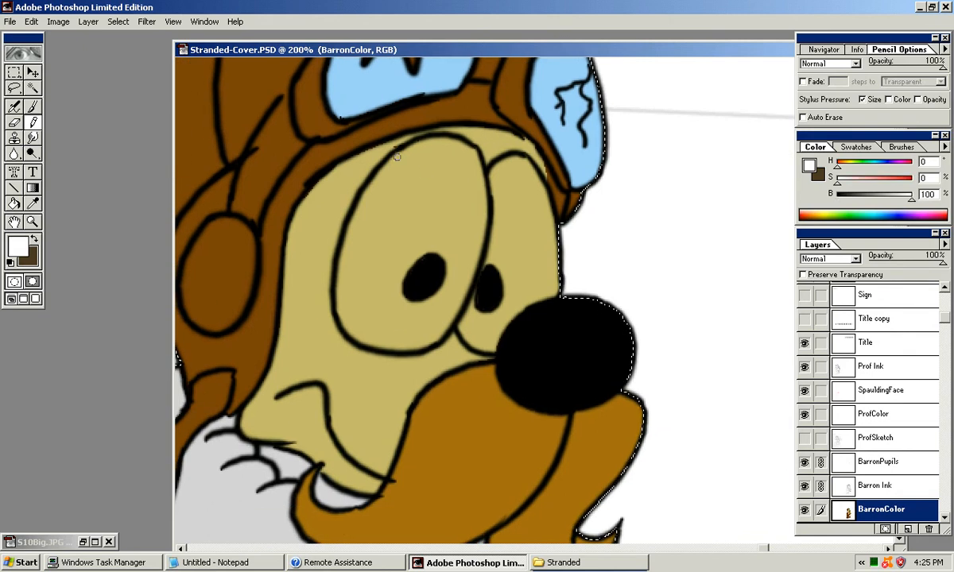
drag(364, 197, 402, 155)
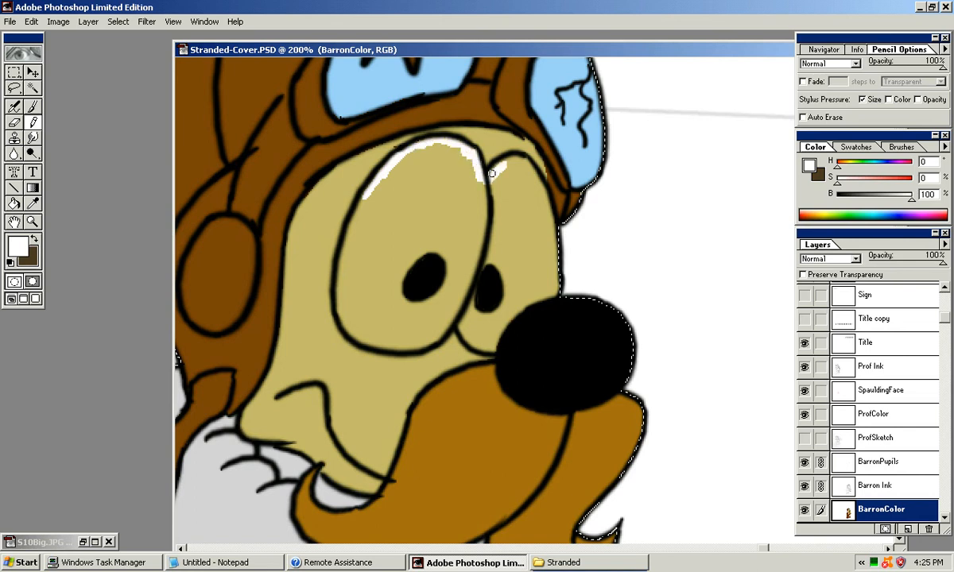
mouse_move(489, 151)
mouse_down()
mouse_move(535, 173)
mouse_move(556, 239)
mouse_up()
mouse_move(370, 196)
mouse_down()
mouse_move(342, 285)
mouse_move(401, 212)
mouse_up()
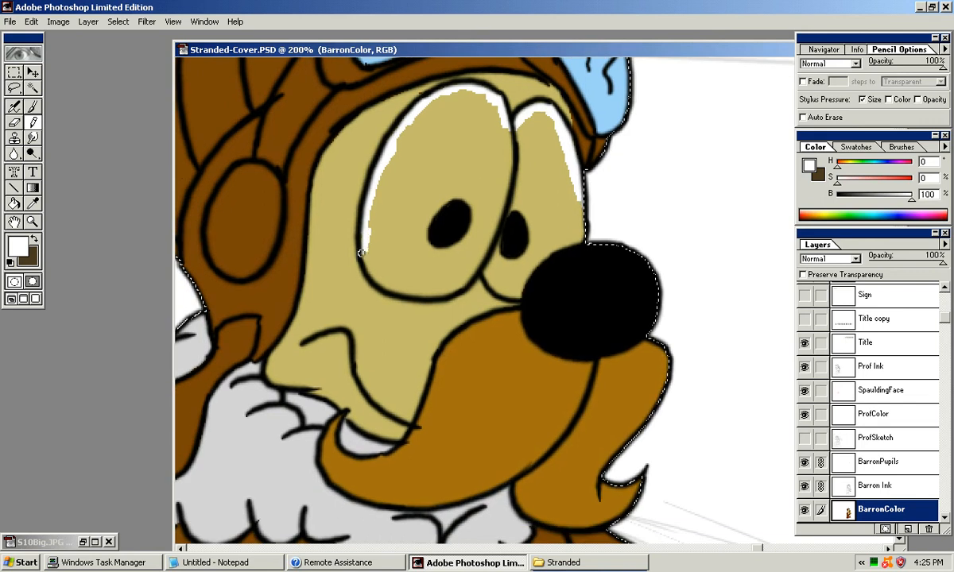
mouse_move(363, 242)
mouse_down()
mouse_move(374, 261)
mouse_move(424, 292)
mouse_move(467, 275)
mouse_move(520, 298)
mouse_move(516, 281)
mouse_move(572, 241)
mouse_up()
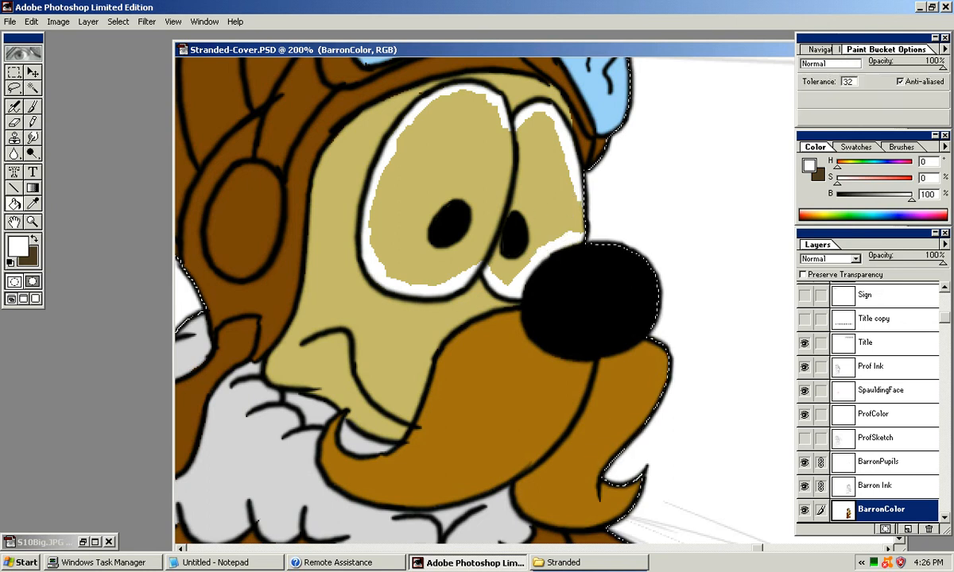
key(k)
click(548, 223)
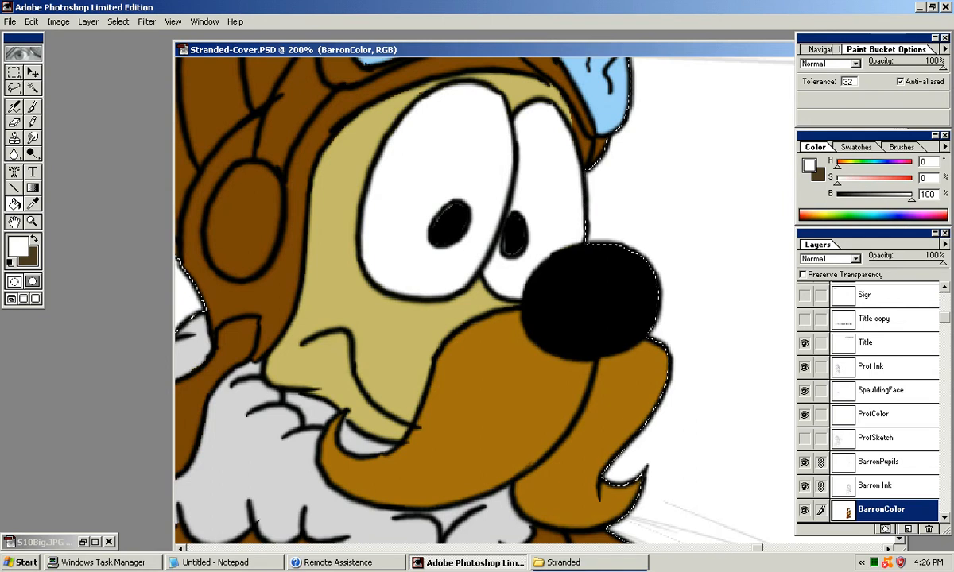
Step: Sample black from the nose and touch up the edges of both pupils with the Pencil
alt+click(590, 302)
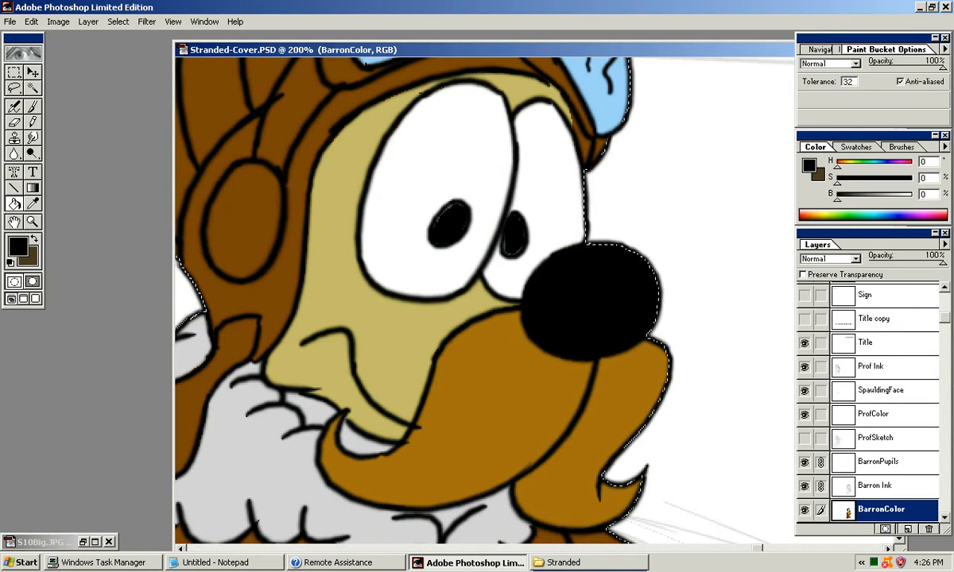
key(n)
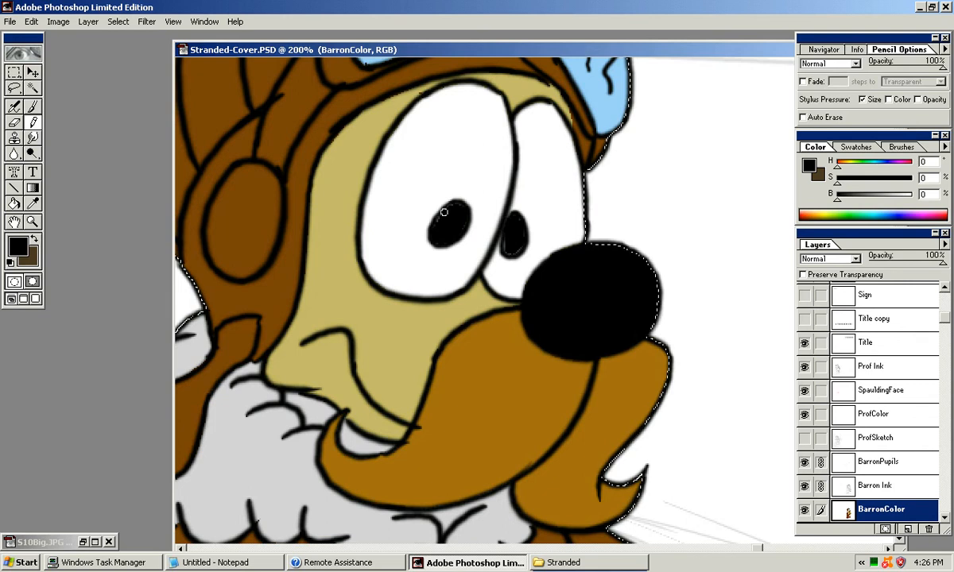
mouse_move(424, 224)
mouse_down()
mouse_move(460, 379)
mouse_move(483, 282)
mouse_up()
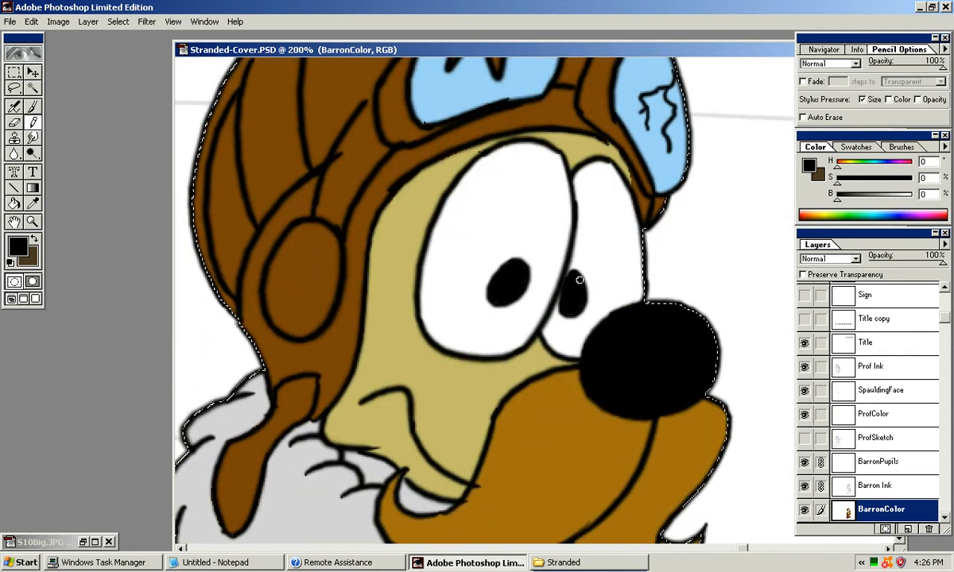
drag(573, 283, 509, 221)
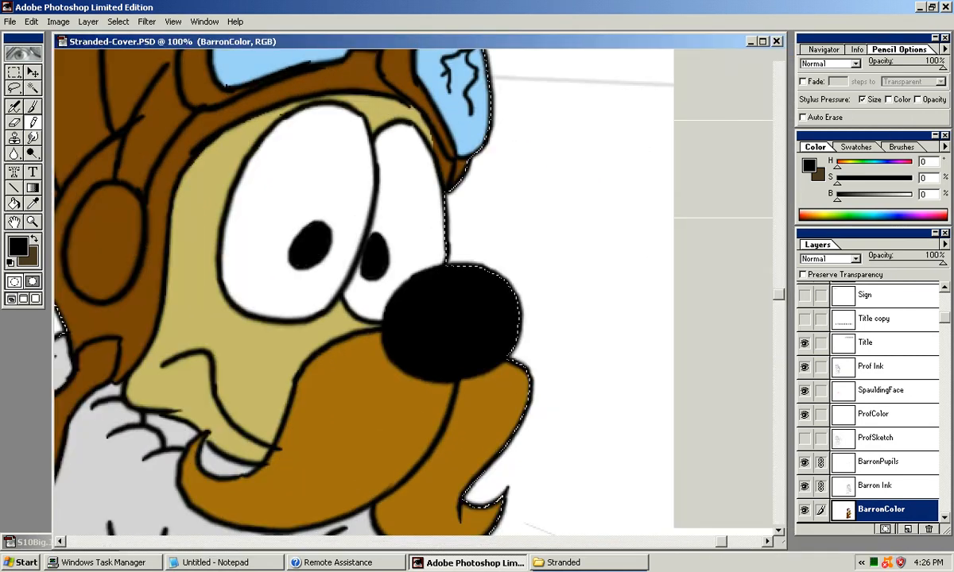
Step: Swap to the dark brown and trace the upper edge of the pilot's trousers along the jacket hem with the Pencil
key(ctrl+minus)
drag(515, 334, 512, 229)
drag(510, 299, 536, 240)
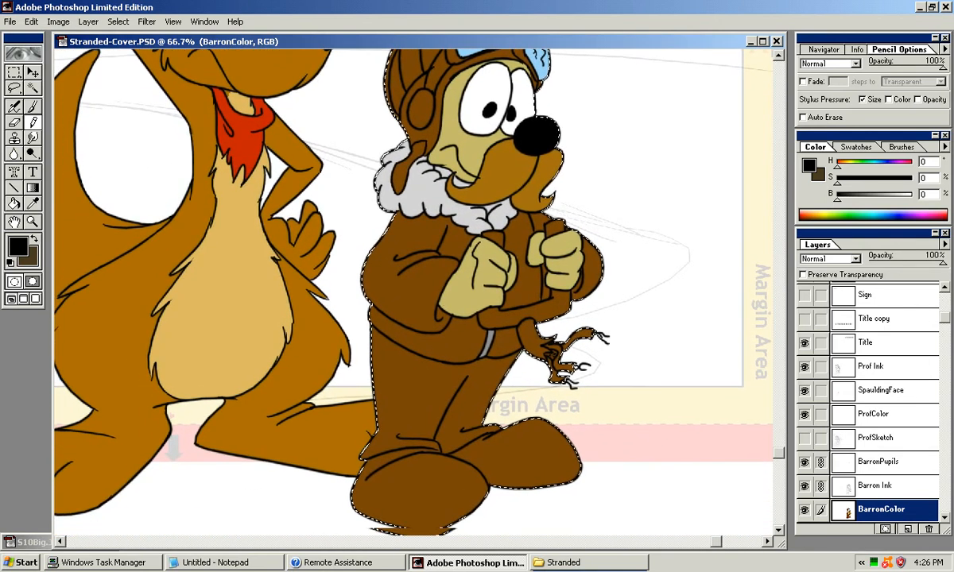
key(x)
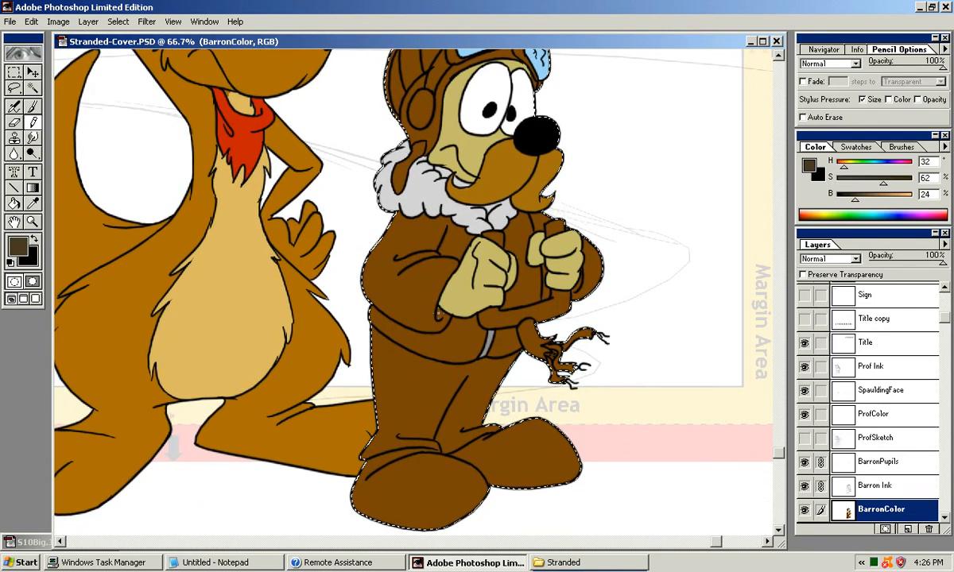
key(ctrl+plus)
key(ctrl+plus)
drag(526, 424, 517, 294)
key(ctrl+plus)
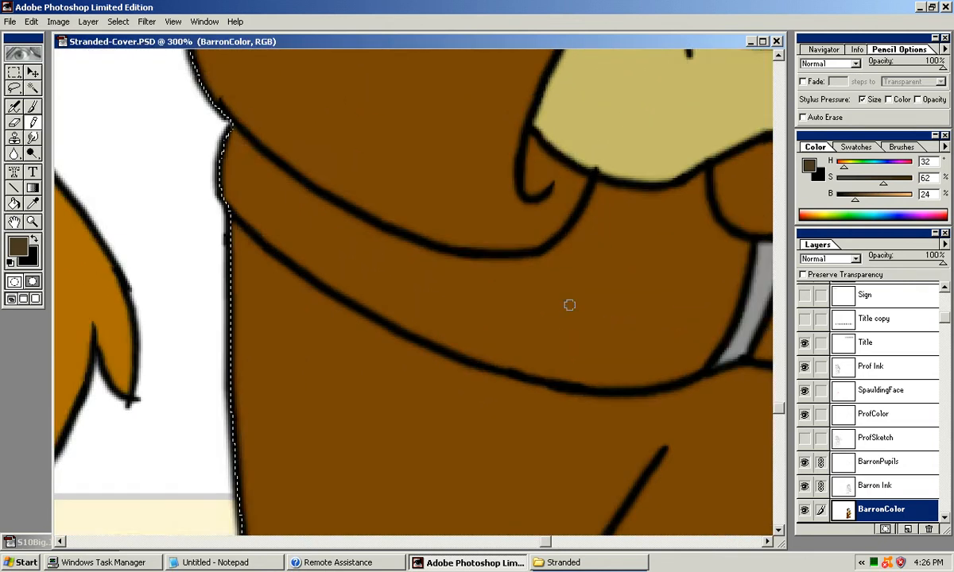
drag(534, 298, 477, 304)
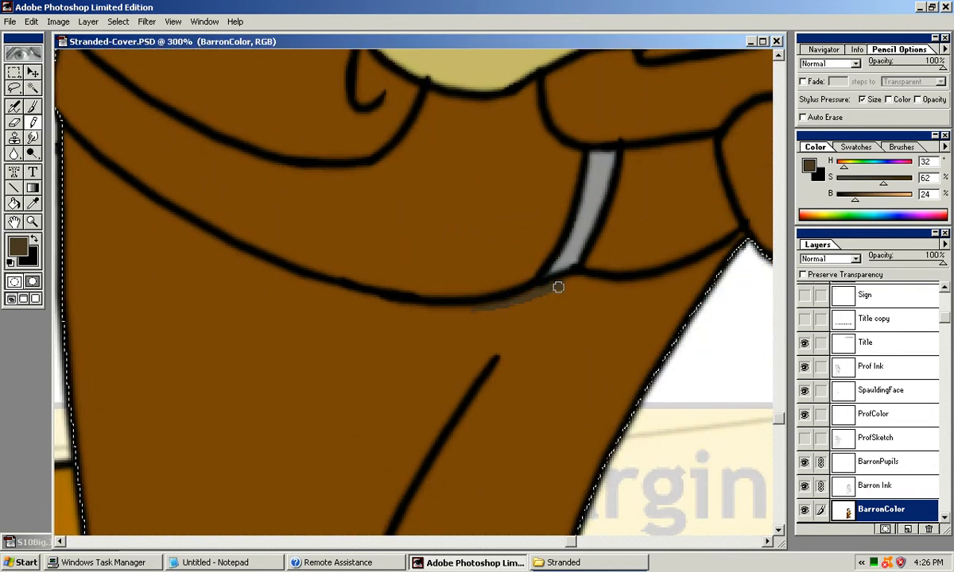
mouse_move(603, 284)
mouse_down()
mouse_move(665, 283)
mouse_move(550, 298)
mouse_move(595, 284)
mouse_up()
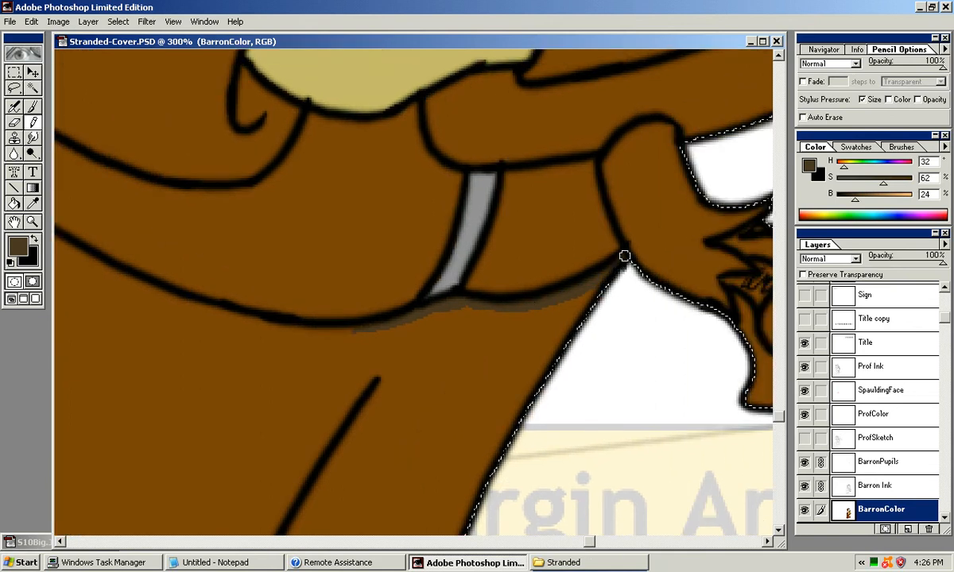
mouse_move(334, 274)
mouse_down()
mouse_move(458, 250)
mouse_move(666, 278)
mouse_up()
mouse_move(282, 163)
mouse_down()
mouse_move(307, 197)
mouse_move(377, 239)
mouse_move(331, 216)
mouse_move(340, 225)
mouse_move(385, 249)
mouse_move(268, 177)
mouse_move(407, 260)
mouse_move(490, 293)
mouse_move(441, 281)
mouse_move(491, 298)
mouse_move(362, 258)
mouse_move(472, 294)
mouse_move(374, 271)
mouse_move(494, 290)
mouse_move(435, 281)
mouse_move(494, 283)
mouse_up()
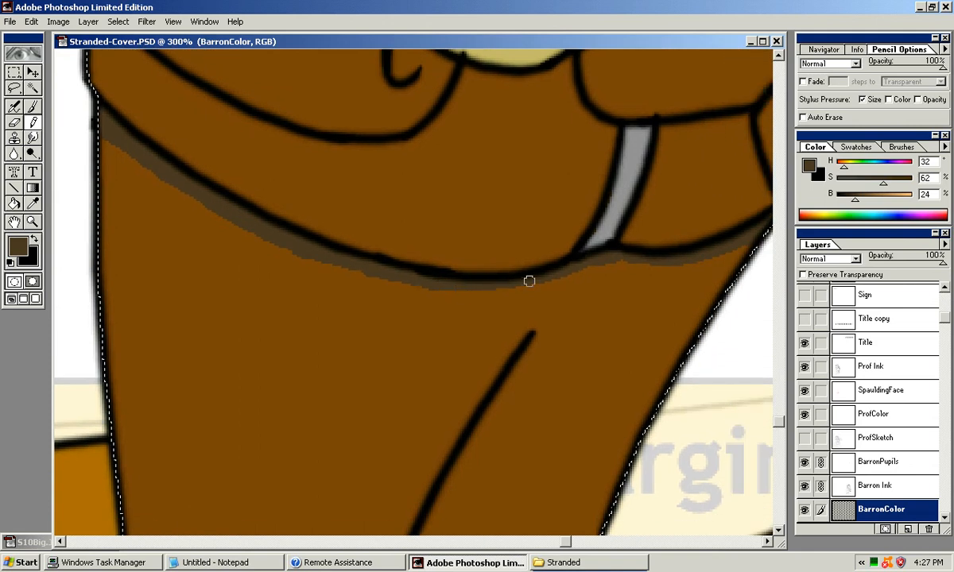
mouse_move(602, 274)
mouse_down()
mouse_move(407, 314)
mouse_move(457, 199)
mouse_up()
Step: Trace the lower edges of both trouser cuffs in dark brown with the Pencil and fill the trousers with the Paint Bucket
key(ctrl+minus)
drag(396, 342, 404, 304)
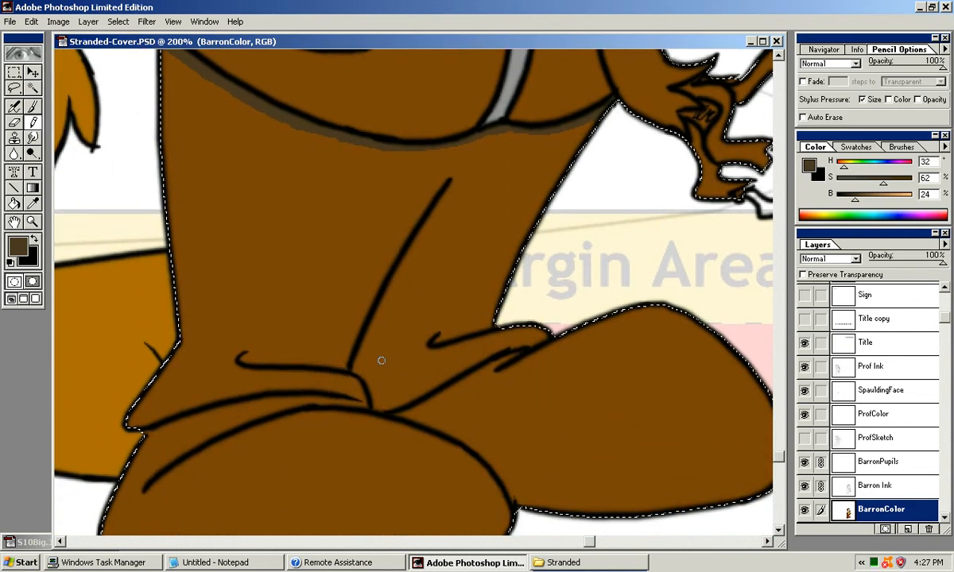
mouse_move(400, 402)
mouse_down()
mouse_move(477, 358)
mouse_move(544, 342)
mouse_up()
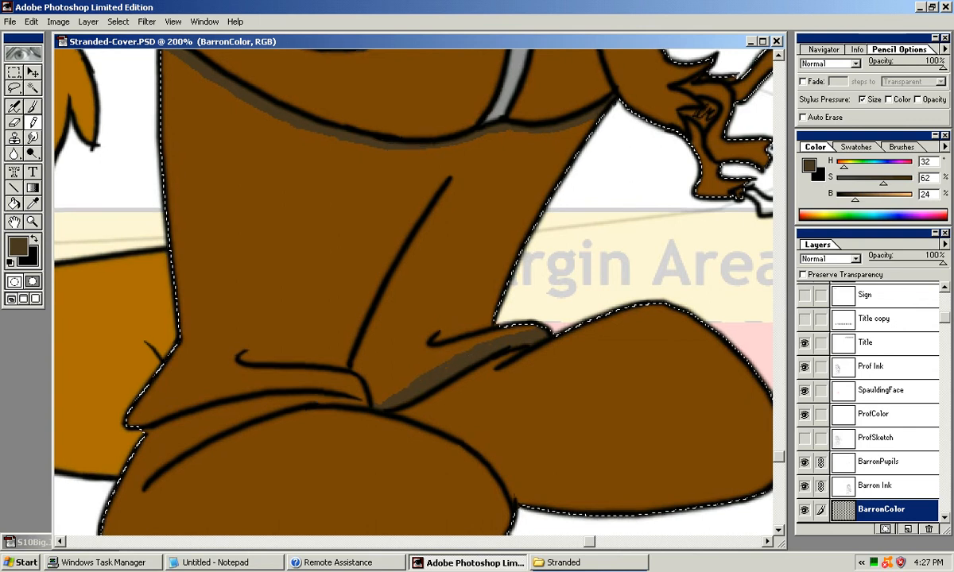
drag(263, 390, 364, 341)
mouse_move(240, 378)
mouse_down()
mouse_move(346, 341)
mouse_move(411, 338)
mouse_up()
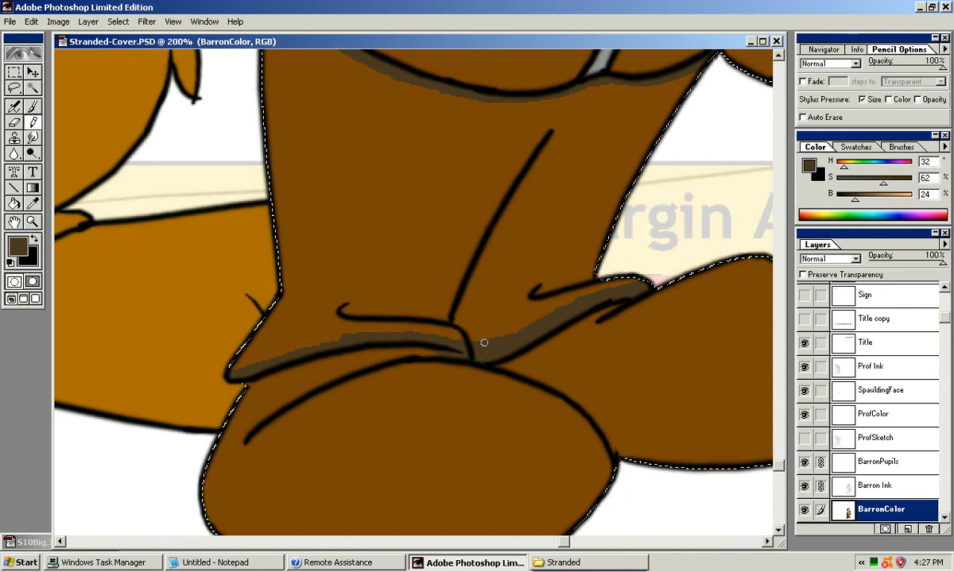
mouse_move(547, 314)
mouse_down()
mouse_move(464, 346)
mouse_move(495, 357)
mouse_move(373, 446)
mouse_up()
key(k)
click(450, 298)
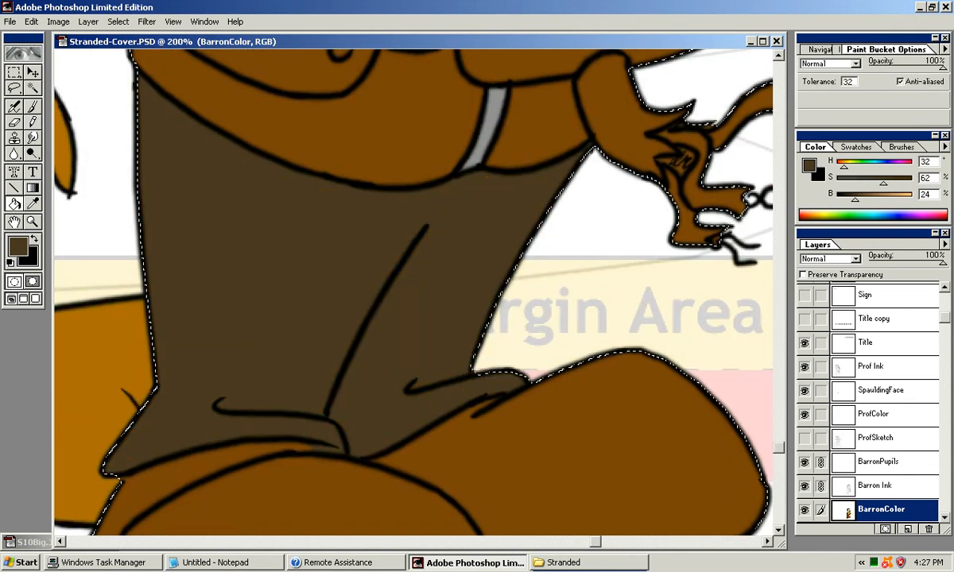
Step: Swap to black, paint the strap between the pilot's goggles and ear flap with the Pencil, and minimize the Stranded-Cover document
drag(450, 298, 485, 379)
key(ctrl+minus)
key(ctrl+minus)
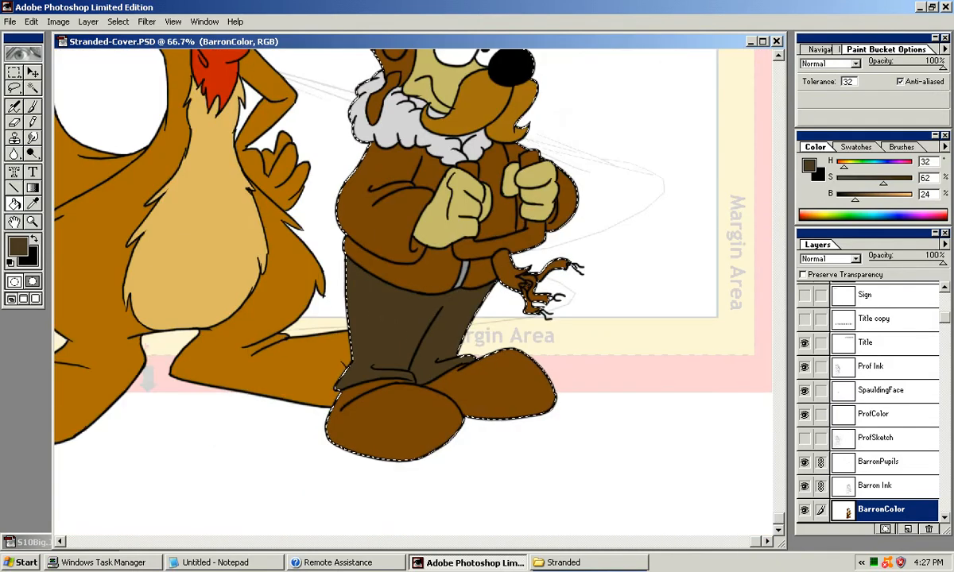
drag(477, 239, 537, 479)
key(ctrl+plus)
key(ctrl+plus)
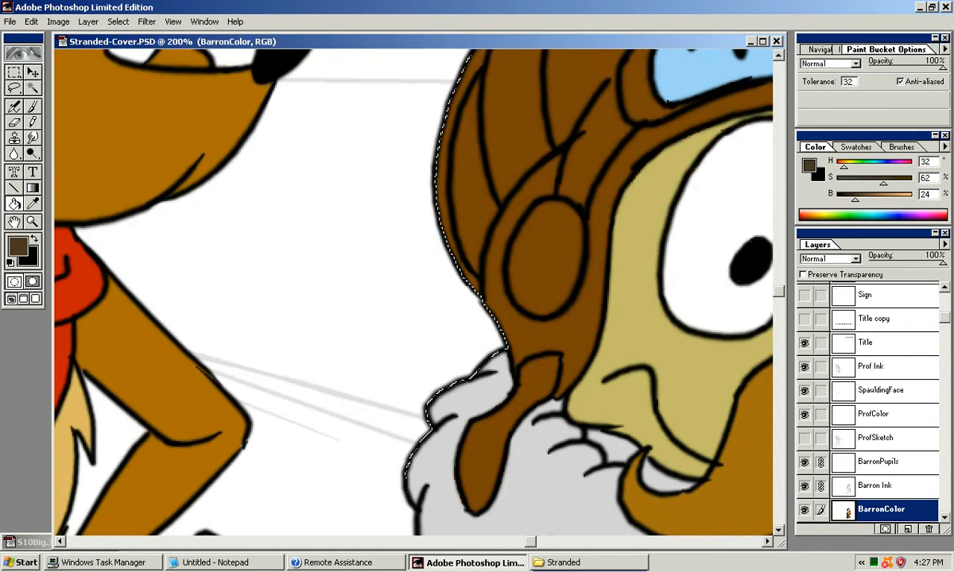
drag(509, 262, 379, 371)
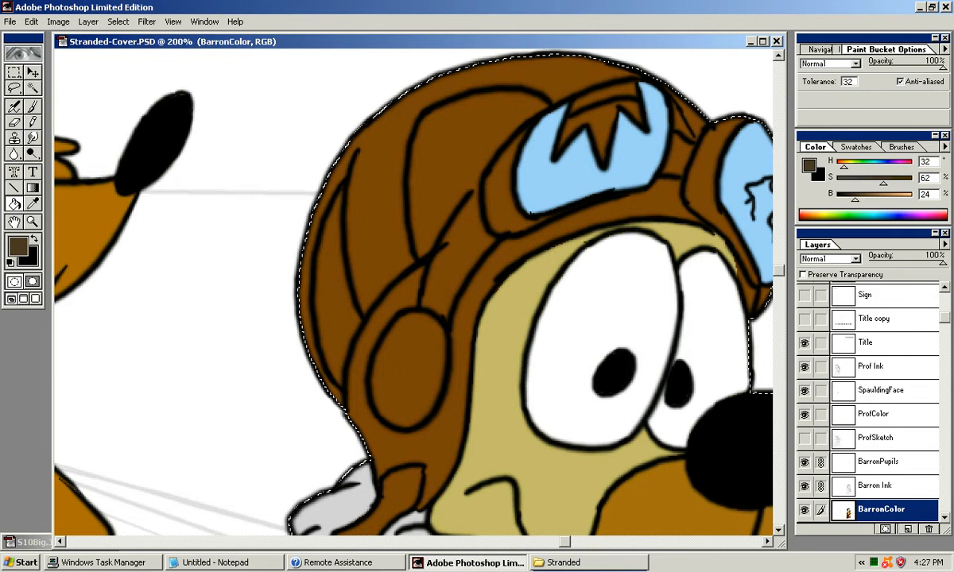
drag(413, 292, 386, 322)
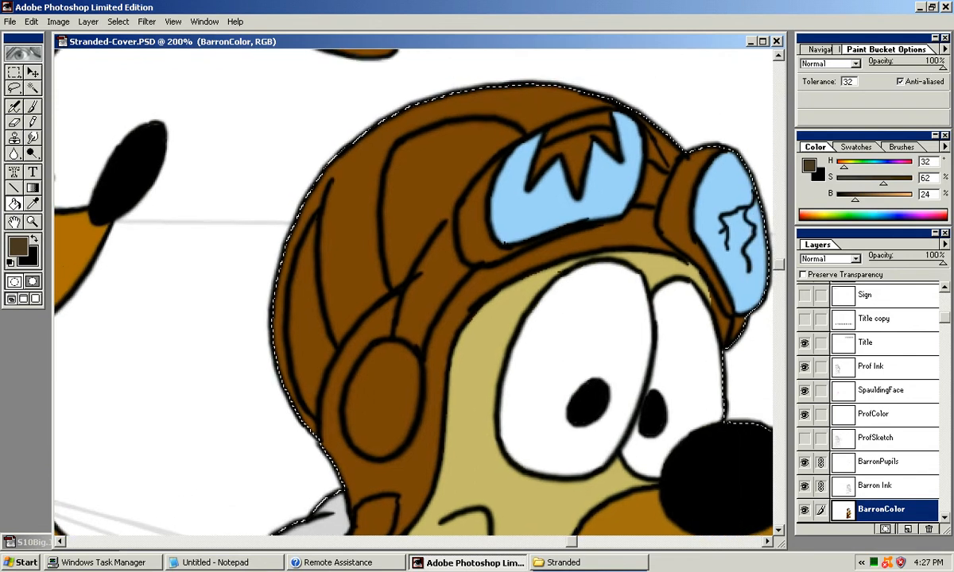
key(x)
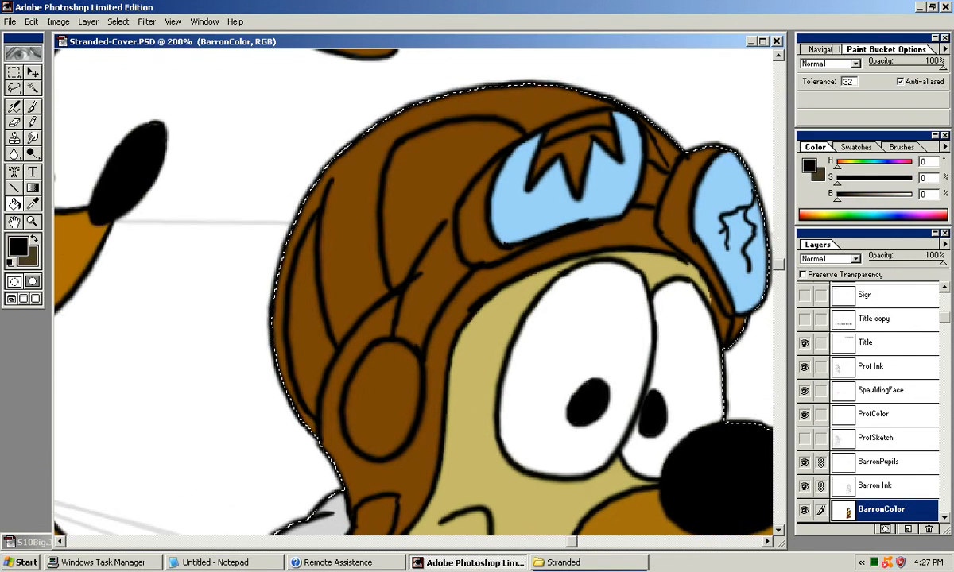
key(n)
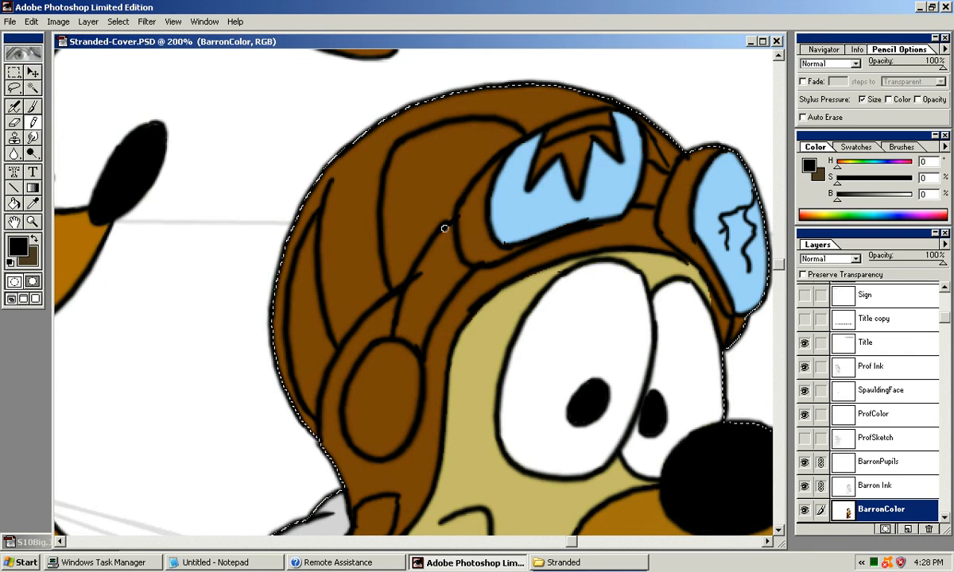
mouse_move(451, 220)
mouse_down()
mouse_move(394, 334)
mouse_move(415, 288)
mouse_move(419, 229)
mouse_up()
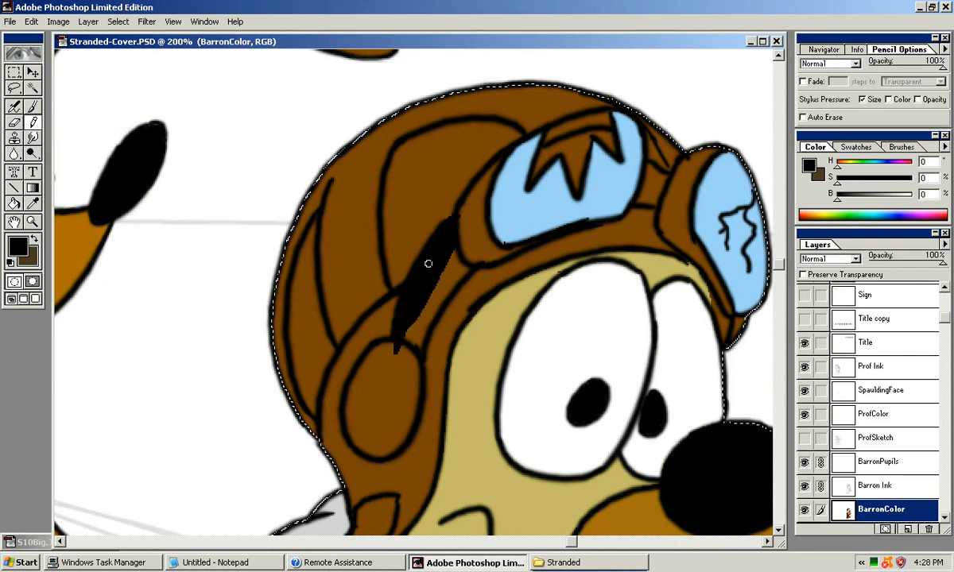
mouse_move(457, 257)
mouse_down()
mouse_move(445, 272)
mouse_move(470, 268)
mouse_move(427, 314)
mouse_up()
drag(411, 359, 412, 275)
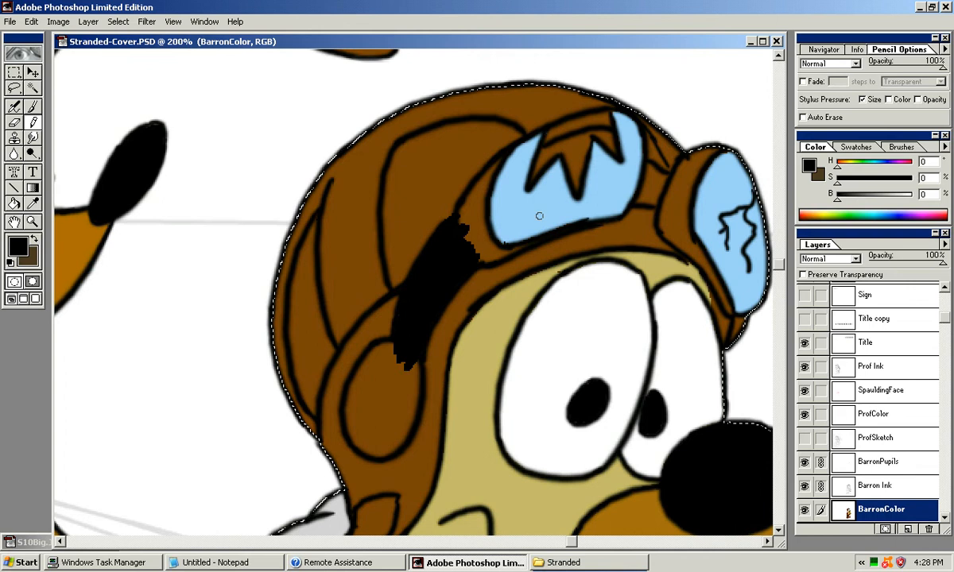
click(751, 41)
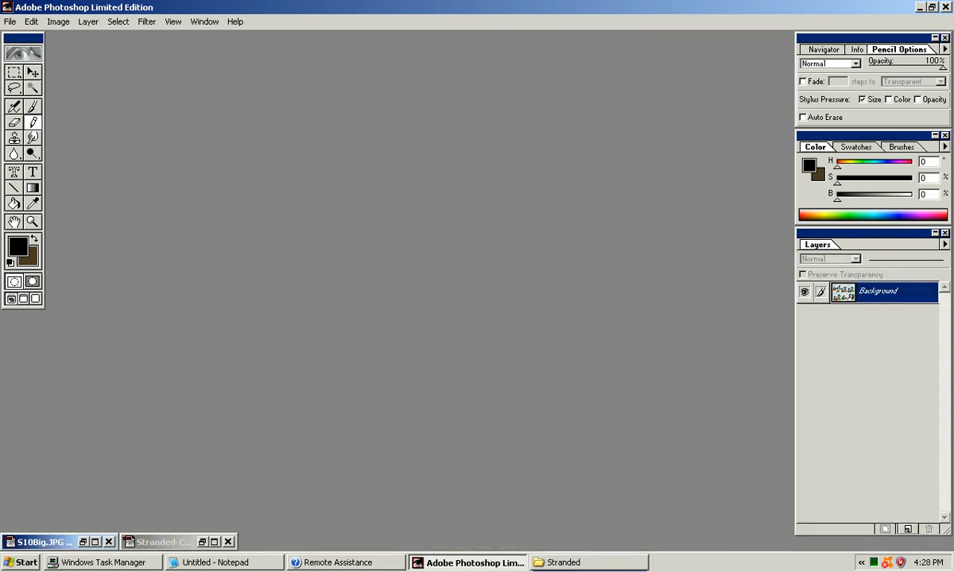
Step: Check the pilot's goggles and helmet strap in the S10Big.JPG comic strip, and return to the Stranded-Cover document
click(84, 542)
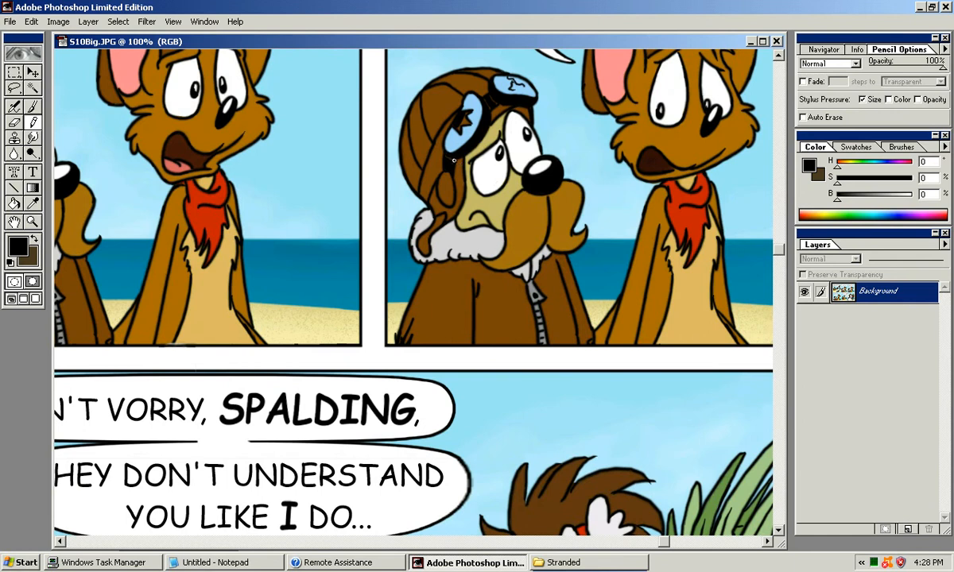
click(750, 42)
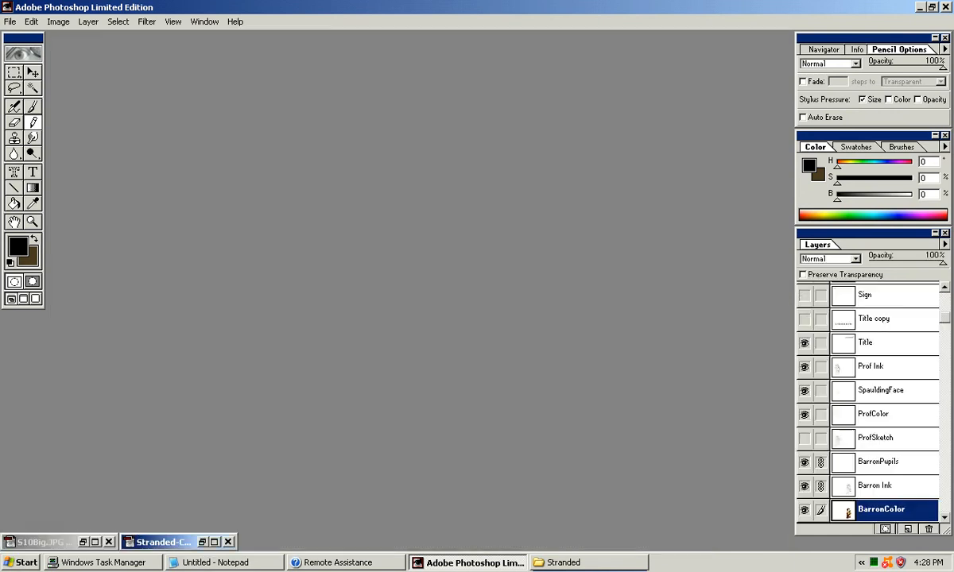
click(202, 542)
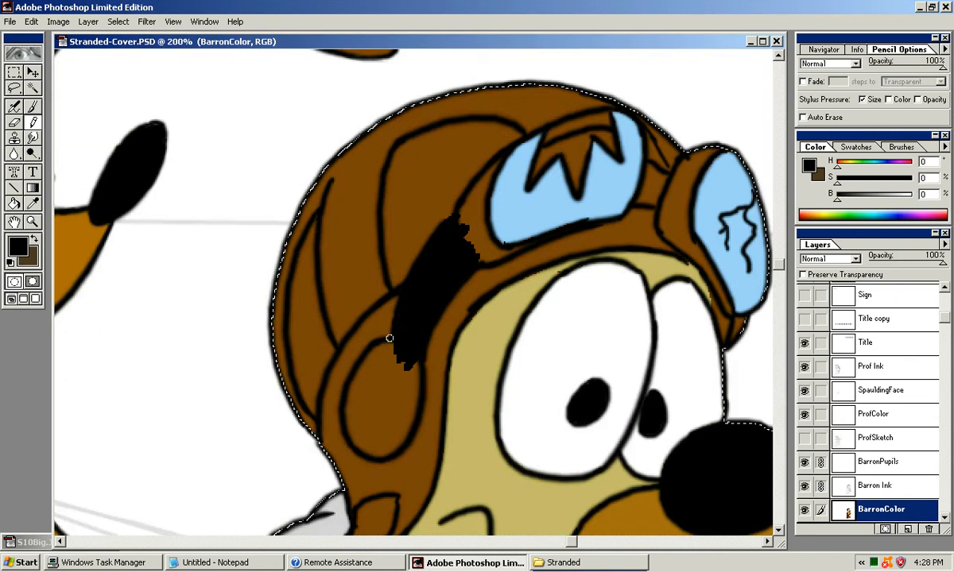
Step: Sample the helmet brown and trim the lower end of the black goggle strap beside the ear flap with the Pencil
key(x)
alt+click(377, 367)
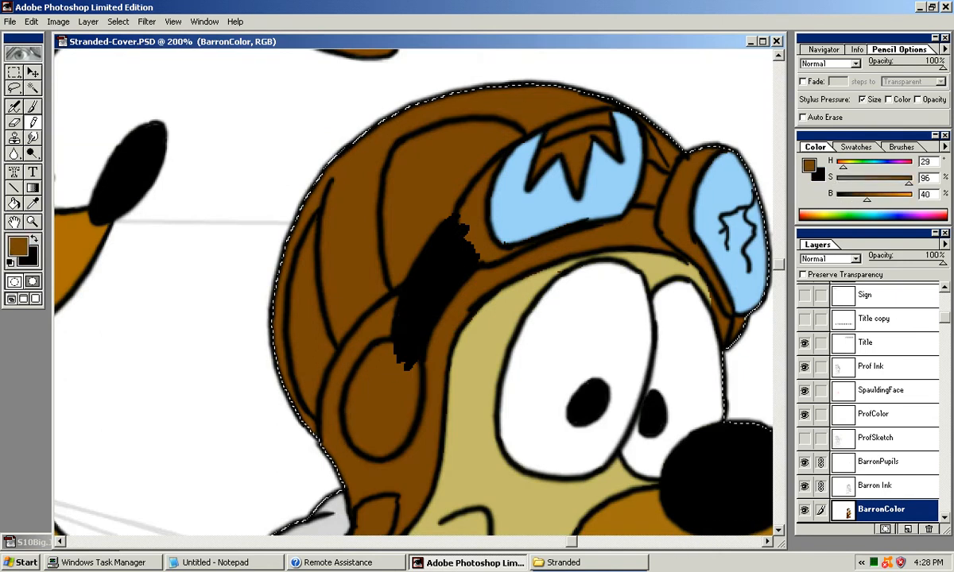
drag(392, 361, 398, 350)
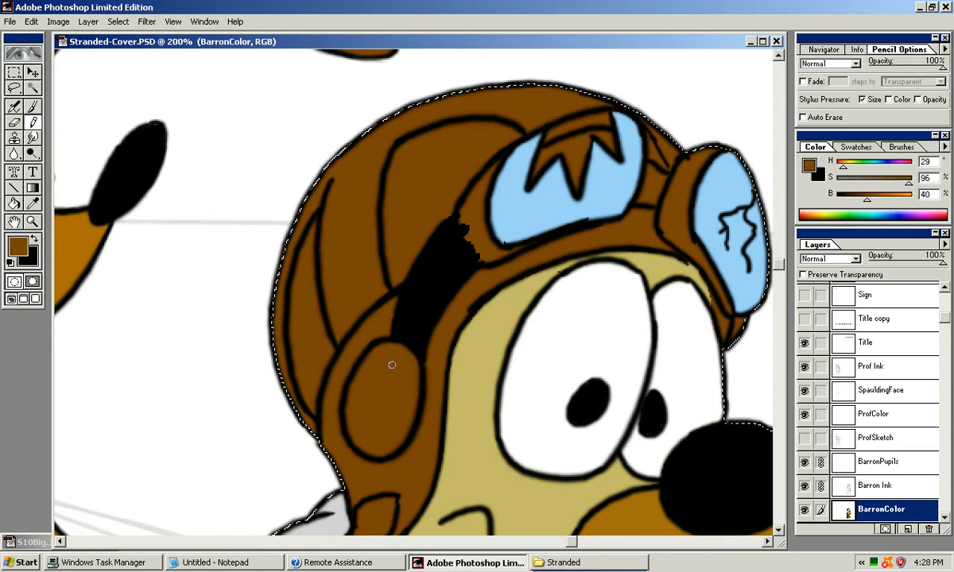
Step: Swap to black and paint the goggle frame around the side and upper edge of the cracked lens nearest the strap
drag(459, 155, 449, 178)
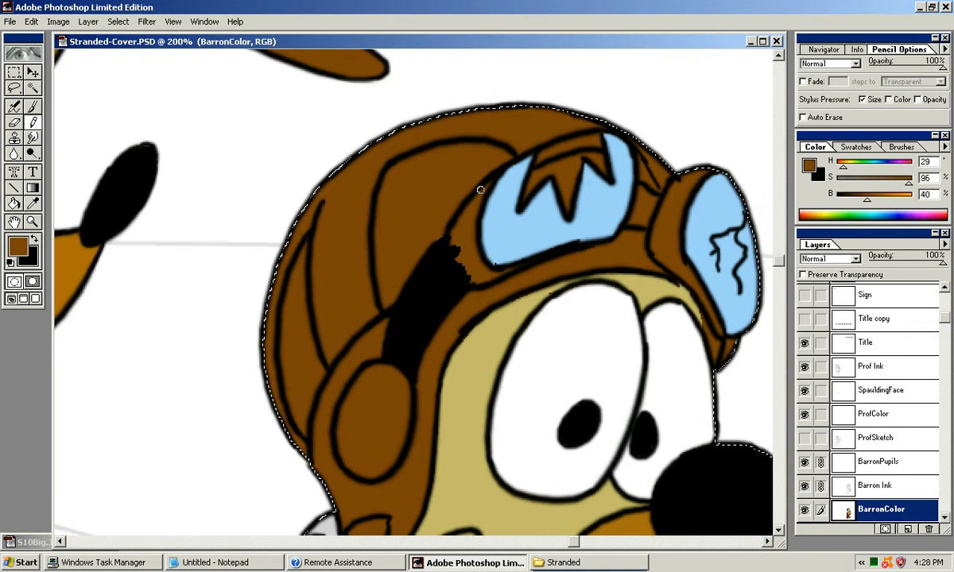
key(x)
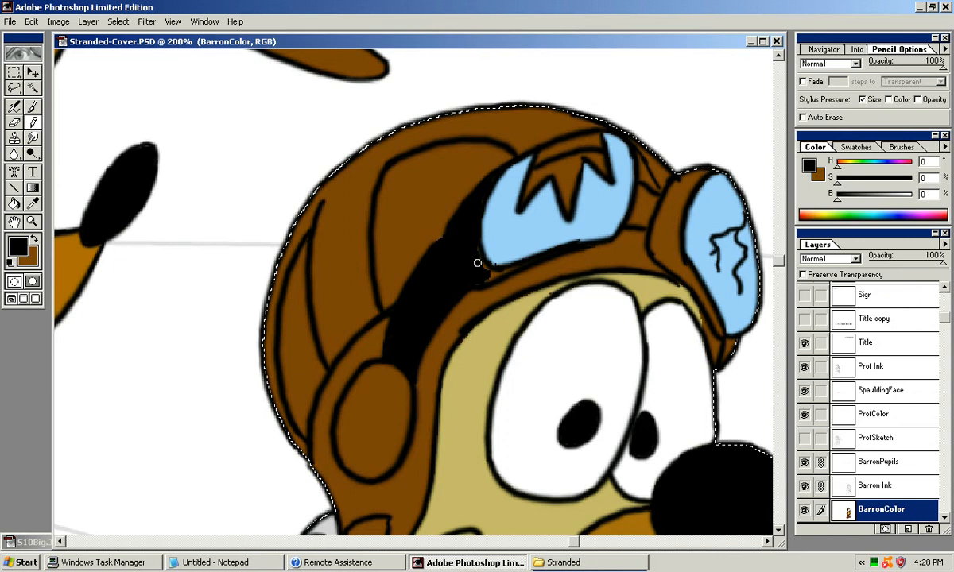
drag(483, 268, 516, 270)
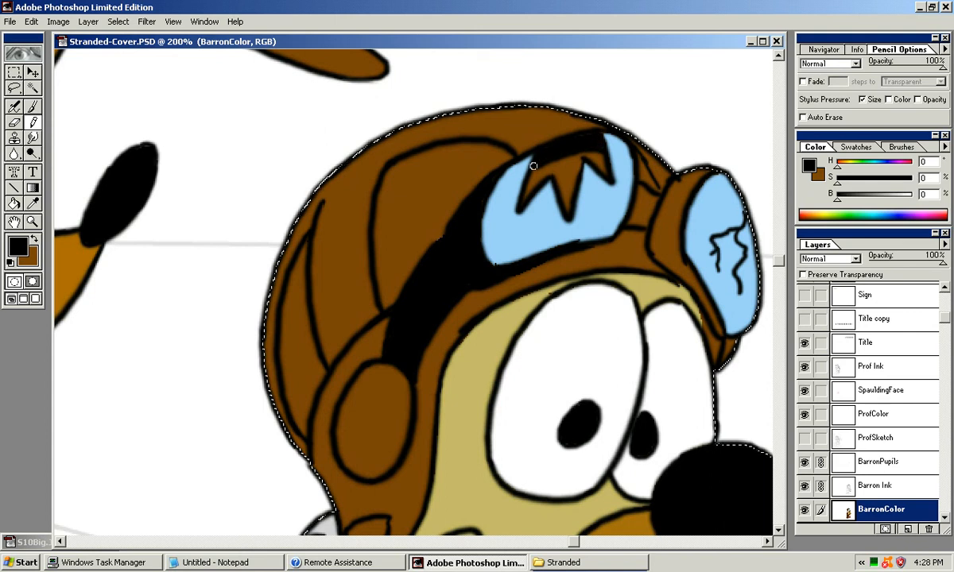
Step: Paint the goggle bridge and the frame of the far goggle black with the Pencil, and sample the light blue of its lens
mouse_move(627, 191)
mouse_down()
mouse_move(574, 179)
mouse_move(581, 206)
mouse_up()
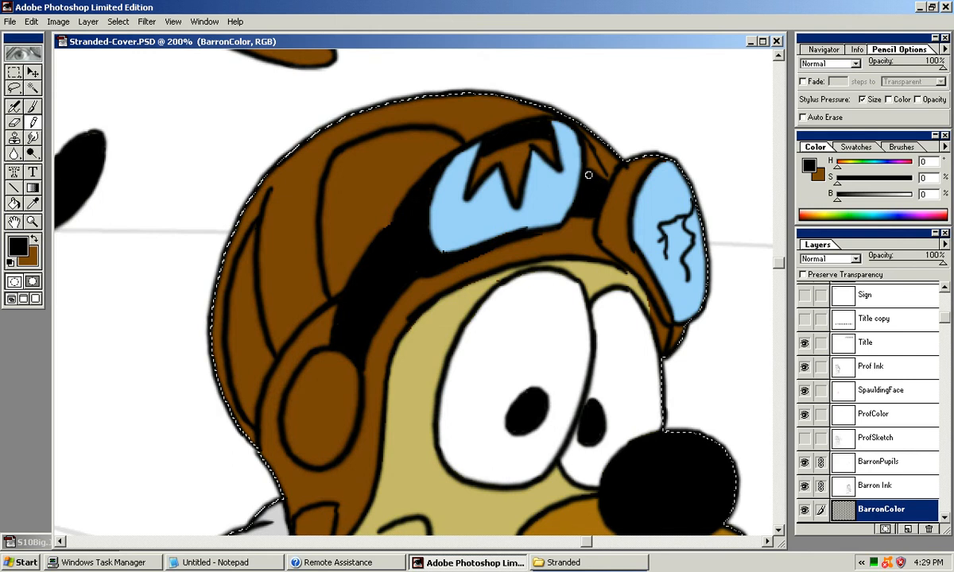
mouse_move(616, 191)
mouse_down()
mouse_move(627, 163)
mouse_move(614, 184)
mouse_move(600, 165)
mouse_up()
mouse_move(628, 134)
mouse_down()
mouse_move(616, 165)
mouse_move(624, 164)
mouse_up()
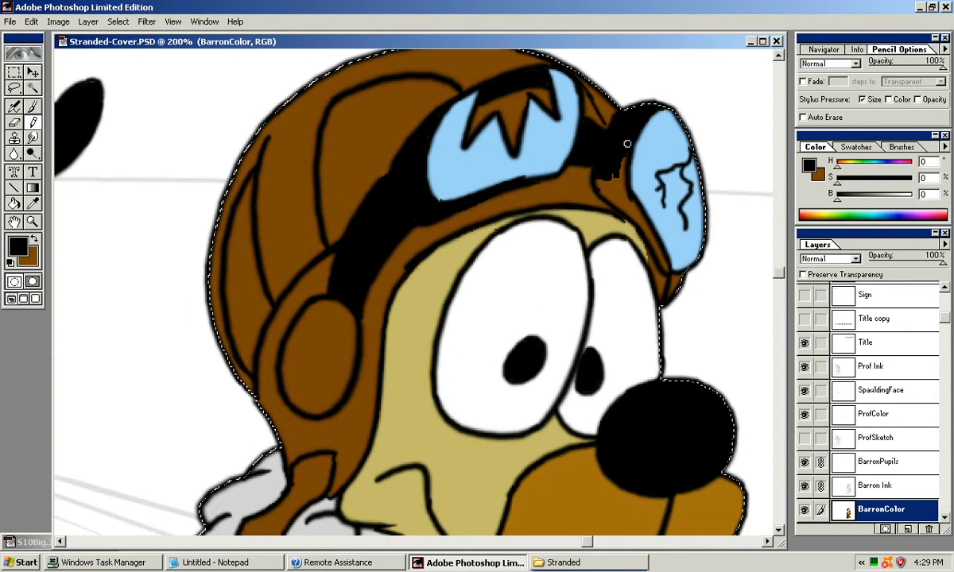
drag(609, 180, 602, 180)
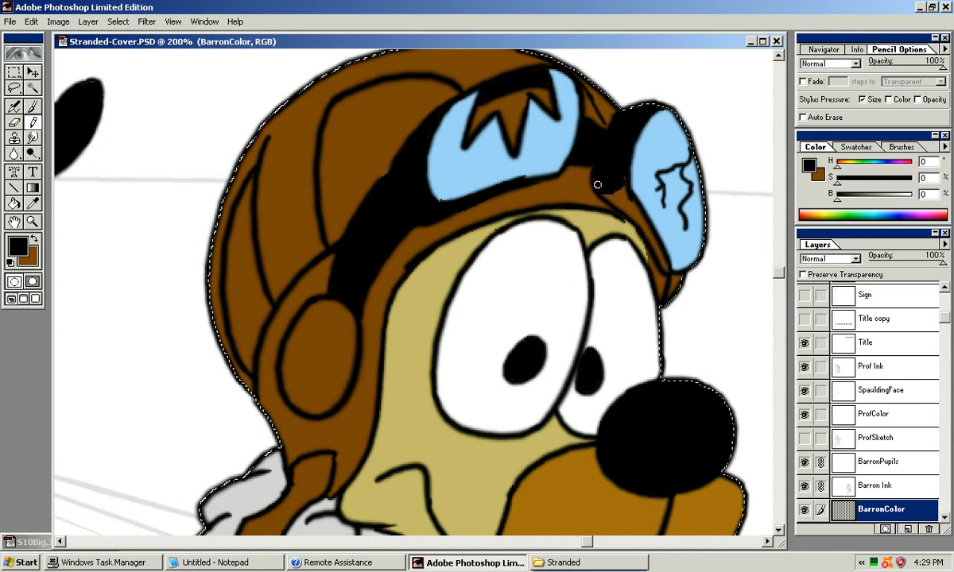
mouse_move(618, 185)
mouse_down()
mouse_move(600, 169)
mouse_move(638, 230)
mouse_move(619, 204)
mouse_up()
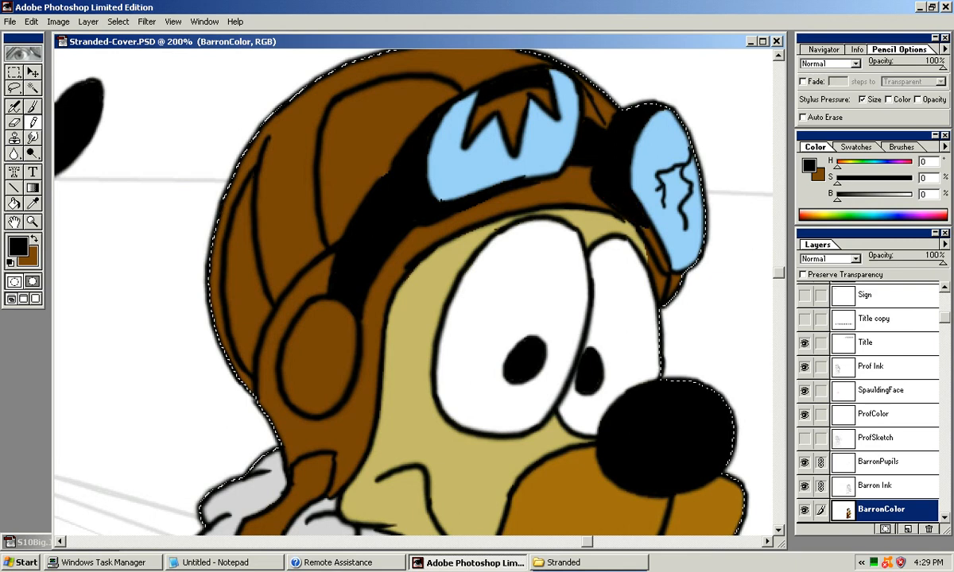
mouse_move(628, 215)
mouse_down()
mouse_move(636, 226)
mouse_move(616, 183)
mouse_up()
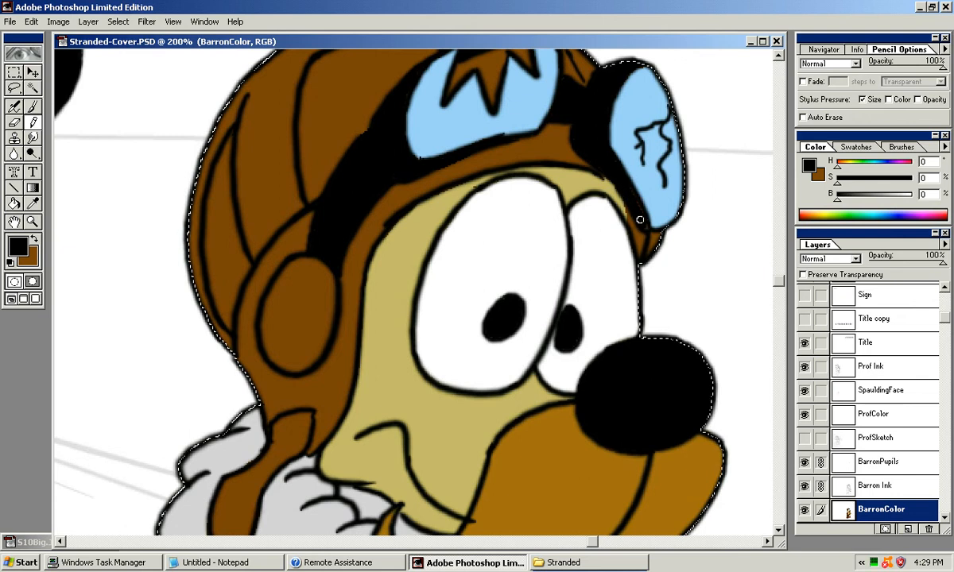
mouse_move(621, 181)
mouse_down()
mouse_move(642, 224)
mouse_move(620, 274)
mouse_move(625, 256)
mouse_move(639, 267)
mouse_up()
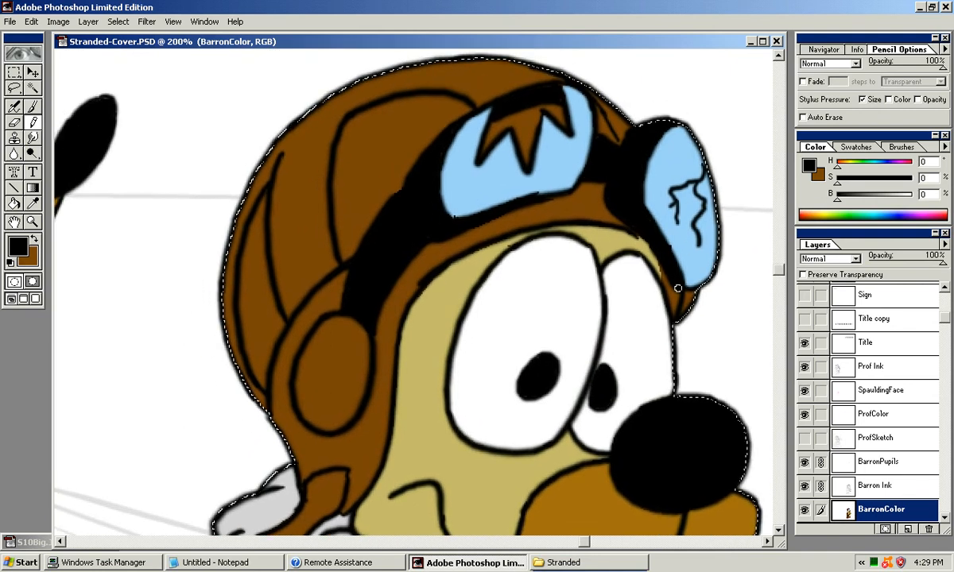
key(x)
alt+click(676, 247)
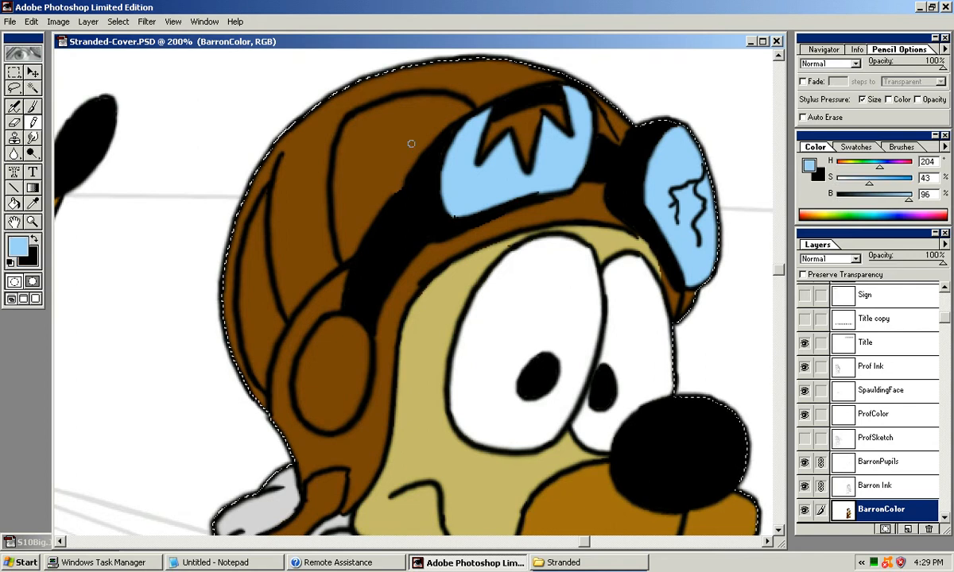
Step: Review the coloured pilot beside the kangaroo and the uncoloured duck on the cover at 50% zoom
drag(404, 238, 395, 134)
drag(422, 342, 369, 215)
key(ctrl+minus)
key(ctrl+minus)
key(ctrl+minus)
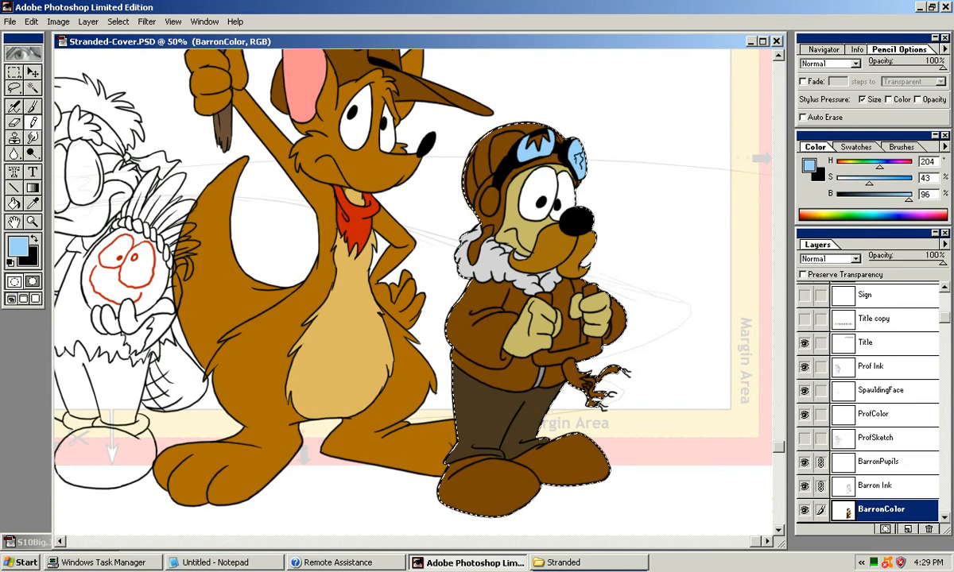
scroll(413, 292, up, 5)
scroll(413, 292, down, 6)
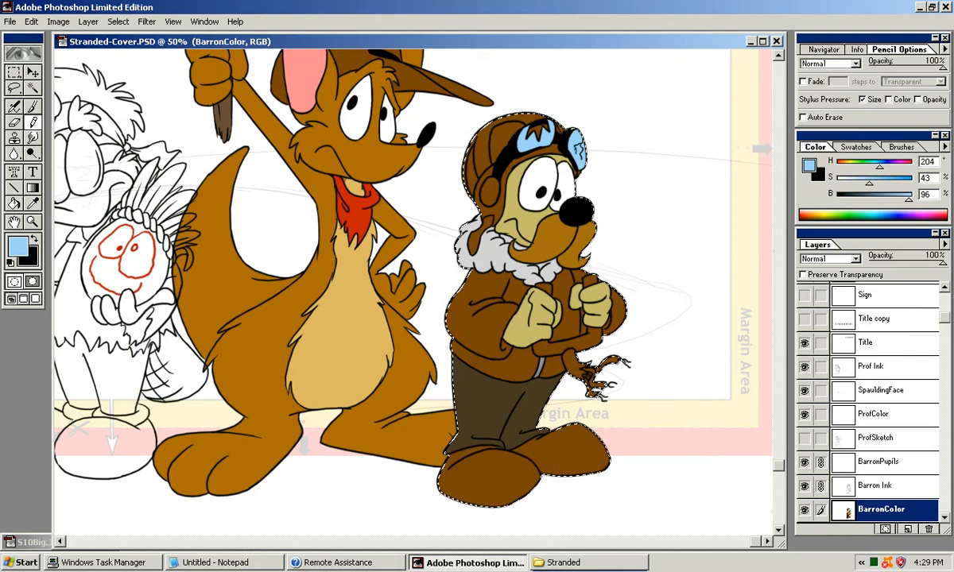
drag(413, 292, 524, 425)
drag(489, 341, 428, 248)
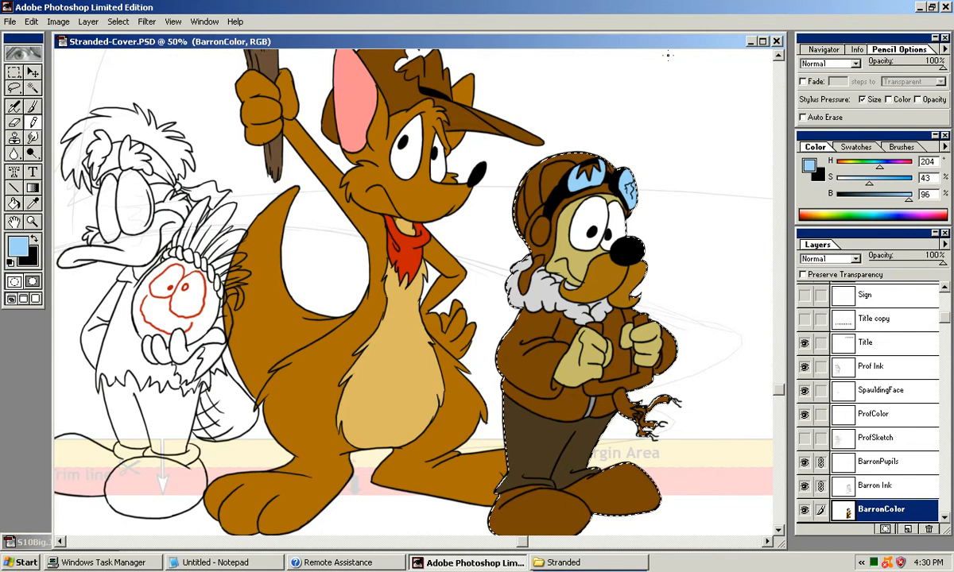
drag(470, 132, 513, 214)
drag(493, 41, 518, 38)
drag(435, 318, 490, 238)
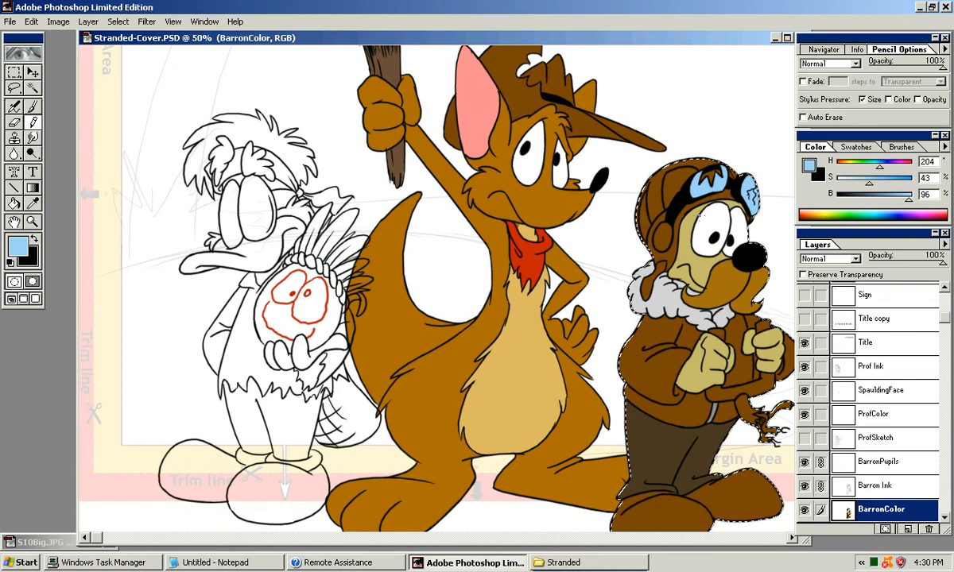
click(11, 23)
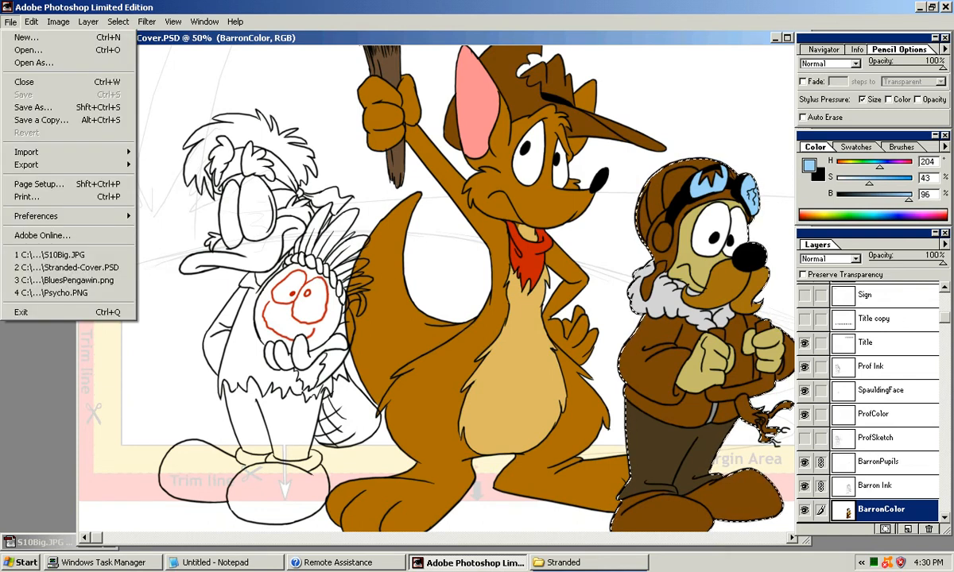
click(11, 22)
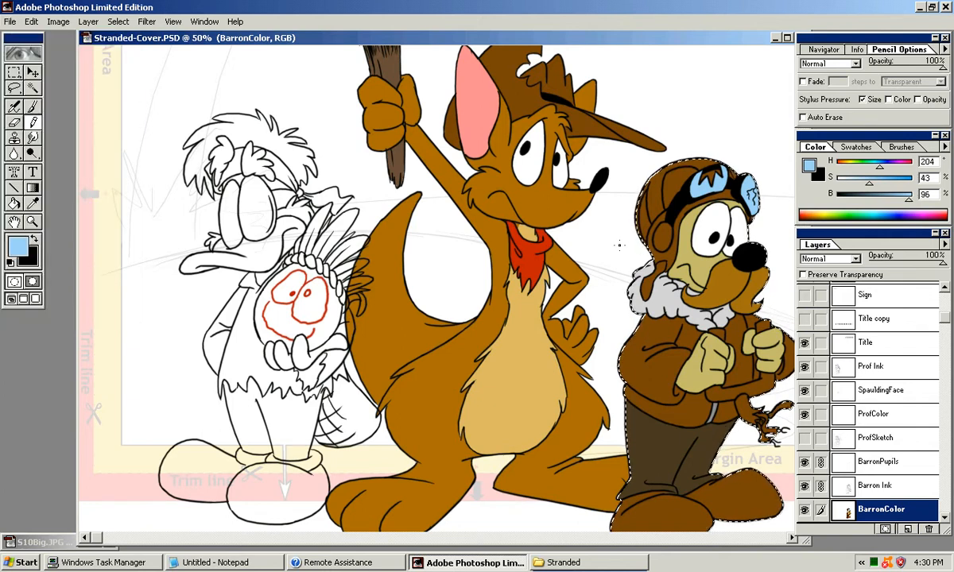
mouse_move(707, 327)
mouse_down()
mouse_move(706, 273)
mouse_move(635, 270)
mouse_move(588, 253)
mouse_move(706, 250)
mouse_move(706, 314)
mouse_up()
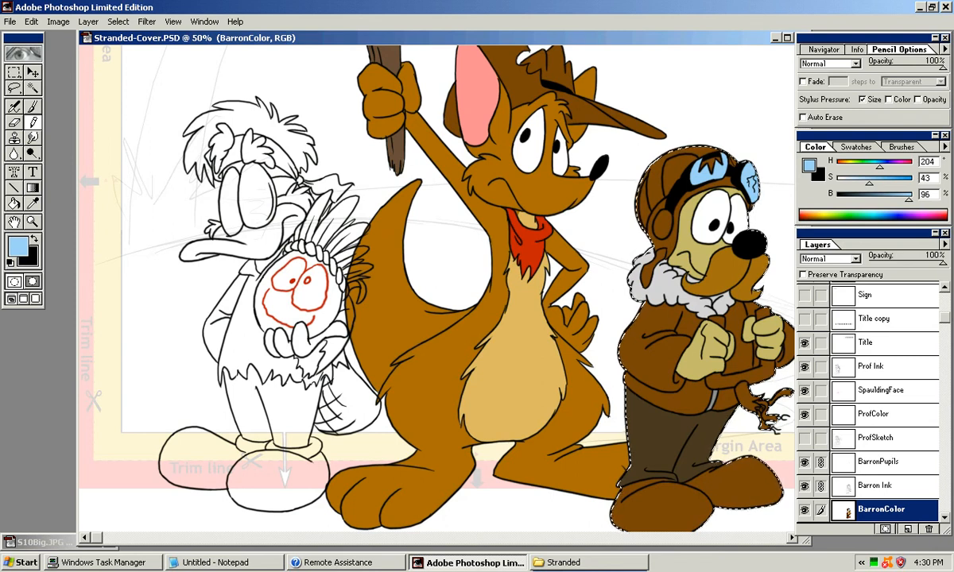
Step: Activate the Prof Ink layer and select the empty area around the duck professor with the Magic Wand at tolerance 32
click(874, 367)
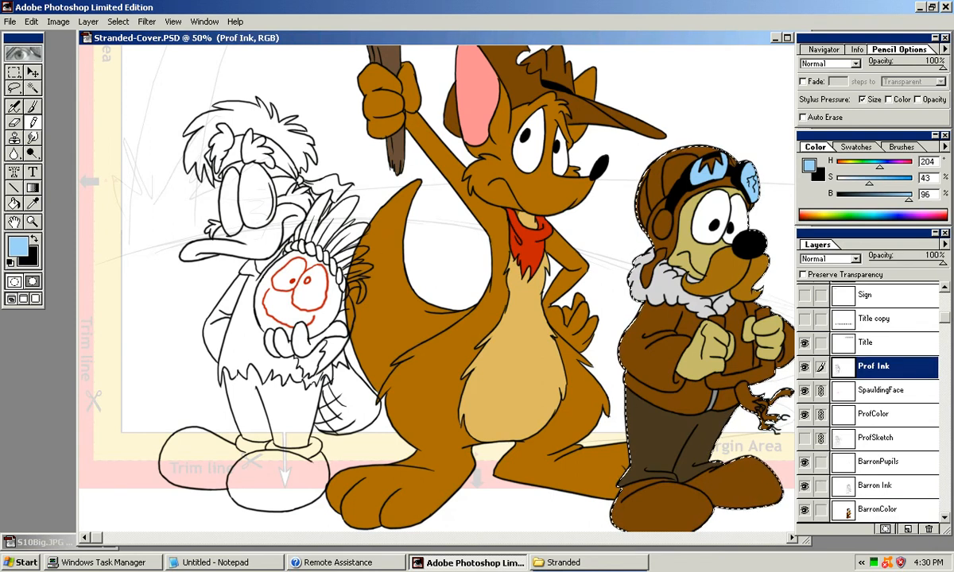
key(w)
click(162, 318)
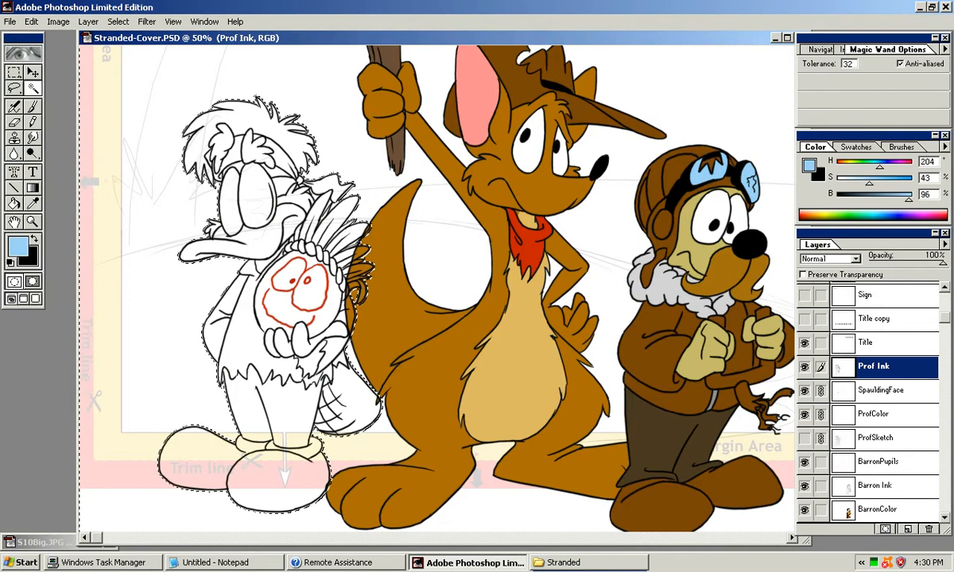
Step: Examine the selection edge around the duck's hair, bandana, beak and the feathers of the held face at 200% and 100% zoom
key(ctrl+plus)
key(ctrl+plus)
key(ctrl+plus)
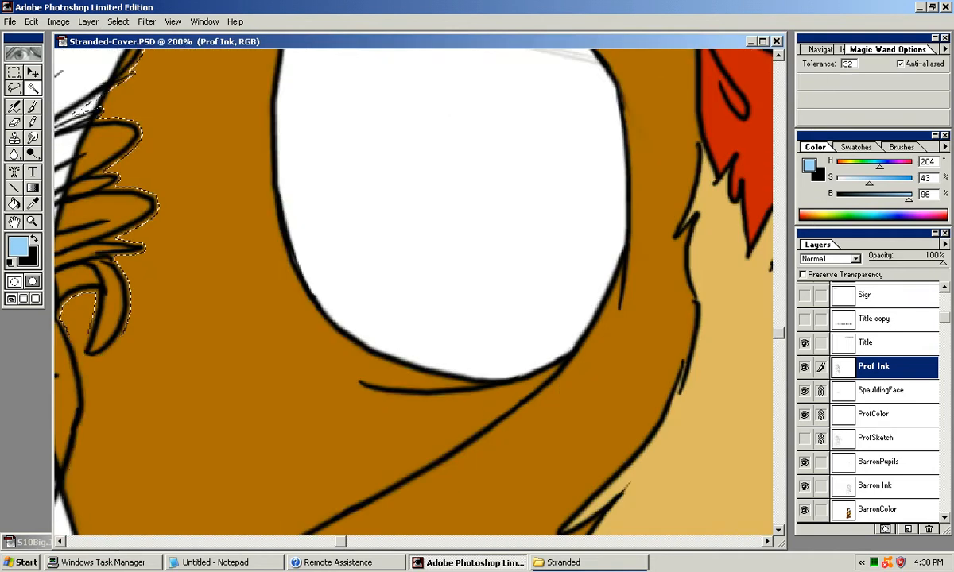
drag(239, 262, 675, 557)
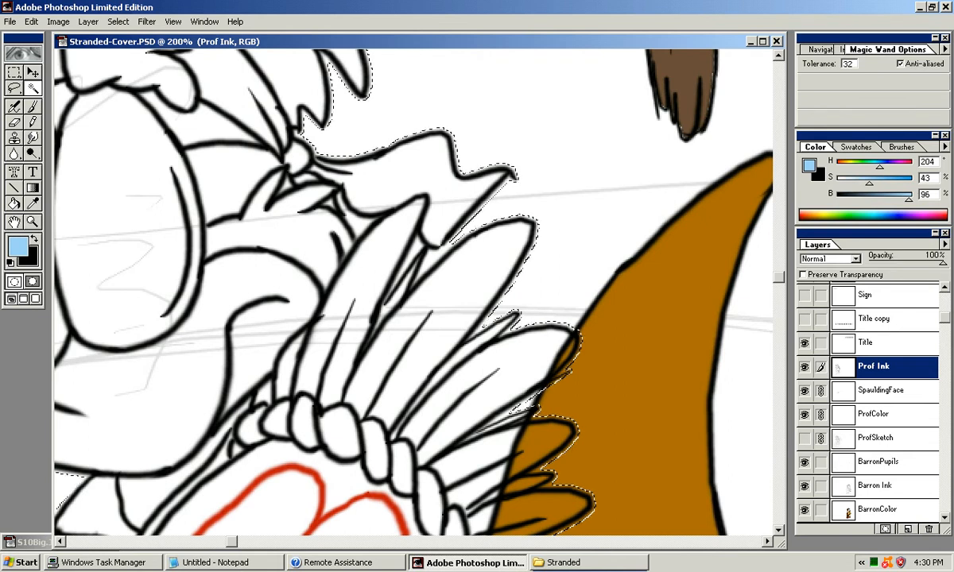
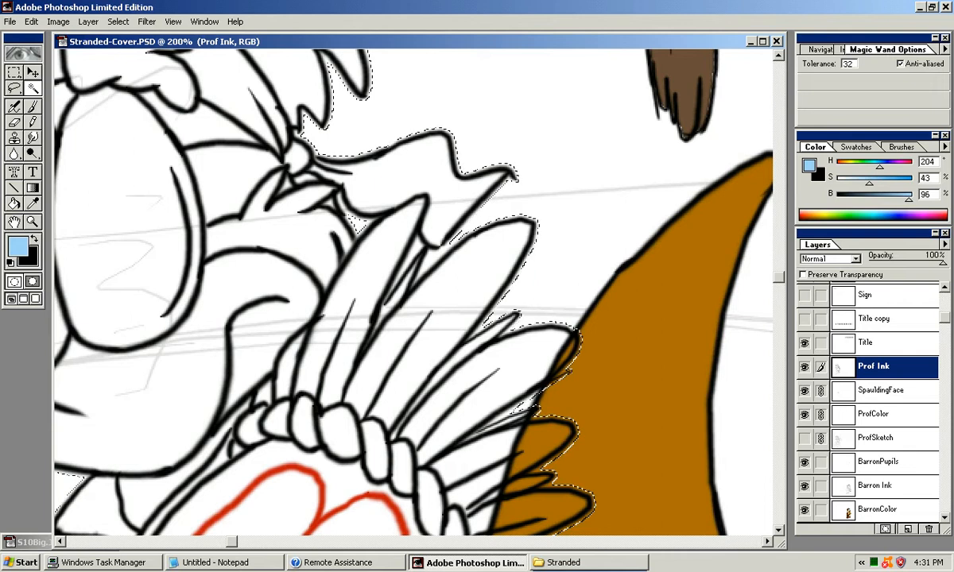
drag(358, 294, 471, 289)
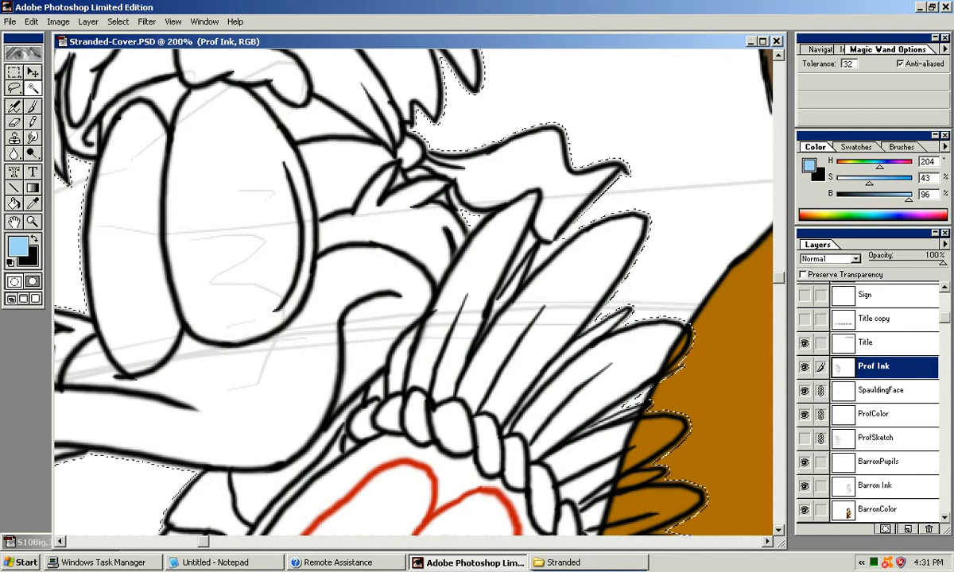
drag(318, 318, 501, 253)
drag(477, 445, 424, 123)
key(ctrl+minus)
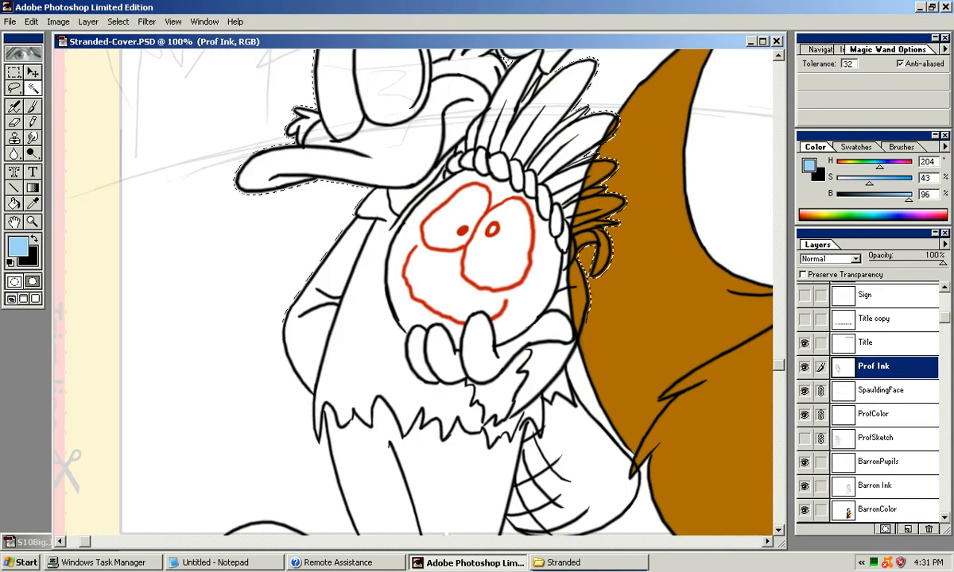
drag(445, 358, 345, 363)
drag(344, 318, 341, 535)
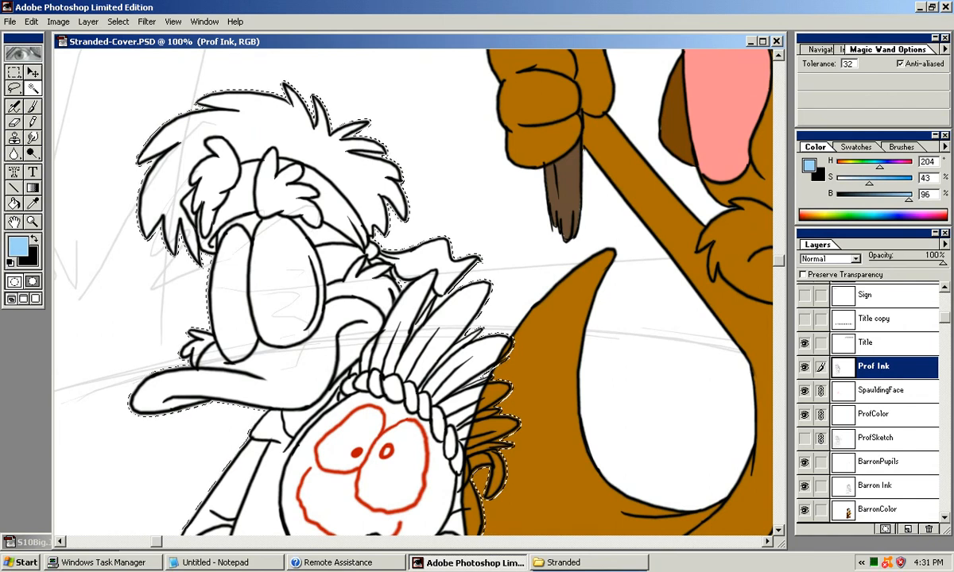
Step: Invert the selection to cover the duck professor's figure and contract it twice
click(118, 21)
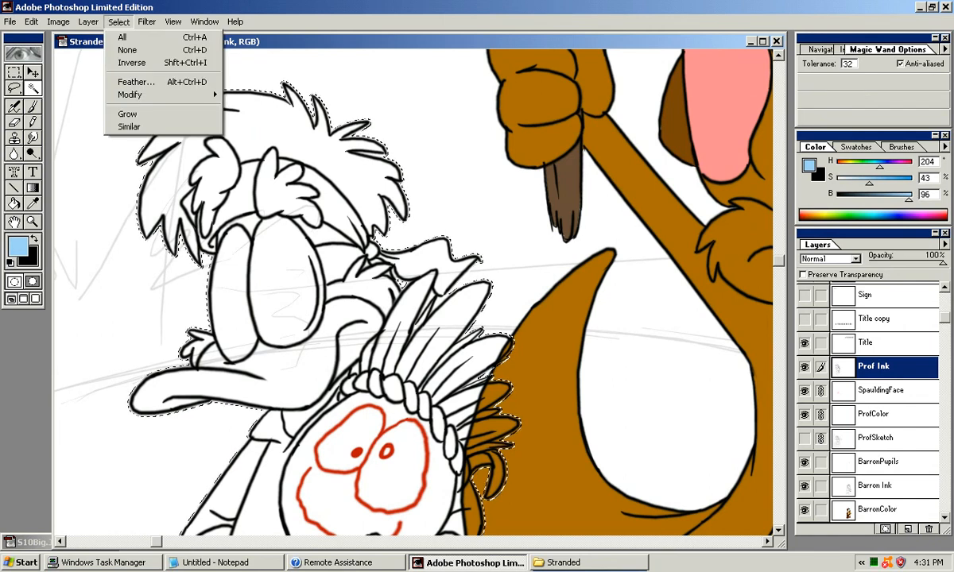
click(131, 62)
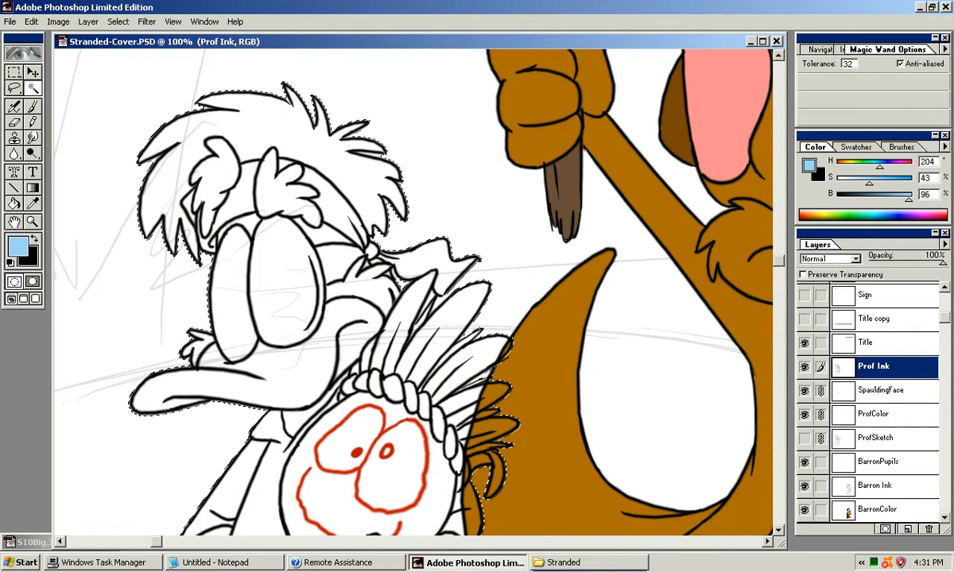
click(119, 21)
mouse_move(131, 95)
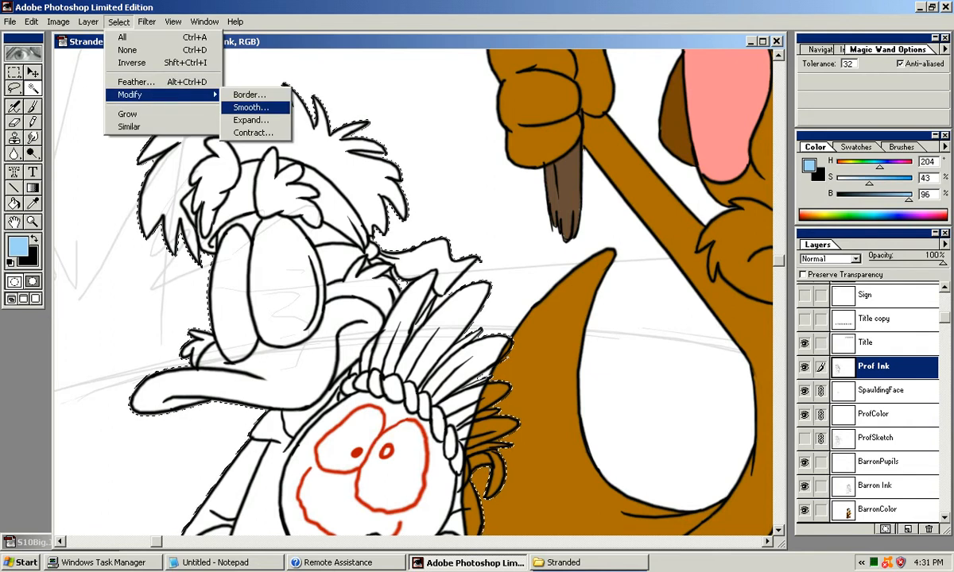
click(253, 133)
key(Return)
click(119, 22)
mouse_move(159, 95)
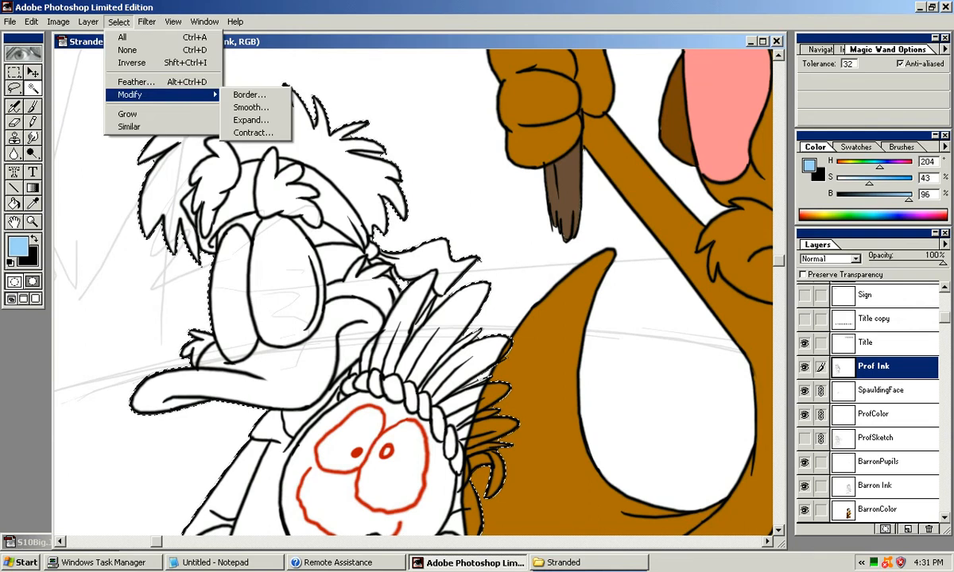
click(251, 132)
key(Return)
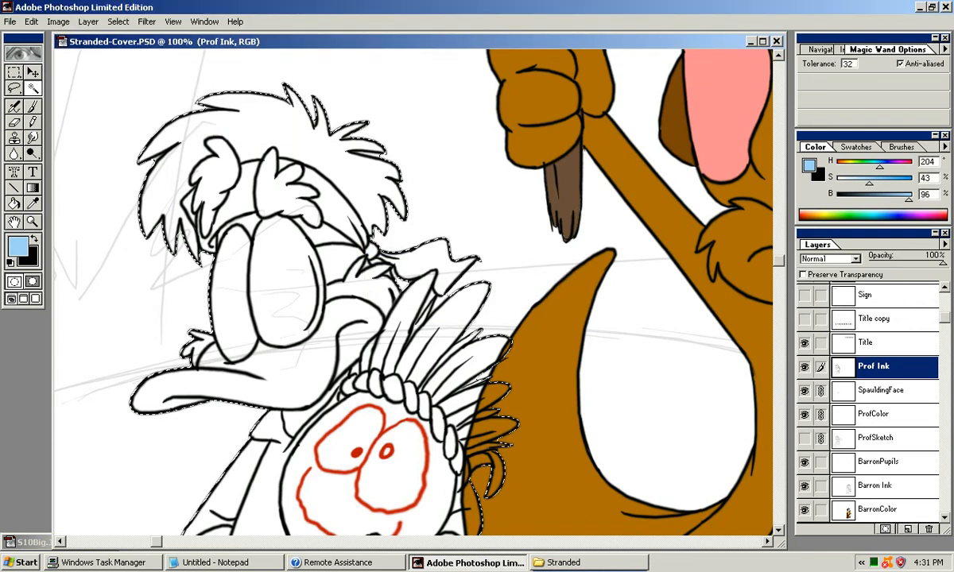
Step: Contract the selection around the duck professor's figure by 1 pixel, twice, checking its edge at 300% zoom
key(ctrl+plus)
key(ctrl+plus)
drag(413, 239, 467, 350)
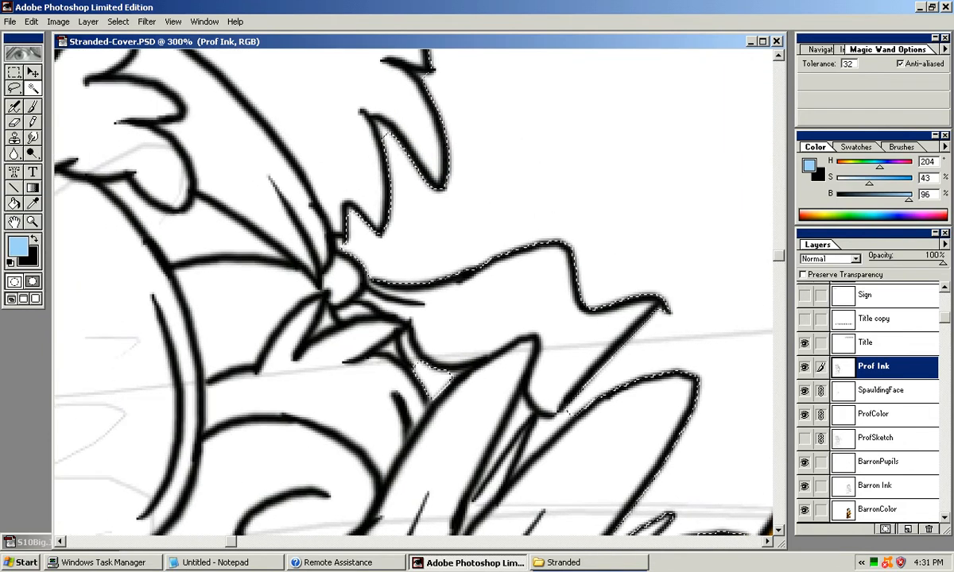
click(119, 21)
mouse_move(159, 94)
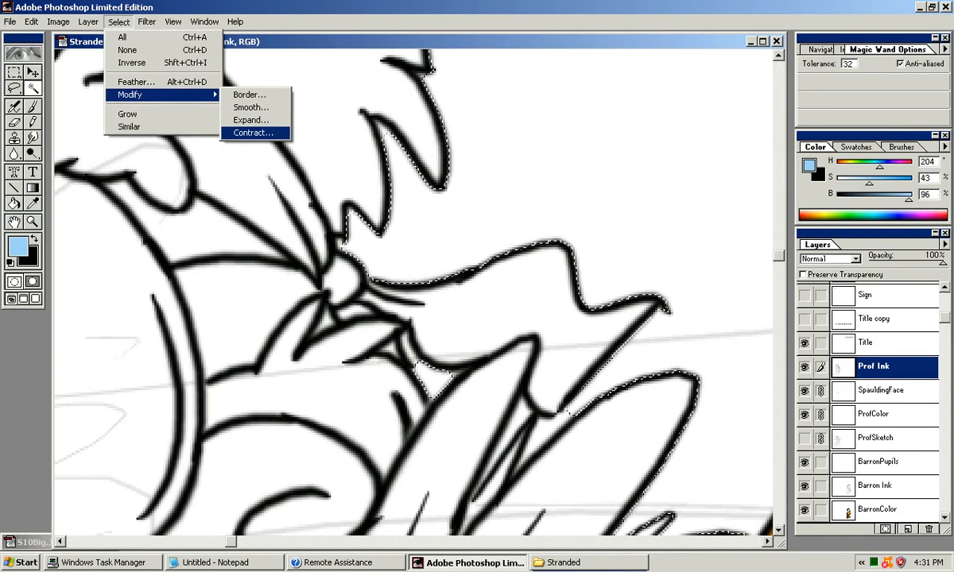
click(253, 133)
key(Return)
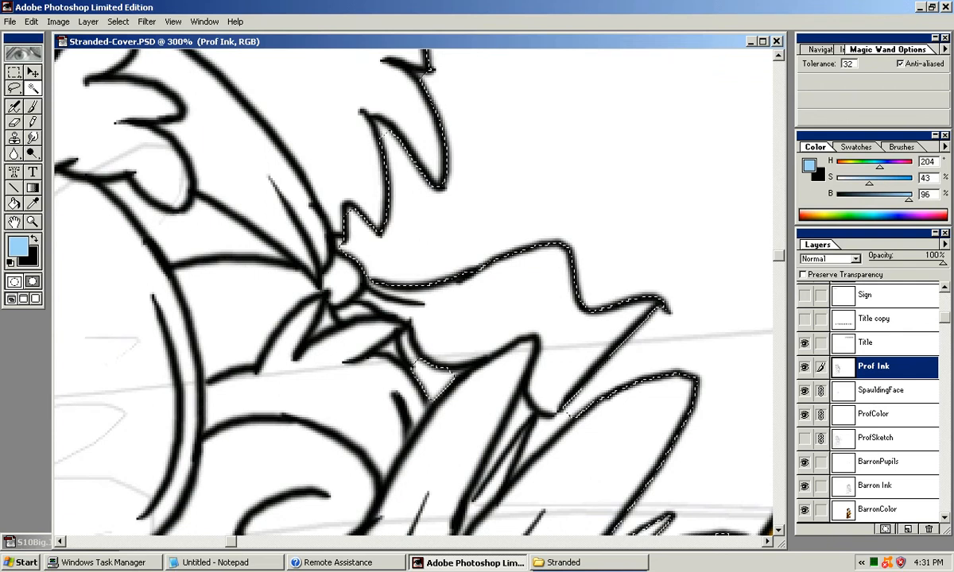
drag(477, 239, 461, 347)
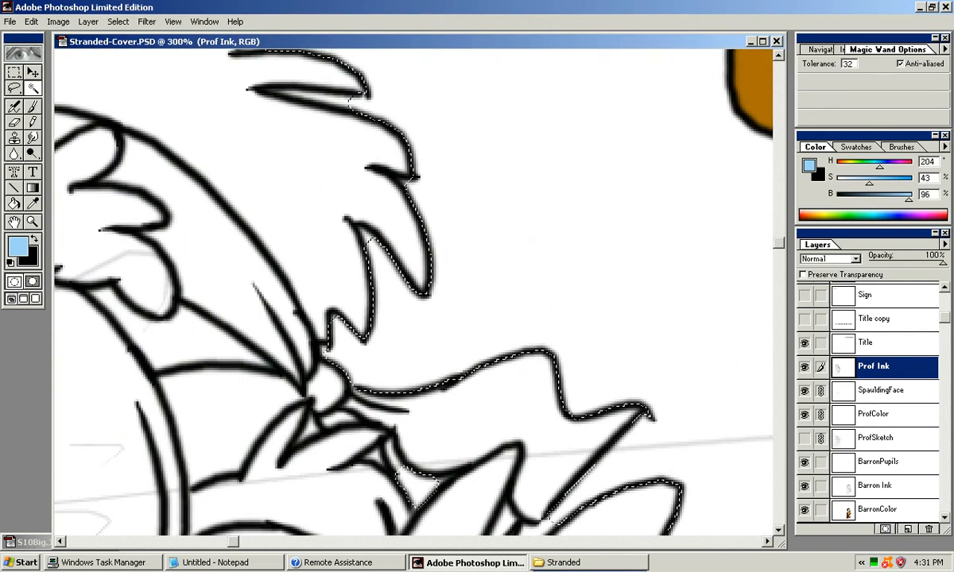
click(118, 22)
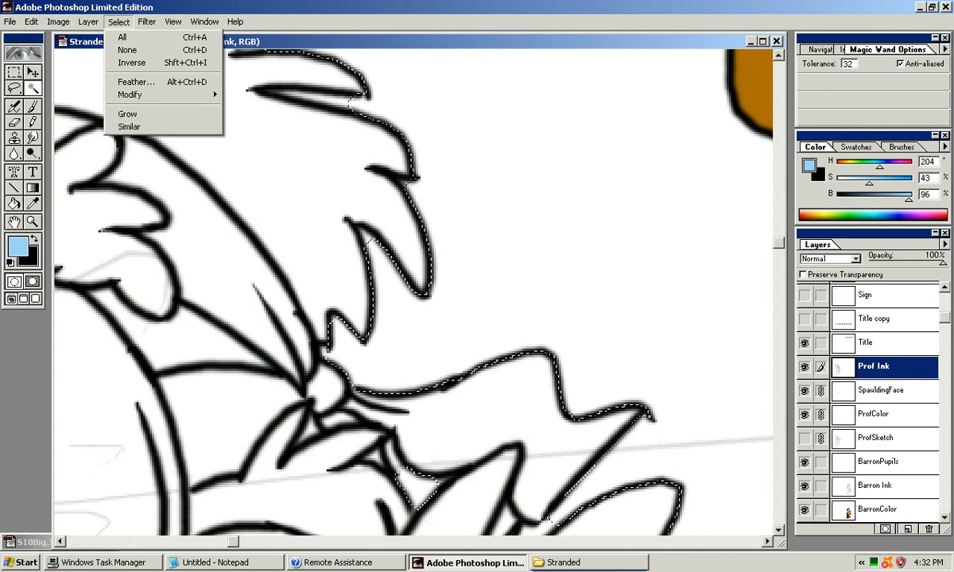
mouse_move(143, 94)
click(253, 132)
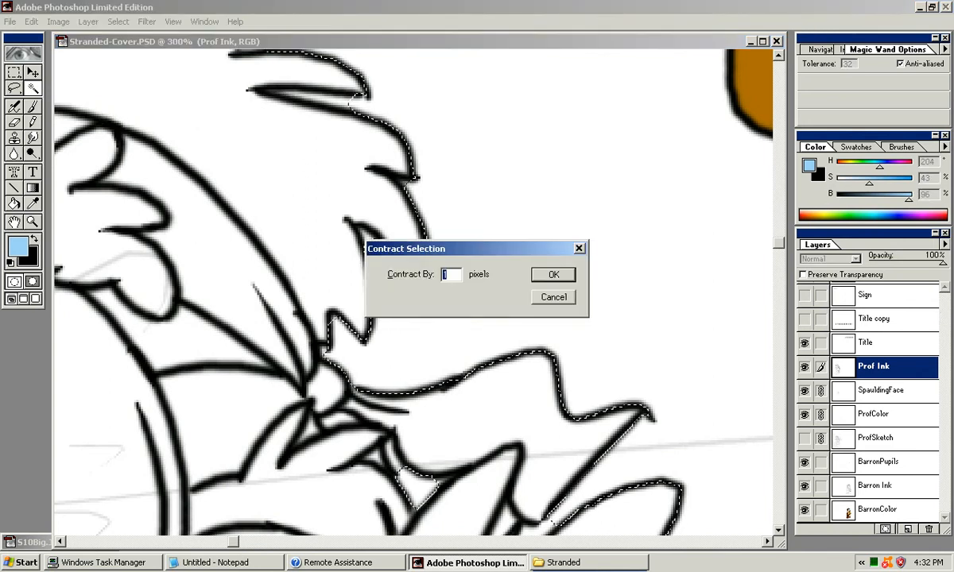
key(Return)
Step: Refine the selection with the Lasso at the notches between the hair spikes above the bandana knot and across the head
drag(414, 318, 462, 266)
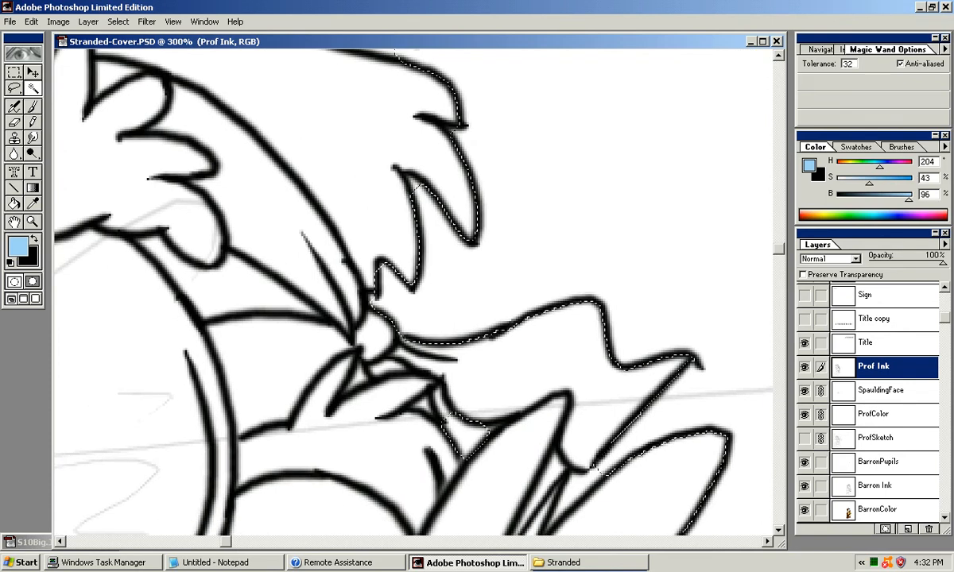
mouse_move(413, 291)
mouse_down()
mouse_move(535, 290)
mouse_move(726, 379)
mouse_move(700, 353)
mouse_move(540, 293)
mouse_up()
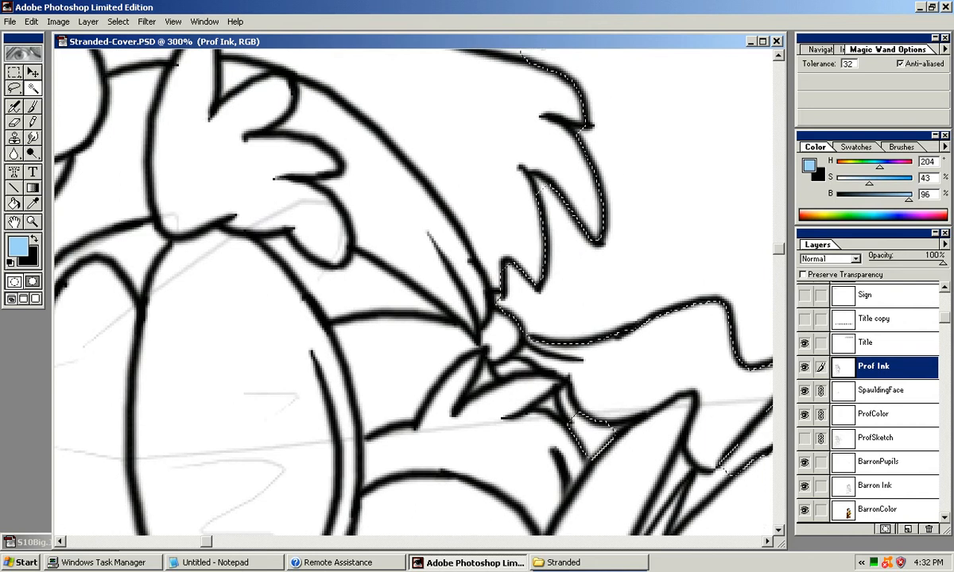
key(b)
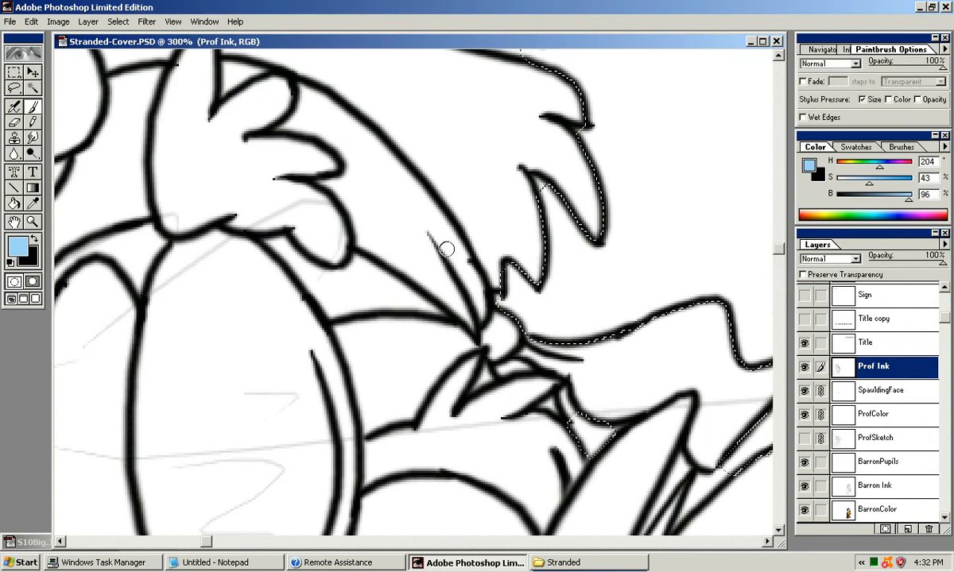
key(l)
drag(448, 278, 405, 275)
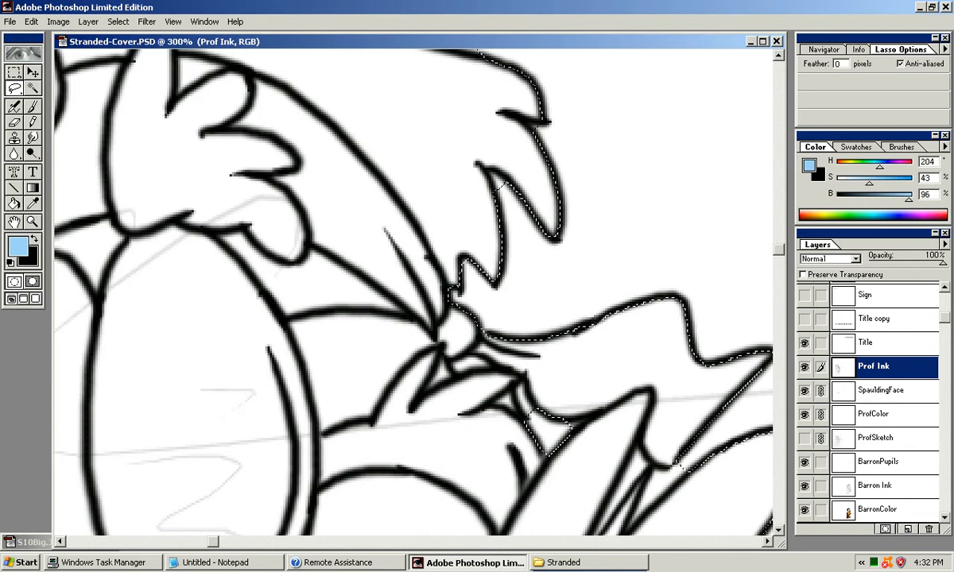
drag(499, 188, 504, 184)
scroll(524, 121, up, 5)
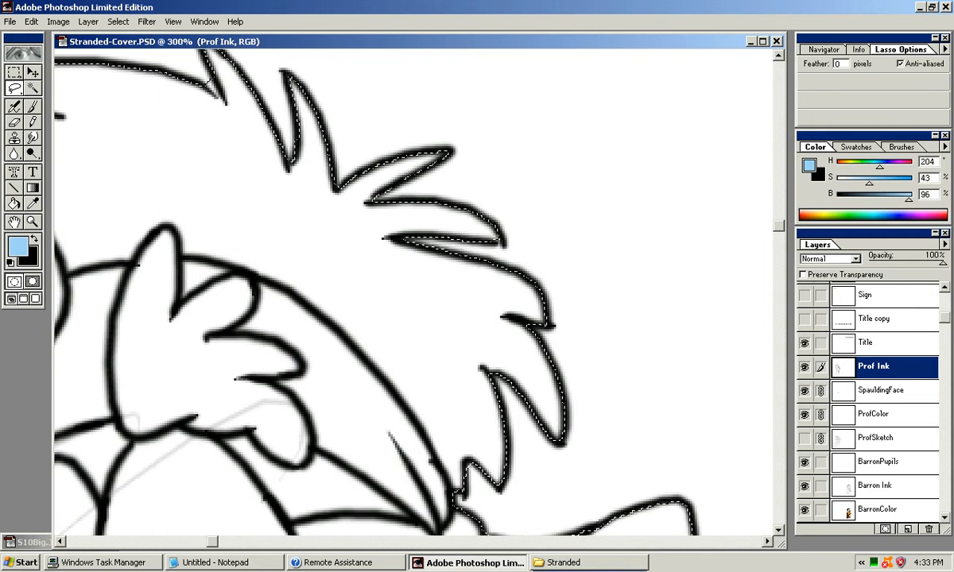
drag(413, 270, 455, 362)
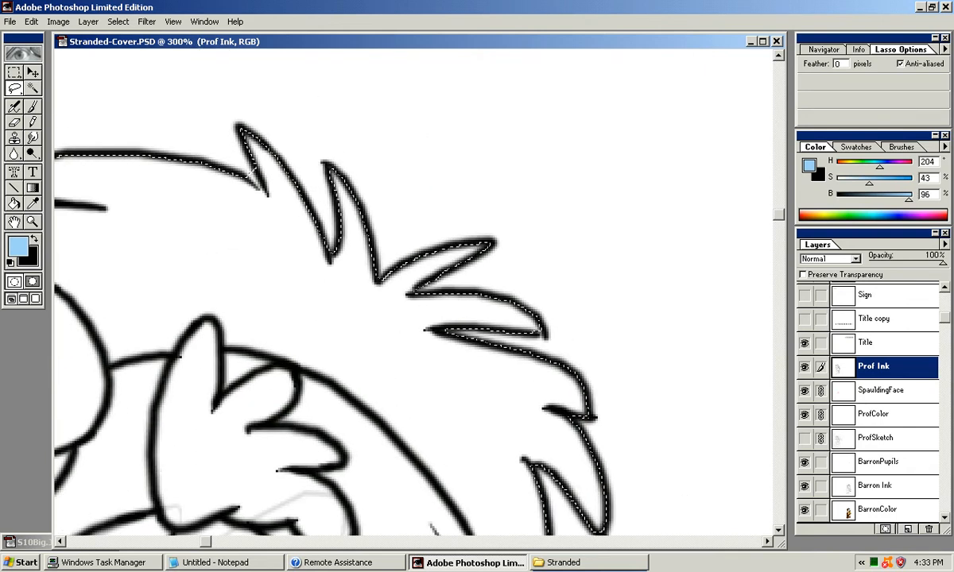
drag(397, 294, 452, 298)
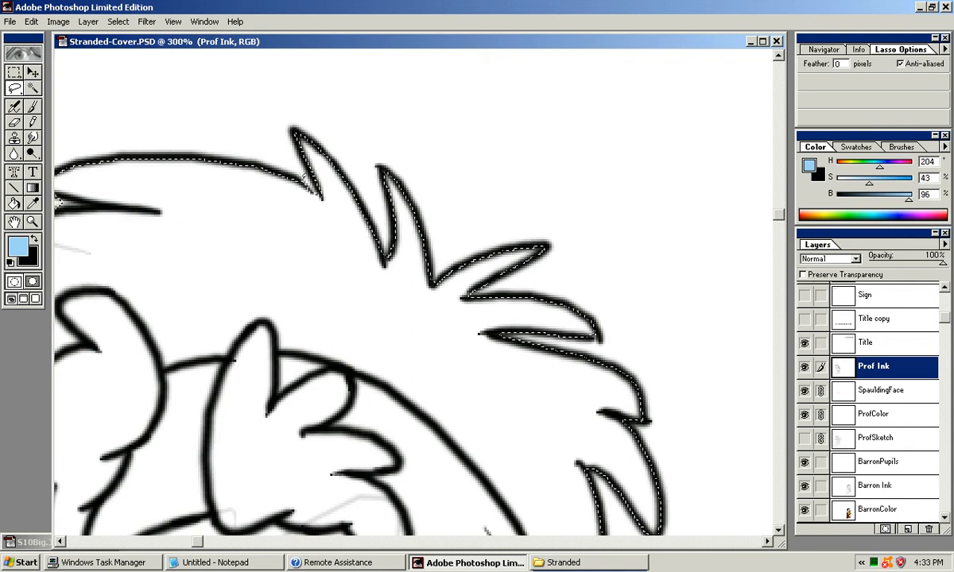
Step: Clean up the selection with the Lasso in the notches between the hair spikes on the beak side of the head
mouse_move(318, 287)
mouse_down()
mouse_move(506, 243)
mouse_move(567, 265)
mouse_move(571, 275)
mouse_up()
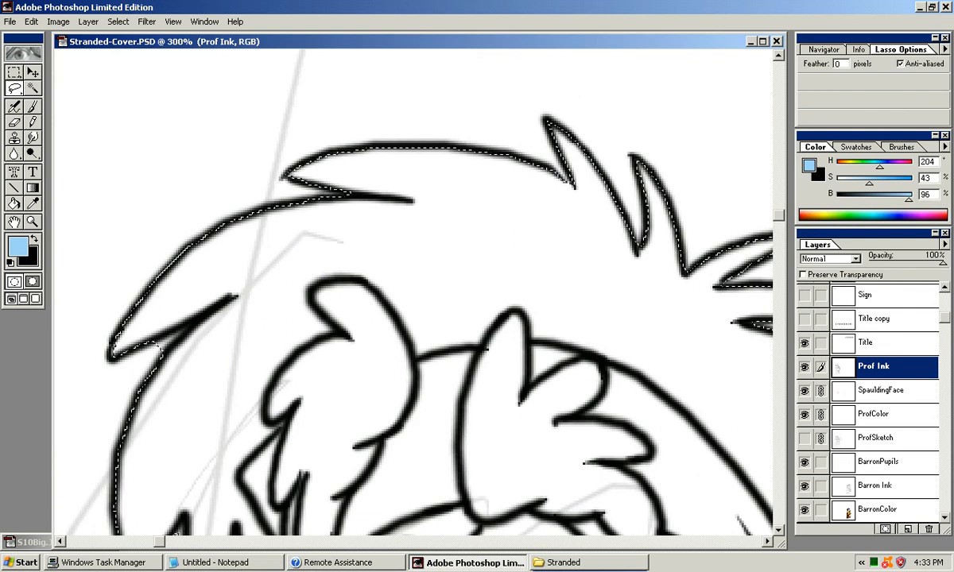
drag(358, 342, 474, 232)
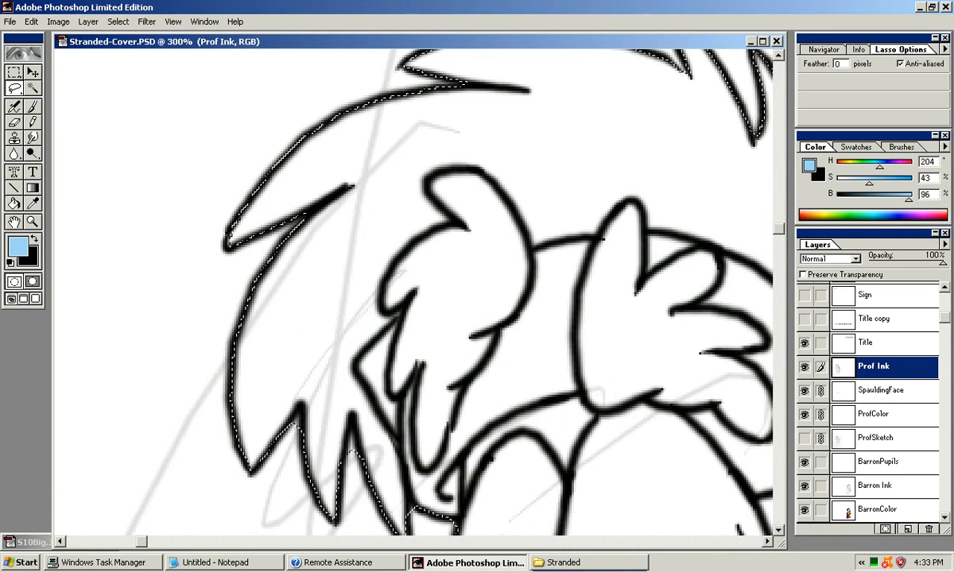
drag(342, 342, 357, 232)
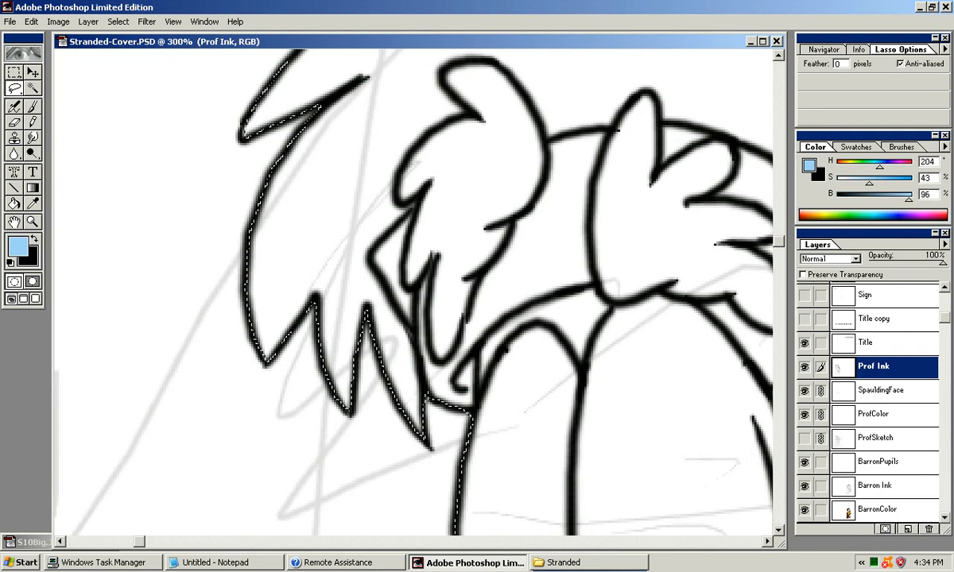
scroll(414, 290, down, 3)
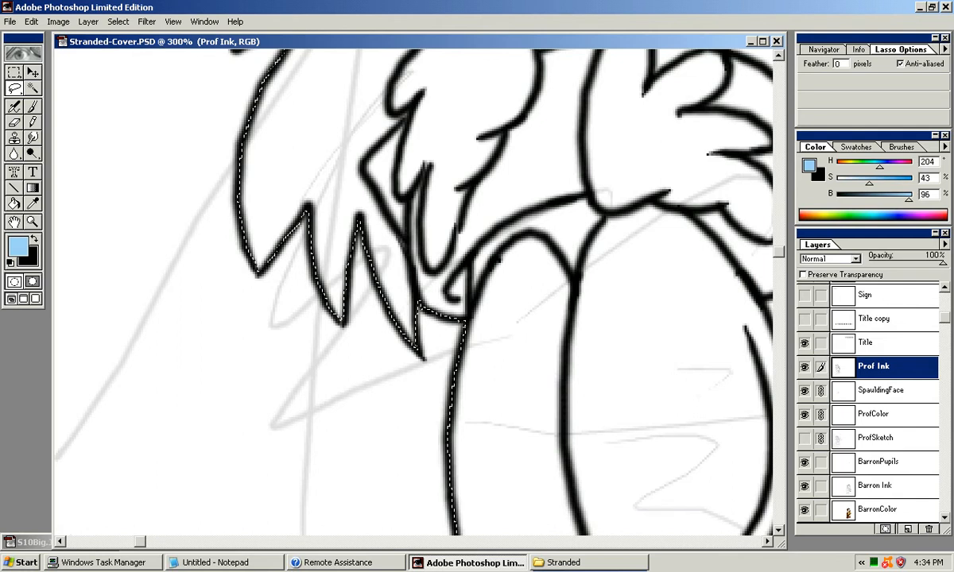
Step: Tidy the selection edge with the Lasso along the beak, arm and torn shirt hem, and check it around the shoes and tail
drag(446, 429, 393, 151)
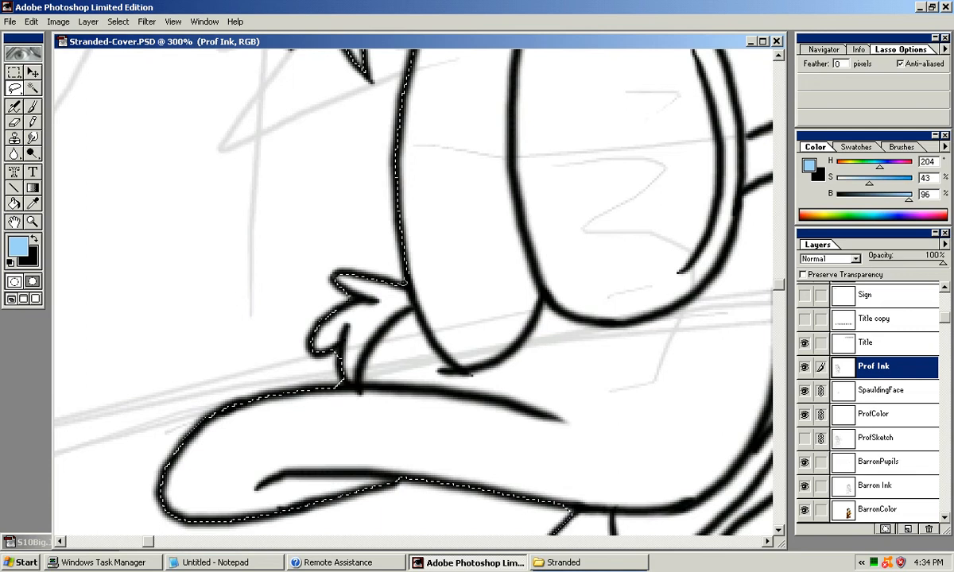
drag(414, 381, 402, 286)
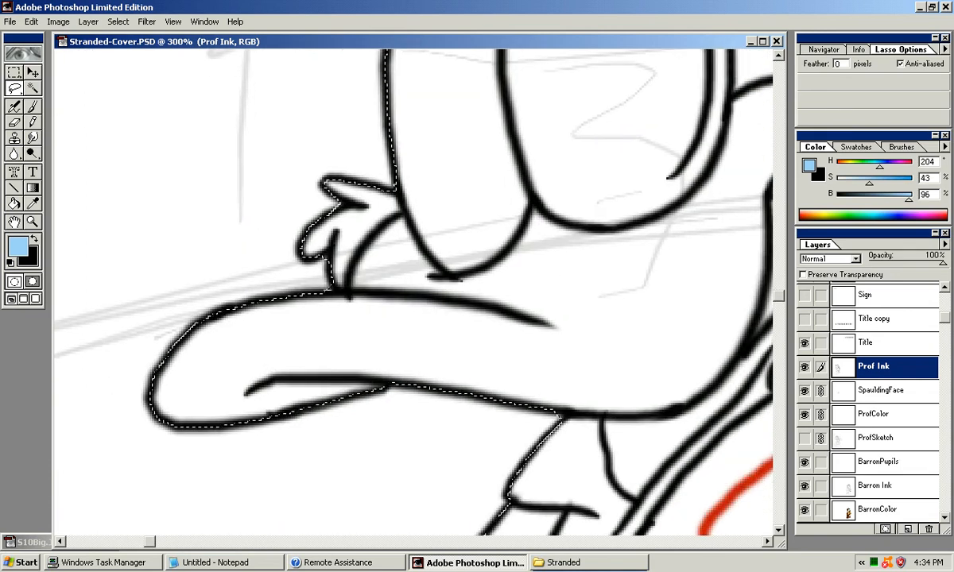
mouse_move(430, 365)
mouse_down()
mouse_move(373, 294)
mouse_move(351, 228)
mouse_up()
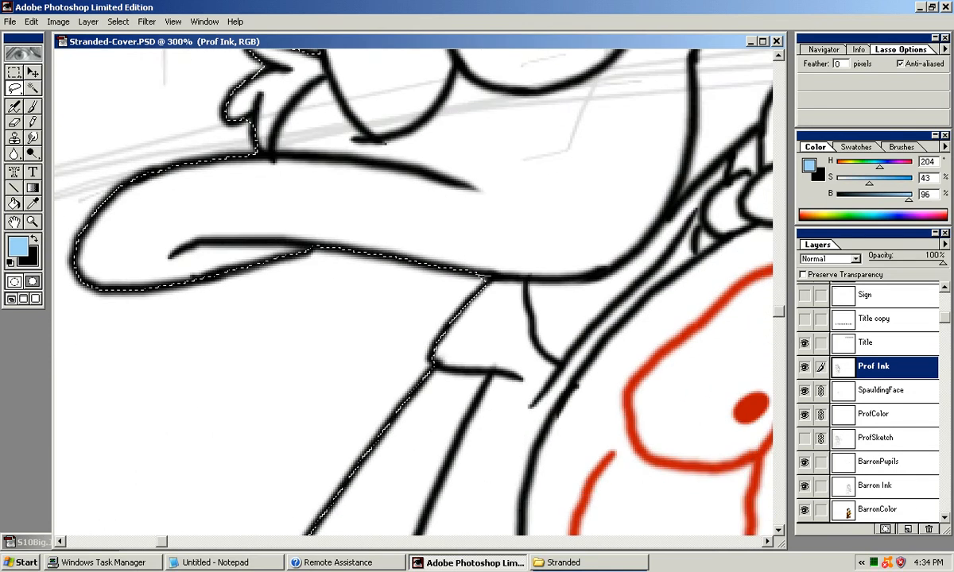
mouse_move(334, 485)
mouse_down()
mouse_move(350, 364)
mouse_move(387, 231)
mouse_move(472, 111)
mouse_up()
mouse_move(437, 445)
mouse_down()
mouse_move(434, 308)
mouse_move(377, 143)
mouse_up()
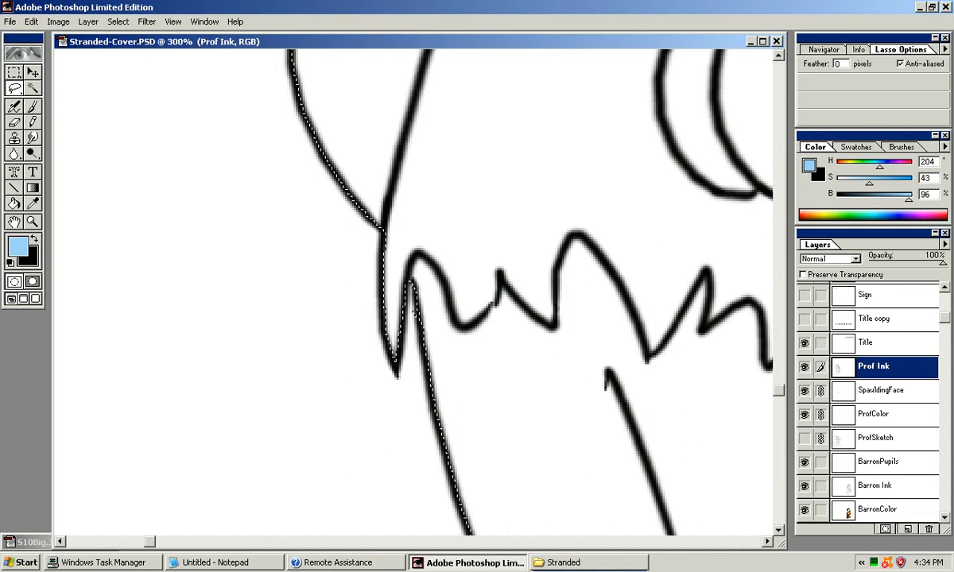
drag(429, 398, 409, 301)
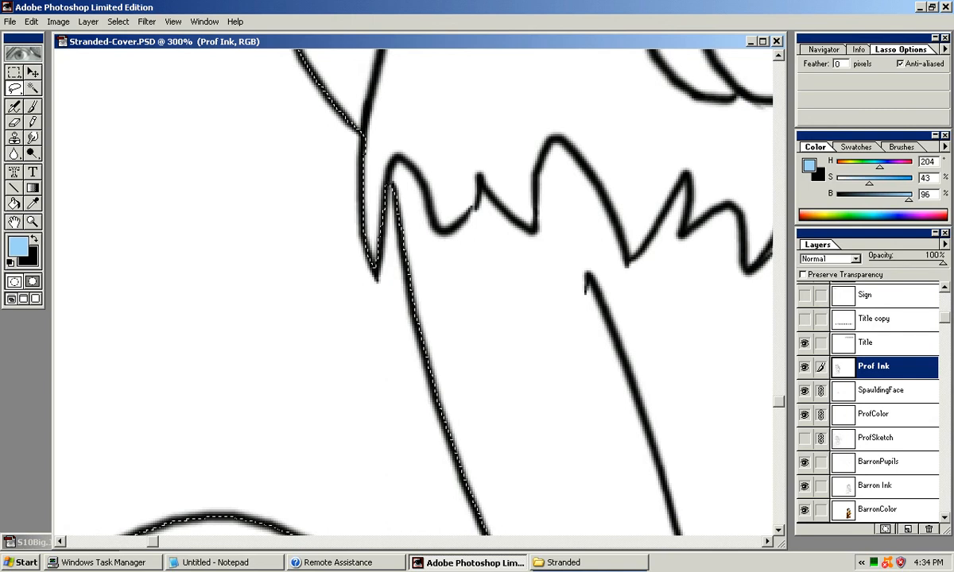
mouse_move(413, 306)
mouse_down()
mouse_move(424, 191)
mouse_move(462, 84)
mouse_up()
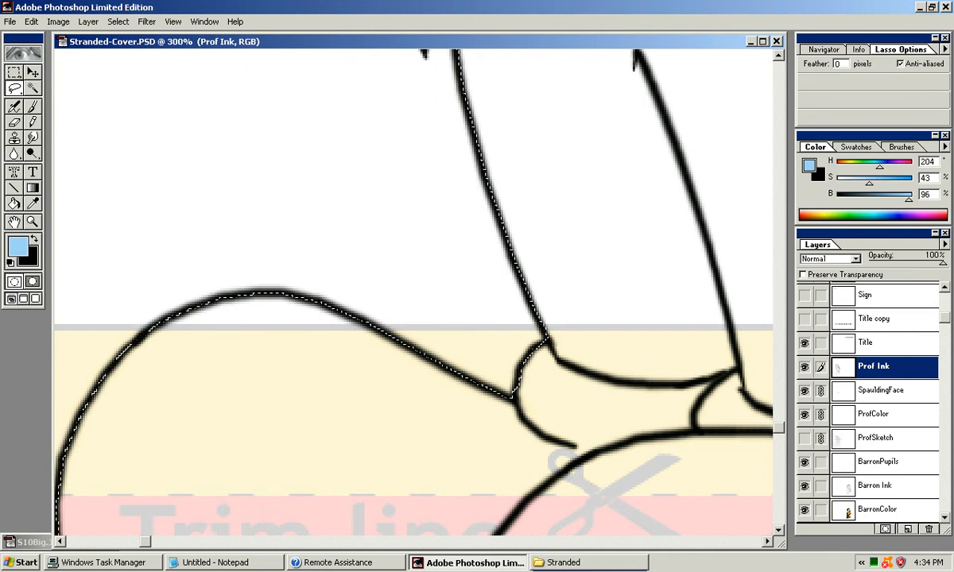
mouse_move(358, 421)
mouse_down()
mouse_move(475, 285)
mouse_move(558, 222)
mouse_move(466, 158)
mouse_move(341, 139)
mouse_up()
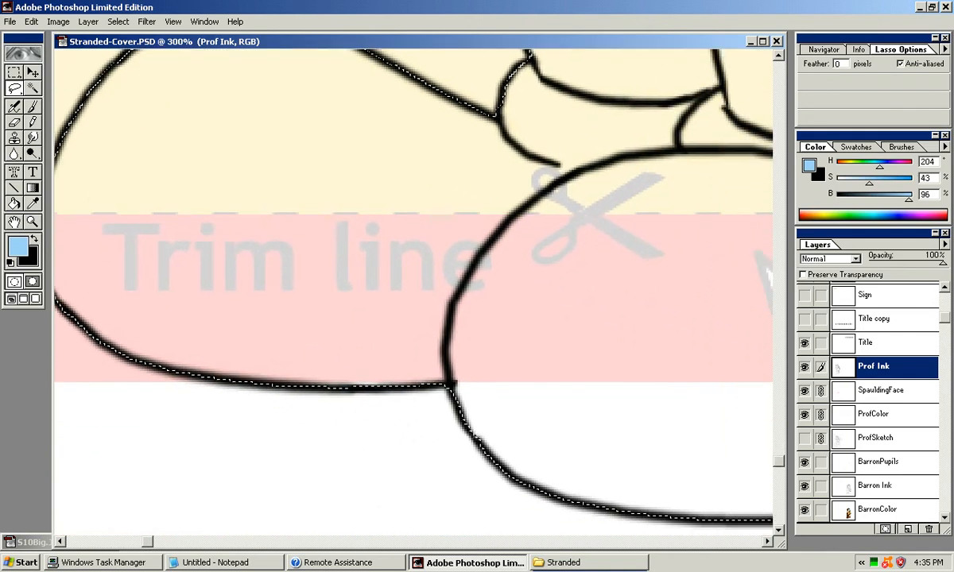
mouse_move(652, 262)
mouse_down()
mouse_move(523, 241)
mouse_move(338, 244)
mouse_move(151, 273)
mouse_move(96, 353)
mouse_move(115, 404)
mouse_move(117, 465)
mouse_move(90, 551)
mouse_up()
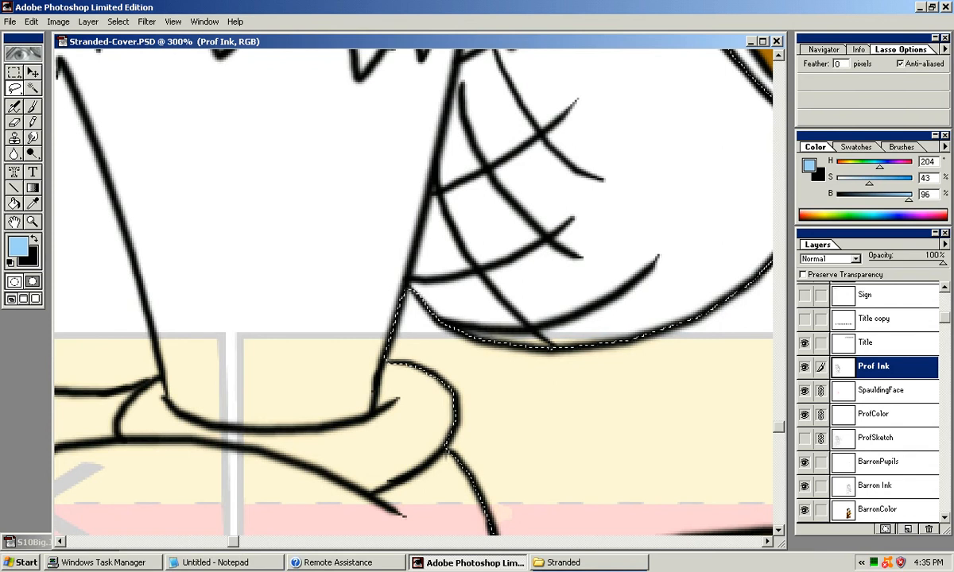
mouse_move(541, 270)
mouse_down()
mouse_move(389, 287)
mouse_move(310, 323)
mouse_up()
Step: Refine the selection with the Lasso around the held face's feathers that overlap the kangaroo's tail, excluding the narrow gaps
drag(397, 112, 379, 483)
drag(397, 68, 384, 541)
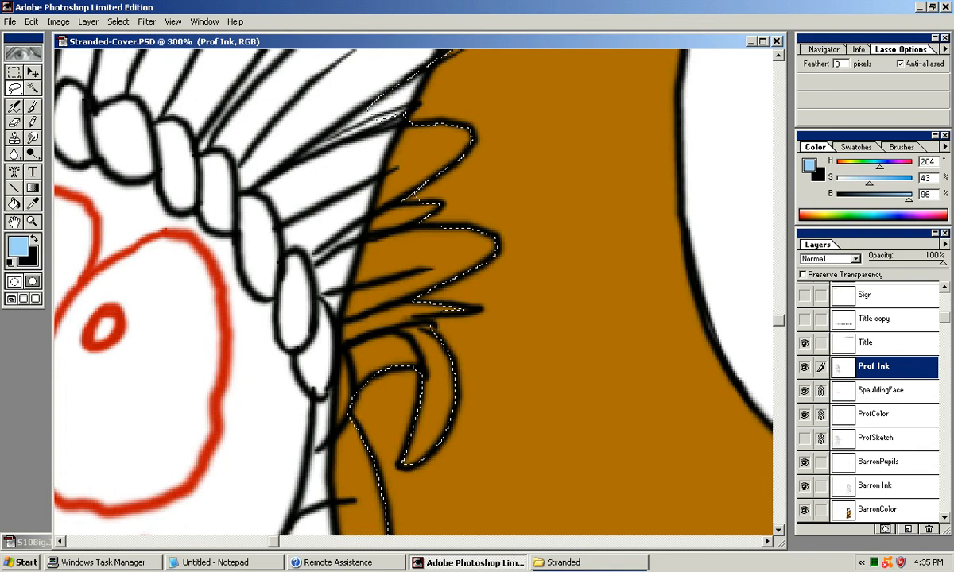
mouse_move(382, 318)
mouse_down()
mouse_move(368, 391)
mouse_move(391, 406)
mouse_up()
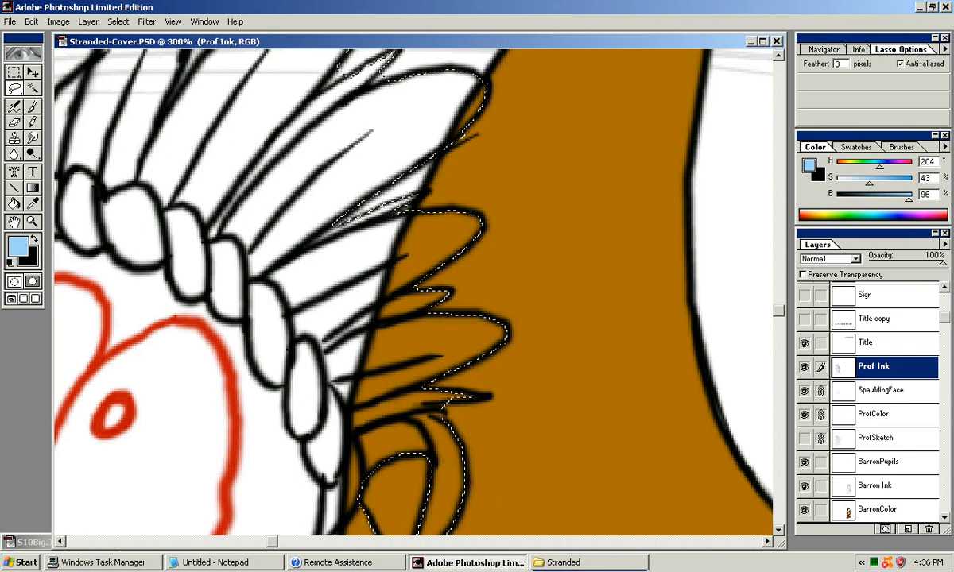
drag(398, 199, 361, 254)
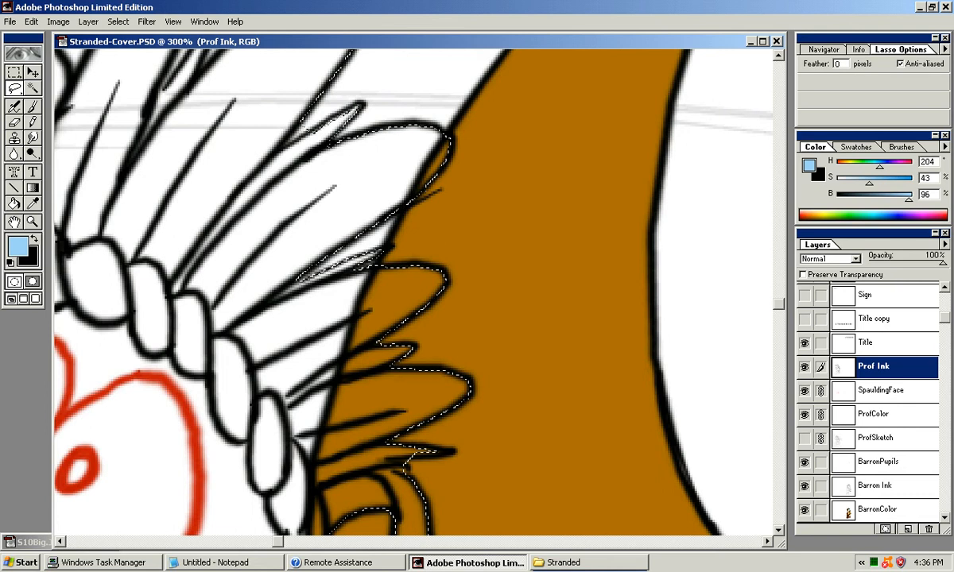
scroll(413, 290, up, 3)
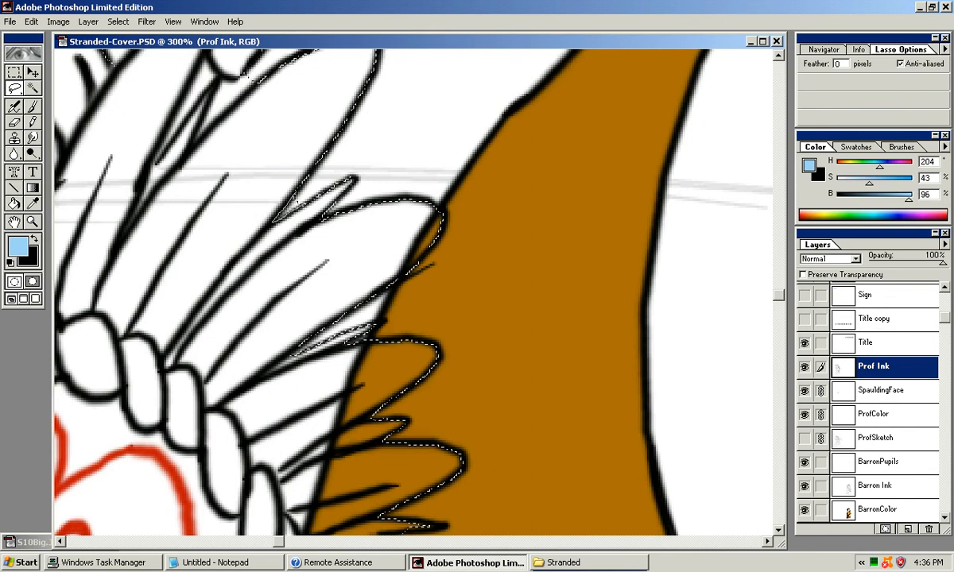
Step: Exclude the slivers of background between the upper feathers and below the bandana knot from the selection with the Lasso
mouse_move(299, 199)
mouse_down()
mouse_move(363, 320)
mouse_move(454, 377)
mouse_up()
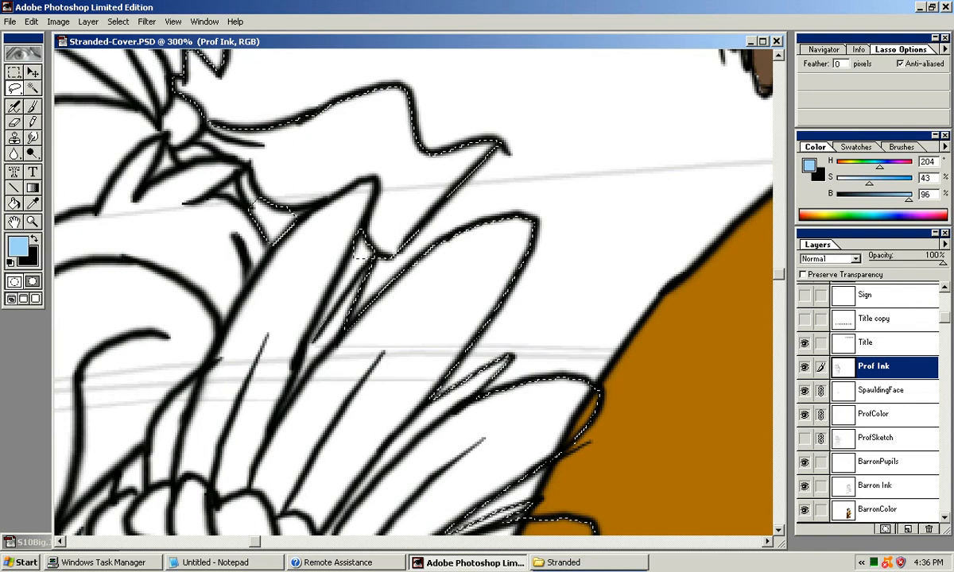
drag(361, 253, 361, 236)
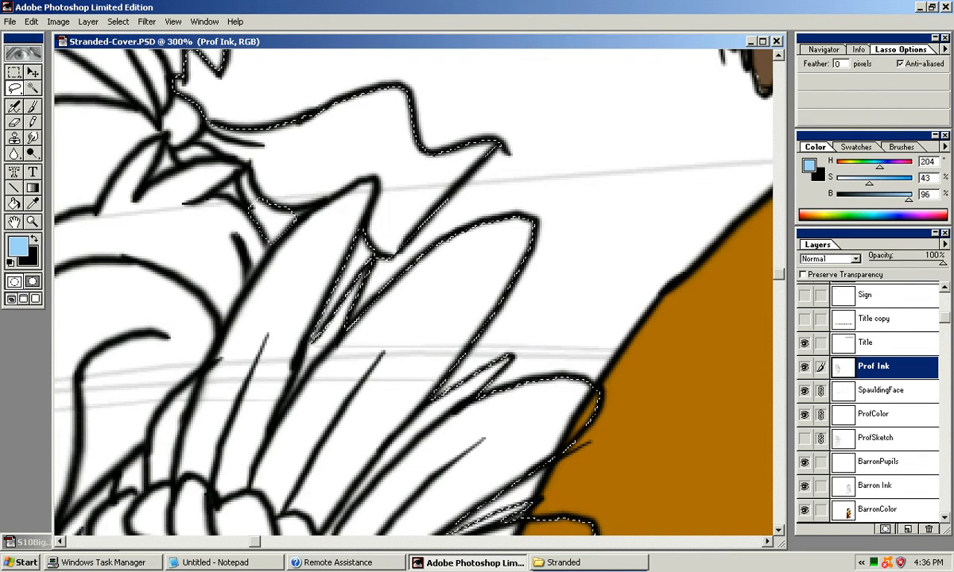
mouse_move(366, 262)
mouse_down()
mouse_move(362, 287)
mouse_move(484, 304)
mouse_up()
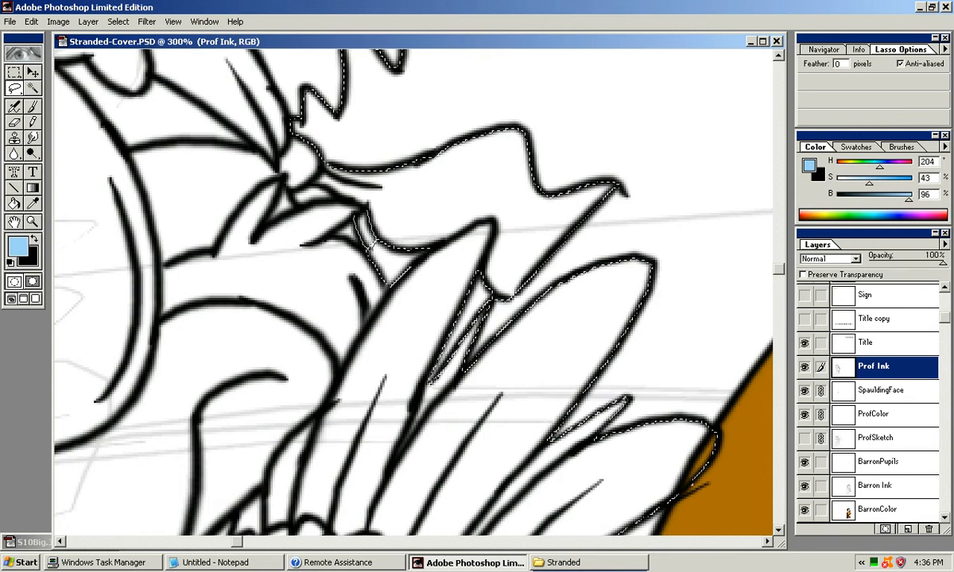
Step: Examine the selection outline around the duck professor's face and beak, and review the whole figure at 66.7% zoom
mouse_move(413, 270)
mouse_down()
mouse_move(454, 323)
mouse_move(479, 430)
mouse_move(470, 470)
mouse_up()
mouse_move(382, 286)
mouse_down()
mouse_move(338, 428)
mouse_move(412, 471)
mouse_move(596, 474)
mouse_up()
mouse_move(397, 357)
mouse_down()
mouse_move(541, 315)
mouse_move(710, 289)
mouse_move(640, 392)
mouse_move(512, 161)
mouse_move(478, 66)
mouse_up()
mouse_move(446, 381)
mouse_down()
mouse_move(431, 245)
mouse_move(514, 153)
mouse_up()
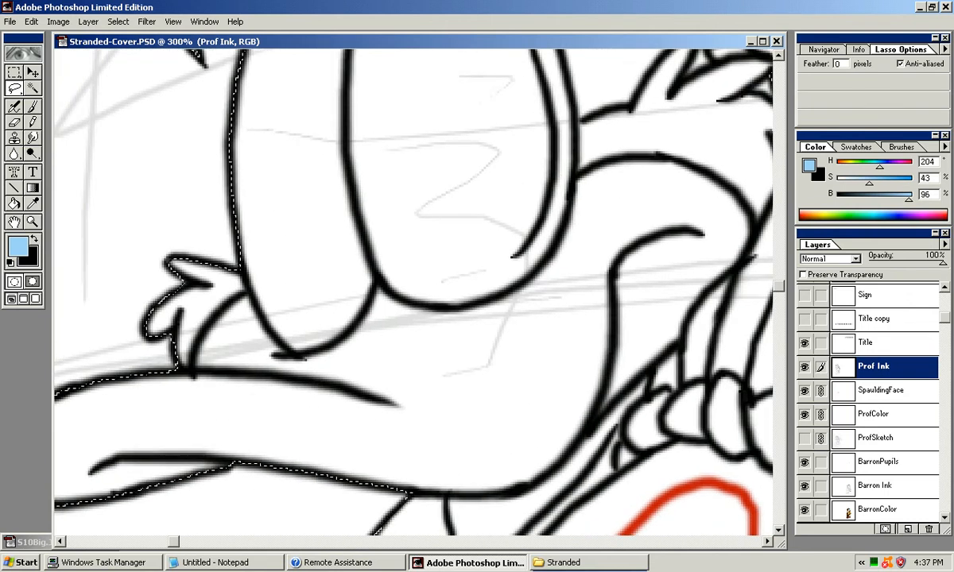
key(ctrl+minus)
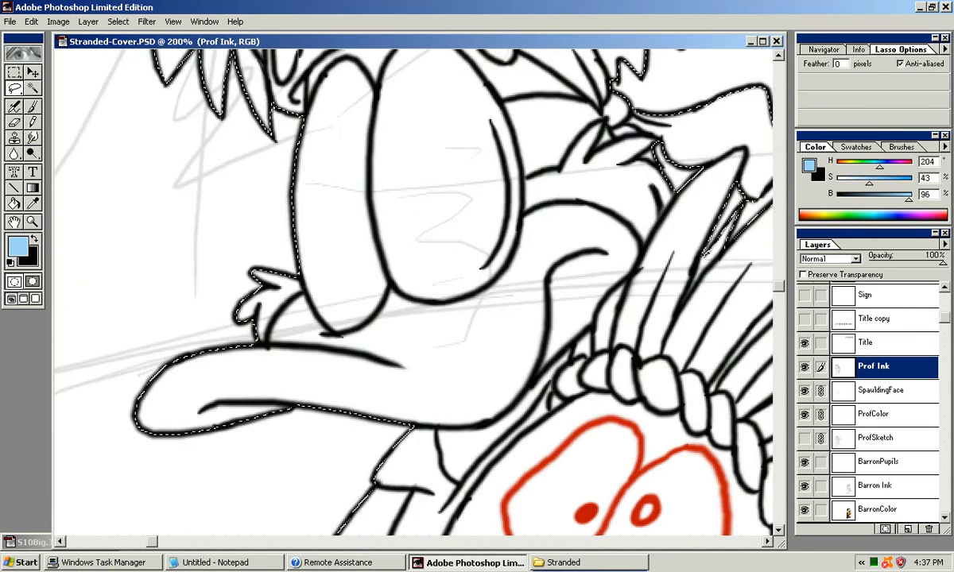
key(ctrl+minus)
key(ctrl+minus)
drag(445, 334, 446, 276)
scroll(414, 291, down, 1)
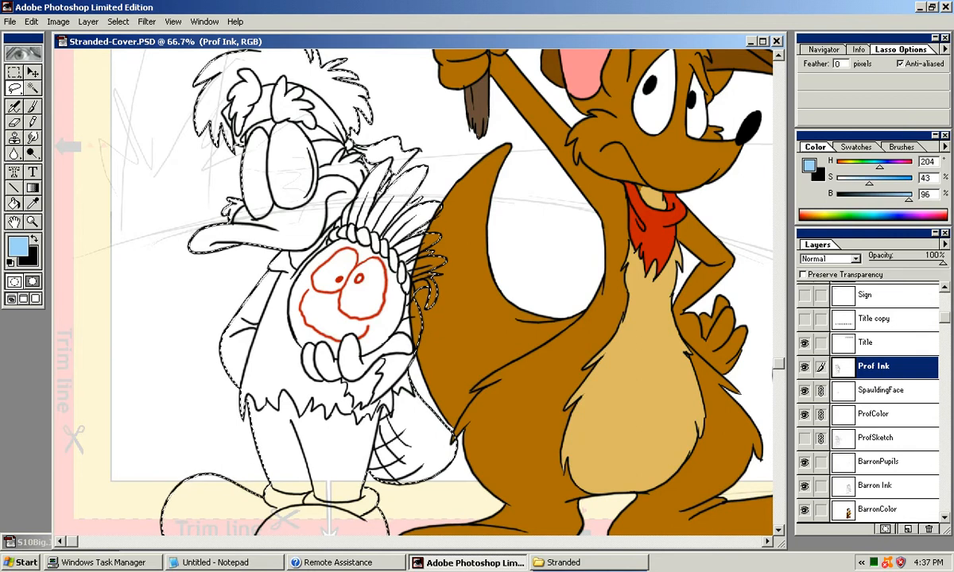
Step: Switch to the S10Big.JPG strip and sample the duck professor's dark brown feathers and grey beak as the two working colours
scroll(413, 291, up, 3)
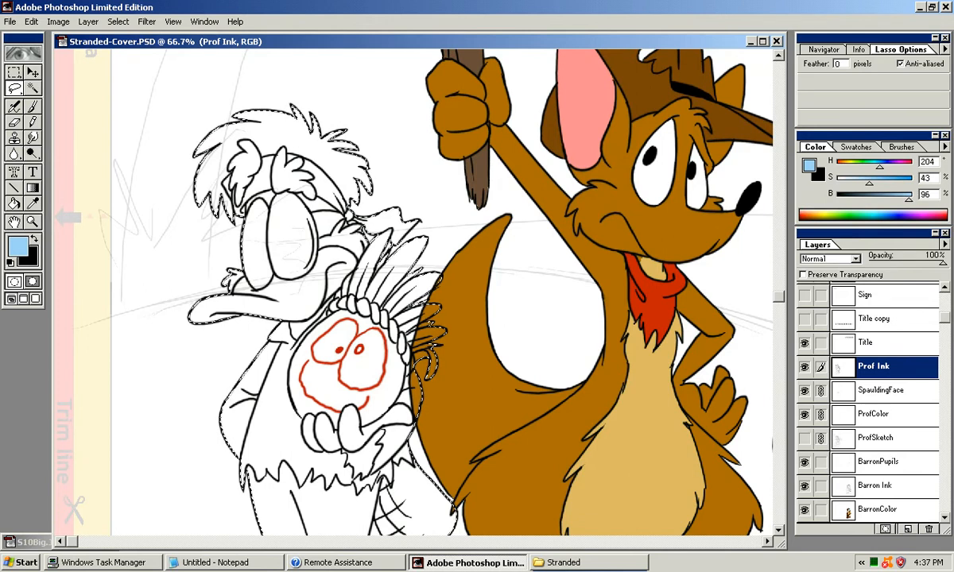
key(x)
drag(318, 41, 370, 48)
click(83, 542)
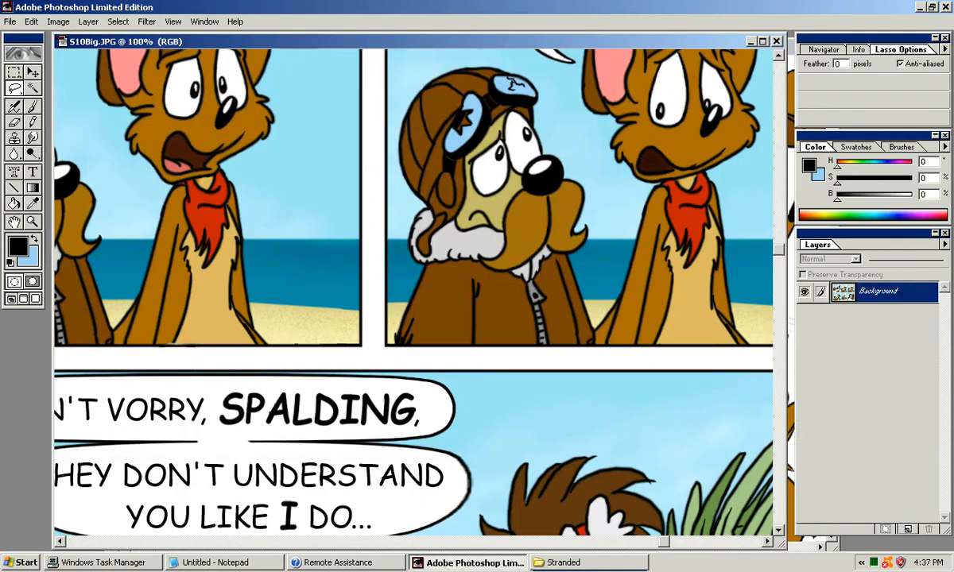
drag(445, 413, 329, 161)
drag(413, 358, 752, 556)
drag(751, 512, 654, 558)
drag(238, 302, 737, 367)
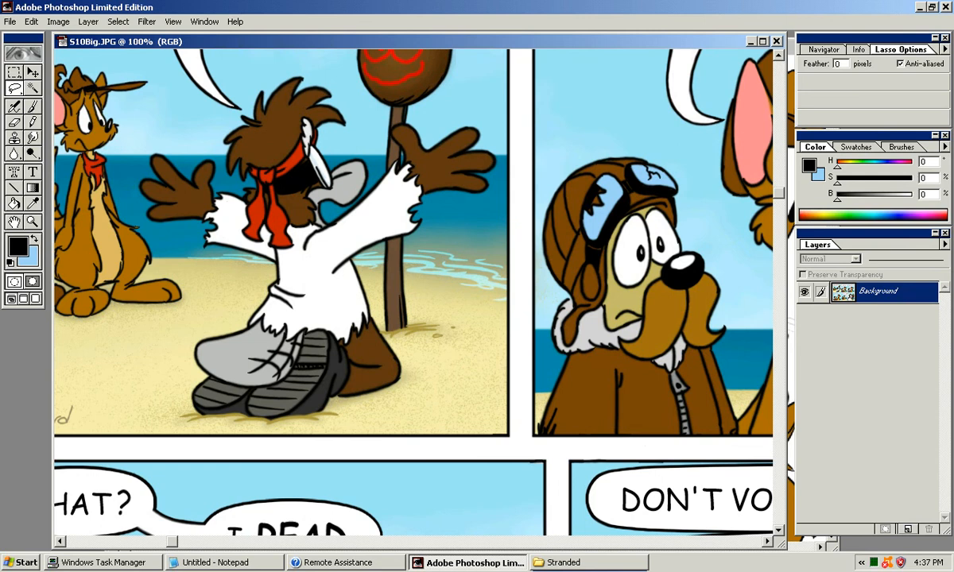
key(b)
alt+click(274, 127)
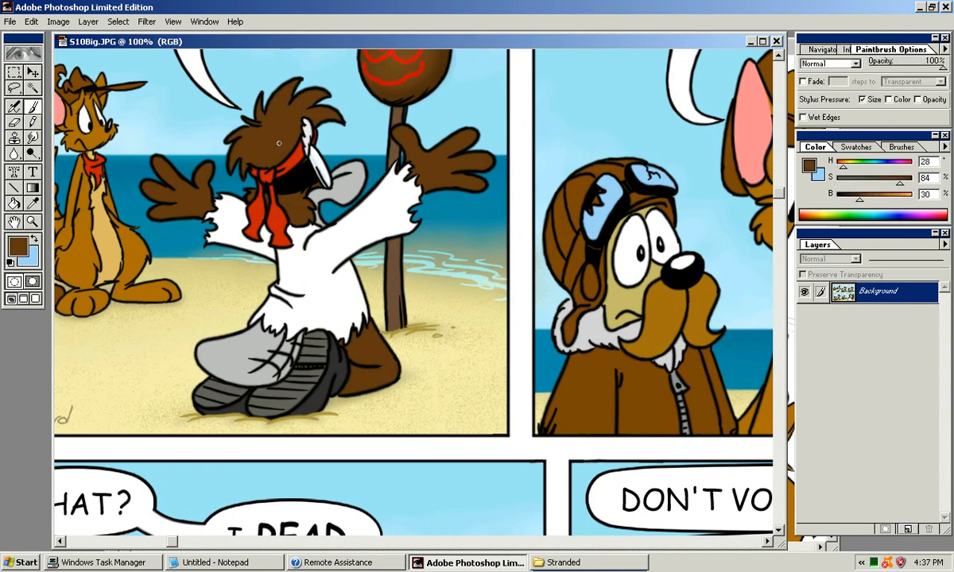
key(x)
alt+click(386, 169)
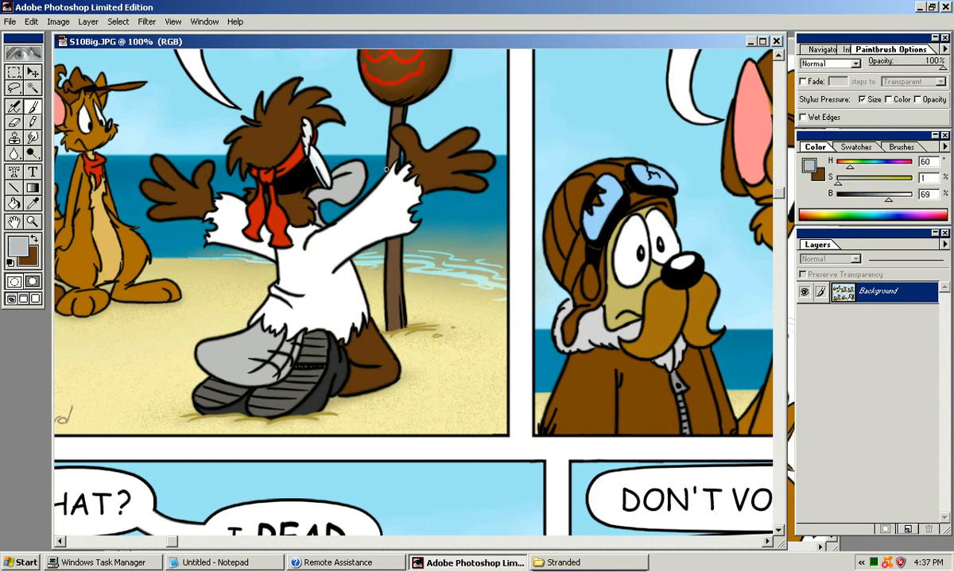
Step: Return to Stranded-Cover.PSD and set up the Paint Bucket with the sampled brown as foreground colour on the ProfColor layer
drag(509, 41, 456, 43)
click(764, 159)
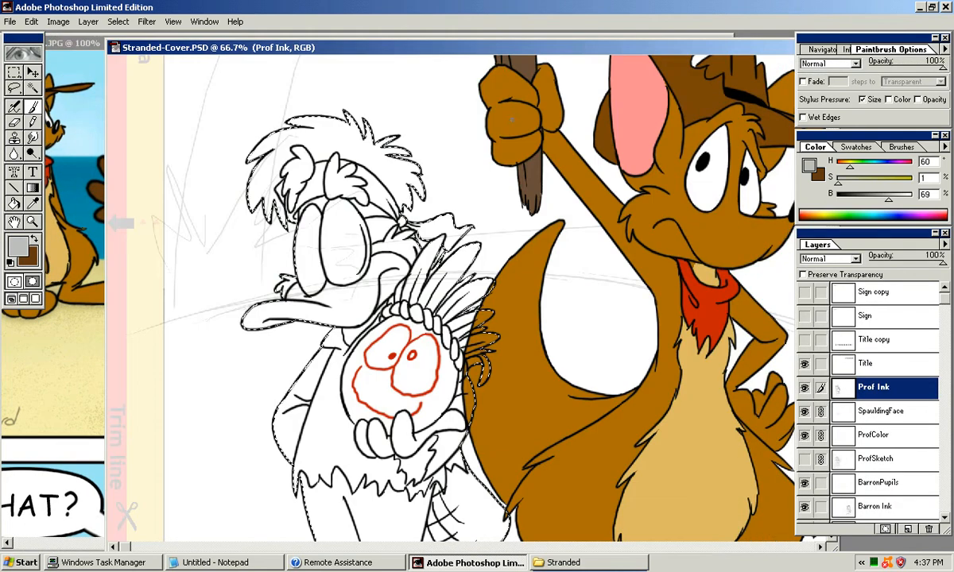
scroll(445, 298, down, 2)
key(ctrl+plus)
key(ctrl+plus)
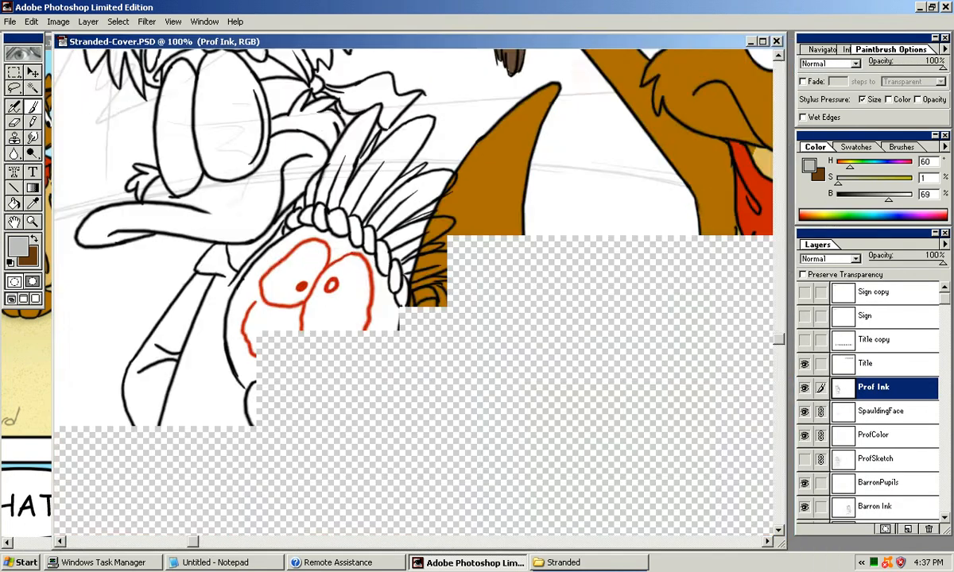
drag(462, 225, 695, 258)
drag(84, 124, 329, 212)
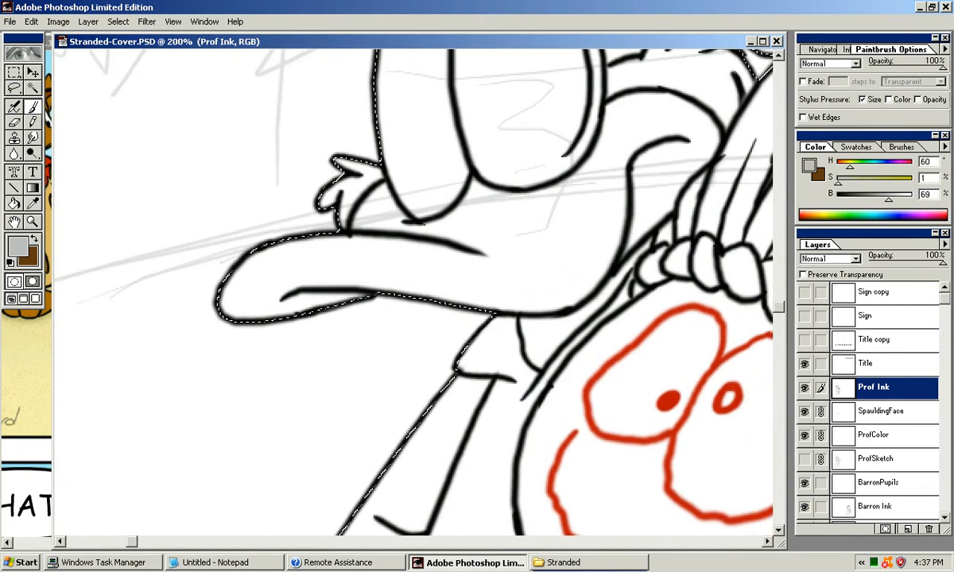
key(x)
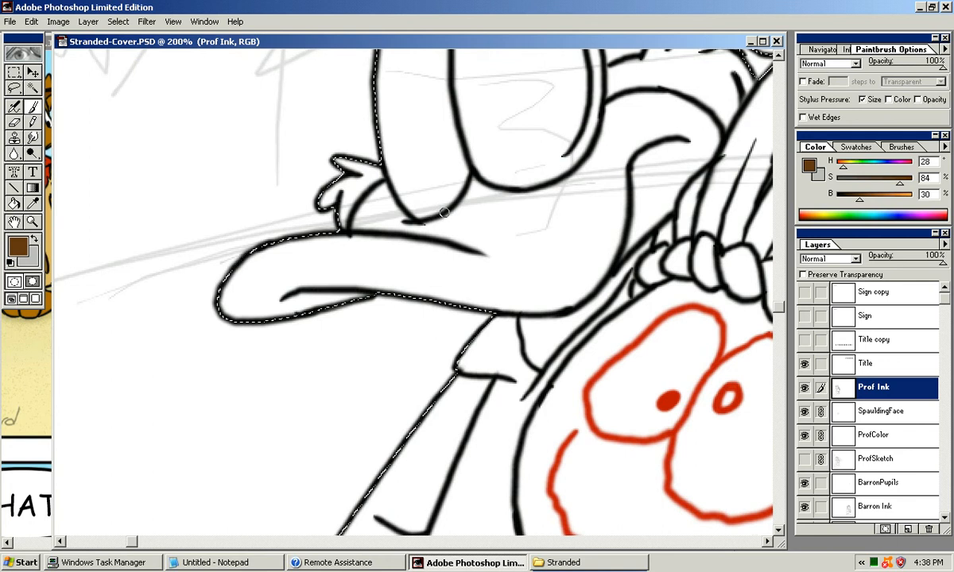
key(k)
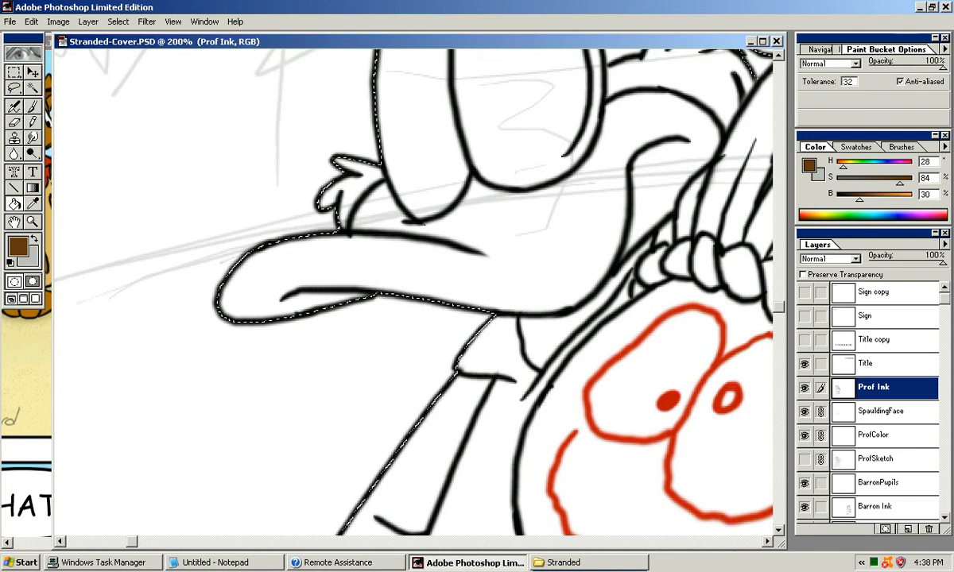
click(877, 436)
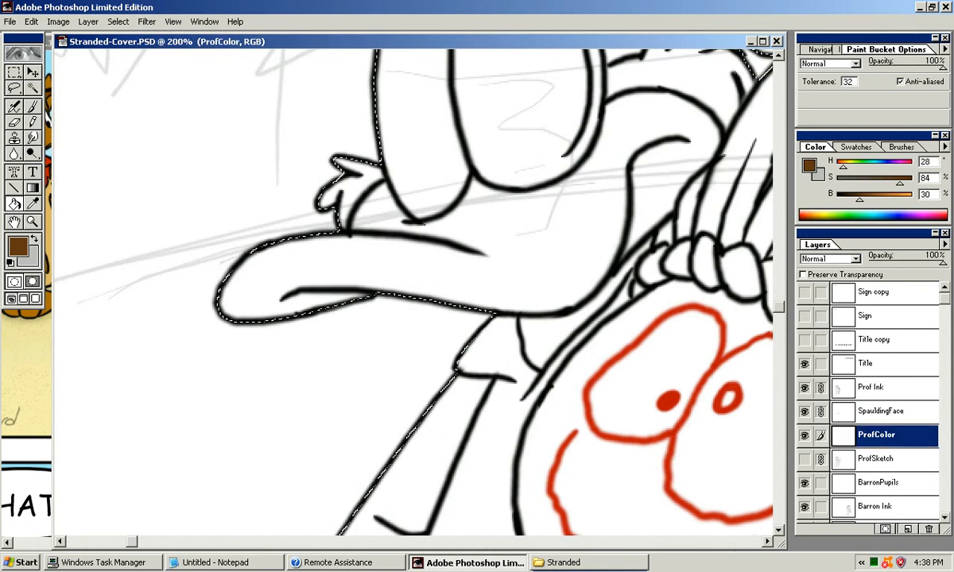
Step: Fill the selected silhouette of the billed character on the ProfColor layer with brown
click(682, 373)
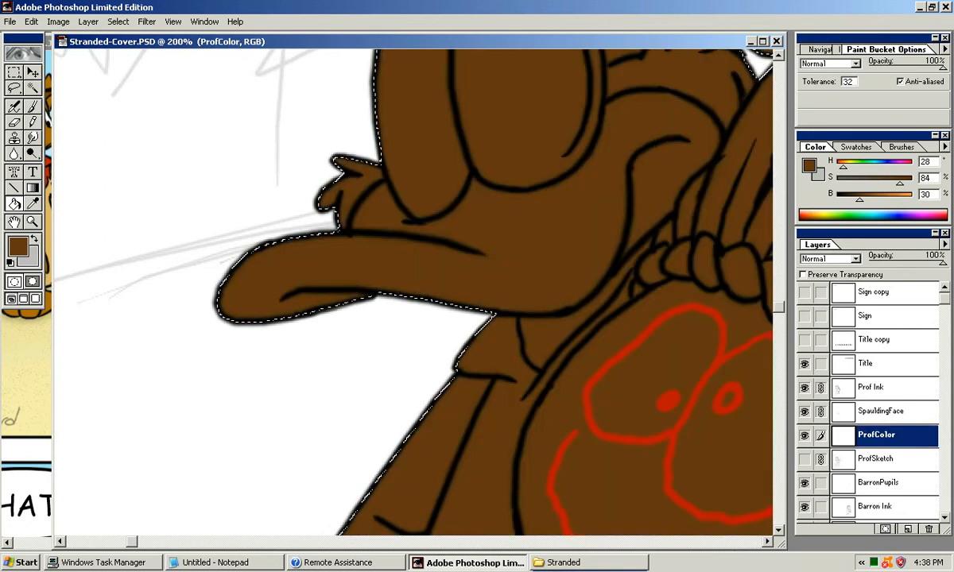
drag(682, 374, 608, 436)
key(ctrl+minus)
key(ctrl+minus)
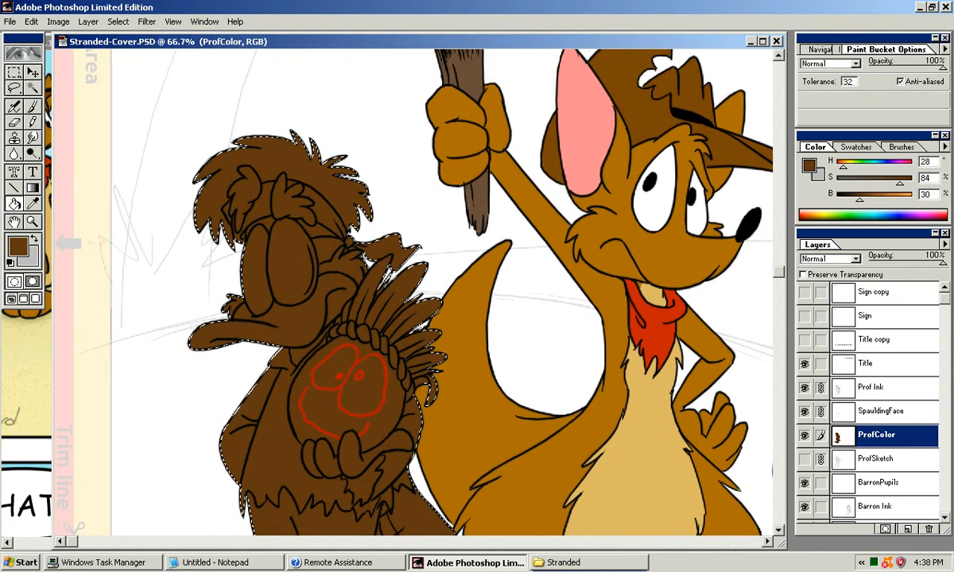
Step: Trace the bill's upper edge in light grey with the Pencil, from the cheek tuft to beneath both eyes
key(x)
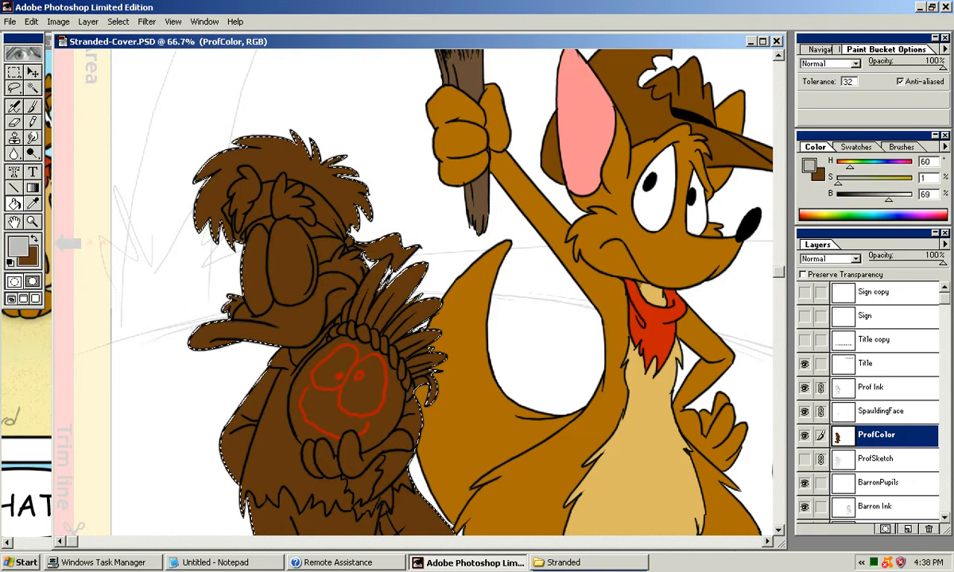
key(ctrl+plus)
key(ctrl+plus)
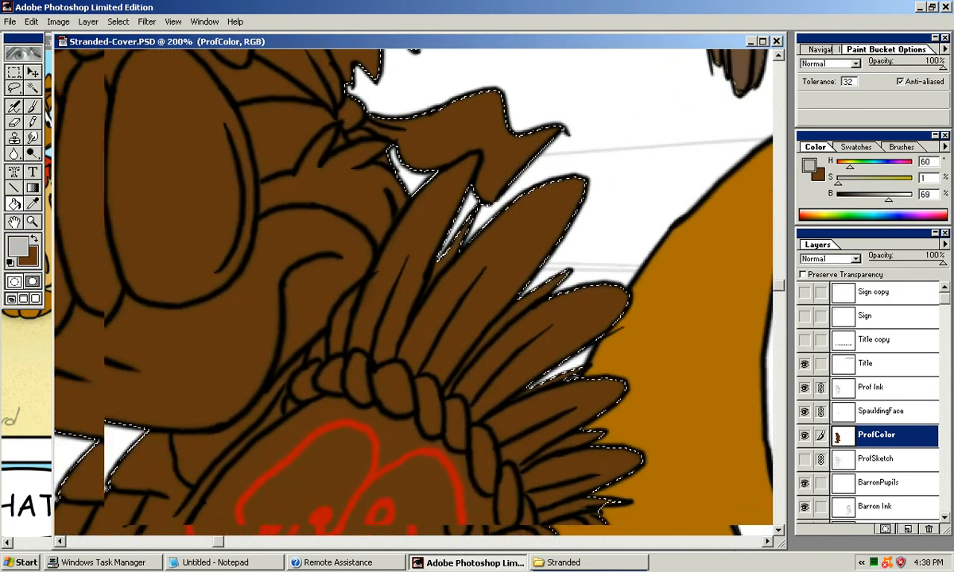
mouse_move(334, 310)
mouse_down()
mouse_move(490, 289)
mouse_move(654, 249)
mouse_up()
key(y)
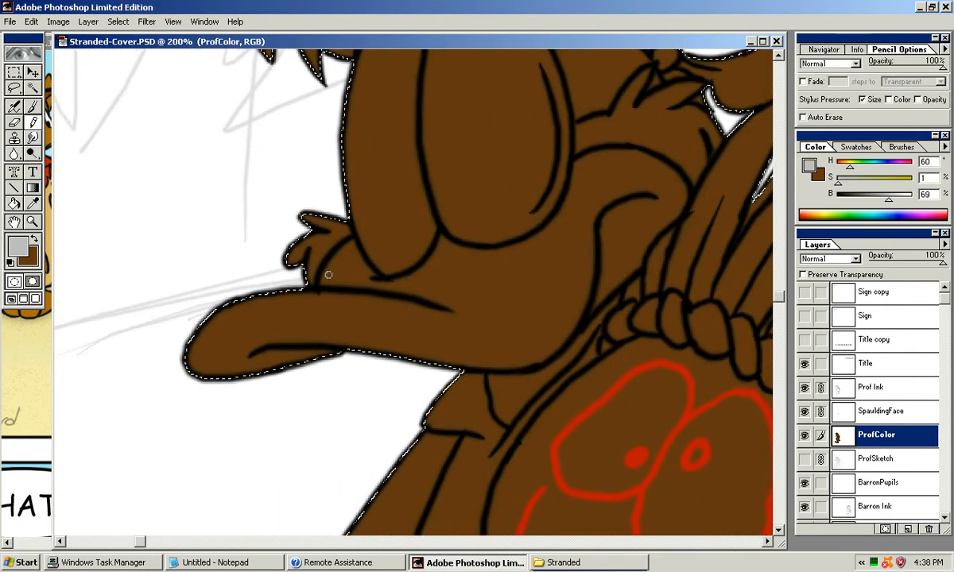
drag(334, 273, 353, 266)
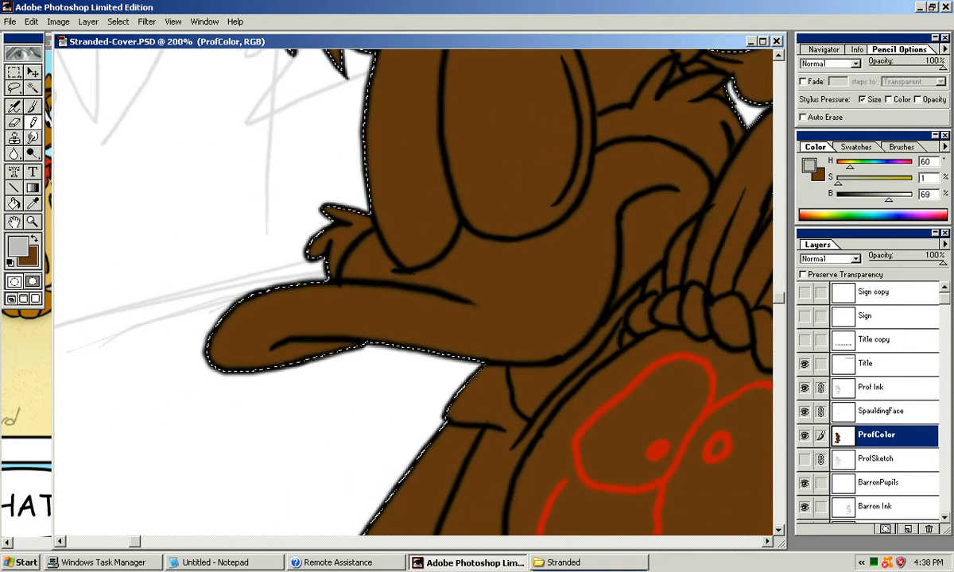
key(ctrl+plus)
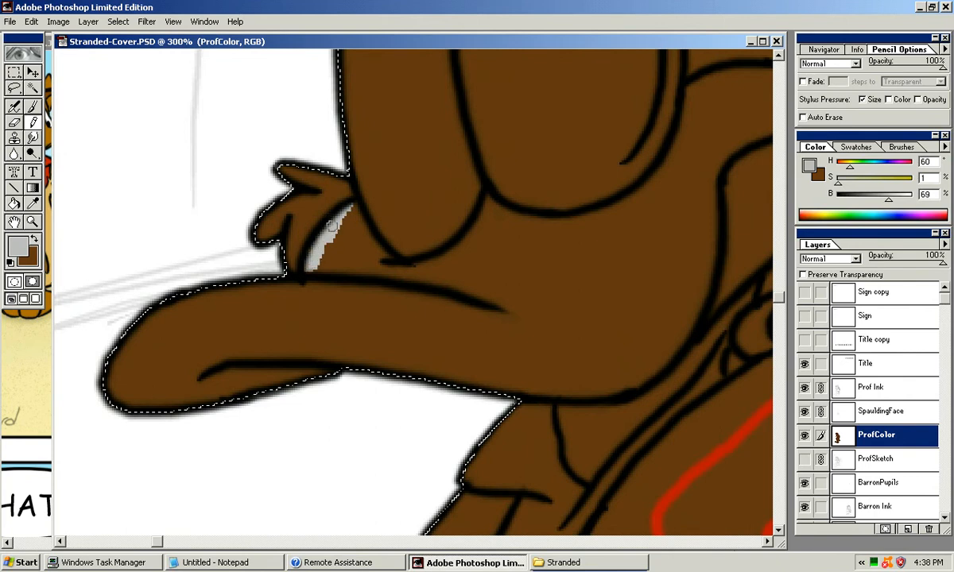
drag(350, 207, 356, 207)
mouse_move(307, 283)
mouse_down()
mouse_move(287, 286)
mouse_move(240, 339)
mouse_up()
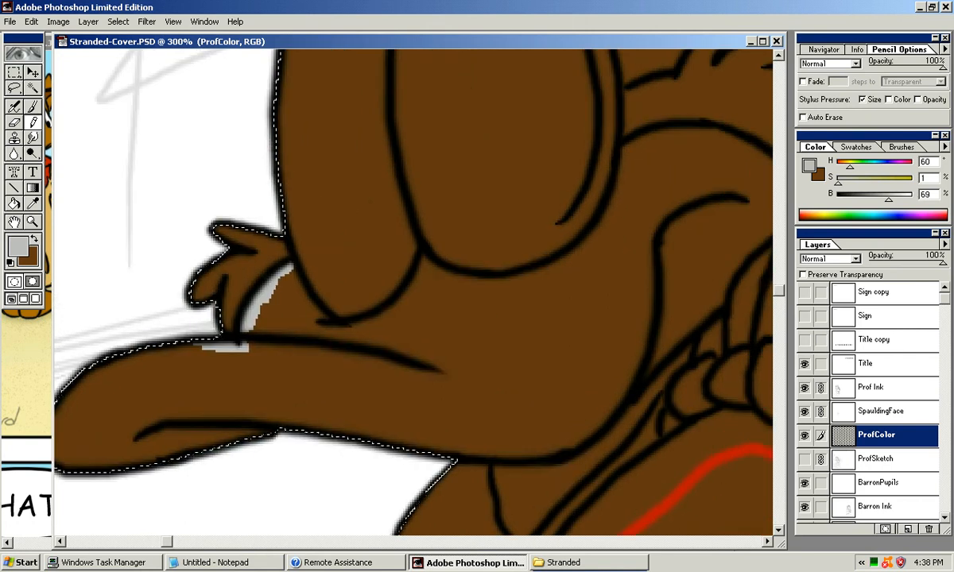
mouse_move(291, 268)
mouse_down()
mouse_move(317, 316)
mouse_move(356, 318)
mouse_move(340, 331)
mouse_move(365, 329)
mouse_move(391, 309)
mouse_move(423, 265)
mouse_move(405, 288)
mouse_up()
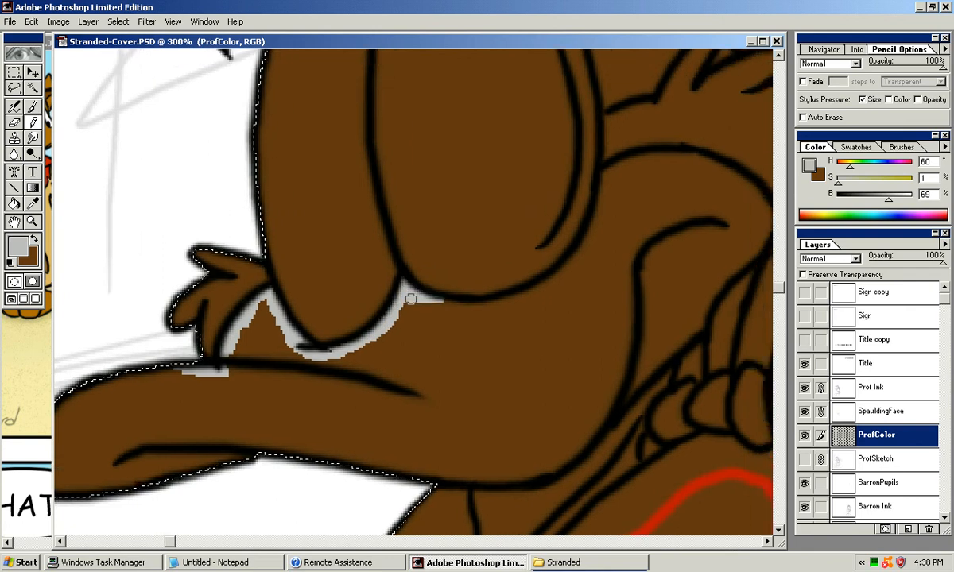
mouse_move(444, 301)
mouse_down()
mouse_move(506, 303)
mouse_move(428, 332)
mouse_move(466, 314)
mouse_up()
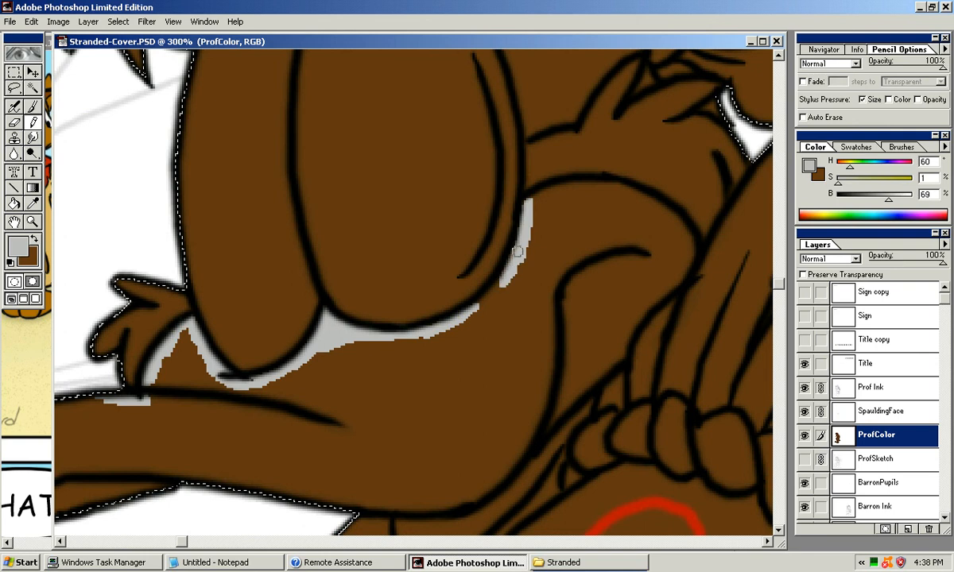
Step: Continue the light grey outline up beside the near eye, around the mouth corner and down along the feathers
drag(505, 283, 477, 307)
drag(517, 263, 498, 301)
mouse_move(508, 242)
mouse_down()
mouse_move(535, 226)
mouse_move(604, 225)
mouse_move(541, 195)
mouse_up()
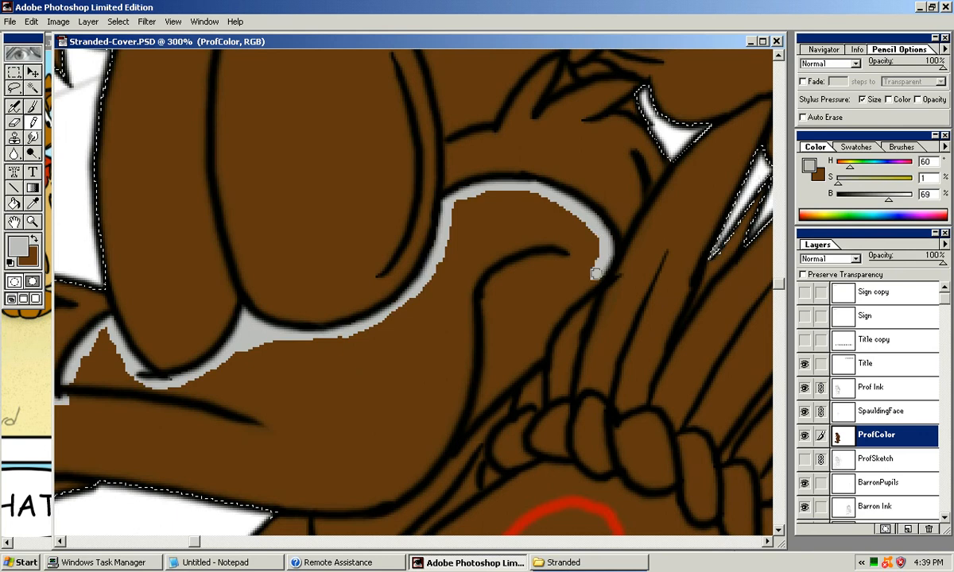
drag(593, 278, 617, 235)
mouse_move(505, 356)
mouse_down()
mouse_move(487, 389)
mouse_move(558, 311)
mouse_up()
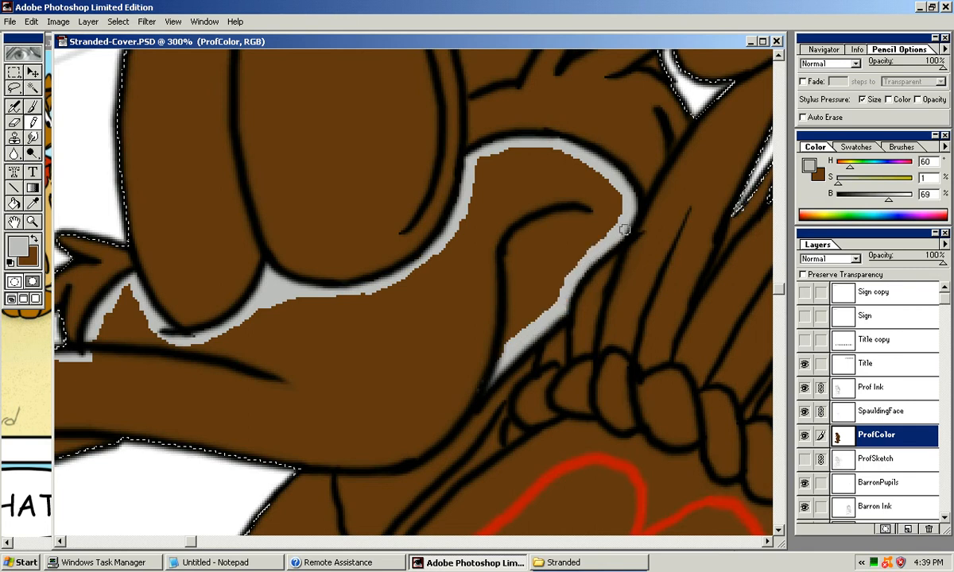
Step: Trace the underside of the bill in light grey, joining it to the outline at the jaw
drag(492, 382, 579, 271)
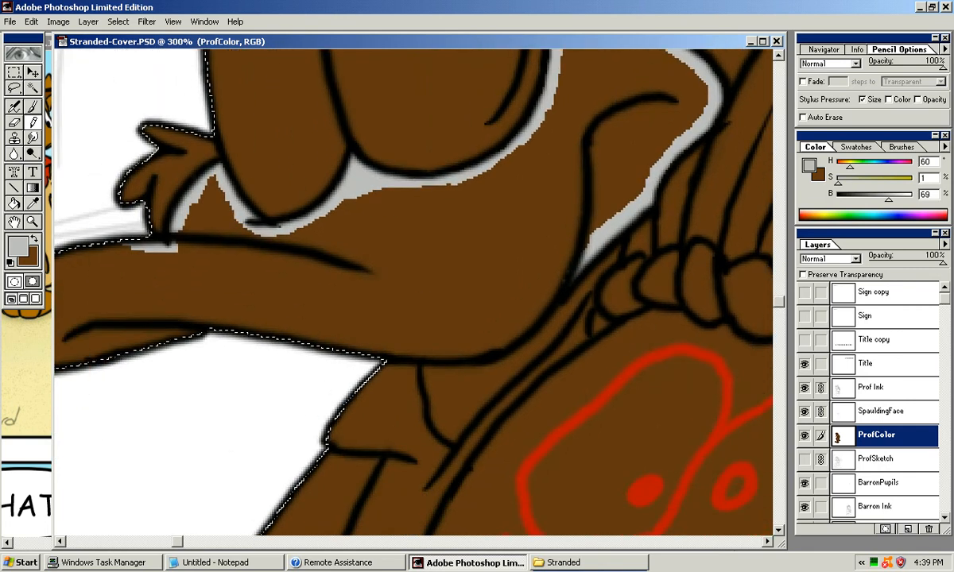
mouse_move(430, 348)
mouse_down()
mouse_move(374, 353)
mouse_move(419, 353)
mouse_up()
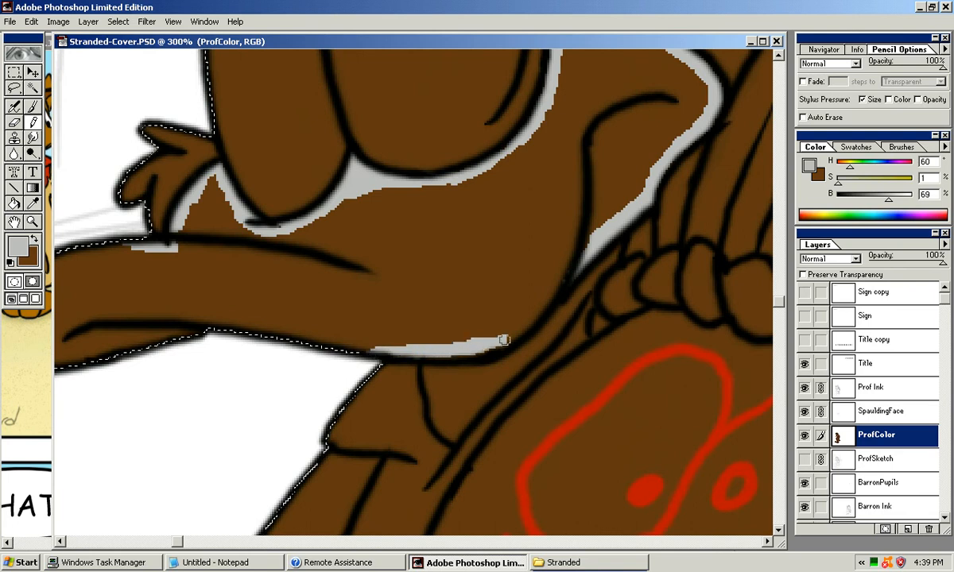
drag(493, 346, 536, 304)
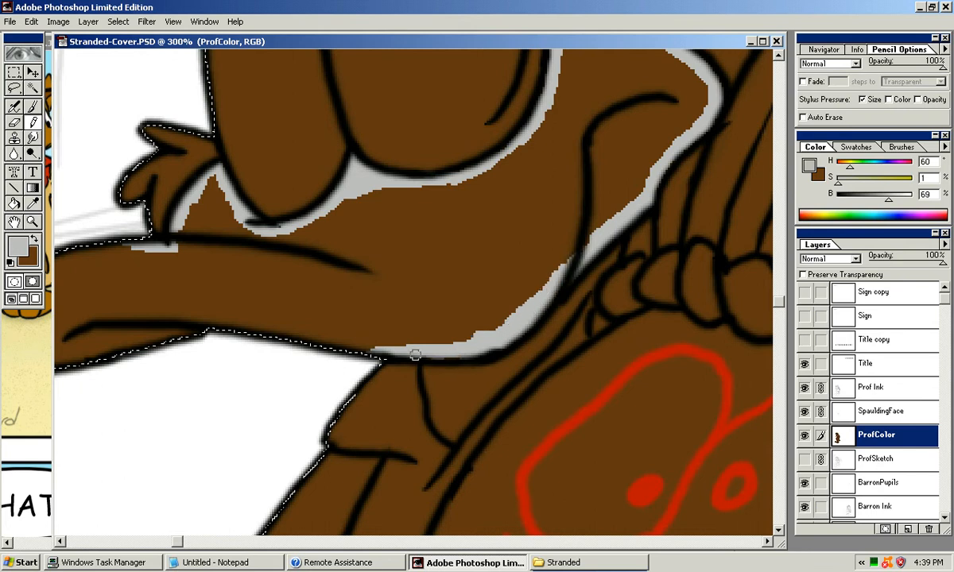
drag(442, 355, 571, 271)
mouse_move(493, 340)
mouse_down()
mouse_move(569, 256)
mouse_move(621, 222)
mouse_up()
Step: Try to fill the outlined bill with light grey using the Paint Bucket, and undo the fill
drag(400, 308, 429, 315)
drag(429, 315, 297, 401)
mouse_move(365, 273)
mouse_down()
mouse_move(269, 365)
mouse_move(445, 274)
mouse_up()
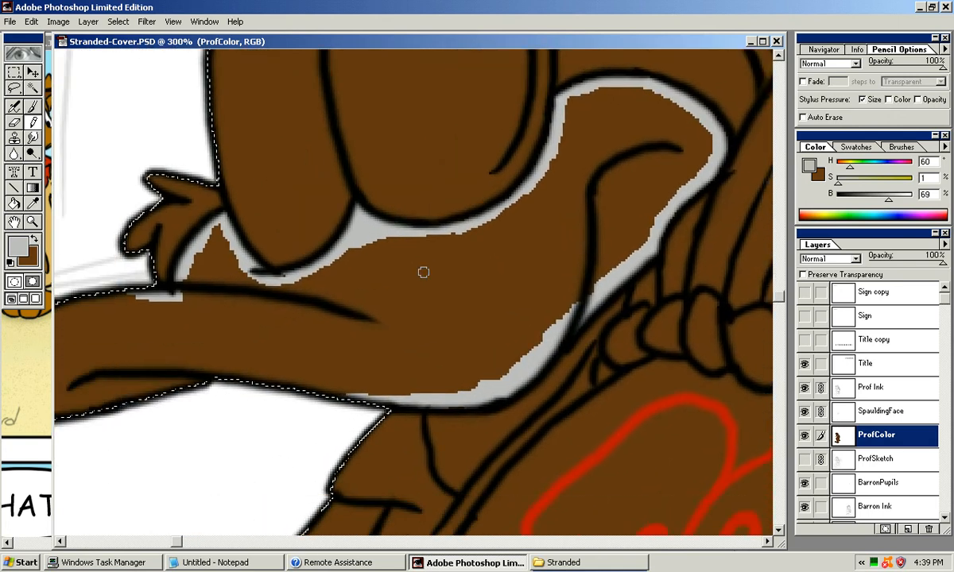
key(g)
click(444, 274)
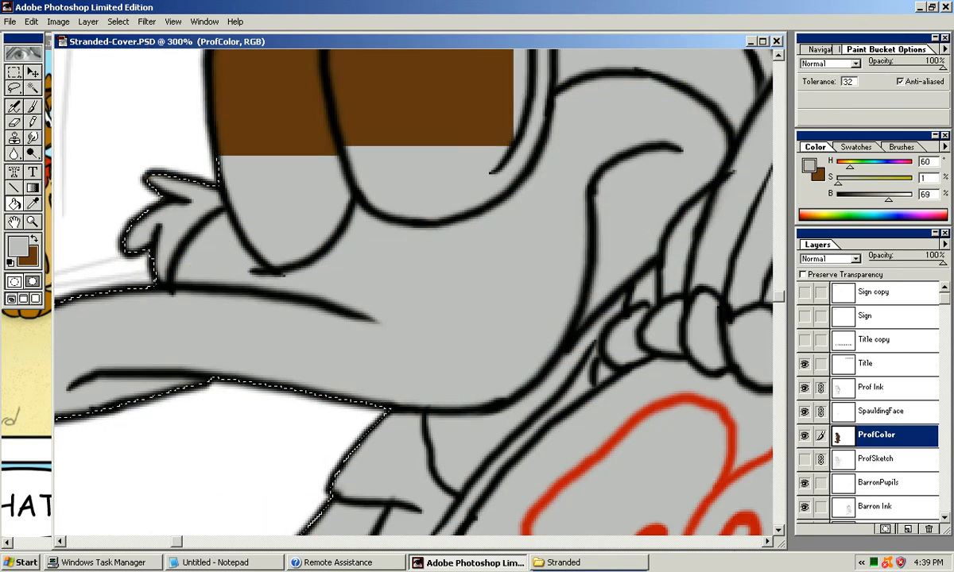
key(ctrl+z)
Step: Thicken the light grey pencil outline where the bill meets the cheek tuft and the near eye
mouse_move(445, 273)
mouse_down()
mouse_move(508, 290)
mouse_move(590, 267)
mouse_move(554, 236)
mouse_up()
key(y)
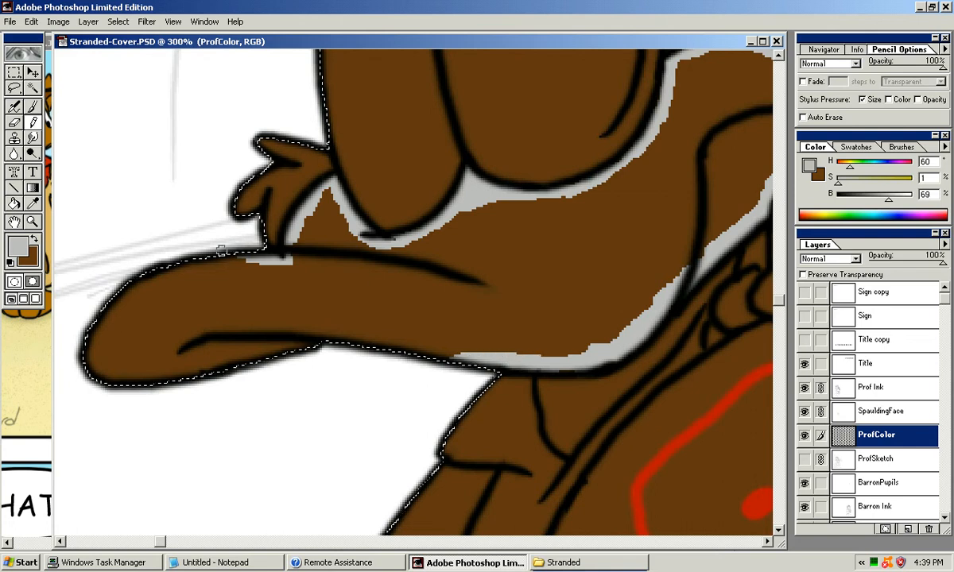
mouse_move(299, 226)
mouse_down()
mouse_move(266, 268)
mouse_move(302, 246)
mouse_move(296, 232)
mouse_up()
mouse_move(640, 129)
mouse_down()
mouse_move(543, 195)
mouse_move(566, 164)
mouse_move(548, 172)
mouse_move(586, 154)
mouse_up()
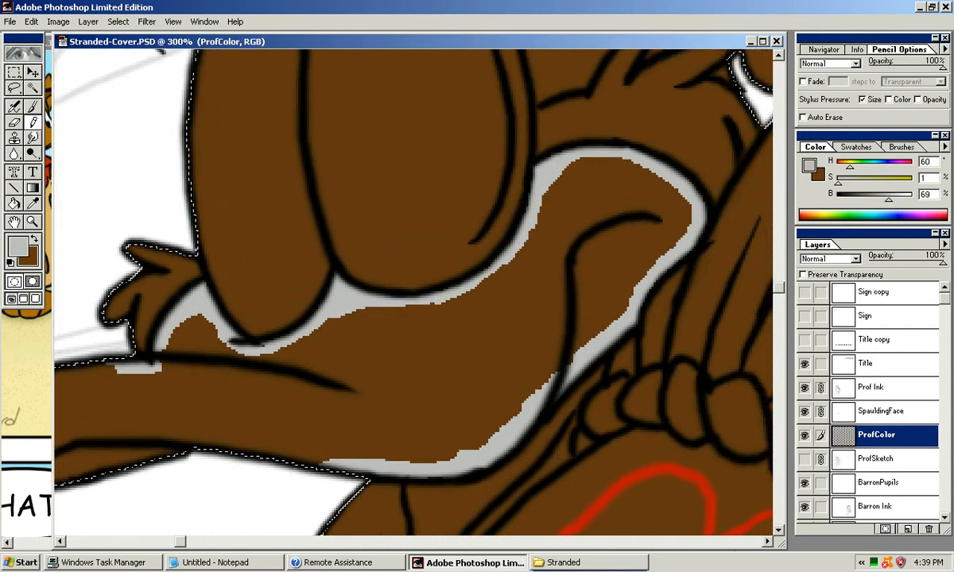
drag(530, 209, 555, 109)
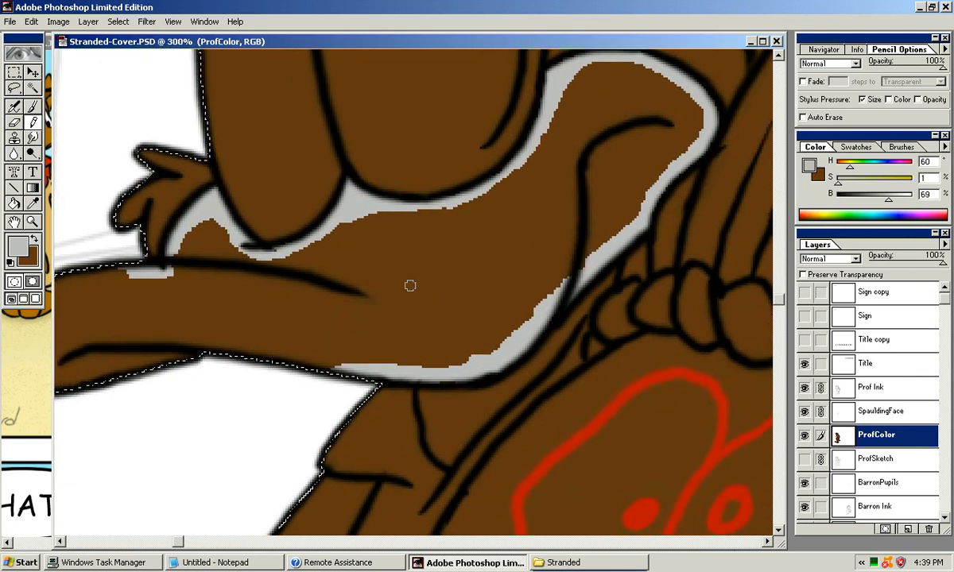
Step: Try the light grey fill on the upper part of the bill again, and undo it
key(g)
click(408, 226)
key(ctrl+z)
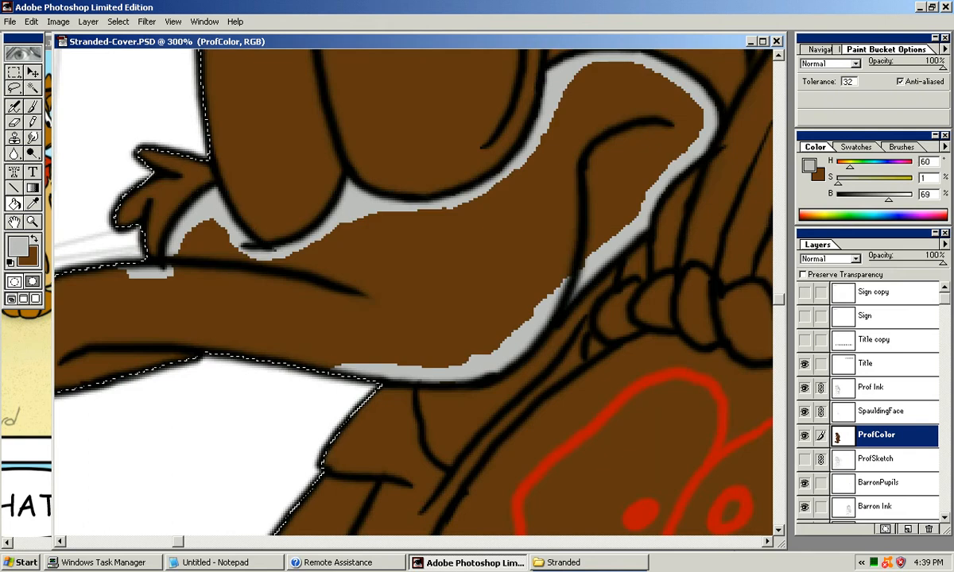
Step: Add a thicker light grey pencil stroke along the bill's underside, just above the collar
key(ctrl+minus)
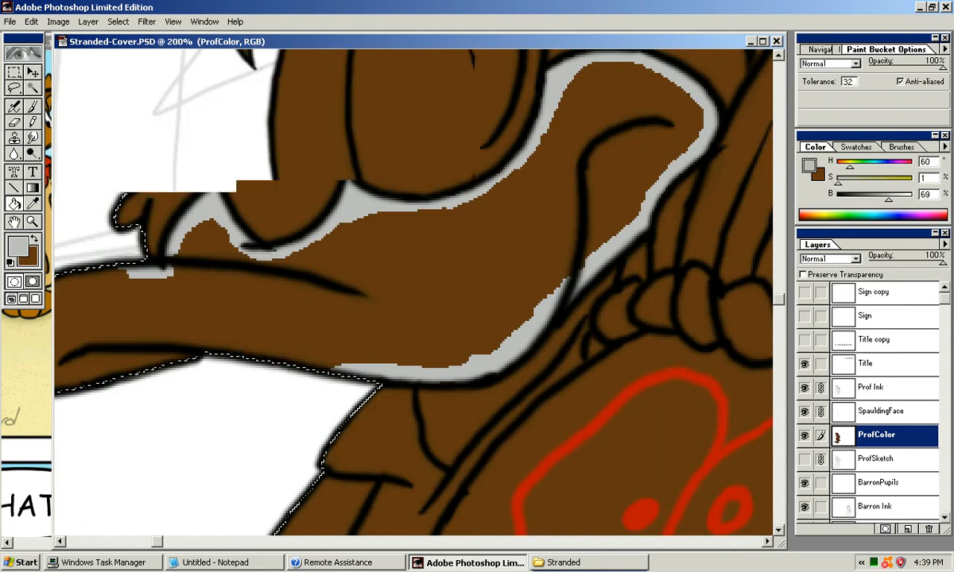
key(ctrl+minus)
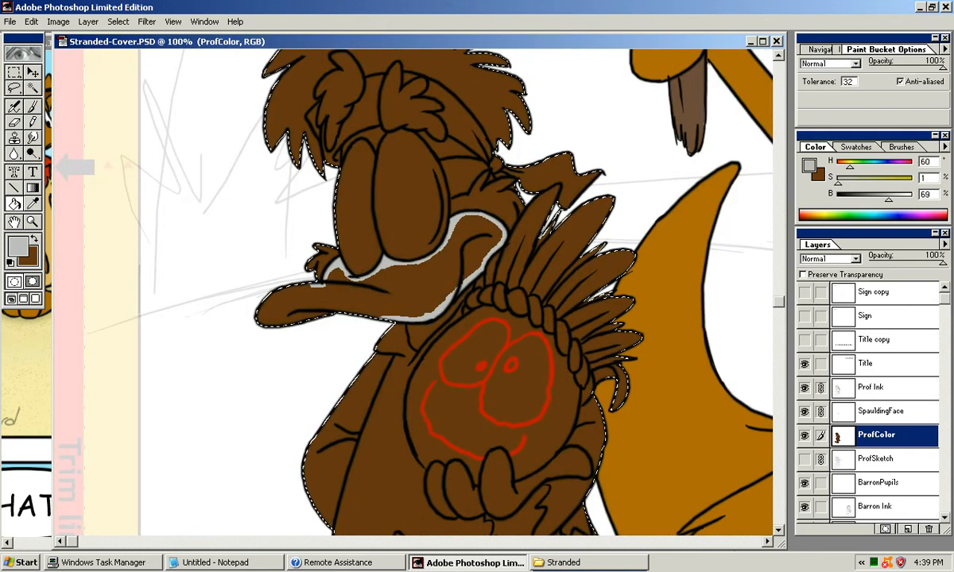
key(b)
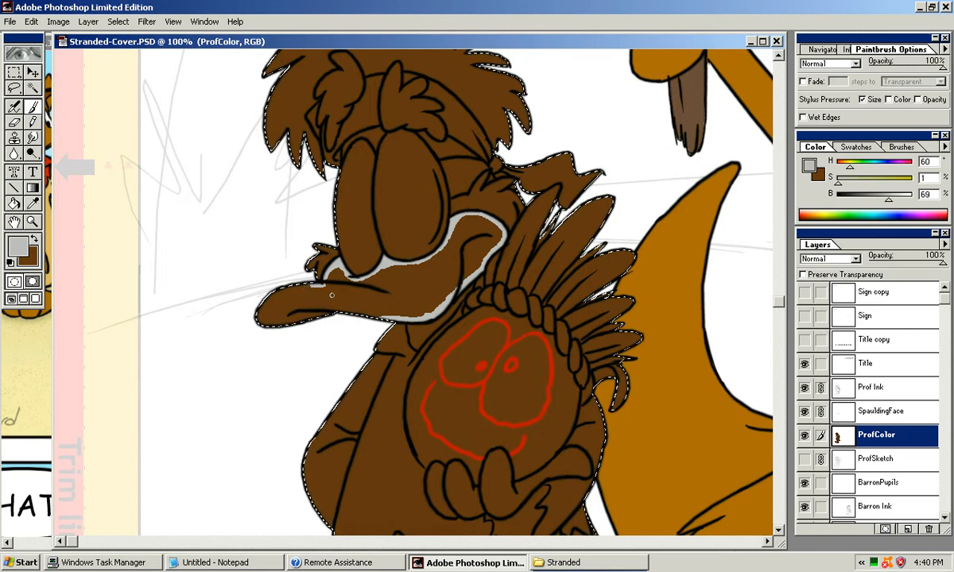
key(n)
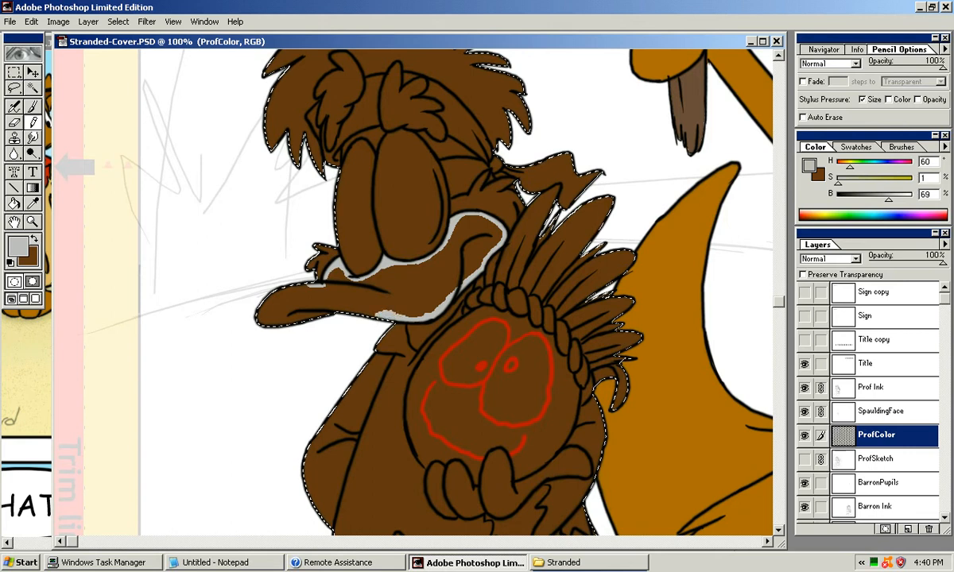
Step: Try to fill the character's bill with light grey once more, and undo the fill
key(g)
click(342, 373)
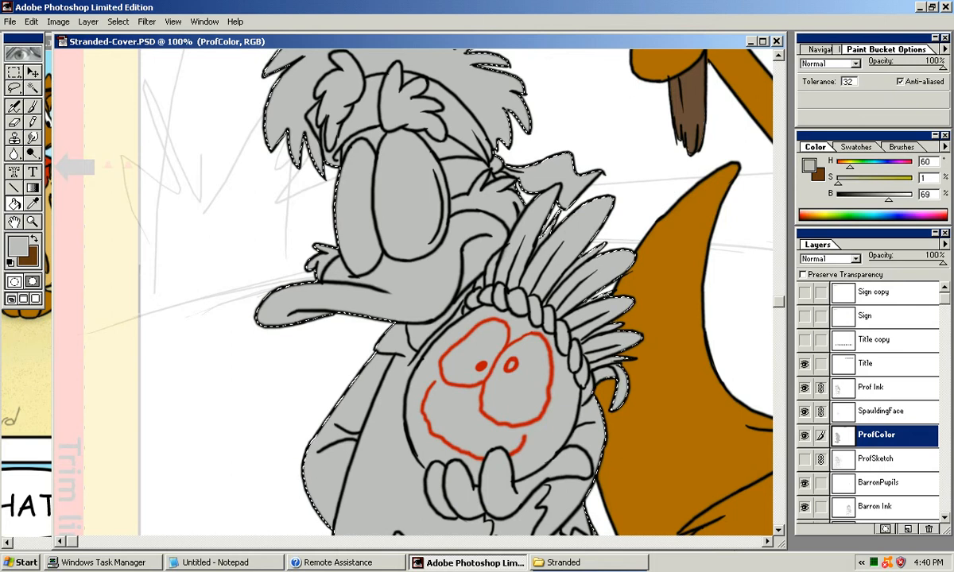
key(ctrl+z)
Step: Outline the rest of the bill in light grey, around its tip and along the lower lip to the existing underside stroke
key(ctrl+plus)
key(ctrl+plus)
drag(342, 326, 534, 324)
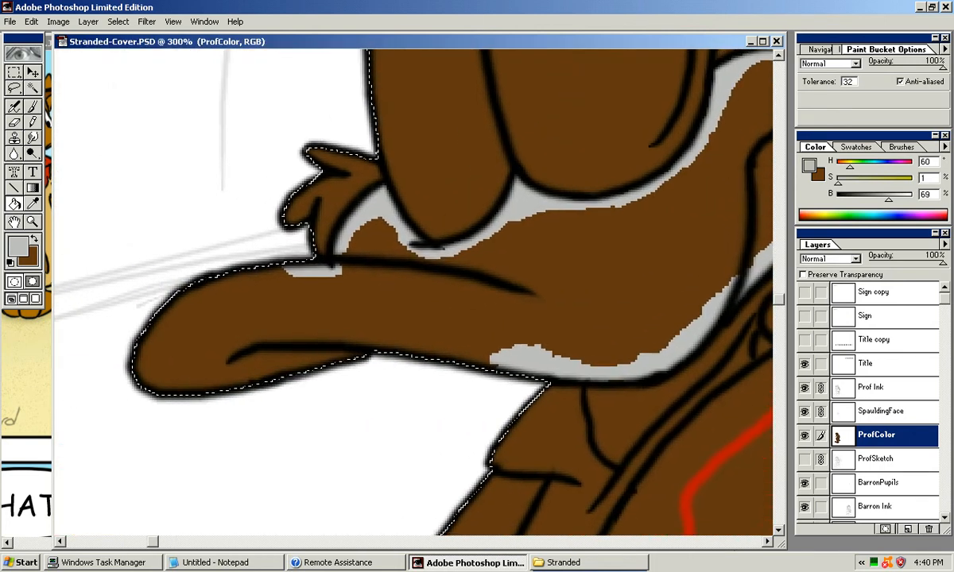
key(n)
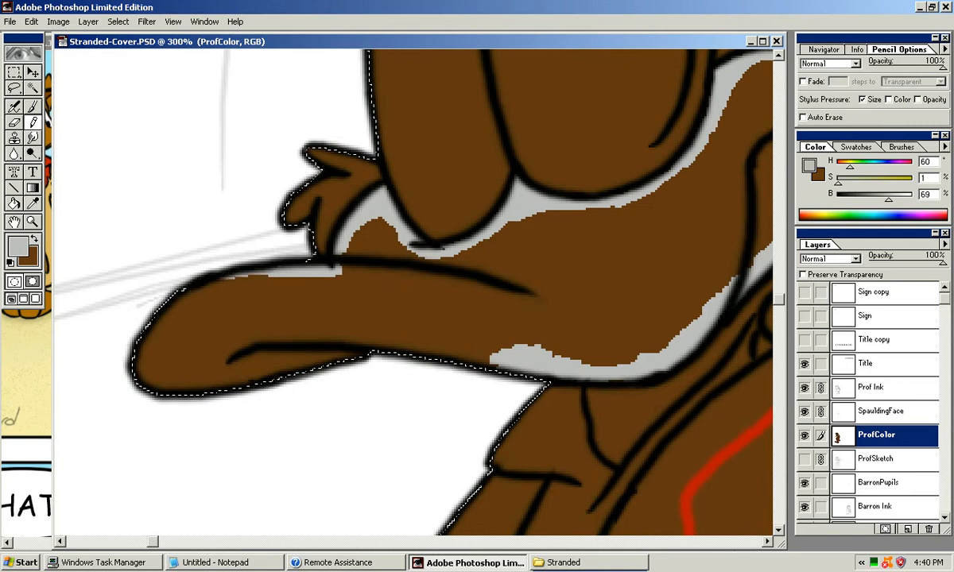
mouse_move(155, 314)
mouse_down()
mouse_move(127, 352)
mouse_move(156, 339)
mouse_move(162, 299)
mouse_up()
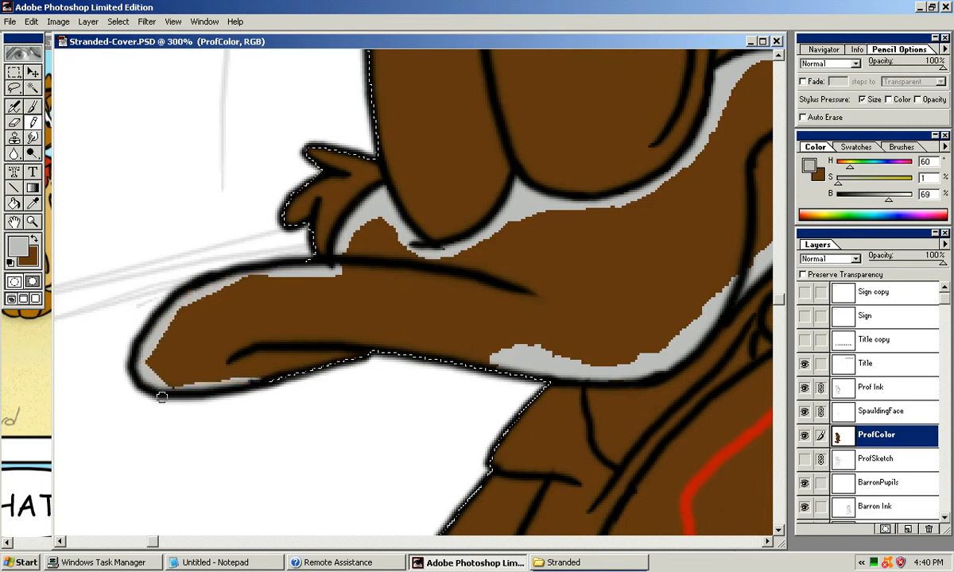
drag(267, 383, 274, 379)
drag(370, 349, 490, 364)
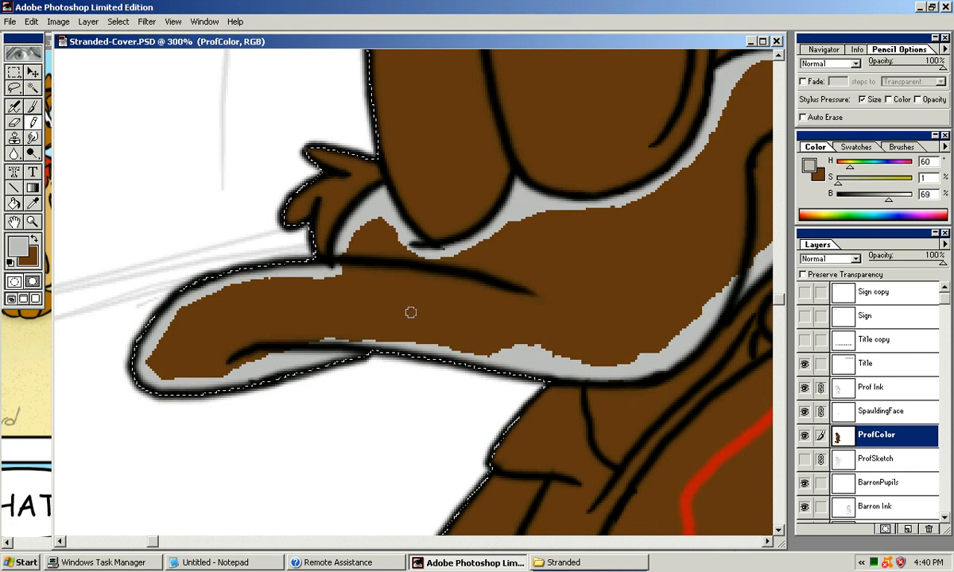
Step: Fill the fully outlined bill with light grey using the Paint Bucket
key(ctrl+minus)
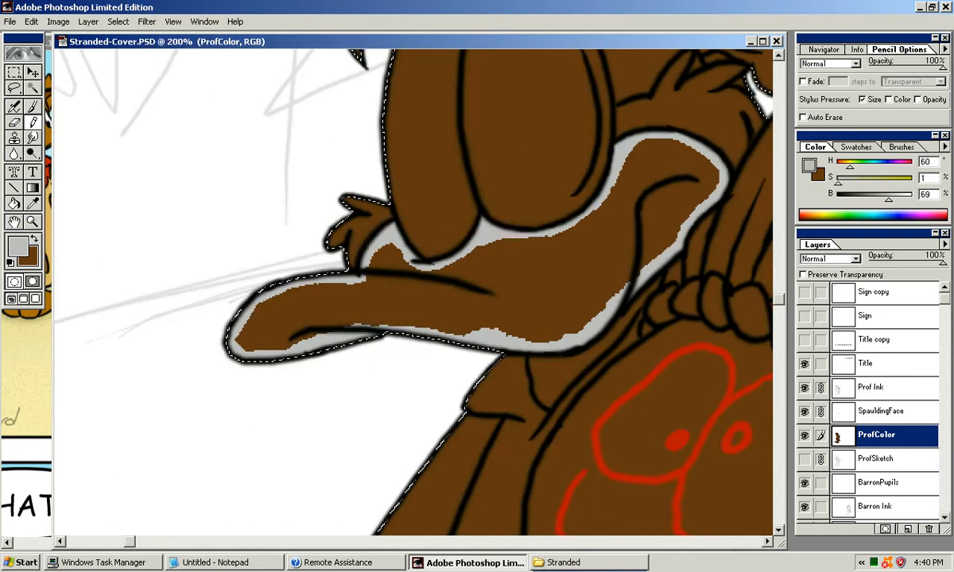
key(g)
click(532, 300)
drag(533, 300, 454, 312)
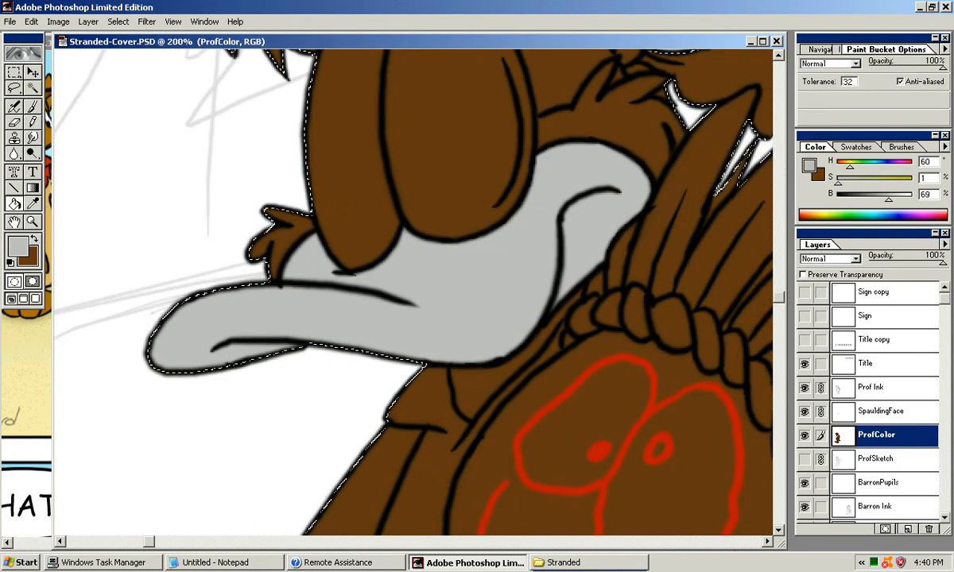
Step: Outline the professor's tail in light grey with the Pencil, along the ragged coat hem and down beside the leg
key(n)
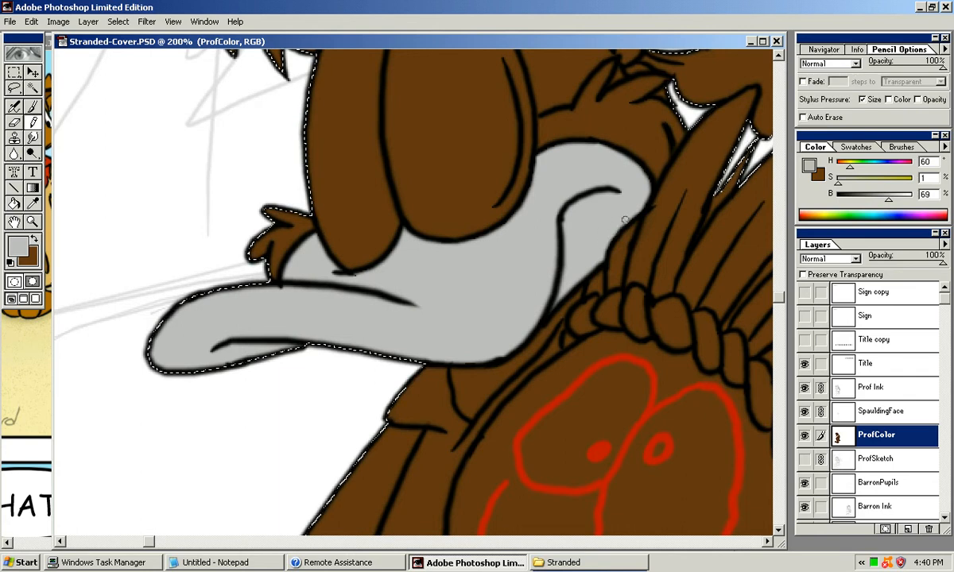
mouse_move(561, 233)
mouse_down()
mouse_move(434, 336)
mouse_move(380, 399)
mouse_move(356, 290)
mouse_up()
drag(548, 477, 468, 149)
drag(527, 490, 481, 235)
key(ctrl+plus)
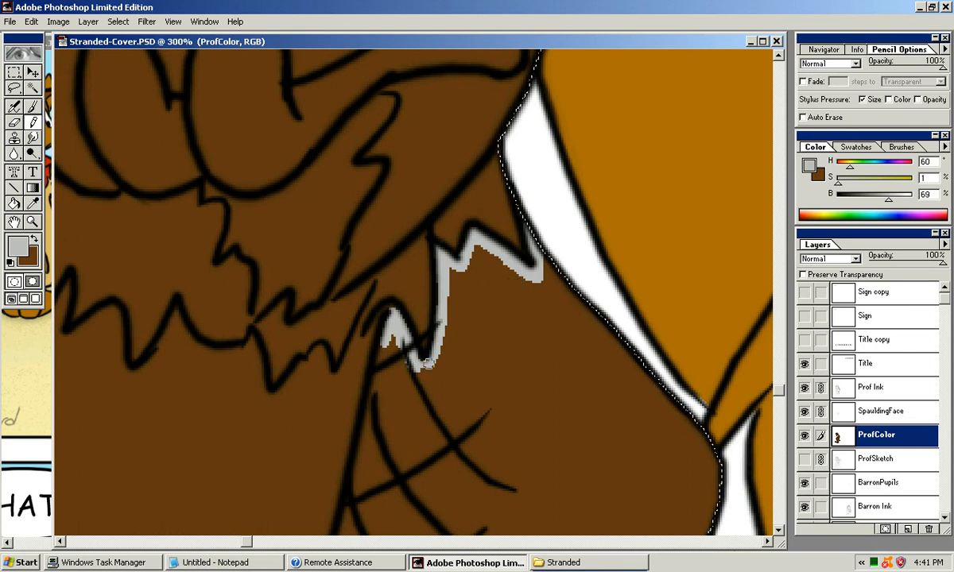
mouse_move(405, 355)
mouse_down()
mouse_move(379, 373)
mouse_move(401, 321)
mouse_up()
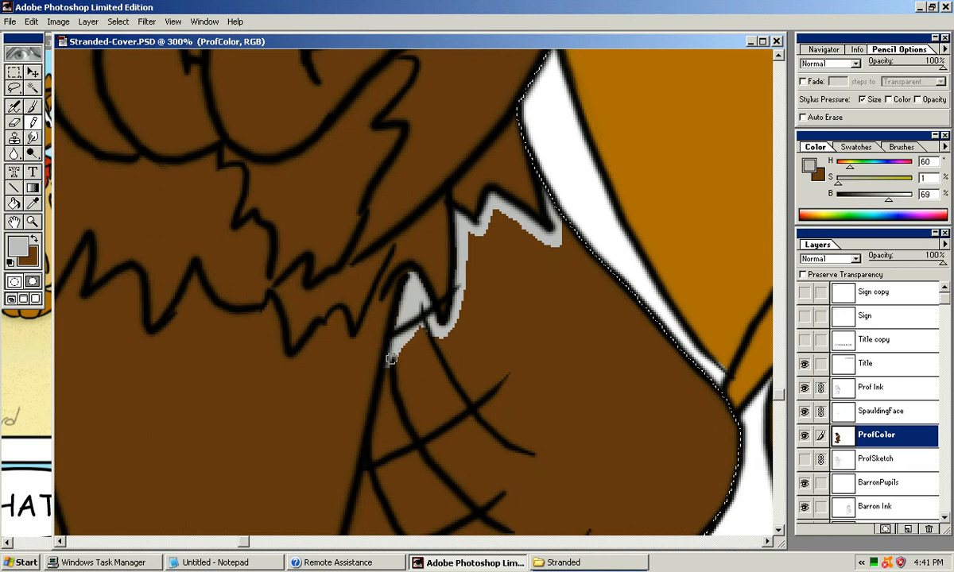
mouse_move(391, 368)
mouse_down()
mouse_move(426, 297)
mouse_move(424, 313)
mouse_up()
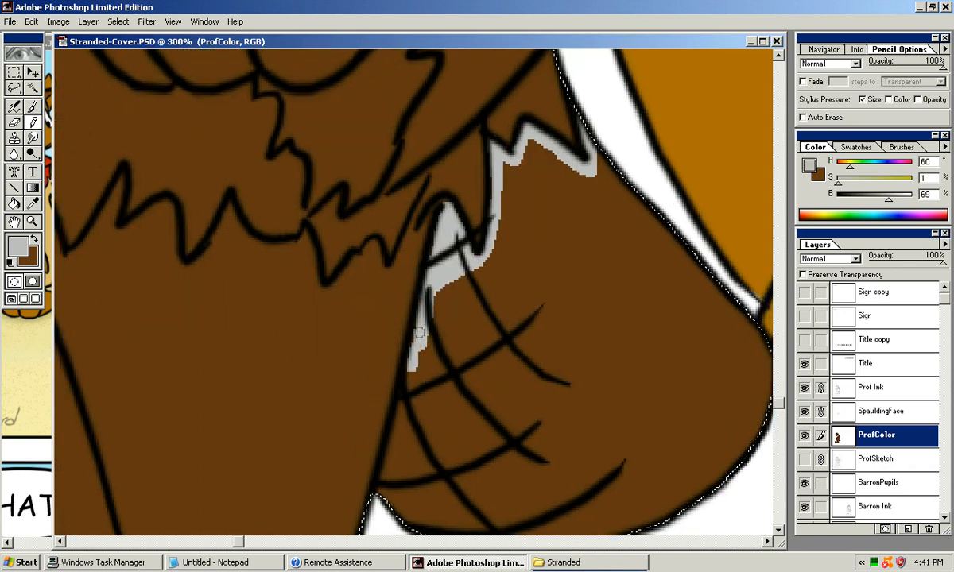
drag(404, 379, 425, 311)
drag(423, 321, 419, 352)
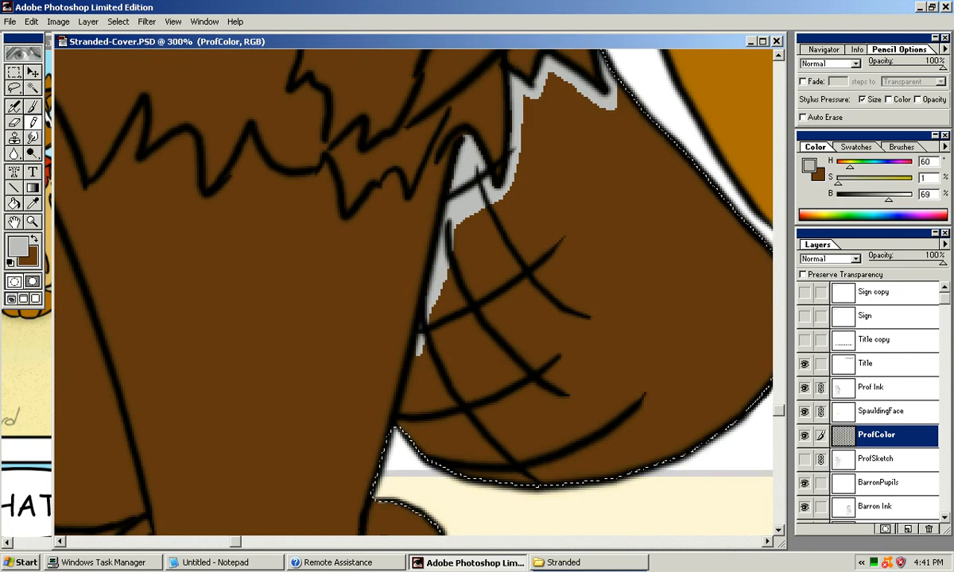
mouse_move(404, 382)
mouse_down()
mouse_move(421, 314)
mouse_move(427, 335)
mouse_up()
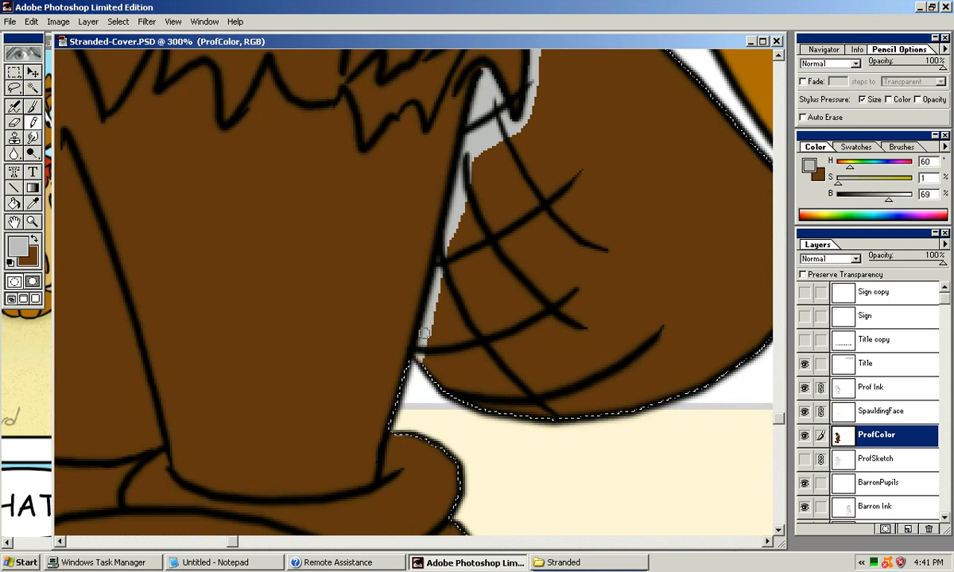
Step: Fill the outlined tail with light grey using the Paint Bucket
key(ctrl+minus)
key(ctrl+minus)
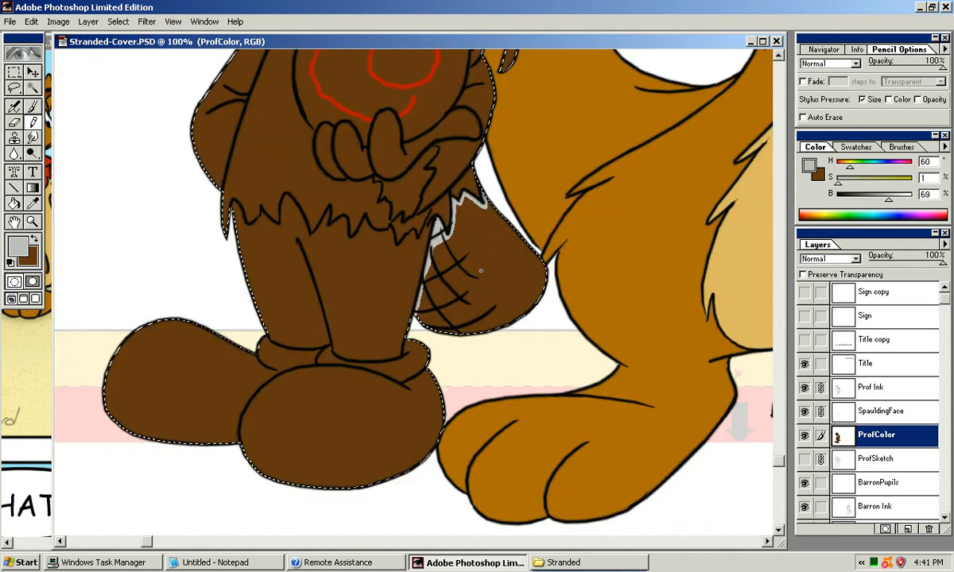
mouse_move(414, 199)
mouse_down()
mouse_move(381, 281)
mouse_move(403, 384)
mouse_move(434, 443)
mouse_move(486, 300)
mouse_move(463, 176)
mouse_up()
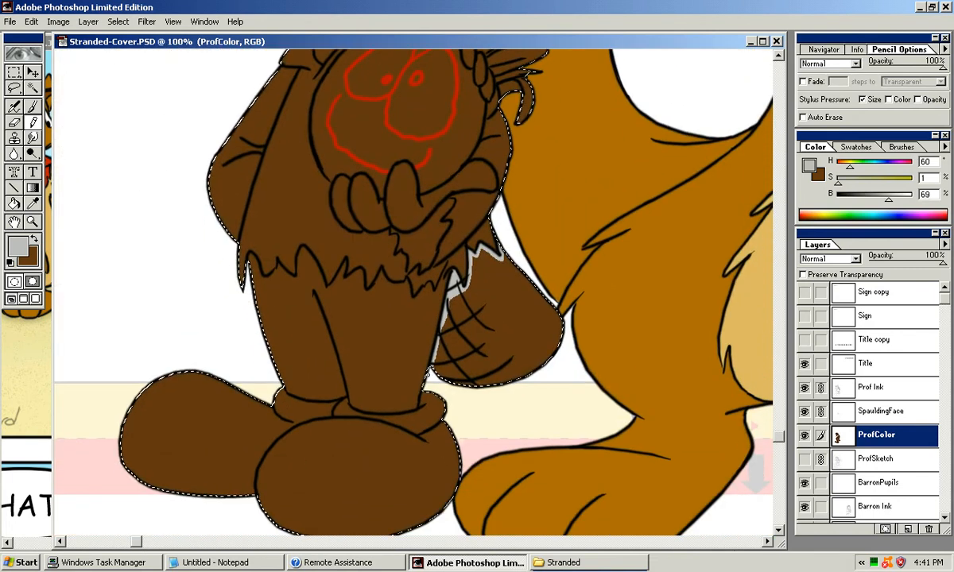
key(k)
click(484, 339)
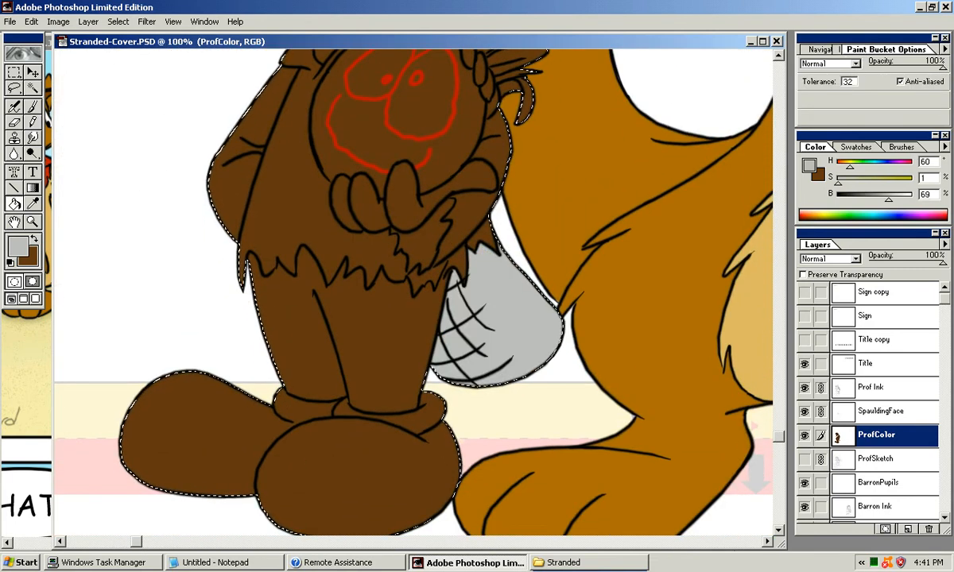
Step: Sample the pale grey of the professor's eyebrow from the reference comic as the foreground colour, and return to the cover
drag(469, 246, 394, 420)
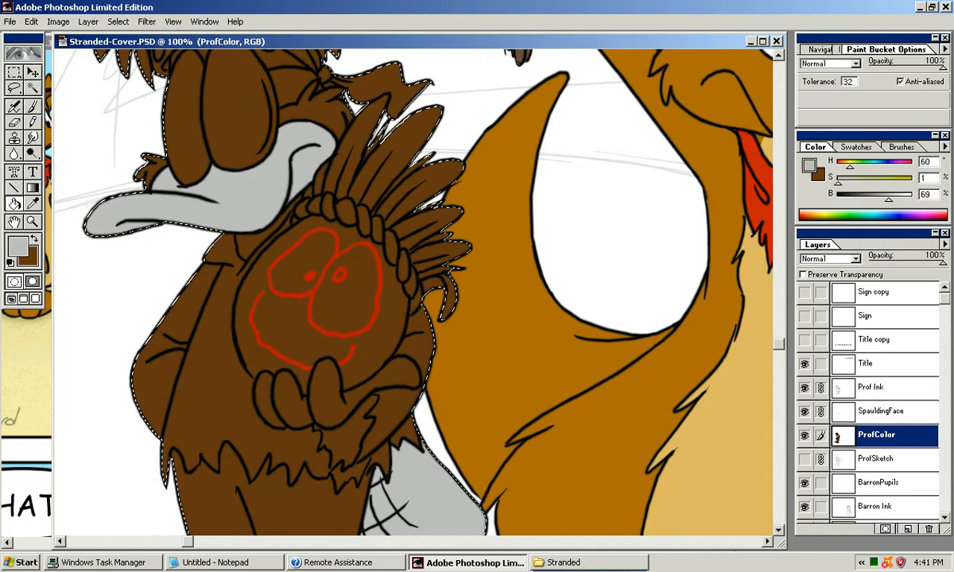
drag(394, 421, 500, 450)
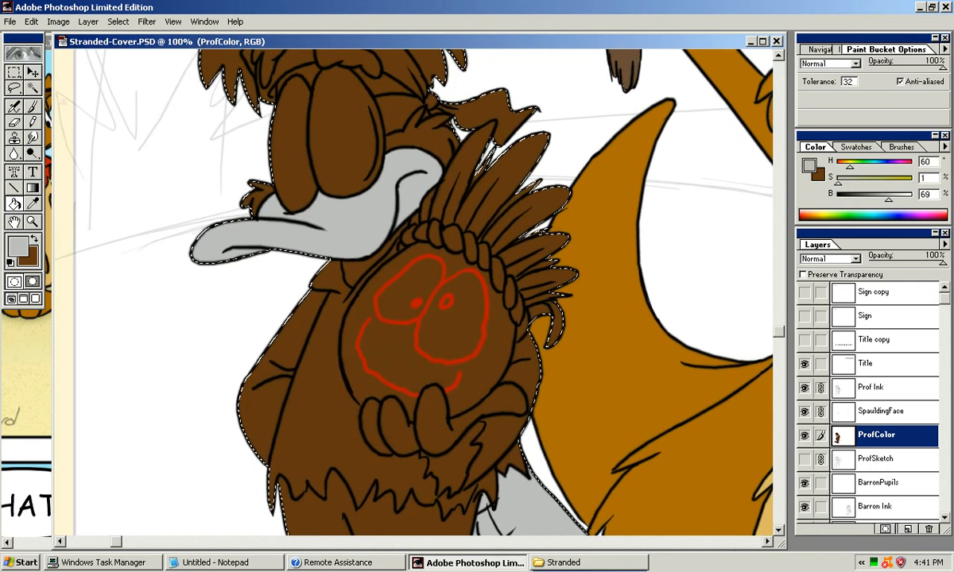
key(ctrl+plus)
drag(414, 246, 501, 490)
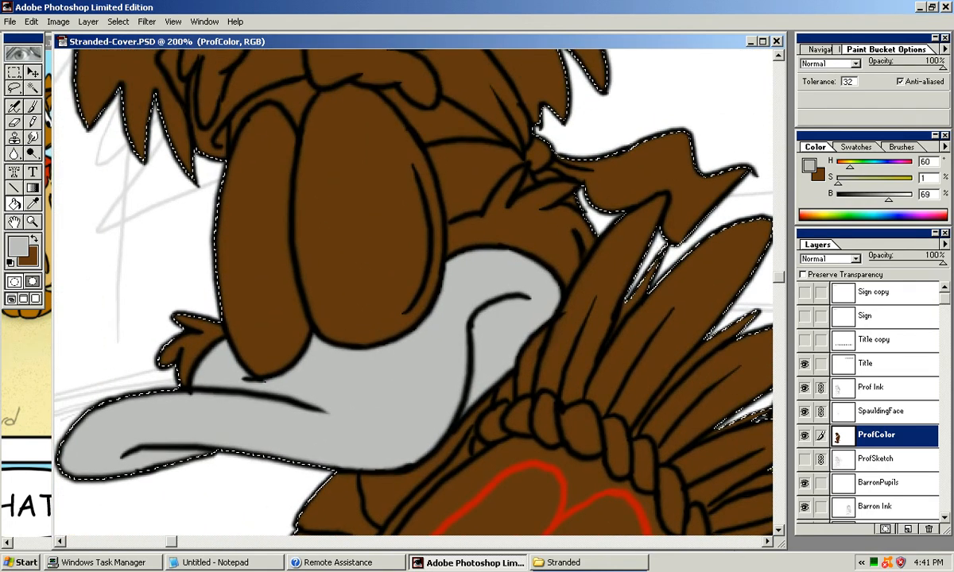
drag(414, 270, 436, 351)
key(ctrl+Tab)
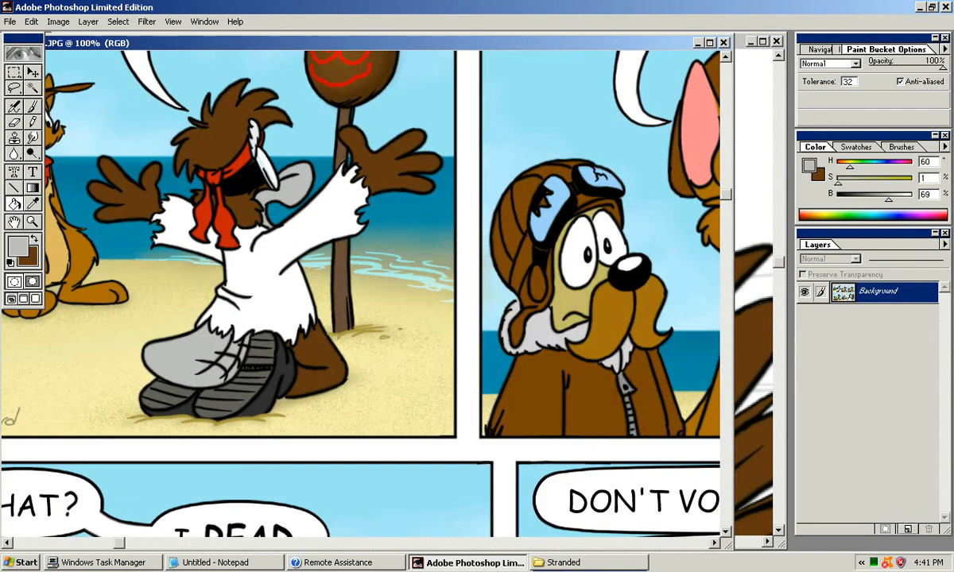
drag(660, 318, 84, 282)
drag(413, 389, 302, 94)
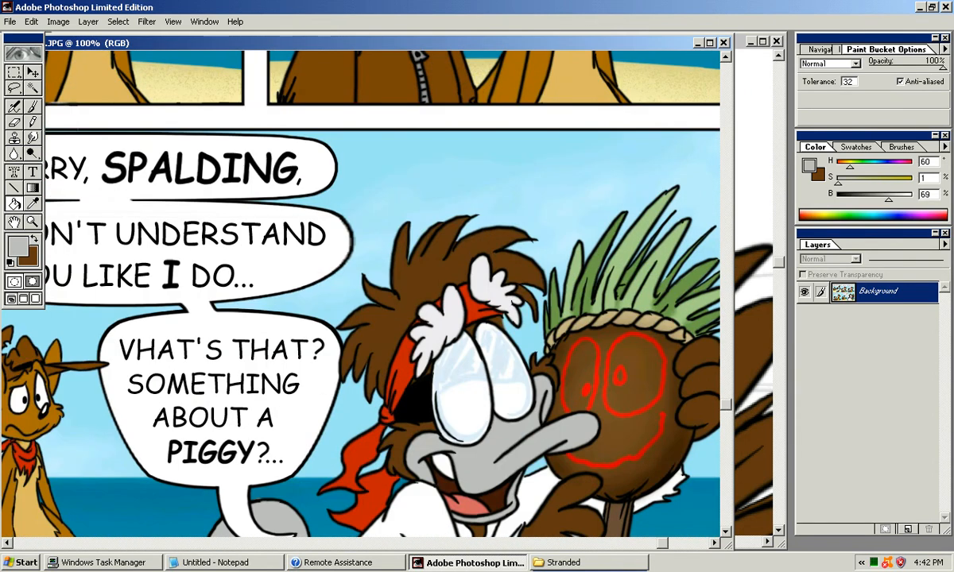
alt+click(434, 324)
click(754, 318)
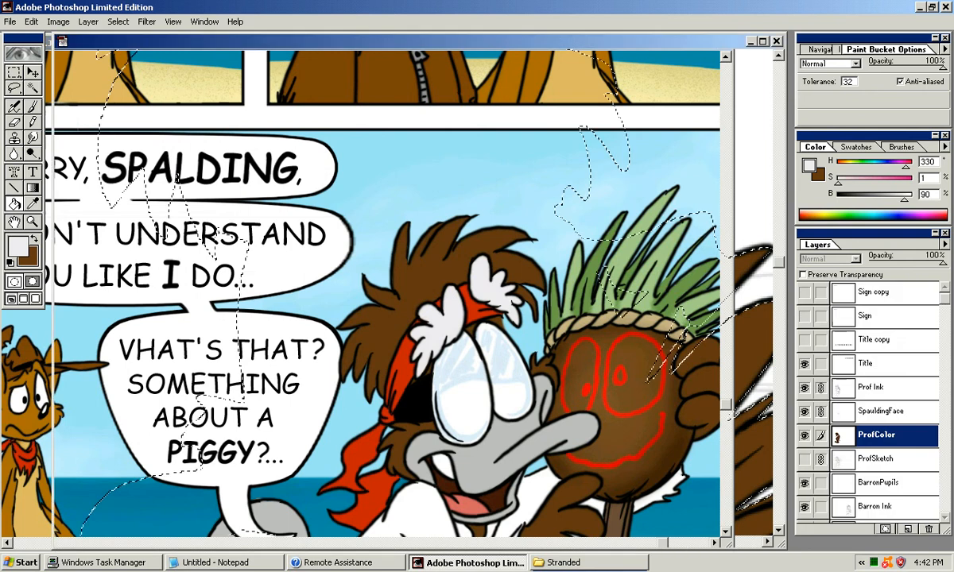
Step: Keep the pale grey as background colour and sample the headband's red from the reference comic as the foreground colour
drag(397, 279, 555, 198)
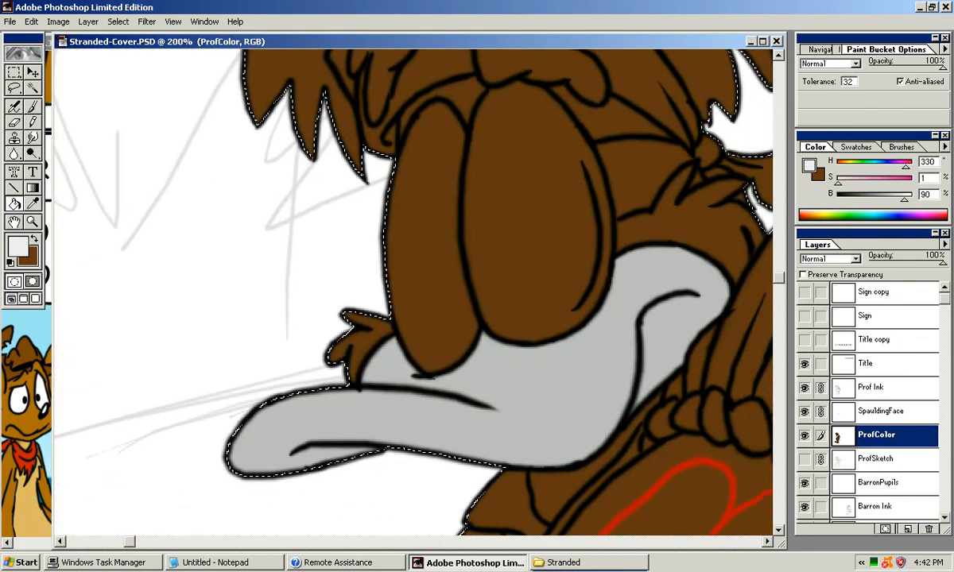
key(b)
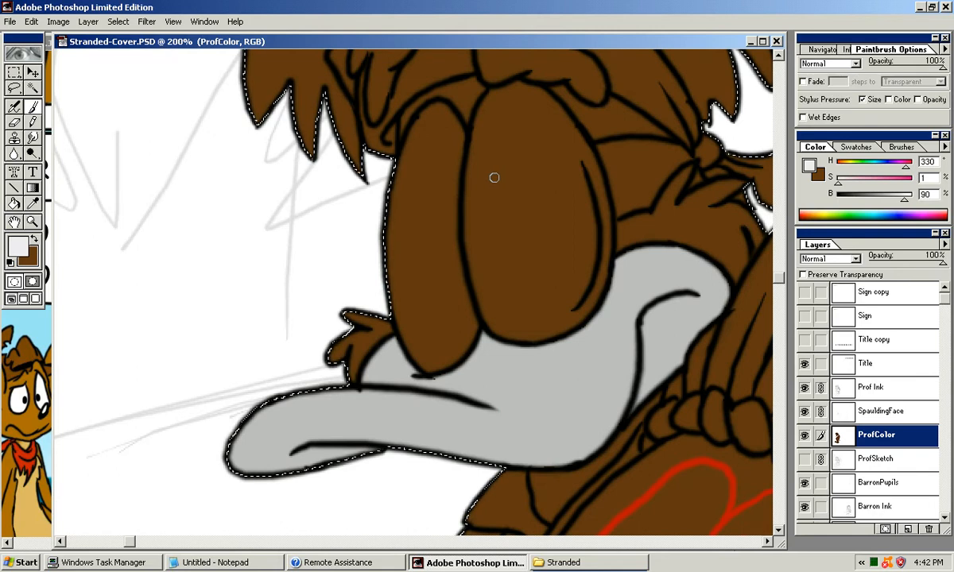
drag(494, 177, 421, 327)
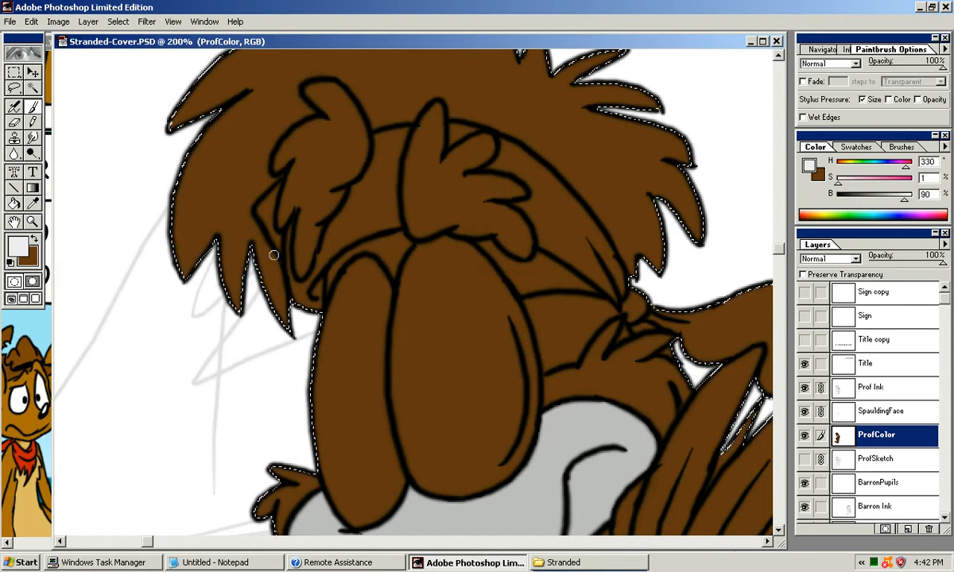
key(x)
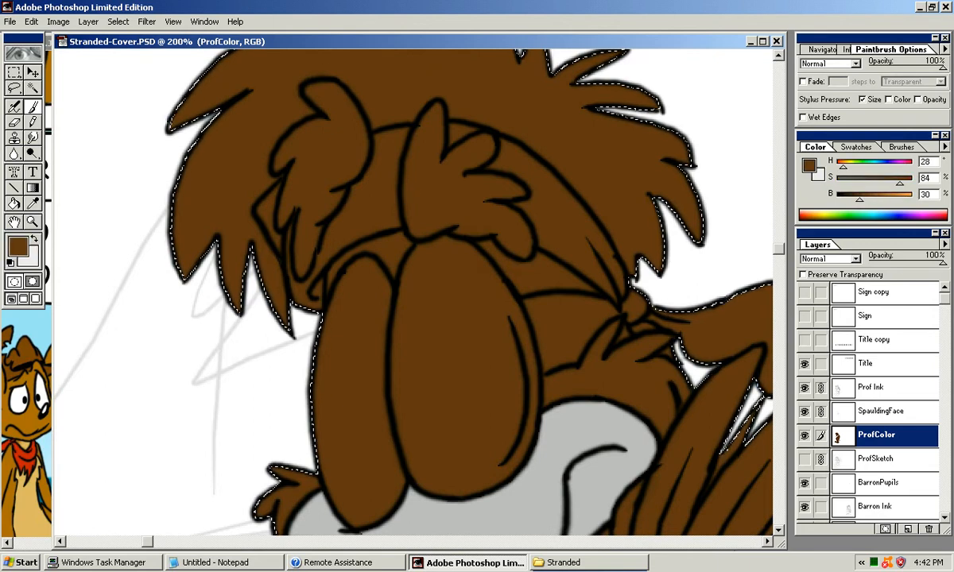
key(ctrl+Tab)
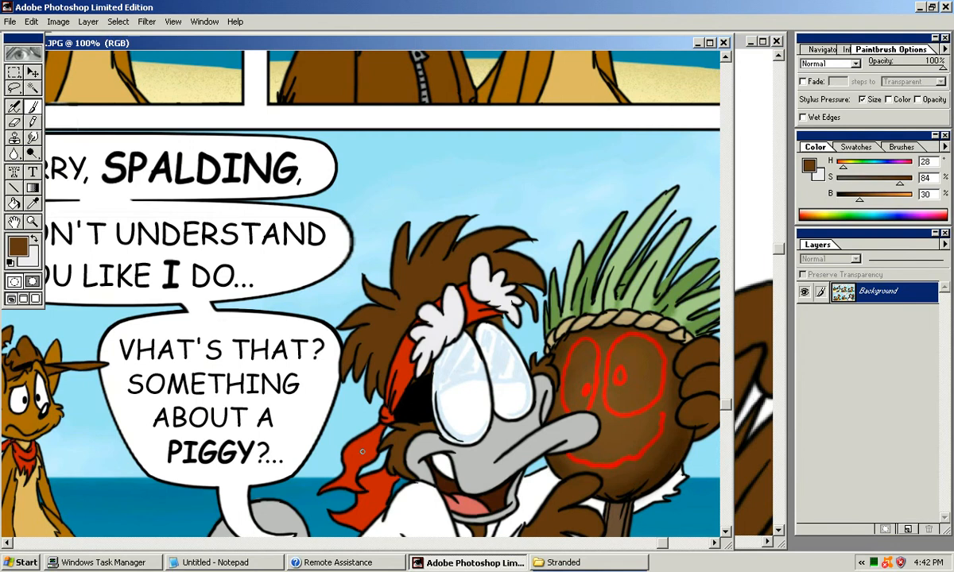
alt+click(474, 308)
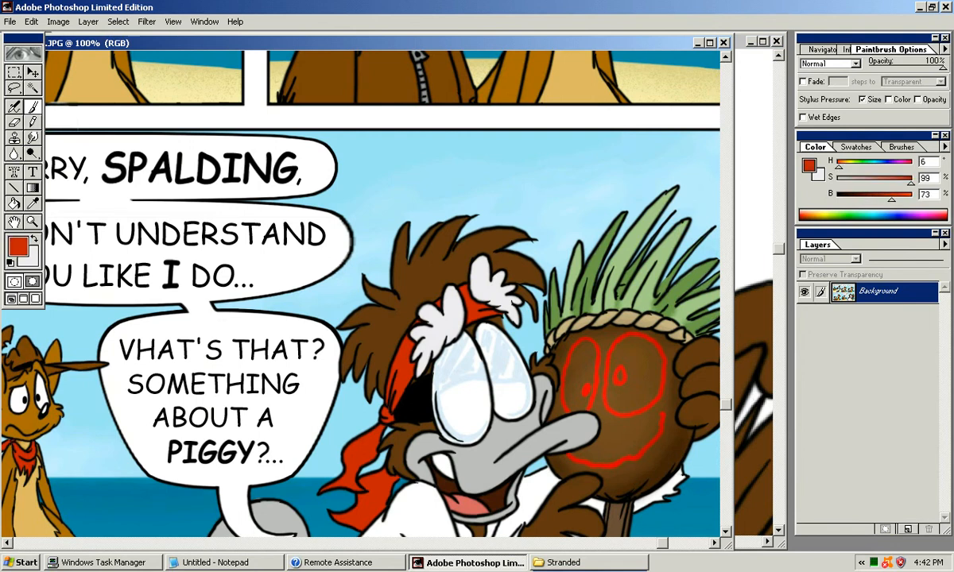
key(ctrl+Tab)
scroll(338, 194, down, 1)
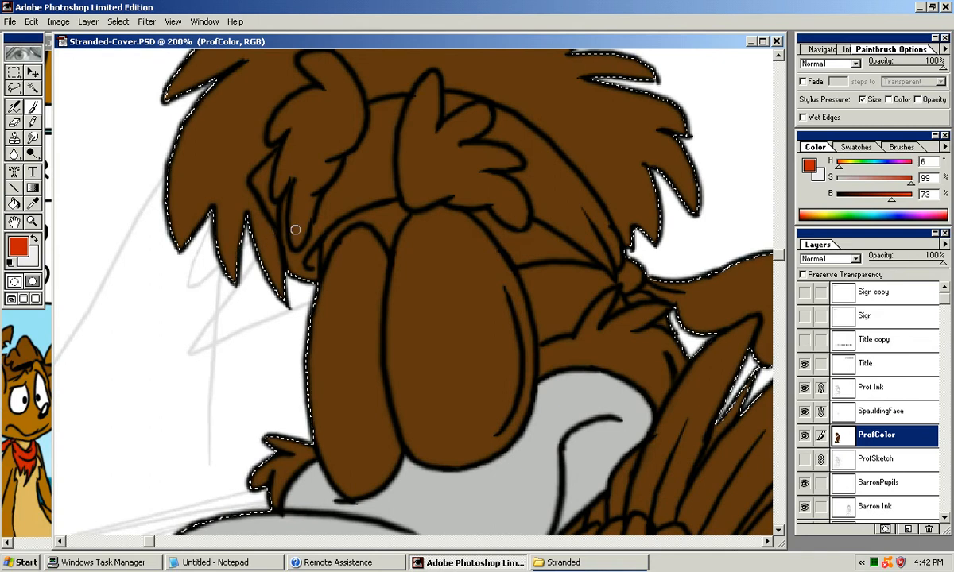
Step: Undo the last red paintbrush stroke and pencil red into the narrow headband areas around the front eyebrow's tip
key(ctrl+plus)
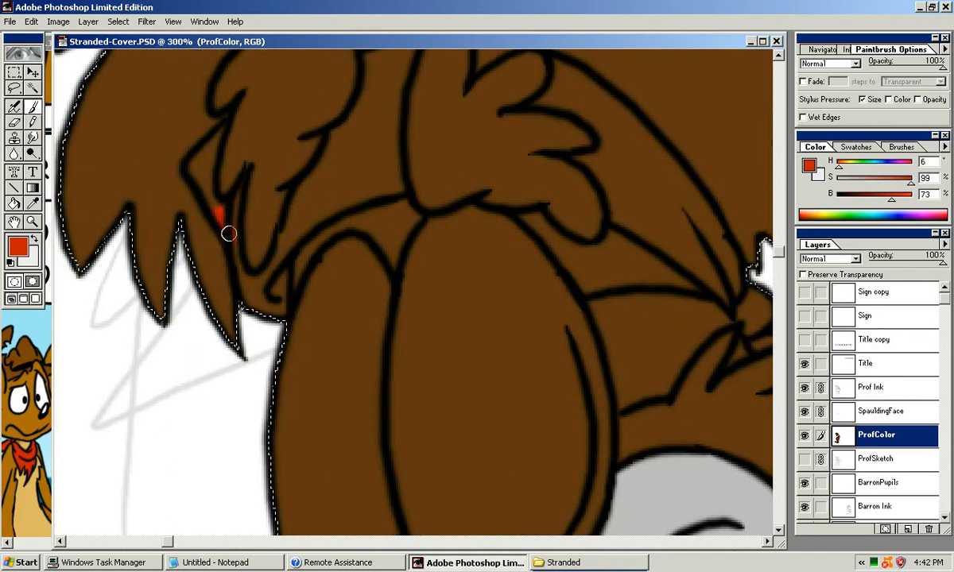
key(n)
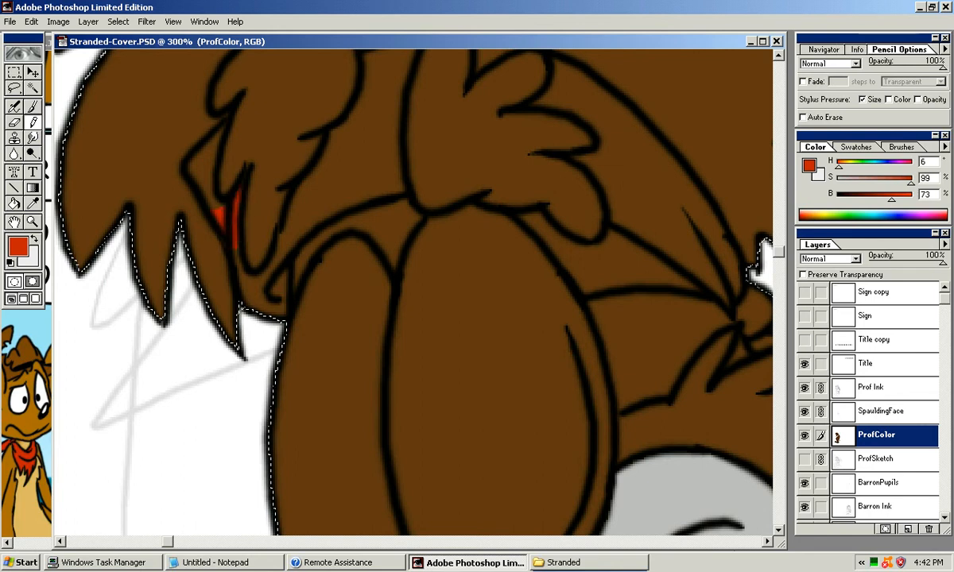
key(ctrl+z)
drag(236, 226, 241, 272)
drag(217, 208, 227, 229)
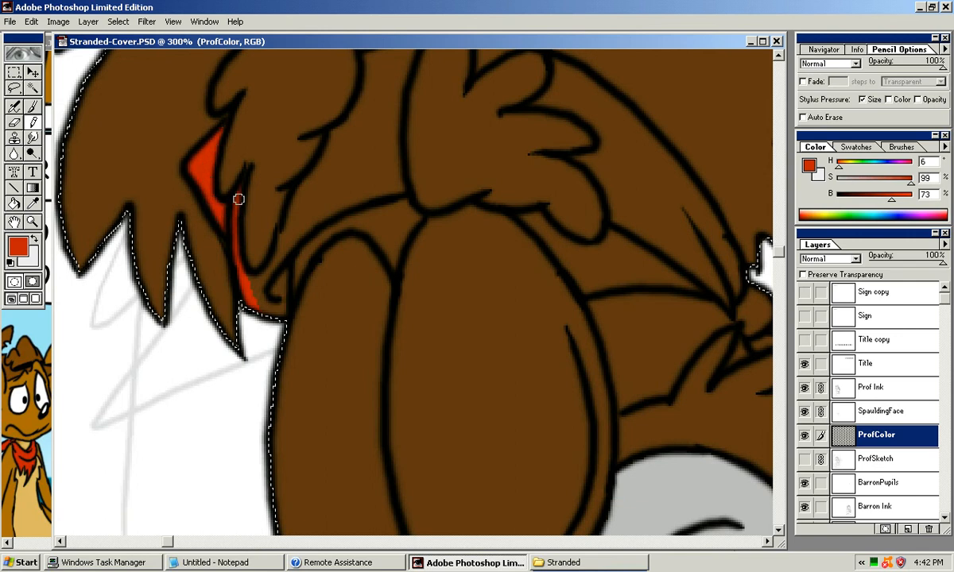
scroll(250, 230, down, 2)
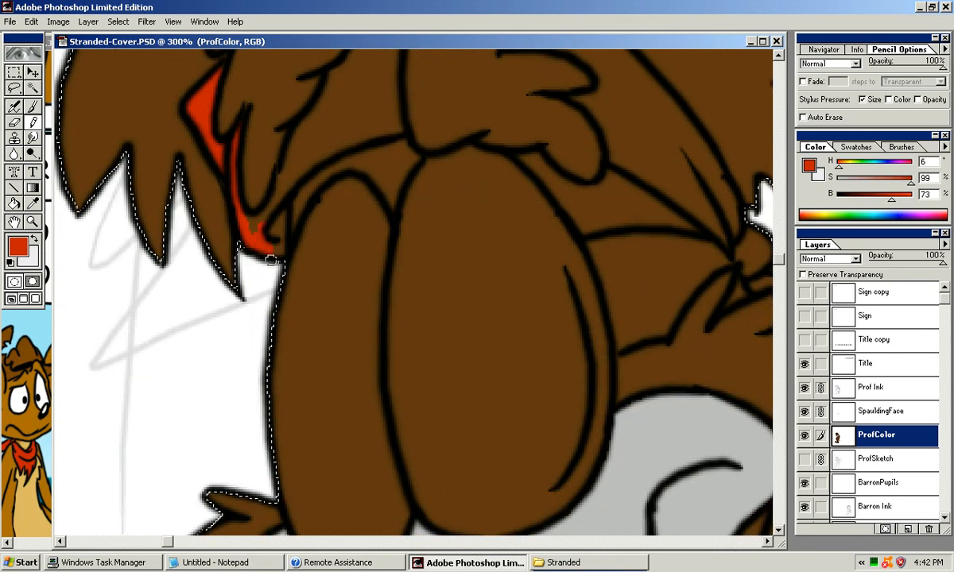
Step: Outline the headband section between the two eyebrows in red with the Pencil and fill its interior with the Paint Bucket
mouse_move(275, 231)
mouse_down()
mouse_move(241, 226)
mouse_move(282, 192)
mouse_move(270, 214)
mouse_move(317, 151)
mouse_move(357, 130)
mouse_move(376, 128)
mouse_move(331, 150)
mouse_move(399, 125)
mouse_up()
key(space)
drag(398, 124, 379, 218)
mouse_move(325, 136)
mouse_down()
mouse_move(371, 127)
mouse_move(349, 182)
mouse_move(354, 196)
mouse_move(362, 138)
mouse_move(351, 133)
mouse_move(345, 211)
mouse_move(345, 143)
mouse_move(346, 258)
mouse_up()
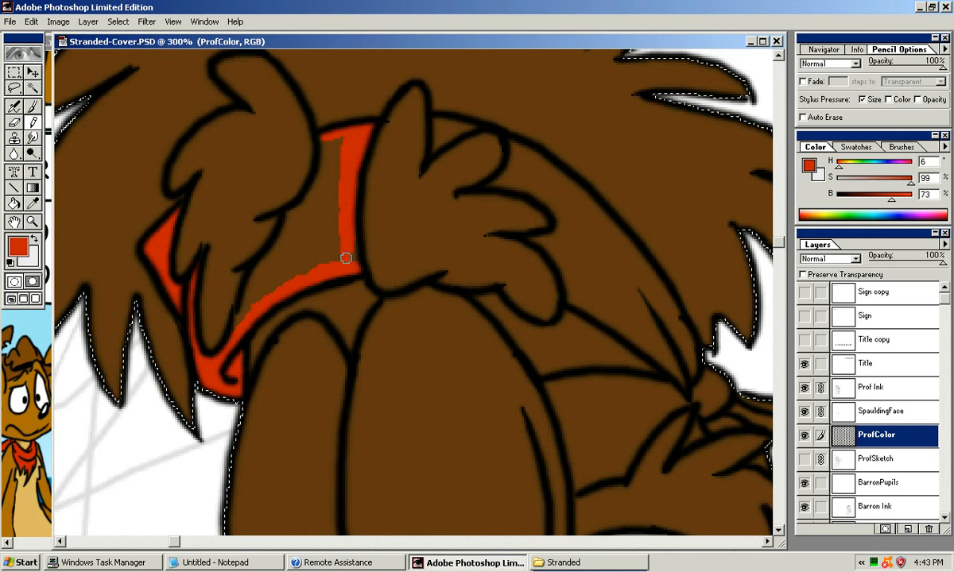
mouse_move(231, 333)
mouse_down()
mouse_move(248, 287)
mouse_move(233, 331)
mouse_up()
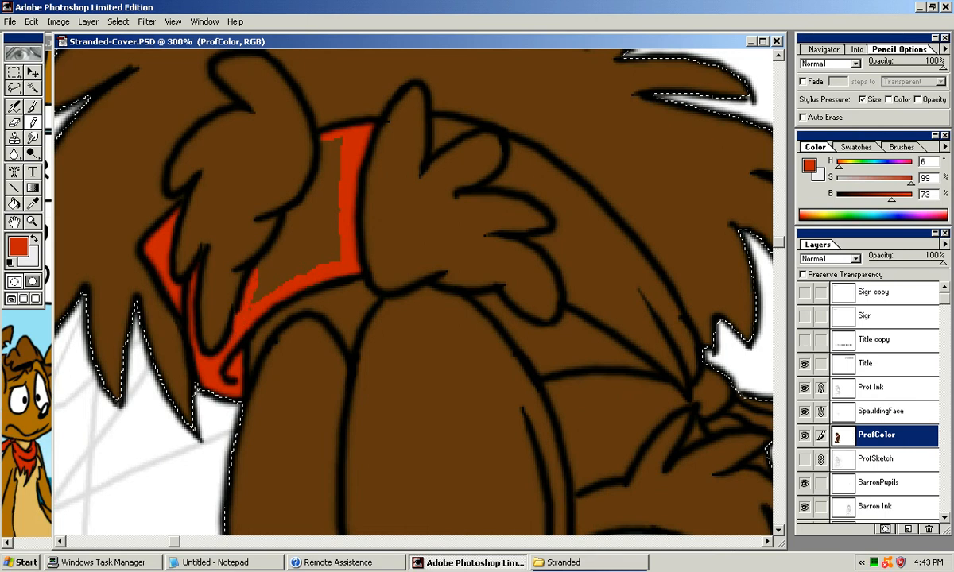
drag(250, 279, 255, 292)
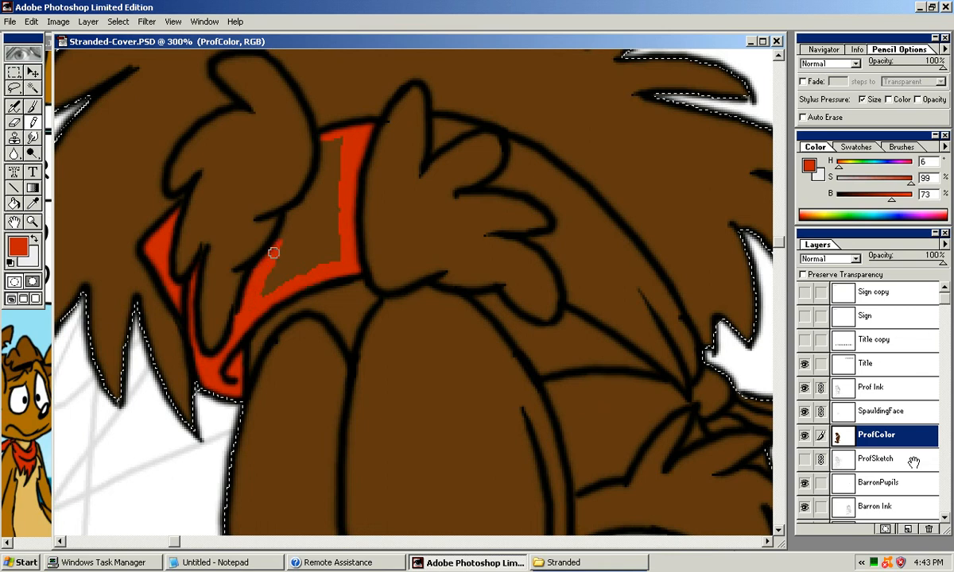
drag(291, 212, 319, 179)
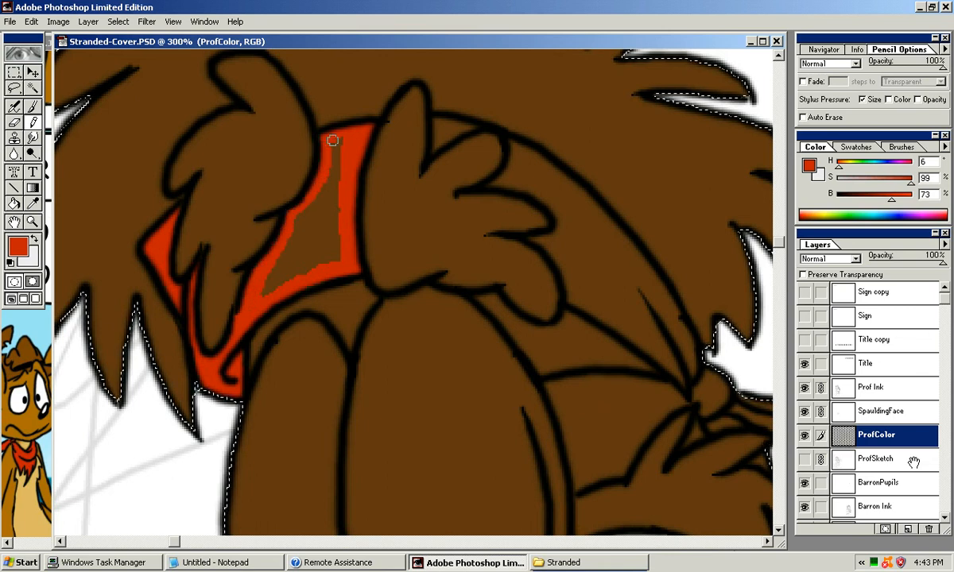
mouse_move(313, 195)
mouse_down()
mouse_move(321, 162)
mouse_move(330, 205)
mouse_move(315, 209)
mouse_move(314, 231)
mouse_move(343, 182)
mouse_up()
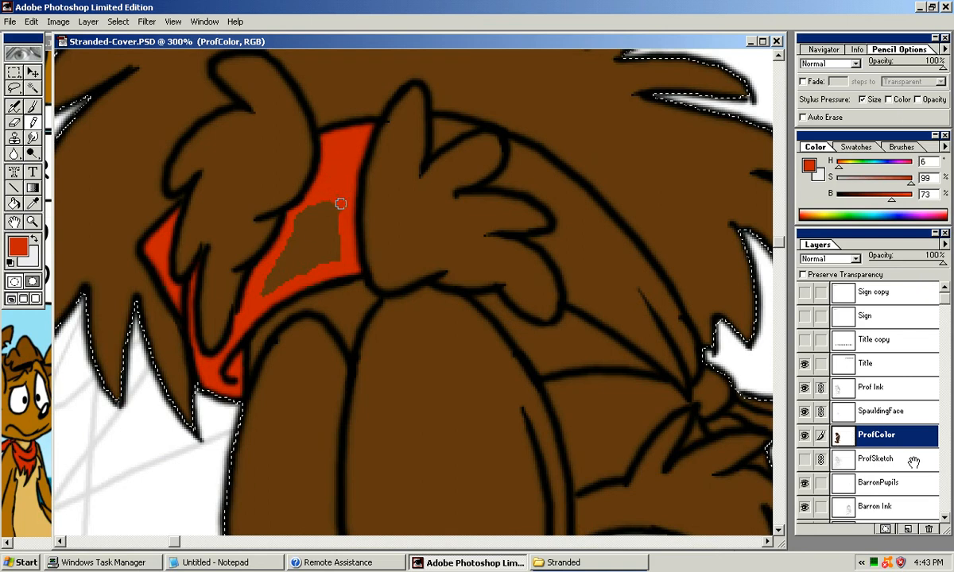
key(g)
click(321, 227)
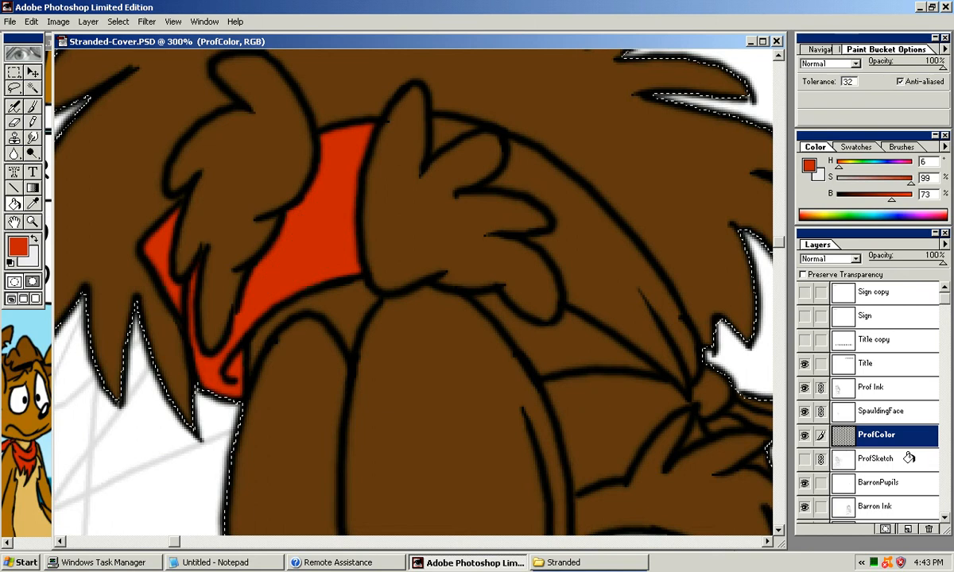
Step: Pencil red into the small headband gap between the rear eyebrow's upper tufts and the hairline
mouse_move(436, 143)
mouse_down()
mouse_move(352, 162)
mouse_move(350, 137)
mouse_up()
key(y)
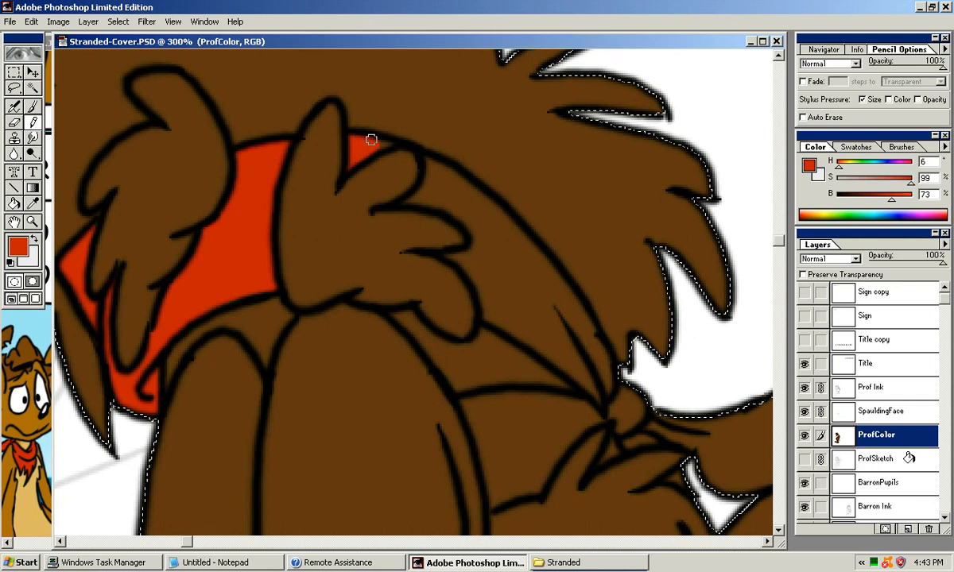
drag(390, 143, 393, 144)
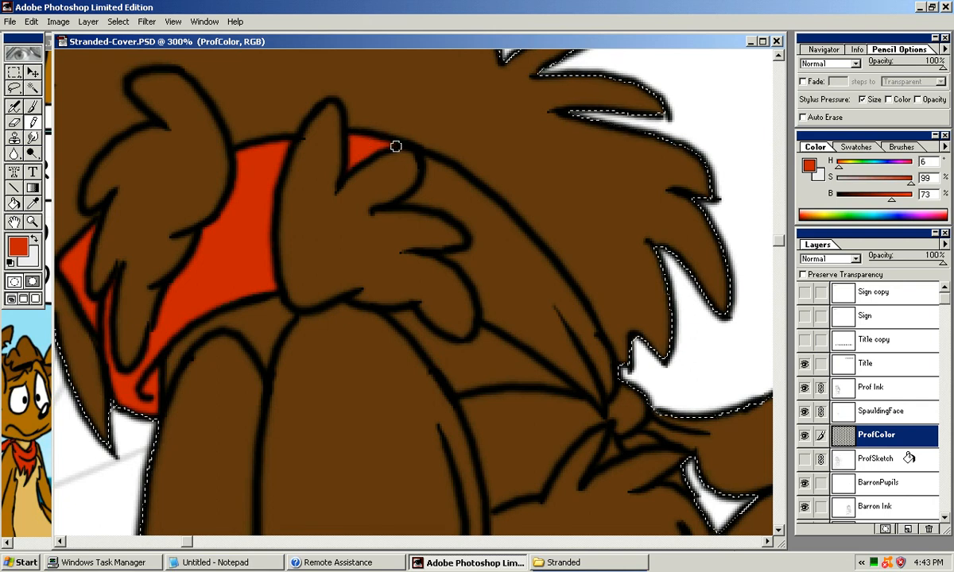
Step: Pencil red along the edges of the headband section between the rear eyebrow and the knot and fill its interior
key(space)
drag(373, 172, 338, 116)
mouse_move(450, 254)
mouse_down()
mouse_move(528, 301)
mouse_move(548, 326)
mouse_move(536, 303)
mouse_move(557, 339)
mouse_up()
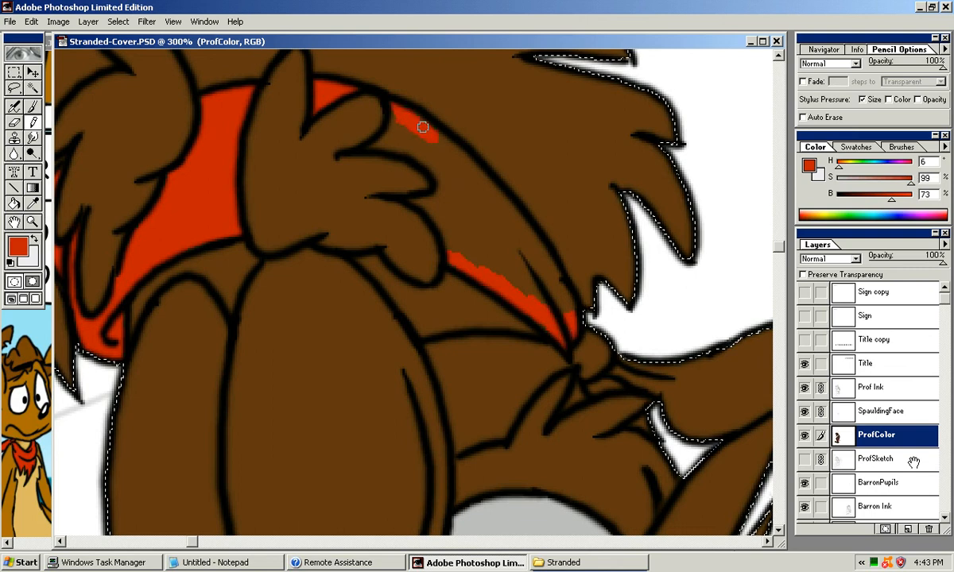
mouse_move(462, 160)
mouse_down()
mouse_move(507, 214)
mouse_move(479, 170)
mouse_move(495, 186)
mouse_move(553, 280)
mouse_up()
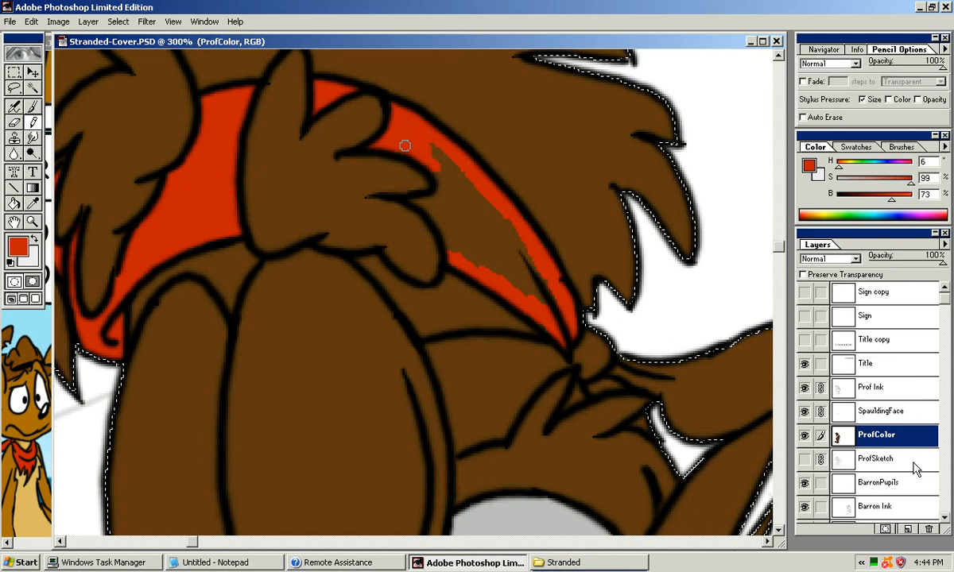
drag(435, 167, 424, 143)
drag(424, 202, 430, 200)
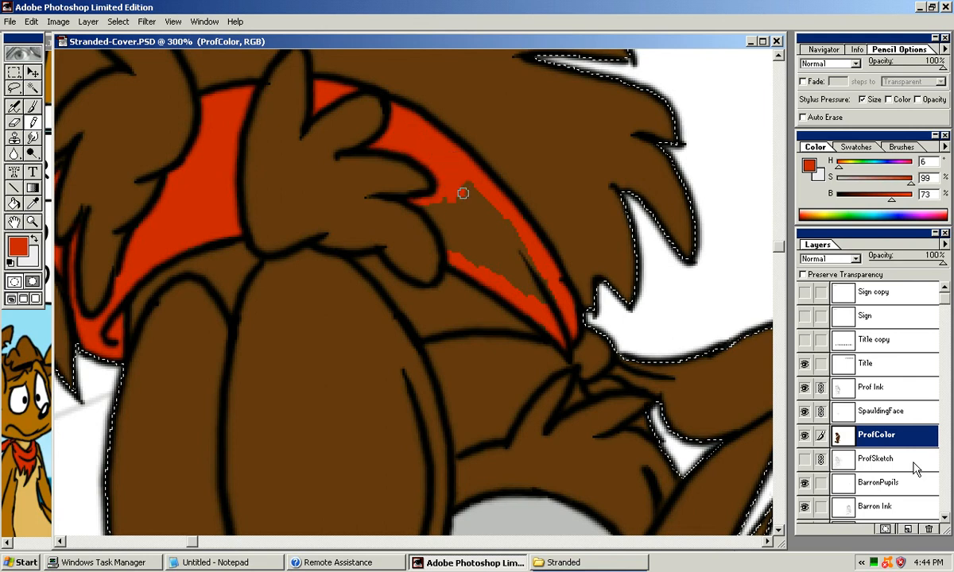
click(489, 192)
mouse_move(436, 210)
mouse_down()
mouse_move(422, 202)
mouse_move(462, 206)
mouse_up()
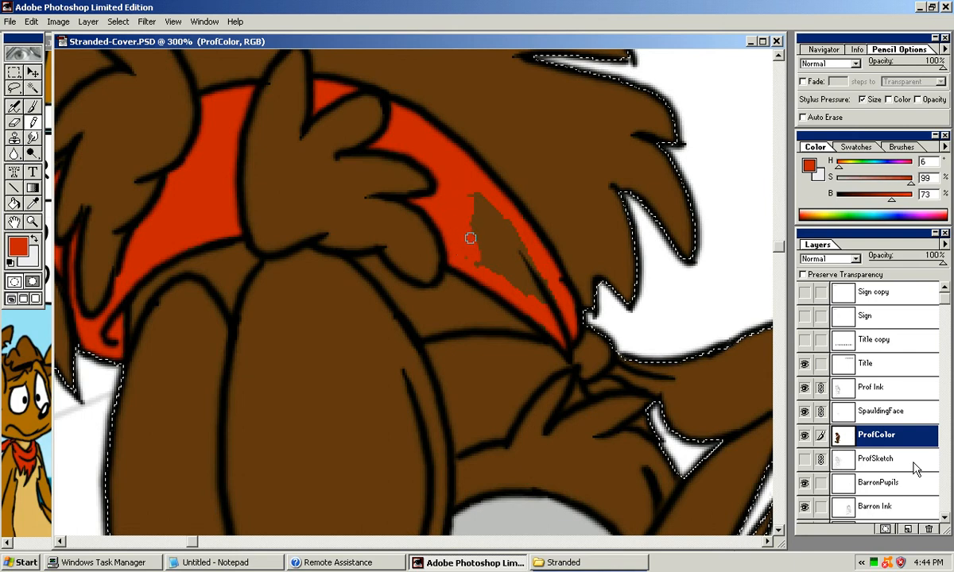
mouse_move(478, 245)
mouse_down()
mouse_move(469, 204)
mouse_move(521, 284)
mouse_move(487, 205)
mouse_up()
drag(541, 293, 529, 285)
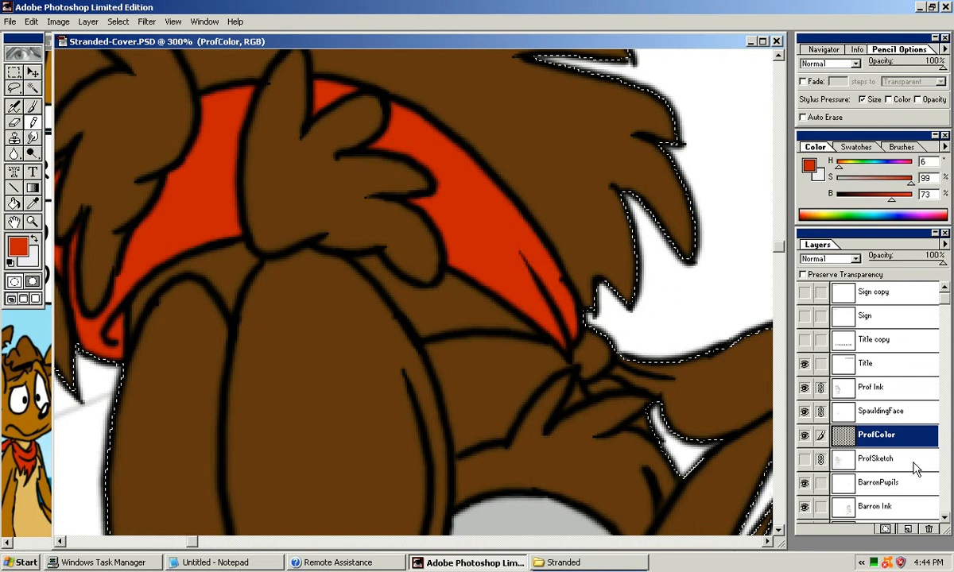
Step: Pencil red over the headband's knot, the small folds beside it and the loose end trailing behind the head
mouse_move(576, 338)
mouse_down()
mouse_move(564, 274)
mouse_move(578, 279)
mouse_up()
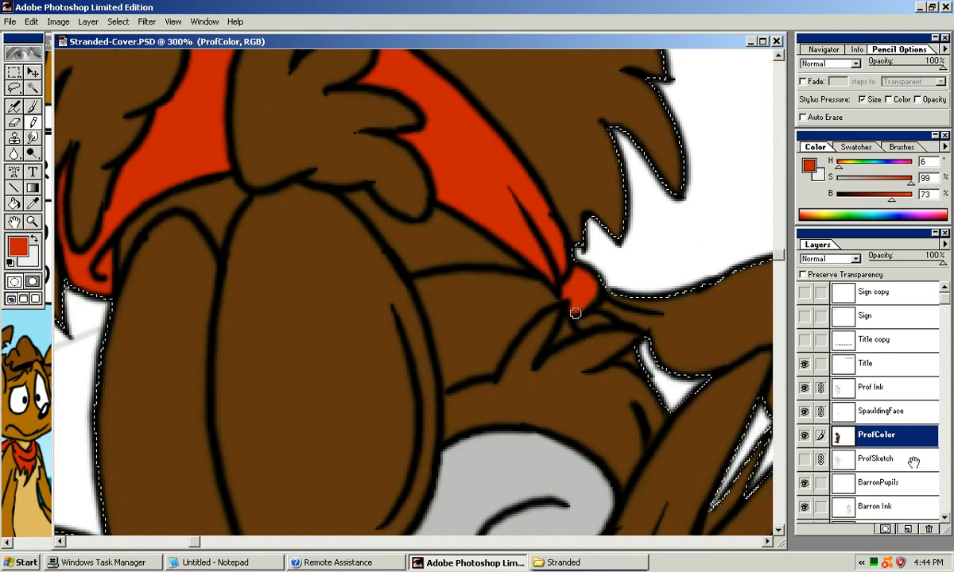
drag(586, 296, 465, 243)
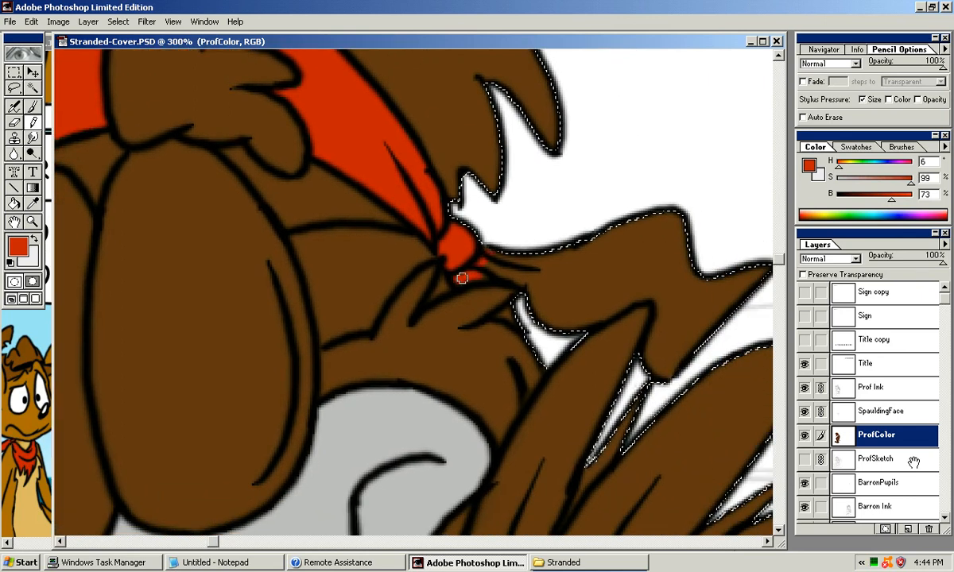
mouse_move(496, 274)
mouse_down()
mouse_move(519, 255)
mouse_move(500, 237)
mouse_move(436, 229)
mouse_up()
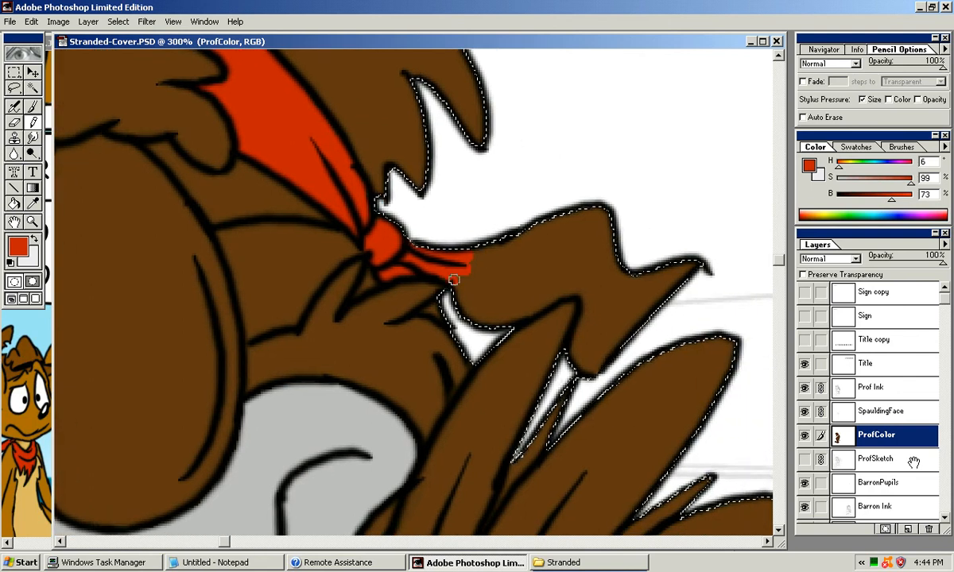
mouse_move(458, 298)
mouse_down()
mouse_move(513, 222)
mouse_move(492, 252)
mouse_move(508, 251)
mouse_move(477, 308)
mouse_move(519, 269)
mouse_move(507, 294)
mouse_move(563, 200)
mouse_move(498, 307)
mouse_move(508, 287)
mouse_move(498, 324)
mouse_move(570, 229)
mouse_move(545, 286)
mouse_move(558, 279)
mouse_move(511, 326)
mouse_move(549, 275)
mouse_up()
drag(637, 223, 612, 222)
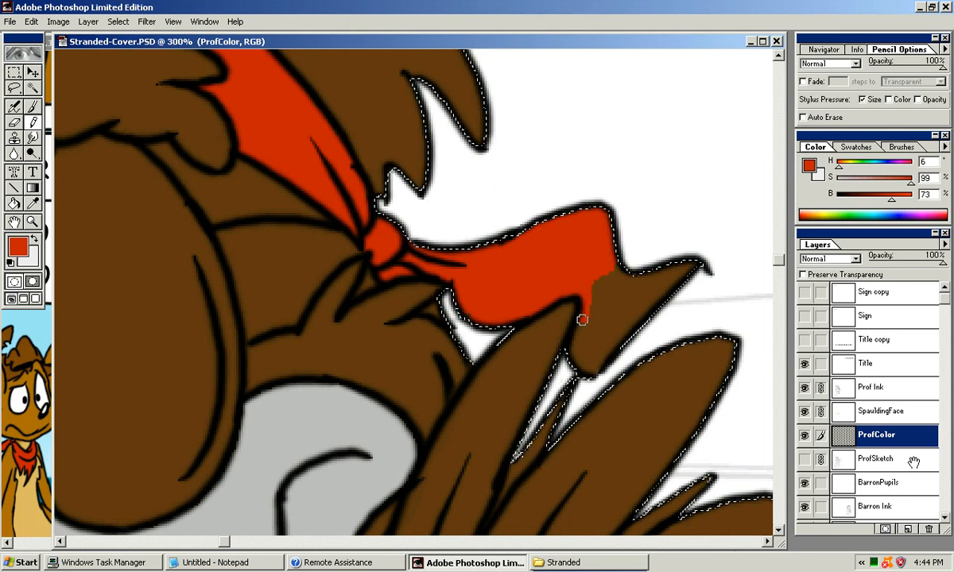
mouse_move(582, 333)
mouse_down()
mouse_move(609, 326)
mouse_move(589, 360)
mouse_move(677, 260)
mouse_move(640, 329)
mouse_up()
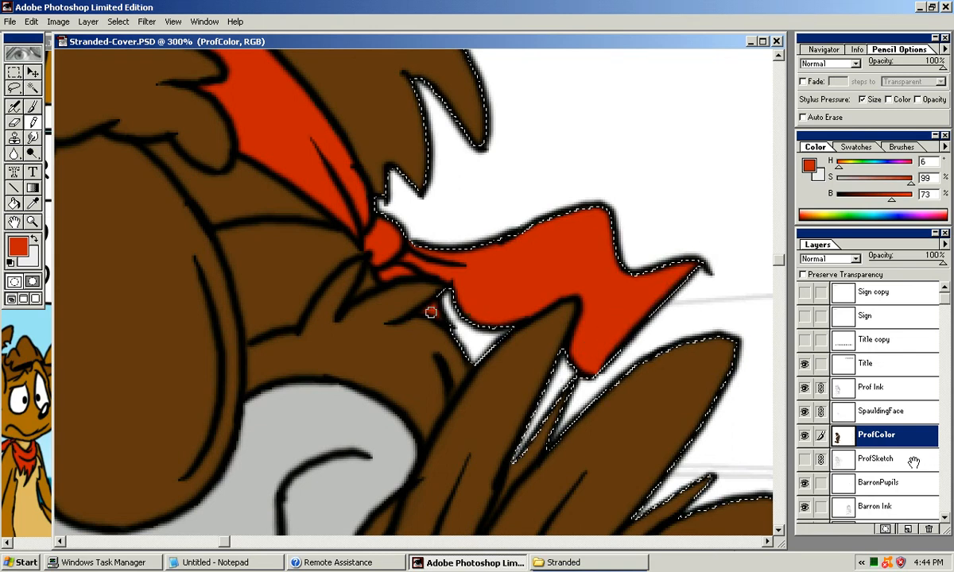
mouse_move(423, 297)
mouse_down()
mouse_move(503, 366)
mouse_move(598, 365)
mouse_up()
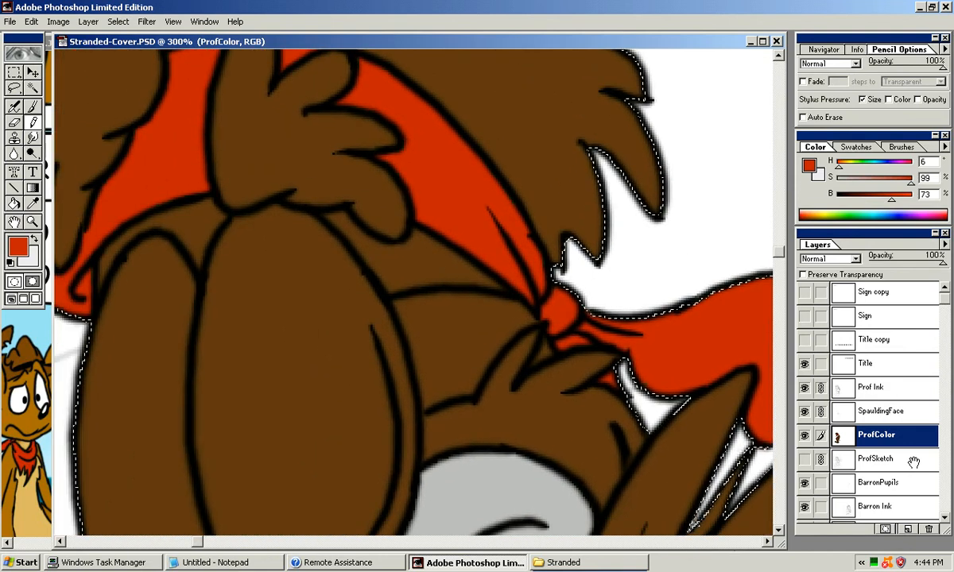
Step: Swap to the pale grey as foreground colour and pencil it over the upper tufts of the professor's front eyebrow
key(ctrl+minus)
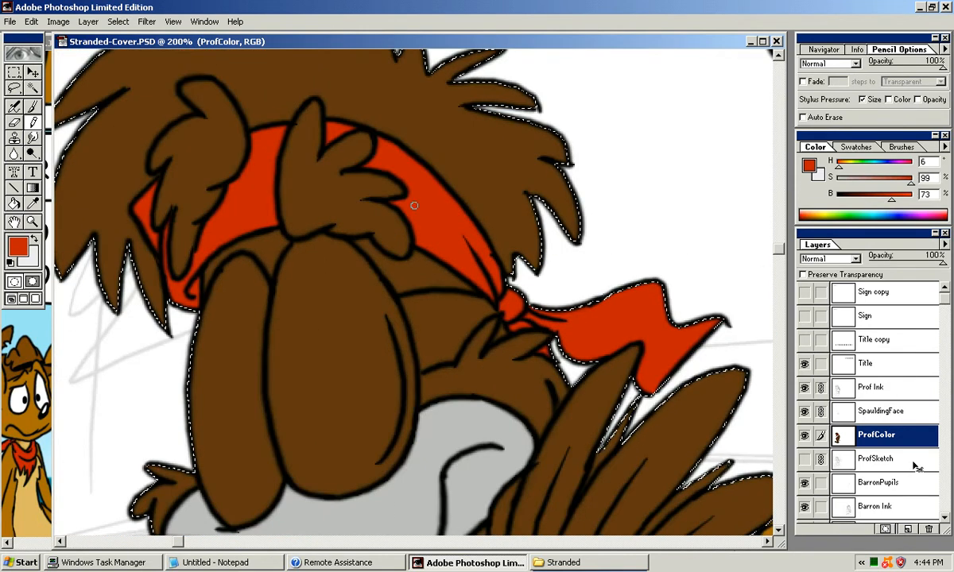
mouse_move(291, 317)
mouse_down()
mouse_move(376, 366)
mouse_move(487, 324)
mouse_move(475, 272)
mouse_move(457, 279)
mouse_move(311, 135)
mouse_move(312, 84)
mouse_move(278, 31)
mouse_move(245, 140)
mouse_move(252, 234)
mouse_move(315, 263)
mouse_move(332, 170)
mouse_up()
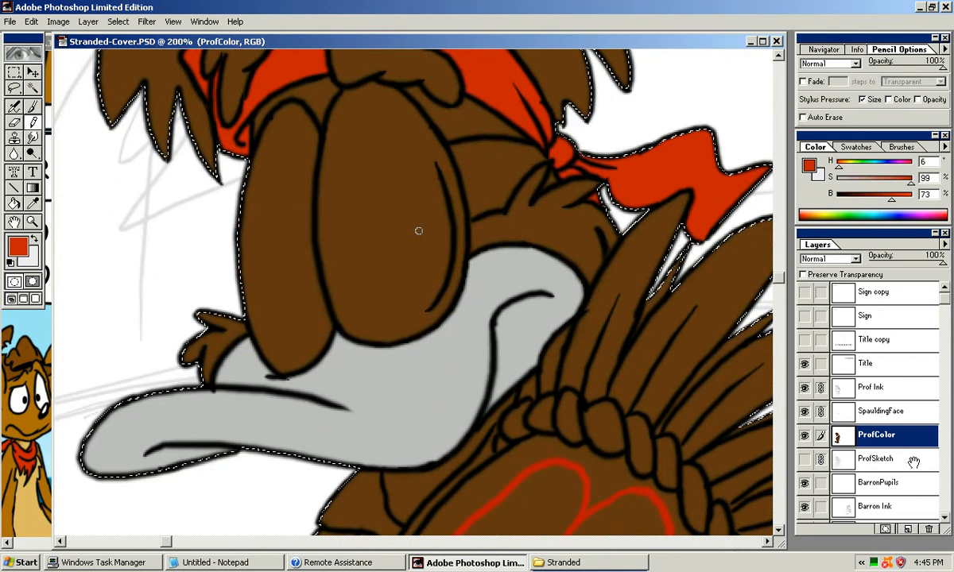
key(ctrl+minus)
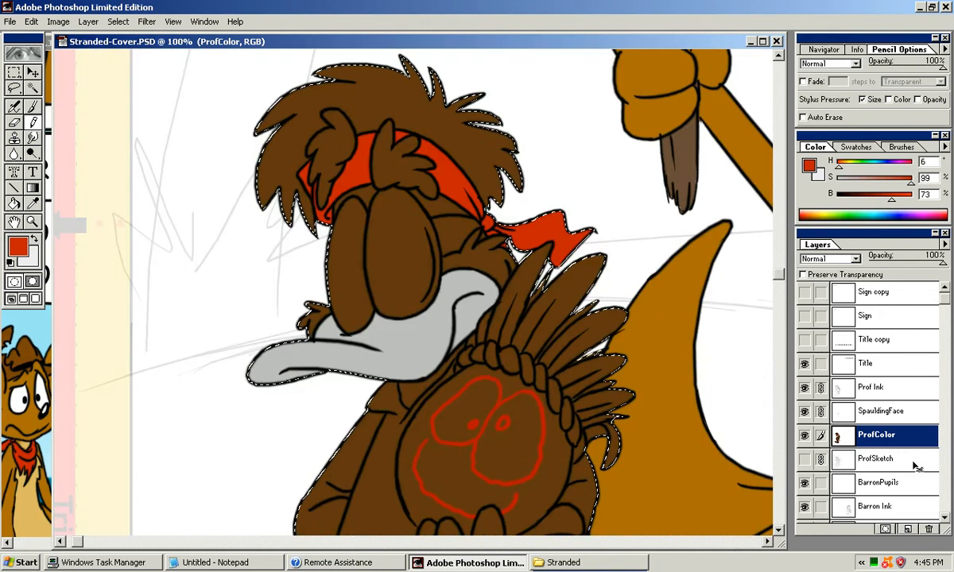
key(ctrl+plus)
key(ctrl+plus)
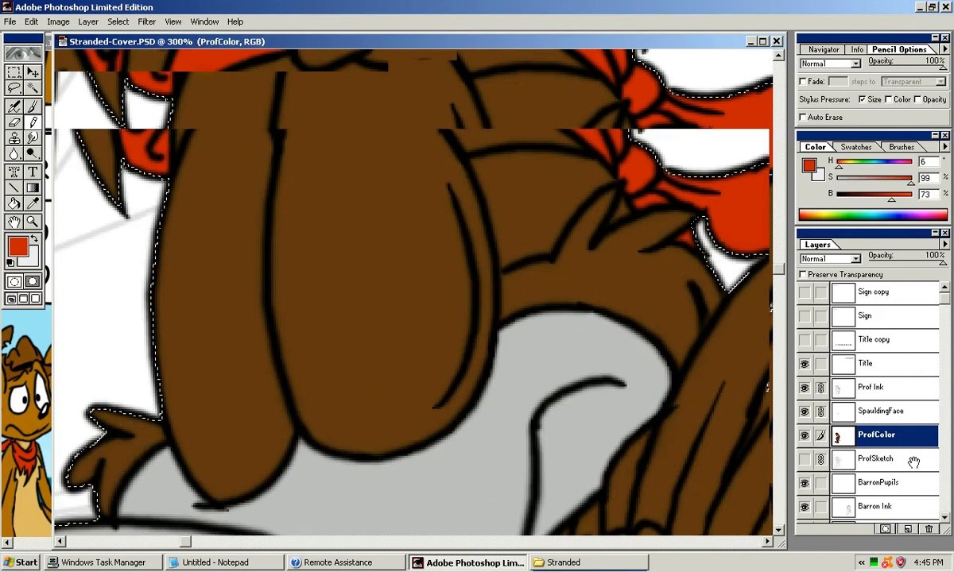
mouse_move(334, 238)
mouse_down()
mouse_move(327, 336)
mouse_move(489, 411)
mouse_move(487, 450)
mouse_up()
drag(322, 97, 308, 215)
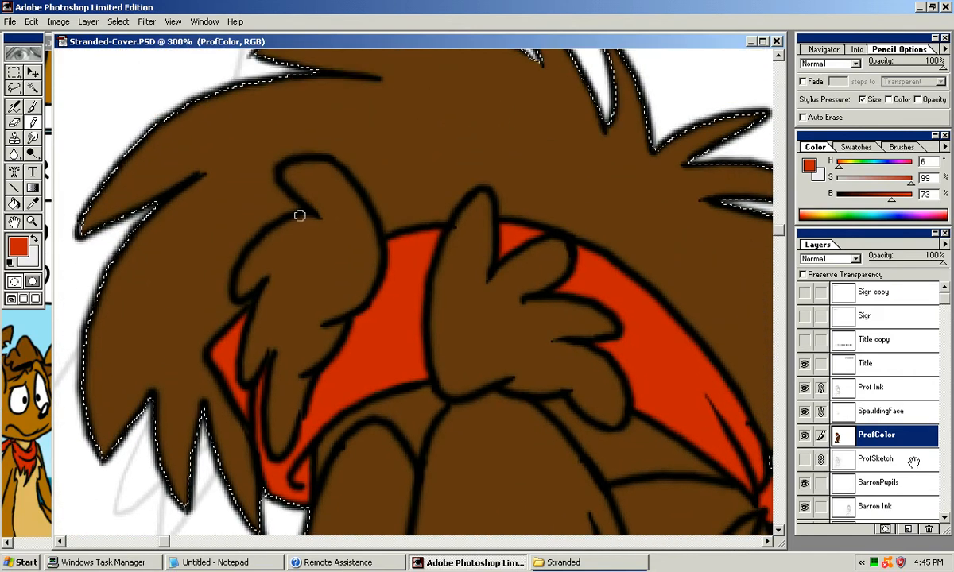
key(x)
mouse_move(302, 171)
mouse_down()
mouse_move(289, 173)
mouse_move(345, 188)
mouse_move(370, 232)
mouse_up()
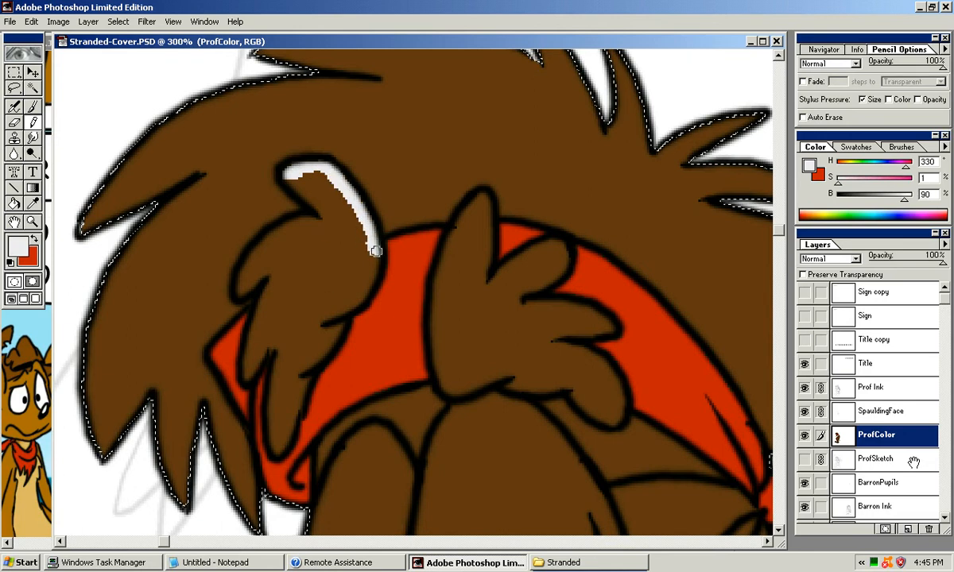
mouse_move(247, 282)
mouse_down()
mouse_move(264, 260)
mouse_move(246, 267)
mouse_move(272, 241)
mouse_move(247, 259)
mouse_move(289, 228)
mouse_move(267, 238)
mouse_move(262, 258)
mouse_move(295, 240)
mouse_up()
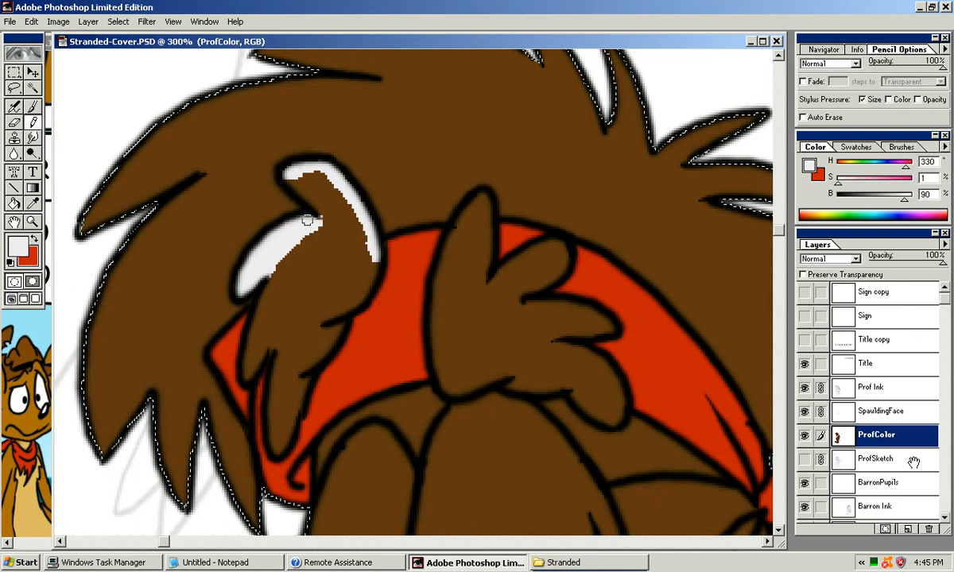
mouse_move(277, 174)
mouse_down()
mouse_move(306, 172)
mouse_move(324, 180)
mouse_move(297, 186)
mouse_move(328, 219)
mouse_move(329, 184)
mouse_move(332, 211)
mouse_up()
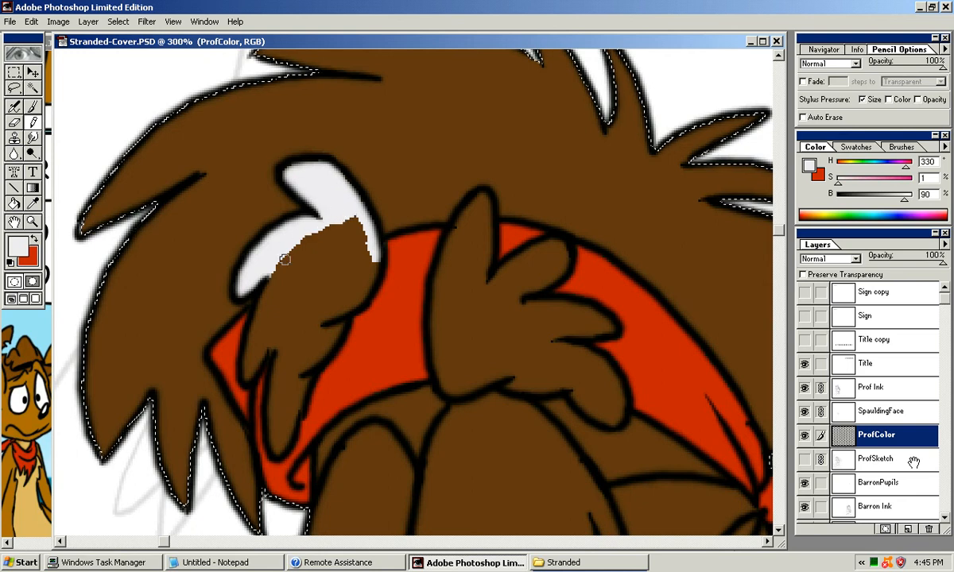
mouse_move(269, 259)
mouse_down()
mouse_move(256, 324)
mouse_move(274, 276)
mouse_up()
Step: Pencil pale grey into the front eyebrow's lower tufts and its remaining interior down to the ink lines
mouse_move(238, 306)
mouse_down()
mouse_move(255, 315)
mouse_move(249, 375)
mouse_move(272, 320)
mouse_move(304, 292)
mouse_move(267, 346)
mouse_move(277, 445)
mouse_move(271, 405)
mouse_up()
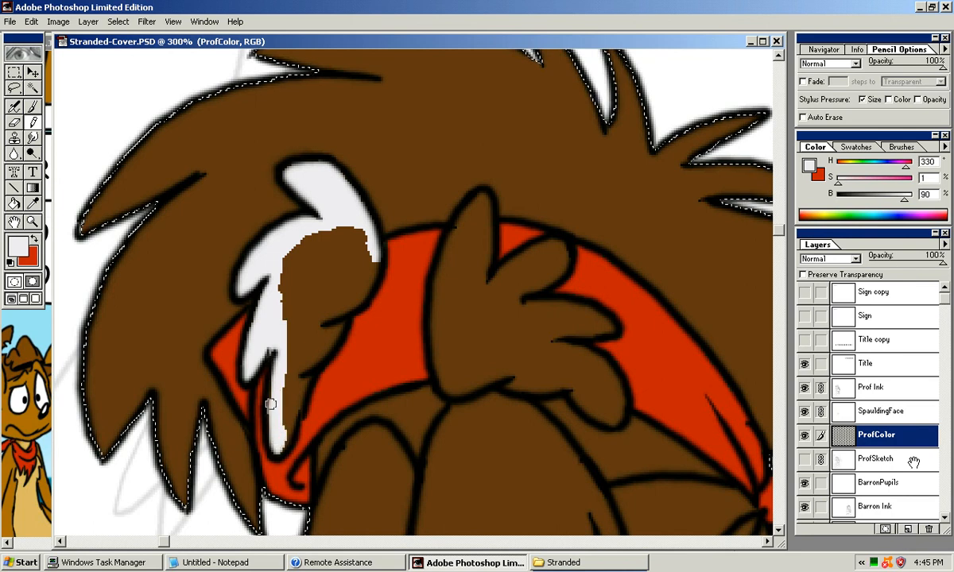
drag(277, 447, 282, 430)
mouse_move(278, 389)
mouse_down()
mouse_move(303, 381)
mouse_move(280, 449)
mouse_up()
mouse_move(270, 366)
mouse_down()
mouse_move(283, 381)
mouse_move(301, 356)
mouse_move(310, 360)
mouse_move(332, 339)
mouse_move(314, 303)
mouse_move(330, 311)
mouse_move(340, 282)
mouse_move(352, 297)
mouse_move(363, 293)
mouse_up()
mouse_move(304, 279)
mouse_down()
mouse_move(307, 331)
mouse_move(350, 282)
mouse_move(336, 278)
mouse_move(331, 287)
mouse_move(360, 259)
mouse_move(317, 317)
mouse_move(352, 271)
mouse_move(314, 314)
mouse_move(296, 316)
mouse_move(297, 296)
mouse_move(303, 313)
mouse_move(293, 311)
mouse_move(330, 268)
mouse_move(299, 264)
mouse_move(283, 314)
mouse_up()
mouse_move(287, 259)
mouse_down()
mouse_move(298, 227)
mouse_move(310, 253)
mouse_move(350, 245)
mouse_up()
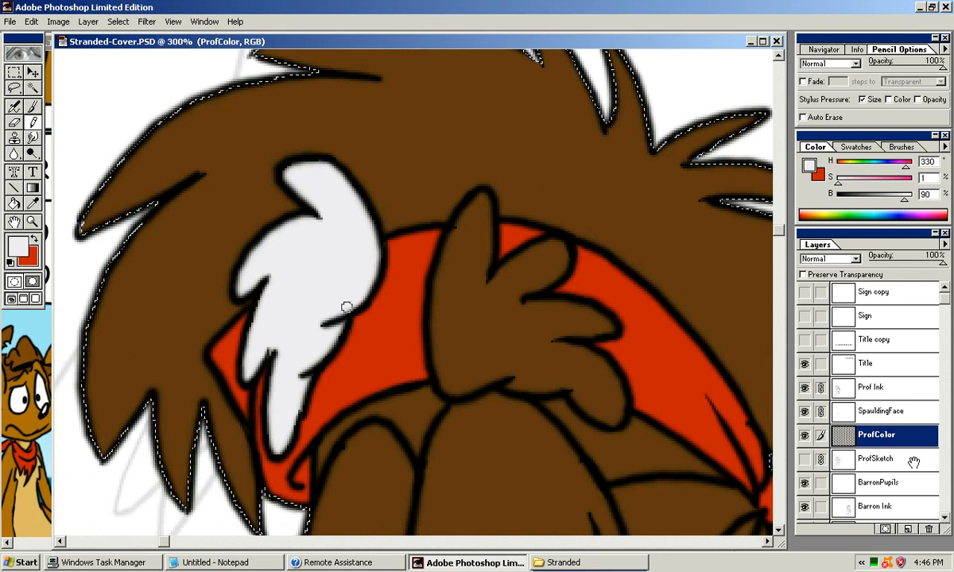
Step: Pencil a pale grey border inside the rear eyebrow's ink lines, covering its upper, lower and side tufts
mouse_move(442, 256)
mouse_down()
mouse_move(471, 209)
mouse_move(449, 218)
mouse_move(461, 230)
mouse_move(490, 224)
mouse_up()
mouse_move(492, 276)
mouse_down()
mouse_move(458, 274)
mouse_move(465, 243)
mouse_move(489, 230)
mouse_move(503, 249)
mouse_up()
mouse_move(511, 258)
mouse_down()
mouse_move(493, 288)
mouse_move(501, 284)
mouse_move(484, 286)
mouse_move(529, 270)
mouse_up()
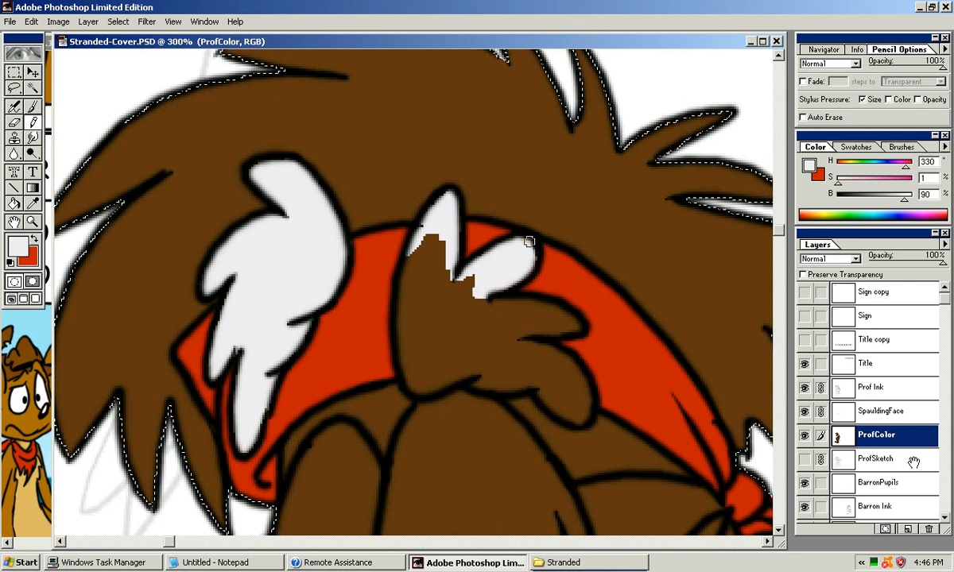
drag(531, 322, 504, 248)
drag(376, 285, 393, 316)
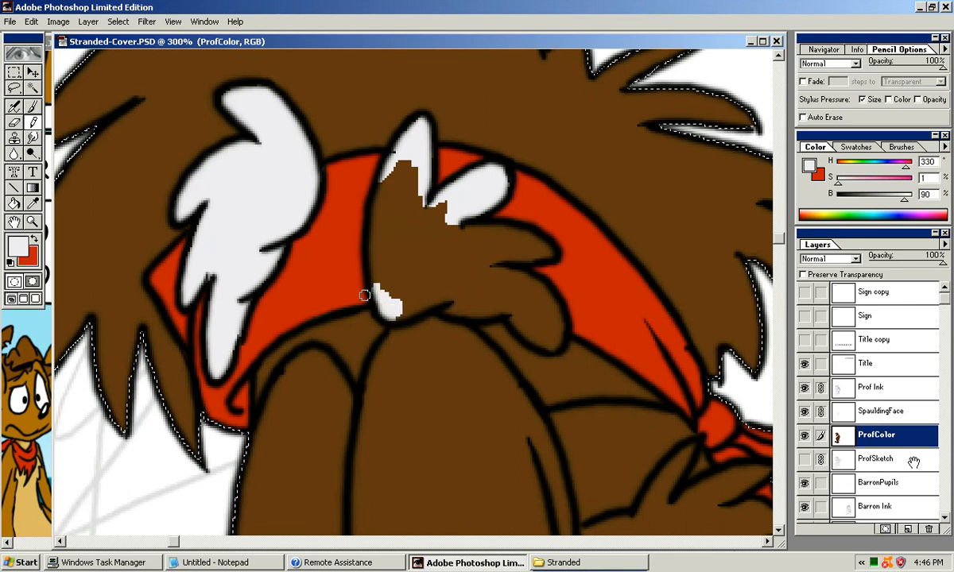
key(x)
key(x)
mouse_move(375, 286)
mouse_down()
mouse_move(391, 301)
mouse_move(498, 306)
mouse_move(551, 340)
mouse_move(548, 329)
mouse_up()
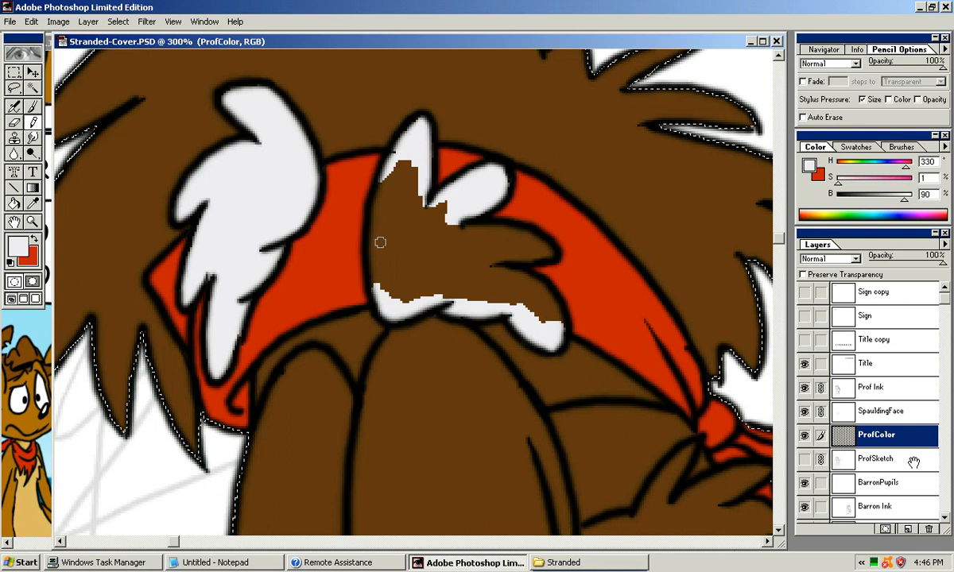
mouse_move(380, 192)
mouse_down()
mouse_move(378, 229)
mouse_move(400, 154)
mouse_up()
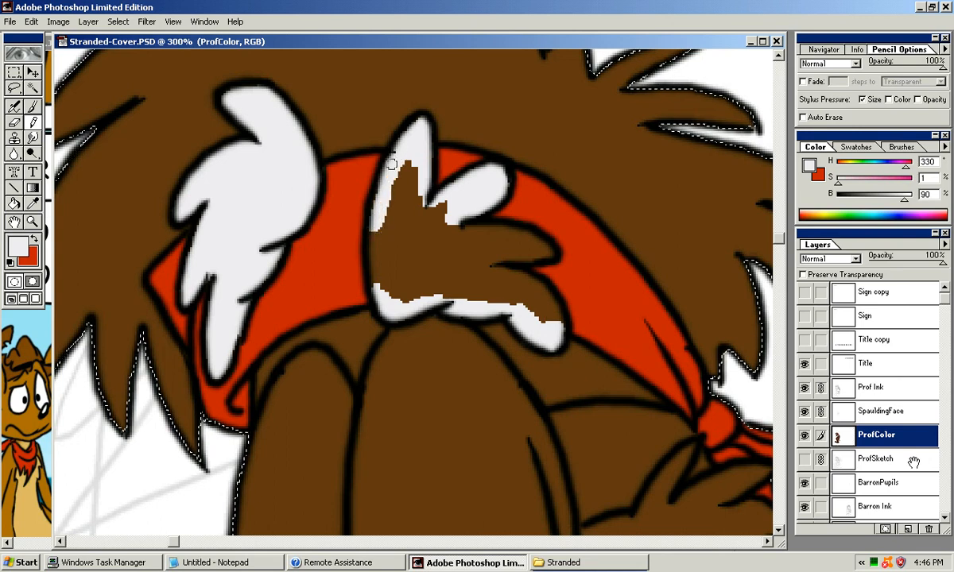
mouse_move(374, 215)
mouse_down()
mouse_move(373, 259)
mouse_move(376, 227)
mouse_move(452, 217)
mouse_move(489, 230)
mouse_move(469, 239)
mouse_move(509, 251)
mouse_move(518, 233)
mouse_up()
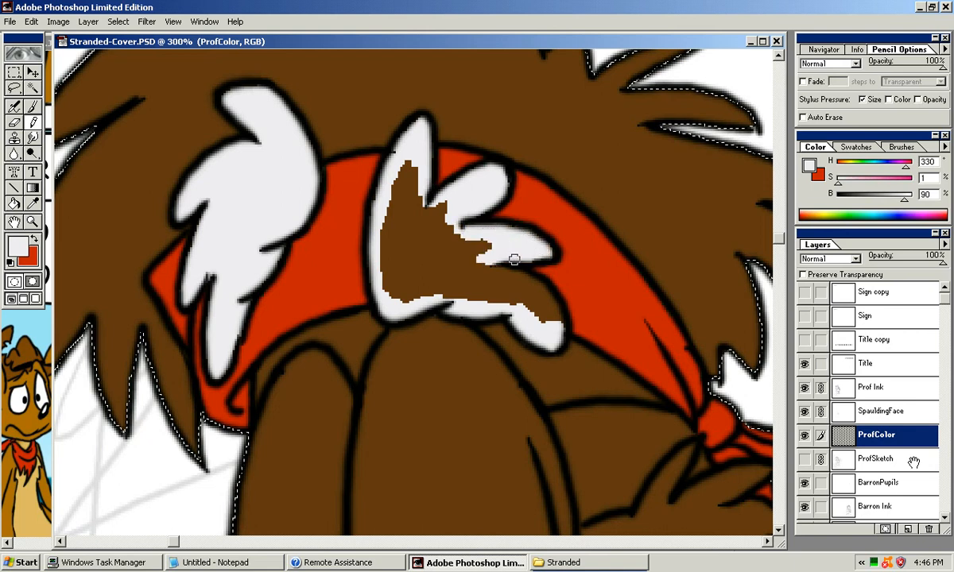
mouse_move(455, 252)
mouse_down()
mouse_move(531, 286)
mouse_move(554, 322)
mouse_move(547, 303)
mouse_up()
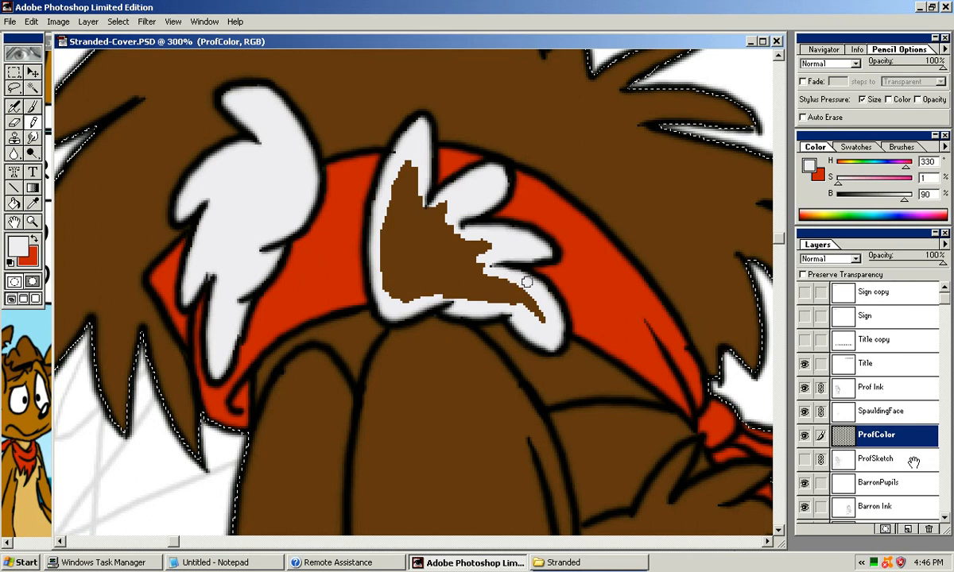
Step: Fill the rear eyebrow's remaining brown interior with pale grey using the Pencil
mouse_move(538, 286)
mouse_down()
mouse_move(511, 300)
mouse_move(546, 318)
mouse_move(512, 302)
mouse_move(532, 294)
mouse_move(500, 281)
mouse_move(477, 294)
mouse_up()
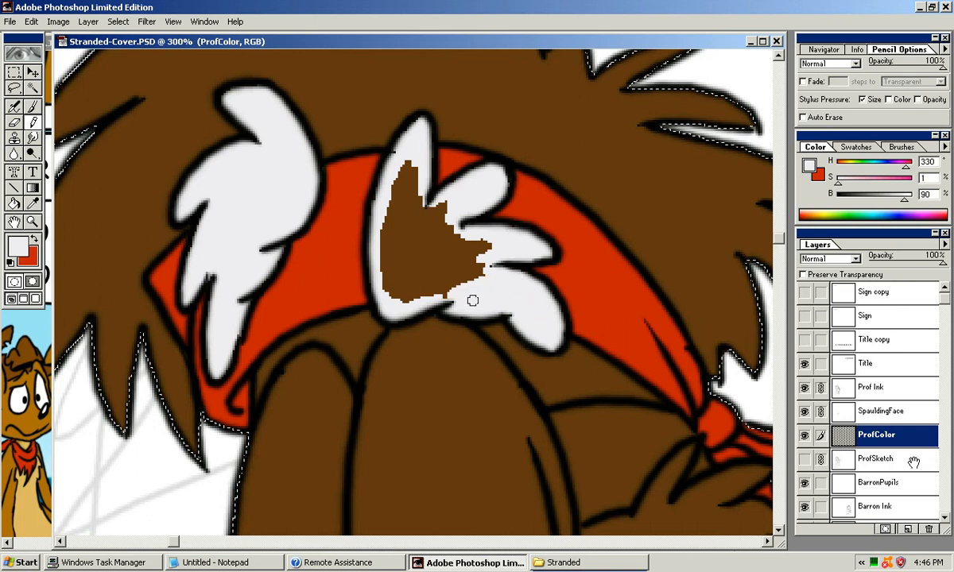
drag(398, 309, 453, 294)
mouse_move(450, 252)
mouse_down()
mouse_move(462, 275)
mouse_move(395, 278)
mouse_move(396, 294)
mouse_up()
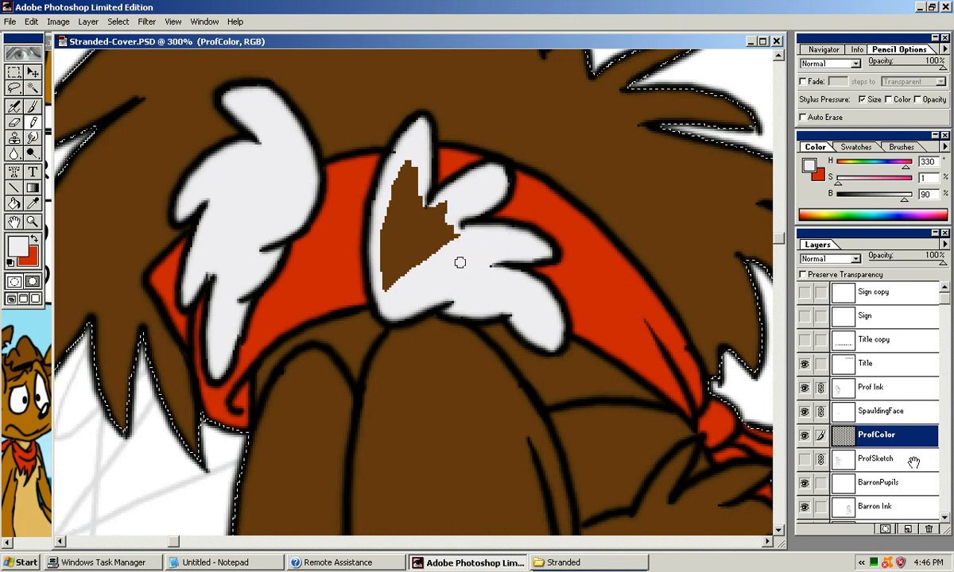
mouse_move(433, 199)
mouse_down()
mouse_move(446, 242)
mouse_move(456, 251)
mouse_move(424, 272)
mouse_move(449, 209)
mouse_move(434, 258)
mouse_move(407, 185)
mouse_move(405, 227)
mouse_move(414, 160)
mouse_move(384, 227)
mouse_move(404, 258)
mouse_up()
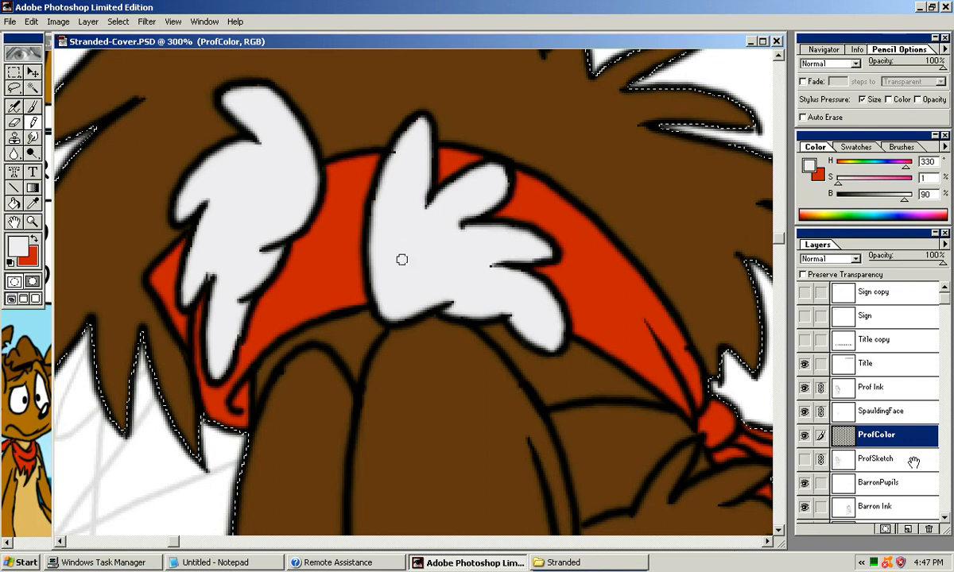
Step: Switch to the reference comic and sample the white of the professor's shirt as the foreground colour
key(ctrl+alt+0)
drag(415, 433, 398, 152)
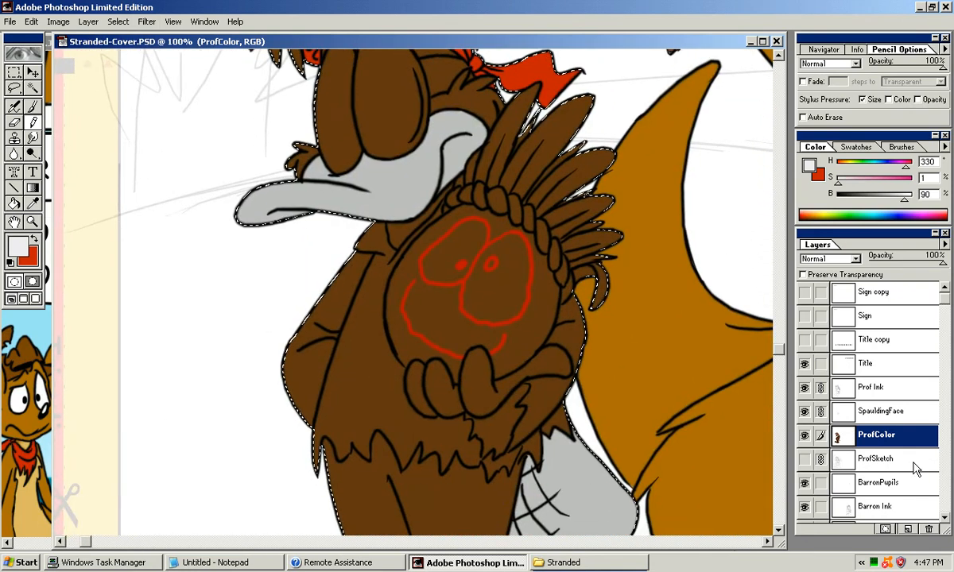
key(ctrl+Tab)
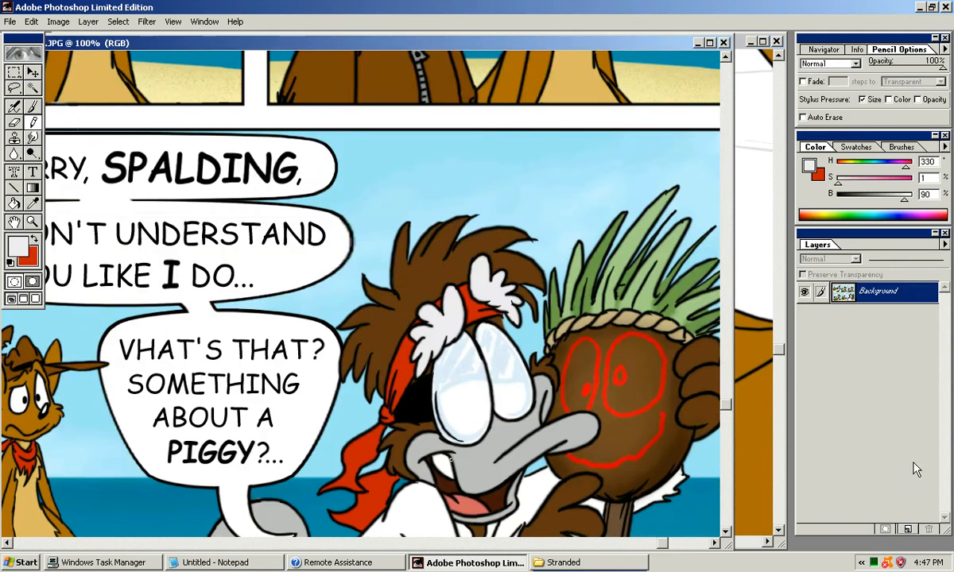
drag(409, 438, 395, 285)
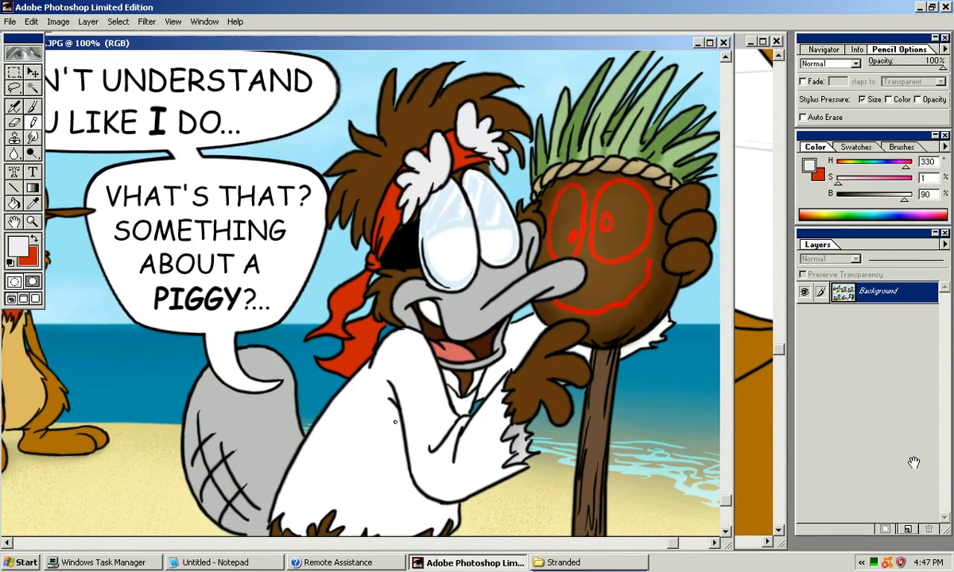
alt+click(913, 462)
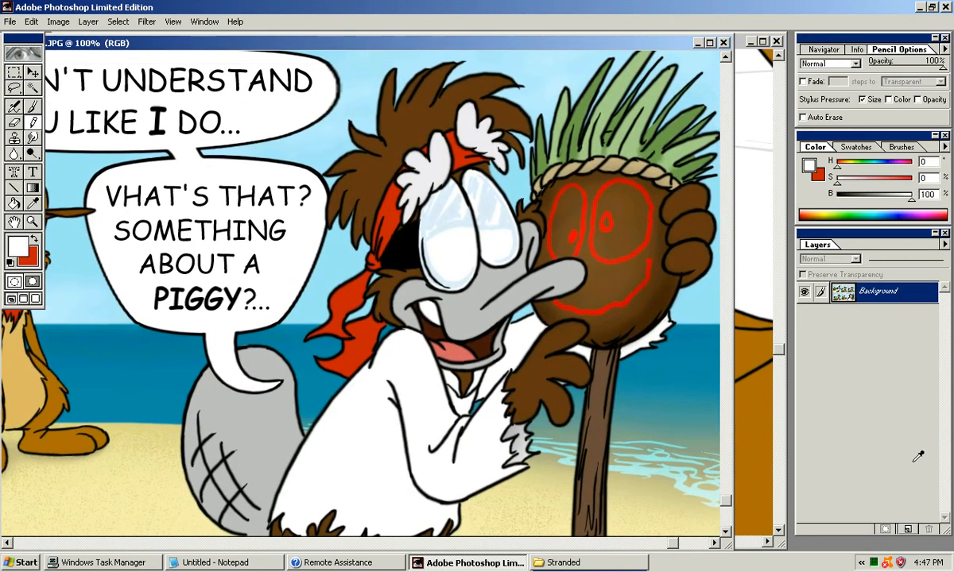
drag(429, 311, 457, 319)
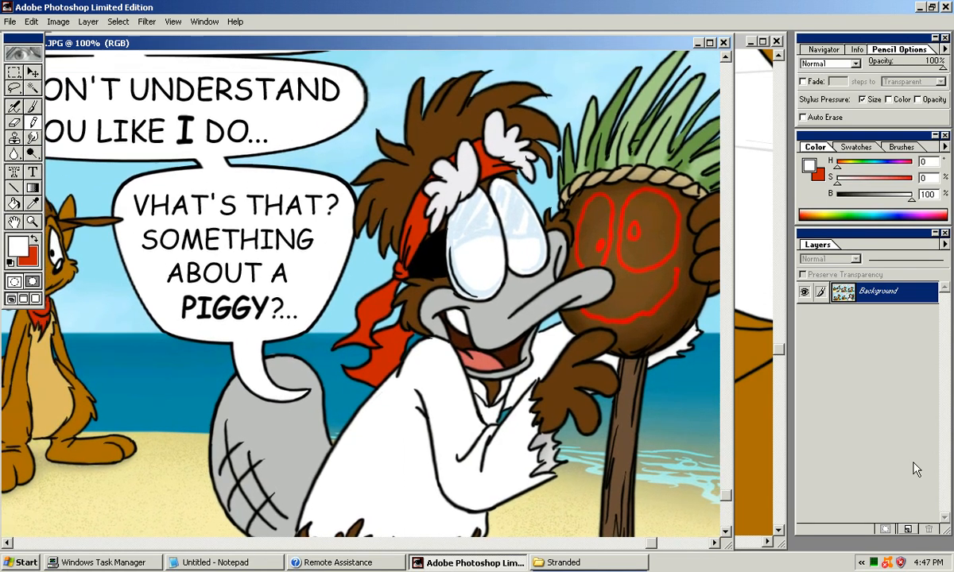
Step: Switch back to the Stranded cover and pencil a white shirt border along the collar and the coconut's upper front edge
key(ctrl+Tab)
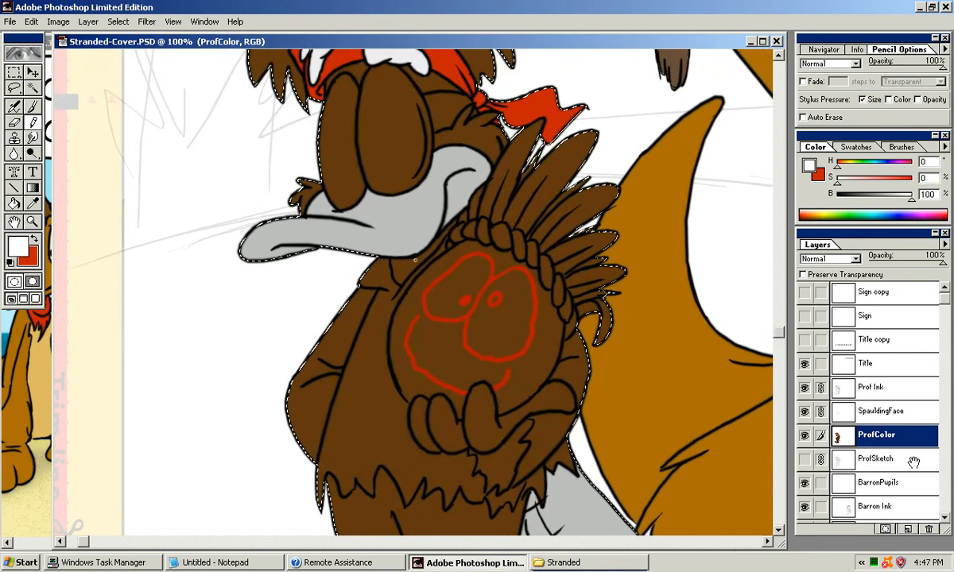
key(ctrl+plus)
drag(369, 241, 368, 278)
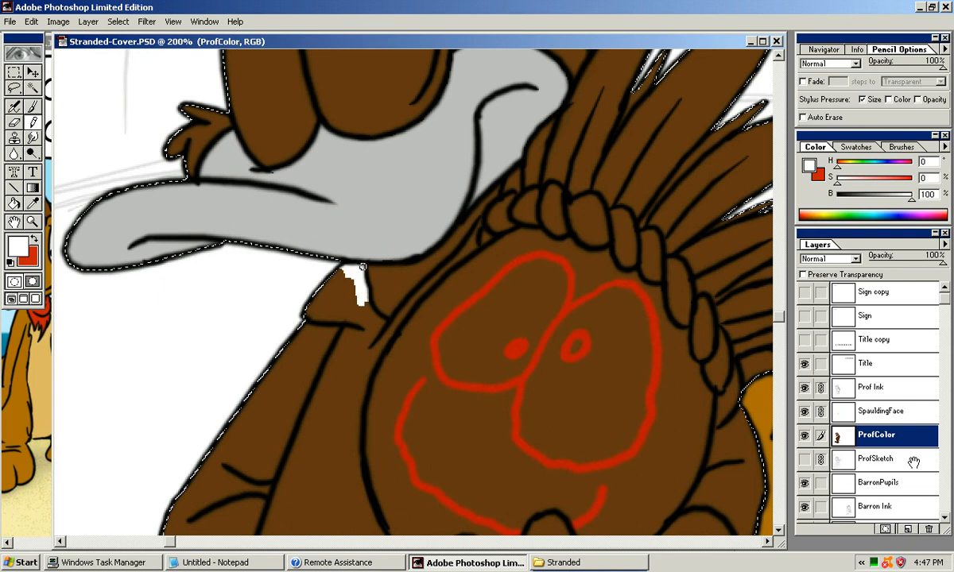
drag(357, 274, 366, 298)
mouse_move(396, 321)
mouse_down()
mouse_move(424, 289)
mouse_move(393, 331)
mouse_move(452, 261)
mouse_up()
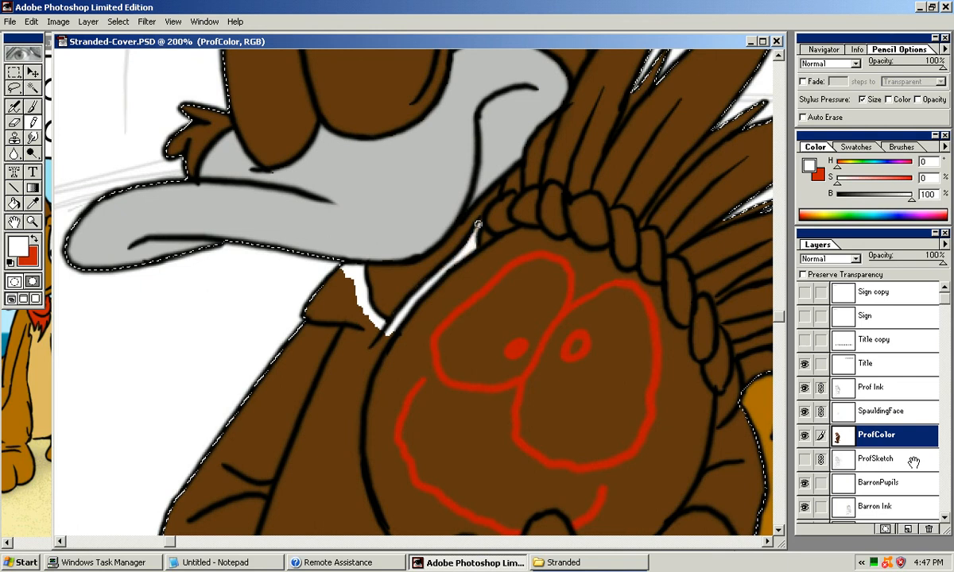
drag(524, 164, 644, 127)
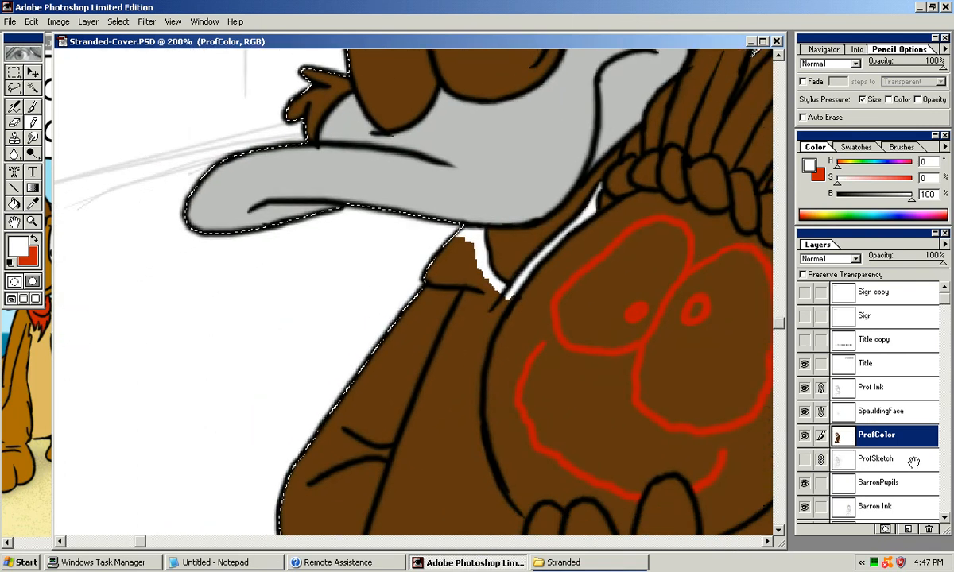
Step: Pencil the white shirt border down the coconut's front side and around the outermost finger of the holding hand
mouse_move(507, 298)
mouse_down()
mouse_move(451, 236)
mouse_move(430, 266)
mouse_move(450, 241)
mouse_up()
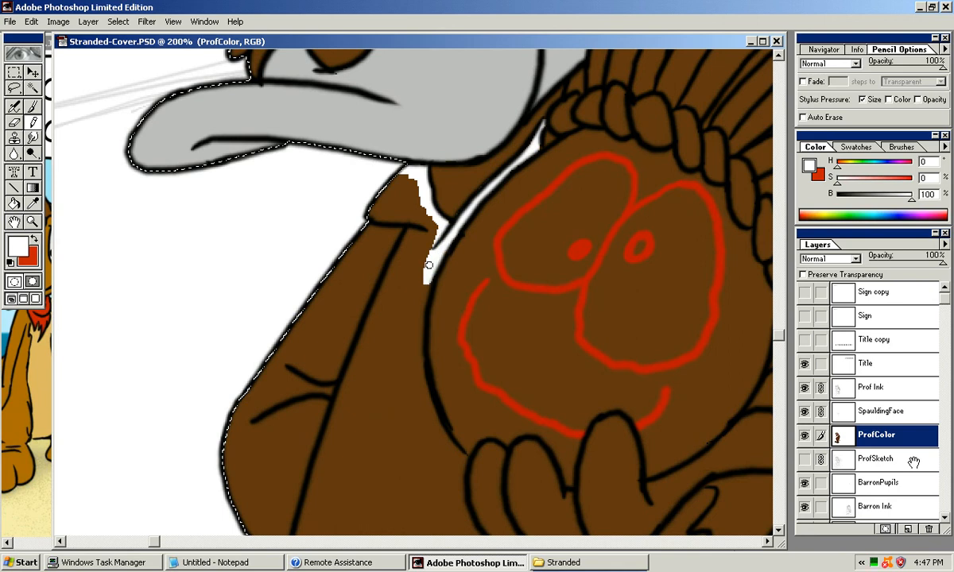
drag(421, 326, 424, 260)
mouse_move(429, 210)
mouse_down()
mouse_move(419, 304)
mouse_move(422, 266)
mouse_move(439, 366)
mouse_move(422, 302)
mouse_move(433, 357)
mouse_move(429, 290)
mouse_move(392, 247)
mouse_move(403, 283)
mouse_move(384, 266)
mouse_move(406, 288)
mouse_up()
key(ctrl+z)
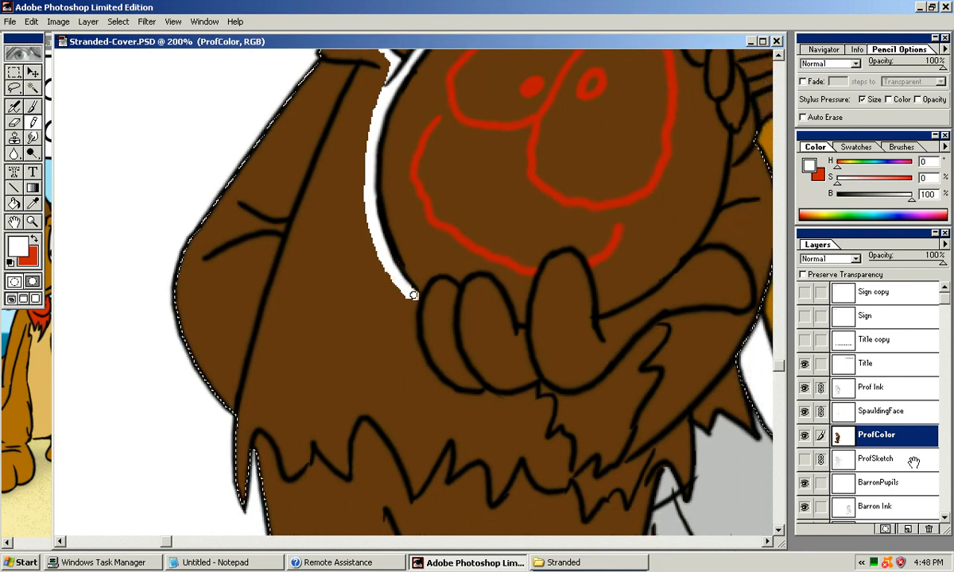
mouse_move(414, 297)
mouse_down()
mouse_move(404, 239)
mouse_move(412, 308)
mouse_move(410, 287)
mouse_move(416, 294)
mouse_up()
key(ctrl+z)
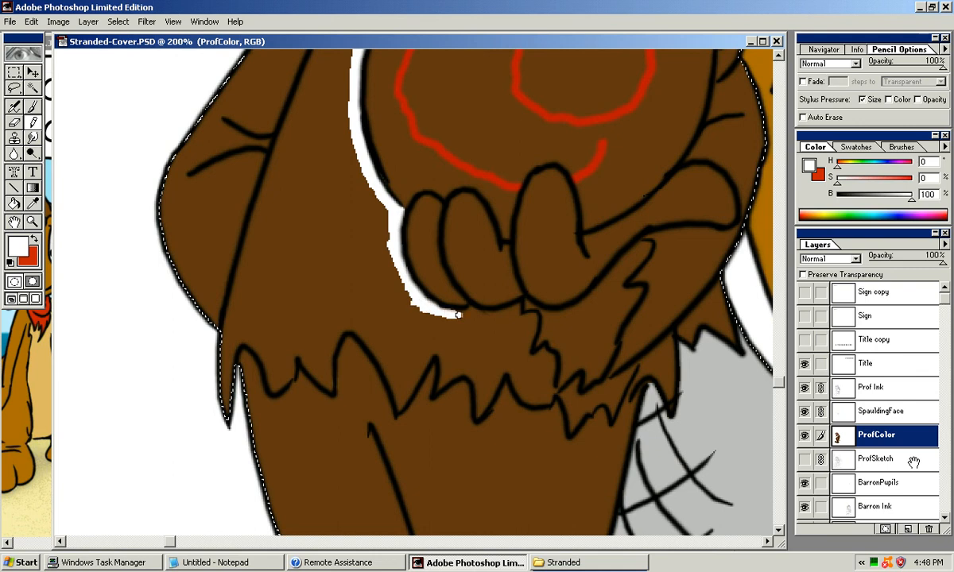
Step: Extend the white shirt border beneath the remaining fingers and along the underside of the hand to the rear sleeve
mouse_move(484, 313)
mouse_down()
mouse_move(521, 306)
mouse_move(449, 337)
mouse_move(514, 335)
mouse_up()
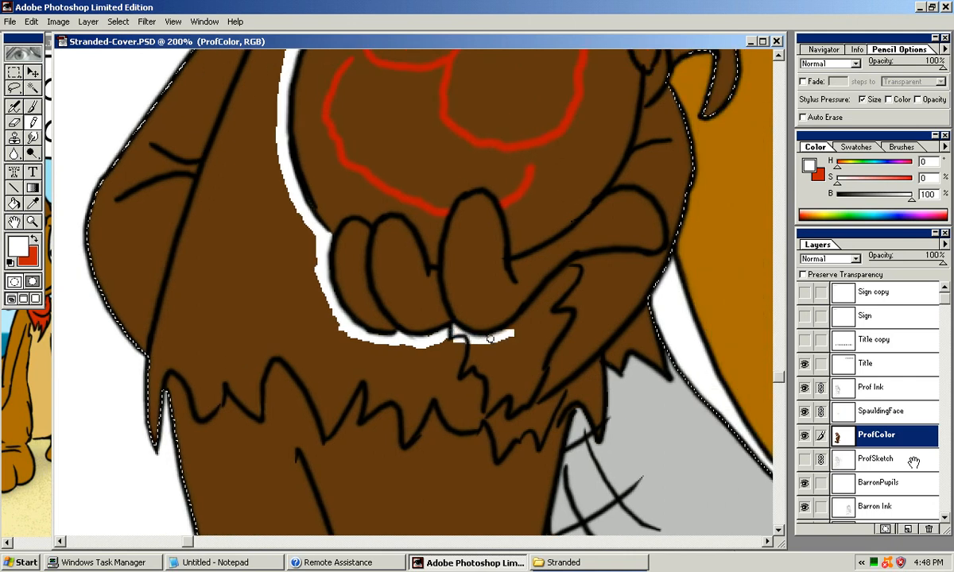
mouse_move(544, 270)
mouse_down()
mouse_move(476, 307)
mouse_move(479, 325)
mouse_move(456, 352)
mouse_up()
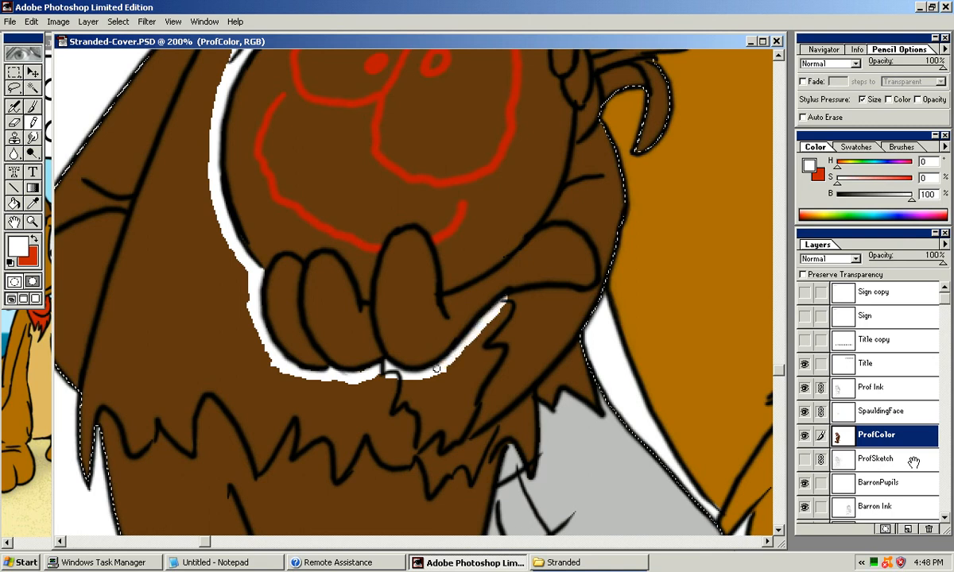
mouse_move(514, 296)
mouse_down()
mouse_move(469, 318)
mouse_move(543, 318)
mouse_move(543, 309)
mouse_move(485, 334)
mouse_up()
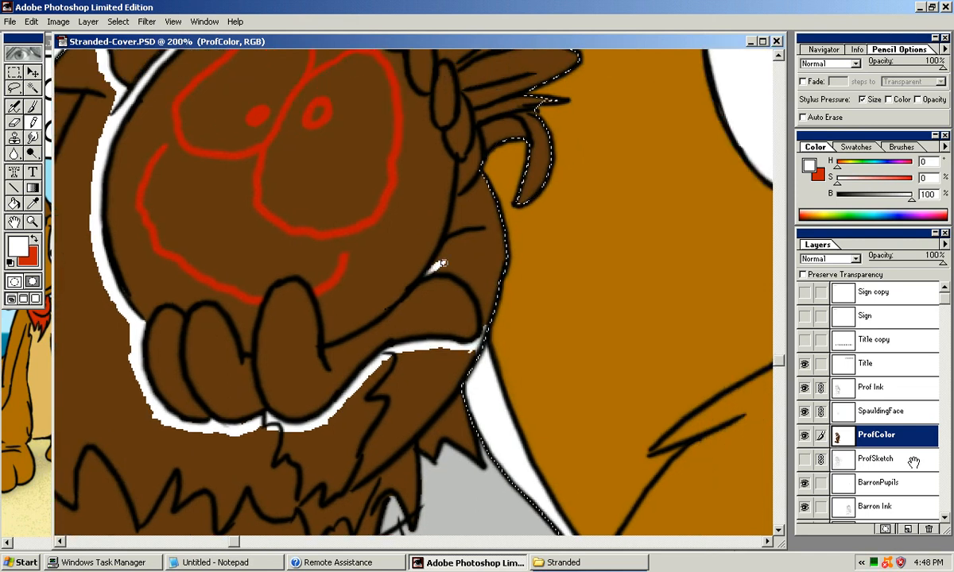
Step: Pencil white around the thumb and the coconut's rear edge, and fill the enclosed rear sleeve with white using the Paint Bucket
drag(473, 282, 486, 328)
scroll(457, 306, up, 4)
mouse_move(443, 308)
mouse_down()
mouse_move(448, 281)
mouse_move(474, 250)
mouse_up()
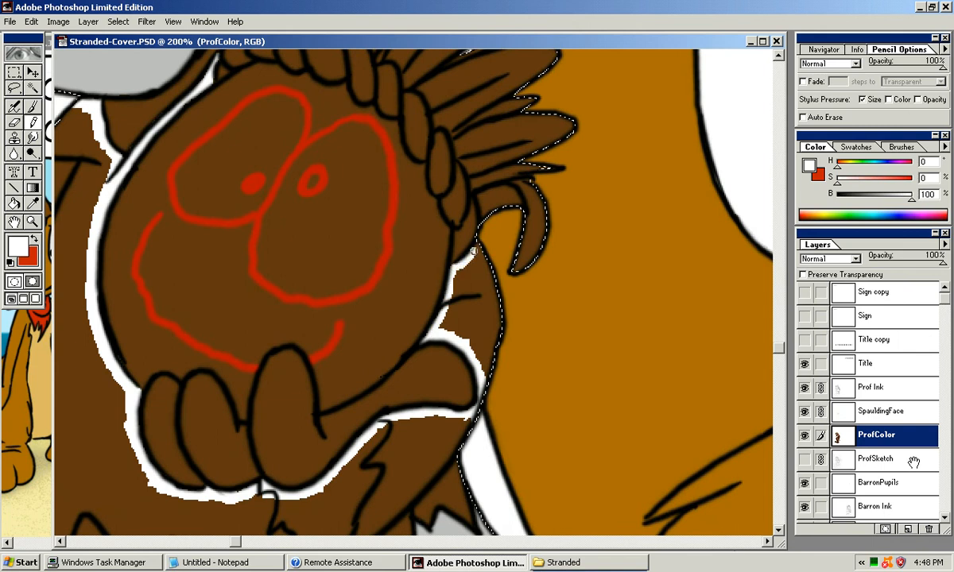
key(k)
click(482, 307)
Step: Pencil white into the front jagged teeth of the shirt's hem, starting at the outer front tatter
mouse_move(482, 306)
mouse_down()
mouse_move(537, 191)
mouse_move(604, 109)
mouse_up()
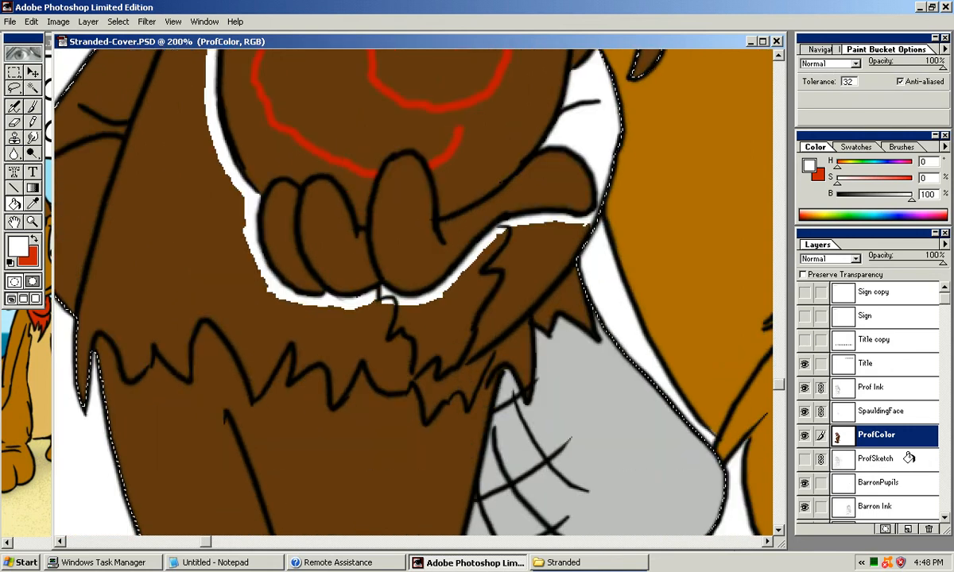
drag(758, 428, 909, 458)
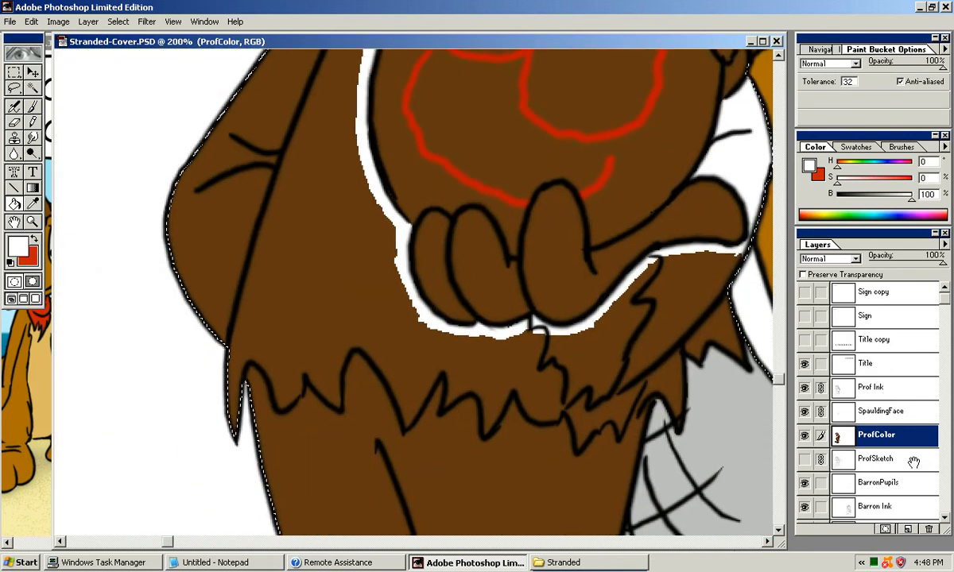
key(y)
drag(310, 345, 331, 292)
mouse_move(258, 334)
mouse_down()
mouse_move(285, 310)
mouse_move(293, 318)
mouse_move(245, 308)
mouse_move(251, 366)
mouse_move(251, 314)
mouse_move(290, 334)
mouse_move(300, 351)
mouse_move(286, 308)
mouse_move(355, 347)
mouse_move(358, 338)
mouse_move(337, 325)
mouse_up()
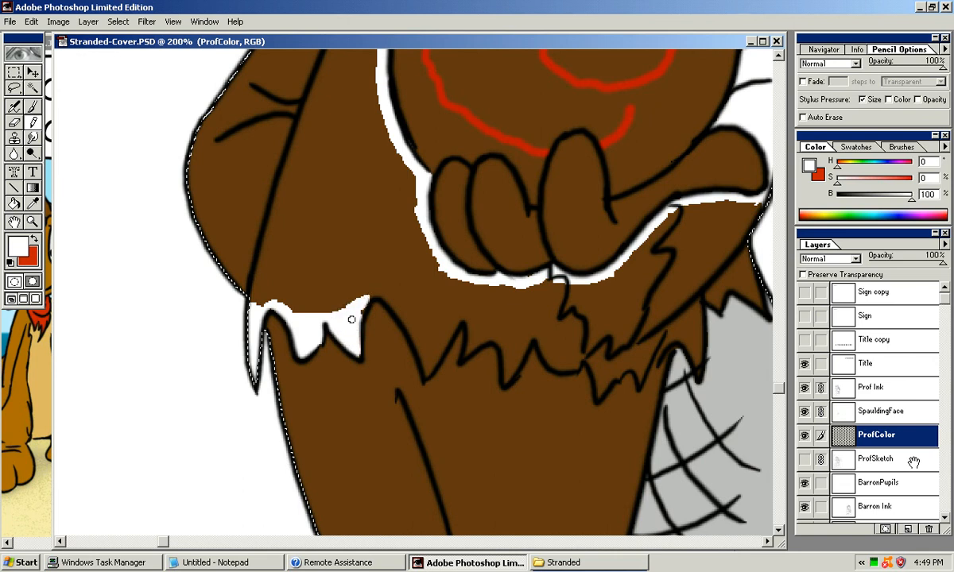
drag(363, 302, 373, 293)
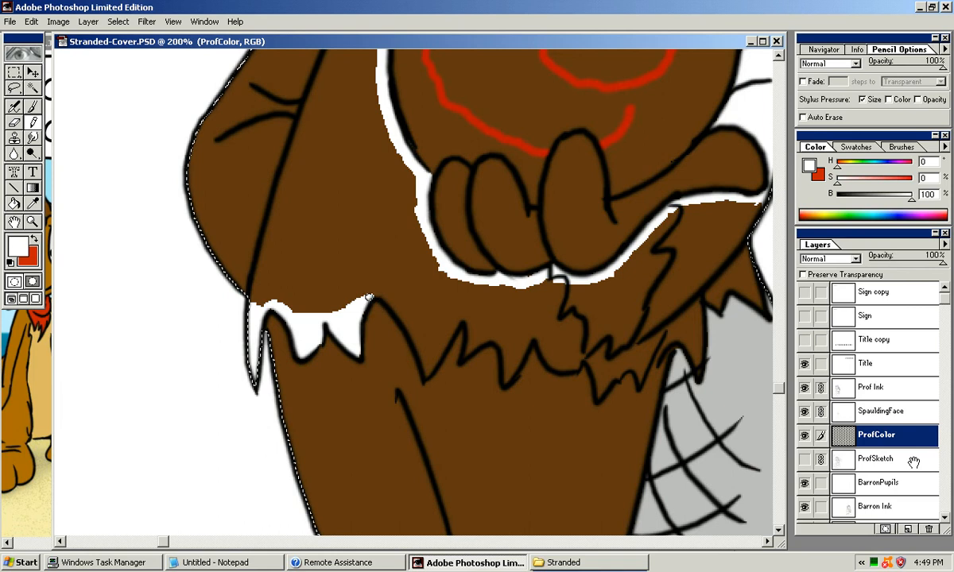
mouse_move(390, 297)
mouse_down()
mouse_move(420, 350)
mouse_move(404, 294)
mouse_up()
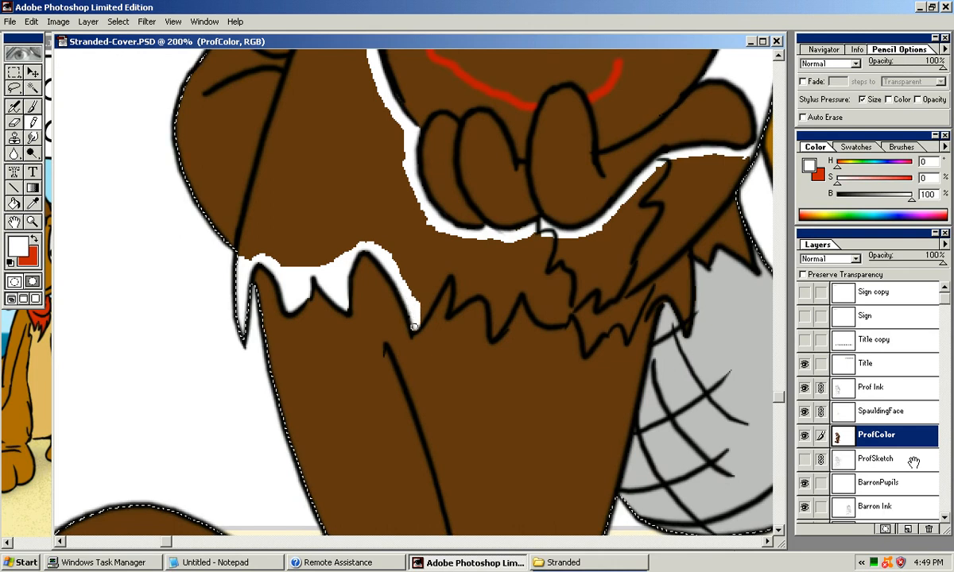
Step: Pencil white into the middle jagged teeth of the shirt's hem, up to the torn cuff
drag(425, 310, 432, 300)
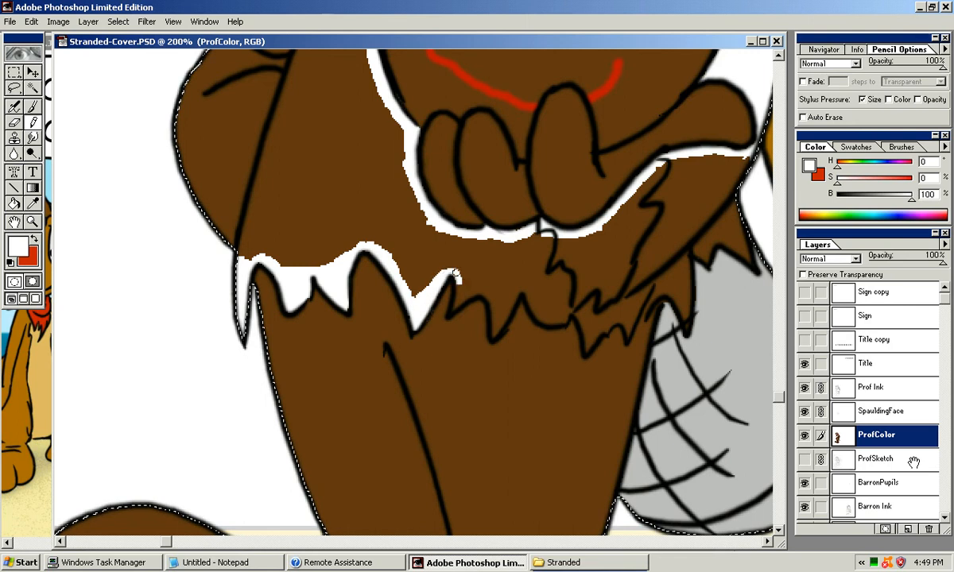
drag(458, 281, 456, 304)
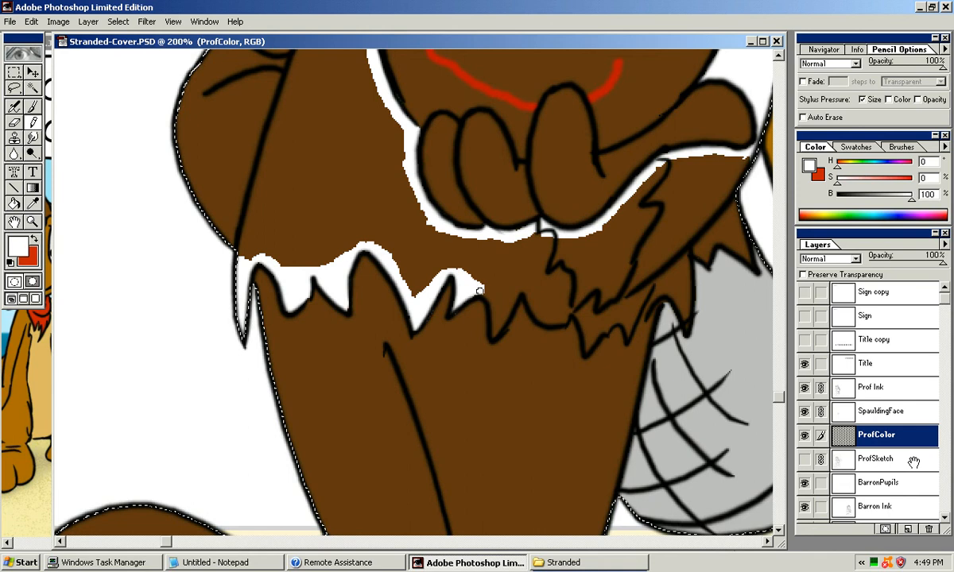
drag(481, 277, 501, 326)
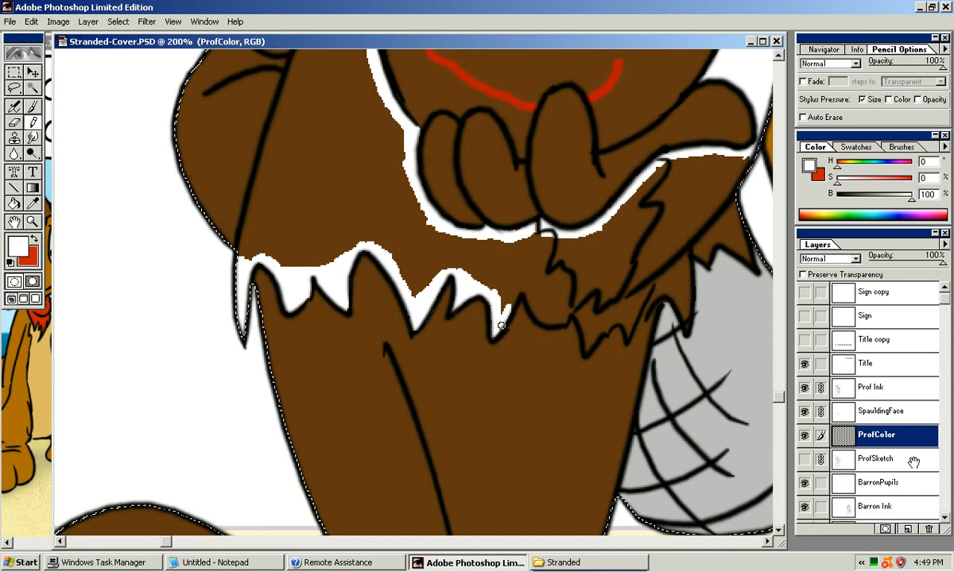
mouse_move(501, 292)
mouse_down()
mouse_move(514, 288)
mouse_move(507, 295)
mouse_up()
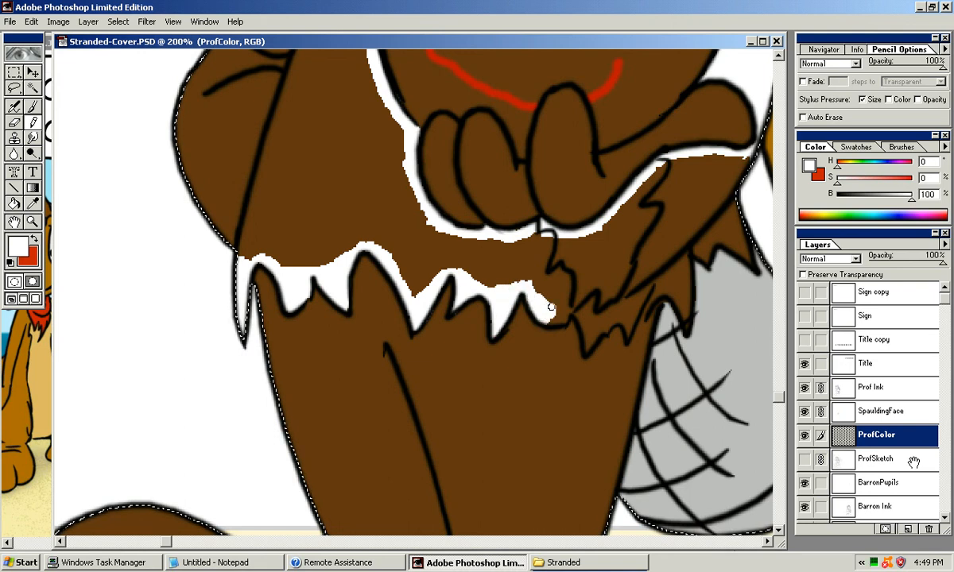
mouse_move(557, 305)
mouse_down()
mouse_move(533, 277)
mouse_move(532, 252)
mouse_move(524, 269)
mouse_up()
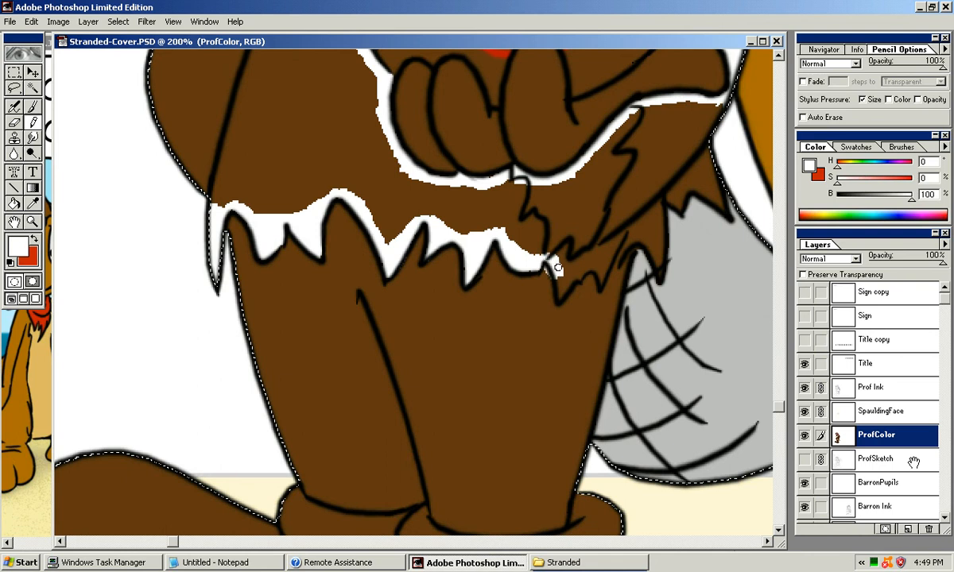
Step: Sample the body's brown as the secondary colour and pencil white into the hem's rear teeth beside the tail
key(x)
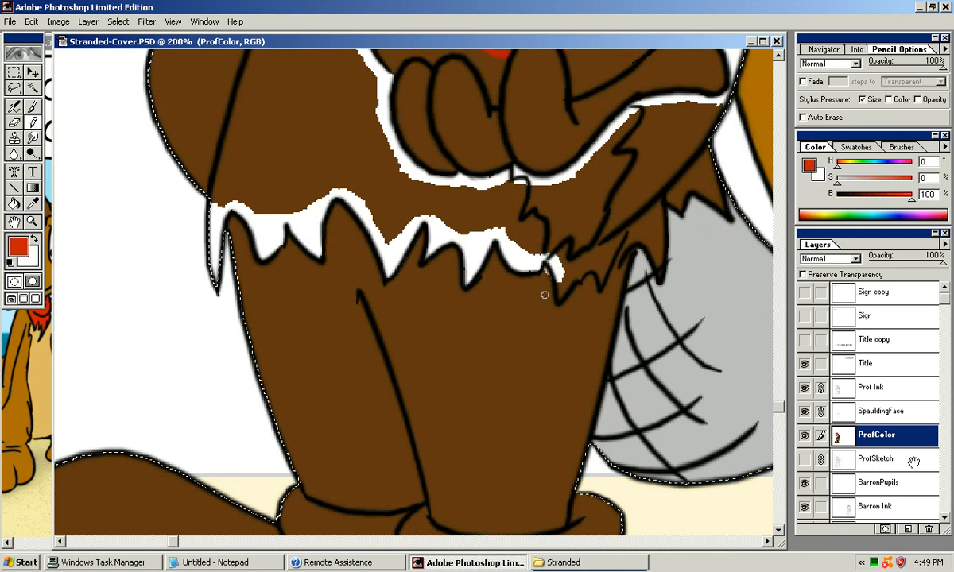
alt+click(541, 302)
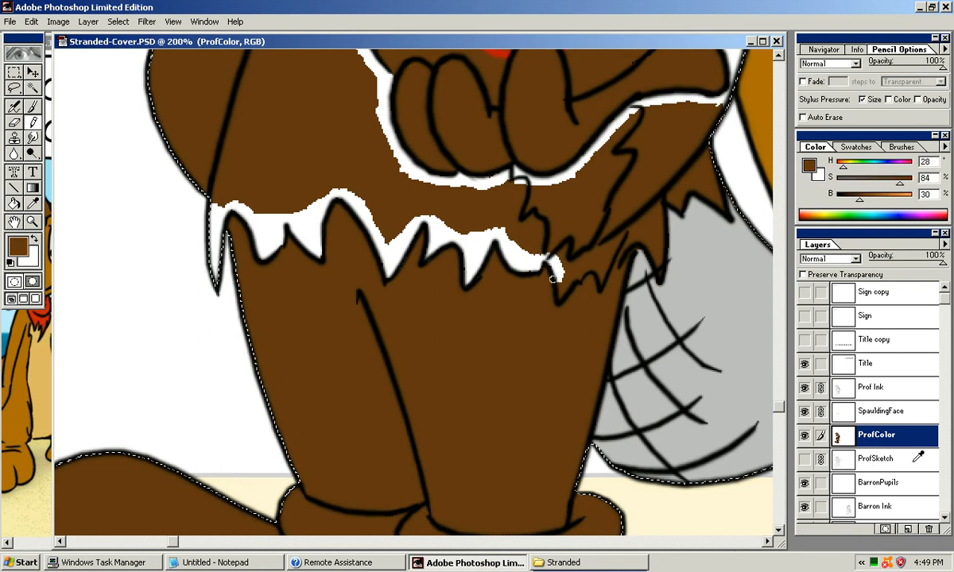
key(x)
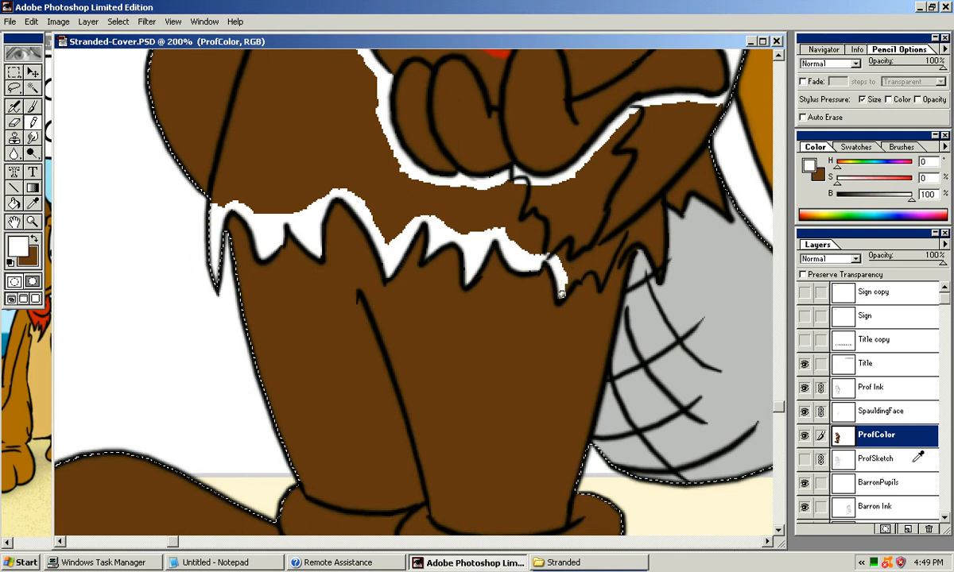
drag(568, 282, 560, 299)
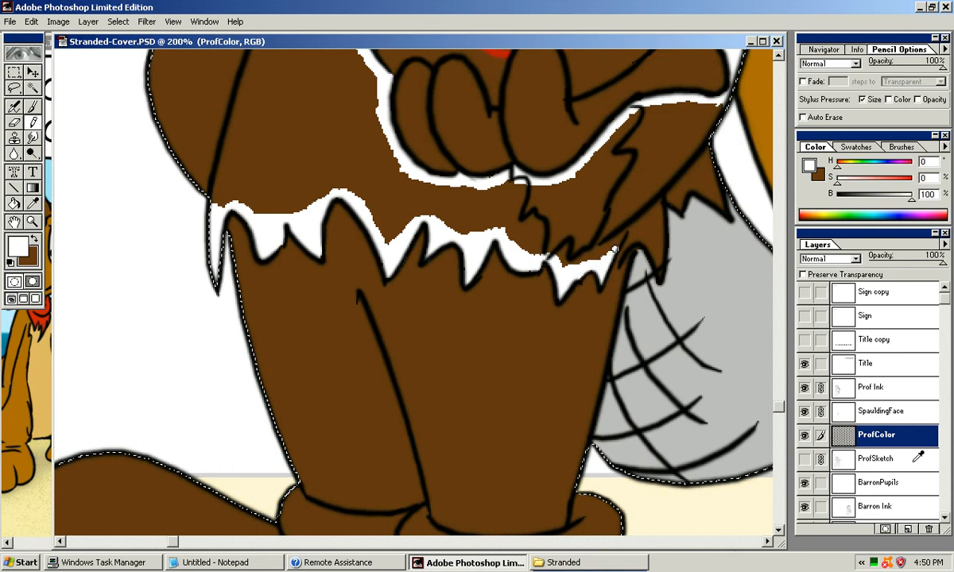
drag(628, 240, 626, 245)
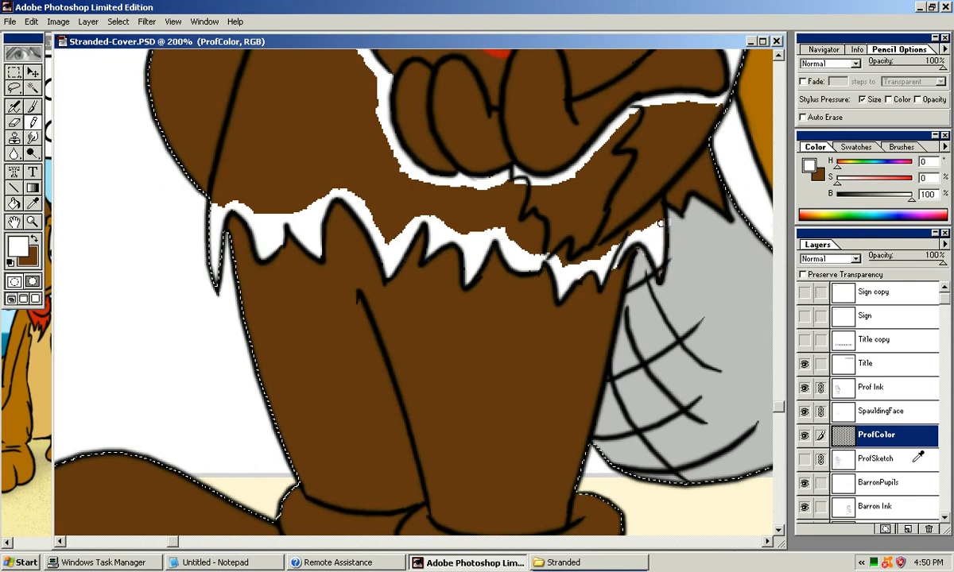
drag(658, 194, 725, 438)
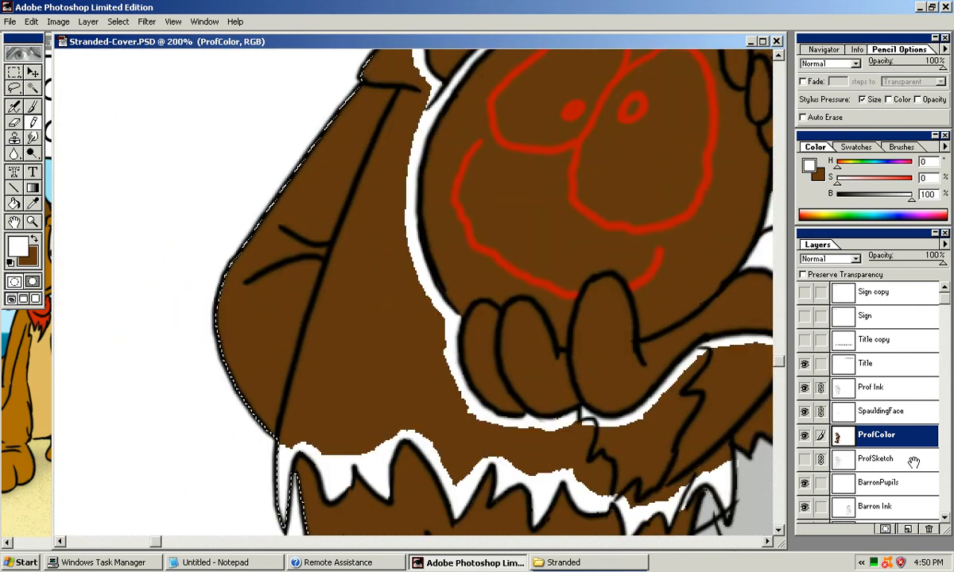
Step: Fill the shirt's remaining brown interior with white using the Paint Bucket
key(k)
click(404, 268)
mouse_move(404, 268)
mouse_down()
mouse_move(359, 250)
mouse_move(227, 139)
mouse_up()
Step: Sample the tail's grey and retouch the tail's upper tip beneath the shirt hem with the Pencil
key(x)
alt+click(636, 397)
key(n)
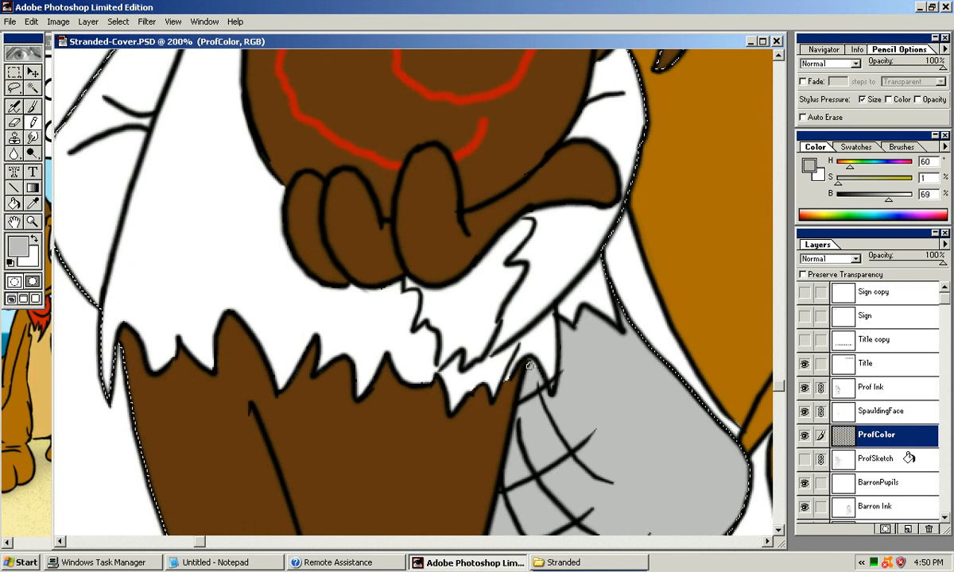
drag(531, 386, 809, 294)
mouse_move(715, 78)
mouse_down()
mouse_move(681, 166)
mouse_move(372, 447)
mouse_move(351, 532)
mouse_up()
mouse_move(451, 288)
mouse_down()
mouse_move(428, 314)
mouse_move(446, 330)
mouse_move(519, 329)
mouse_move(604, 303)
mouse_up()
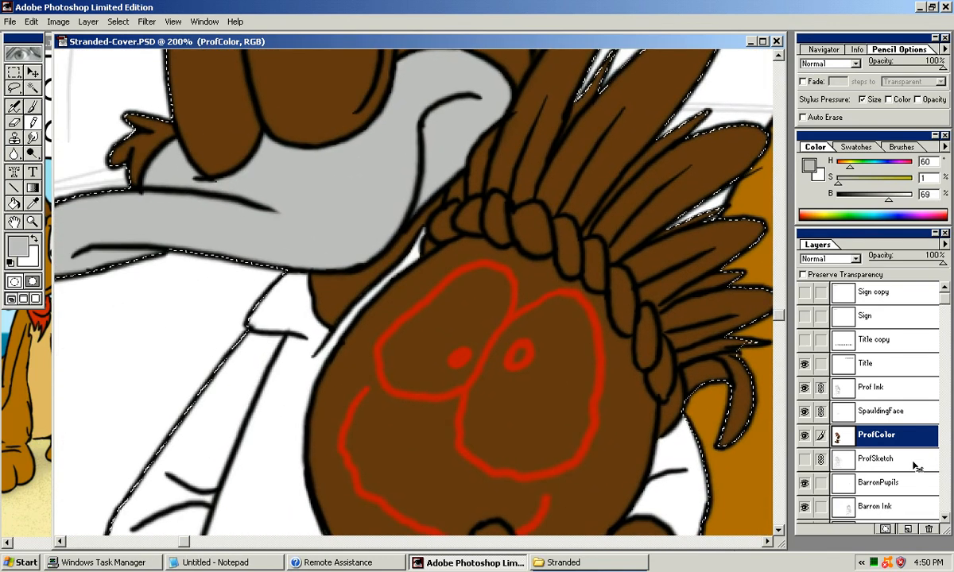
Step: Check the eyes in the reference comic and pencil white along the top inside edges of both of the professor's eyes
key(ctrl+minus)
key(ctrl+minus)
mouse_move(445, 334)
mouse_down()
mouse_move(445, 200)
mouse_move(444, 324)
mouse_up()
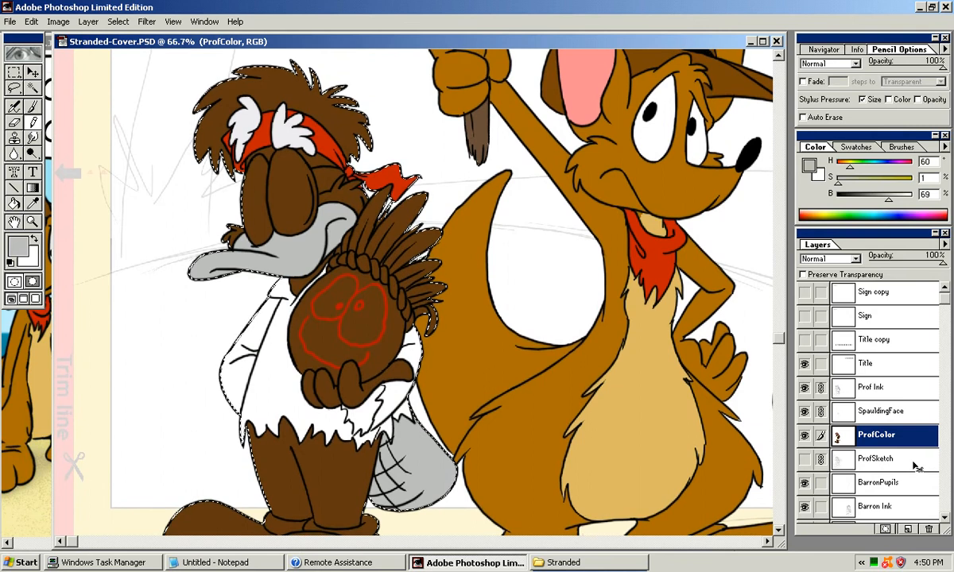
key(ctrl+plus)
key(ctrl+plus)
drag(366, 310, 551, 373)
mouse_move(382, 207)
mouse_down()
mouse_move(463, 260)
mouse_move(511, 333)
mouse_move(519, 491)
mouse_up()
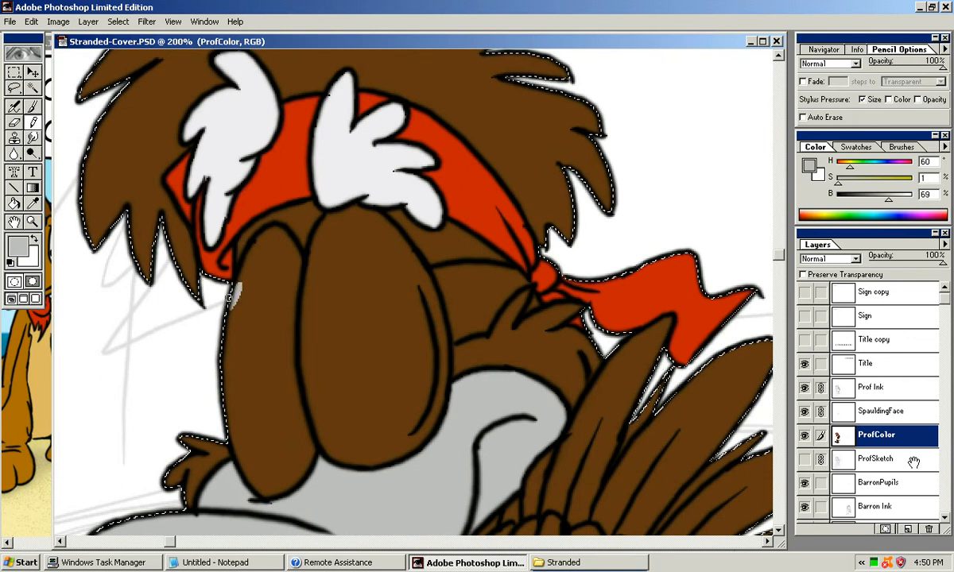
key(x)
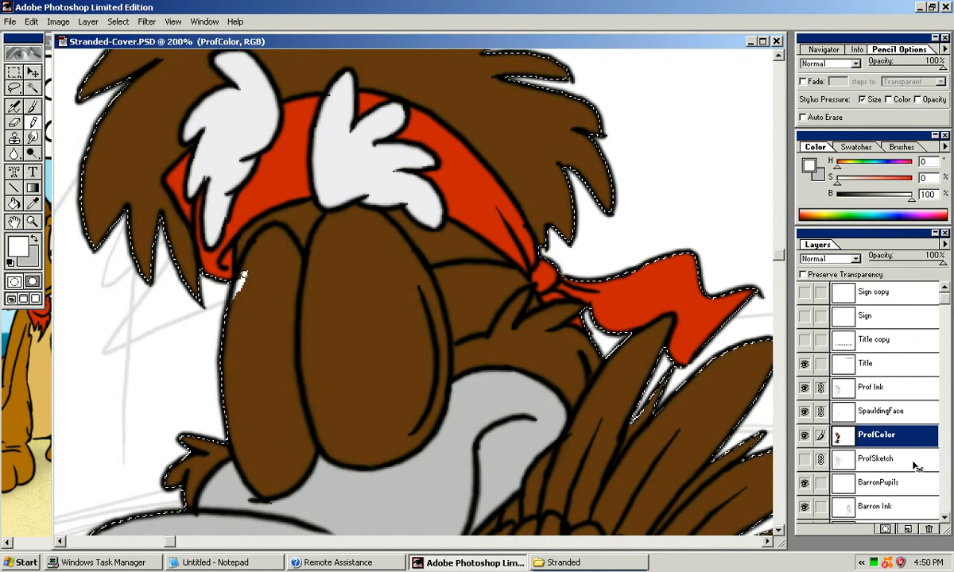
key(ctrl+Tab)
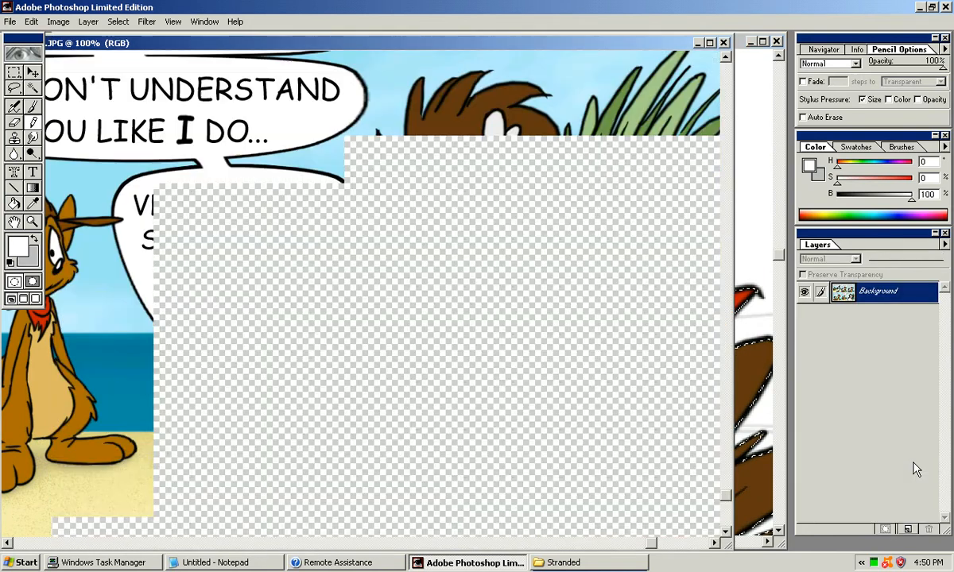
key(ctrl+Tab)
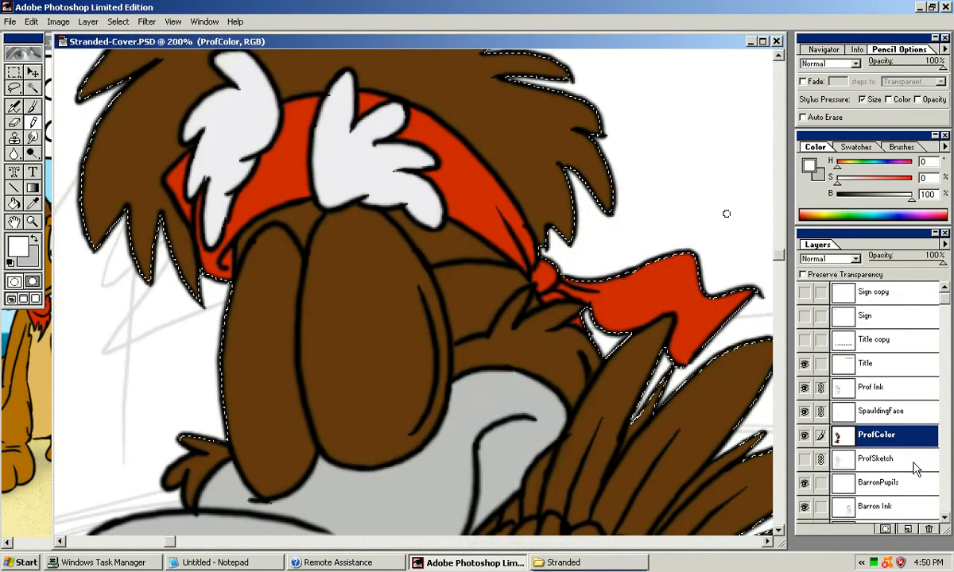
drag(237, 295, 244, 281)
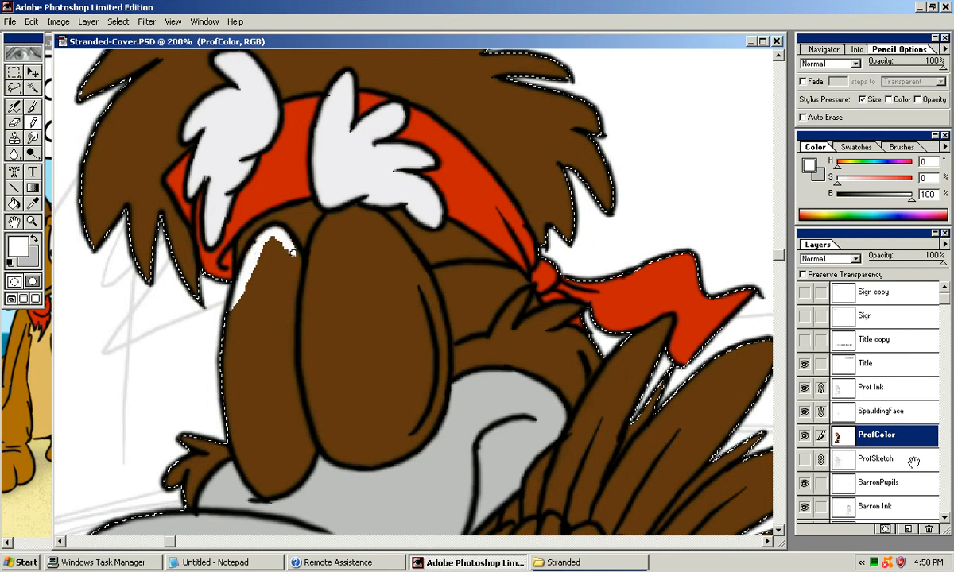
drag(290, 231, 300, 251)
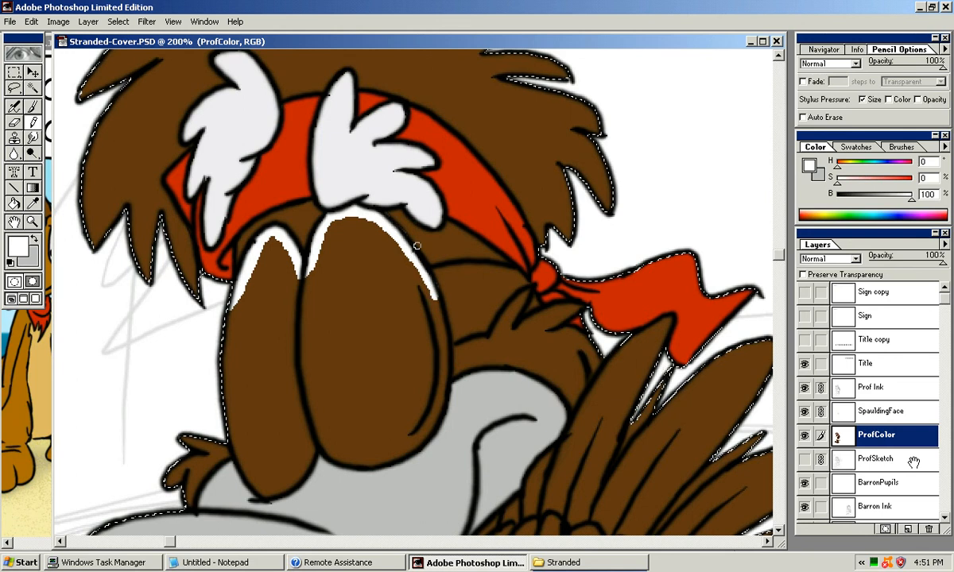
Step: Sample the head's brown as the secondary colour and extend the white pencil edging down the near eye's rear side and the far eye's front
key(x)
alt+click(416, 240)
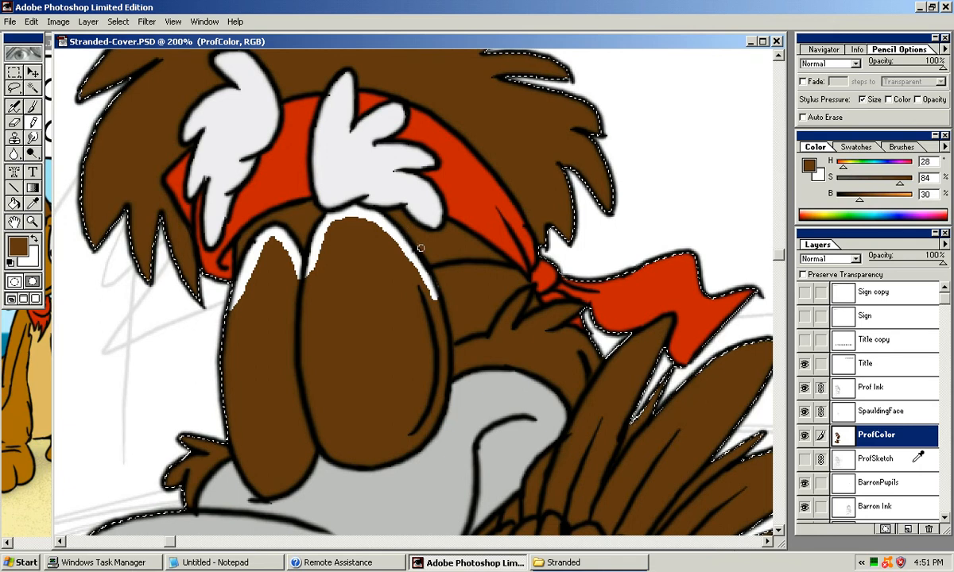
key(x)
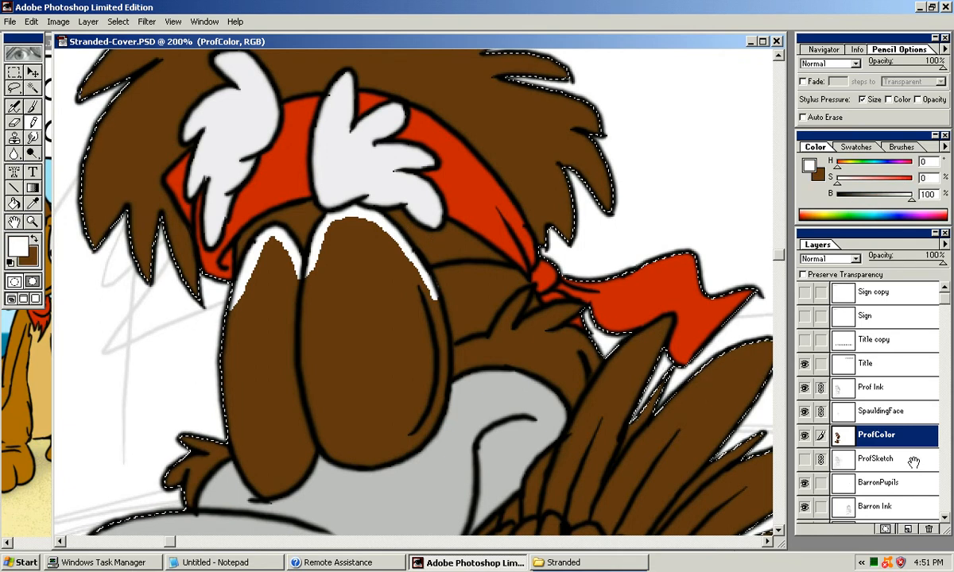
drag(430, 255, 421, 222)
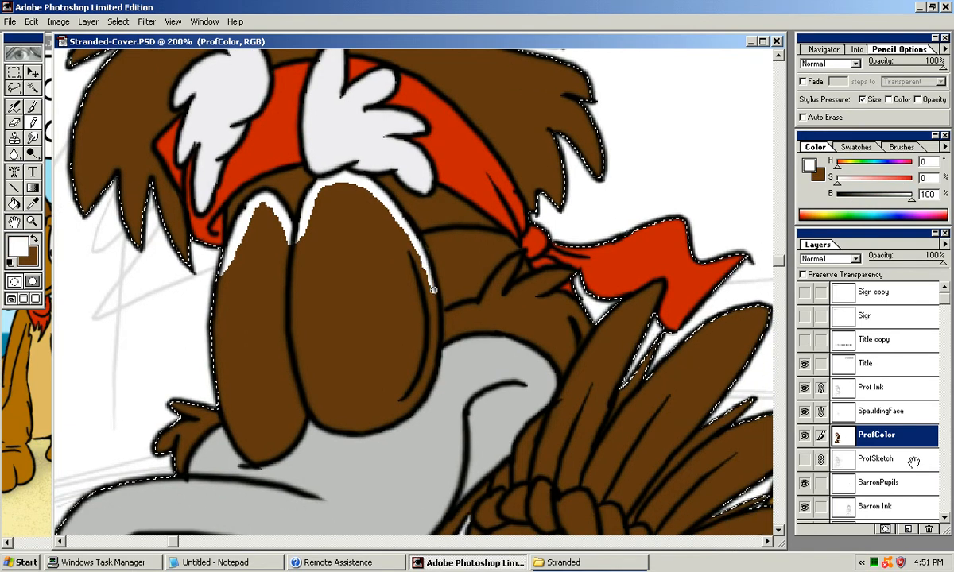
drag(433, 316, 427, 268)
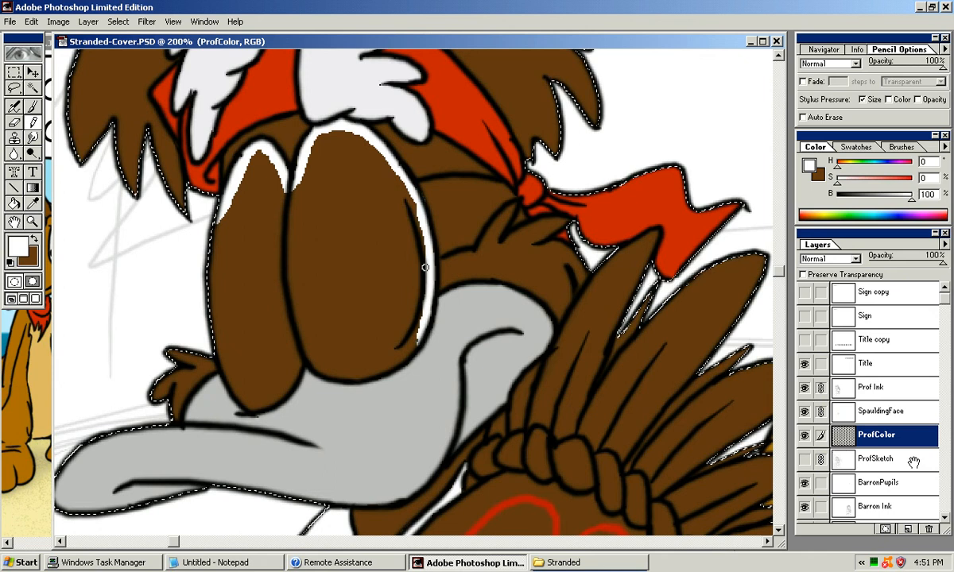
drag(418, 344, 425, 300)
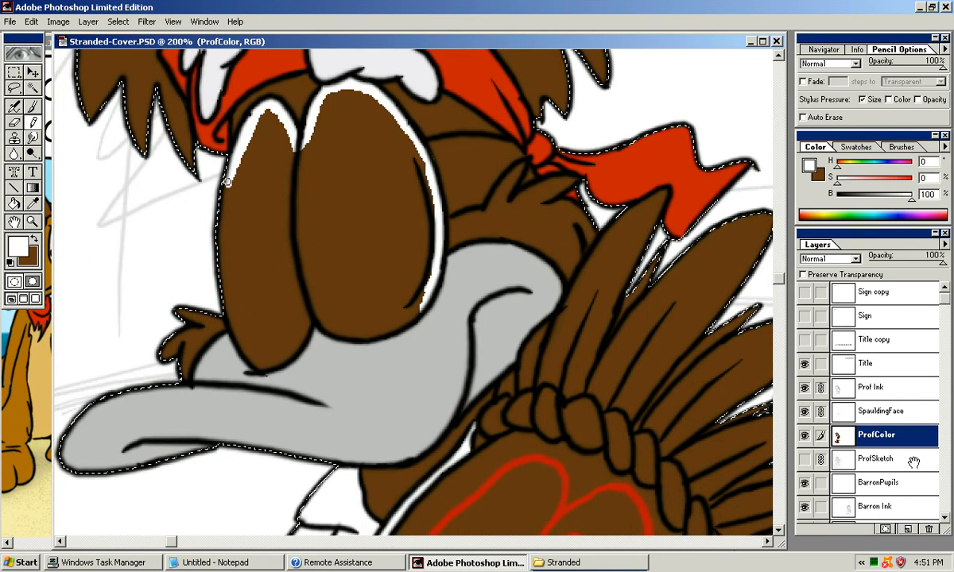
mouse_move(349, 170)
mouse_down()
mouse_move(315, 268)
mouse_move(315, 260)
mouse_up()
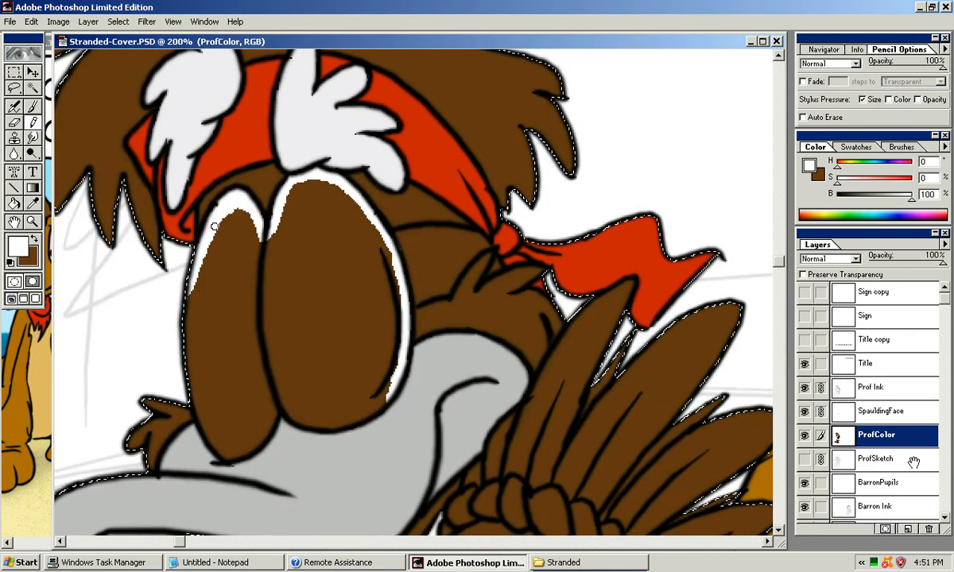
drag(273, 312, 329, 268)
Step: Try to fill the eyes' brown interior with white using the Paint Bucket, and undo the fill
key(k)
click(328, 269)
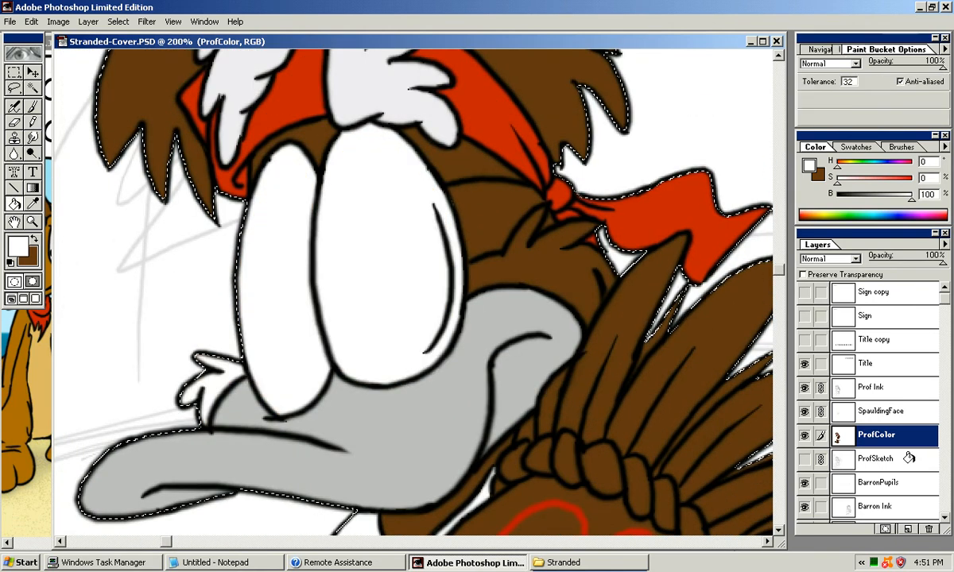
key(ctrl+z)
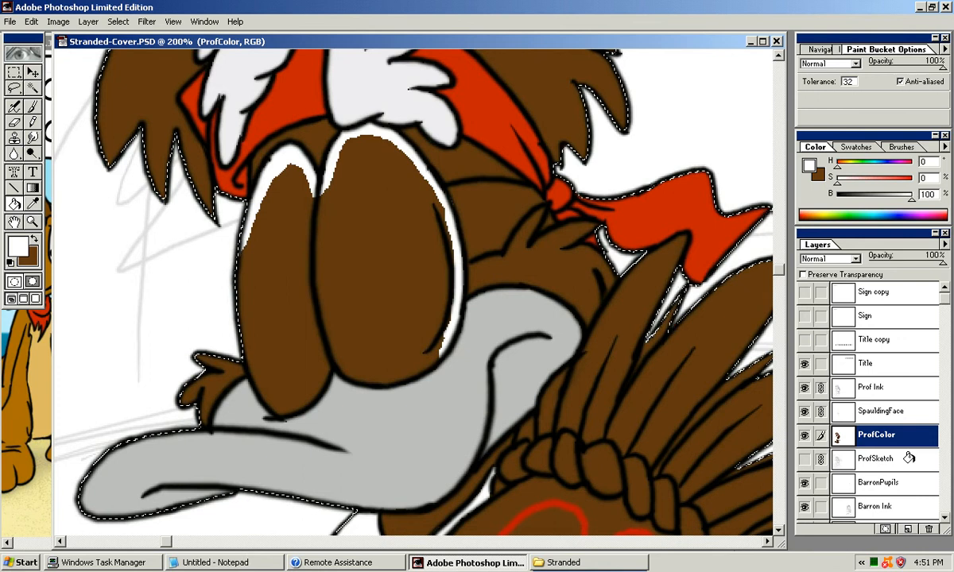
Step: Pencil white along the far eye's lower front edge beside the cheek tuft and fill the eyes' remaining brown with white
key(b)
drag(242, 342, 252, 364)
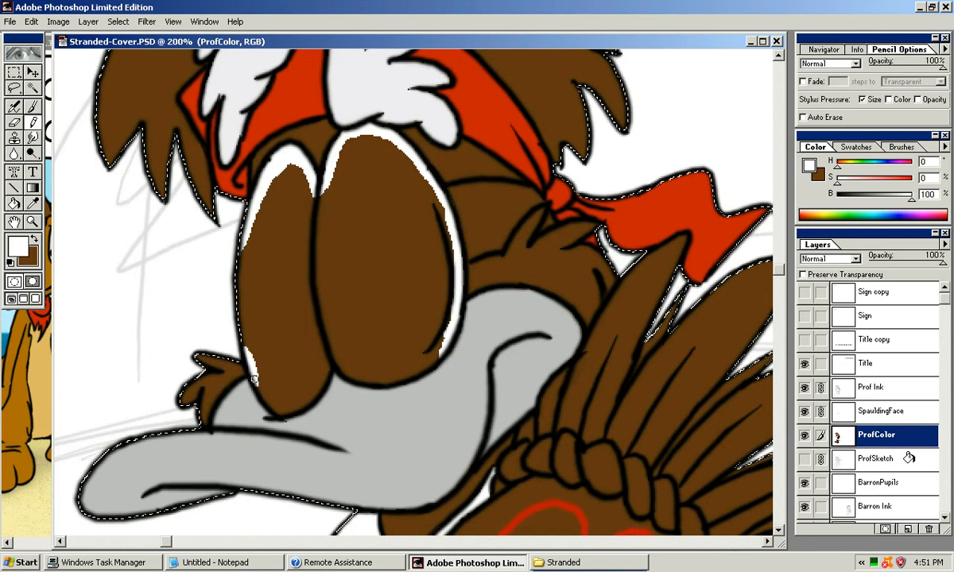
key(k)
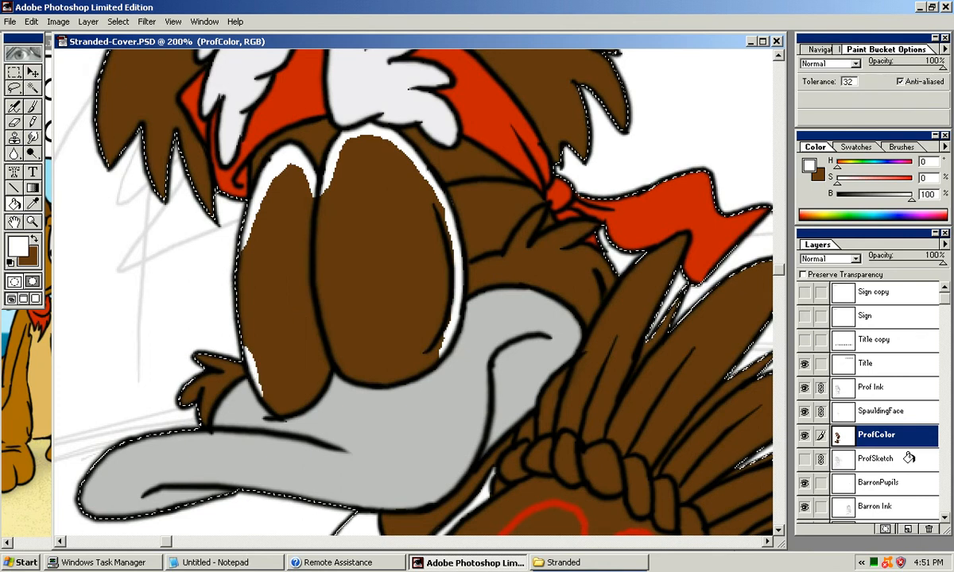
click(294, 313)
Step: Pick light grey (H 330, S 1, B 90) and pencil it over the inside of the torn cuff beneath the hand
drag(381, 382, 329, 157)
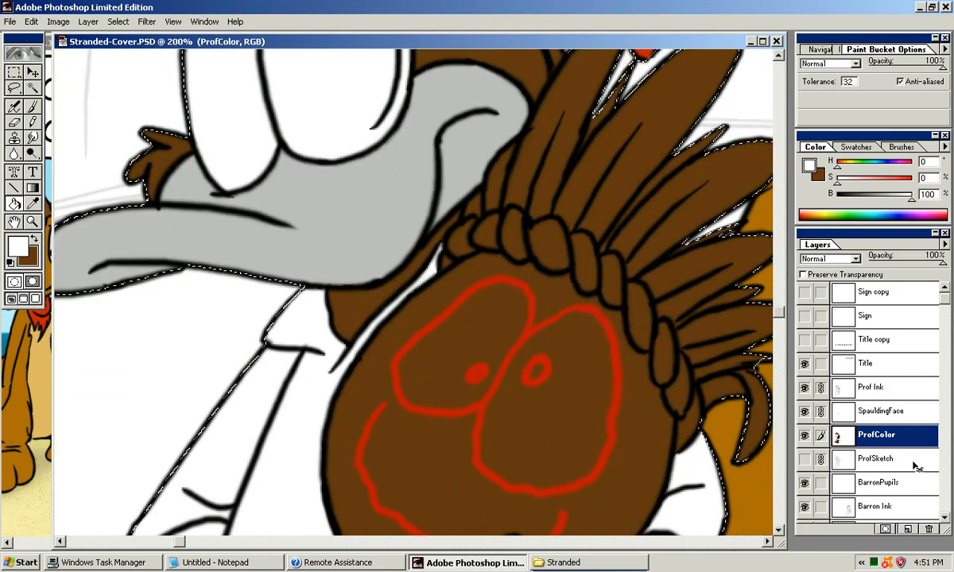
key(ctrl+minus)
key(ctrl+minus)
drag(382, 334, 382, 295)
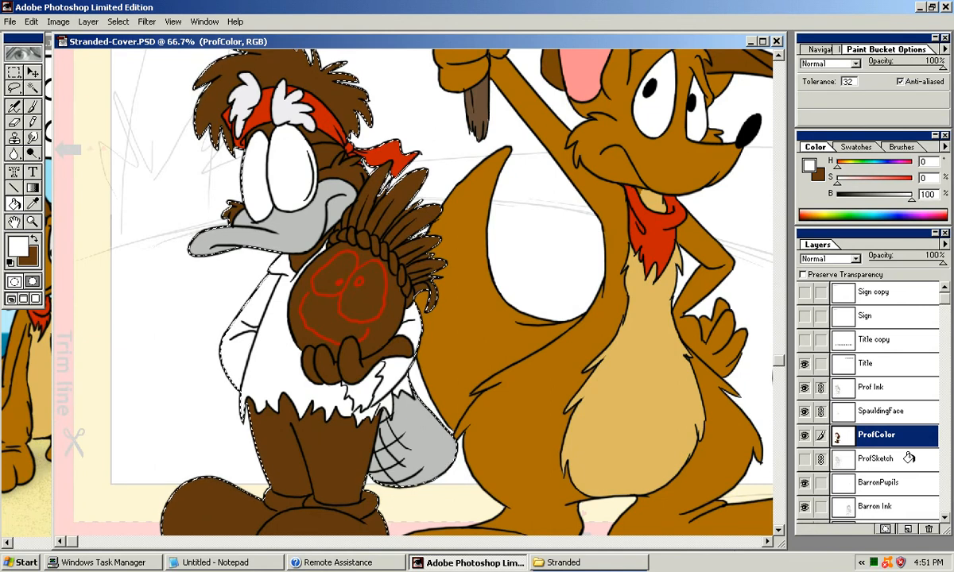
alt+click(913, 463)
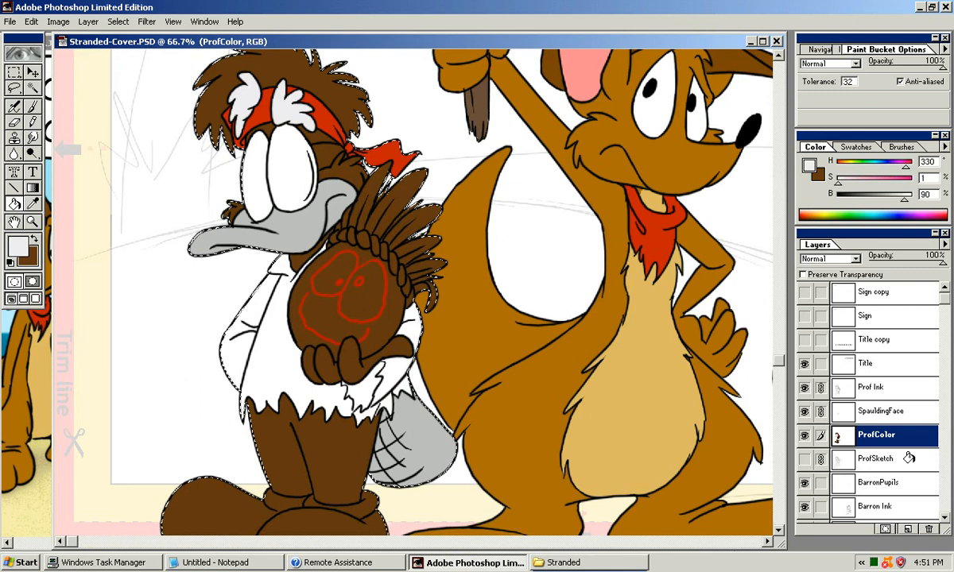
key(ctrl+plus)
key(ctrl+plus)
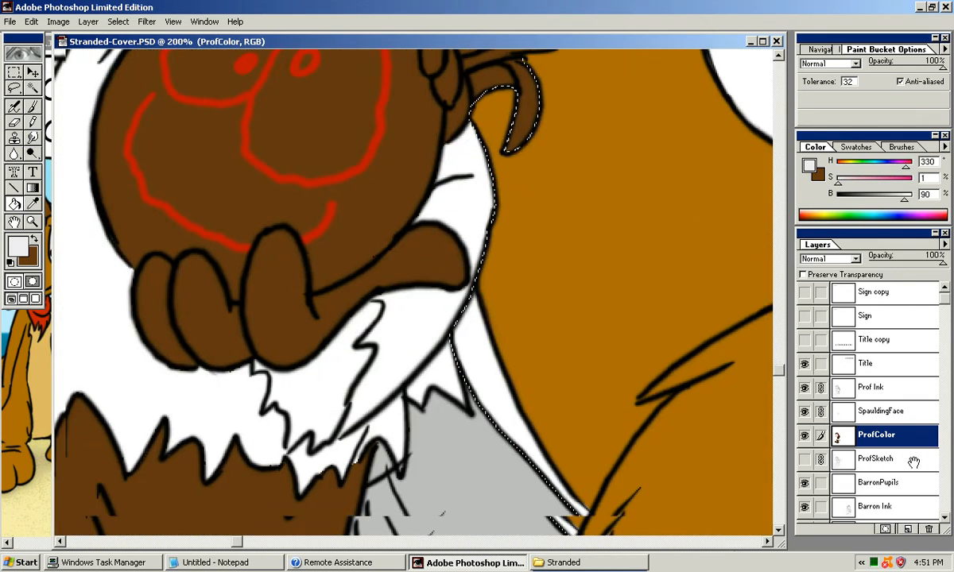
key(n)
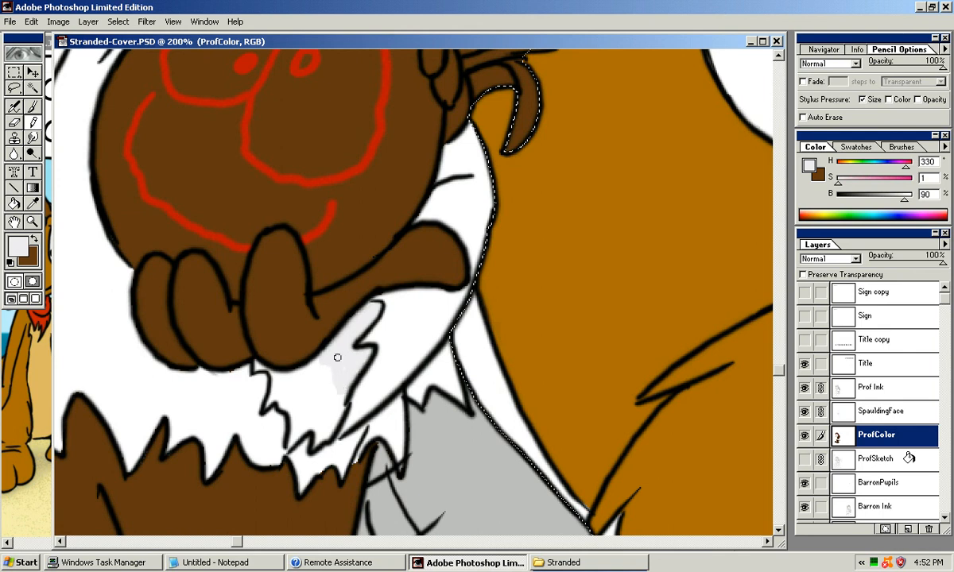
drag(354, 361, 353, 332)
drag(254, 368, 286, 306)
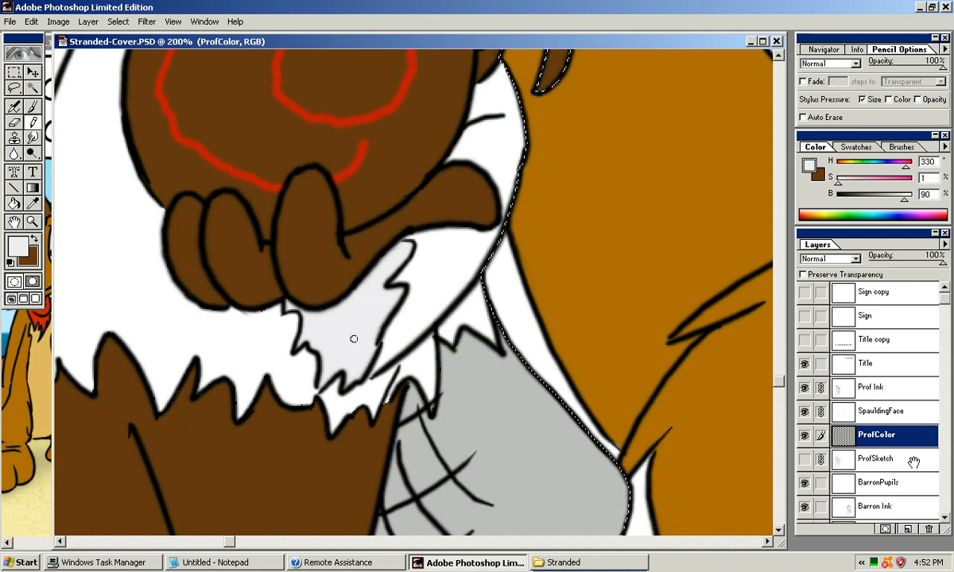
drag(368, 303, 379, 304)
Step: Sample the dark grey (H 330, S 6, B 14) of the professor's shoes in the reference comic and return to the cover
key(ctrl+minus)
key(ctrl+minus)
drag(179, 312, 332, 295)
key(ctrl+Tab)
mouse_move(175, 143)
mouse_down()
mouse_move(209, 271)
mouse_move(296, 386)
mouse_move(533, 470)
mouse_move(696, 462)
mouse_move(855, 491)
mouse_move(634, 556)
mouse_move(371, 571)
mouse_up()
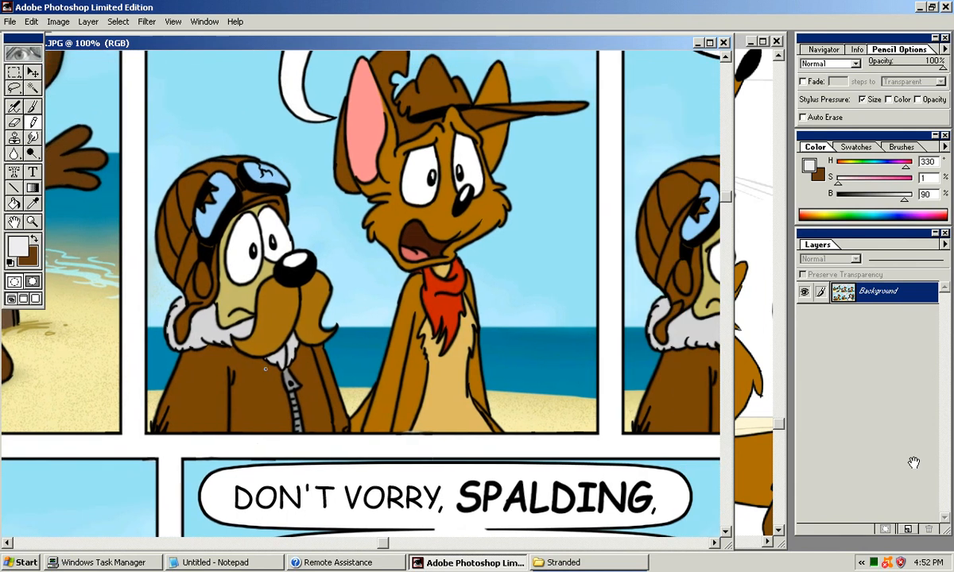
mouse_move(371, 571)
mouse_down()
mouse_move(748, 516)
mouse_move(816, 492)
mouse_up()
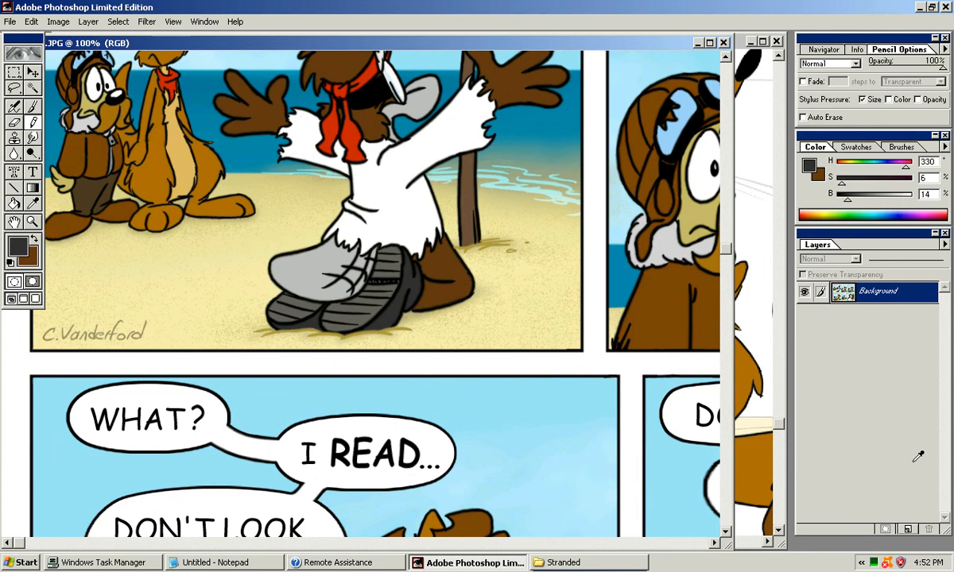
key(ctrl+Tab)
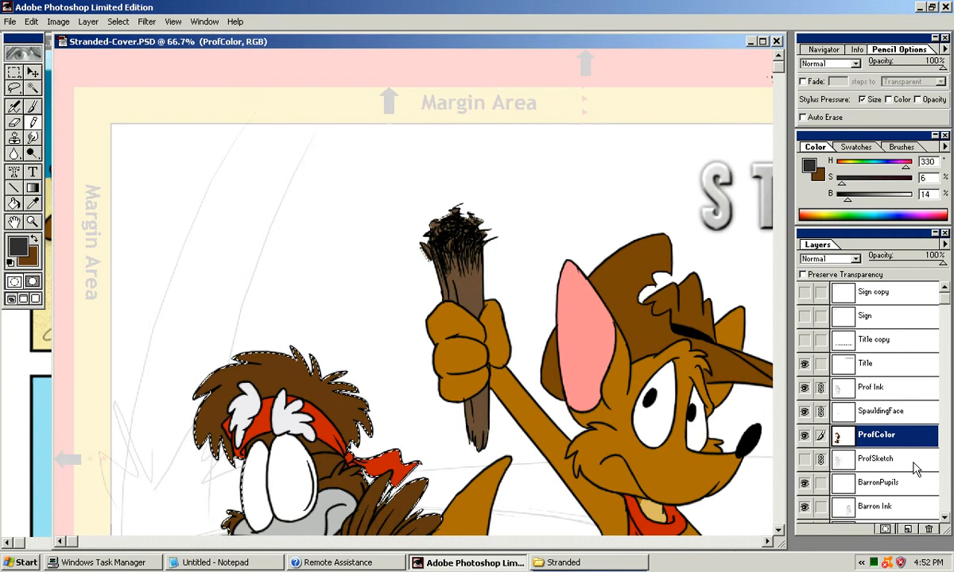
Step: Pencil dark grey along the upper inside edges of both shoe collars where they meet the legs
scroll(916, 469, down, 5)
scroll(916, 469, down, 2)
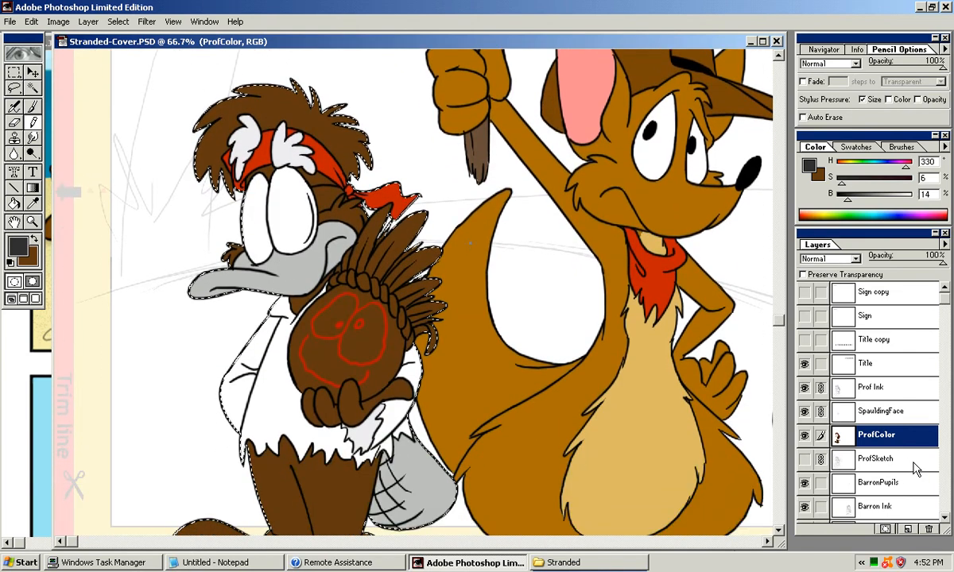
key(ctrl+plus)
key(ctrl+plus)
drag(318, 238, 654, 95)
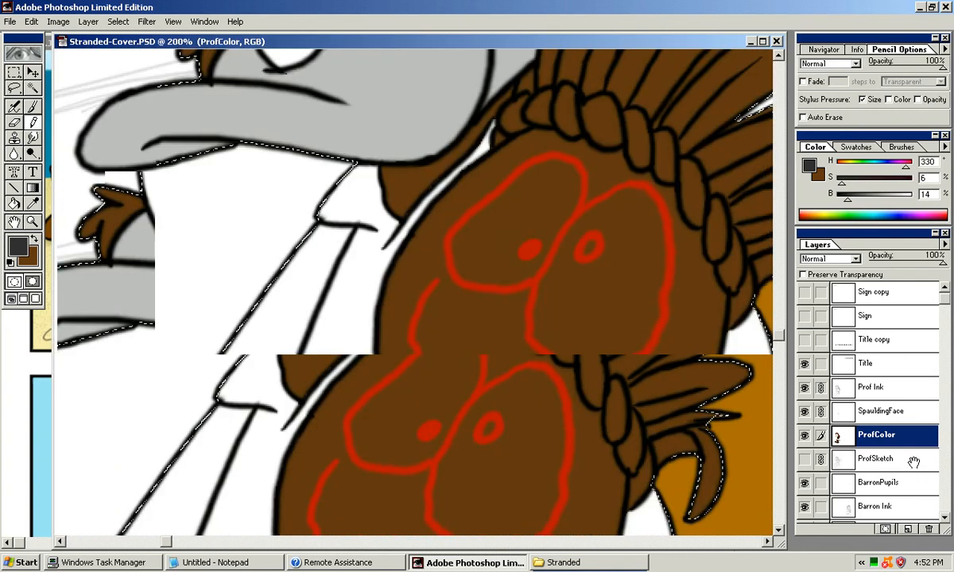
drag(398, 446, 546, 152)
mouse_move(502, 410)
mouse_down()
mouse_move(462, 297)
mouse_move(373, 265)
mouse_move(385, 274)
mouse_up()
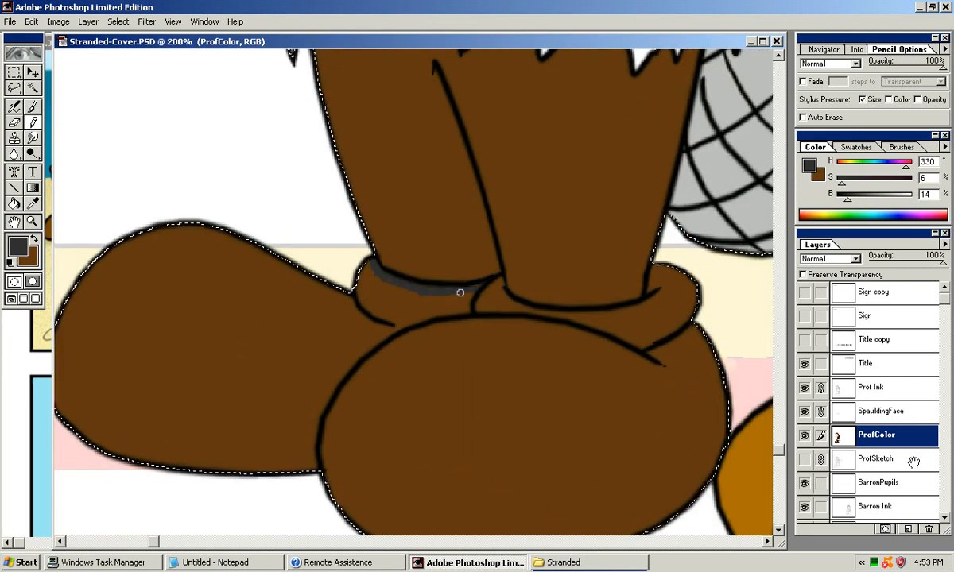
drag(501, 282, 375, 296)
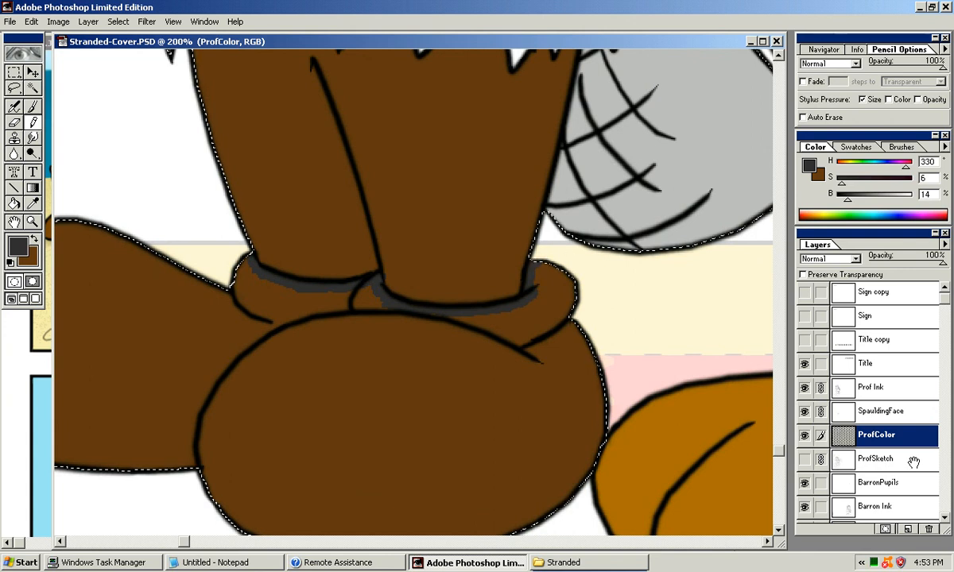
Step: Try to fill the shoes' brown with dark grey using the Paint Bucket, and undo the fill
key(ctrl+minus)
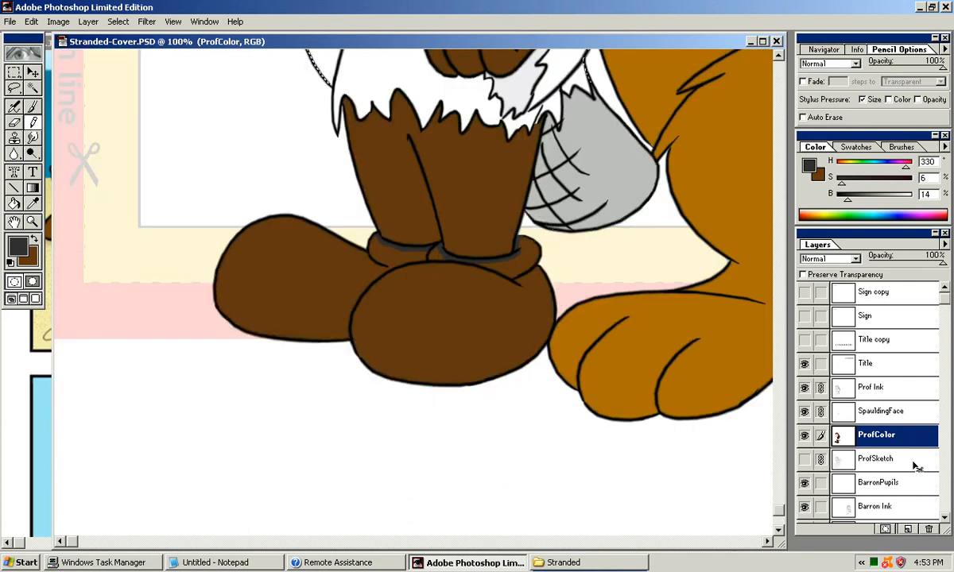
key(g)
key(alt+BackSpace)
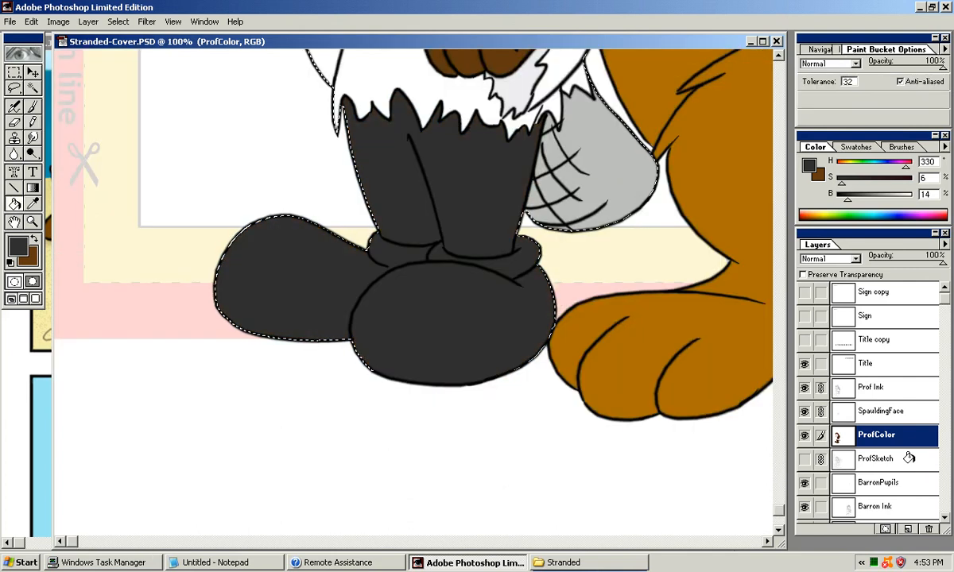
key(ctrl+BackSpace)
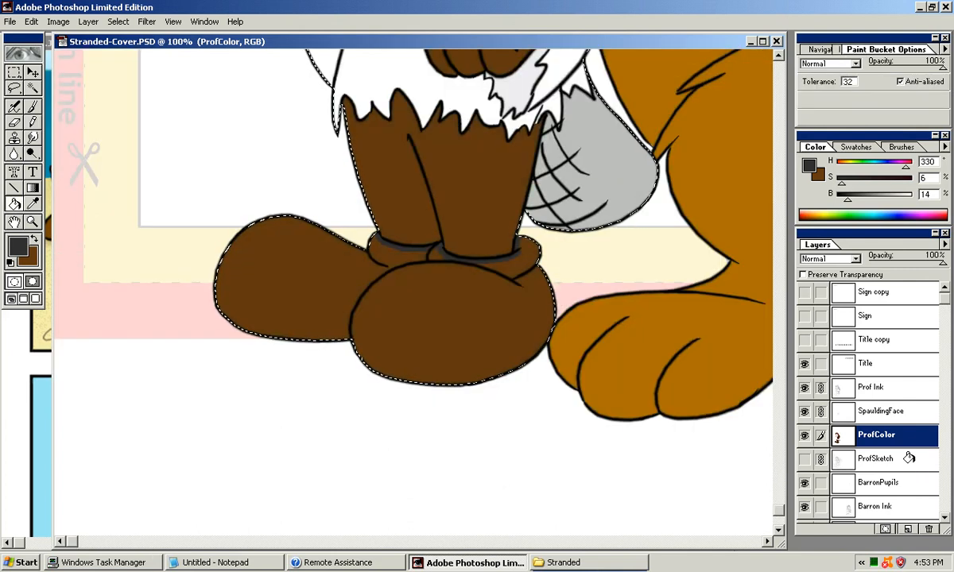
Step: Close the gaps in the dark grey edging around the ankles and fill both shoes with dark grey
key(b)
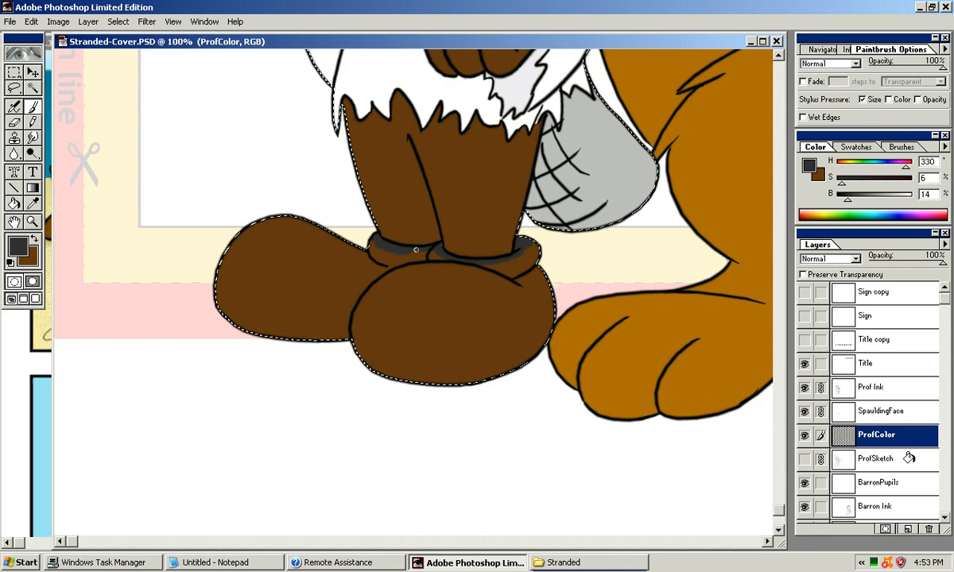
key(g)
click(454, 294)
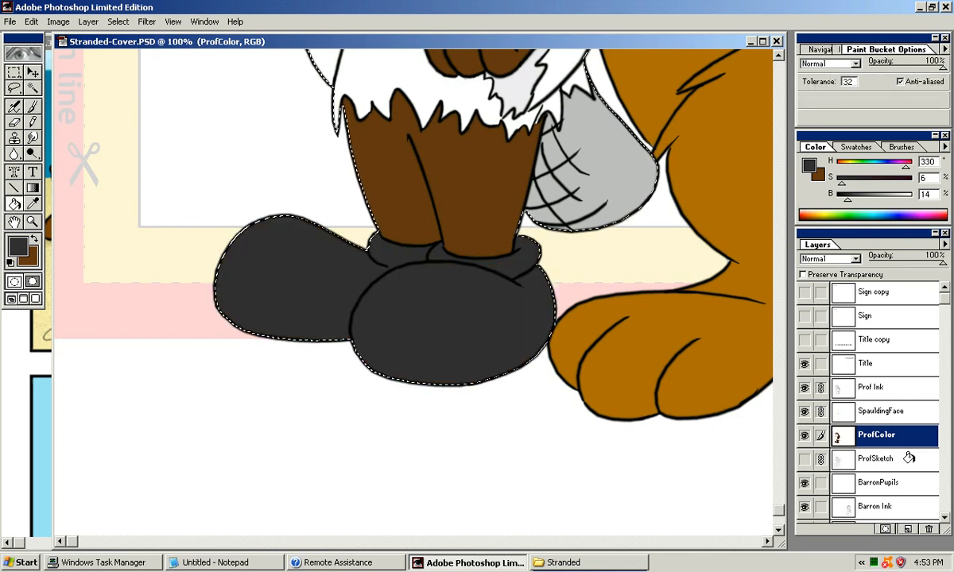
Step: Sample pure black (H 0, S 0, B 0) from the kangaroo's nose
key(ctrl+plus)
key(ctrl+plus)
drag(510, 253, 316, 332)
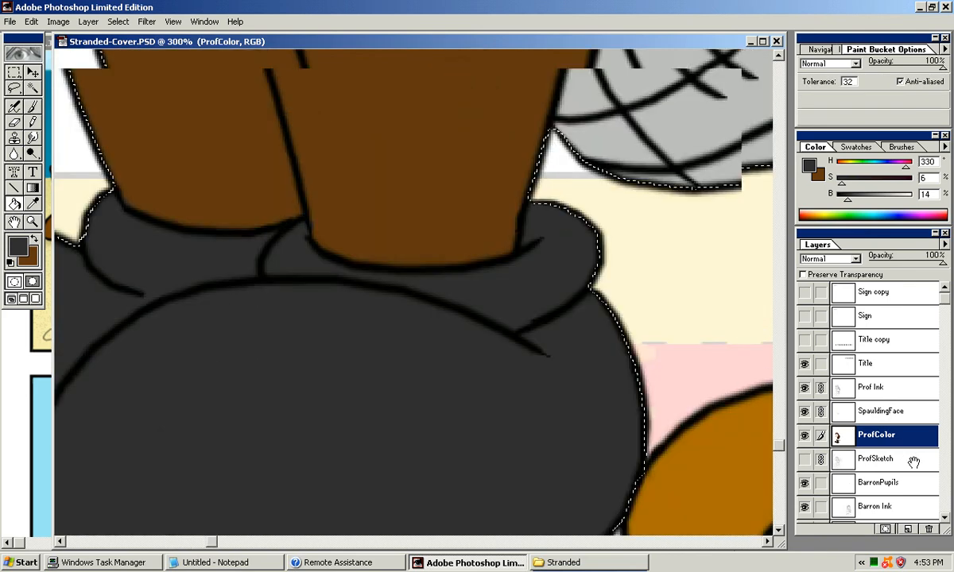
key(ctrl+minus)
key(ctrl+minus)
key(ctrl+minus)
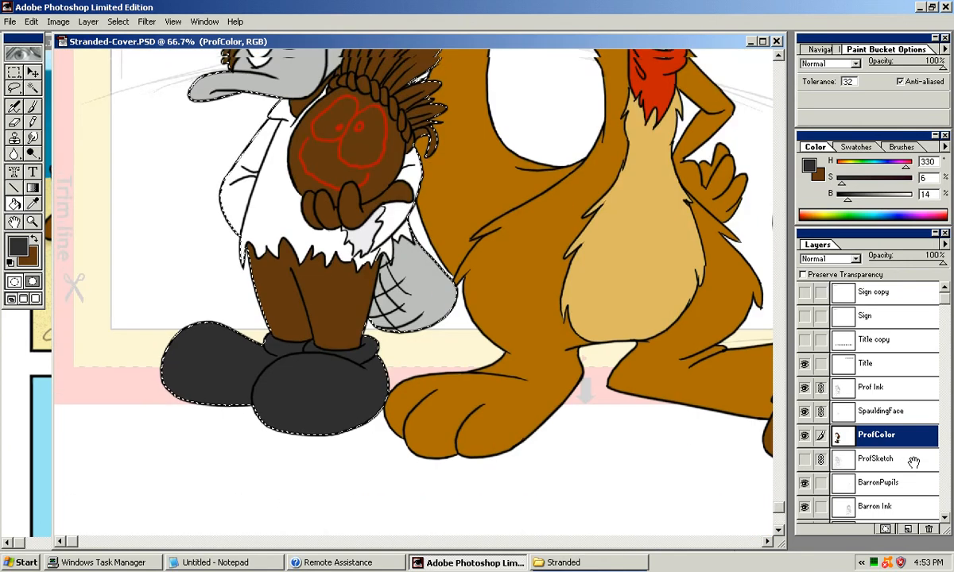
drag(413, 238, 410, 453)
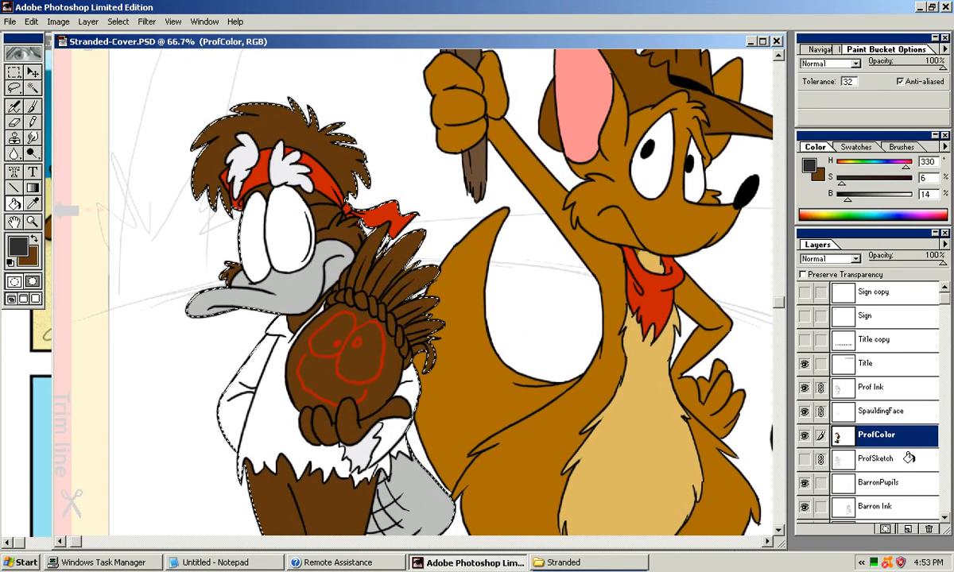
alt+click(747, 193)
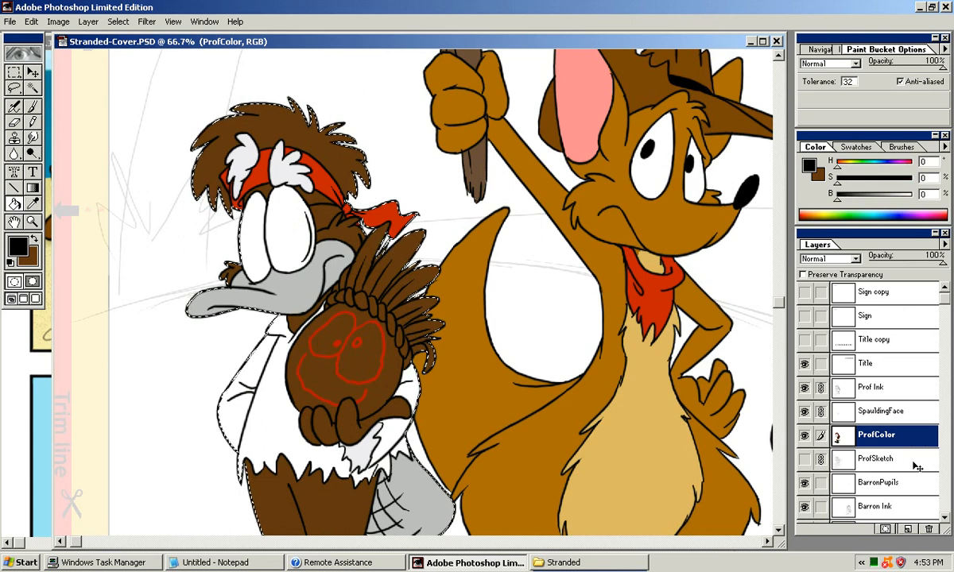
Step: Outline the brown patch between the professor's eye and the headband knot in black with the Pencil, and fill it with black
key(ctrl+plus)
key(ctrl+plus)
drag(414, 254, 526, 423)
key(ctrl+plus)
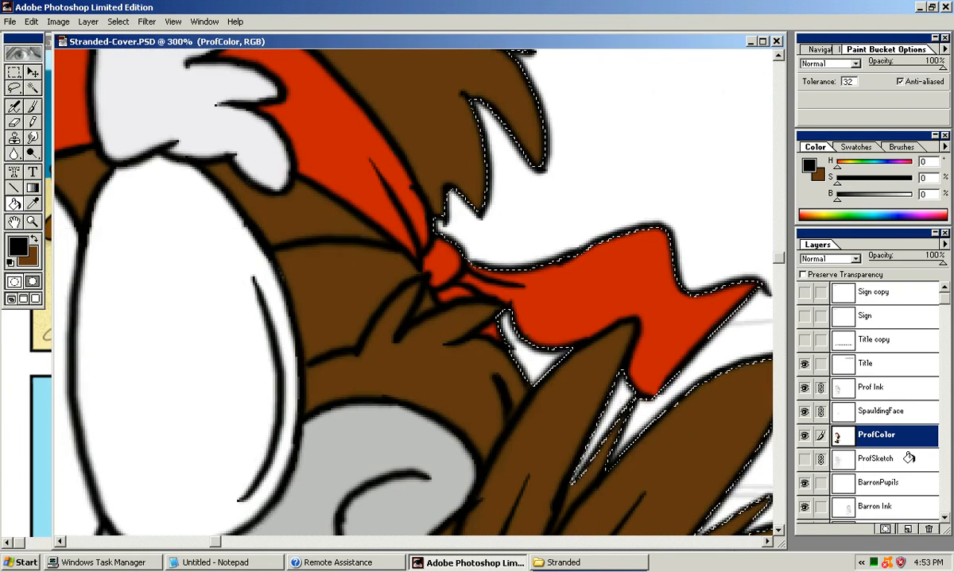
key(b)
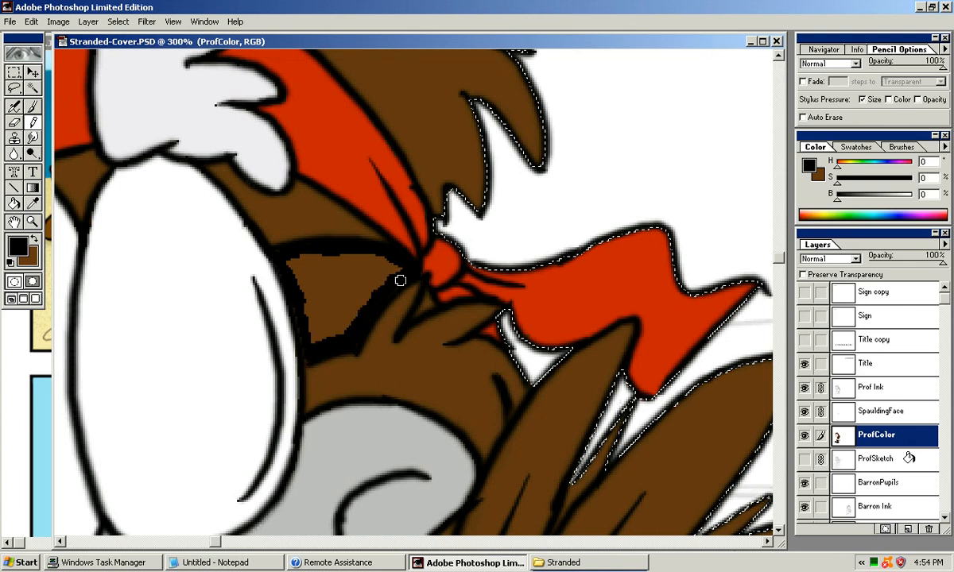
key(g)
click(367, 279)
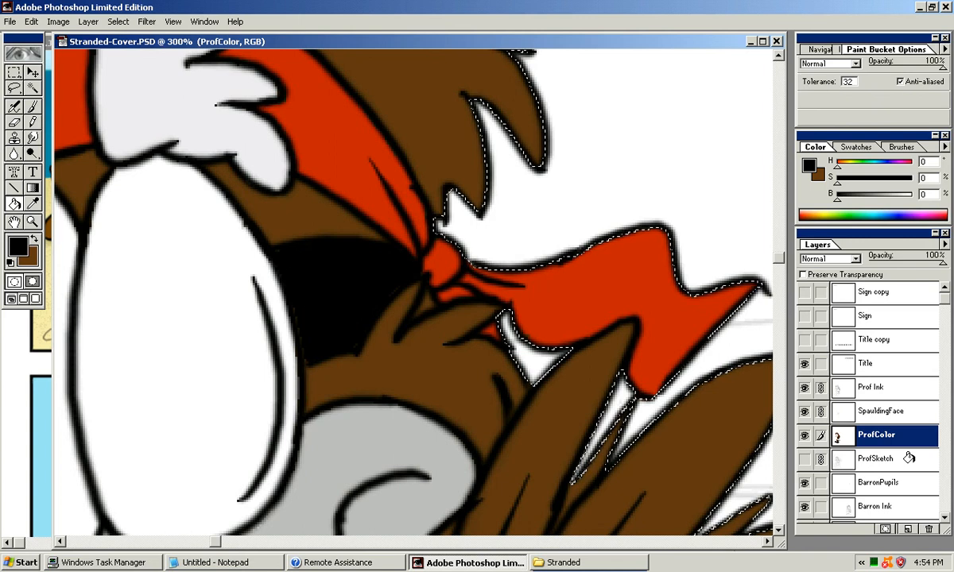
Step: Pencil black into the small gaps below the headband knot and along the black patch's edge beside the eye
key(n)
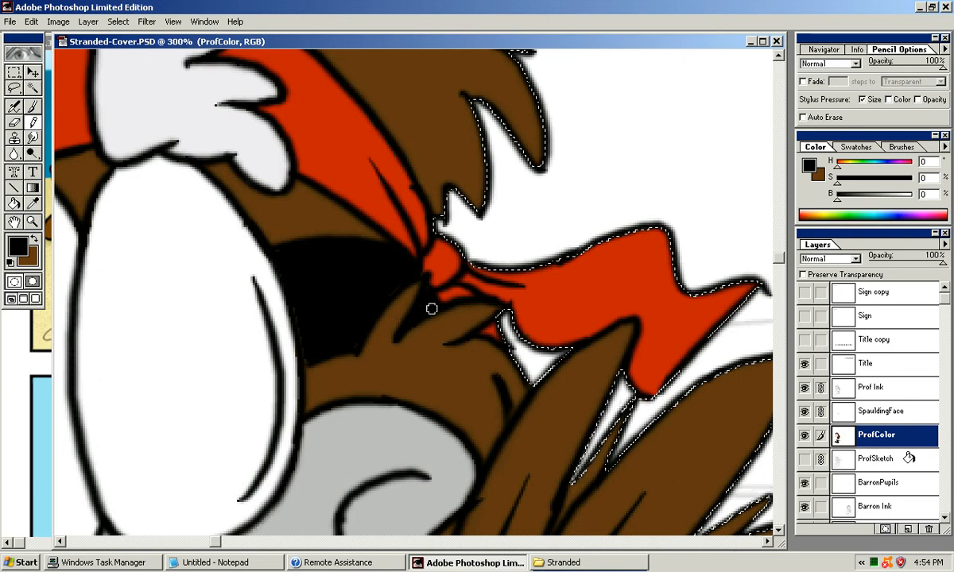
drag(305, 360, 358, 328)
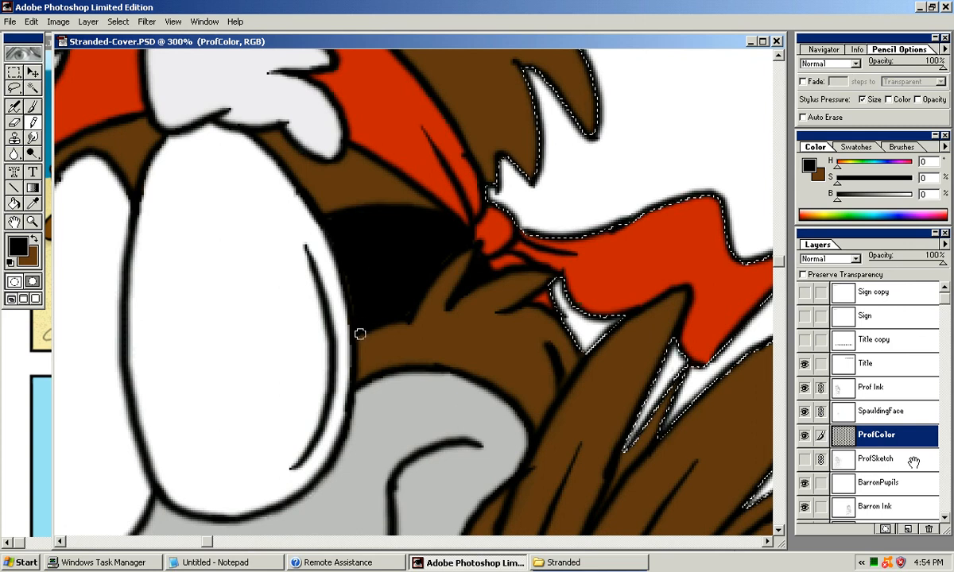
drag(399, 294, 379, 267)
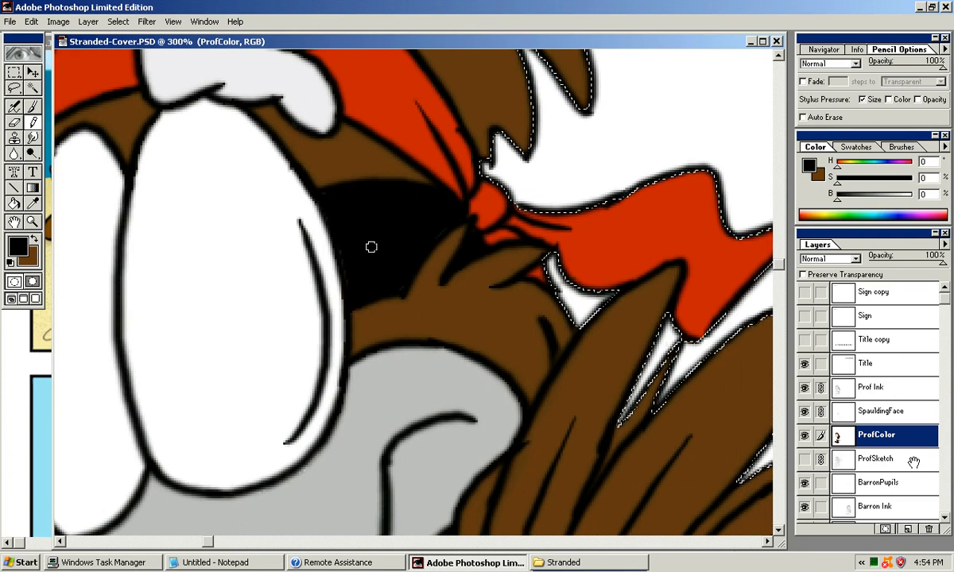
Step: Sample the coconut's dark brown (H 26, S 86, B 26) in the reference comic and return to the cover
key(ctrl+minus)
key(ctrl+minus)
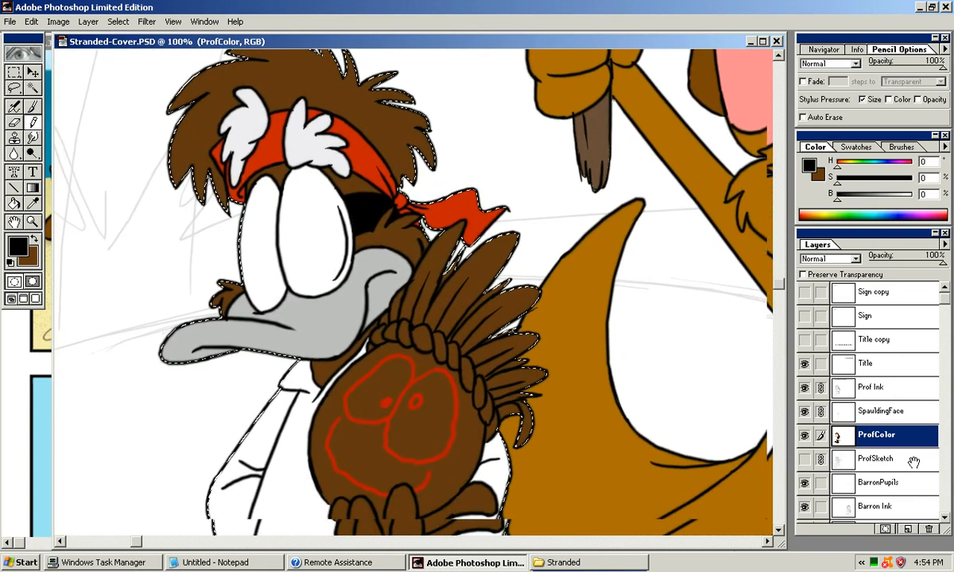
mouse_move(393, 421)
mouse_down()
mouse_move(387, 309)
mouse_move(315, 254)
mouse_move(380, 253)
mouse_move(489, 306)
mouse_move(476, 447)
mouse_move(434, 413)
mouse_move(368, 249)
mouse_move(360, 190)
mouse_move(416, 86)
mouse_move(480, 114)
mouse_move(427, 211)
mouse_move(469, 303)
mouse_move(339, 406)
mouse_move(400, 443)
mouse_move(466, 505)
mouse_move(432, 523)
mouse_move(440, 536)
mouse_move(425, 550)
mouse_move(228, 528)
mouse_up()
key(ctrl+w)
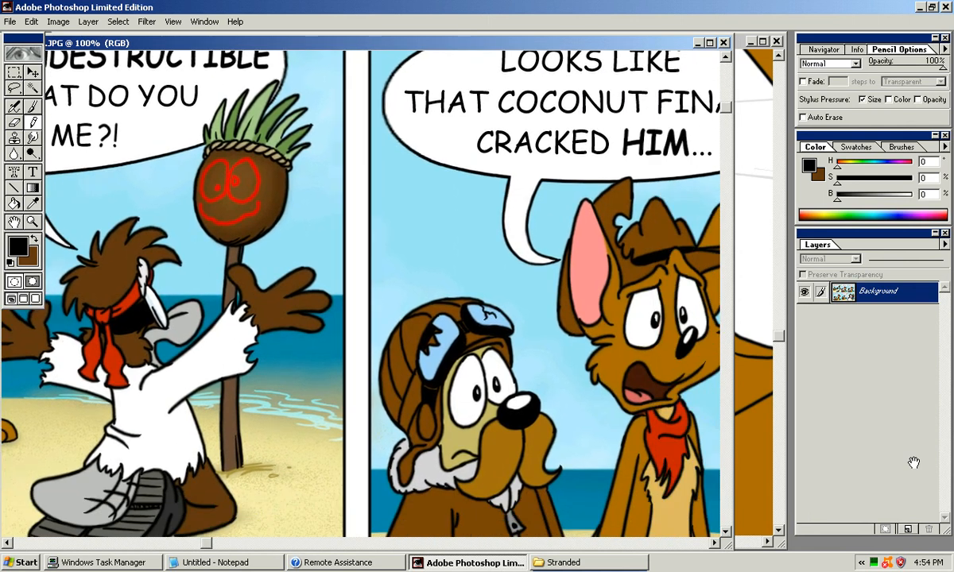
alt+click(407, 354)
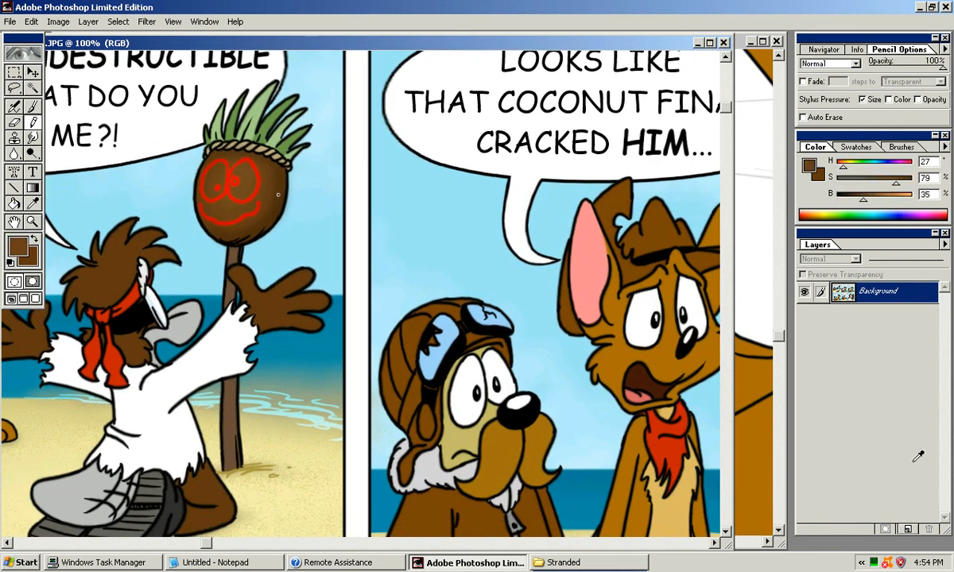
key(ctrl+Tab)
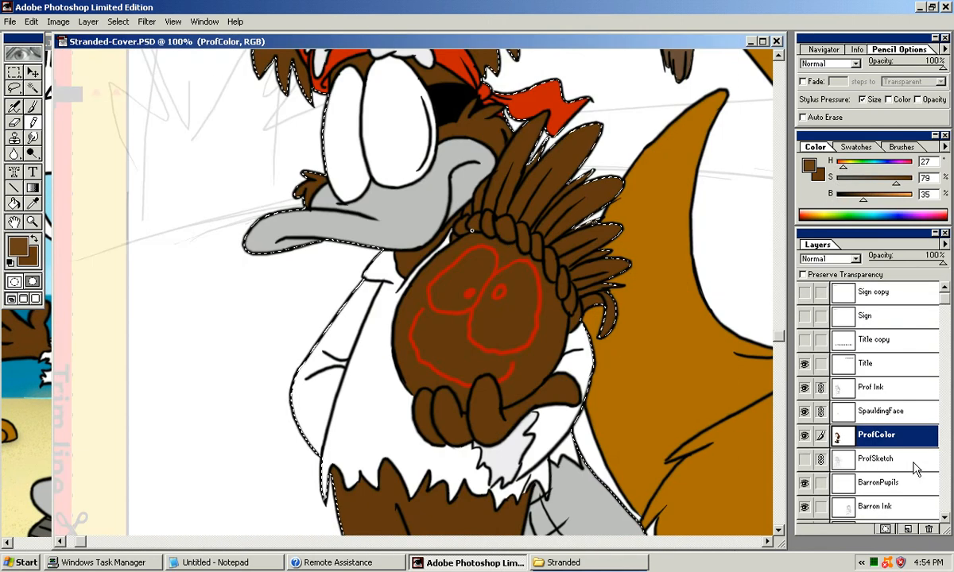
key(ctrl+plus)
key(ctrl+plus)
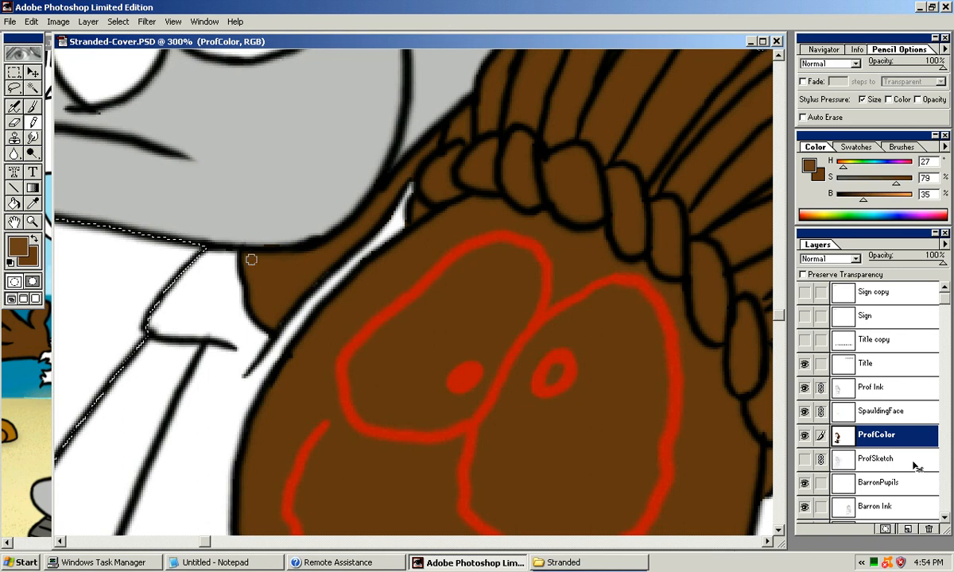
key(ctrl+Tab)
alt+click(275, 210)
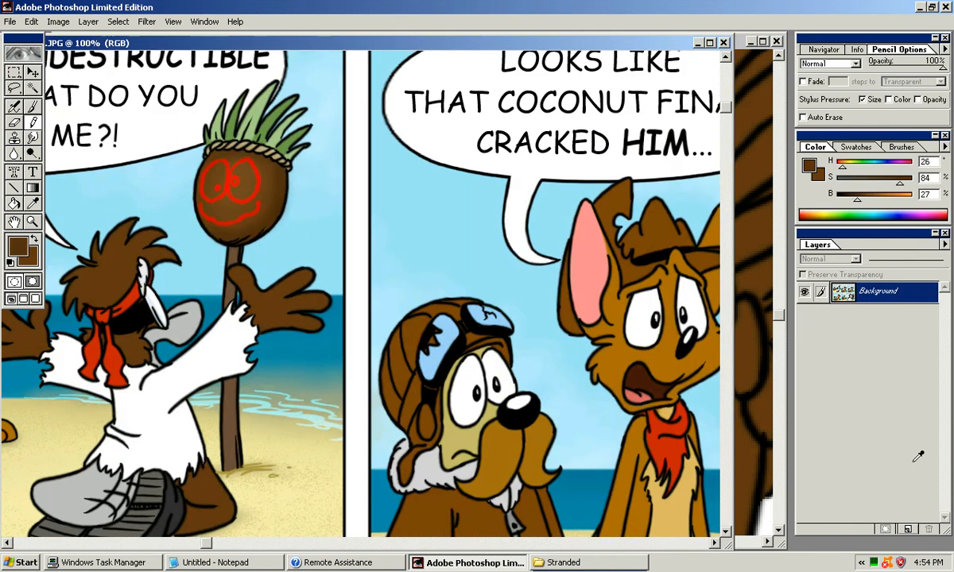
key(ctrl+Tab)
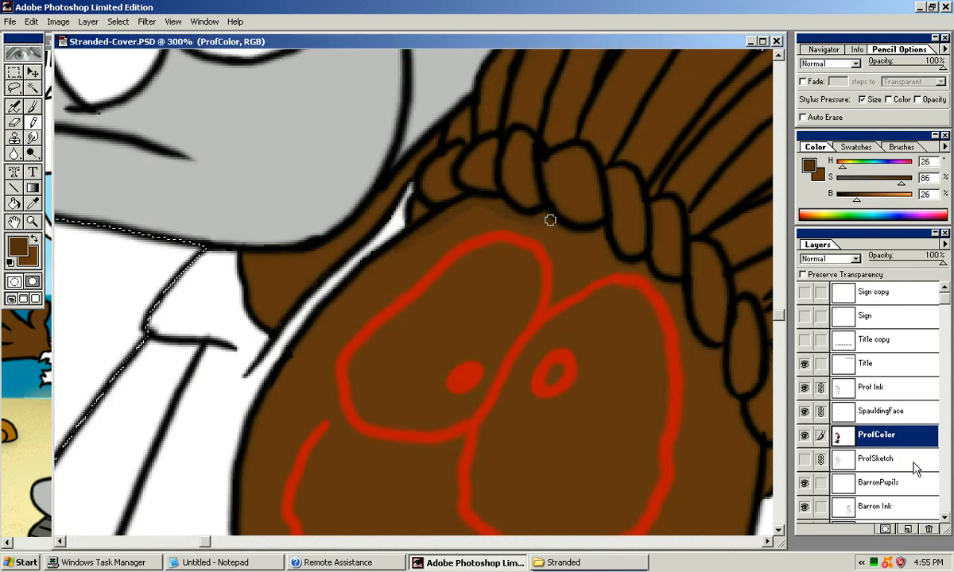
Step: Pencil dark brown along the coconut's upper edge beneath the rope braid and down its right side
drag(628, 239, 488, 198)
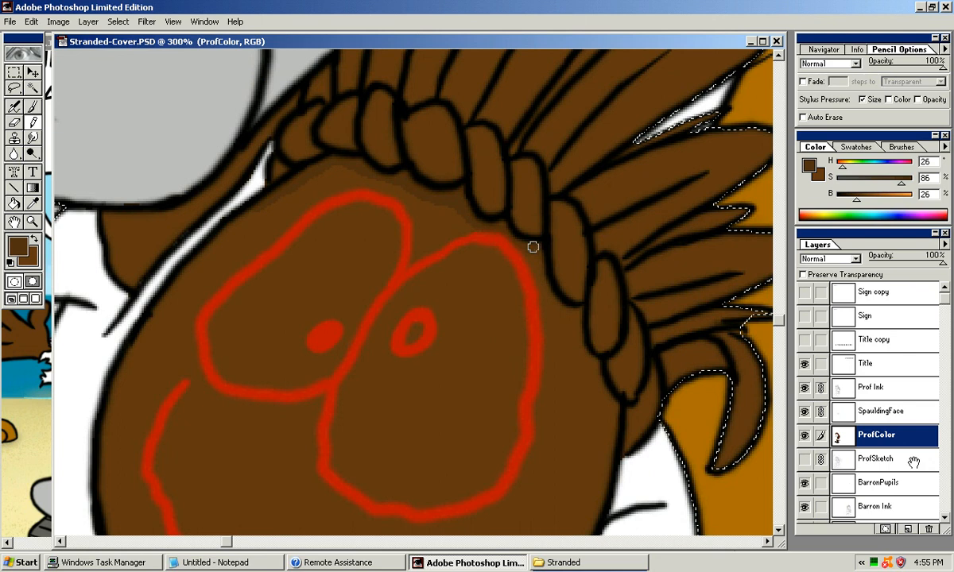
drag(535, 245, 447, 225)
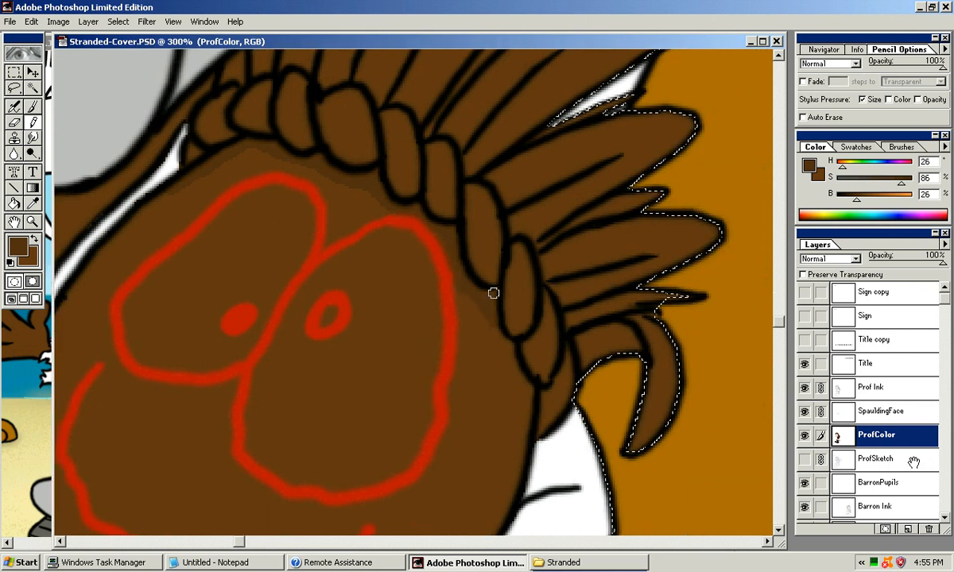
drag(433, 244, 409, 206)
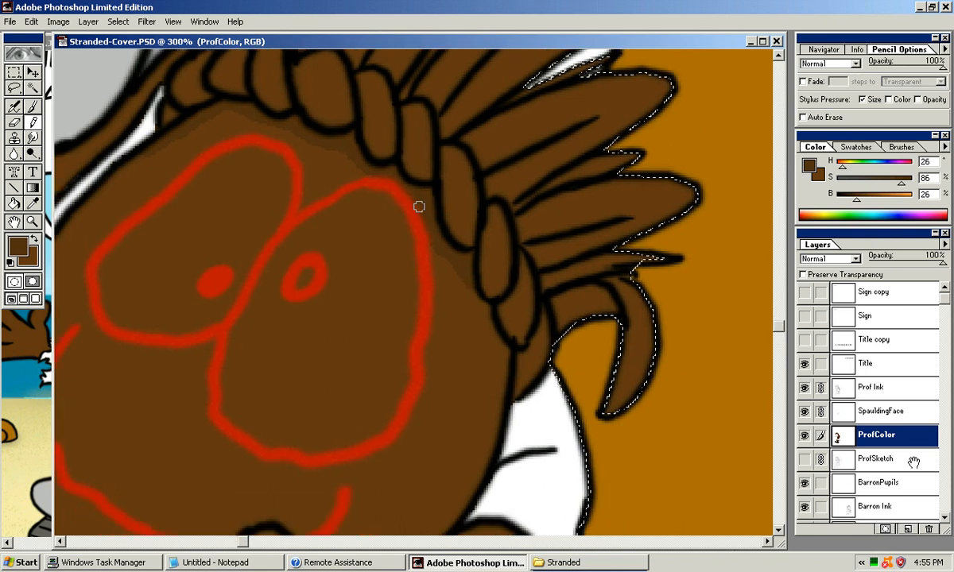
mouse_move(441, 251)
mouse_down()
mouse_move(480, 314)
mouse_move(438, 247)
mouse_move(463, 286)
mouse_move(467, 203)
mouse_up()
drag(317, 443, 284, 462)
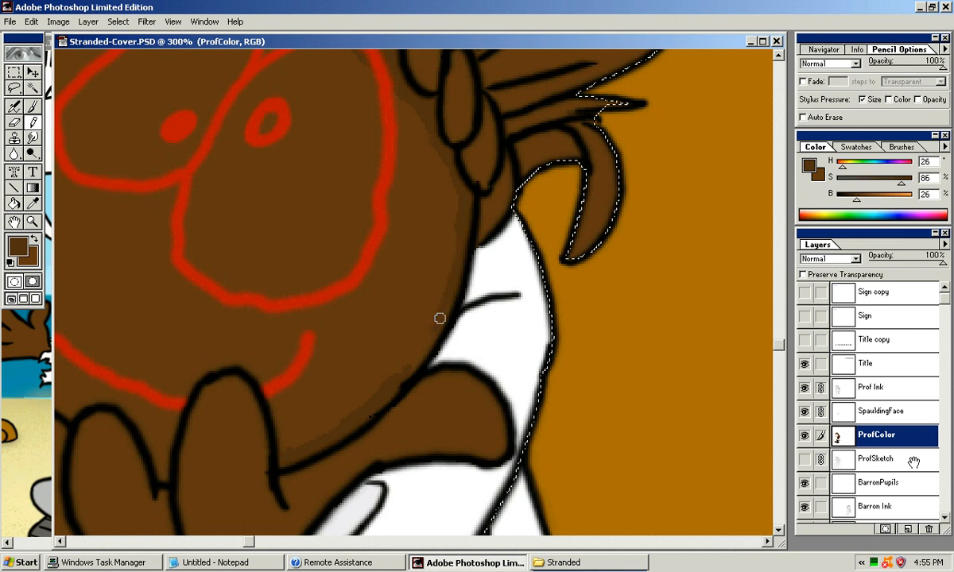
Step: Pencil dark brown along the coconut's lower edge around the fingers and up its left side to the braid
scroll(395, 387, down, 3)
scroll(301, 345, left, 3)
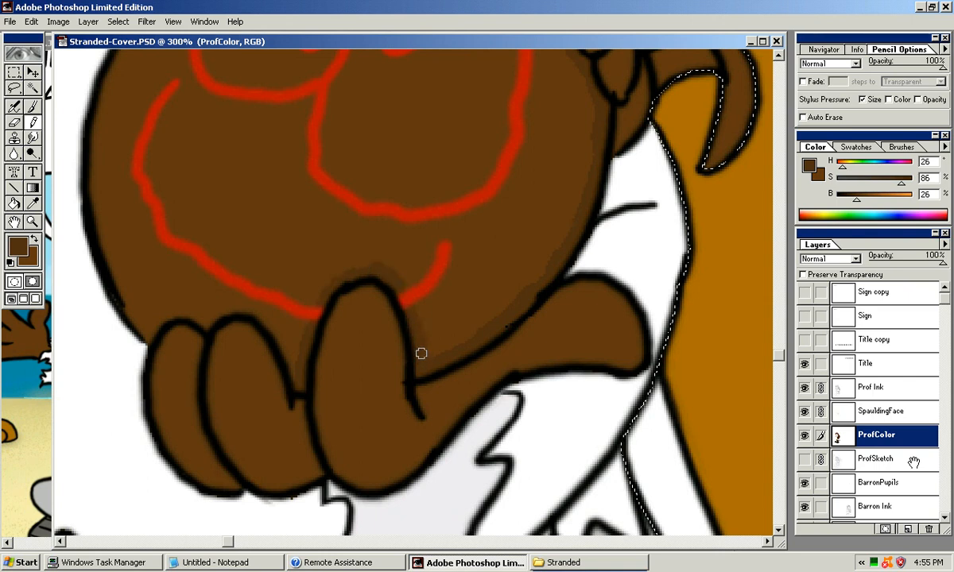
drag(210, 303, 321, 322)
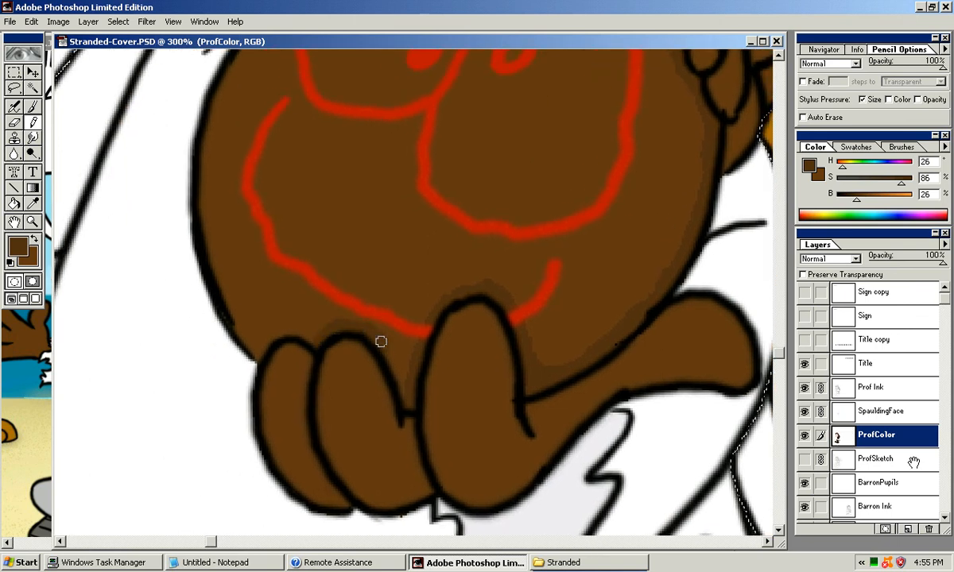
drag(477, 318, 547, 336)
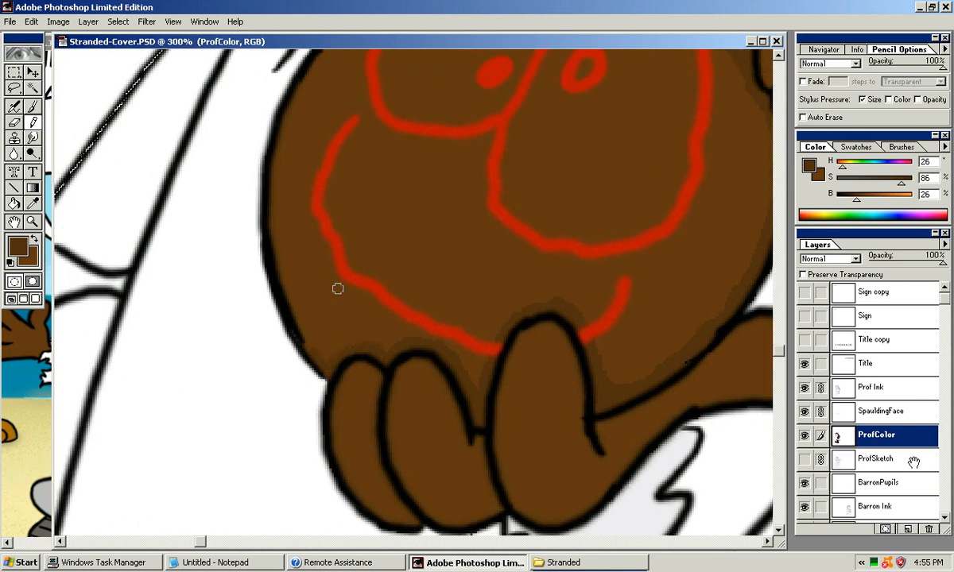
drag(327, 334, 339, 398)
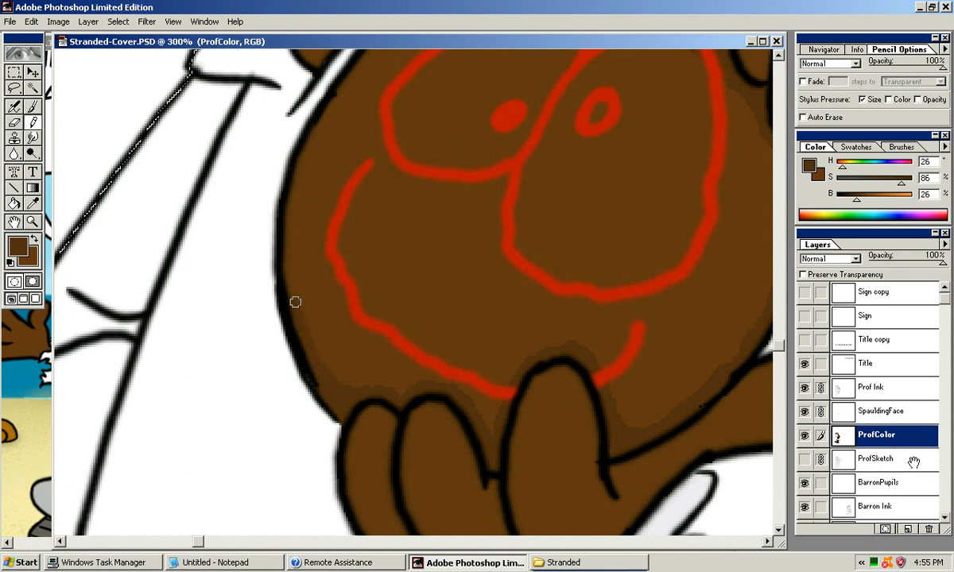
drag(293, 303, 298, 392)
mouse_move(294, 299)
mouse_down()
mouse_move(293, 329)
mouse_move(322, 221)
mouse_move(313, 307)
mouse_move(287, 375)
mouse_up()
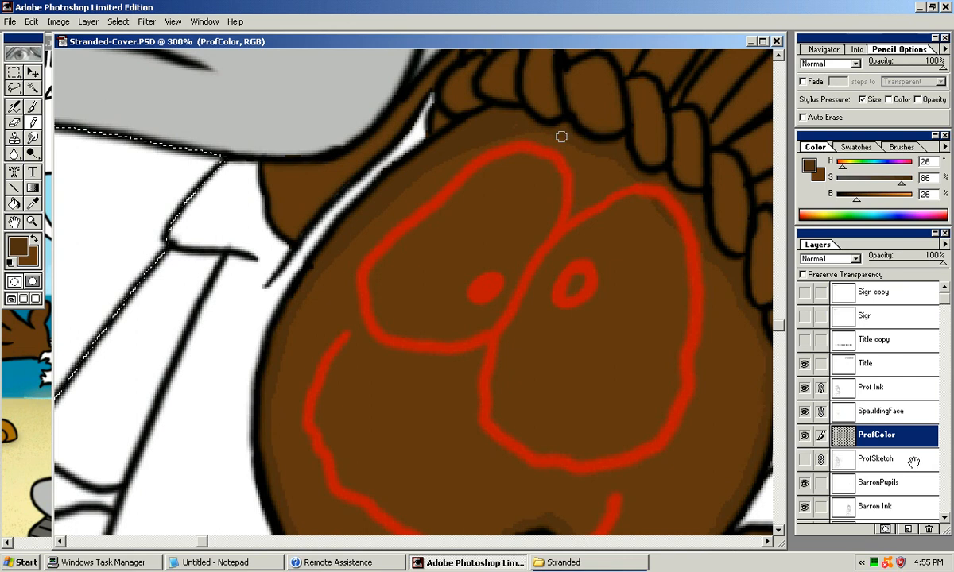
Step: Try to fill the coconut's interior with dark brown using the Paint Bucket, and undo the fill
drag(434, 365, 394, 217)
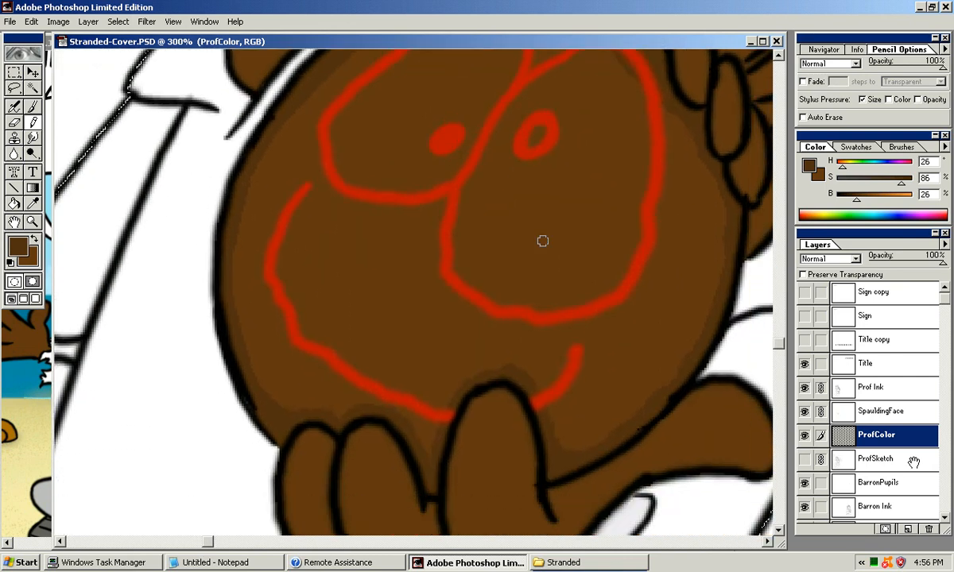
key(g)
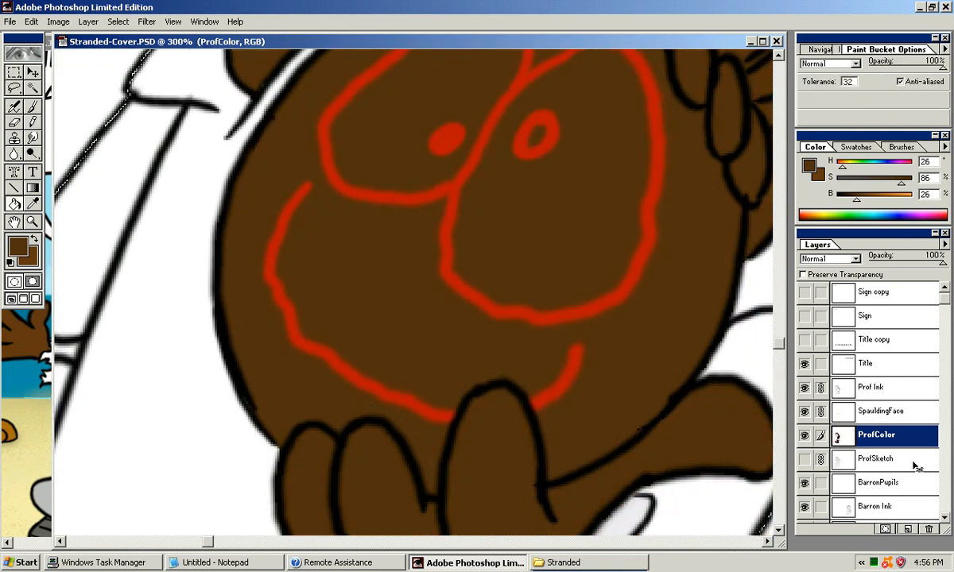
drag(446, 254, 408, 346)
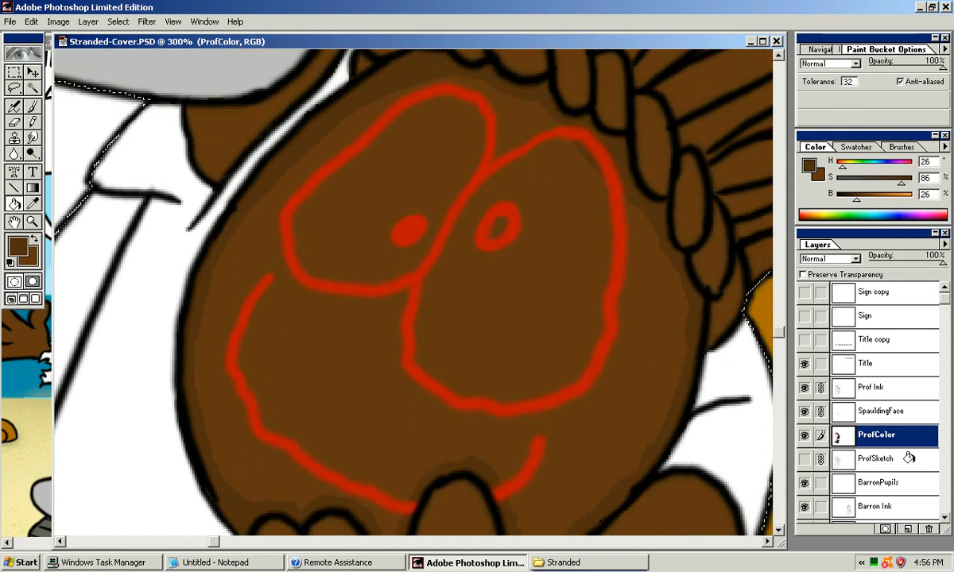
Step: Enlarge the Pencil brush and paint the coconut's whole interior dark brown behind the red face
key(n)
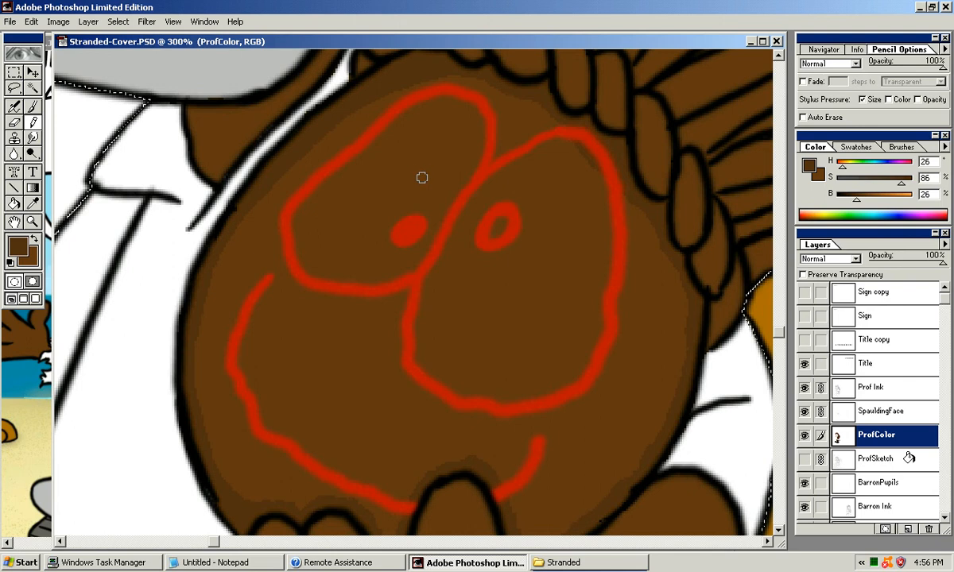
key(bracketright)
key(bracketright)
key(bracketright)
mouse_move(435, 155)
mouse_down()
mouse_move(490, 100)
mouse_move(458, 78)
mouse_move(404, 96)
mouse_move(418, 127)
mouse_move(471, 151)
mouse_move(486, 170)
mouse_move(294, 270)
mouse_move(293, 192)
mouse_move(189, 356)
mouse_move(288, 296)
mouse_move(355, 221)
mouse_up()
mouse_move(258, 389)
mouse_down()
mouse_move(267, 287)
mouse_move(288, 314)
mouse_move(296, 363)
mouse_move(264, 348)
mouse_move(315, 371)
mouse_move(338, 342)
mouse_move(343, 348)
mouse_move(291, 262)
mouse_move(304, 227)
mouse_move(283, 213)
mouse_up()
drag(305, 258, 292, 310)
drag(332, 377, 347, 204)
mouse_move(355, 384)
mouse_down()
mouse_move(383, 393)
mouse_move(369, 401)
mouse_move(392, 478)
mouse_move(405, 408)
mouse_move(394, 432)
mouse_move(487, 379)
mouse_move(542, 315)
mouse_move(489, 366)
mouse_move(533, 449)
mouse_move(589, 395)
mouse_move(554, 407)
mouse_move(581, 341)
mouse_move(629, 301)
mouse_move(637, 390)
mouse_move(665, 347)
mouse_move(628, 411)
mouse_up()
mouse_move(544, 365)
mouse_down()
mouse_move(582, 264)
mouse_move(587, 360)
mouse_move(609, 394)
mouse_move(628, 389)
mouse_move(611, 293)
mouse_move(618, 280)
mouse_move(612, 223)
mouse_move(531, 189)
mouse_move(597, 235)
mouse_up()
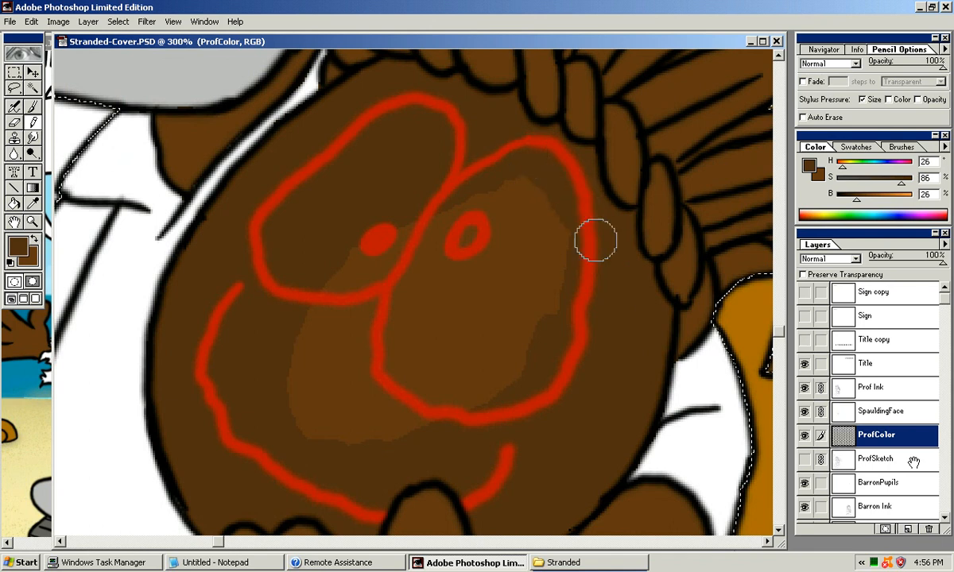
mouse_move(330, 305)
mouse_down()
mouse_move(294, 324)
mouse_move(374, 309)
mouse_move(296, 348)
mouse_move(300, 411)
mouse_move(386, 305)
mouse_move(361, 437)
mouse_move(512, 333)
mouse_move(539, 396)
mouse_move(571, 226)
mouse_move(539, 192)
mouse_move(428, 237)
mouse_move(385, 324)
mouse_up()
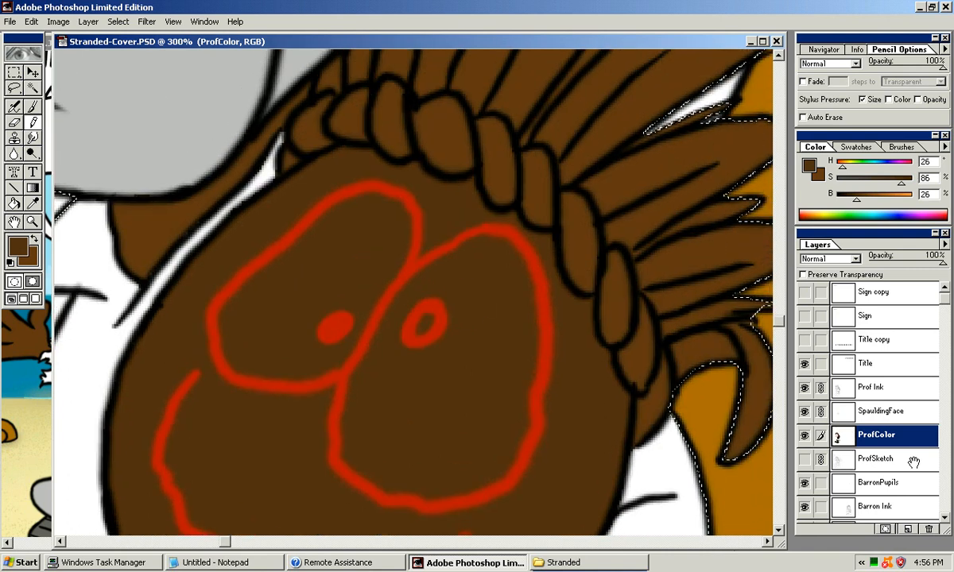
Step: Adjust the foreground colour to a lighter, less saturated brown with H 26, S 70, B 32
key(ctrl+minus)
key(ctrl+minus)
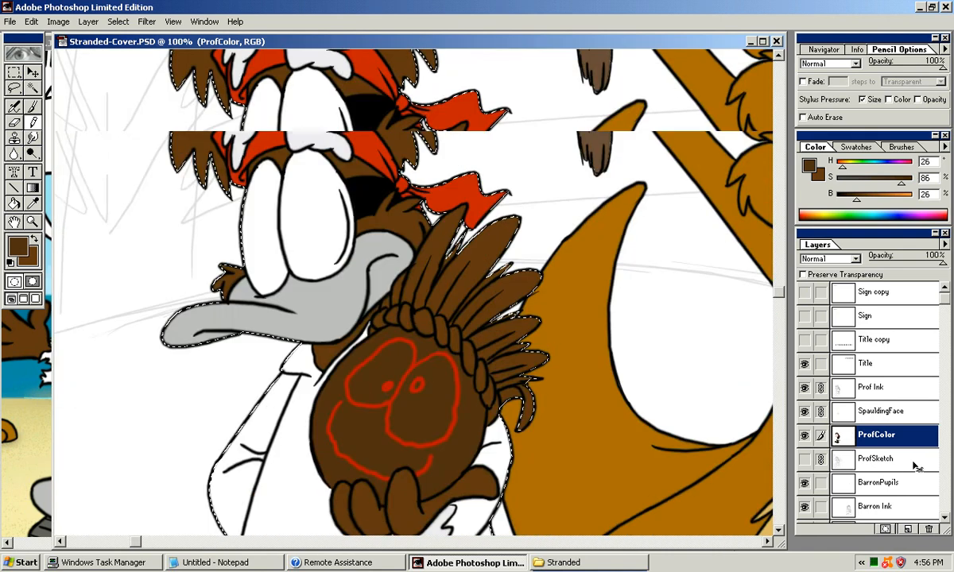
key(ctrl+minus)
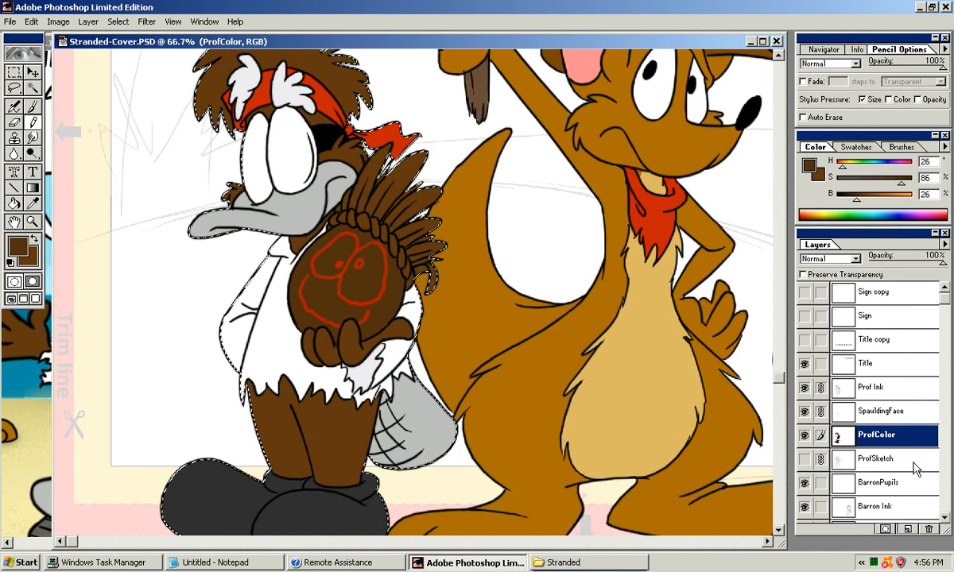
drag(856, 199, 888, 184)
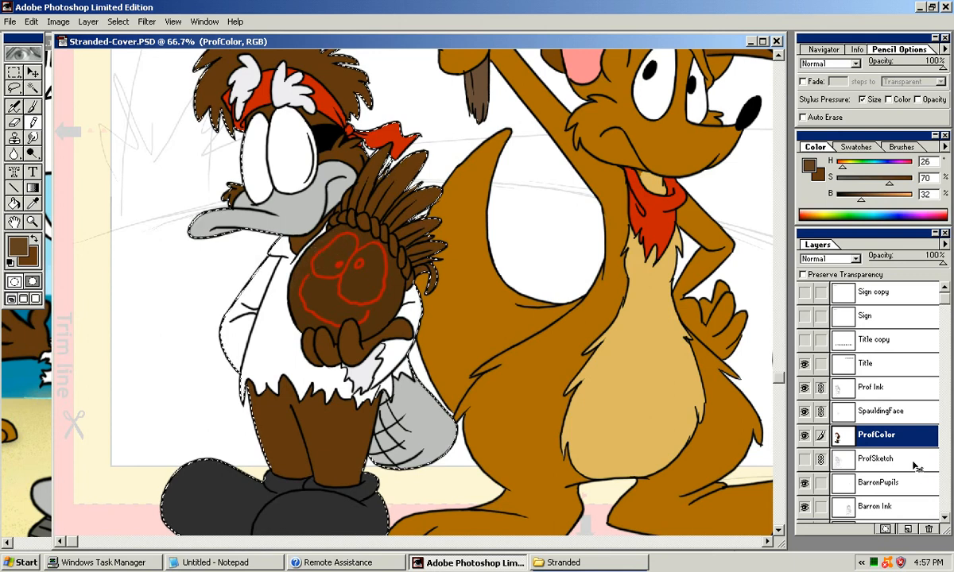
Step: Sample the coconut's brown, try darker and lighter shades of it with test strokes along the coconut's left edge, and undo them
key(ctrl+plus)
key(ctrl+plus)
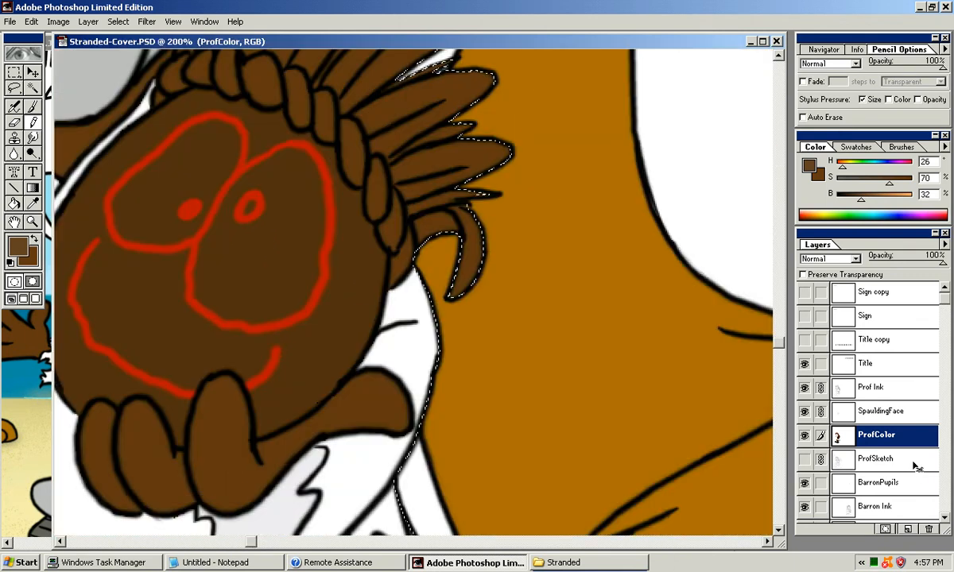
alt+click(913, 463)
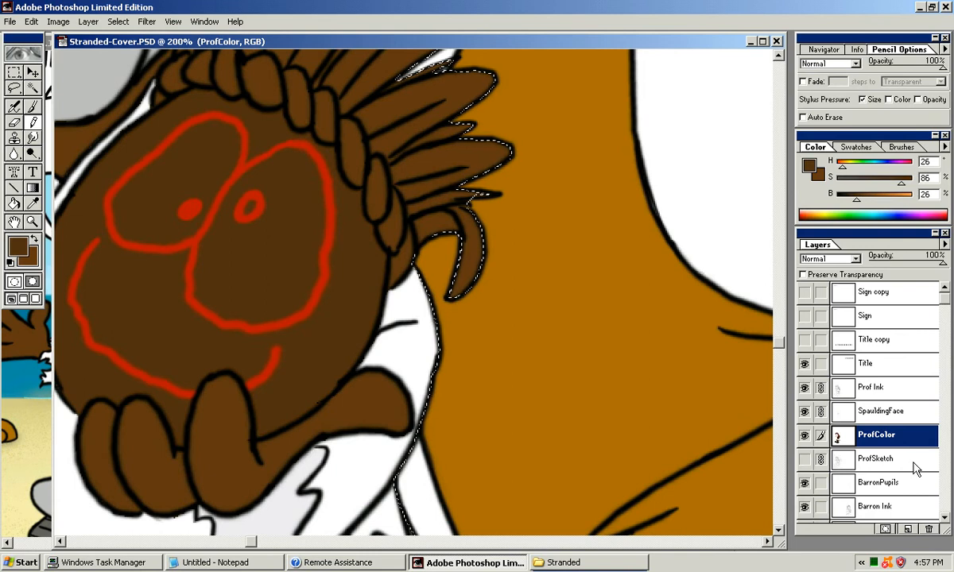
drag(148, 169, 242, 237)
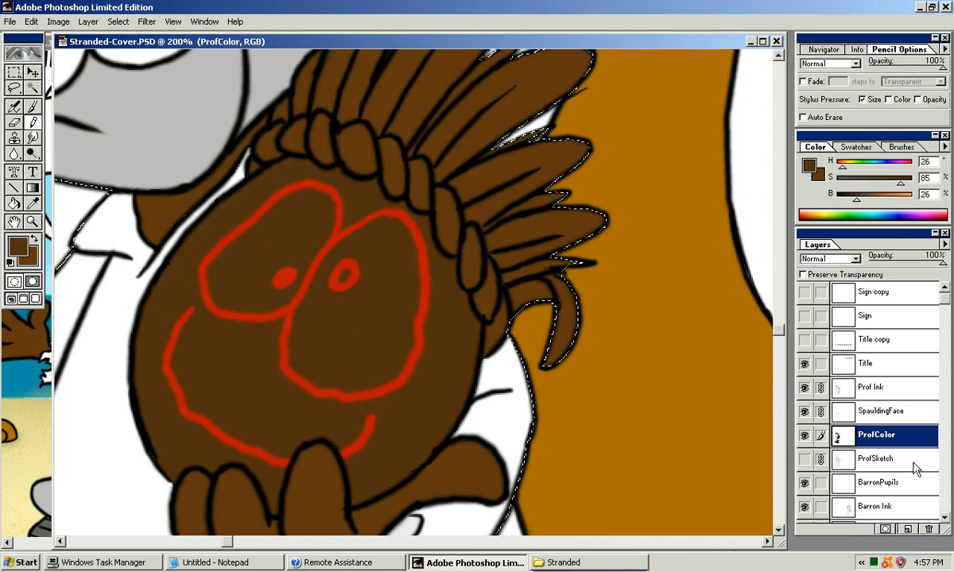
alt+click(294, 356)
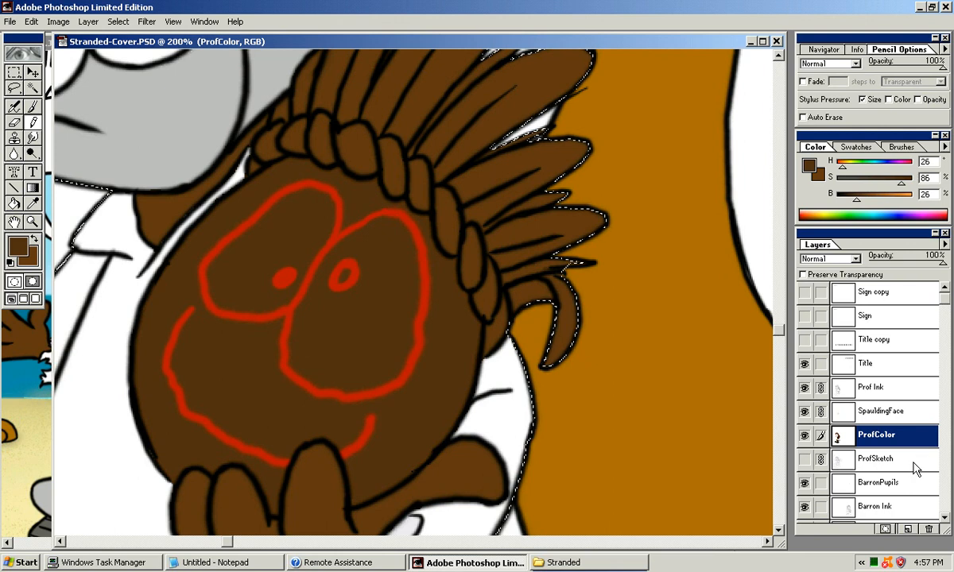
drag(857, 200, 846, 199)
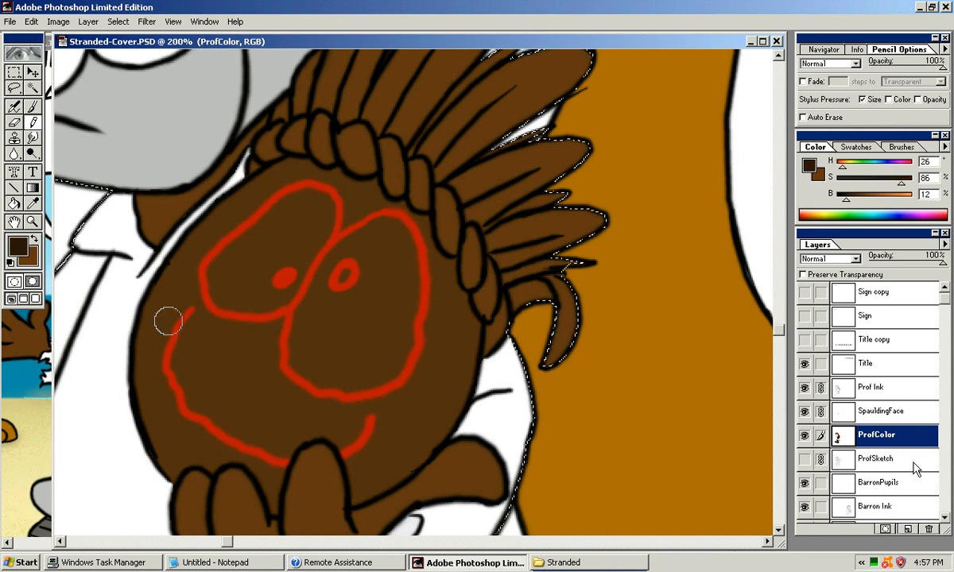
drag(149, 335, 190, 257)
drag(846, 199, 851, 199)
key(ctrl+z)
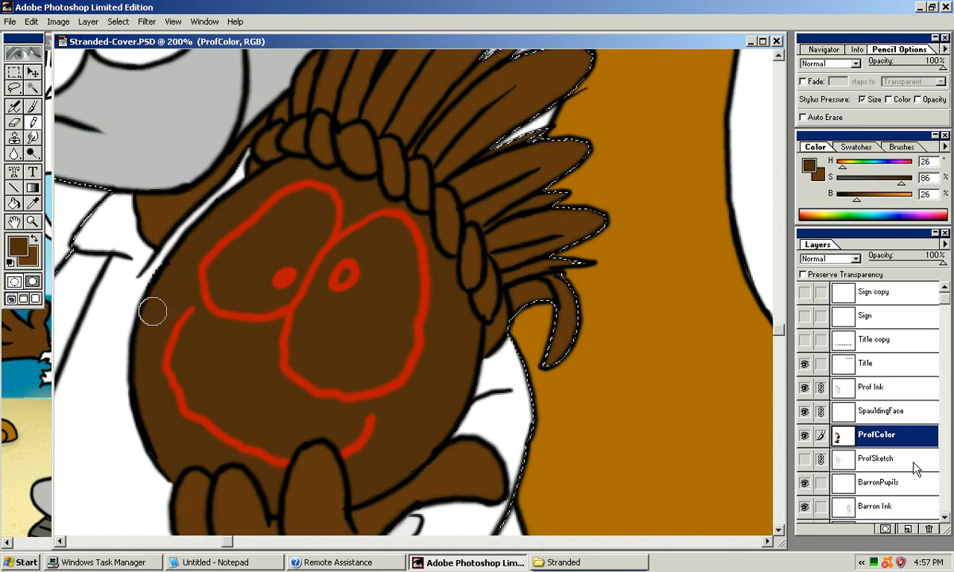
key(ctrl+z)
drag(201, 248, 168, 302)
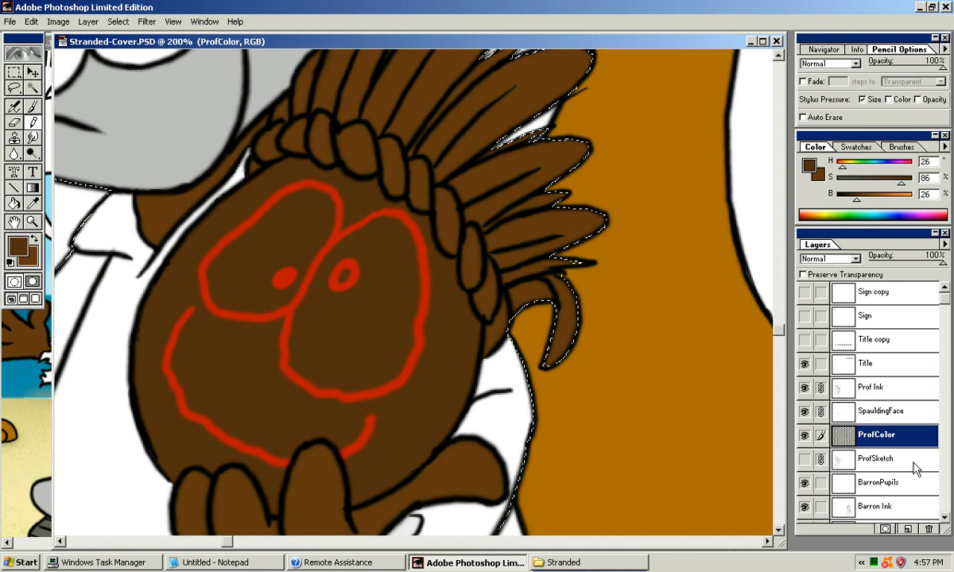
drag(160, 349, 156, 326)
key(ctrl+z)
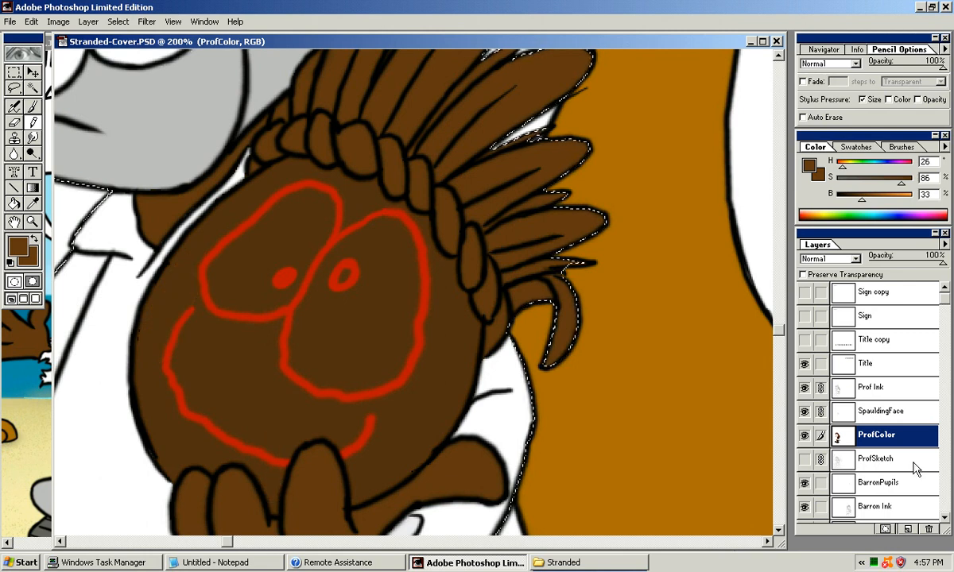
Step: Test a more saturated brown on the coconut's left edge, undo the stroke, and set the foreground colour to H 26, S 97, B 24
drag(902, 183, 905, 183)
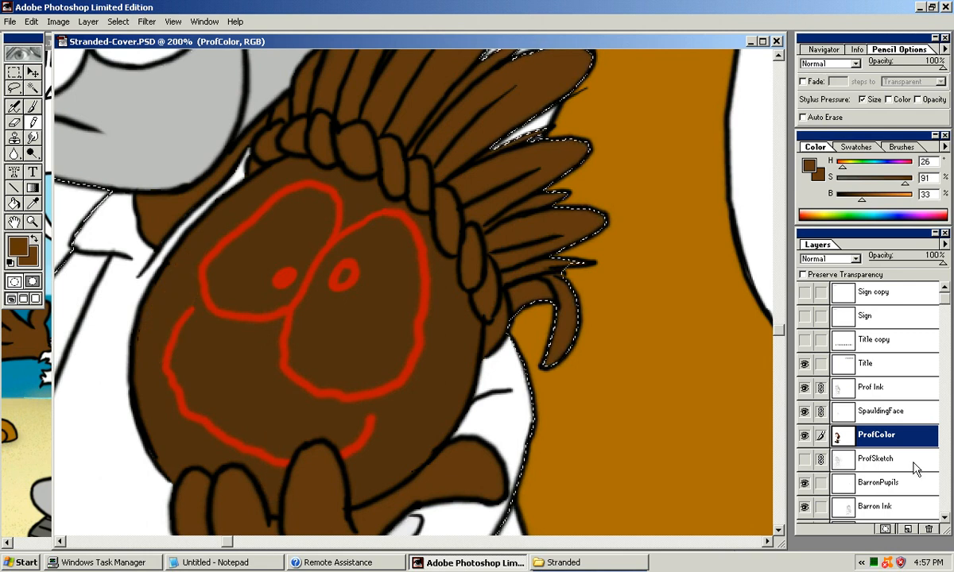
drag(163, 294, 148, 340)
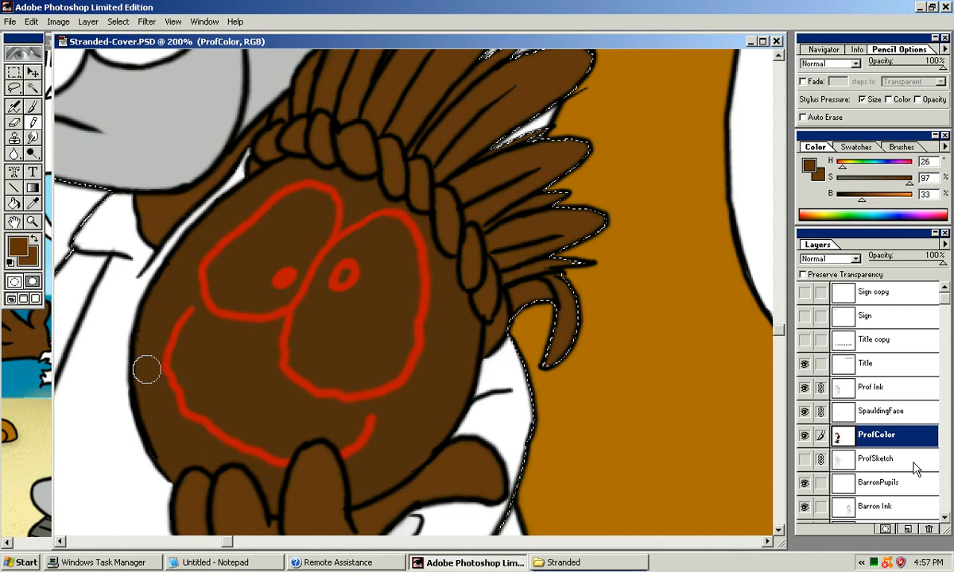
key(ctrl+z)
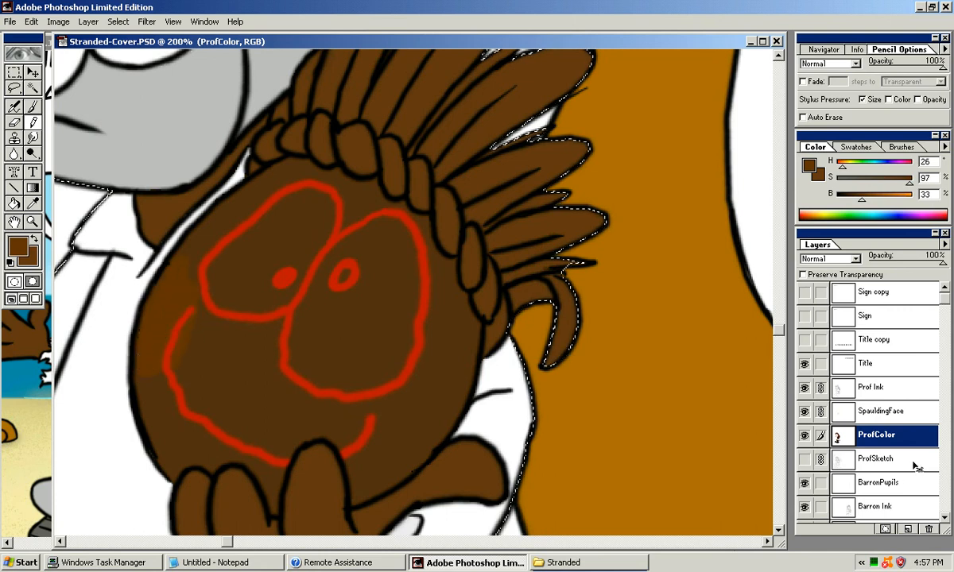
drag(862, 200, 856, 199)
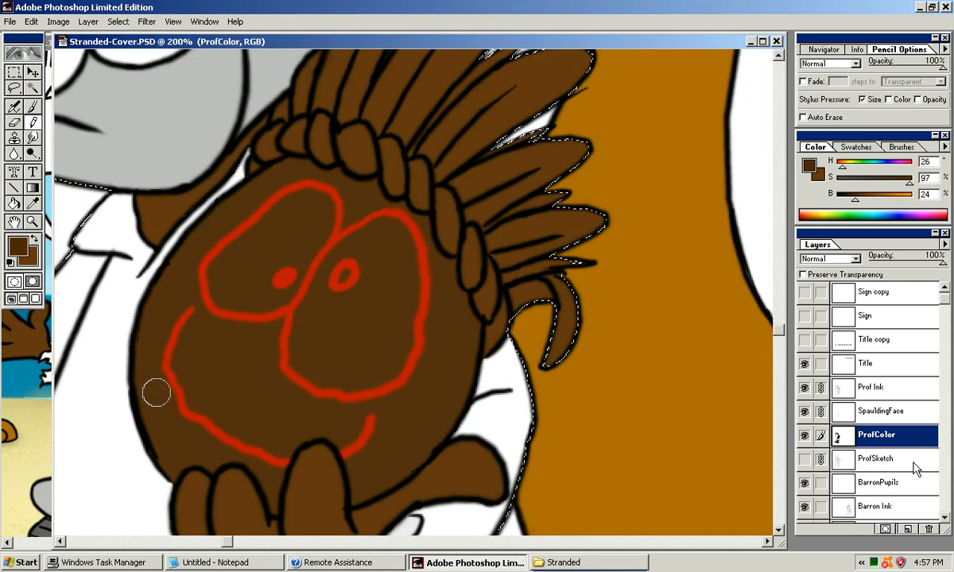
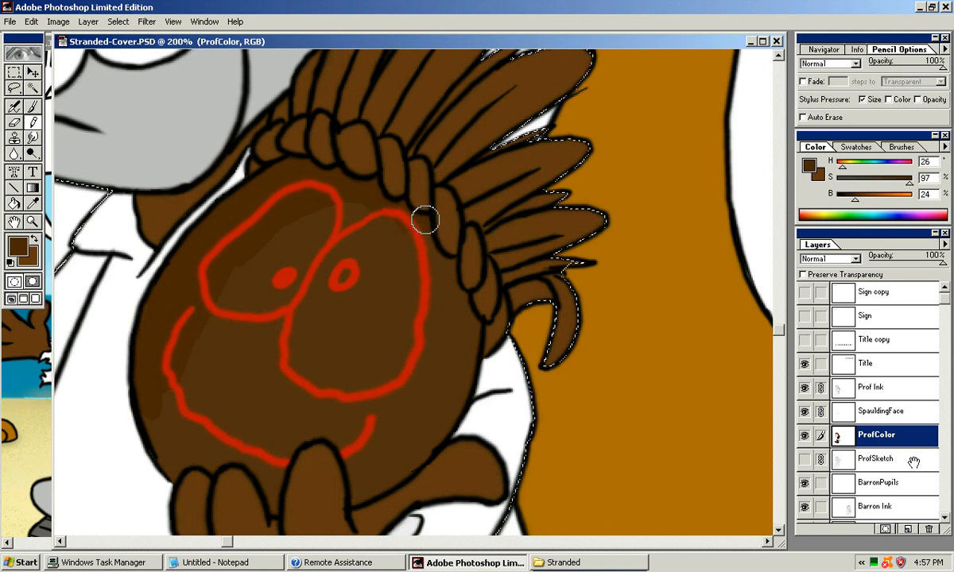
Step: Repaint the coconut's whole interior with the richer dark brown, from the outer edges and around the fingers to the centre of the face
scroll(445, 270, down, 3)
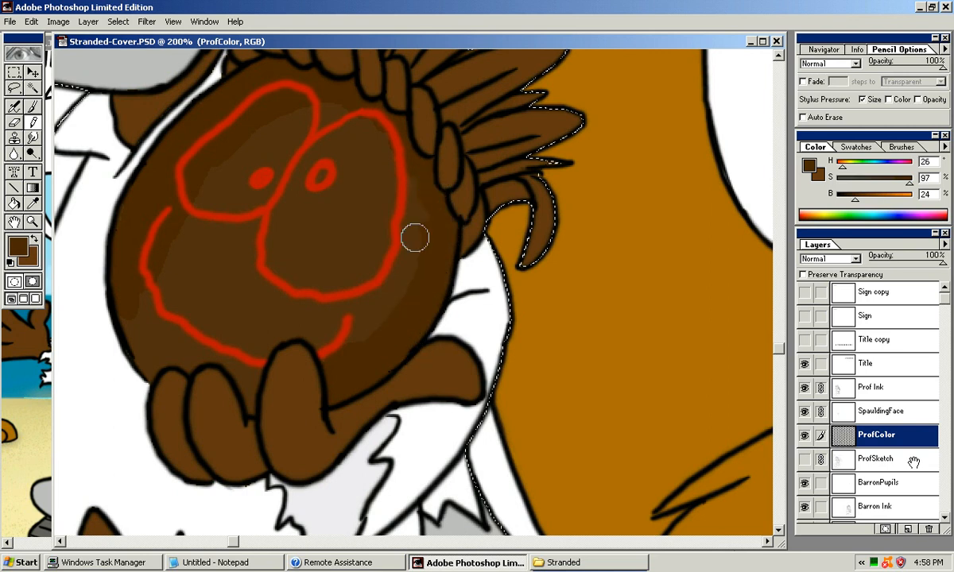
scroll(334, 326, down, 3)
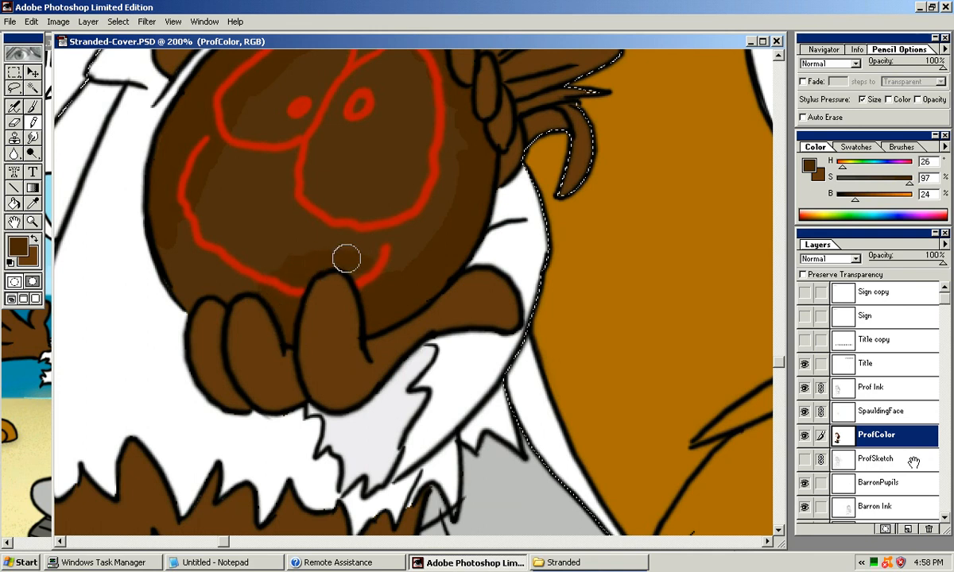
scroll(325, 271, left, 3)
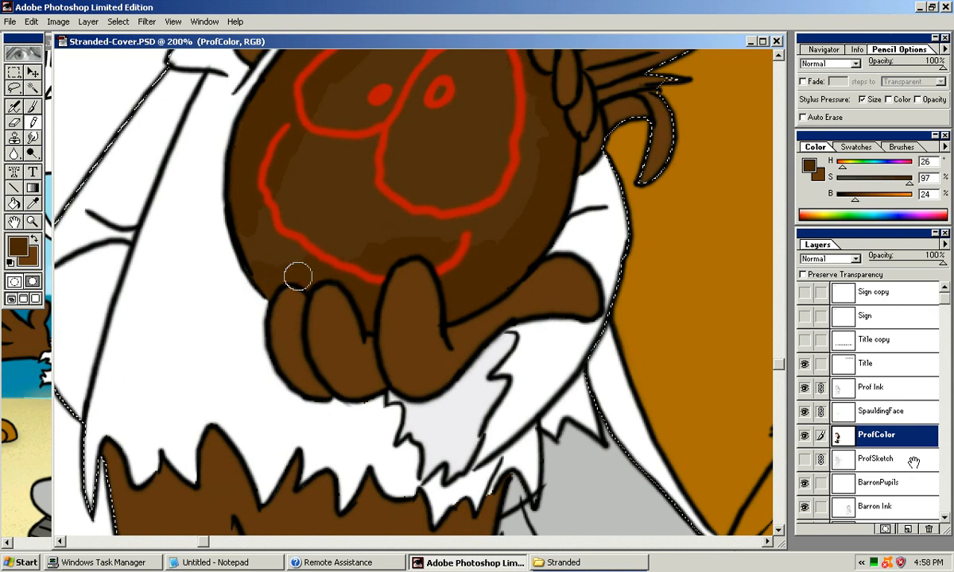
drag(245, 230, 284, 258)
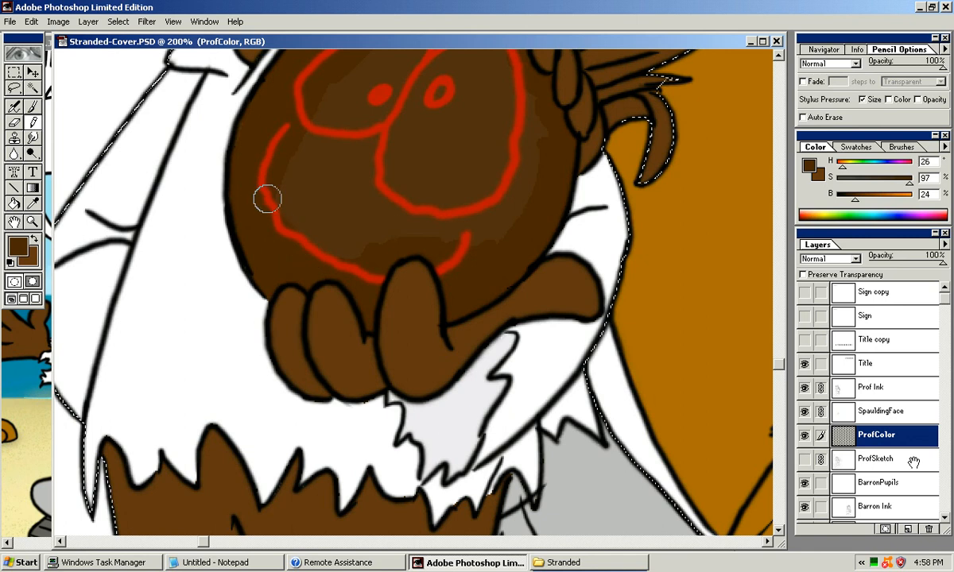
drag(343, 255, 373, 251)
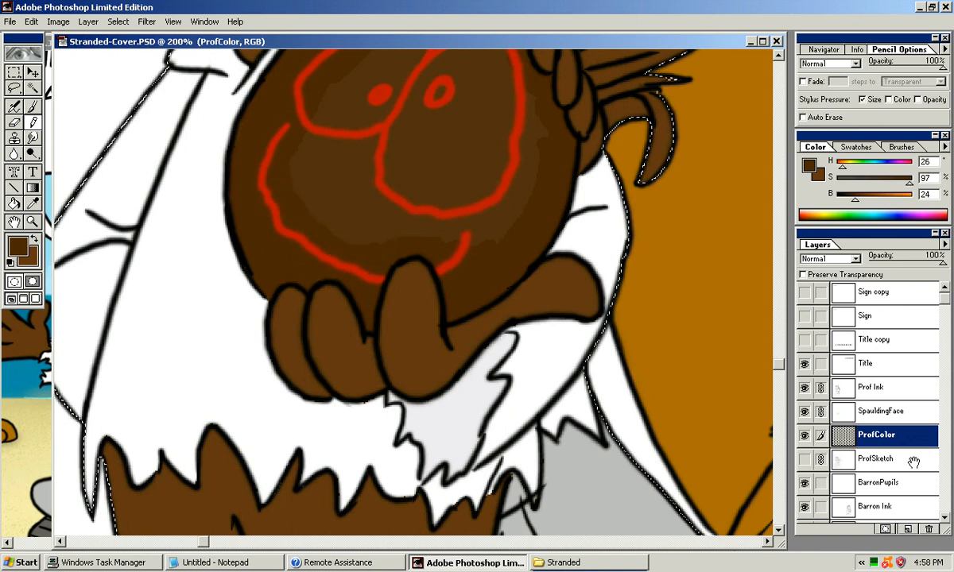
drag(437, 227, 381, 296)
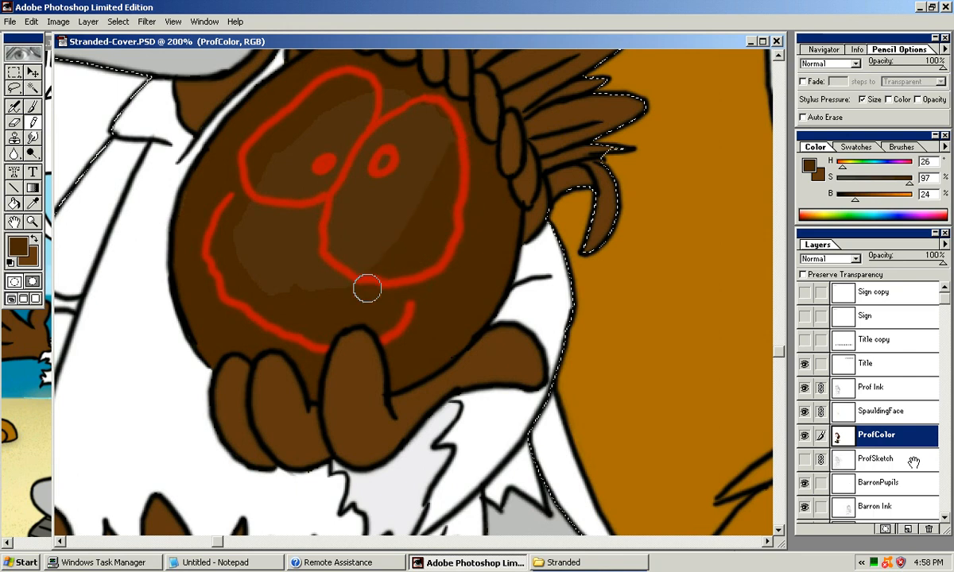
scroll(439, 150, up, 3)
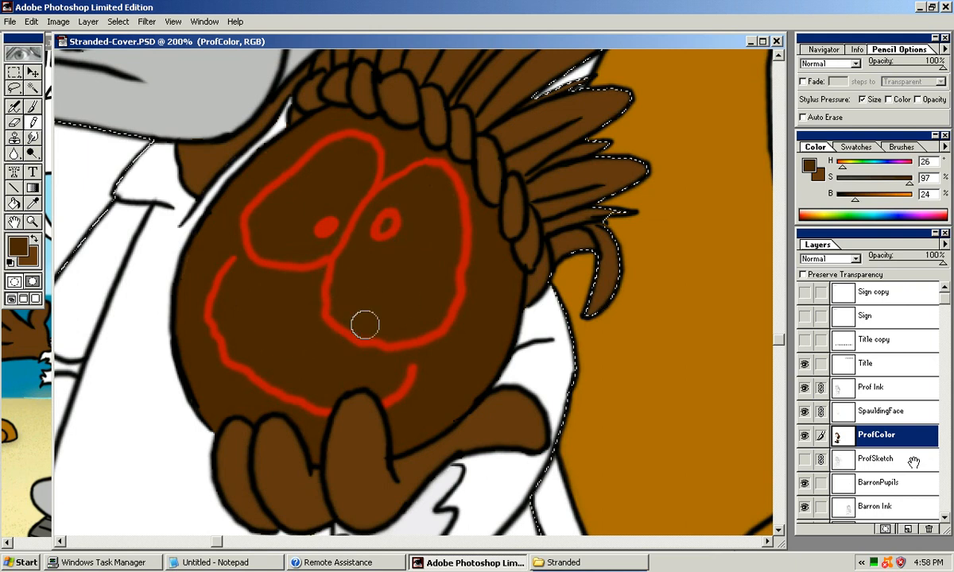
mouse_move(412, 280)
mouse_down()
mouse_move(439, 248)
mouse_move(397, 279)
mouse_move(362, 281)
mouse_up()
Step: Sample the tan of the coconut's rope band from the reference comic as the foreground colour, and return to the Stranded cover
key(ctrl+minus)
key(ctrl+minus)
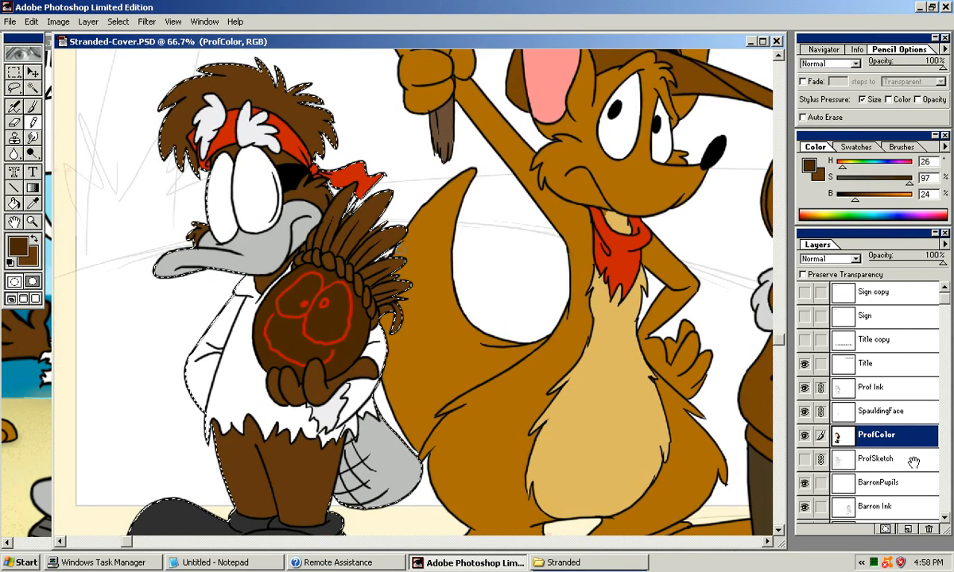
drag(362, 241, 393, 146)
scroll(913, 462, up, 6)
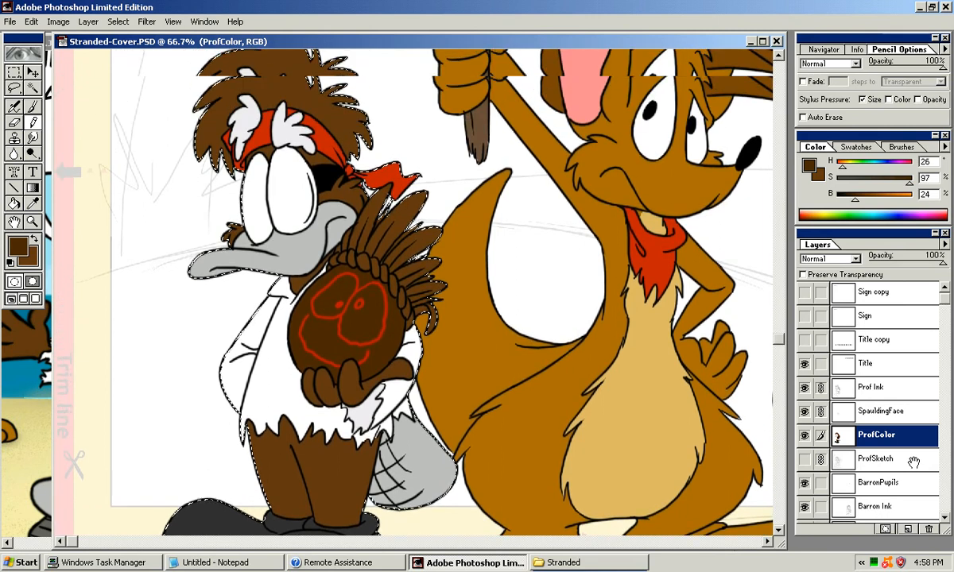
scroll(913, 462, down, 1)
key(ctrl+Tab)
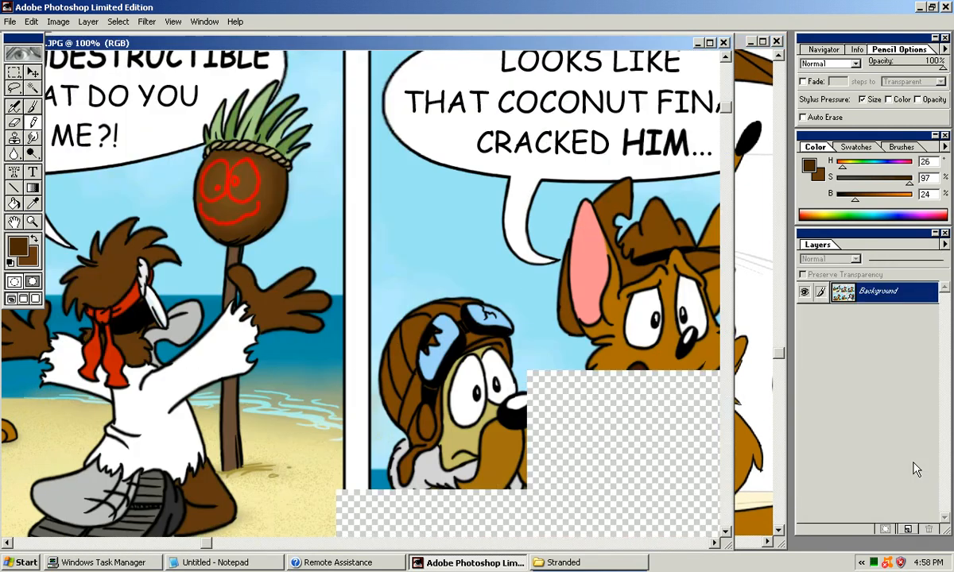
drag(287, 237, 270, 263)
drag(557, 334, 179, 141)
drag(477, 358, 303, 199)
mouse_move(572, 451)
mouse_down()
mouse_move(544, 328)
mouse_move(513, 288)
mouse_up()
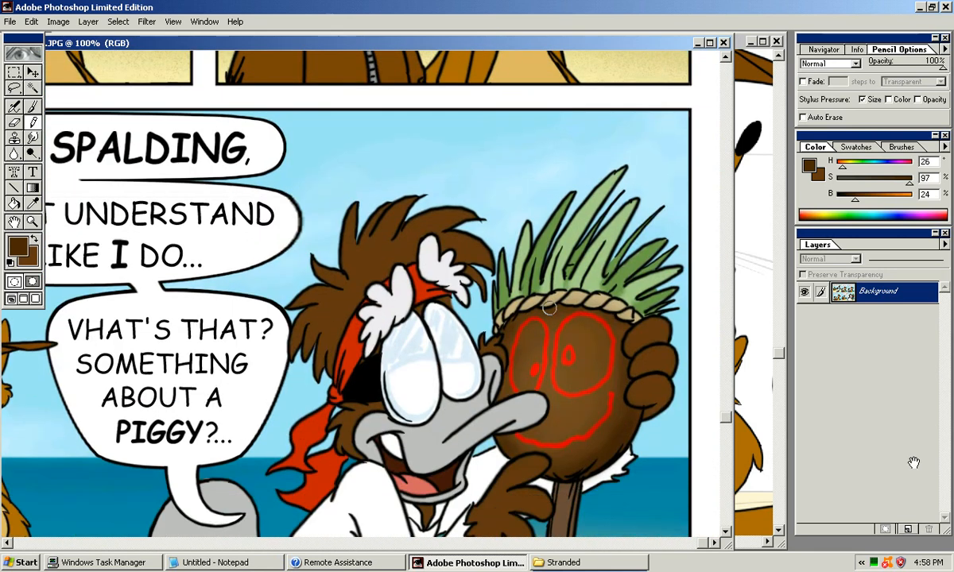
alt+click(584, 301)
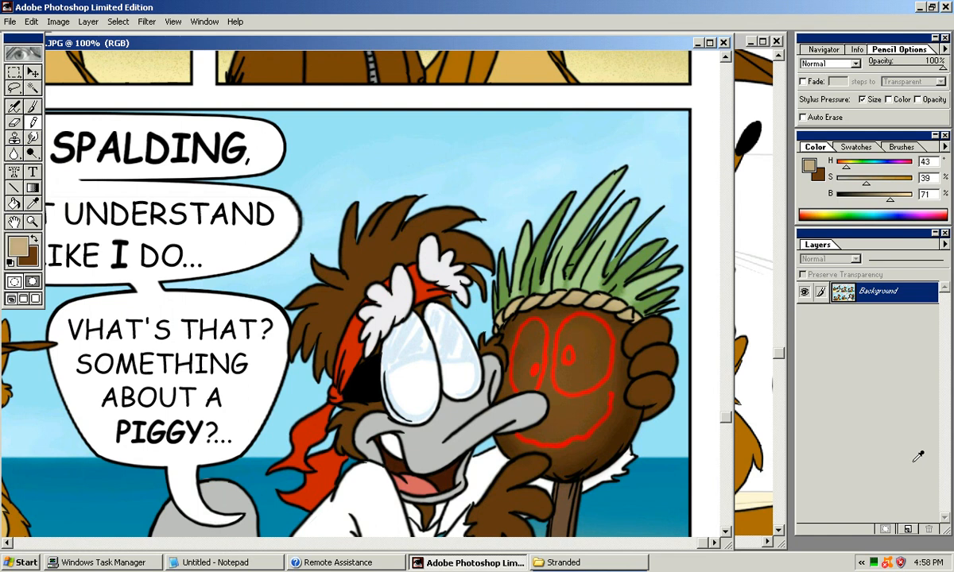
key(ctrl+Tab)
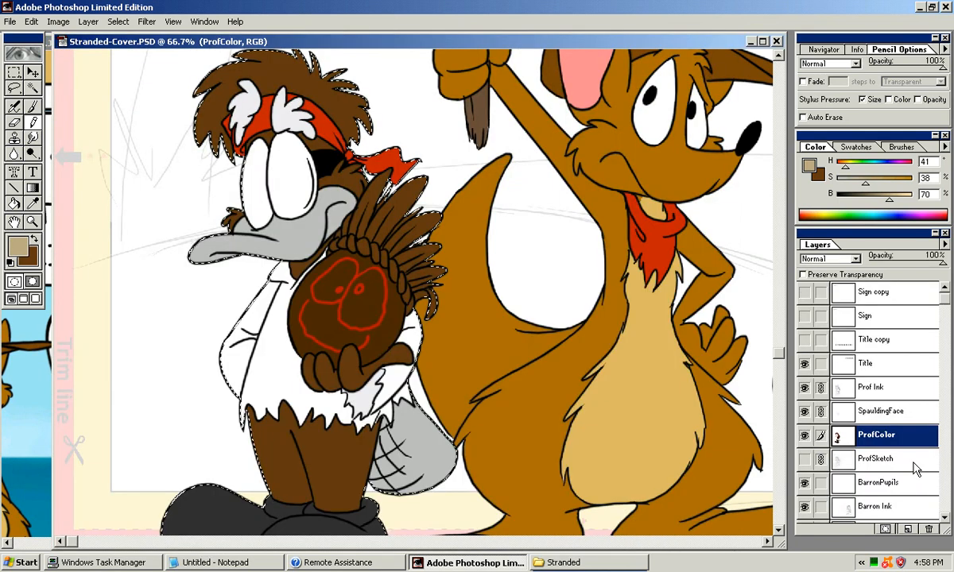
Step: Pencil the leftmost segments of the coconut's braid tan, and touch up the coconut's edge beneath them with its dark brown
key(ctrl+plus)
key(ctrl+plus)
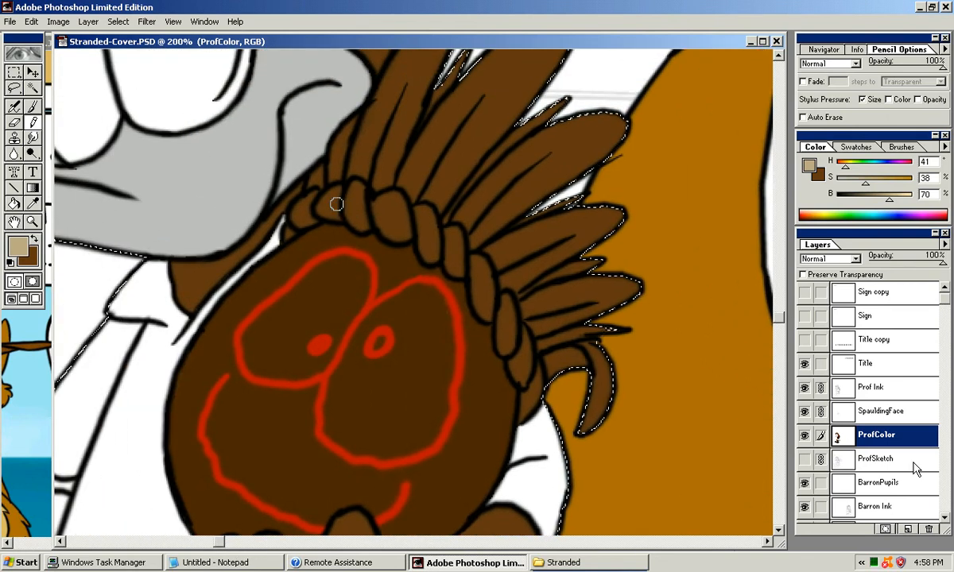
key(ctrl+plus)
drag(237, 175, 253, 151)
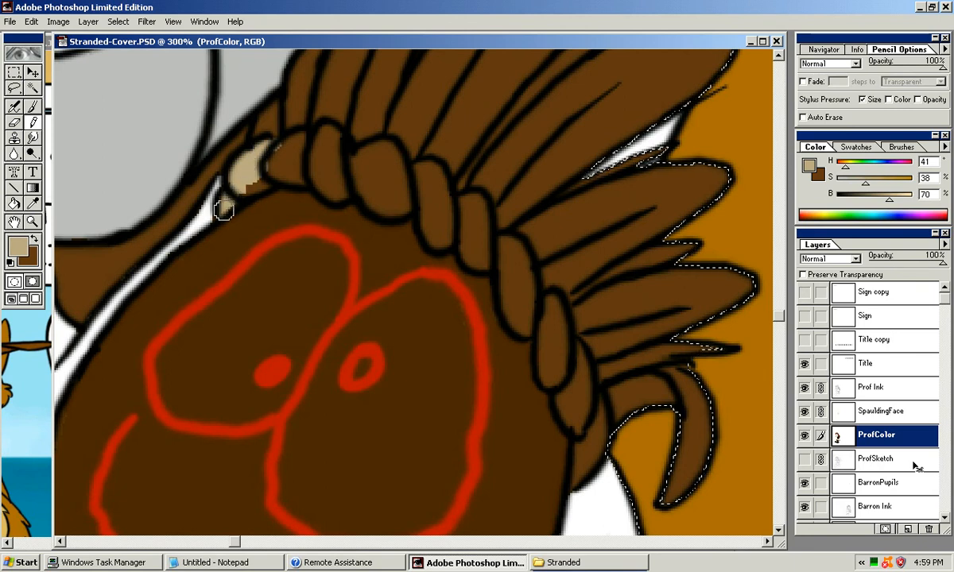
key(x)
alt+click(199, 252)
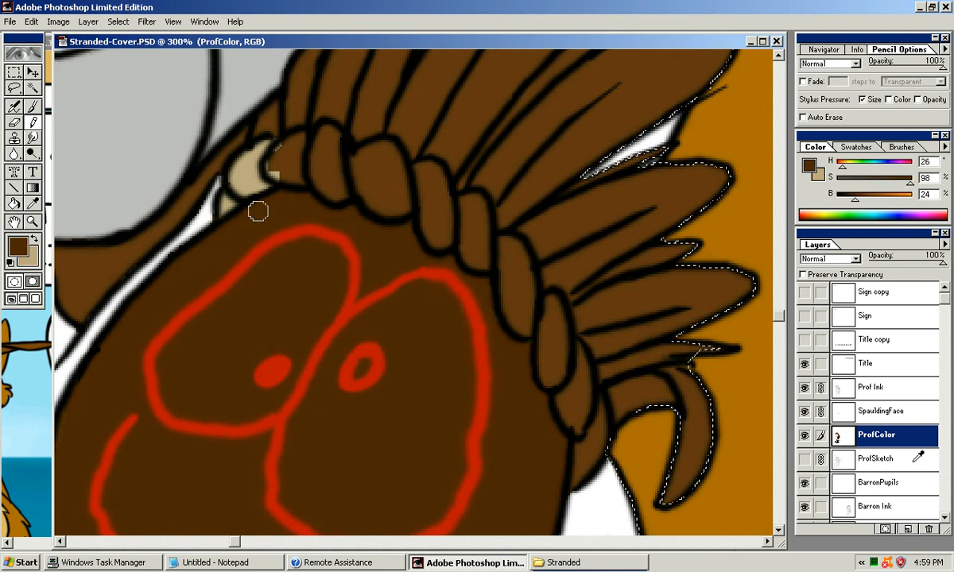
key(x)
Step: Pencil the braid segments across the coconut's upper left tan, and touch up the coconut's edge beneath them with its dark brown
mouse_move(288, 147)
mouse_down()
mouse_move(283, 176)
mouse_move(274, 165)
mouse_move(291, 174)
mouse_move(300, 165)
mouse_move(284, 159)
mouse_move(296, 140)
mouse_move(290, 157)
mouse_move(326, 154)
mouse_move(328, 130)
mouse_move(334, 139)
mouse_move(323, 169)
mouse_up()
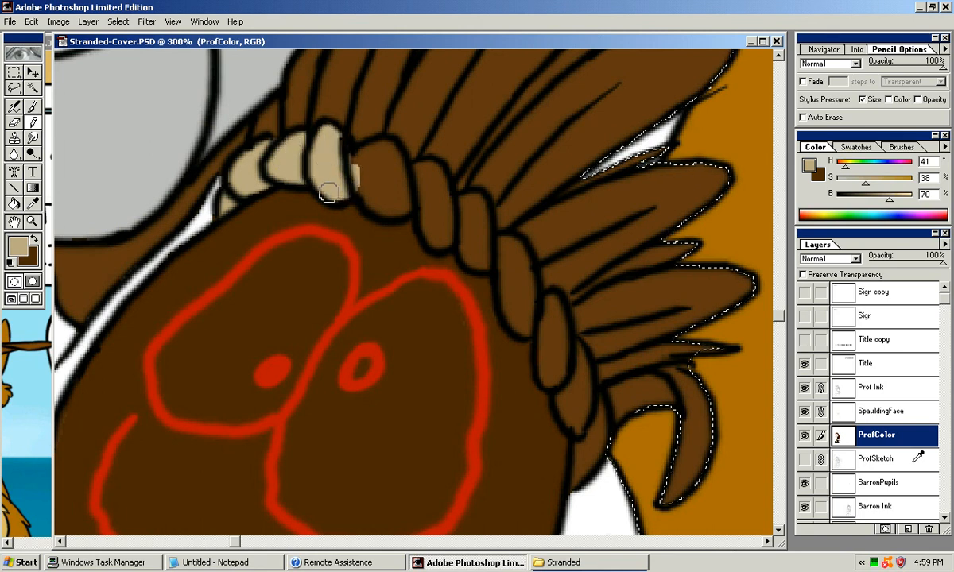
mouse_move(355, 154)
mouse_down()
mouse_move(388, 151)
mouse_move(387, 196)
mouse_up()
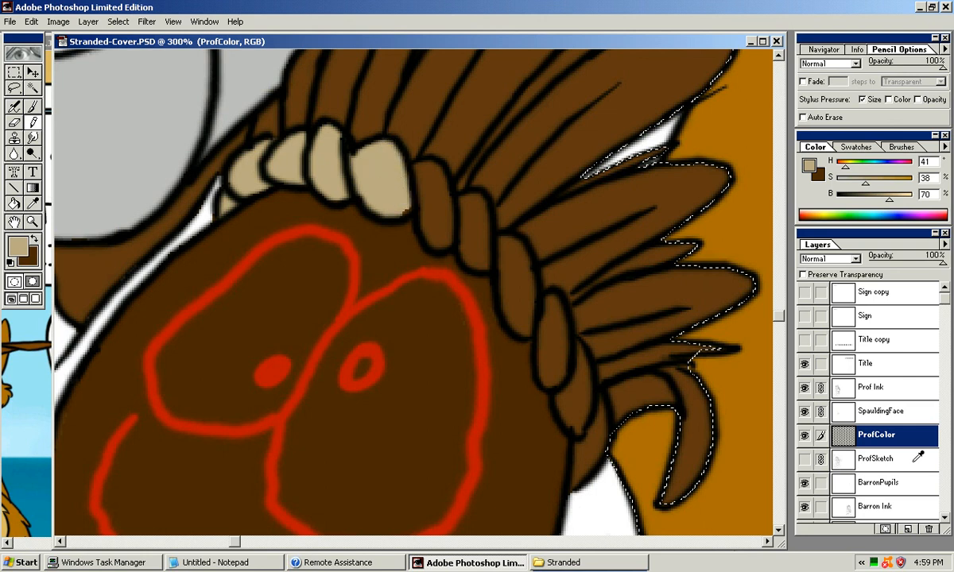
click(421, 172)
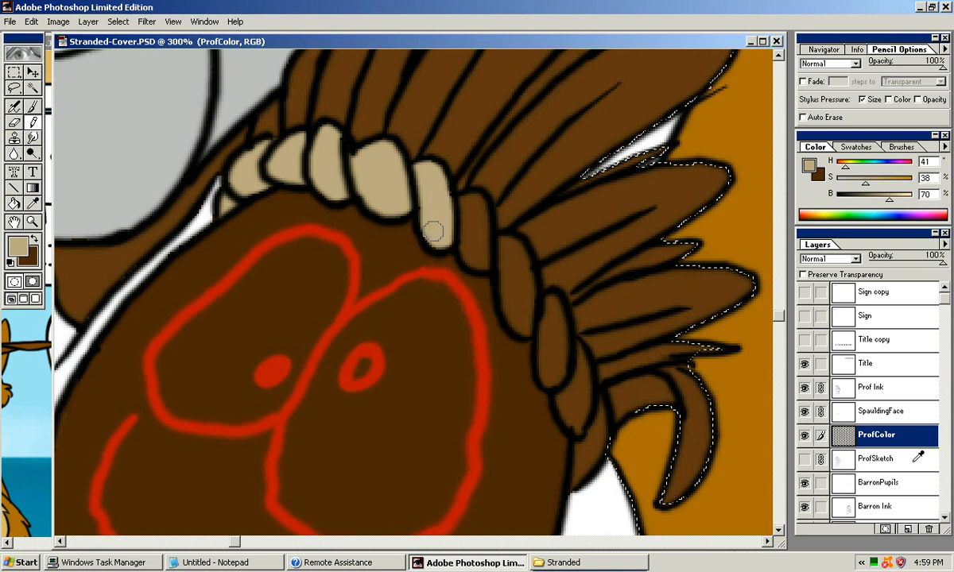
key(x)
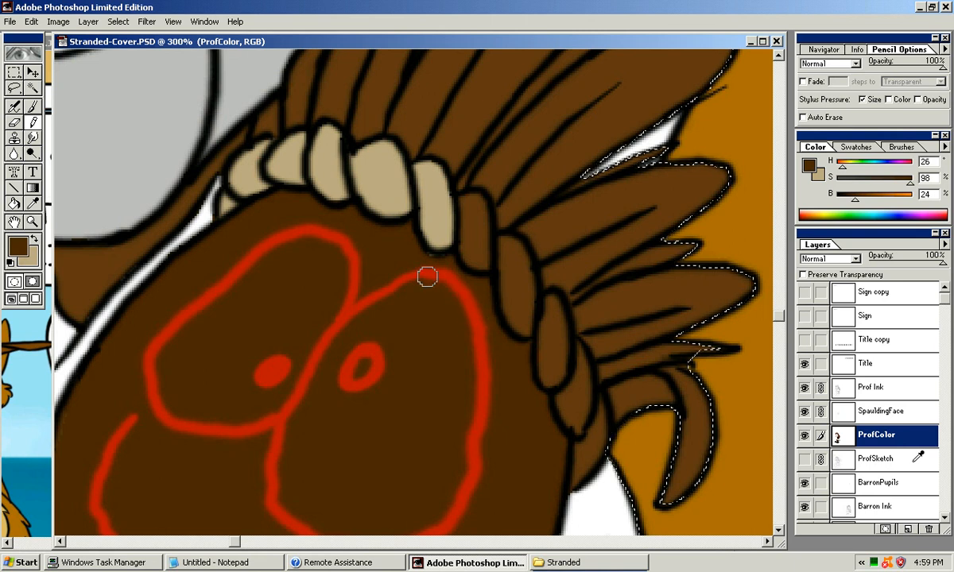
drag(410, 259, 422, 260)
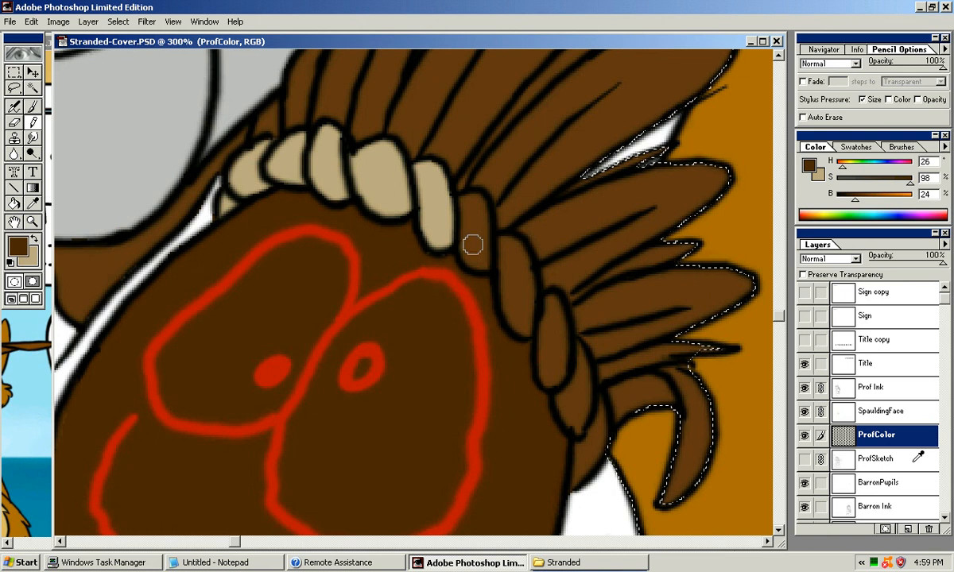
Step: Pencil the three braid segments running down the coconut's right side tan
key(x)
drag(468, 246, 464, 220)
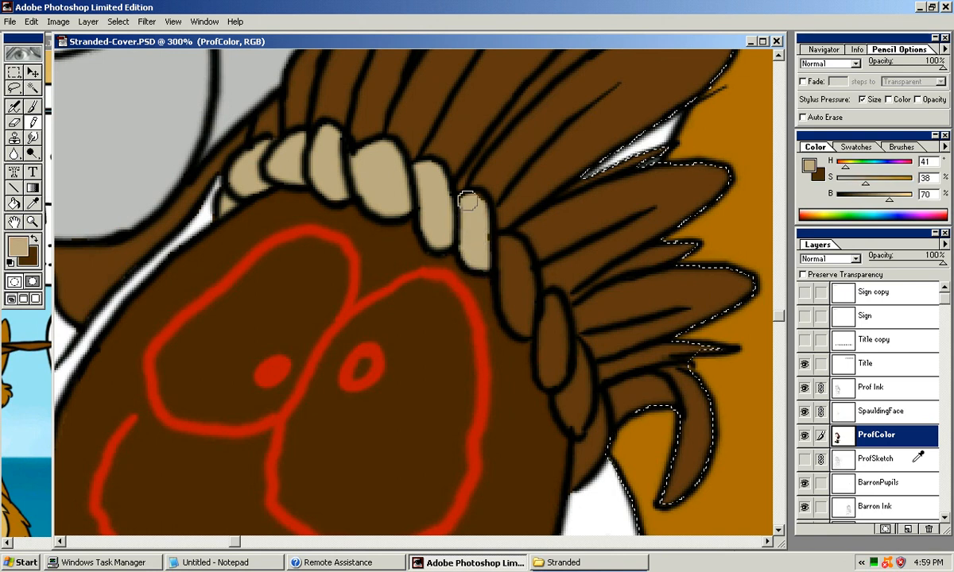
mouse_move(505, 250)
mouse_down()
mouse_move(511, 287)
mouse_move(506, 250)
mouse_move(523, 273)
mouse_move(524, 289)
mouse_move(520, 271)
mouse_move(512, 291)
mouse_move(515, 320)
mouse_up()
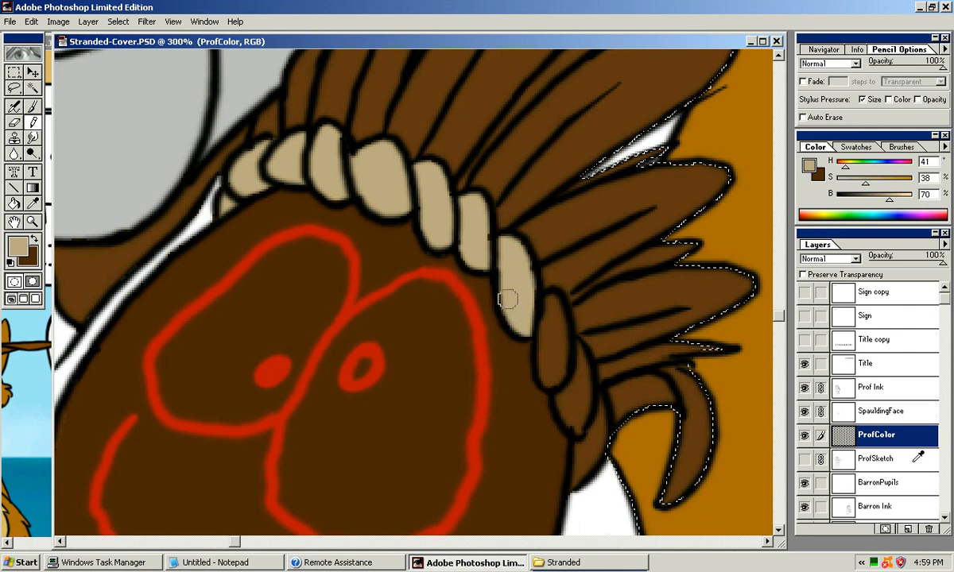
drag(548, 362, 549, 308)
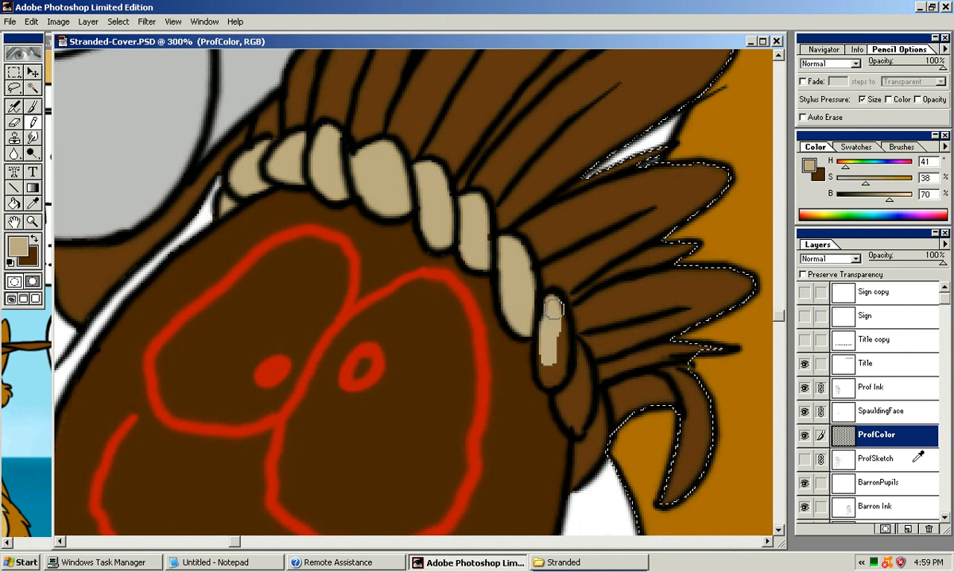
drag(550, 372, 541, 299)
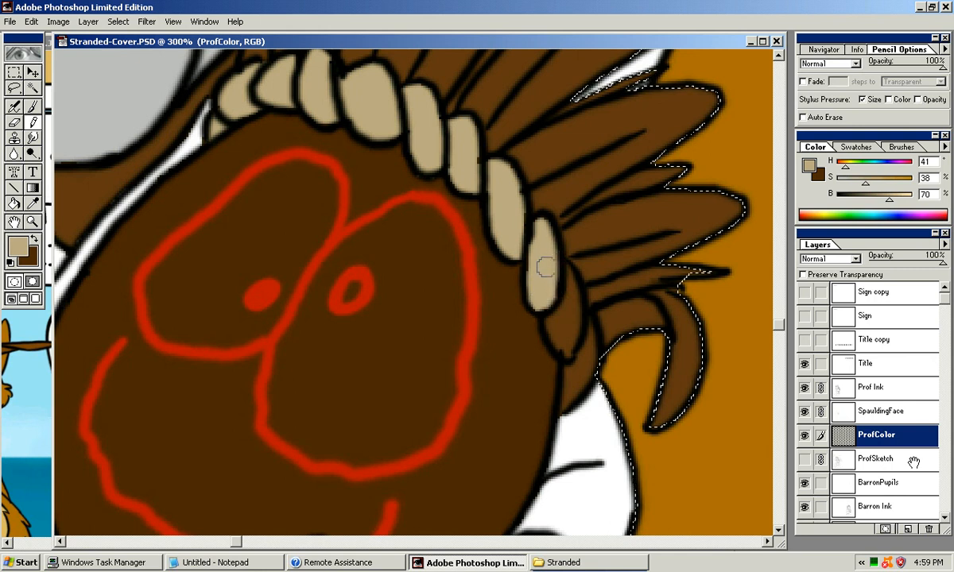
Step: Undo the overshooting stroke on the braid's lower right end, and repaint its last two segments tan
drag(559, 333, 558, 321)
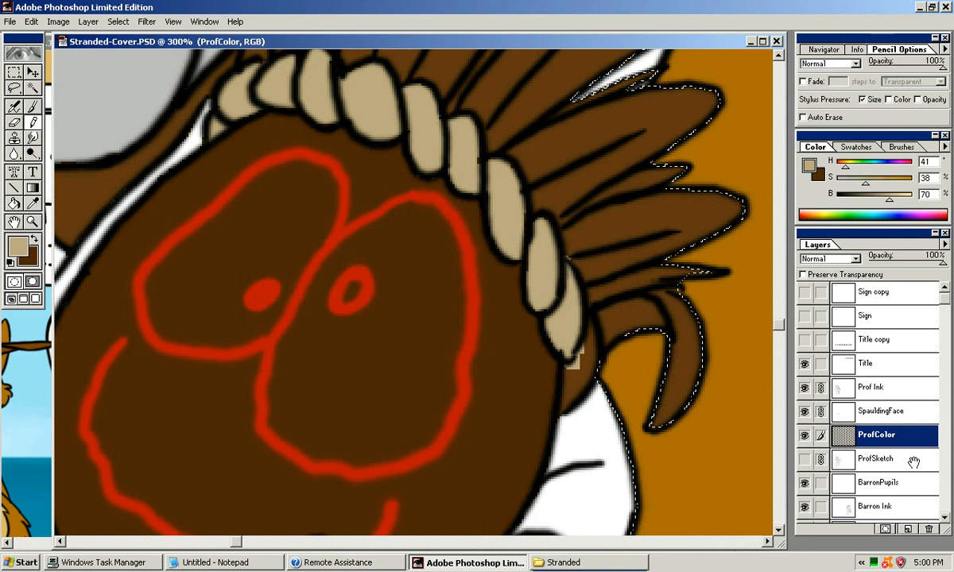
key(ctrl+z)
drag(568, 324, 565, 290)
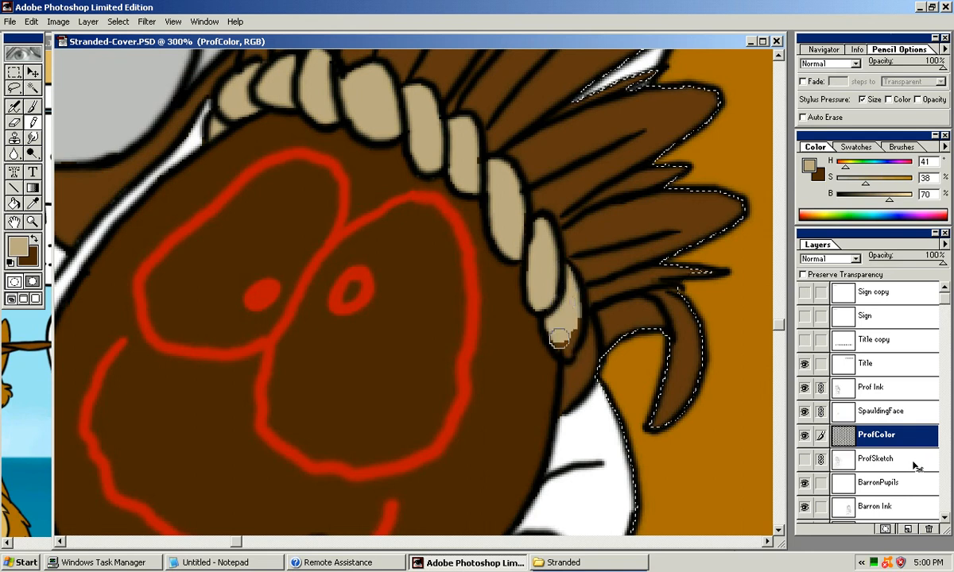
mouse_move(584, 340)
mouse_down()
mouse_move(572, 362)
mouse_move(557, 335)
mouse_move(569, 380)
mouse_up()
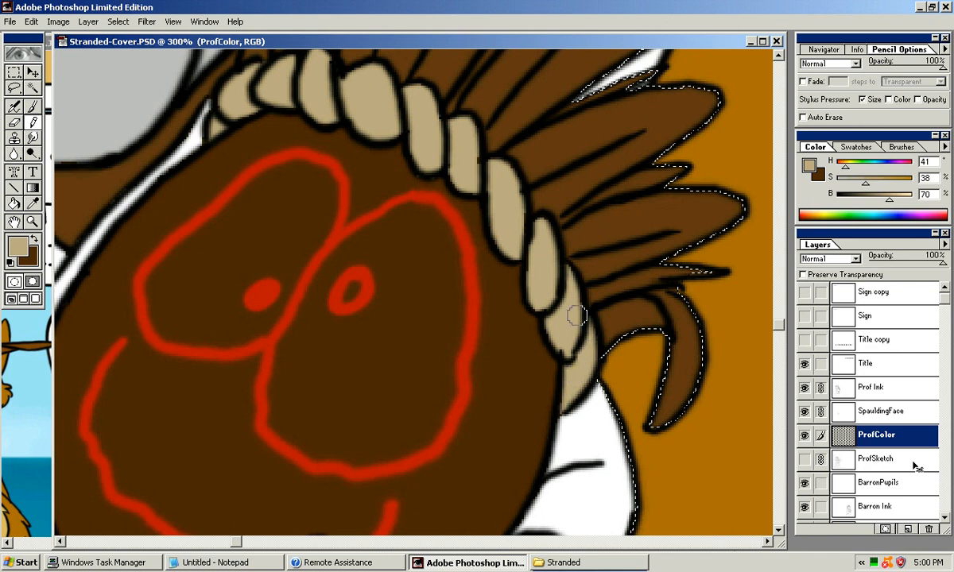
Step: Sample the light and darker greens of the coconut's leaves from the reference comic as the two working colours, and return to the Stranded cover
mouse_move(358, 239)
mouse_down()
mouse_move(406, 345)
mouse_move(469, 395)
mouse_move(504, 376)
mouse_move(443, 347)
mouse_move(382, 349)
mouse_move(417, 391)
mouse_move(368, 466)
mouse_up()
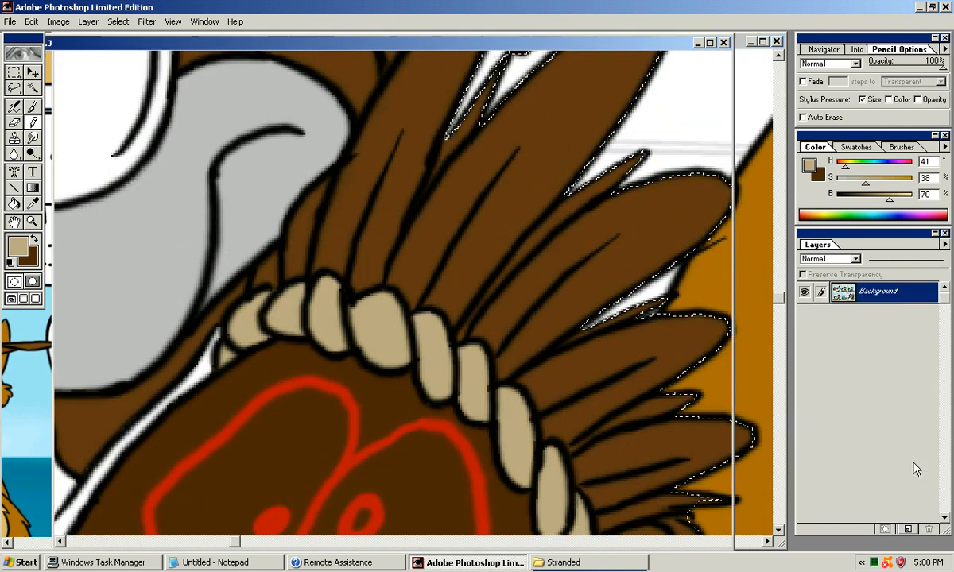
key(ctrl+Tab)
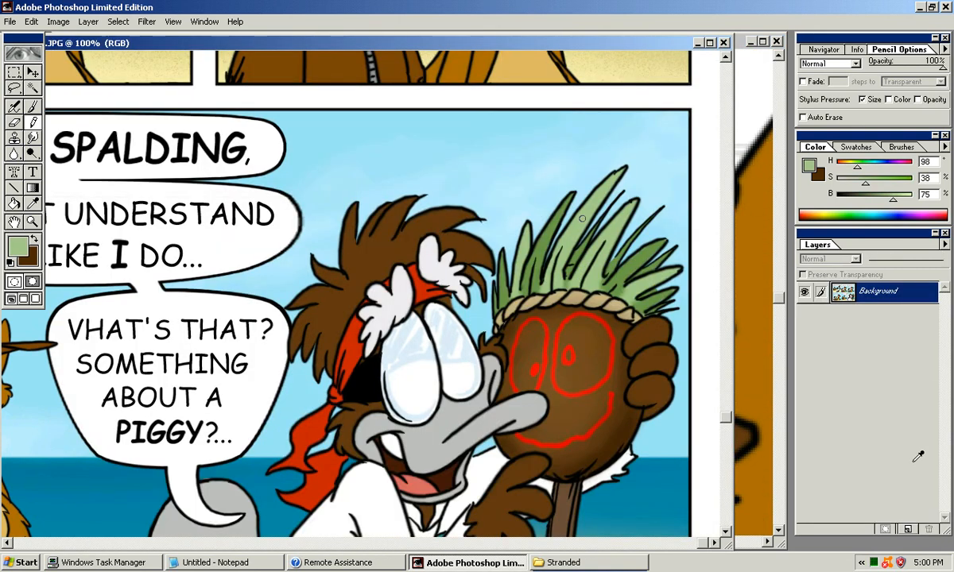
key(x)
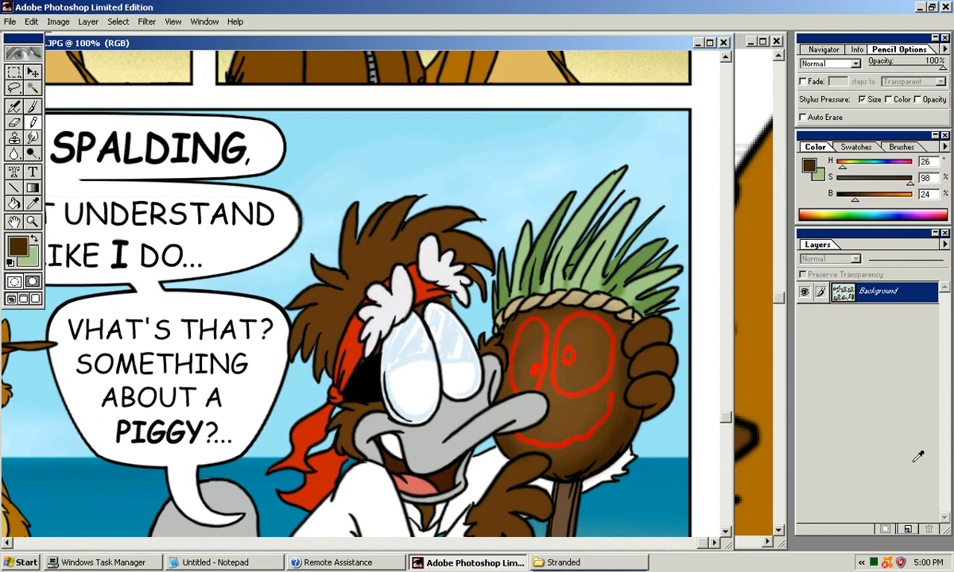
alt+click(567, 225)
key(ctrl+Tab)
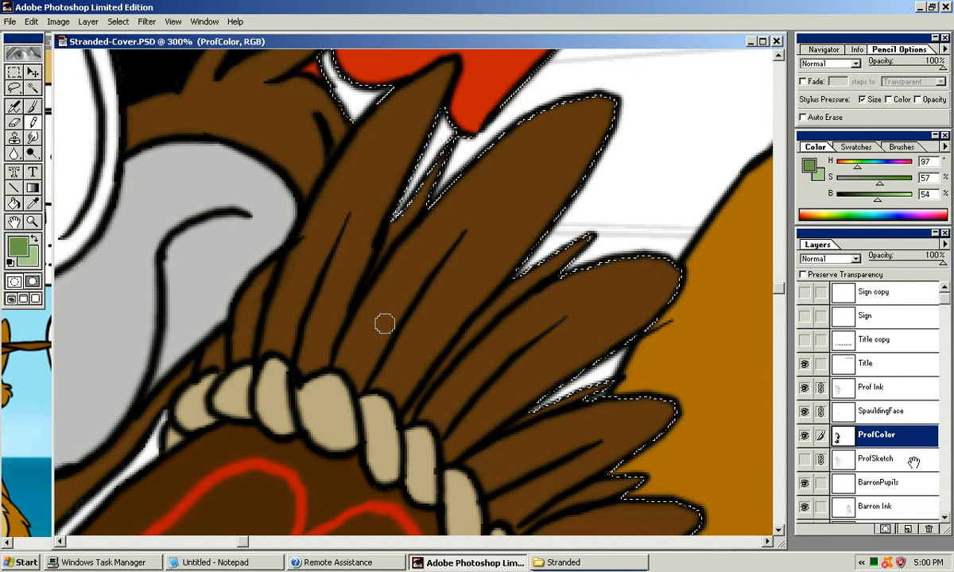
Step: Pencil a light green border inside the large central leaf above the braid, and fill its remaining brown area with the same green
mouse_move(356, 334)
mouse_down()
mouse_move(346, 352)
mouse_move(381, 246)
mouse_move(412, 241)
mouse_up()
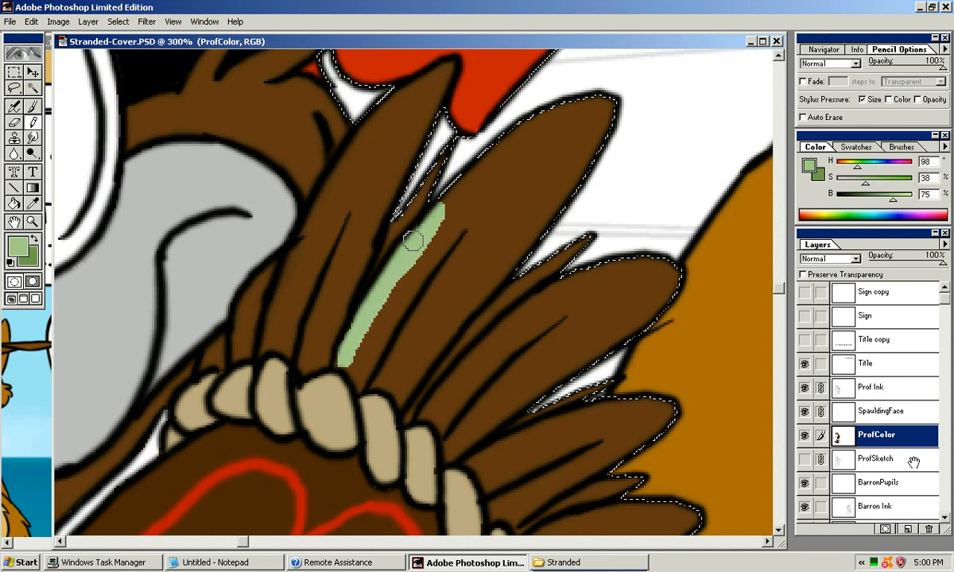
mouse_move(459, 189)
mouse_down()
mouse_move(510, 139)
mouse_move(500, 188)
mouse_move(339, 363)
mouse_up()
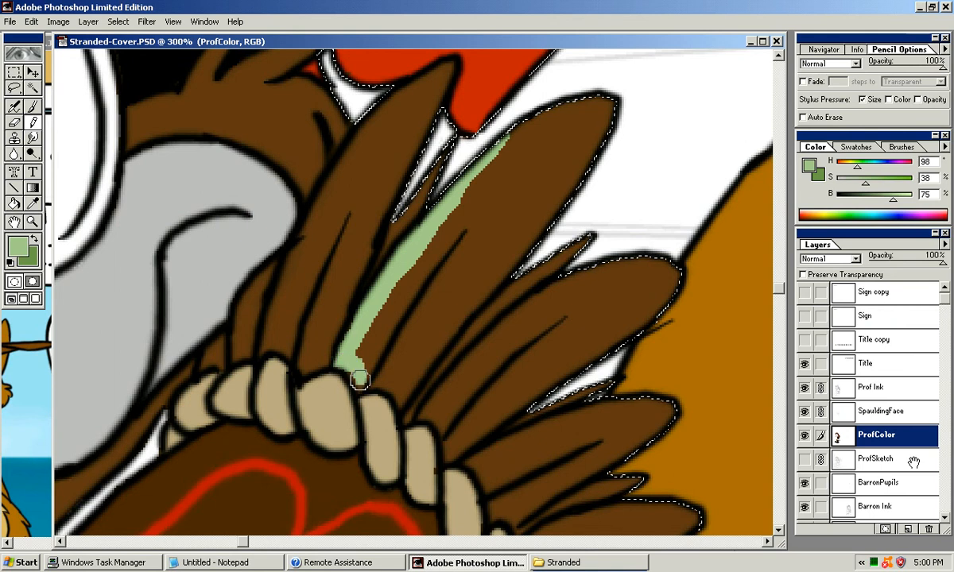
drag(373, 383, 393, 386)
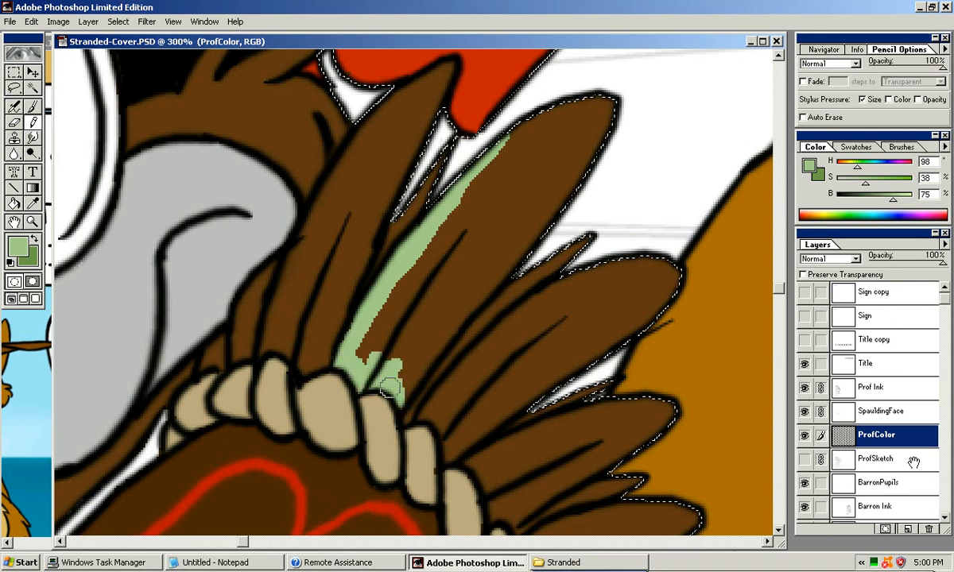
drag(421, 369, 454, 321)
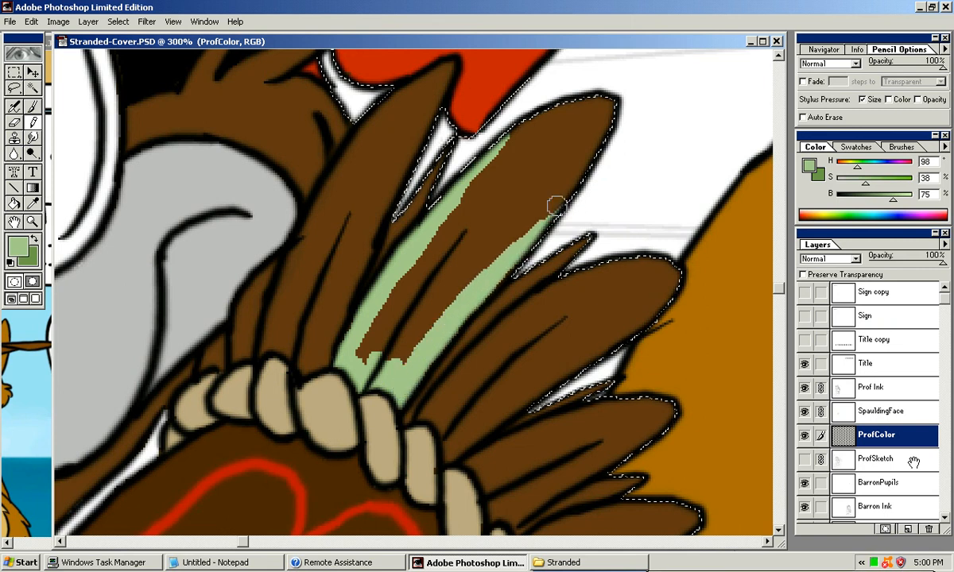
key(g)
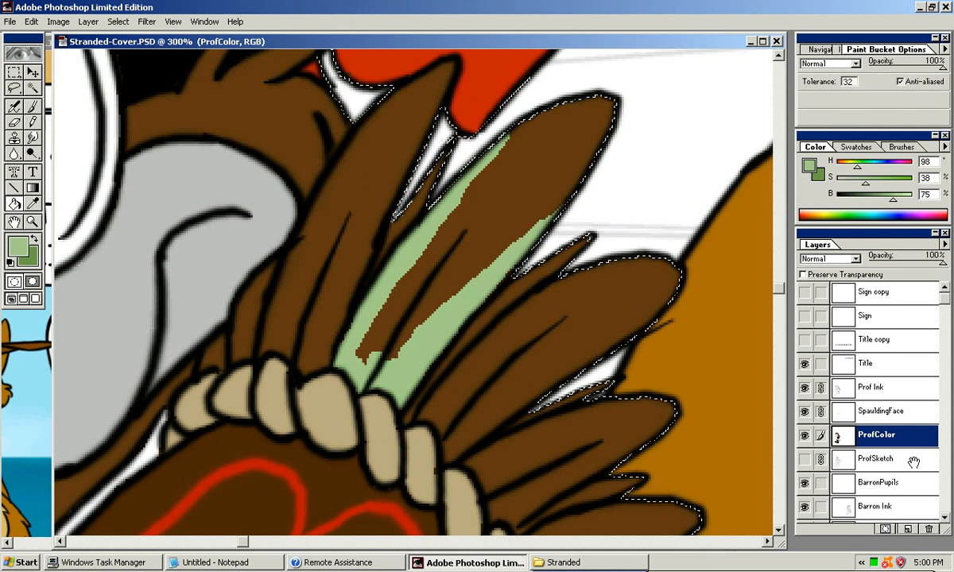
click(507, 200)
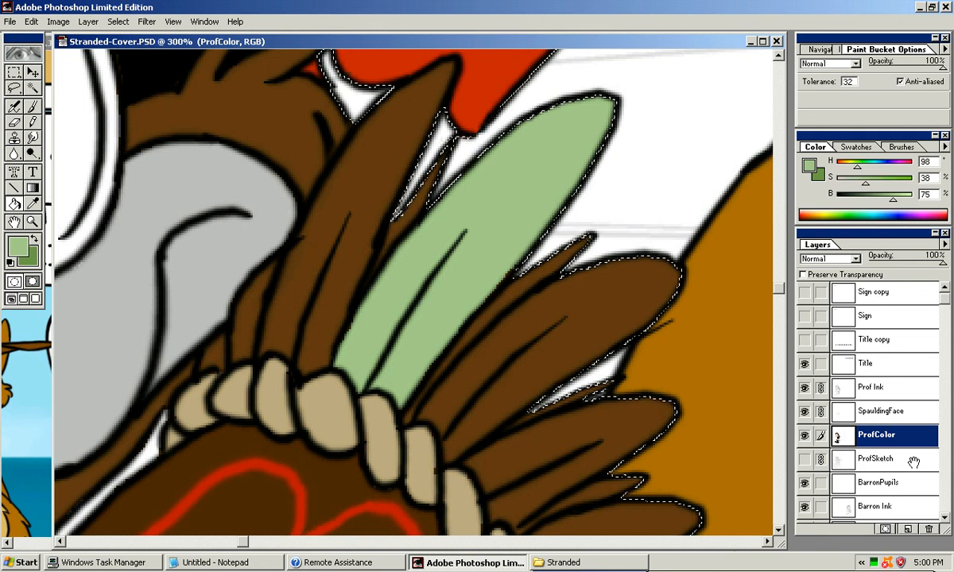
Step: Pencil the small leaves beside the bill light green, and line the left edge of the tall leaf next to them
click(33, 122)
click(60, 542)
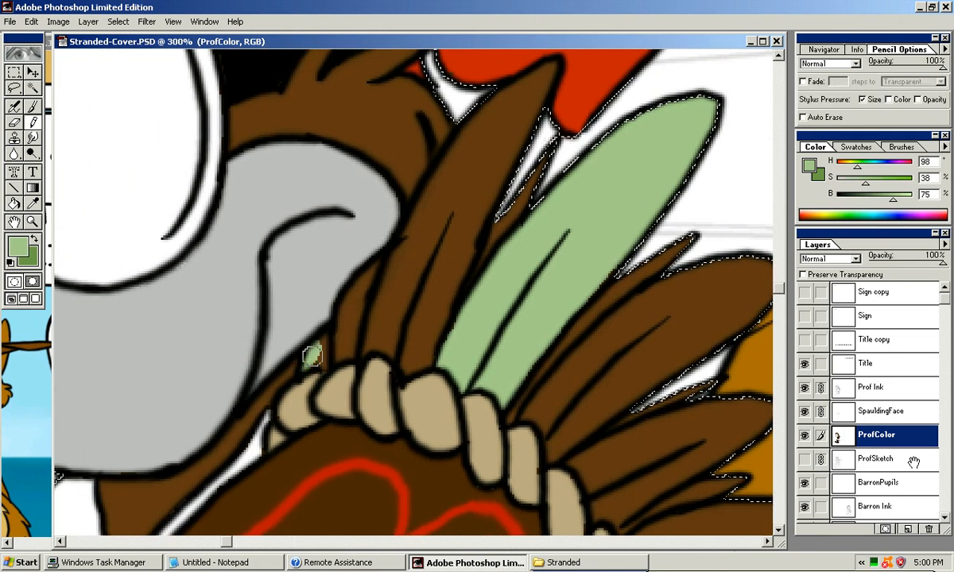
mouse_move(386, 267)
mouse_down()
mouse_move(410, 239)
mouse_move(363, 318)
mouse_move(421, 217)
mouse_move(410, 228)
mouse_move(395, 250)
mouse_move(476, 168)
mouse_move(455, 186)
mouse_move(471, 230)
mouse_move(438, 213)
mouse_up()
drag(414, 333, 381, 95)
mouse_move(446, 318)
mouse_down()
mouse_move(412, 227)
mouse_move(387, 192)
mouse_move(349, 265)
mouse_move(410, 306)
mouse_up()
drag(219, 198, 315, 275)
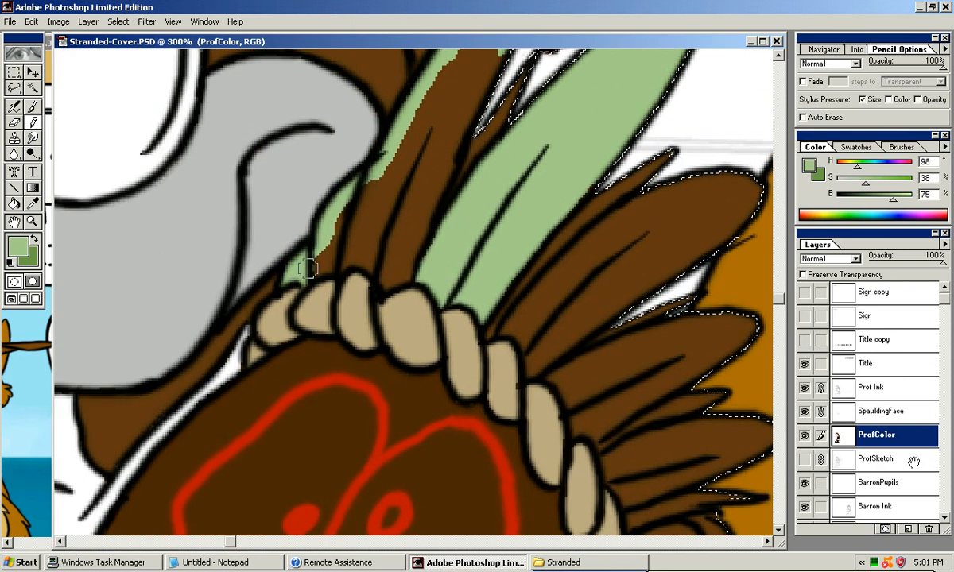
mouse_move(334, 236)
mouse_down()
mouse_move(358, 163)
mouse_move(334, 215)
mouse_move(340, 263)
mouse_up()
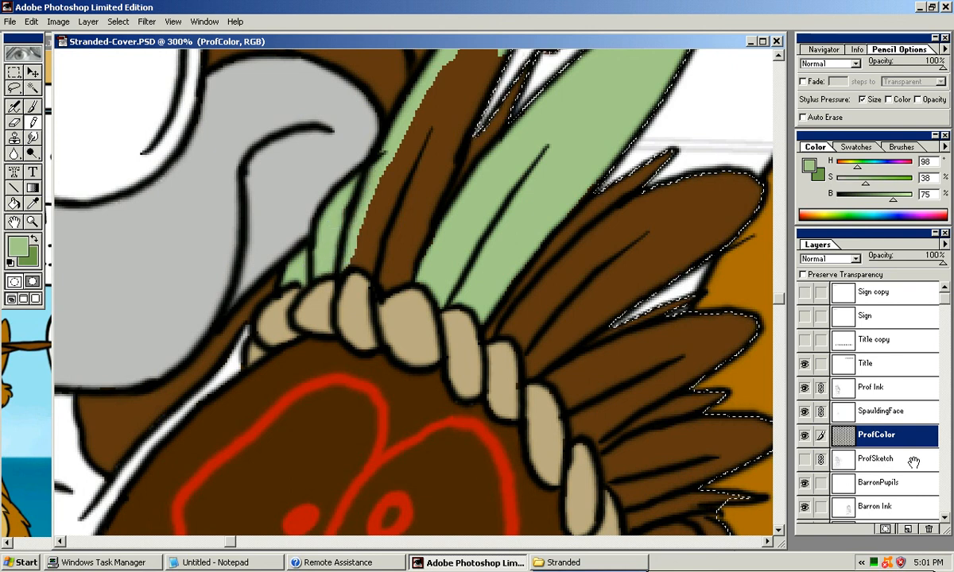
Step: Fill the remaining brown areas of the tall leaves left of the central leaf with light green, undoing the stray fill
mouse_move(430, 111)
mouse_down()
mouse_move(377, 211)
mouse_move(385, 184)
mouse_move(284, 109)
mouse_move(209, 22)
mouse_up()
key(k)
click(406, 188)
click(406, 179)
key(ctrl+z)
Step: Pencil light green over the base of the curled lowest leaf beside the braid's lower right end
drag(422, 318, 399, 163)
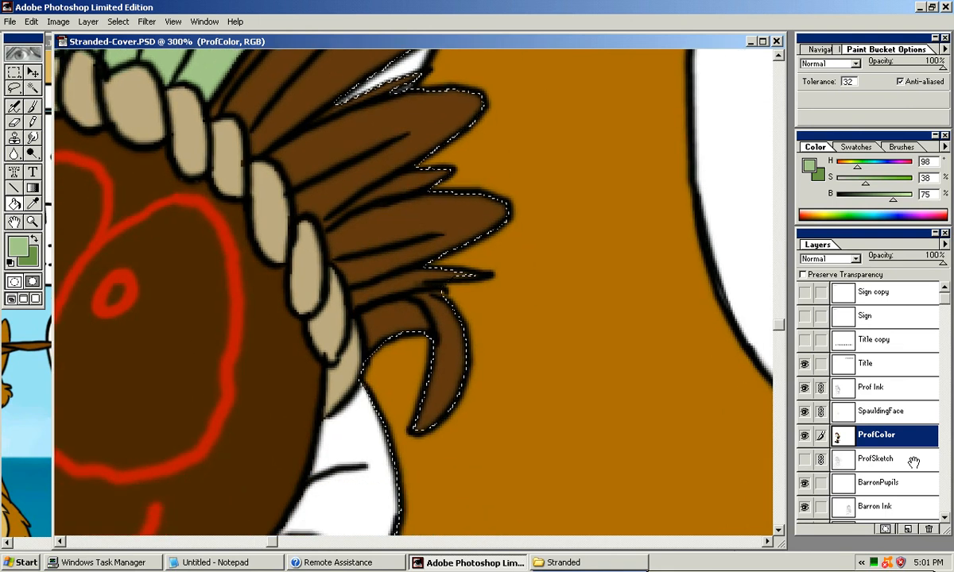
key(n)
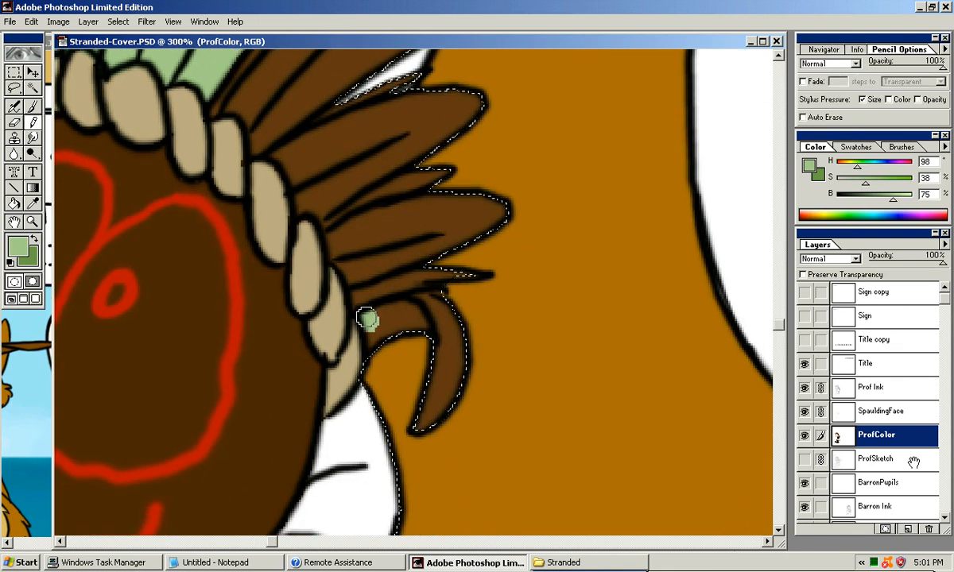
drag(370, 330, 373, 342)
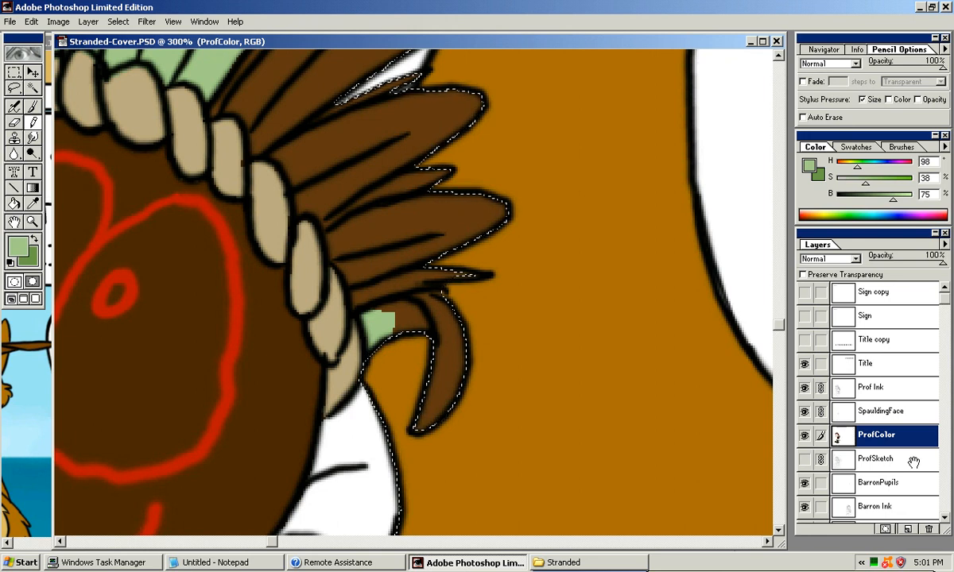
drag(368, 324, 362, 306)
mouse_move(367, 124)
mouse_down()
mouse_move(397, 220)
mouse_move(396, 279)
mouse_up()
Step: Try to fill the brown leaves right of the central leaf with light green, and undo the fill
key(k)
click(396, 277)
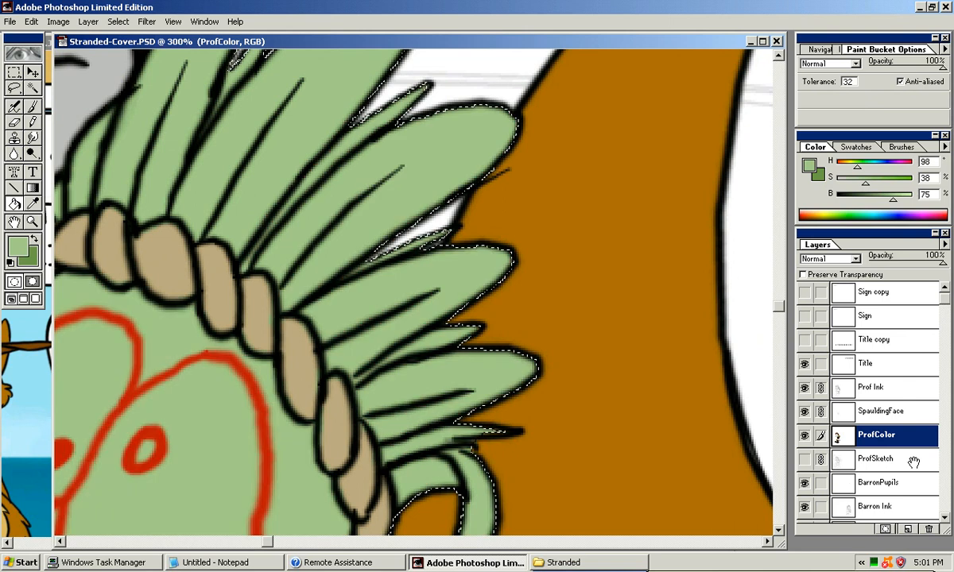
key(ctrl+z)
Step: Pencil a continuous light green strip along the braid's outer edge across the bases of all the right-hand leaves
drag(396, 276, 412, 248)
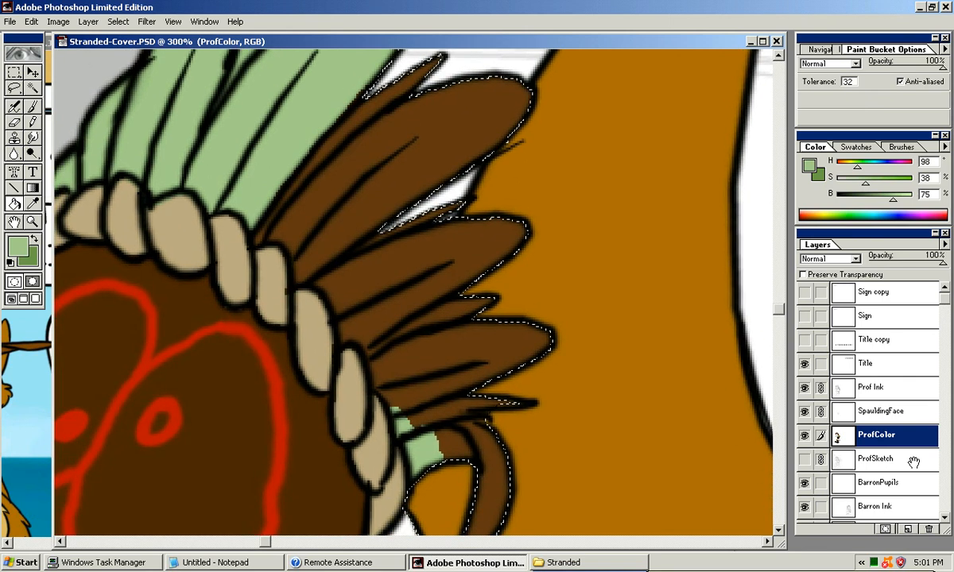
key(n)
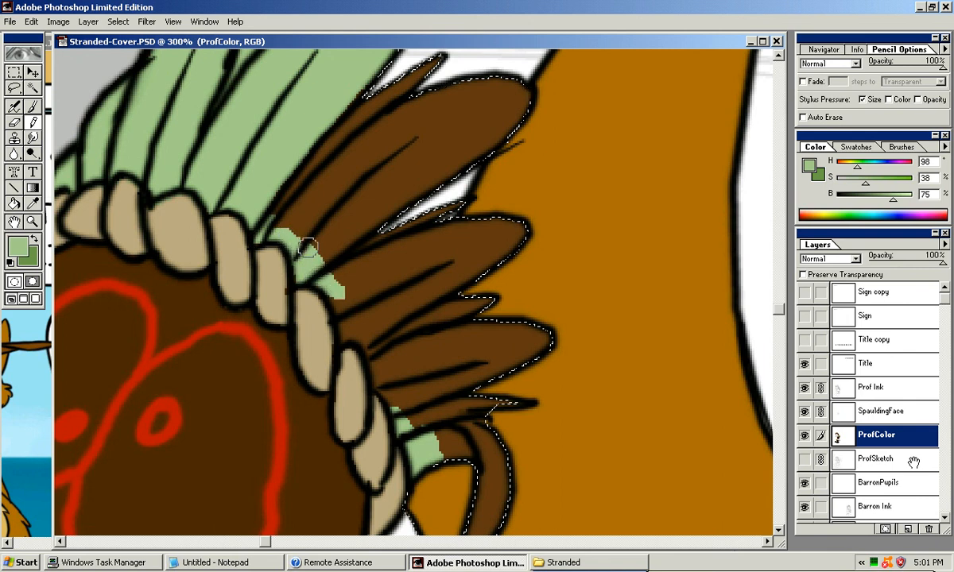
scroll(308, 248, down, 2)
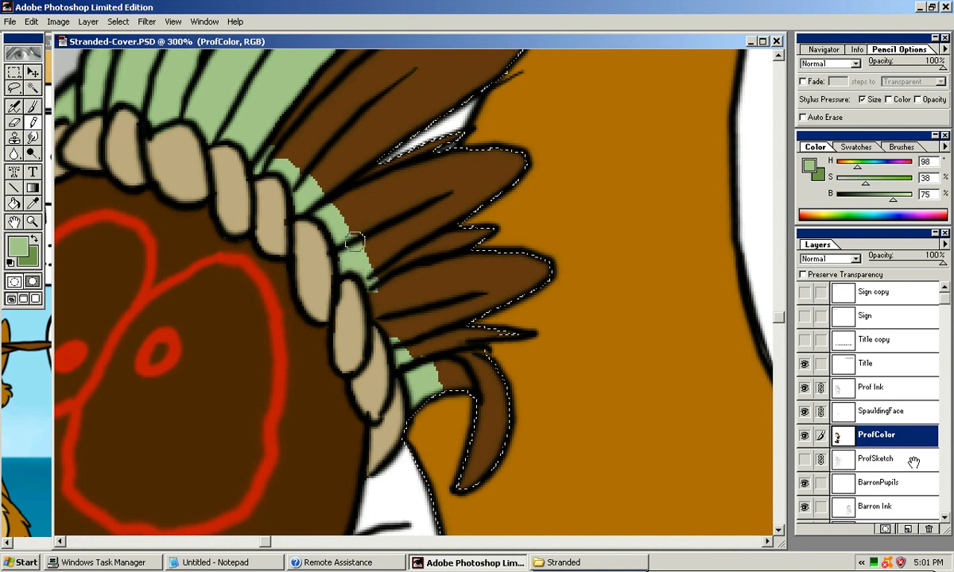
scroll(372, 288, down, 2)
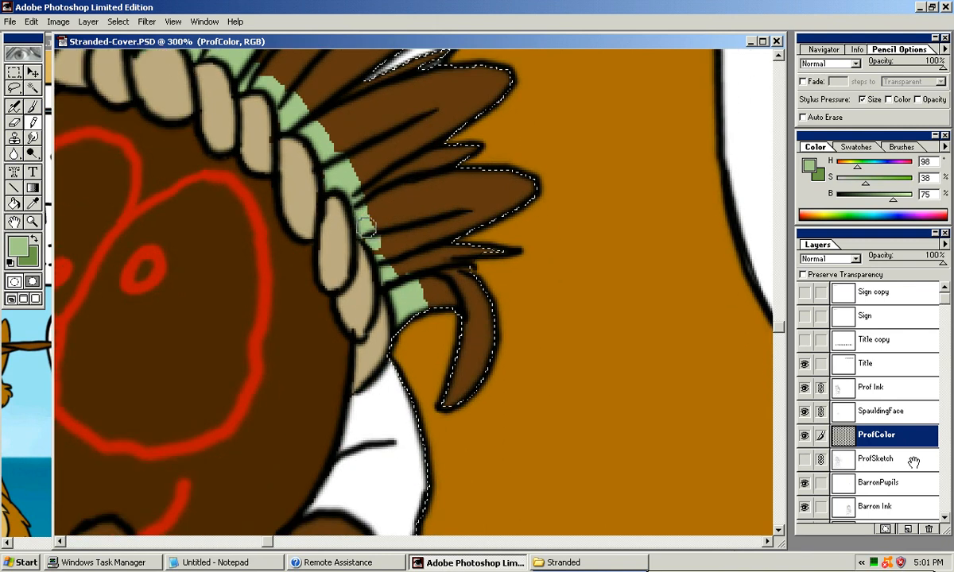
scroll(419, 315, up, 5)
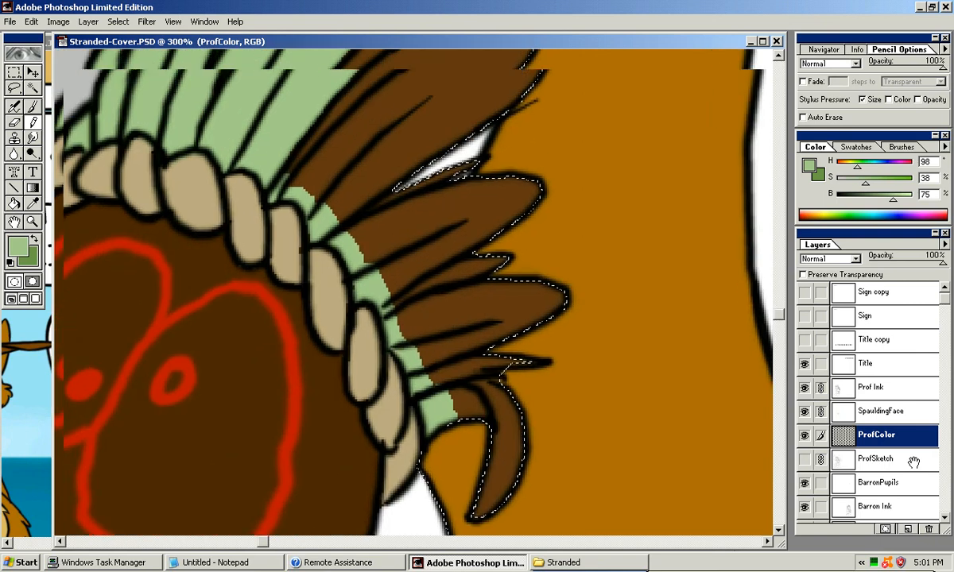
Step: Fill the remaining brown areas of the right-hand leaves with light green, and view the whole character at 66.7%
key(k)
click(547, 402)
mouse_move(516, 342)
mouse_down()
mouse_move(511, 409)
mouse_move(552, 202)
mouse_move(639, 337)
mouse_up()
key(ctrl+minus)
key(ctrl+minus)
key(ctrl+minus)
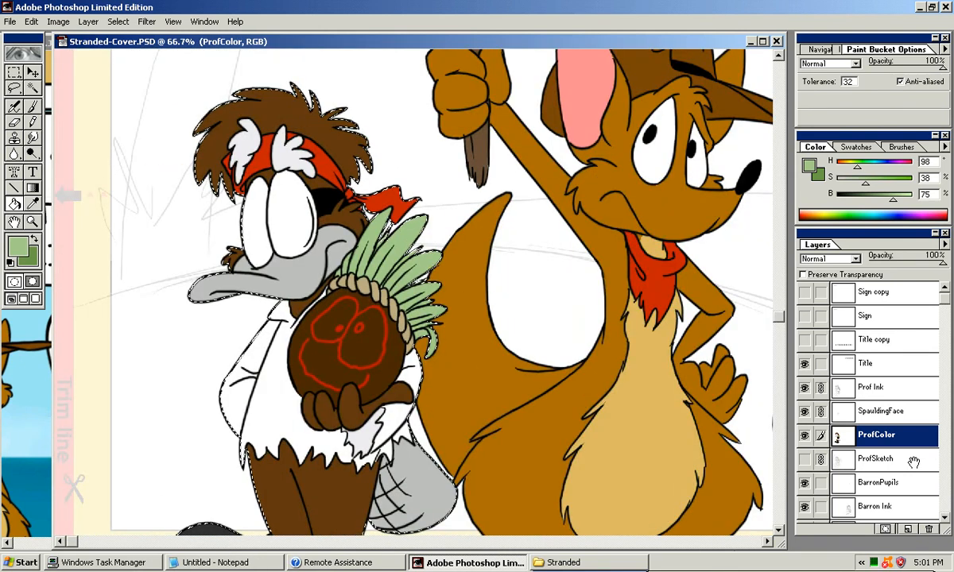
Step: Pencil the tall leaf below the bandana's tail with the darker green (H 97, S 57, B 54) down to the braid
key(ctrl+plus)
key(ctrl+plus)
key(ctrl+plus)
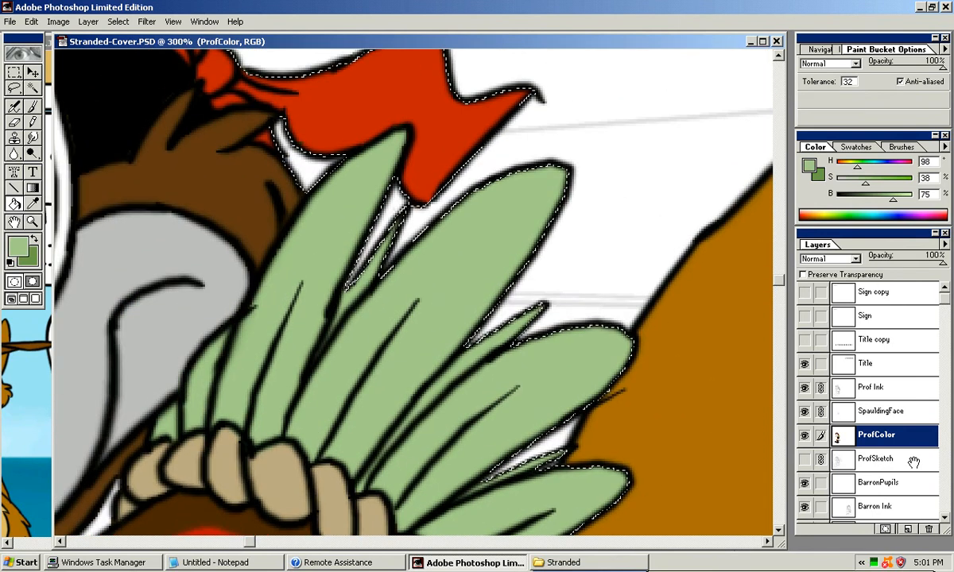
key(x)
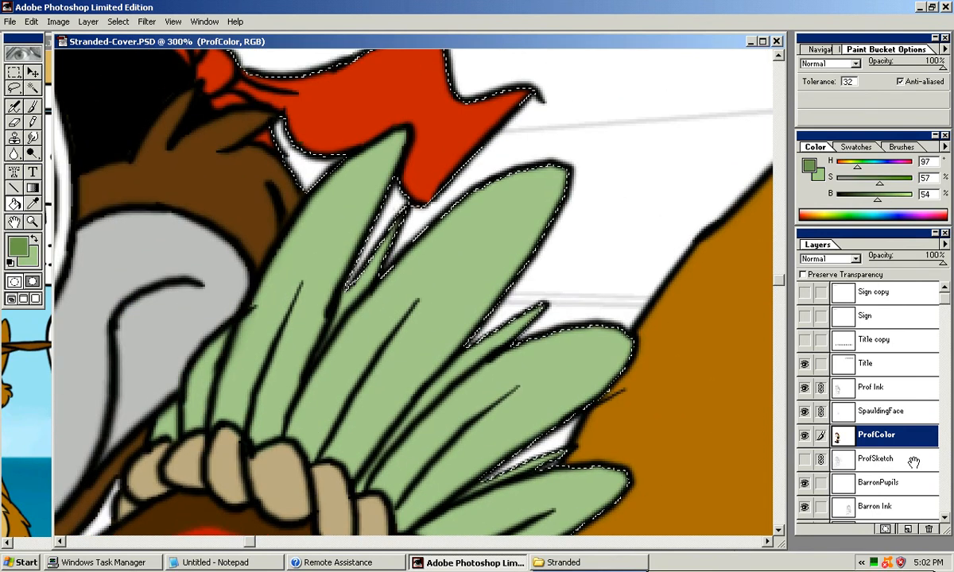
key(n)
drag(260, 322, 274, 264)
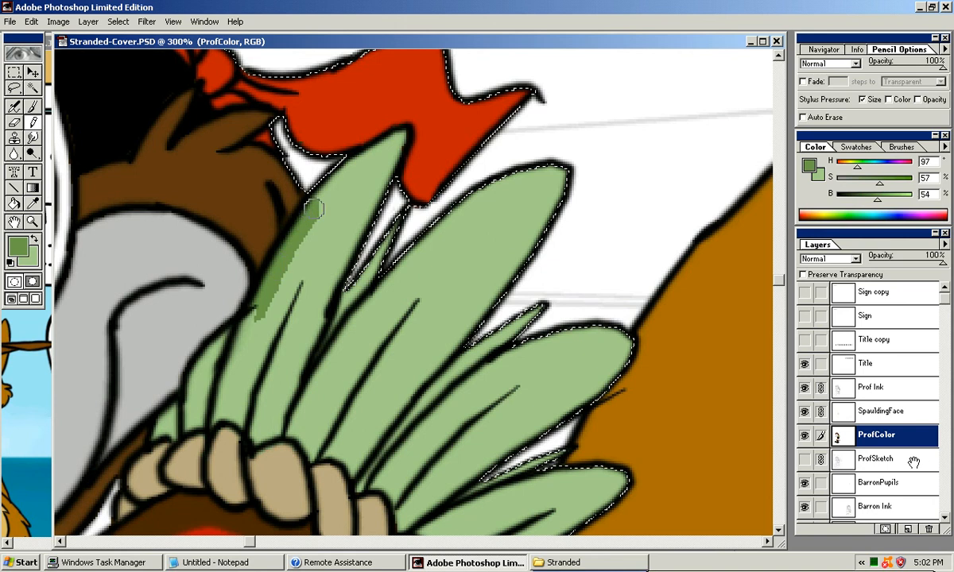
mouse_move(401, 140)
mouse_down()
mouse_move(318, 226)
mouse_move(264, 310)
mouse_move(277, 314)
mouse_move(265, 350)
mouse_move(346, 200)
mouse_move(323, 285)
mouse_up()
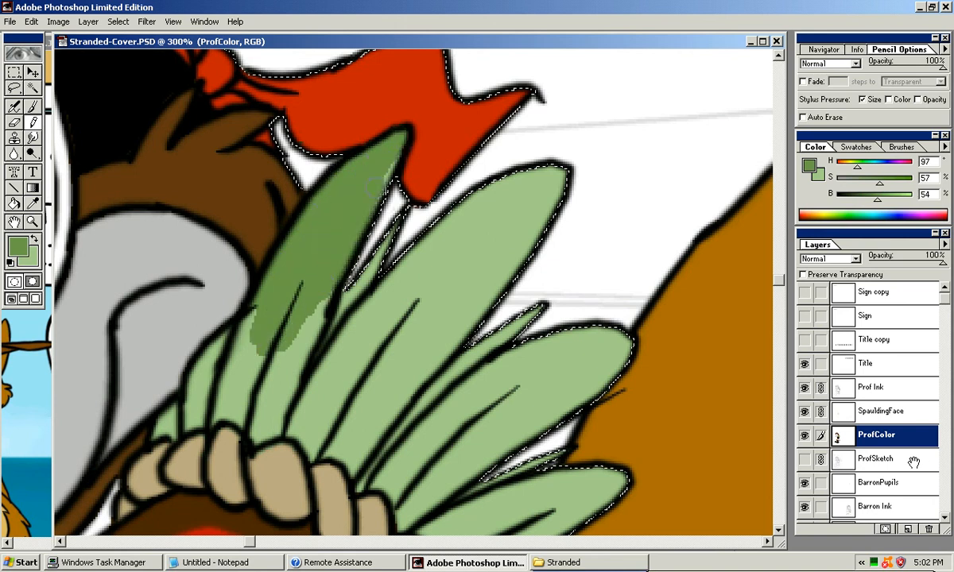
drag(366, 209, 400, 116)
drag(284, 229, 279, 257)
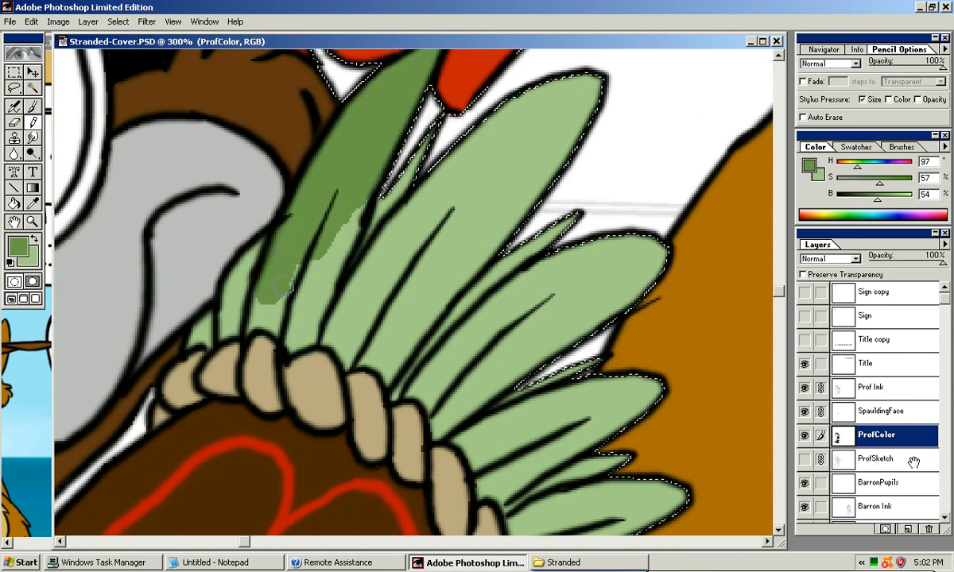
mouse_move(351, 208)
mouse_down()
mouse_move(325, 284)
mouse_move(353, 225)
mouse_up()
drag(291, 252, 290, 244)
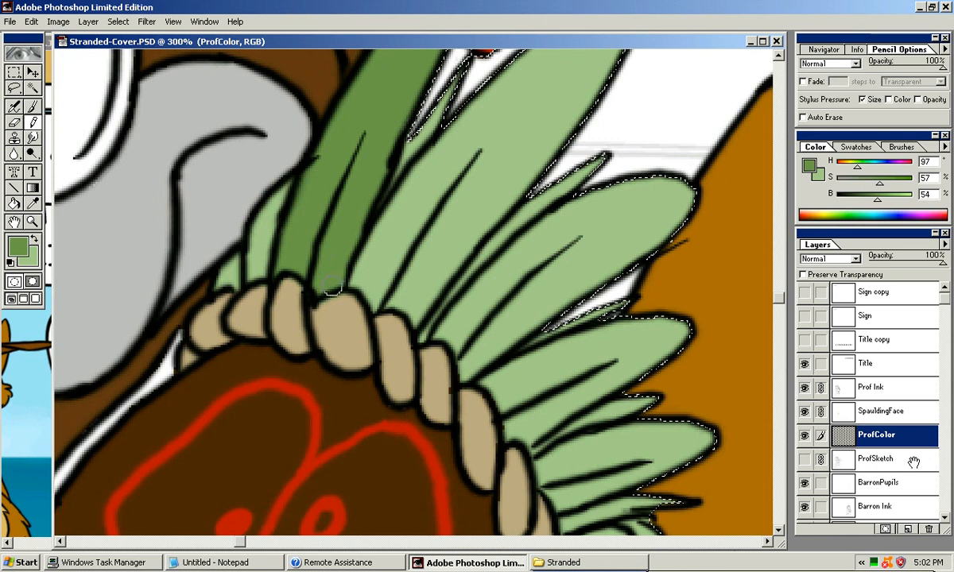
Step: Pencil the small leaf at the braid's upper left end with the same medium green
alt+click(335, 300)
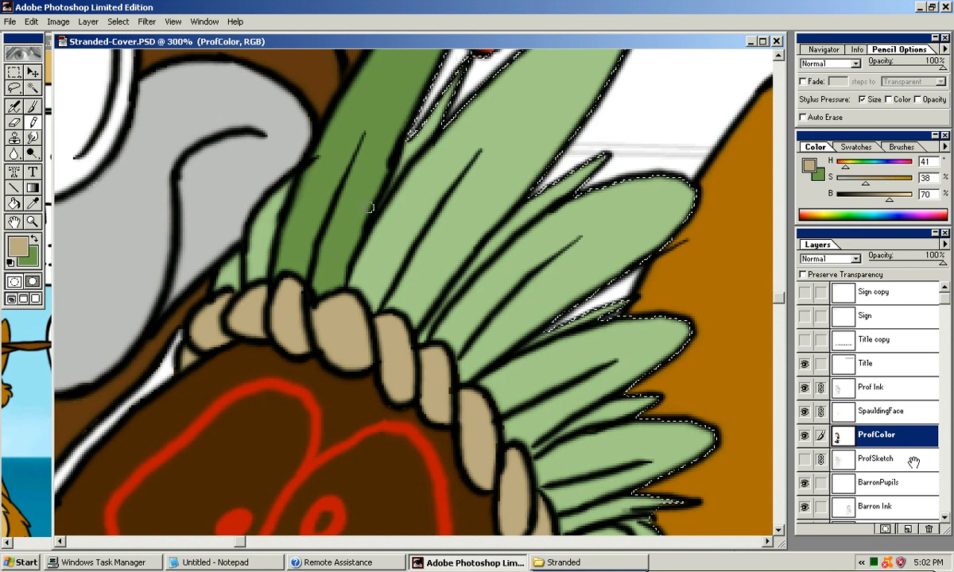
key(s)
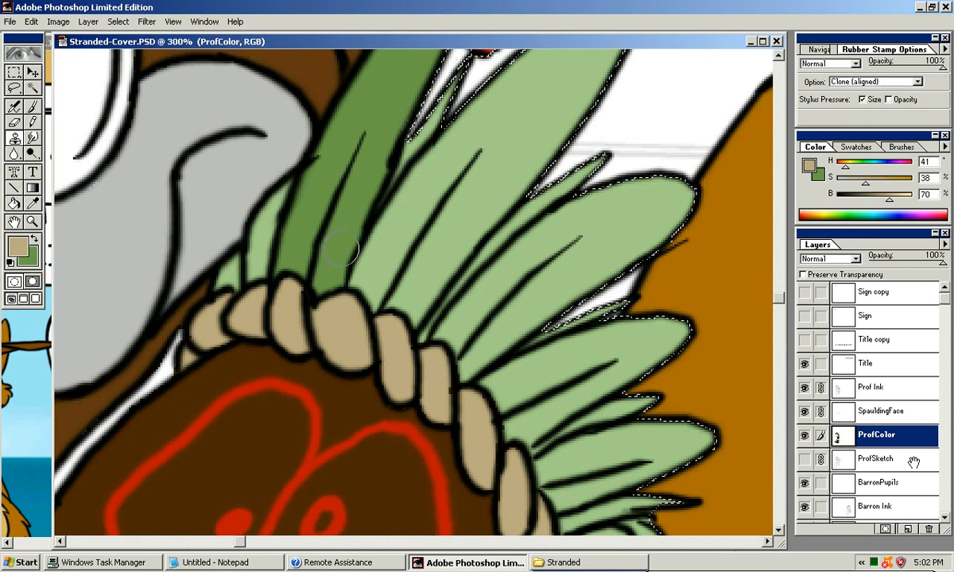
key(n)
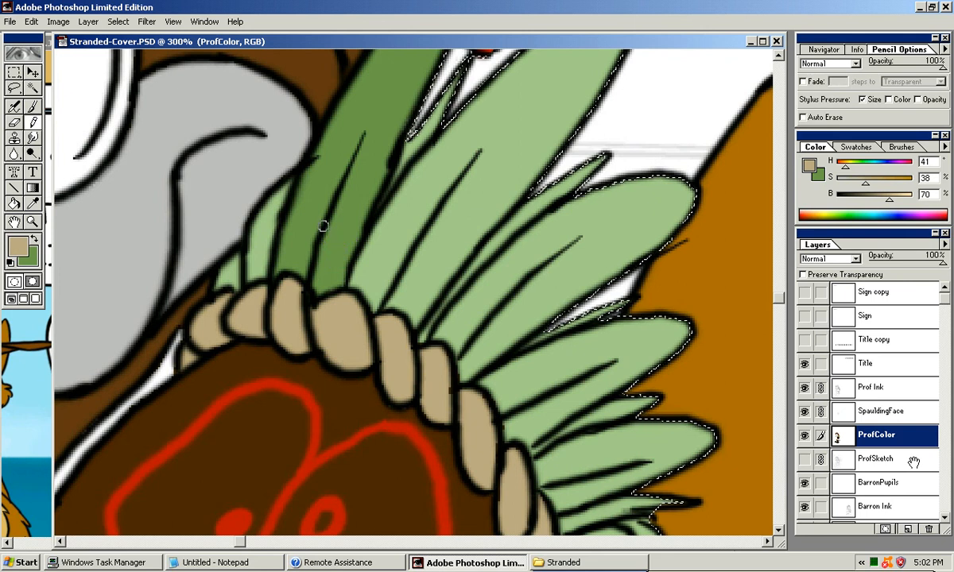
key(x)
mouse_move(323, 228)
mouse_down()
mouse_move(273, 257)
mouse_move(293, 275)
mouse_up()
drag(201, 315, 193, 326)
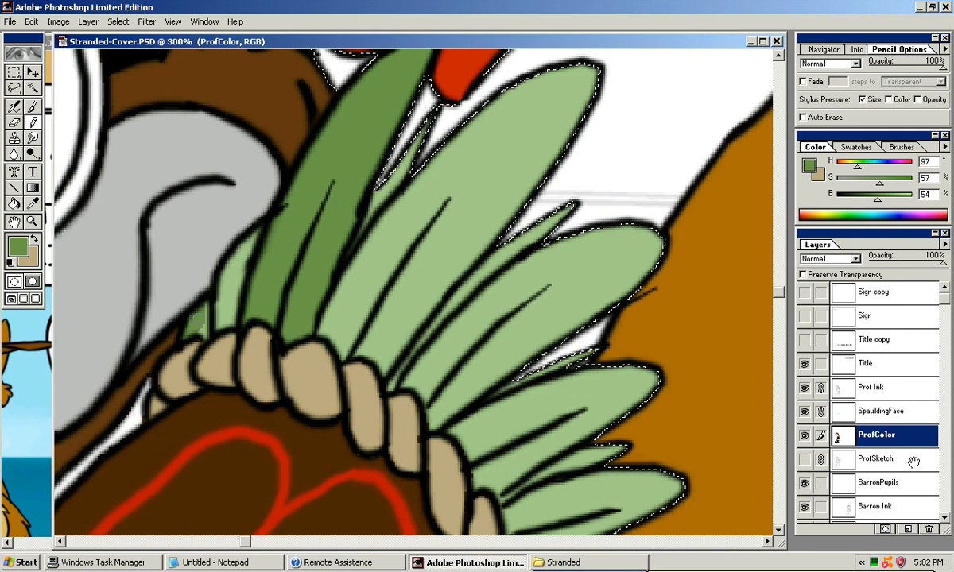
drag(203, 338, 191, 317)
Step: Outline the large leaf right of the central leaf in medium green and fill its interior with the same colour
drag(421, 350, 303, 315)
mouse_move(289, 349)
mouse_down()
mouse_move(345, 283)
mouse_move(434, 217)
mouse_up()
drag(379, 257, 436, 212)
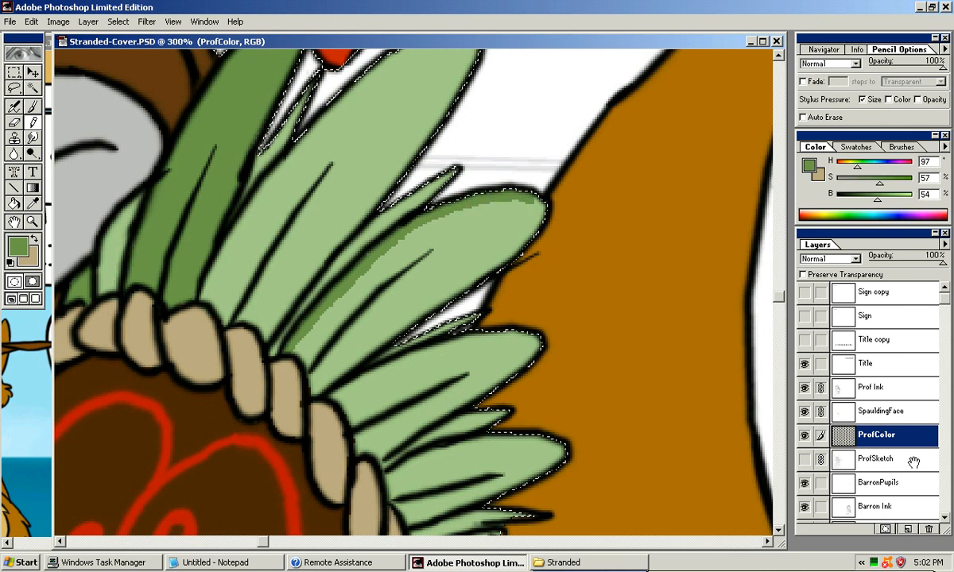
drag(297, 348, 284, 330)
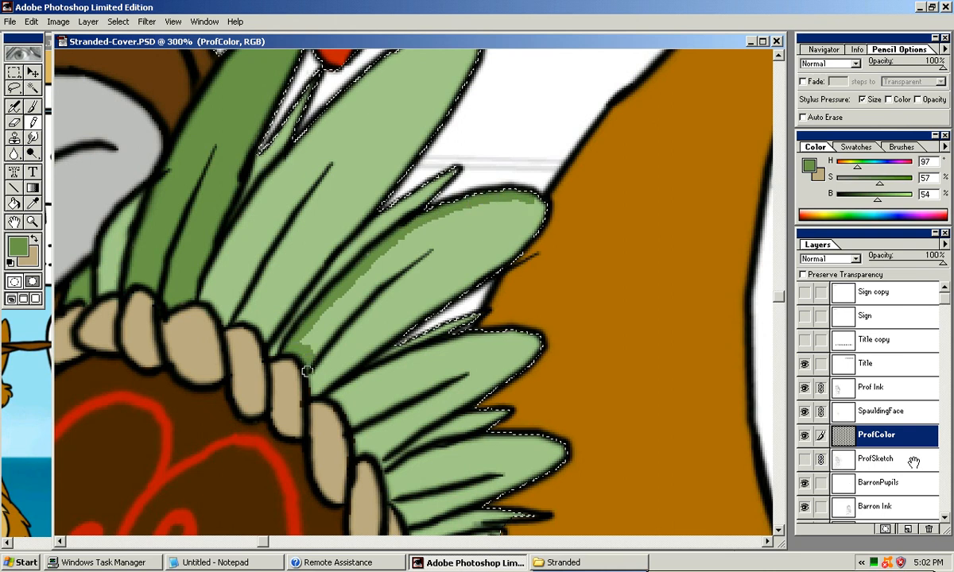
drag(328, 344, 475, 282)
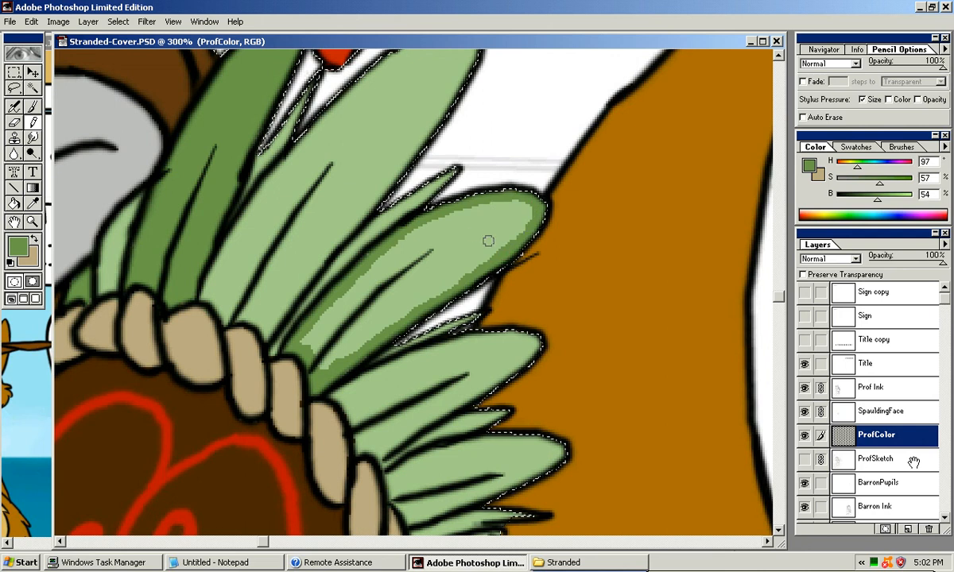
key(g)
click(457, 247)
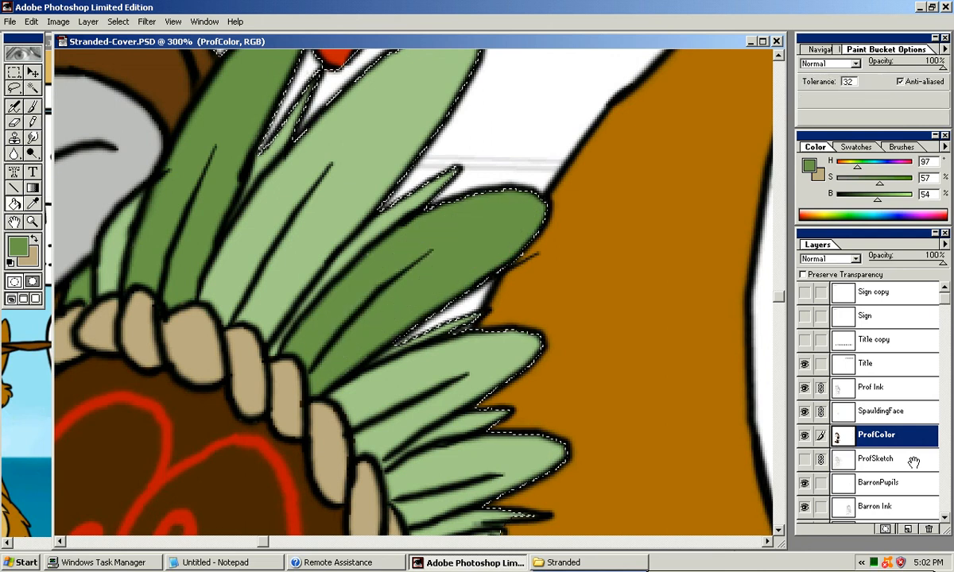
Step: Colour the broad lower-right leaf above the curled leaf with the medium green
key(b)
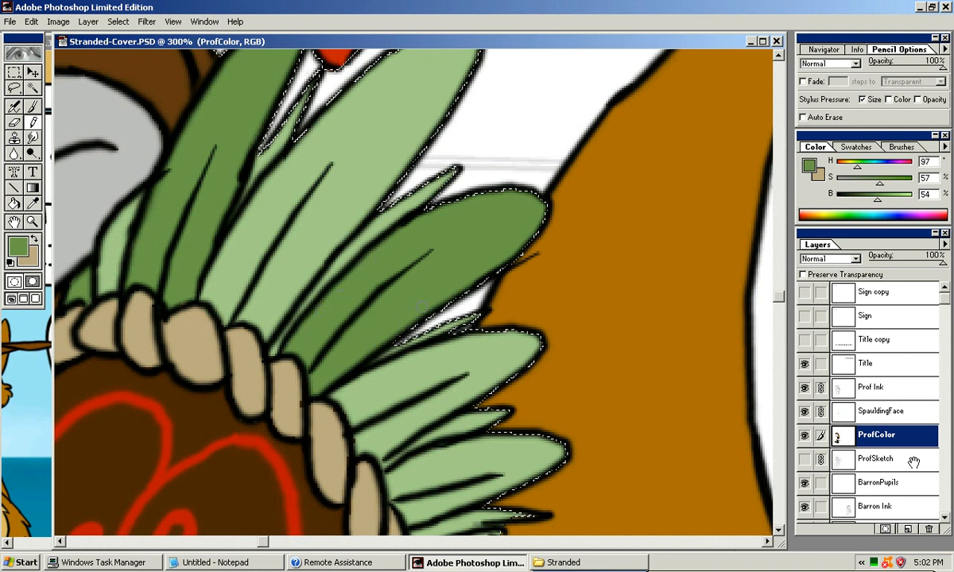
mouse_move(358, 361)
mouse_down()
mouse_move(300, 323)
mouse_move(323, 251)
mouse_move(320, 211)
mouse_up()
mouse_move(360, 329)
mouse_down()
mouse_move(379, 362)
mouse_move(360, 355)
mouse_move(389, 366)
mouse_move(441, 346)
mouse_move(380, 360)
mouse_move(461, 331)
mouse_move(414, 364)
mouse_move(479, 334)
mouse_up()
mouse_move(475, 315)
mouse_down()
mouse_move(380, 340)
mouse_move(474, 318)
mouse_move(421, 306)
mouse_move(371, 315)
mouse_move(409, 296)
mouse_move(481, 296)
mouse_move(436, 292)
mouse_move(485, 274)
mouse_move(489, 287)
mouse_move(461, 306)
mouse_move(490, 338)
mouse_up()
drag(379, 362, 557, 553)
Step: Set the foreground green's brightness to 38%, check the reference comic, and pencil the narrow leaves beside the central leaf
drag(878, 200, 866, 199)
mouse_move(434, 164)
mouse_down()
mouse_move(398, 211)
mouse_move(426, 118)
mouse_move(379, 198)
mouse_up()
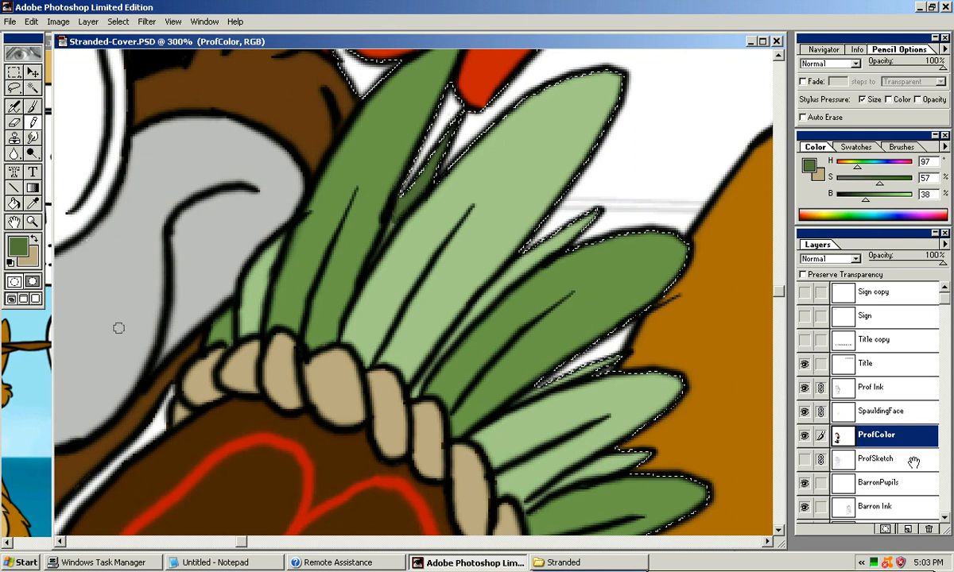
key(ctrl+Tab)
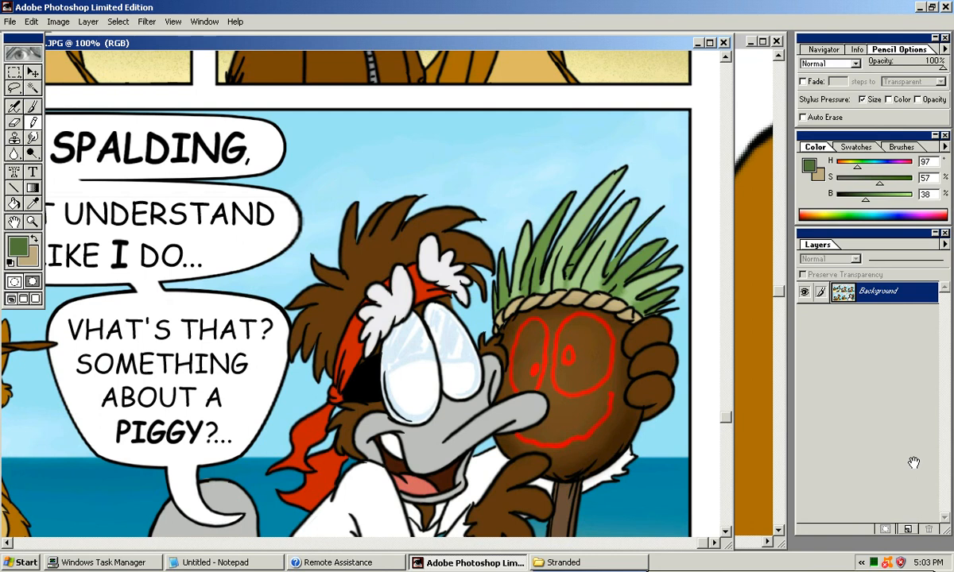
key(ctrl+Tab)
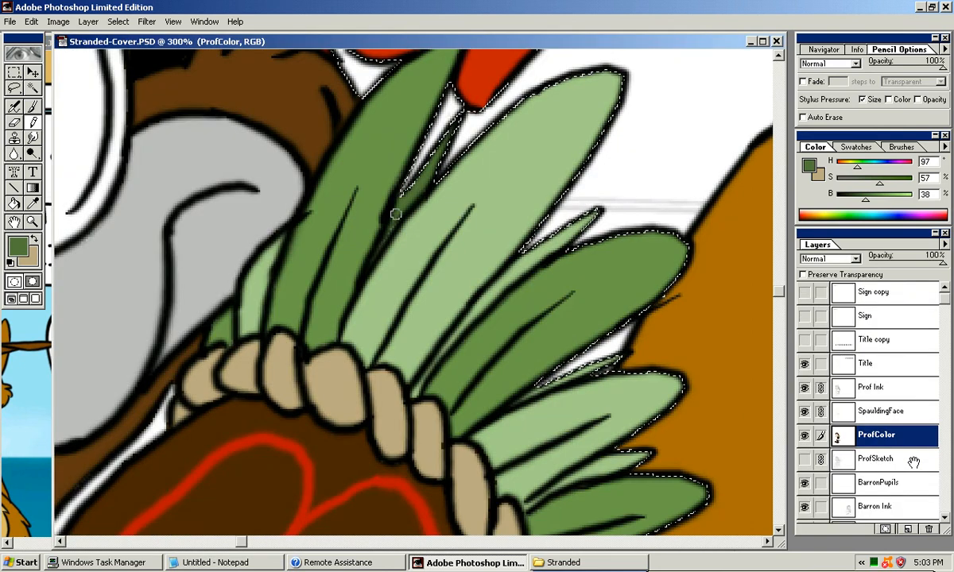
mouse_move(481, 299)
mouse_down()
mouse_move(561, 205)
mouse_move(595, 211)
mouse_up()
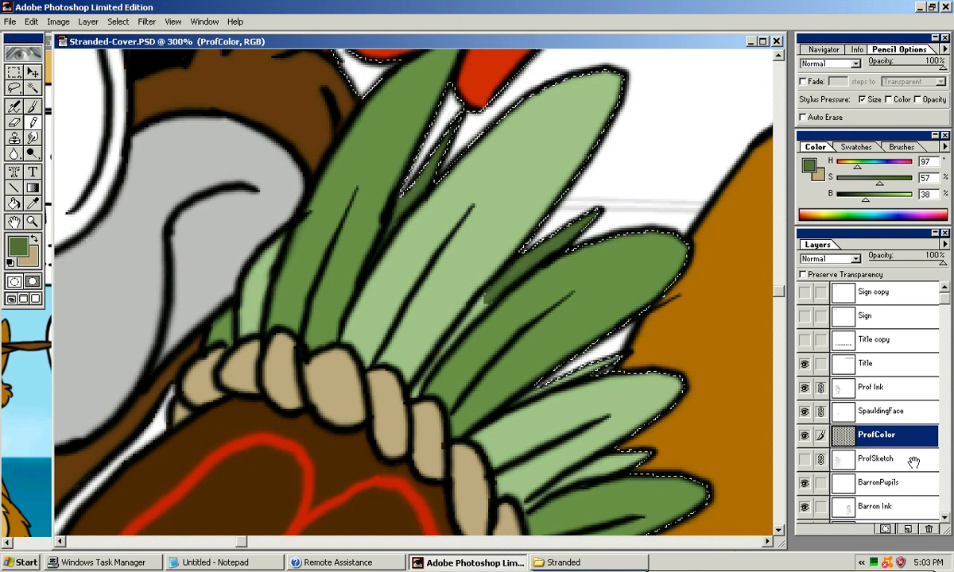
mouse_move(486, 299)
mouse_down()
mouse_move(452, 337)
mouse_move(506, 237)
mouse_move(436, 261)
mouse_up()
Step: Pencil the remaining narrow leaves between the broad right-hand leaves and above the curled leaf with dark green
drag(495, 327, 565, 298)
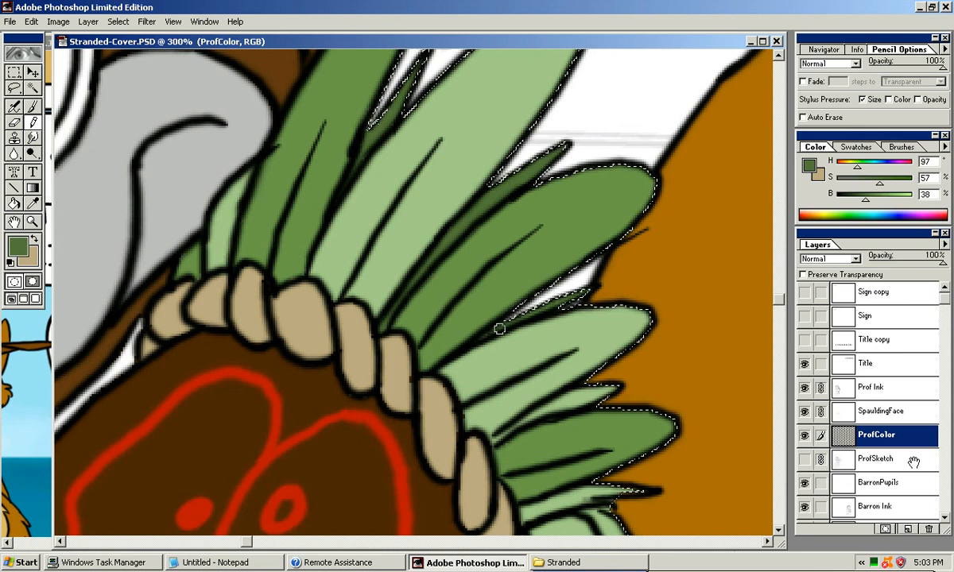
mouse_move(517, 408)
mouse_down()
mouse_move(480, 354)
mouse_move(488, 300)
mouse_move(534, 295)
mouse_move(525, 302)
mouse_move(586, 281)
mouse_up()
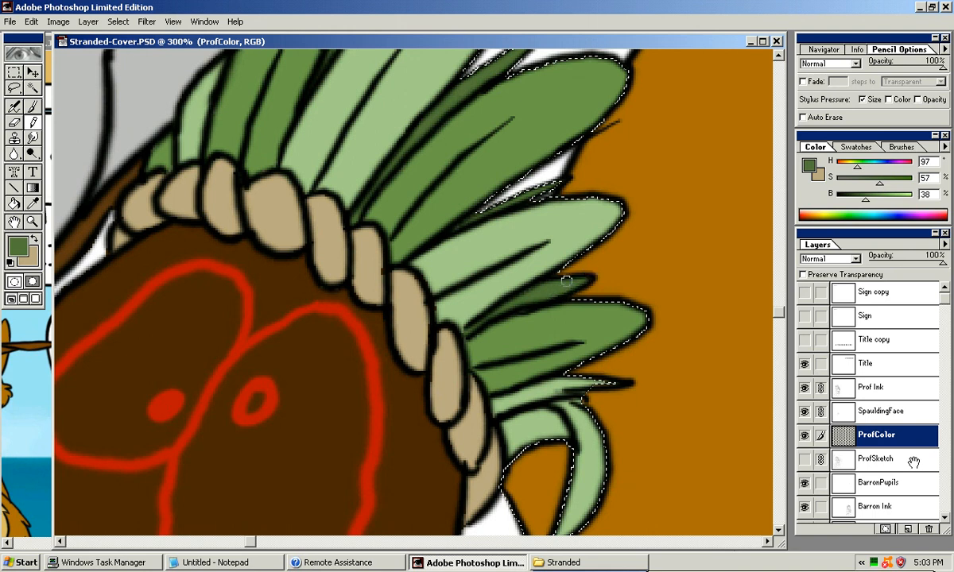
key(x)
alt+click(547, 337)
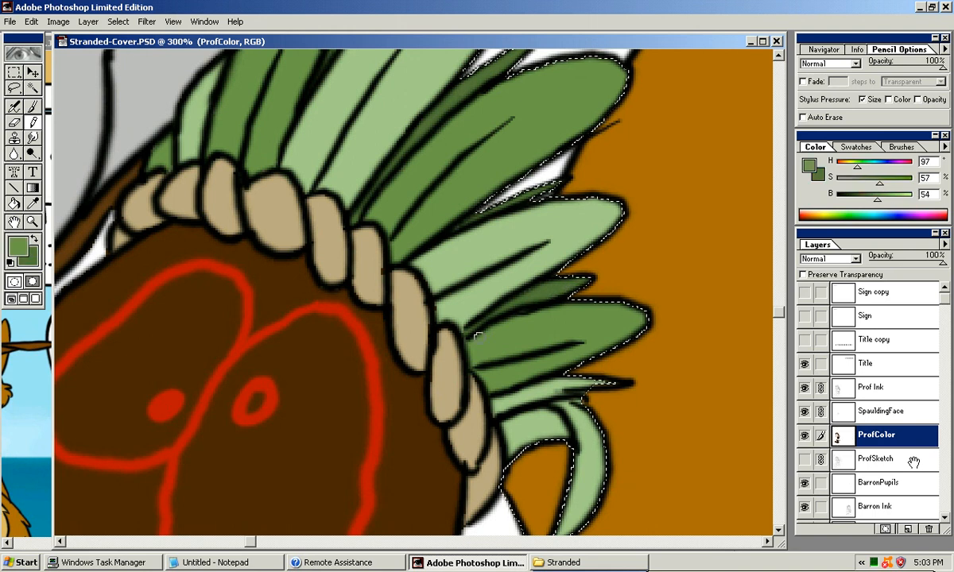
key(x)
mouse_move(494, 403)
mouse_down()
mouse_move(482, 325)
mouse_move(531, 310)
mouse_move(486, 334)
mouse_move(550, 308)
mouse_up()
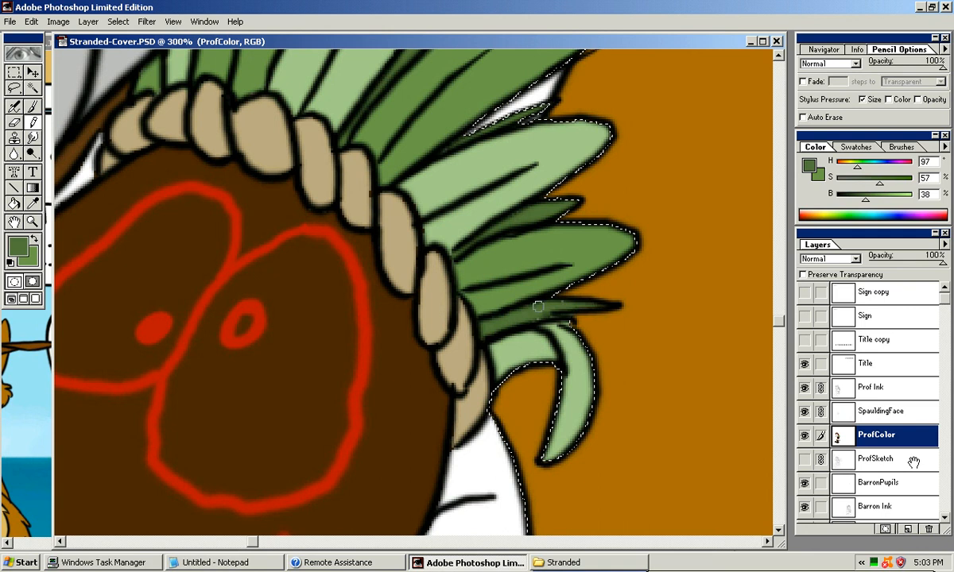
drag(437, 122, 475, 310)
Step: Examine the coloured leaves together with all three characters on the cover at 50% zoom
key(ctrl+minus)
key(ctrl+minus)
key(ctrl+minus)
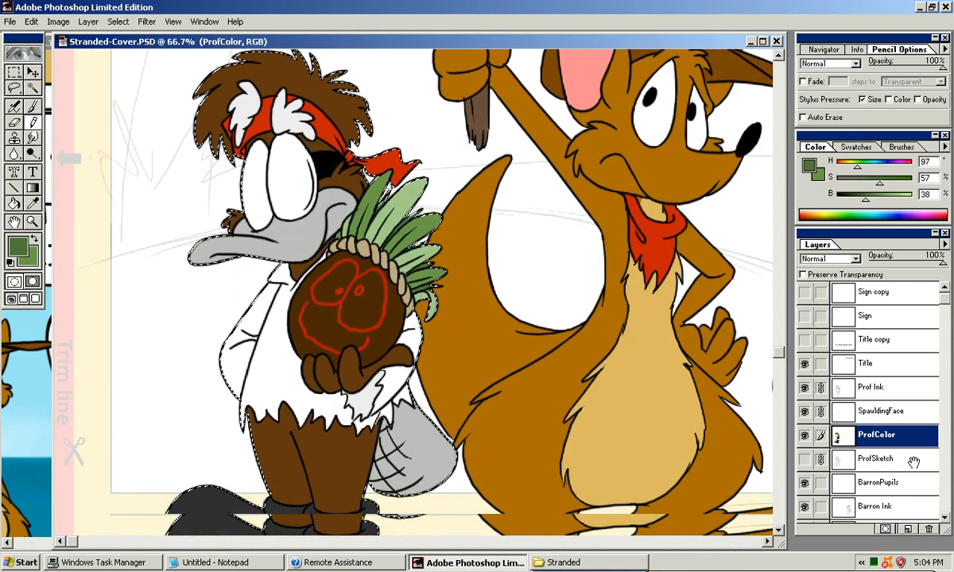
key(ctrl+minus)
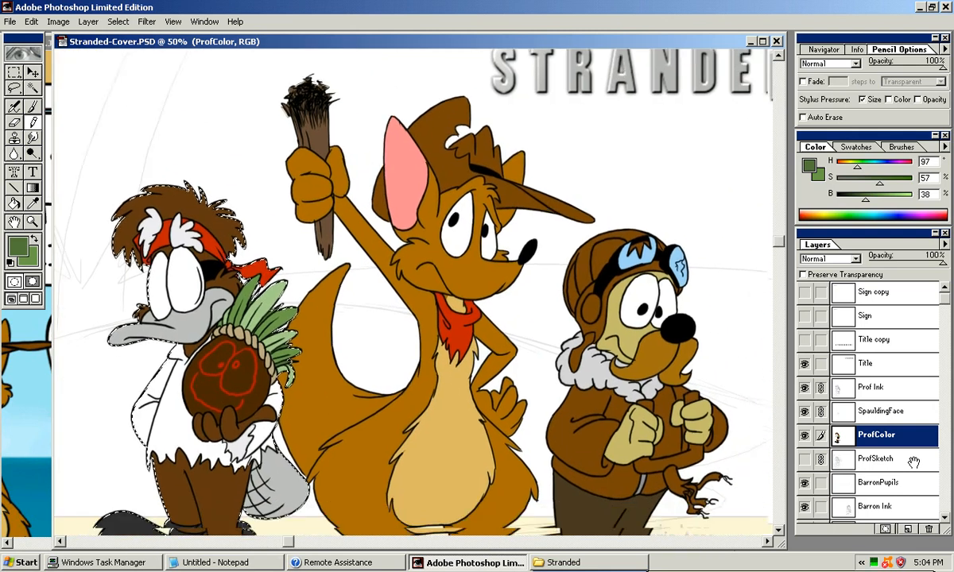
drag(414, 397, 451, 366)
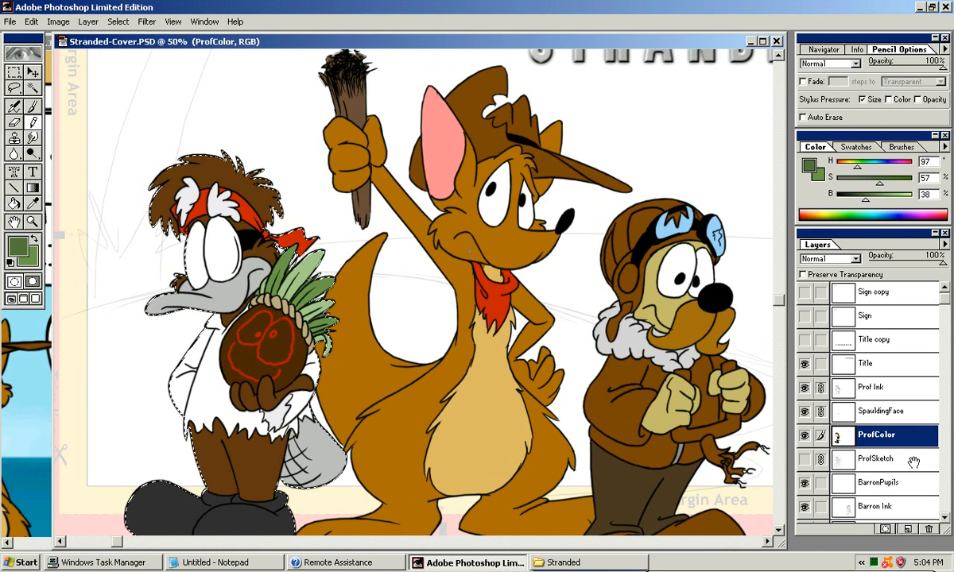
drag(470, 252, 472, 218)
mouse_move(234, 224)
mouse_down()
mouse_move(239, 183)
mouse_move(241, 212)
mouse_up()
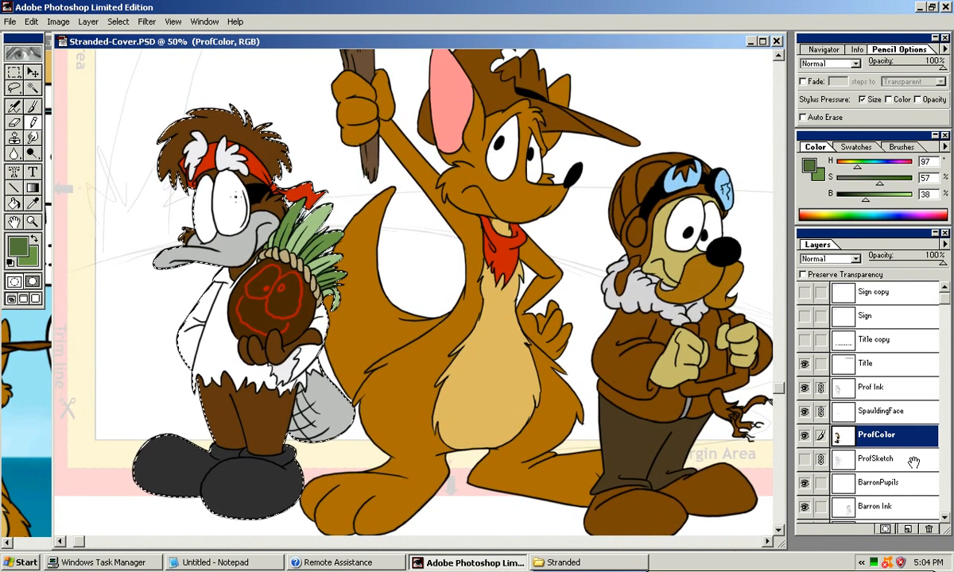